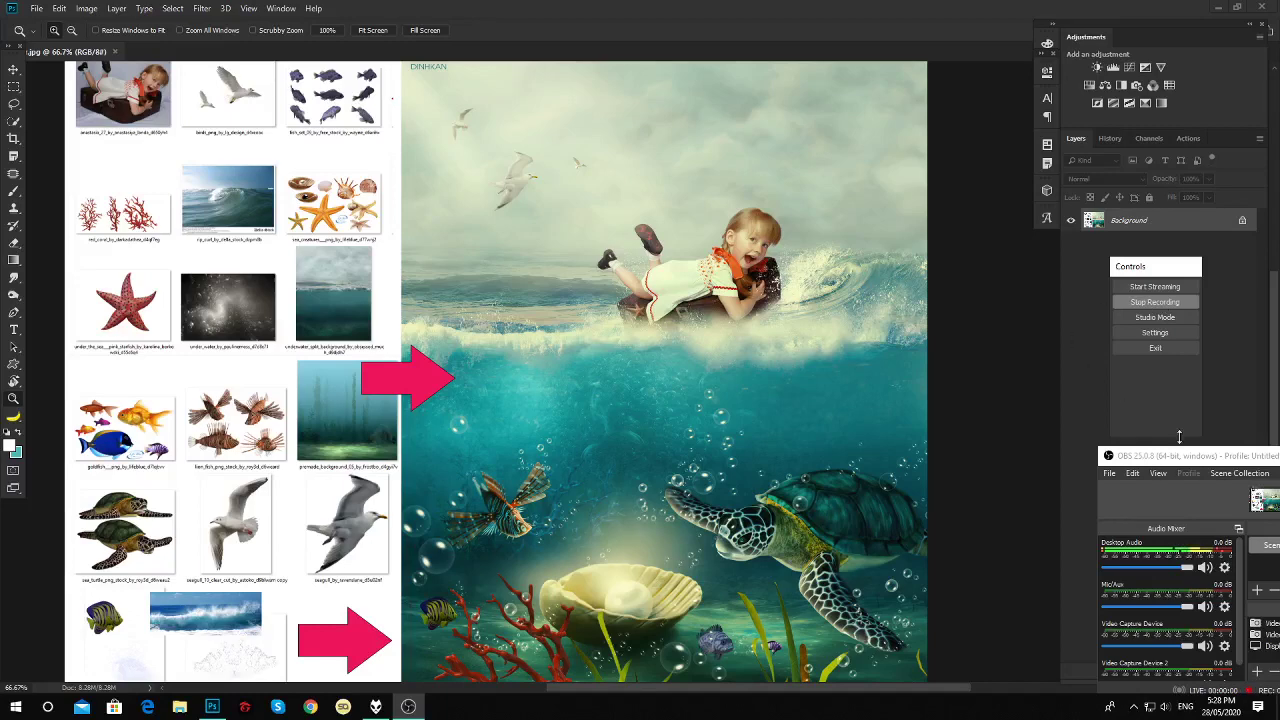
Pan the finished composite and zoom in on the stock reference thumbnails.
click(992, 426)
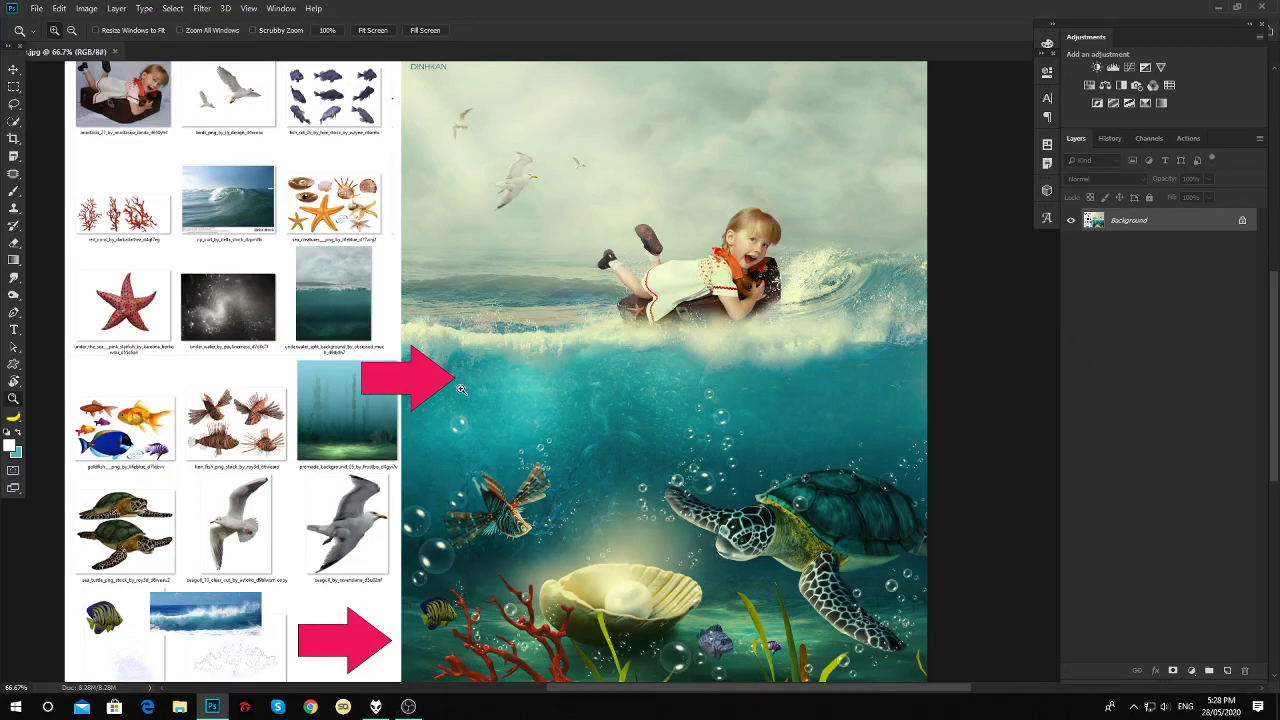
scroll(461, 389, down, 2)
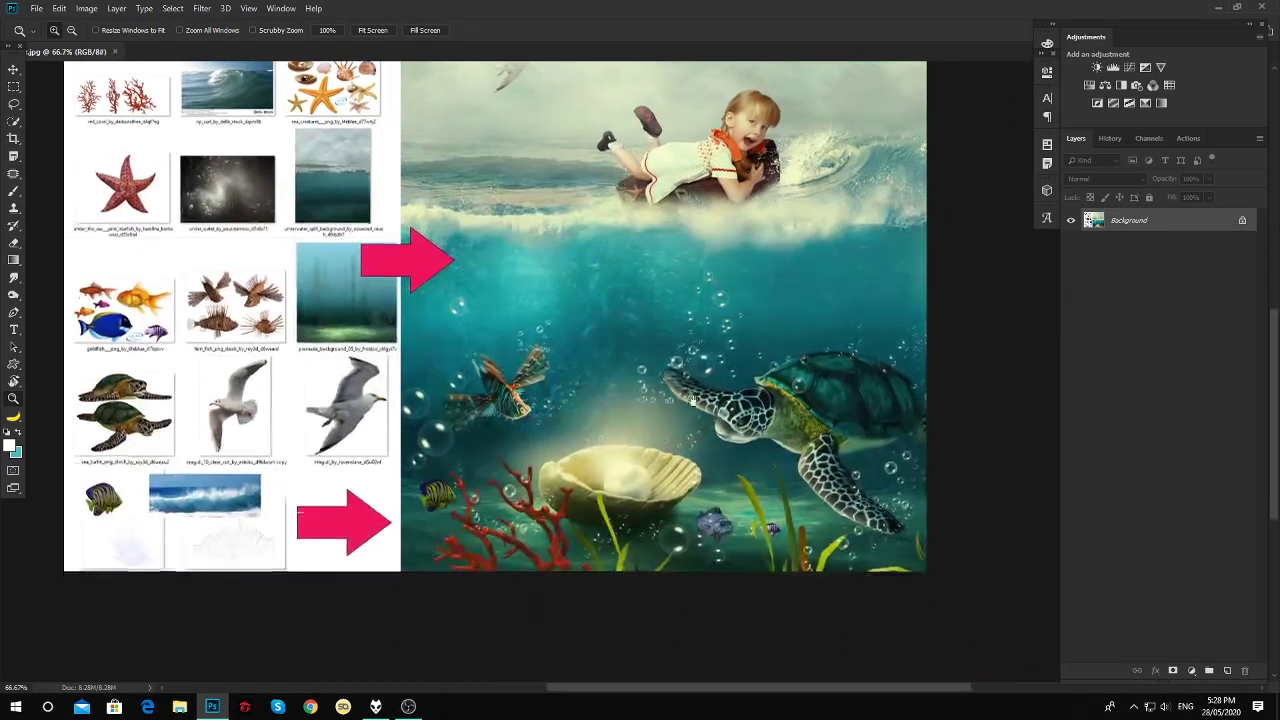
drag(692, 400, 736, 497)
scroll(732, 491, down, 1)
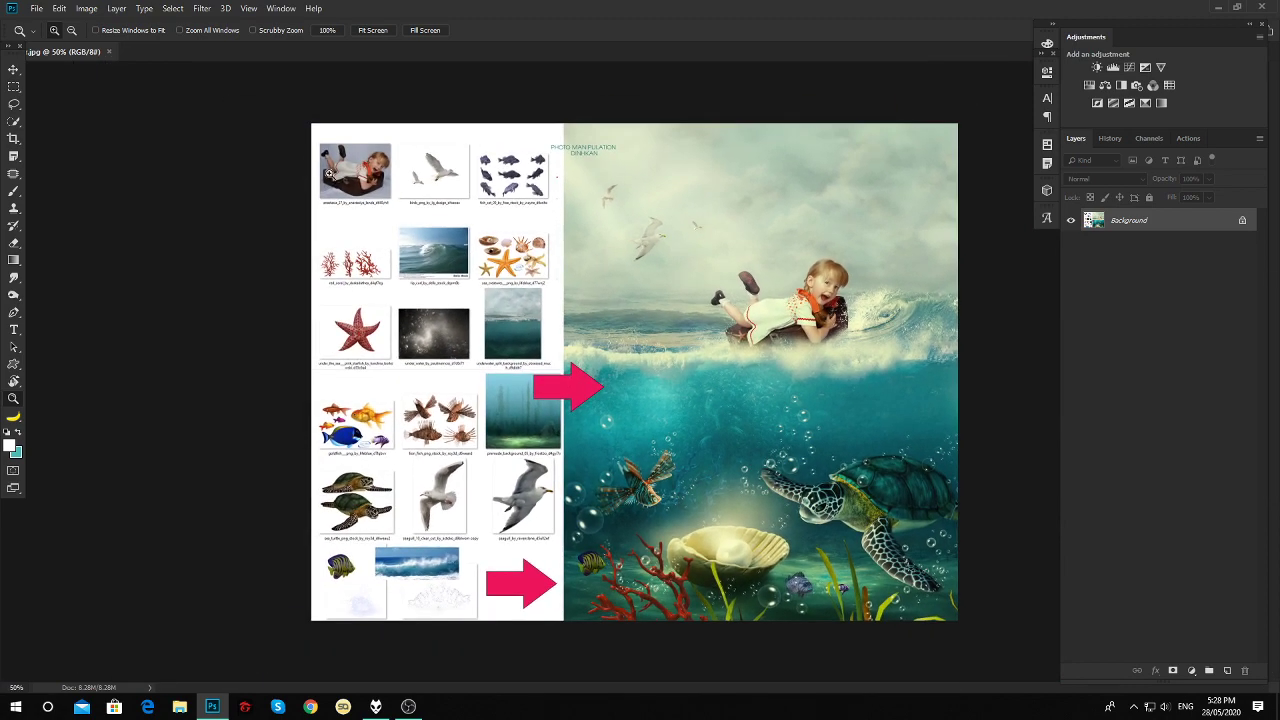
drag(326, 142, 571, 385)
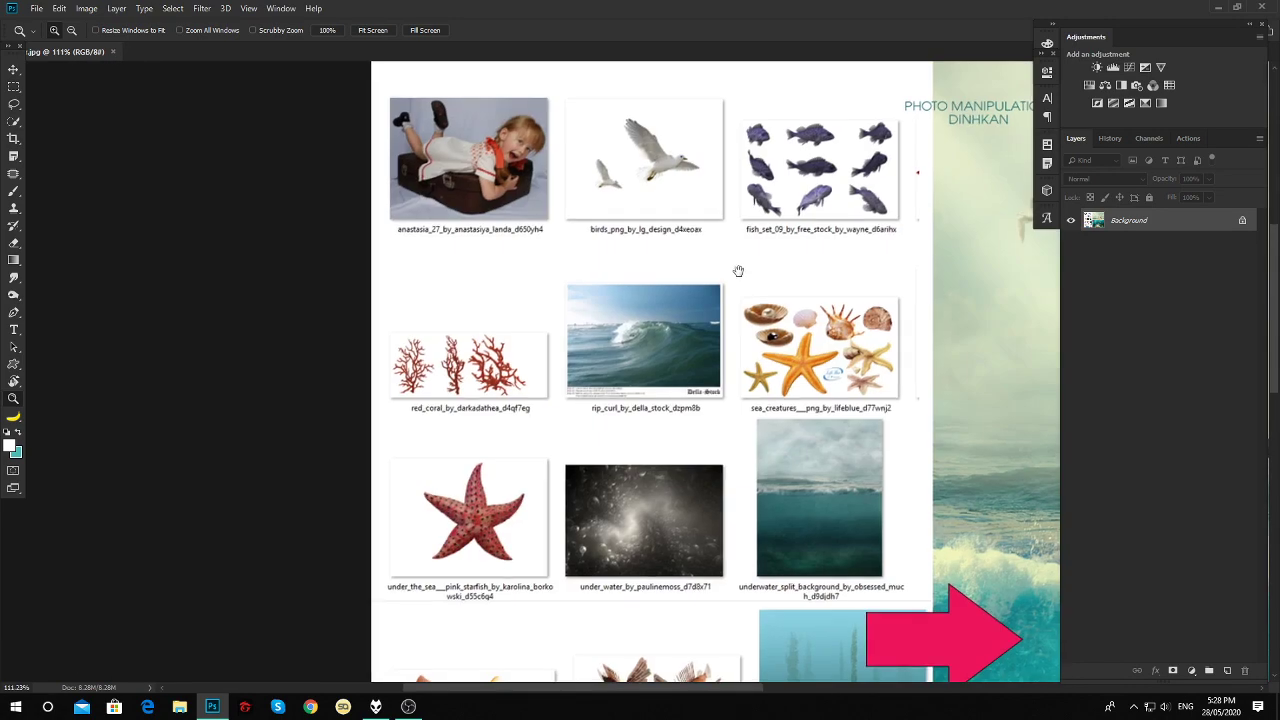
drag(740, 271, 684, 260)
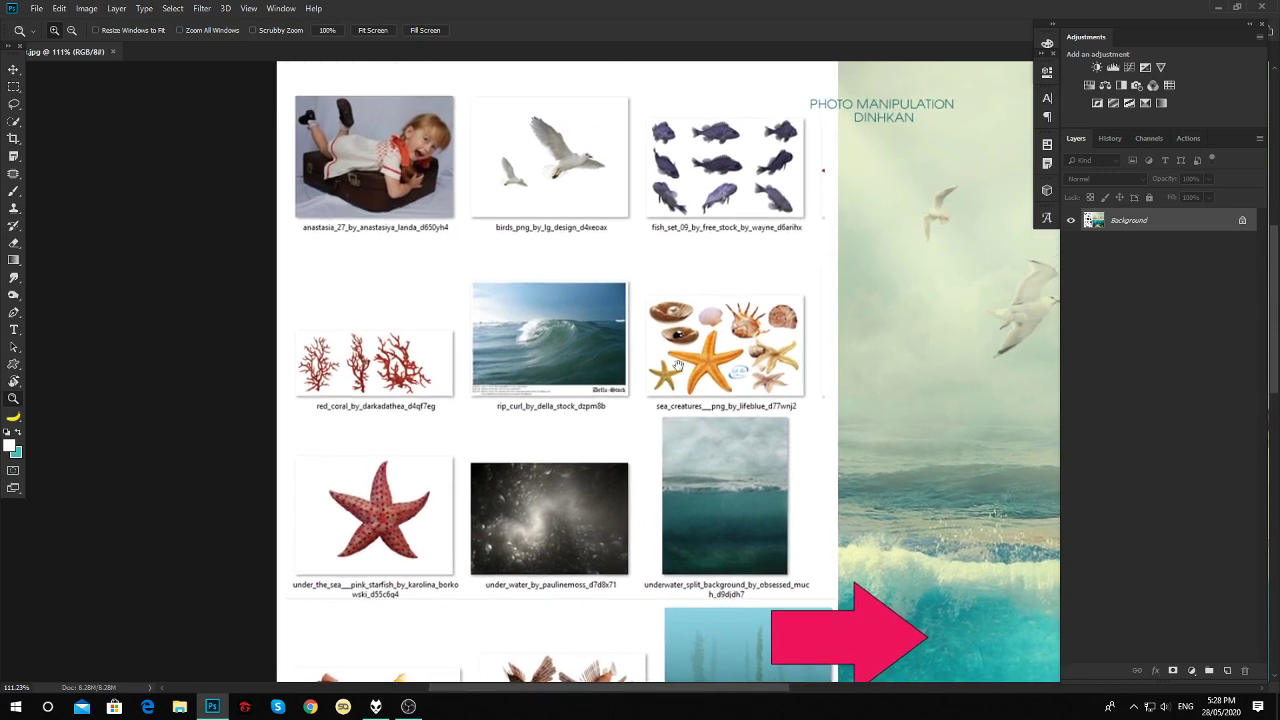
Scroll across the reference sheet, fit it to the window, and bring up the Open dialog.
scroll(674, 266, down, 3)
scroll(682, 245, down, 1)
scroll(690, 300, down, 3)
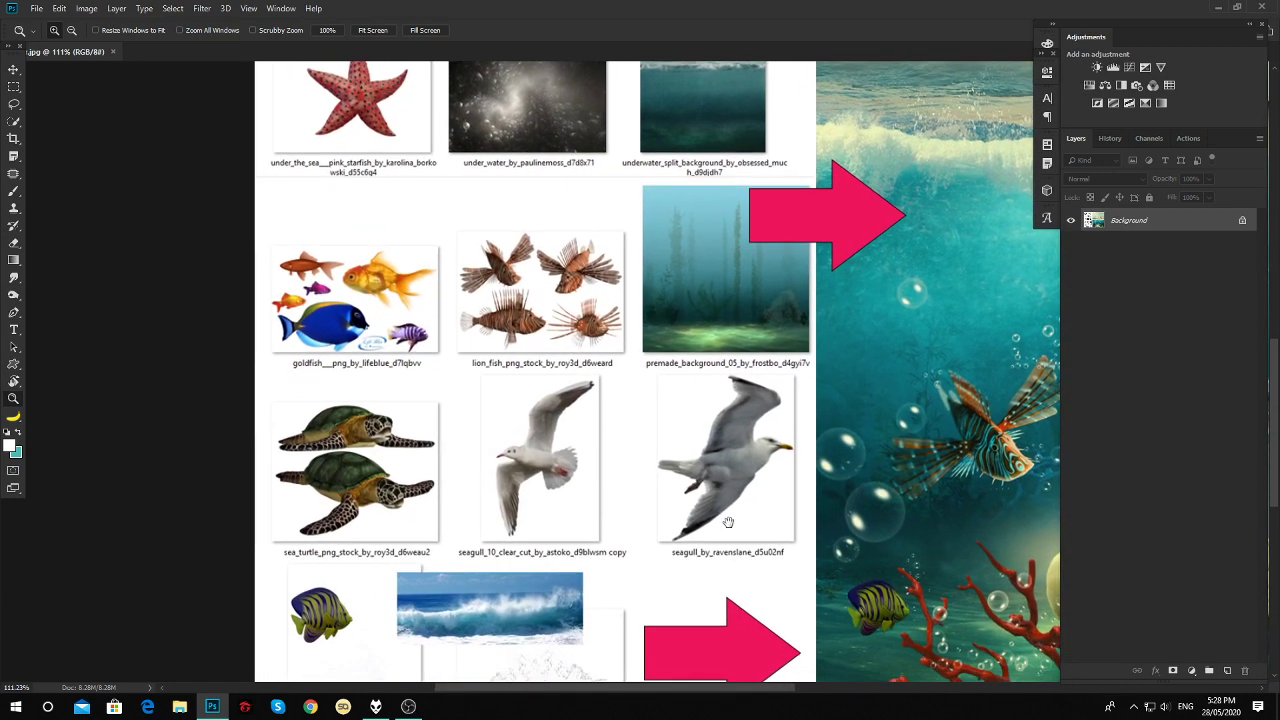
scroll(710, 390, down, 2)
scroll(730, 410, up, 1)
scroll(780, 440, right, 3)
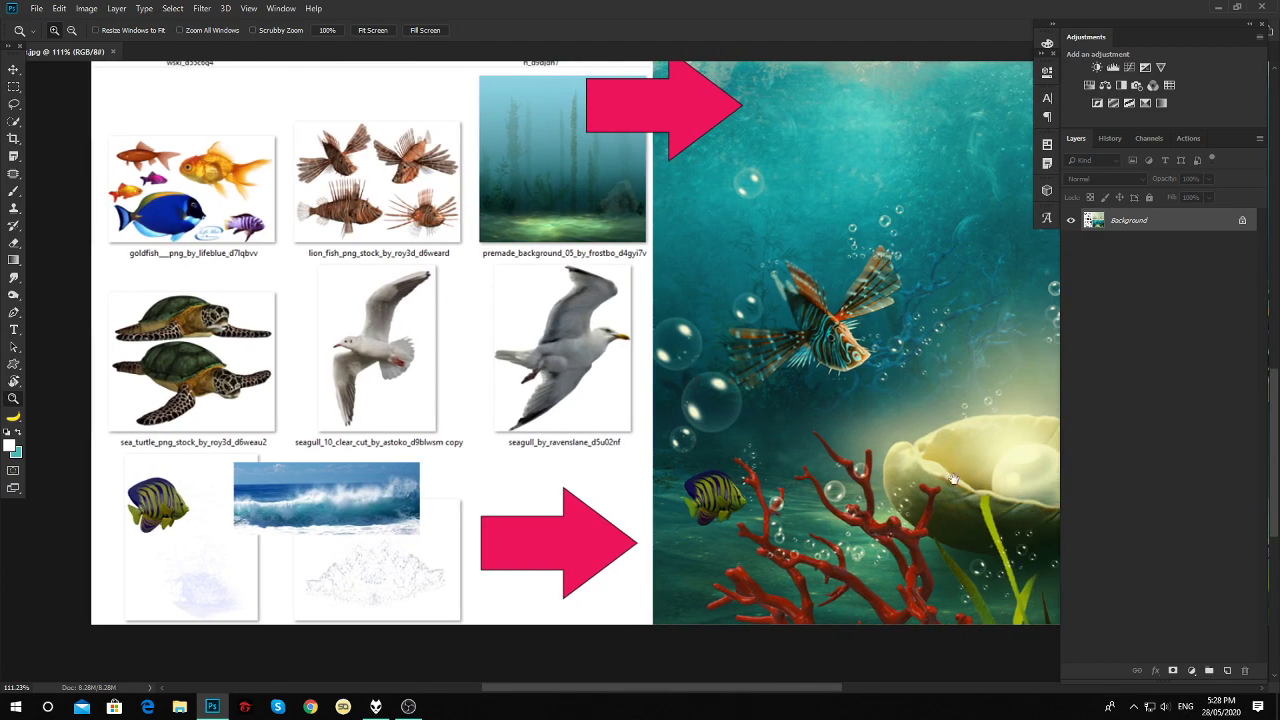
scroll(862, 481, up, 2)
scroll(865, 460, right, 2)
scroll(872, 420, up, 1)
scroll(880, 380, up, 1)
scroll(882, 370, right, 2)
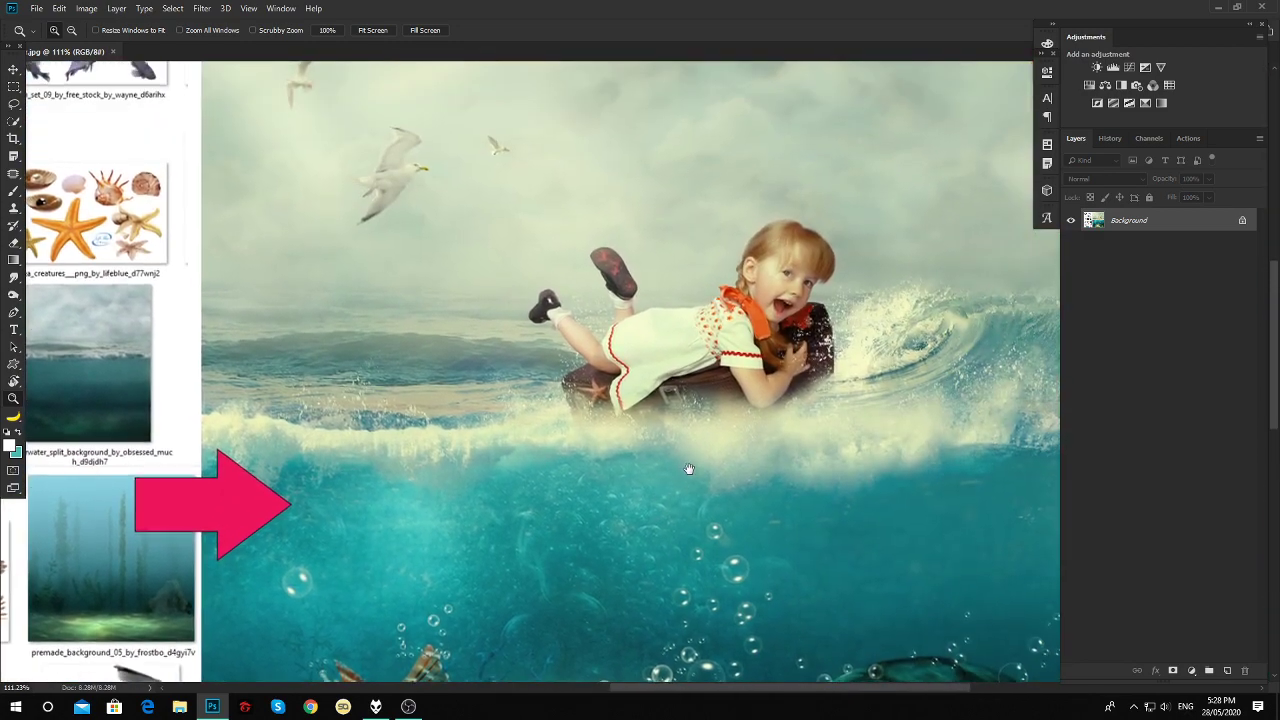
scroll(893, 327, up, 1)
scroll(880, 330, down, 2)
scroll(820, 320, down, 1)
scroll(740, 310, down, 2)
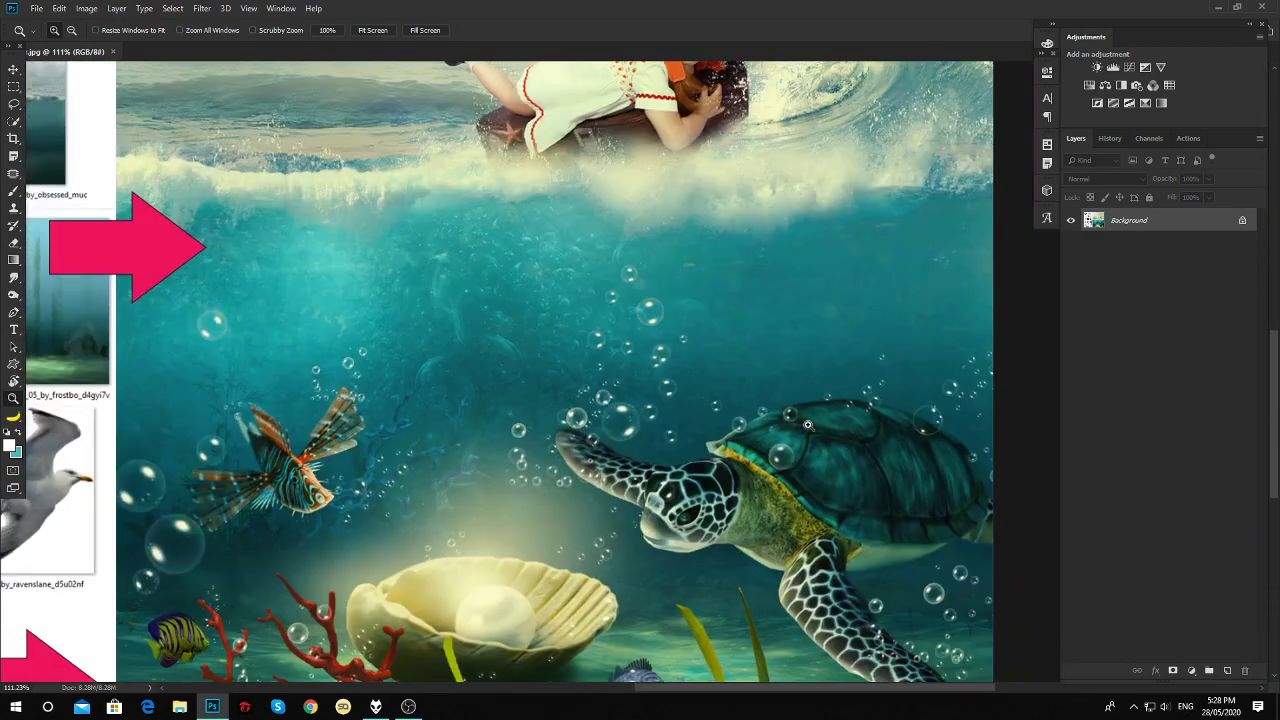
key(ctrl+0)
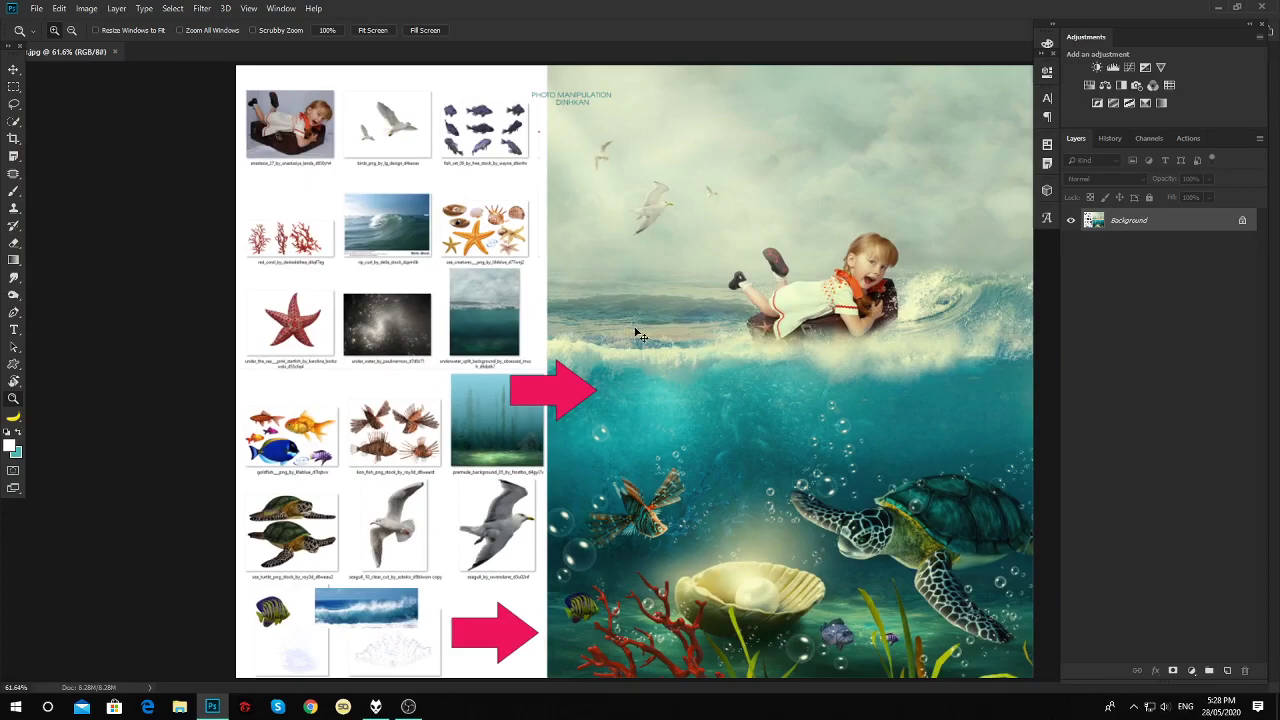
key(ctrl+o)
Open 'Sea manip- DinhKan copy' full-screen and zoom in on the girl and turtle.
click(518, 474)
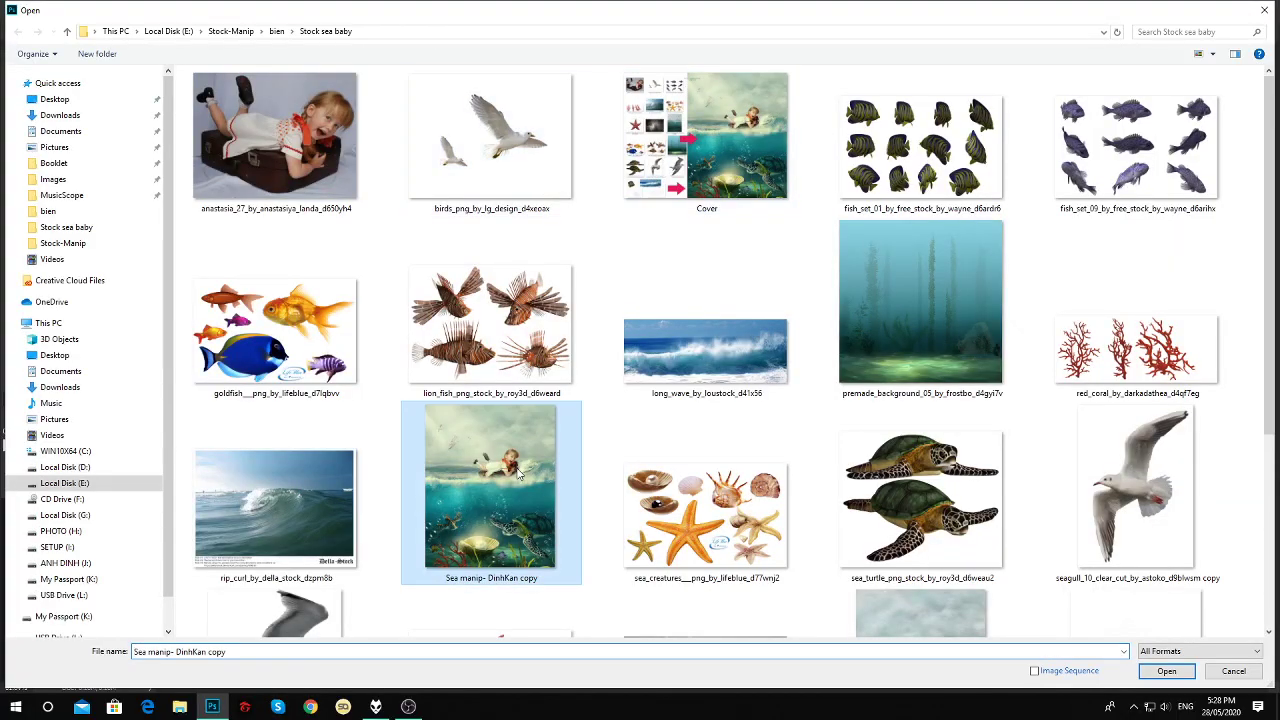
double_click(518, 474)
key(f)
key(f)
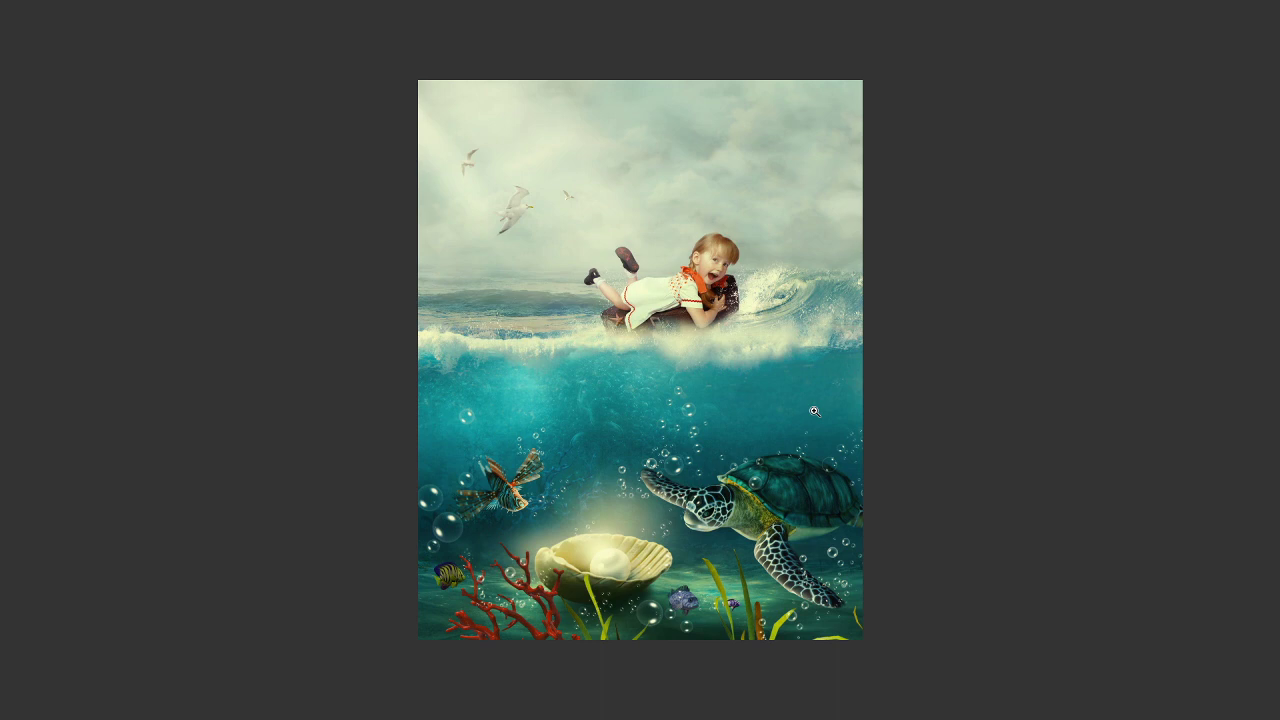
click(664, 403)
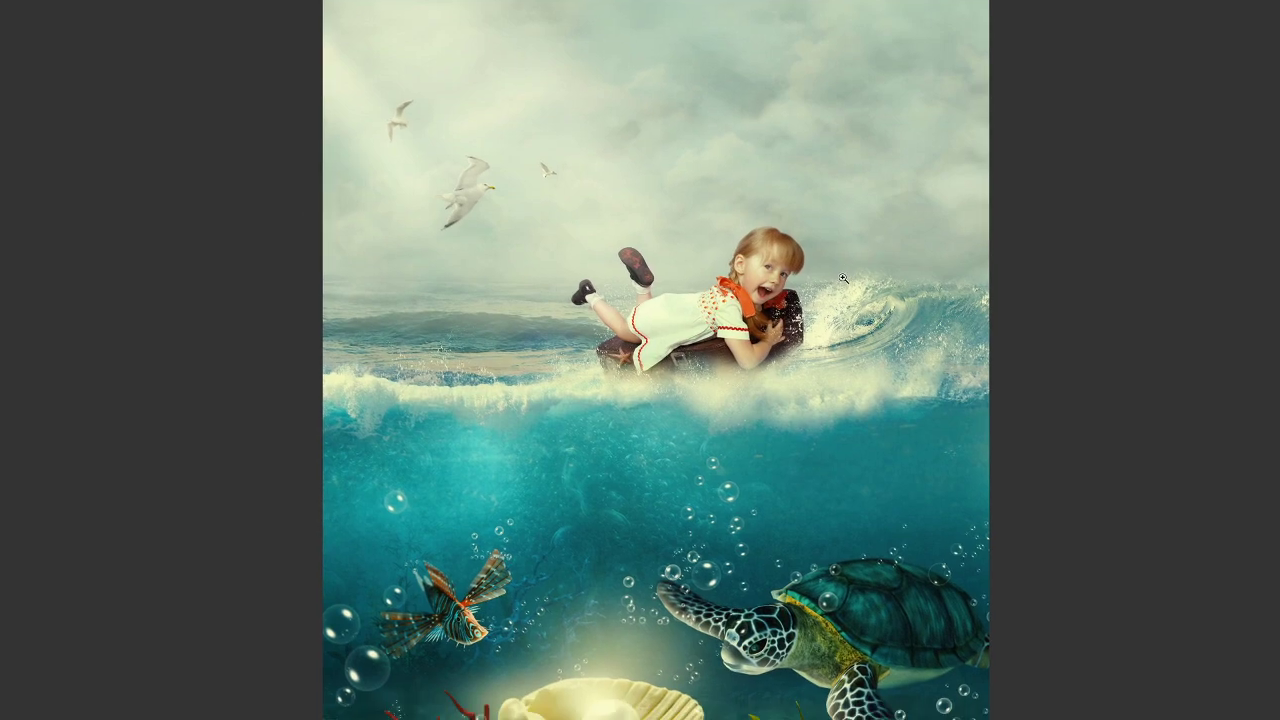
click(632, 270)
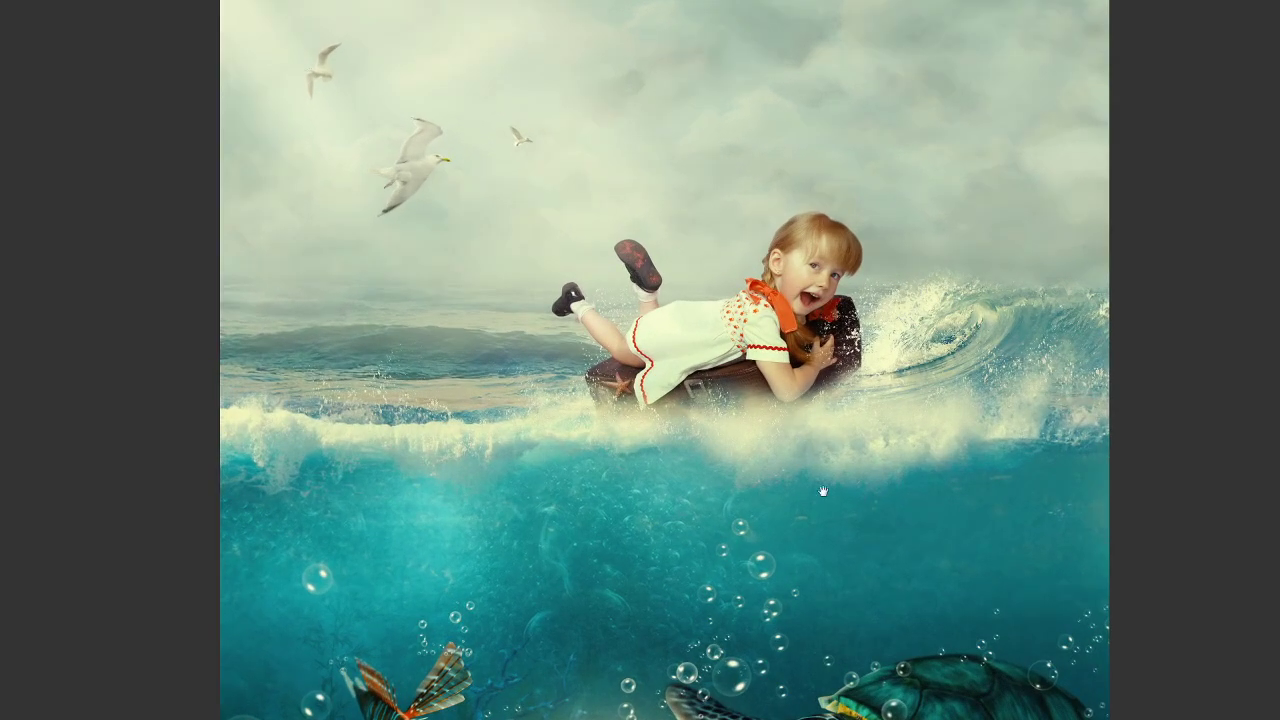
mouse_move(823, 491)
mouse_down()
mouse_move(869, 601)
mouse_move(838, 365)
mouse_up()
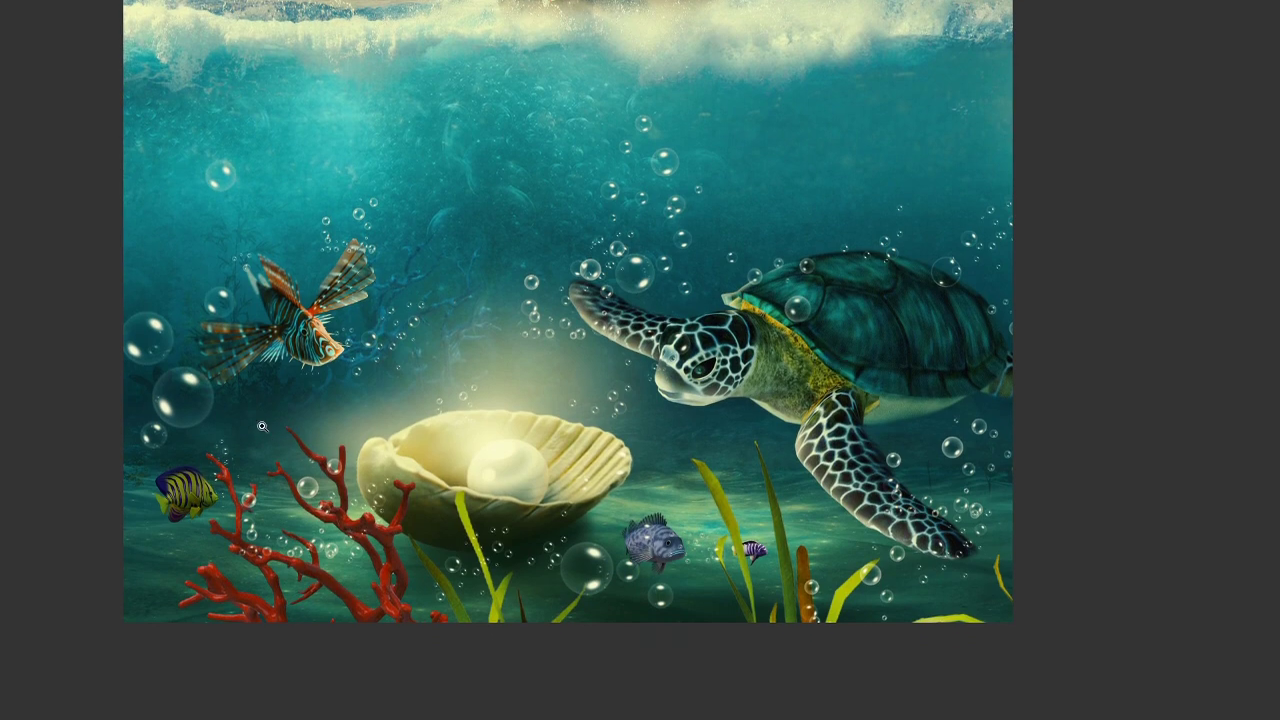
key(ctrl+0)
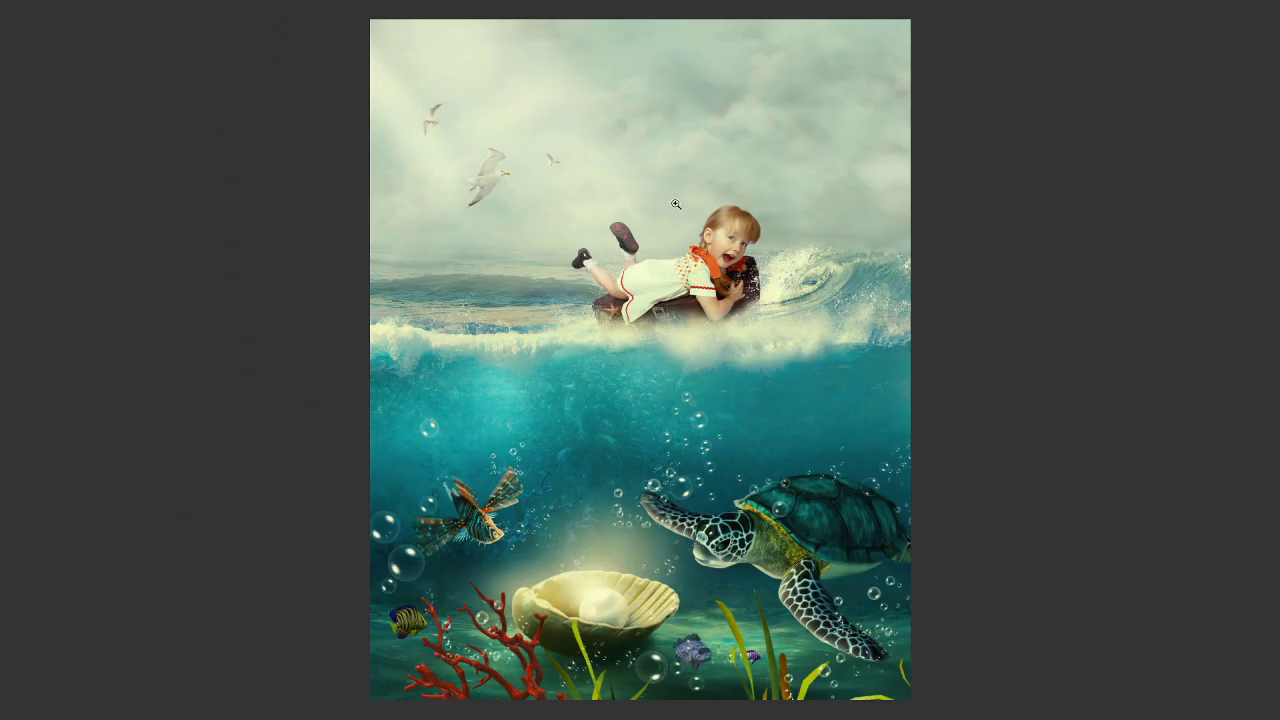
Exit full-screen, float both documents, and close the composite and the reference sheet.
key(f)
key(ctrl+0)
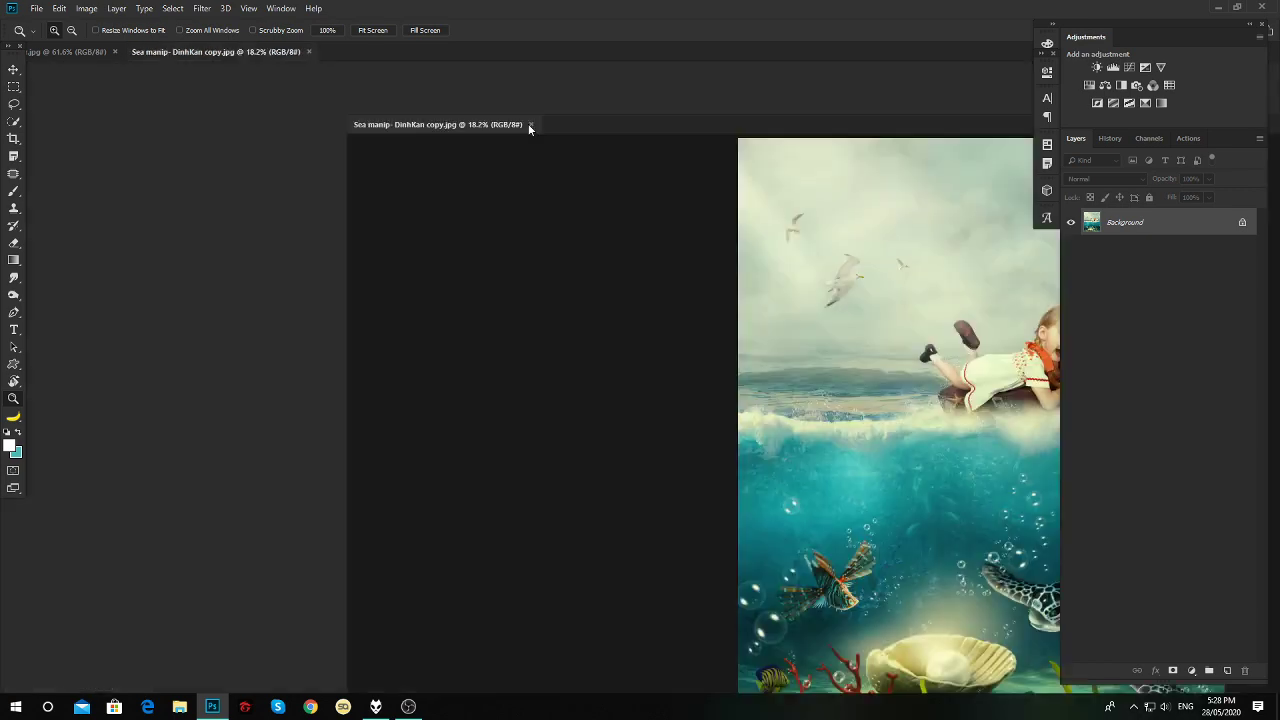
drag(269, 56, 528, 118)
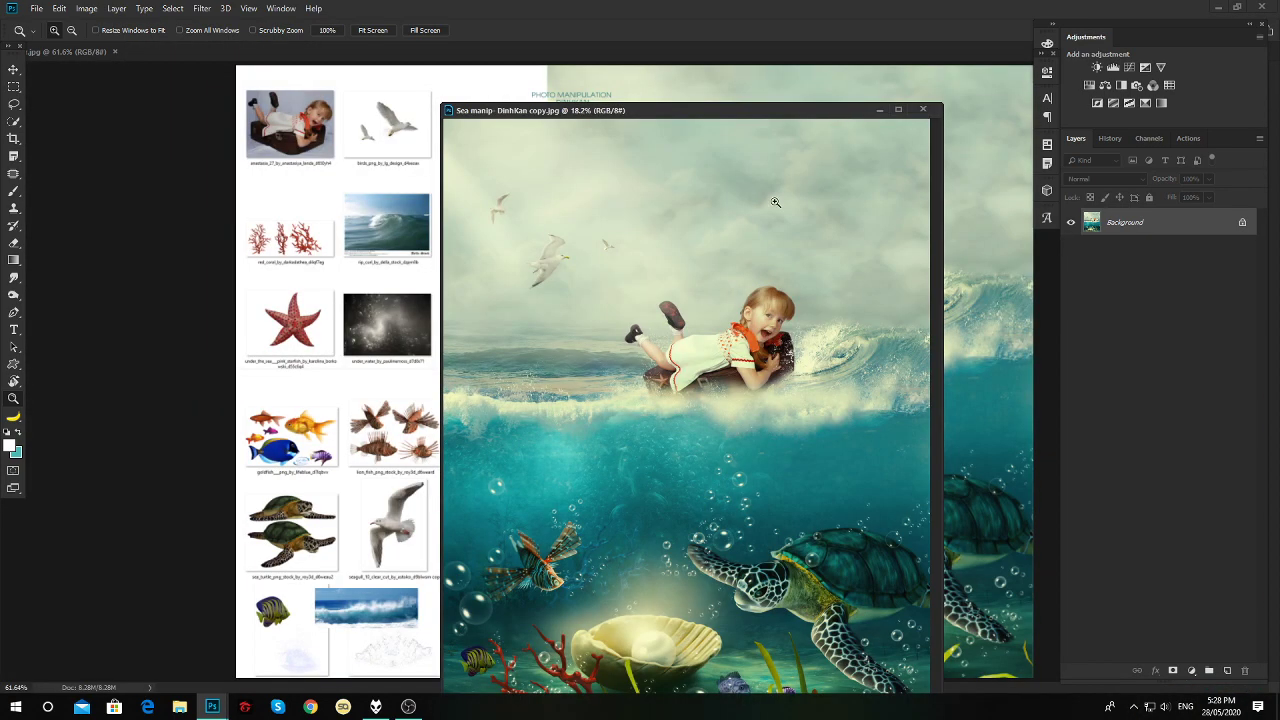
drag(522, 58, 235, 66)
click(715, 270)
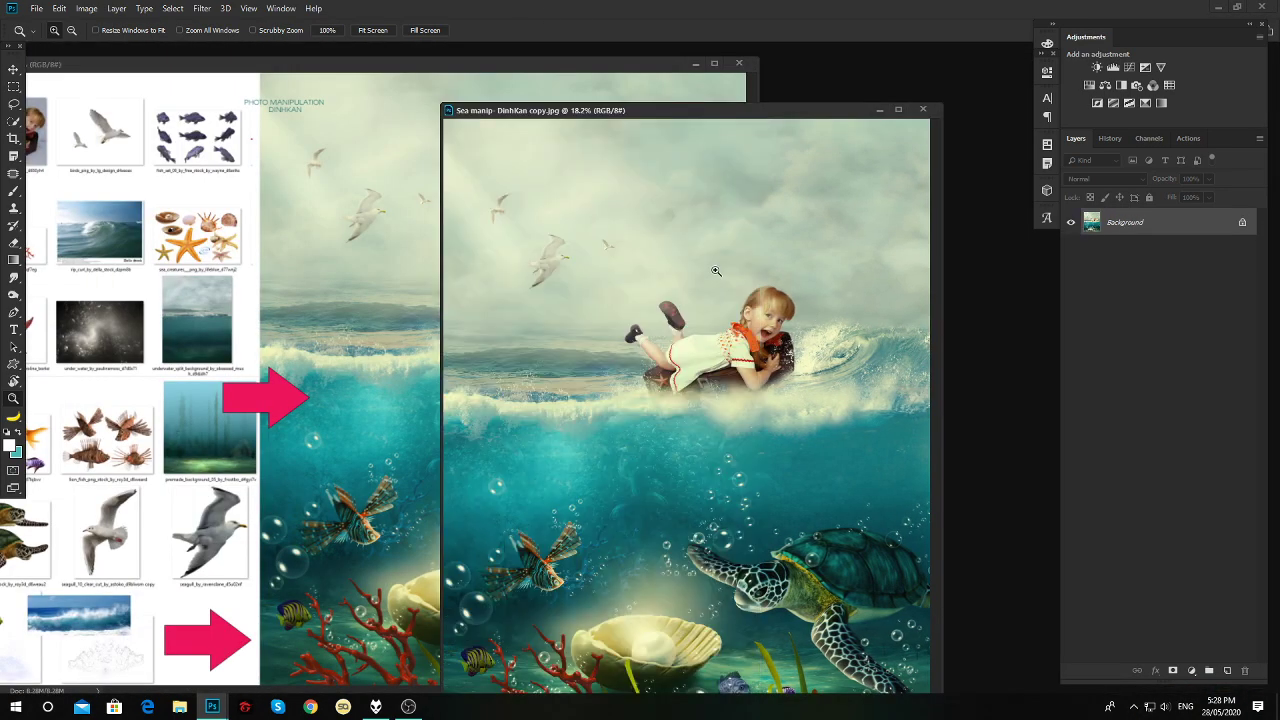
key(ctrl+w)
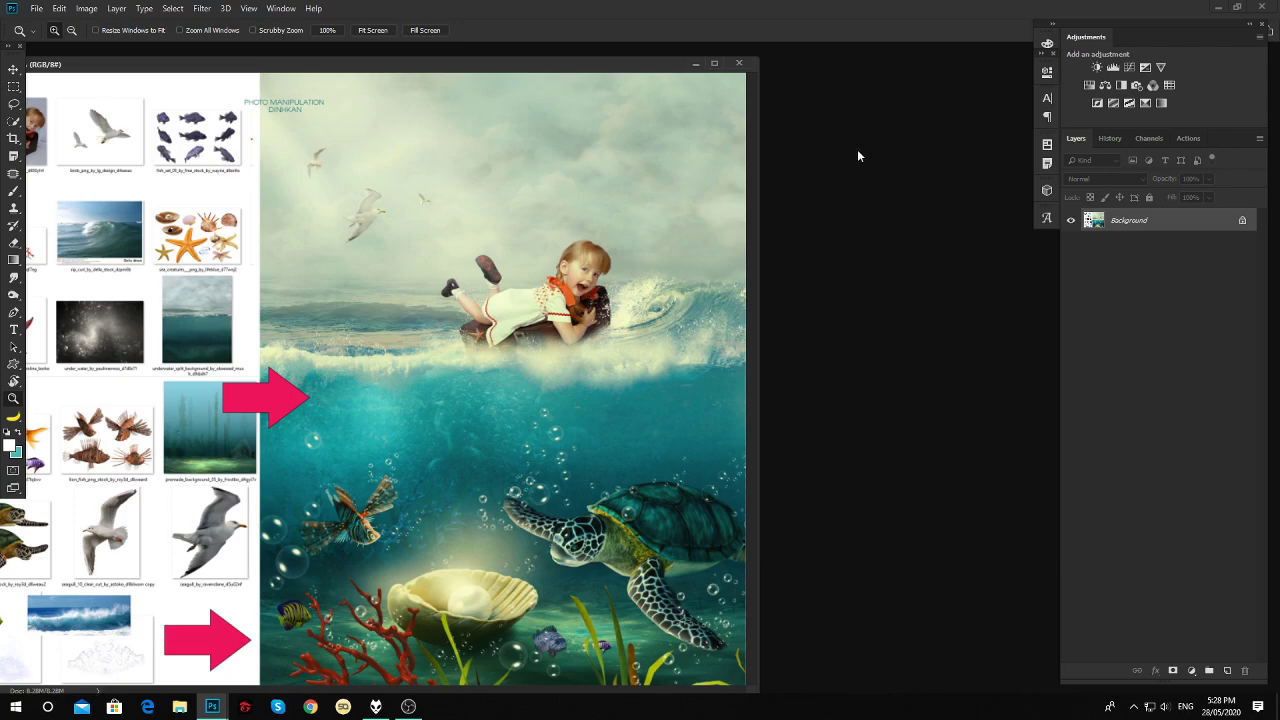
key(ctrl+w)
Open the girl-on-suitcase stock photo, dismiss the Generator error, then float it and fit it on screen.
key(ctrl+o)
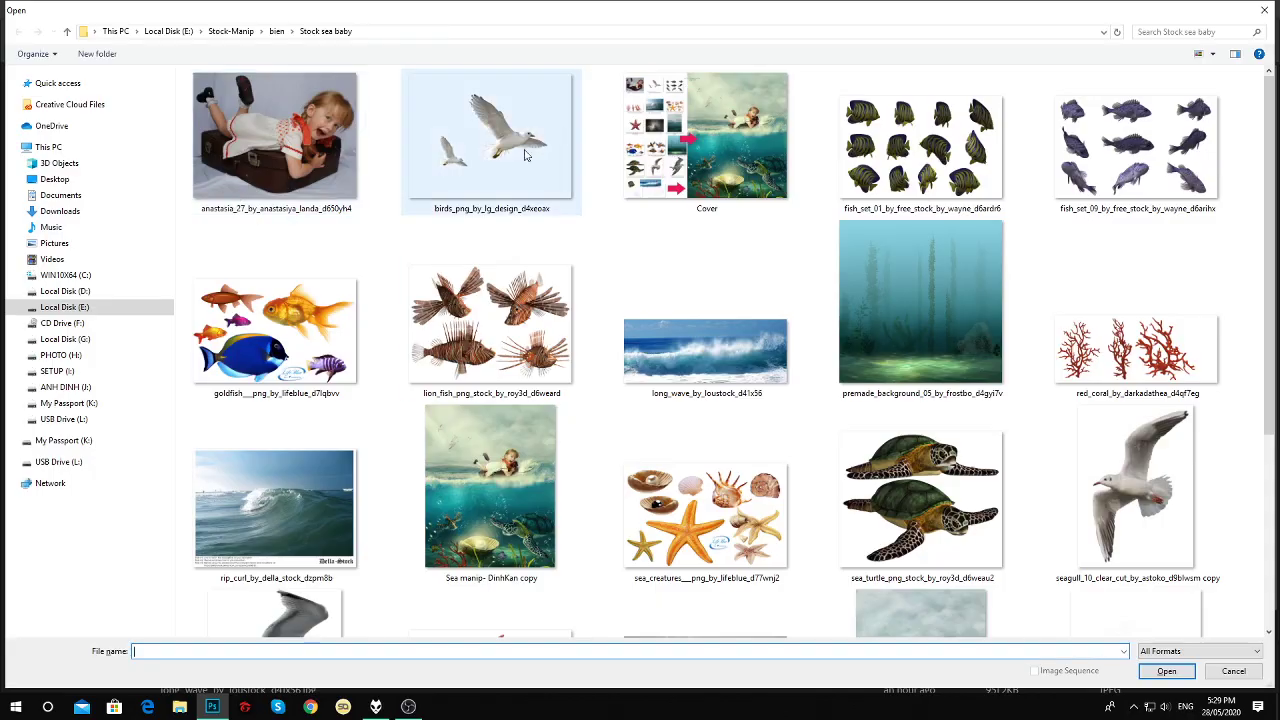
click(744, 135)
click(304, 132)
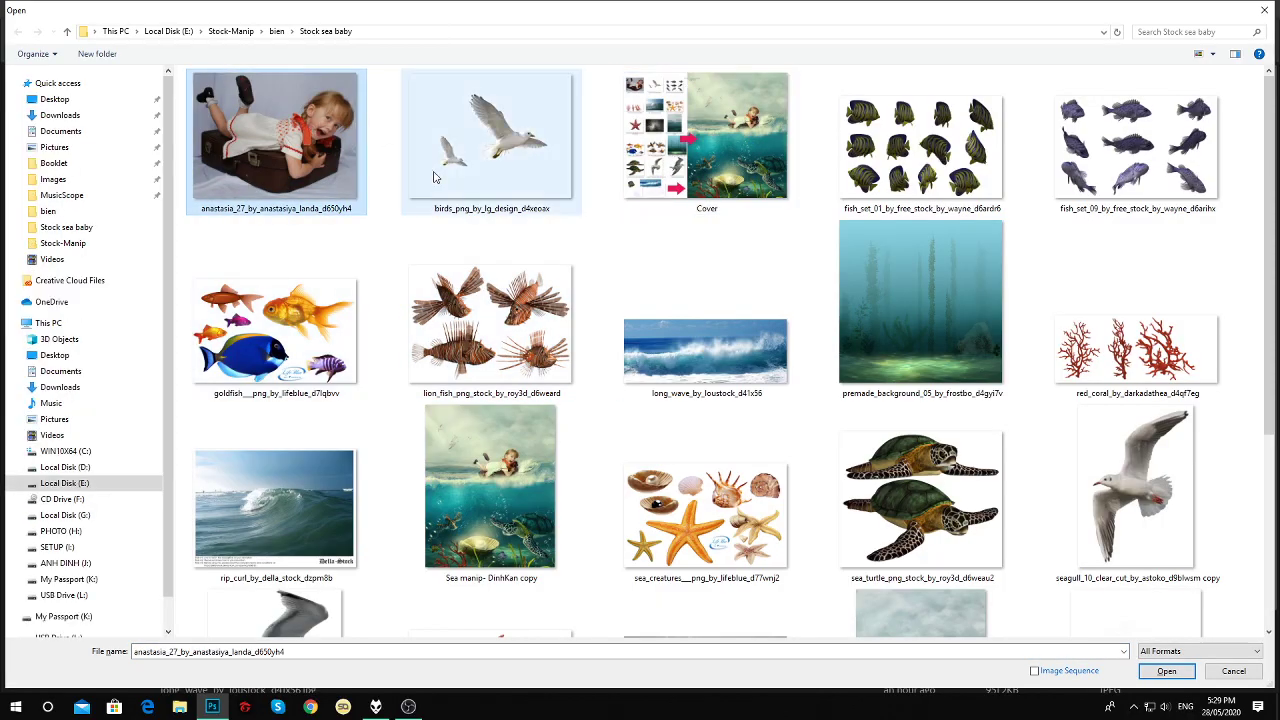
double_click(329, 186)
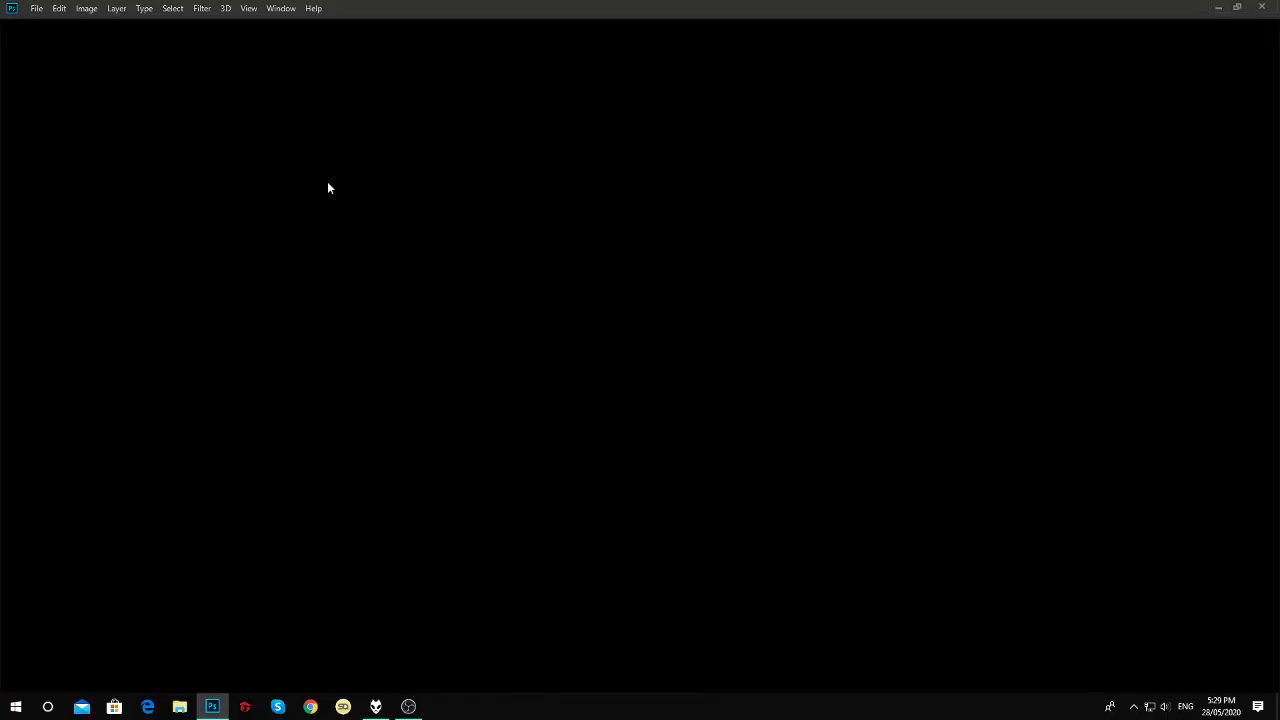
click(652, 272)
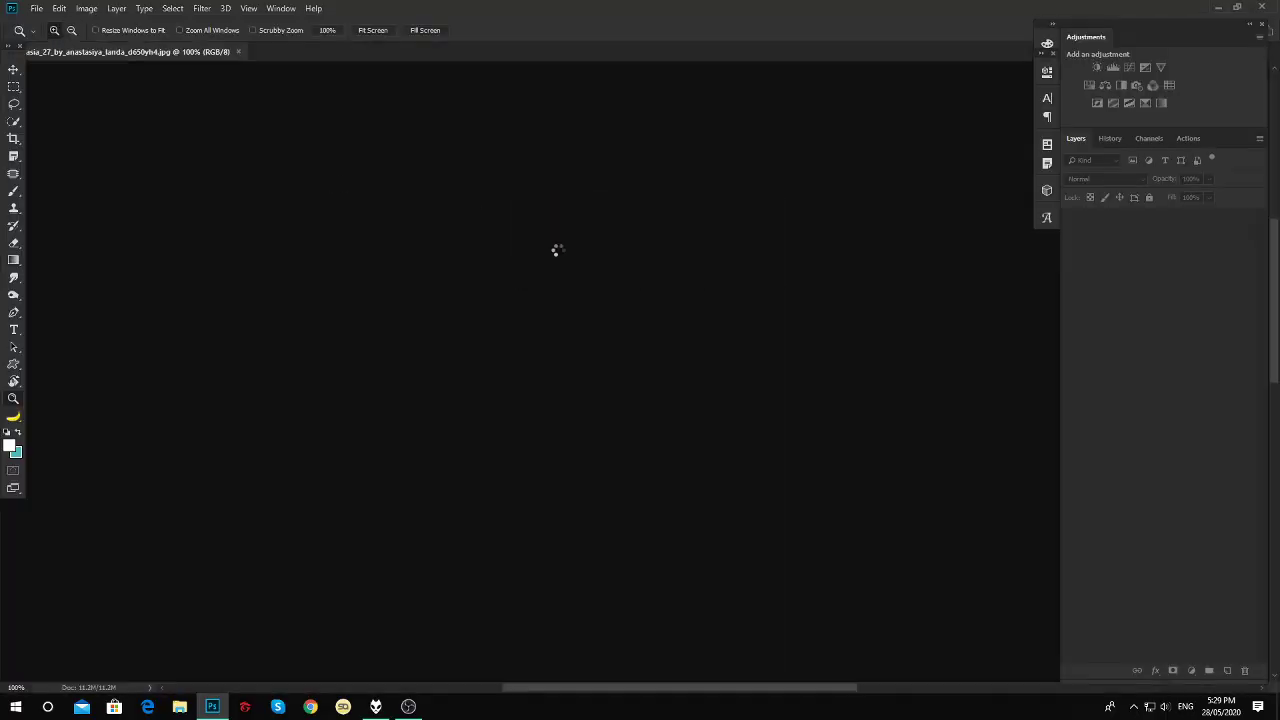
drag(187, 53, 514, 205)
right_click(571, 251)
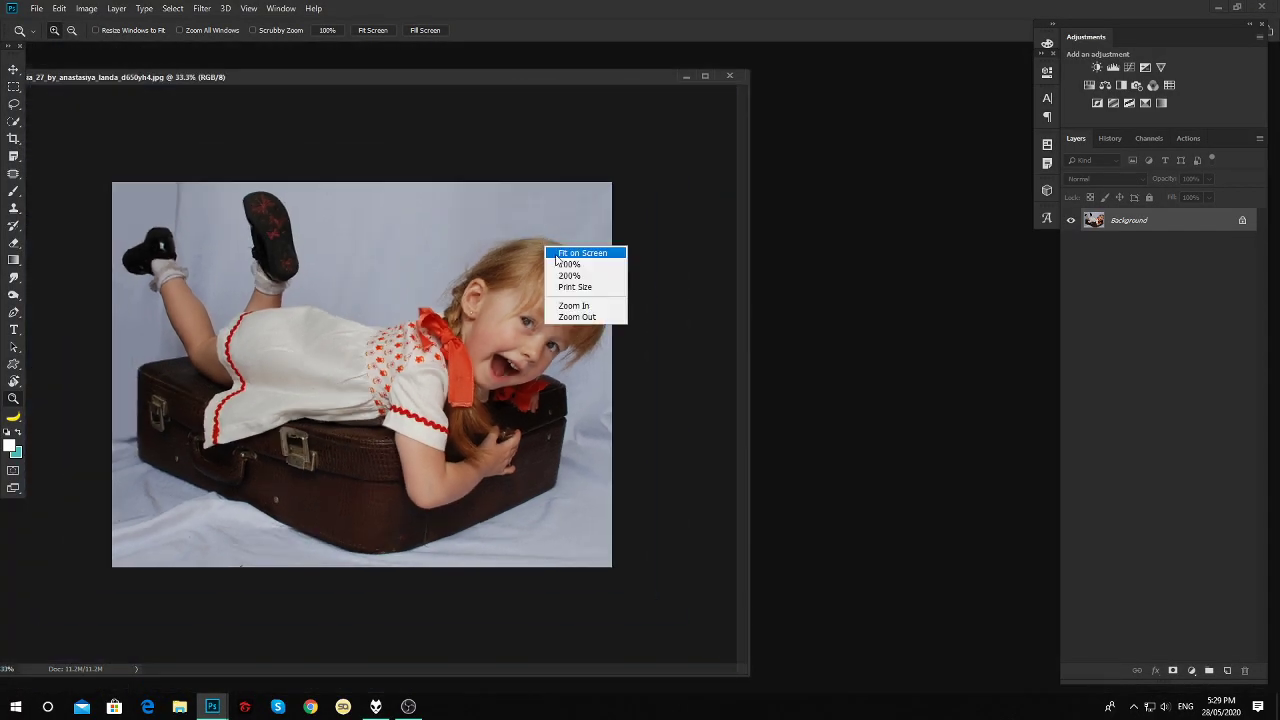
click(590, 258)
Open the layered Sea manip-DinhKan PSD from the bien stock folder, floated on the right.
key(ctrl+o)
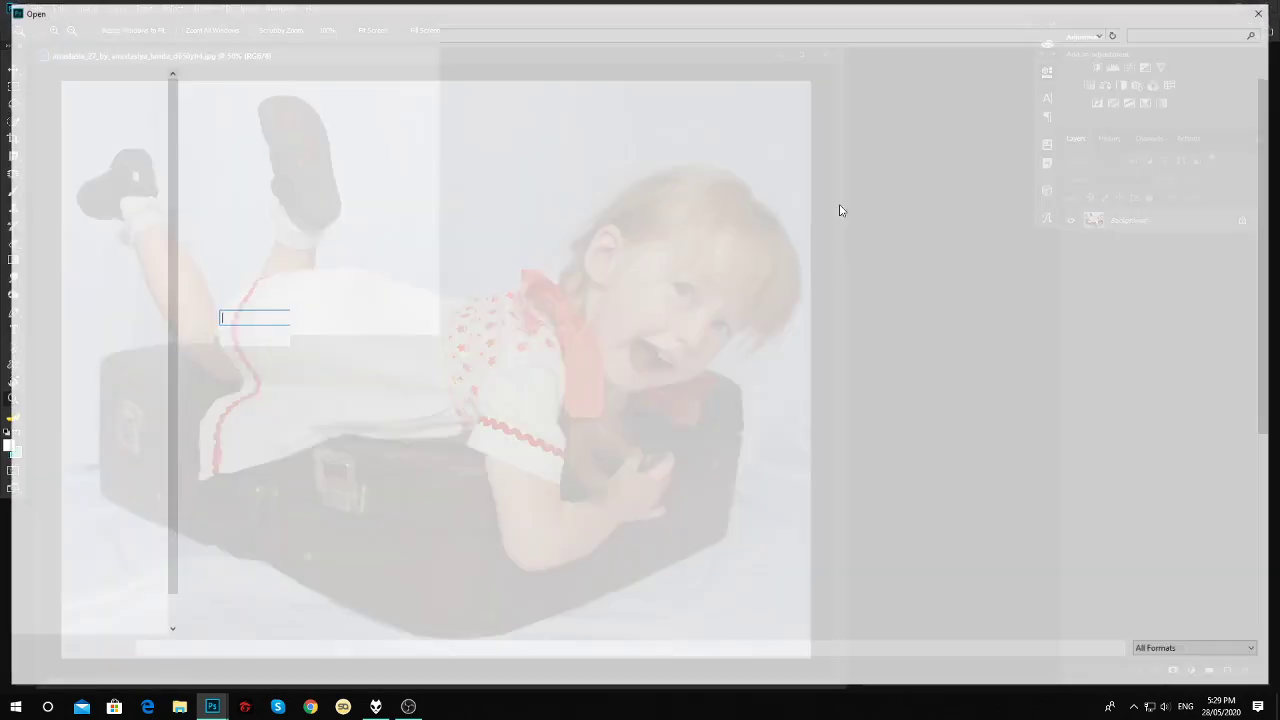
click(665, 160)
ctrl+scroll(761, 385, down, 2)
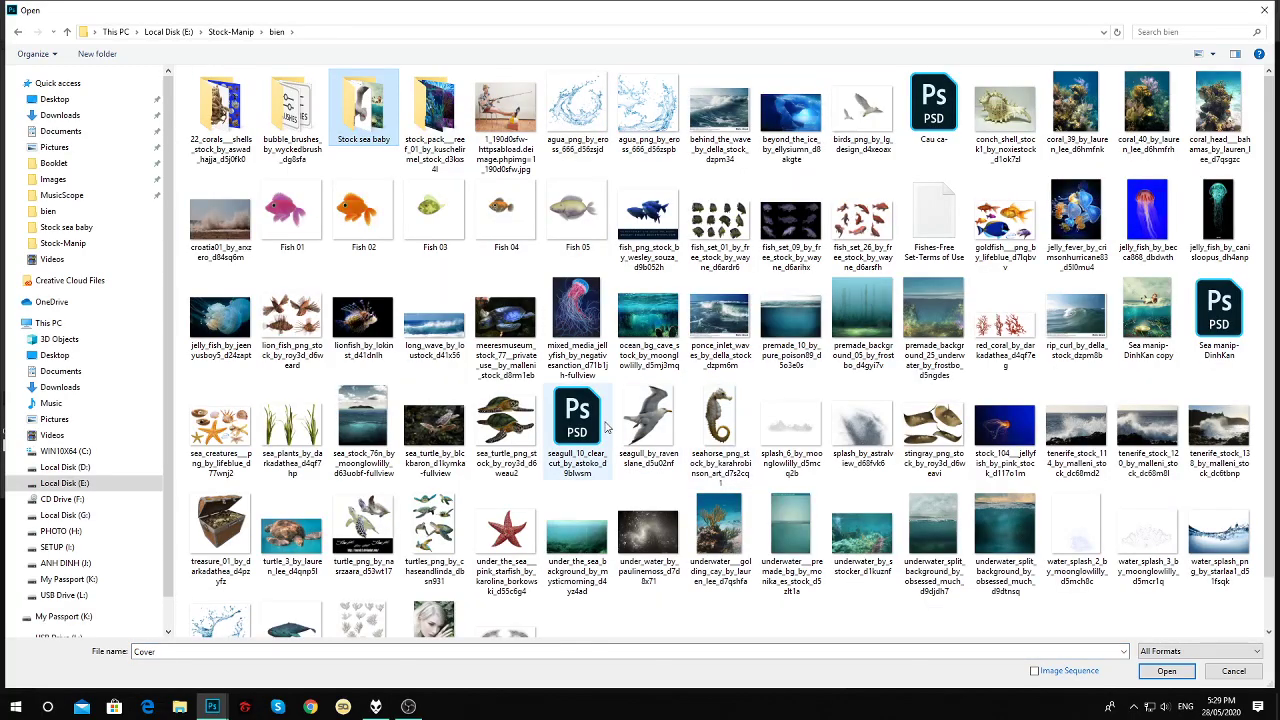
double_click(1218, 312)
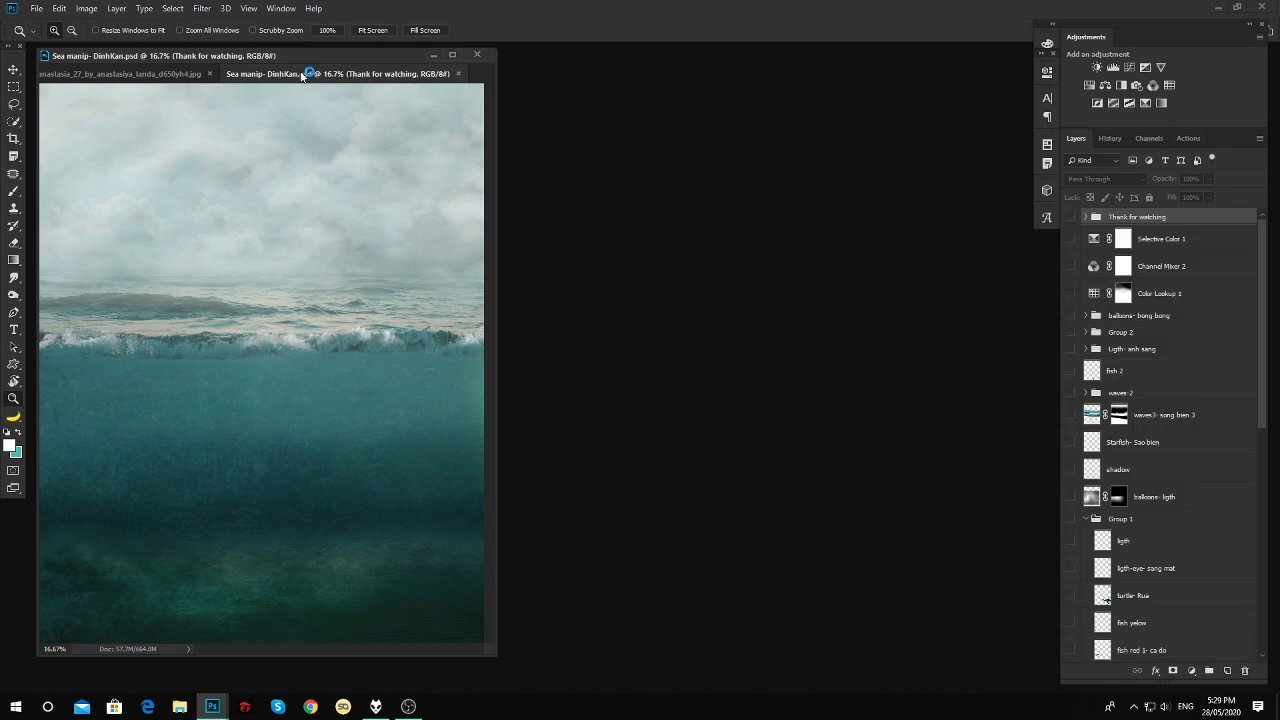
drag(302, 76, 640, 60)
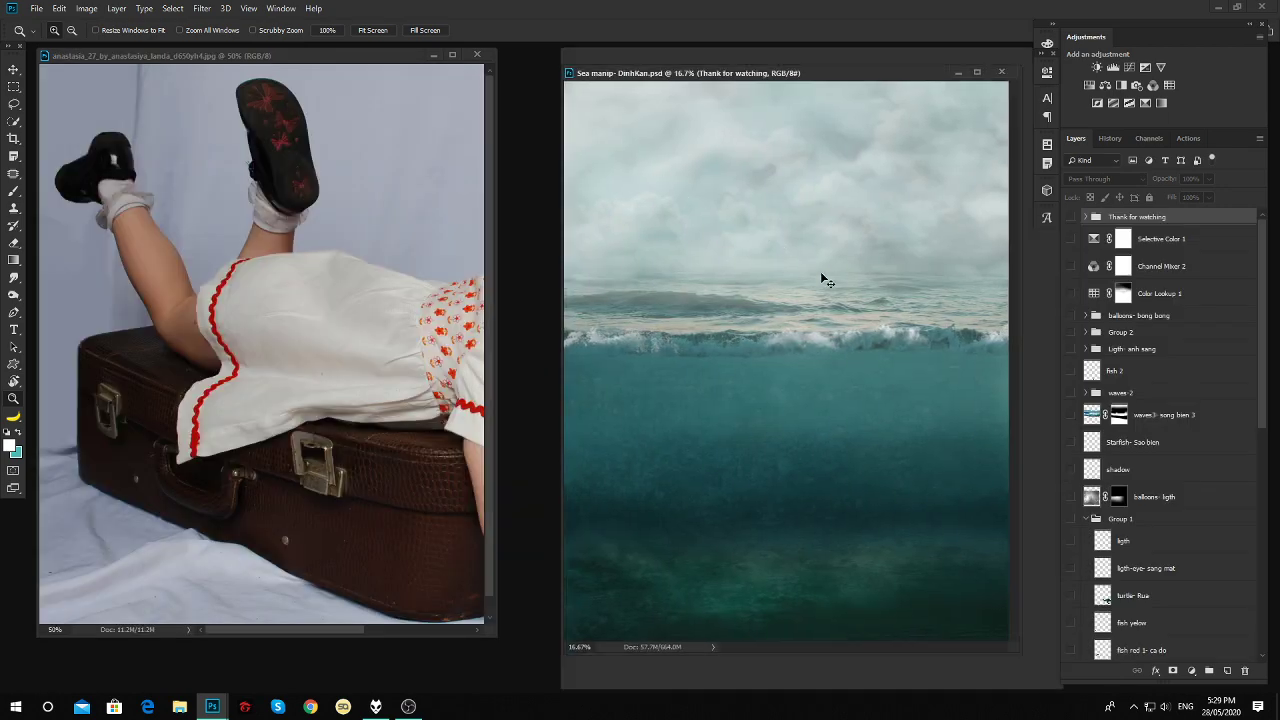
drag(868, 55, 834, 53)
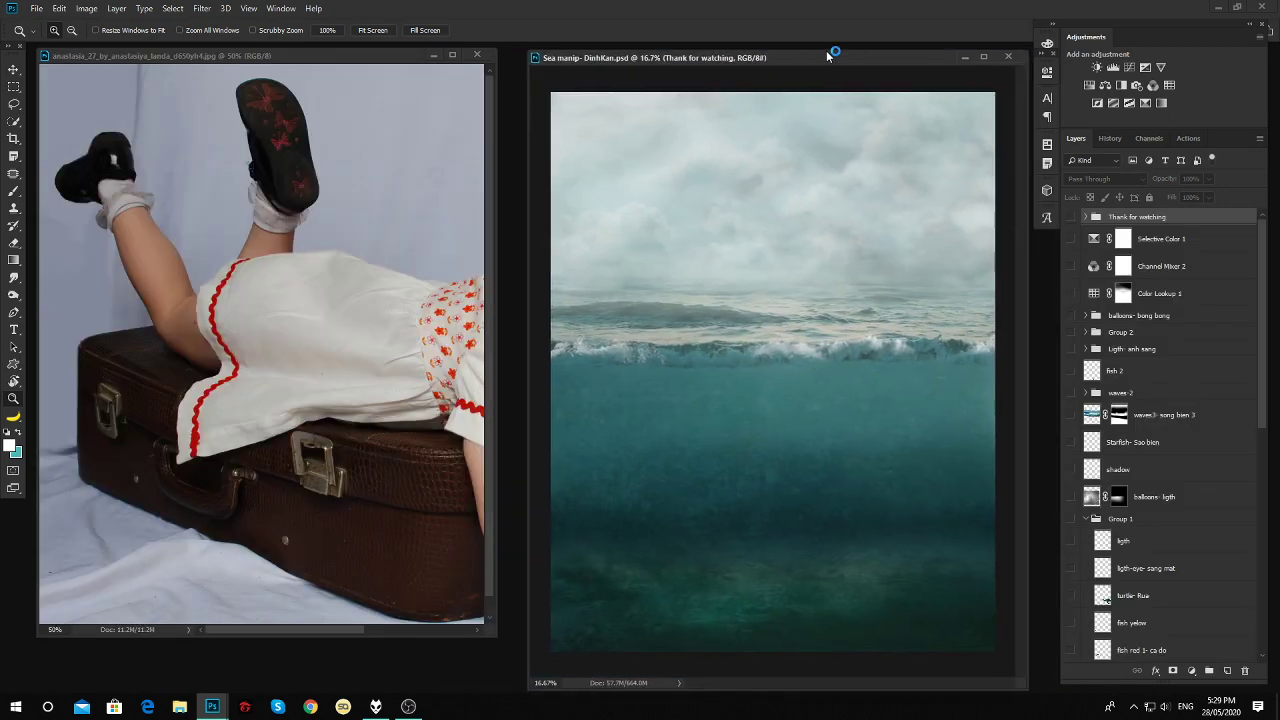
Fit the girl photo on screen, arrange the windows, and show it full-screen.
right_click(385, 232)
click(428, 238)
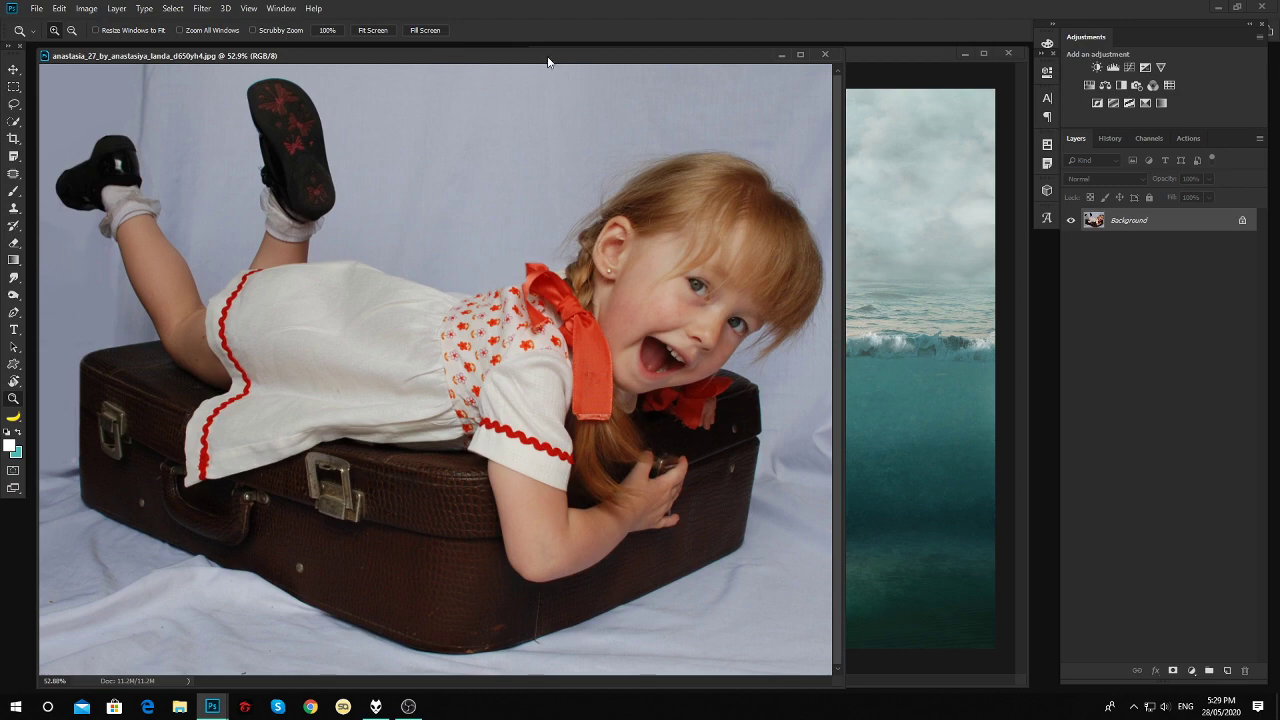
drag(547, 62, 507, 58)
click(566, 332)
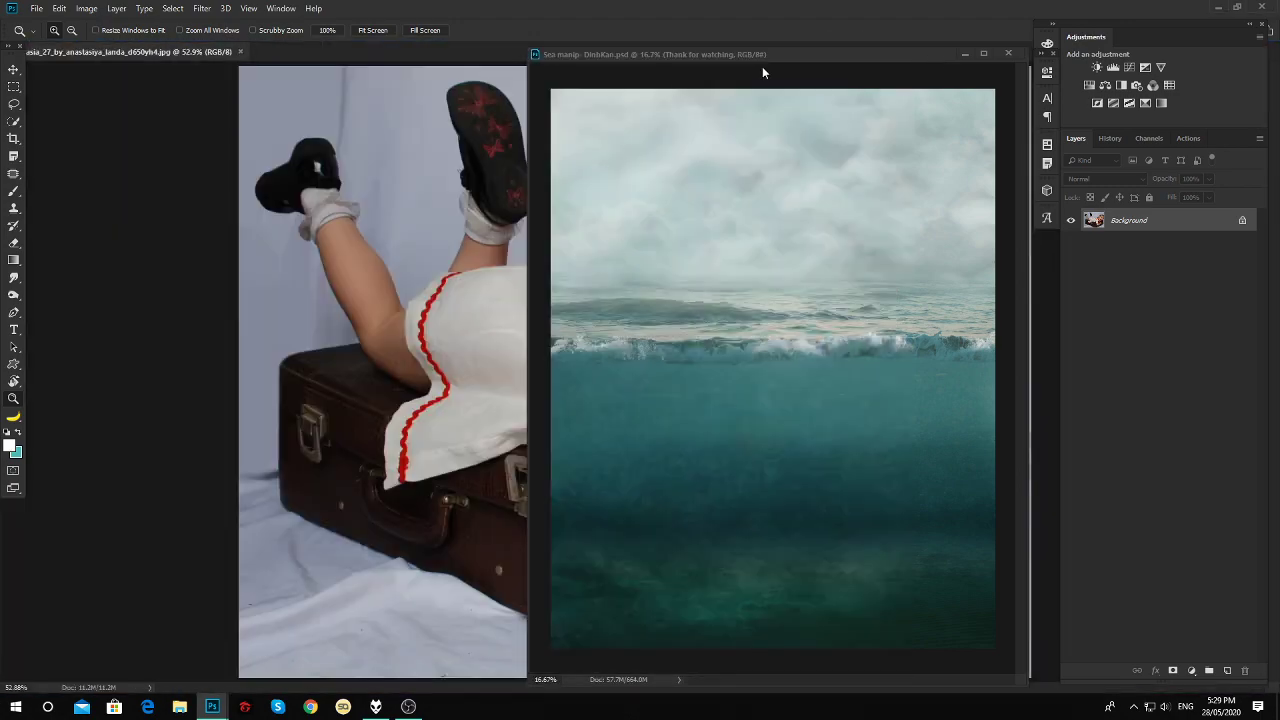
key(f)
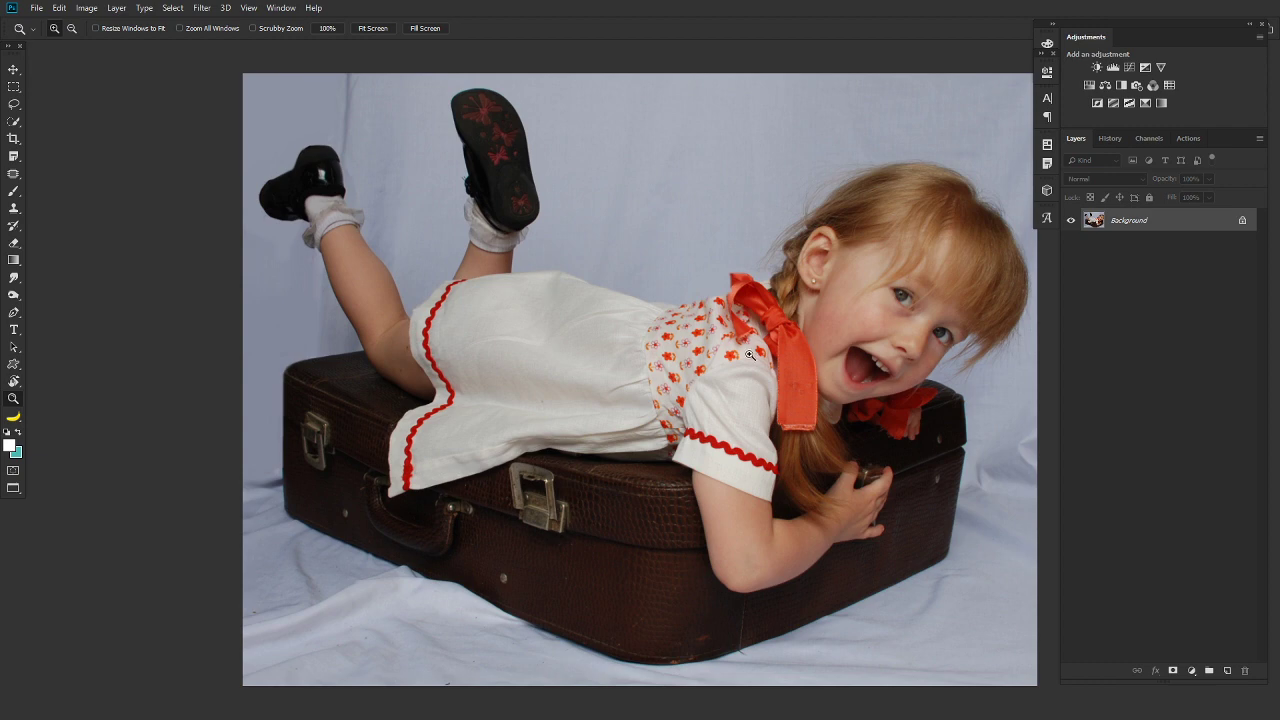
Quick-select the girl's head, dress, body, both shoes and left sock.
click(14, 121)
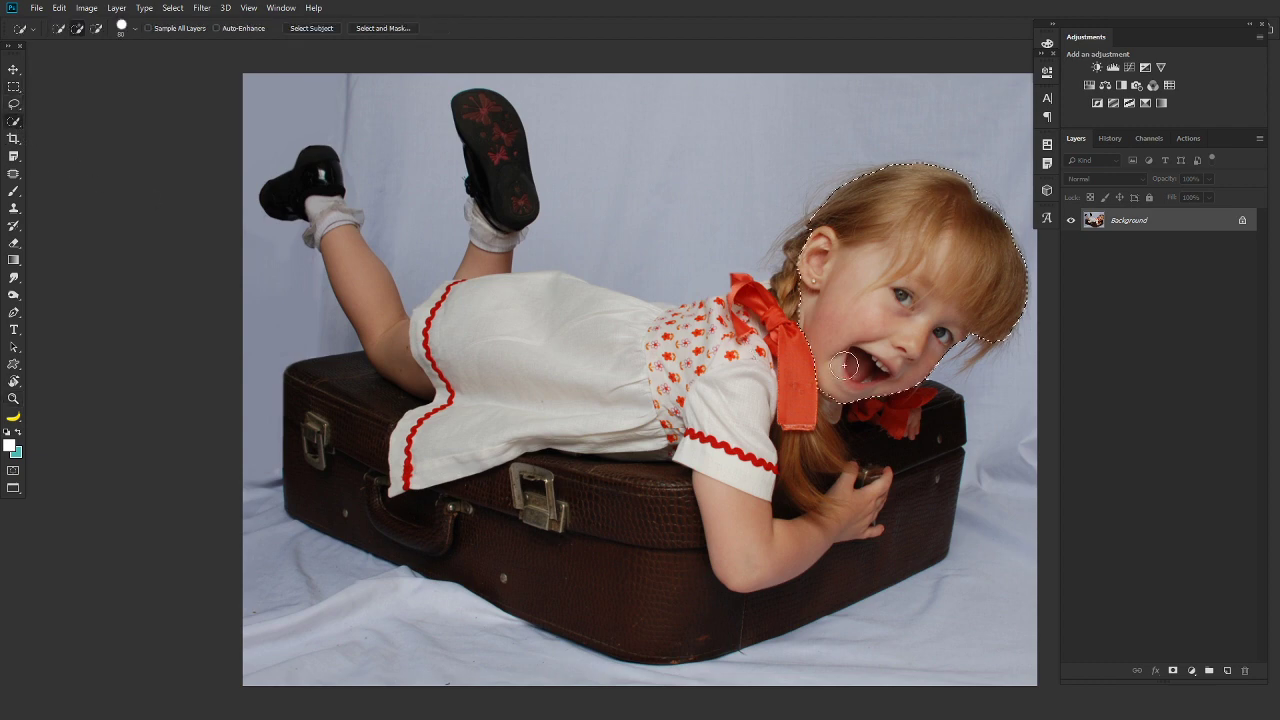
mouse_move(845, 366)
mouse_down()
mouse_move(513, 308)
mouse_move(811, 553)
mouse_move(750, 575)
mouse_move(691, 586)
mouse_move(651, 529)
mouse_move(543, 544)
mouse_move(371, 500)
mouse_move(343, 406)
mouse_move(410, 353)
mouse_move(313, 171)
mouse_move(294, 189)
mouse_up()
drag(491, 120, 503, 218)
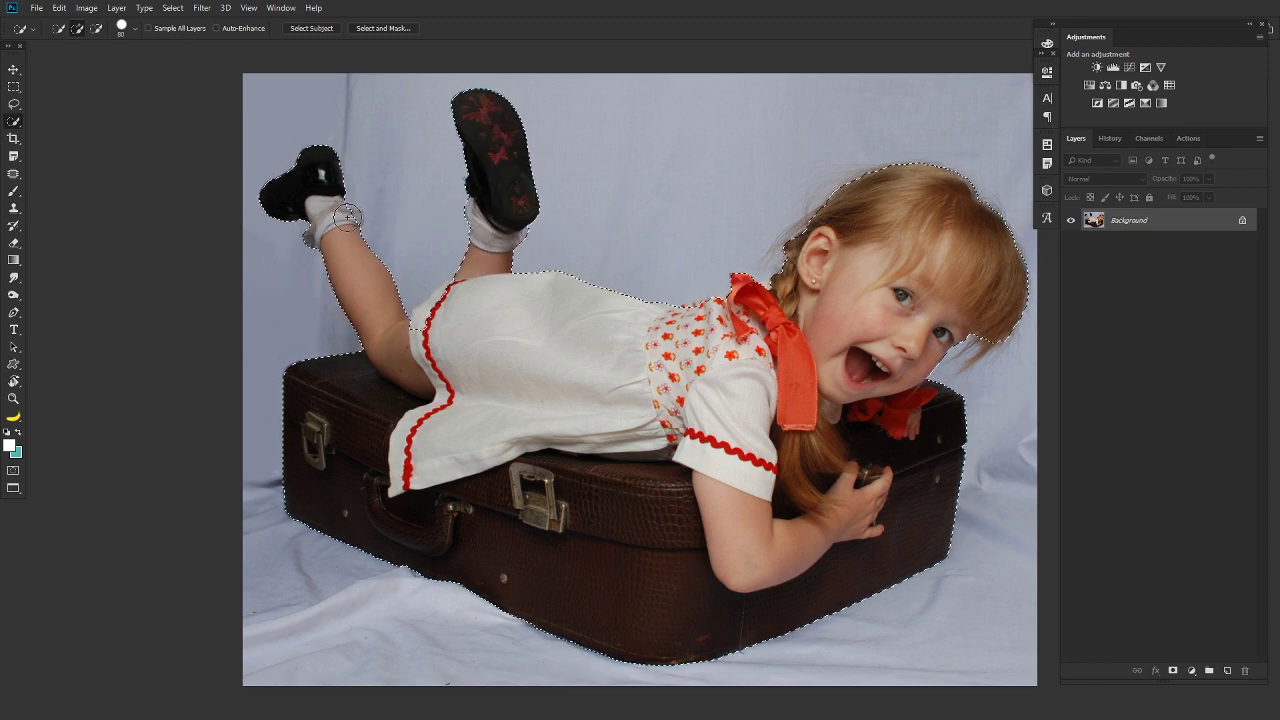
drag(347, 217, 375, 224)
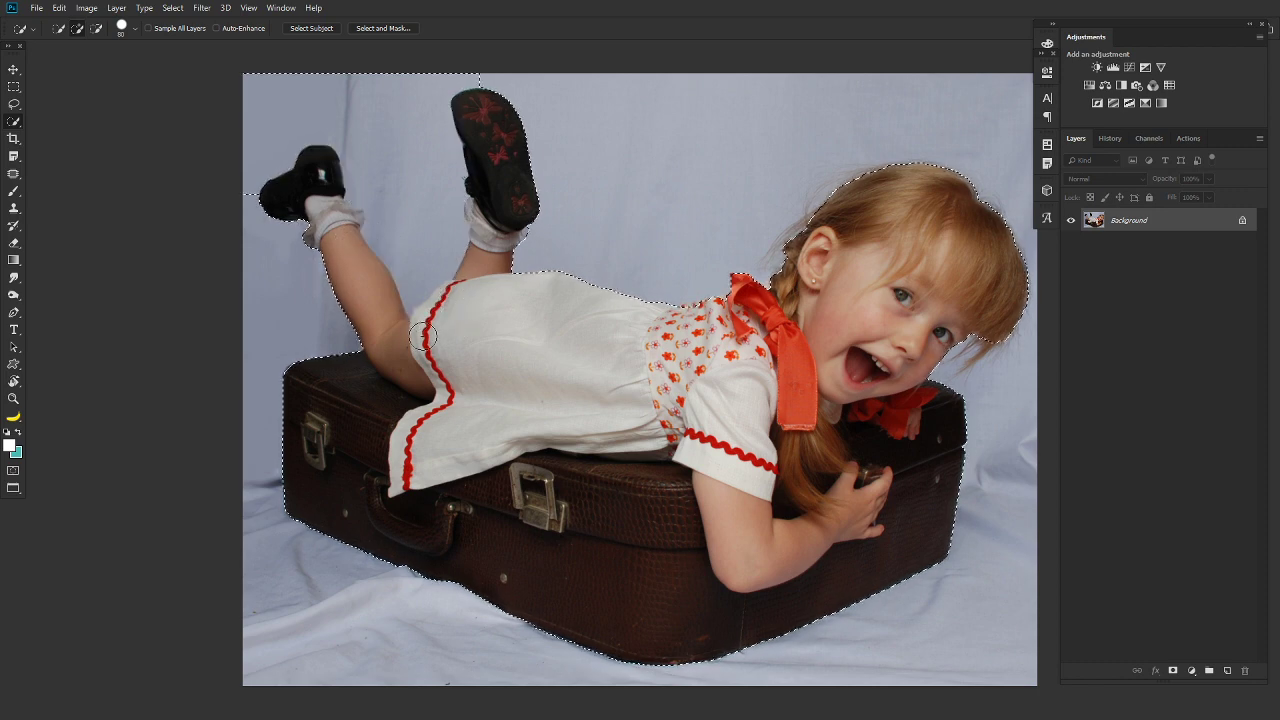
Lasso-subtract the backdrop gaps by the thigh and along the dress edge.
key(l)
key(alt)
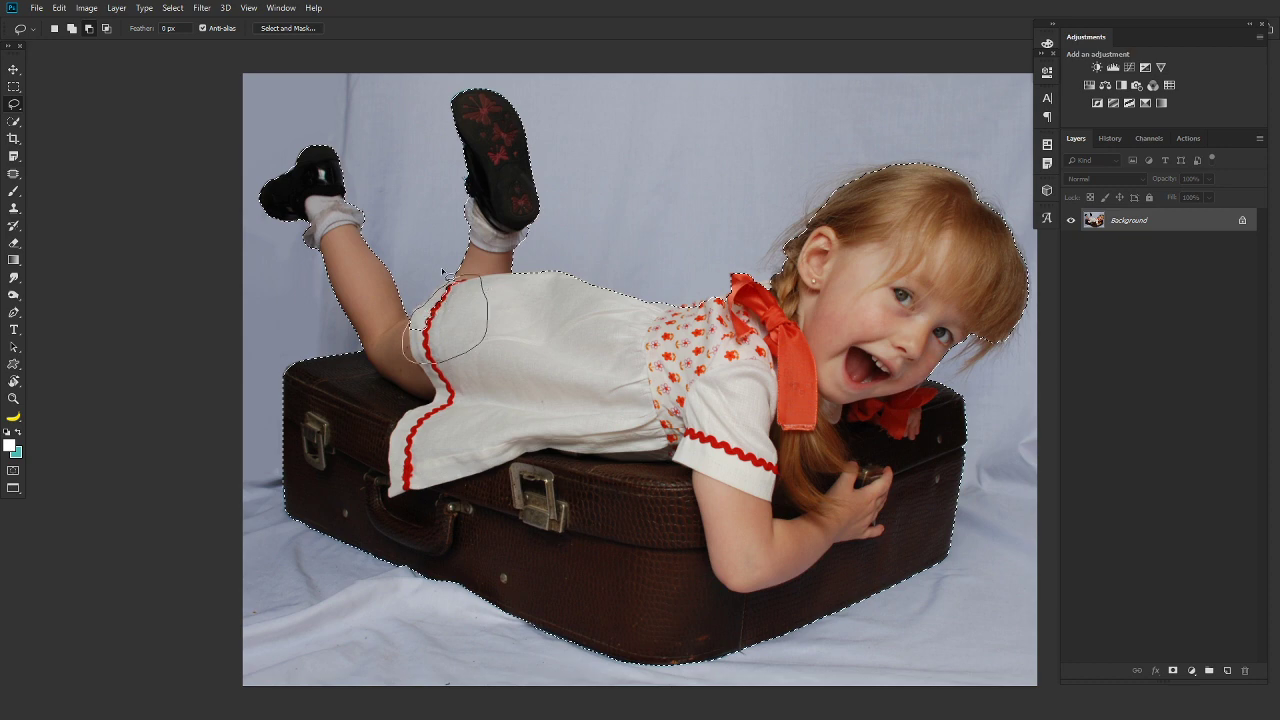
drag(443, 270, 446, 273)
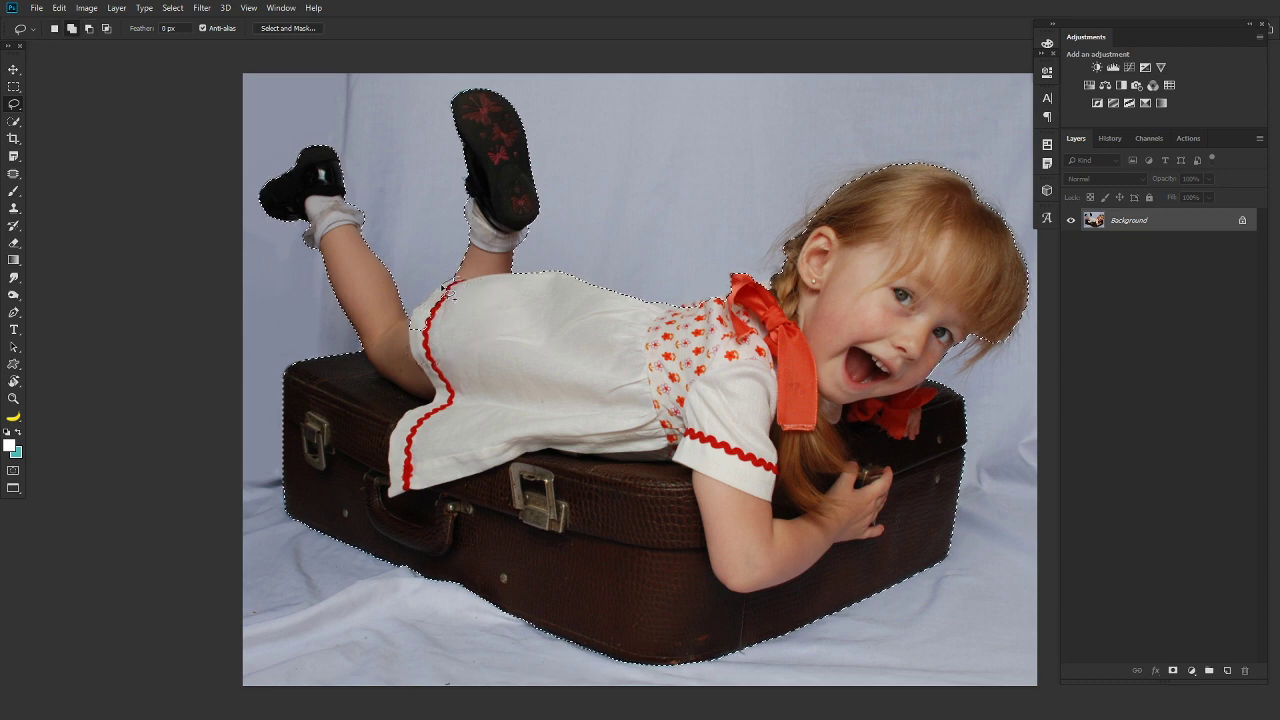
drag(500, 288, 497, 286)
Feather the selection, copy the girl and suitcase to Layer 1, and hide the Background.
key(alt)
key(shift+F6)
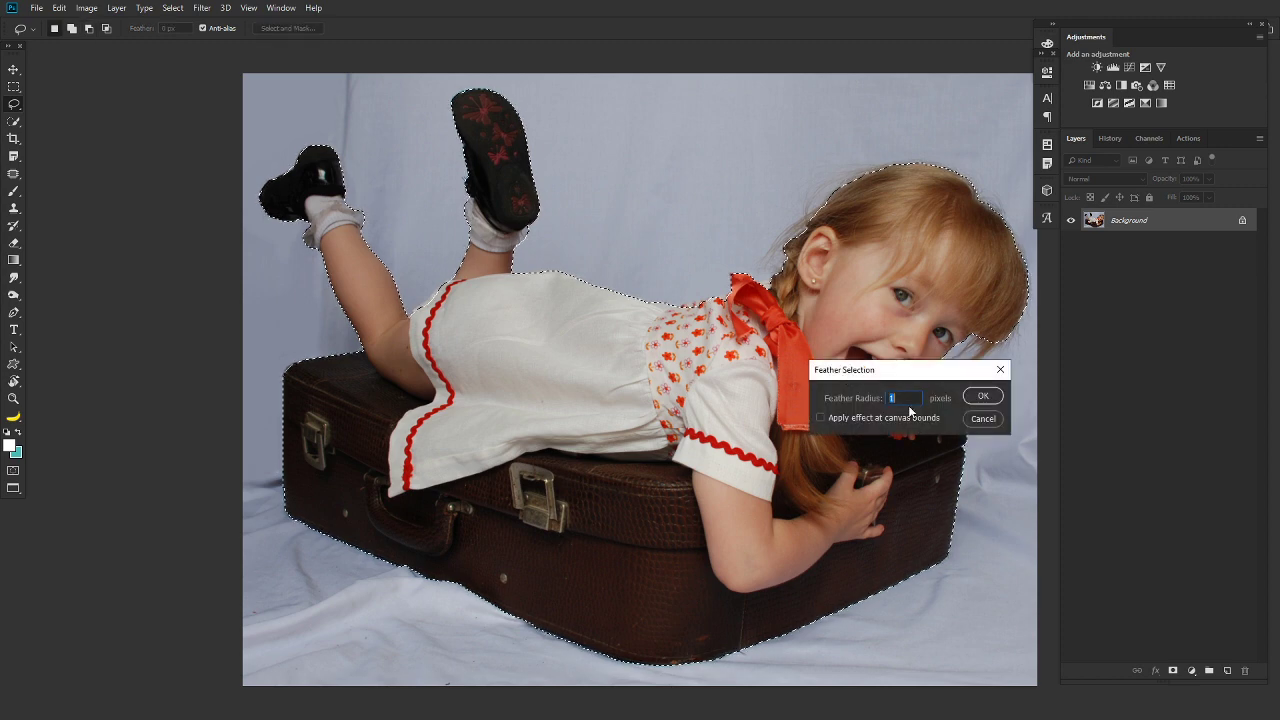
click(983, 396)
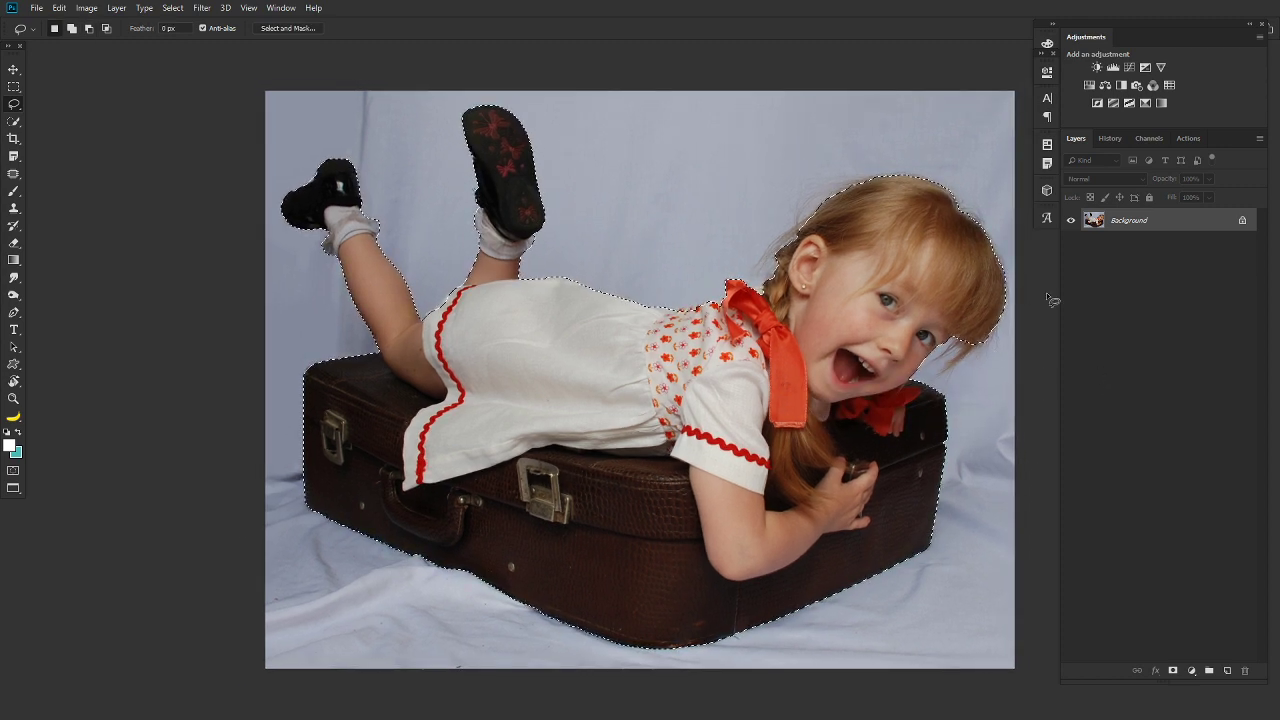
key(ctrl+j)
click(1071, 244)
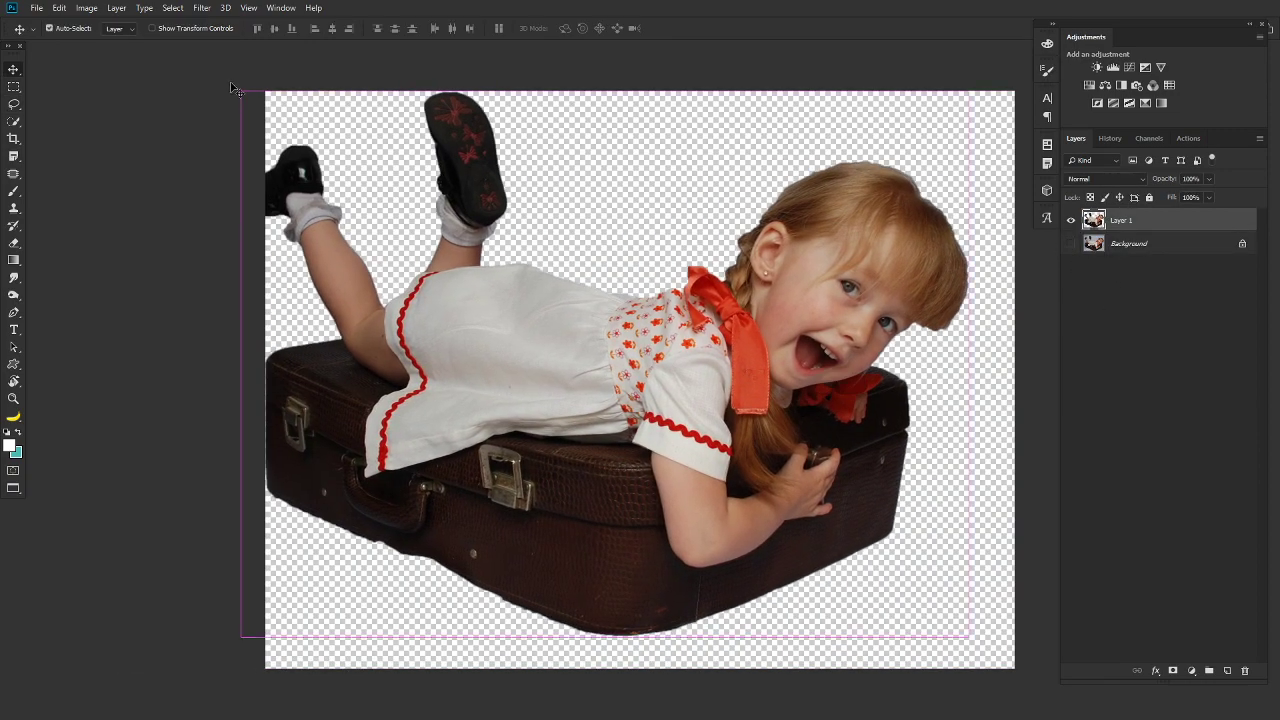
key(f)
key(f)
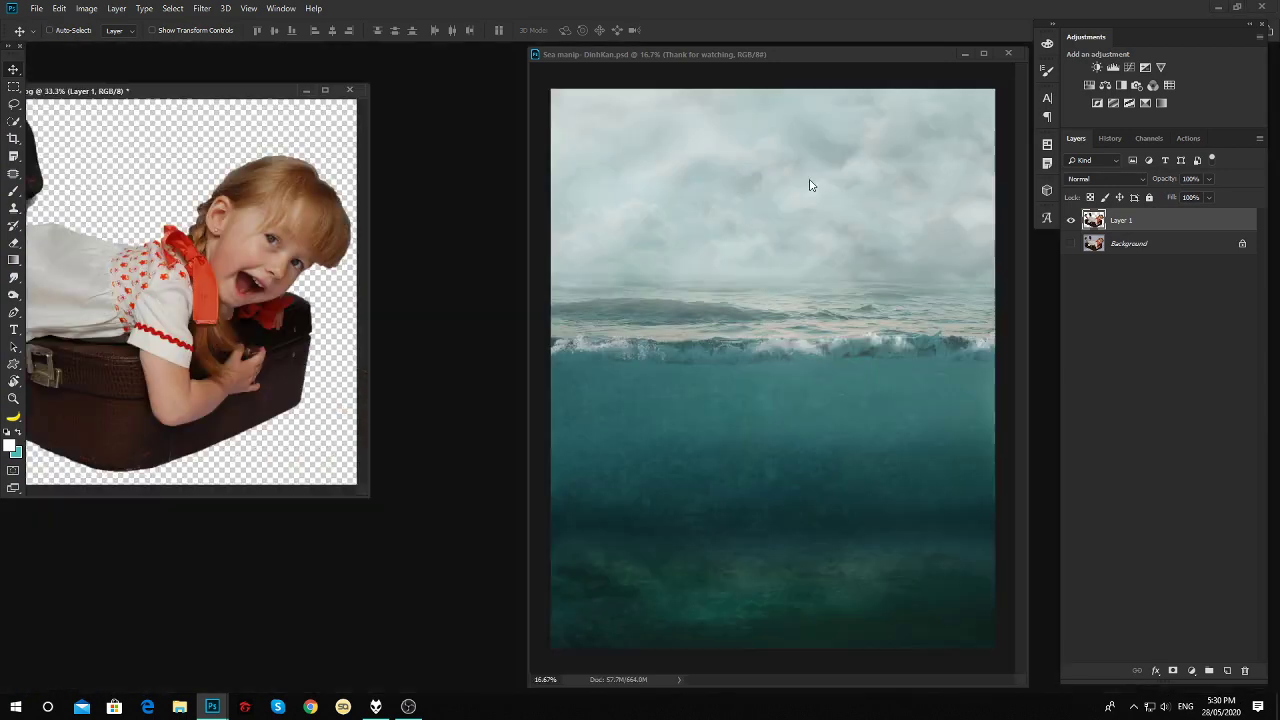
In Sea manip-DinhKan.psd, select the Baby 1 layer and make it visible.
click(810, 185)
scroll(1266, 500, down, 2)
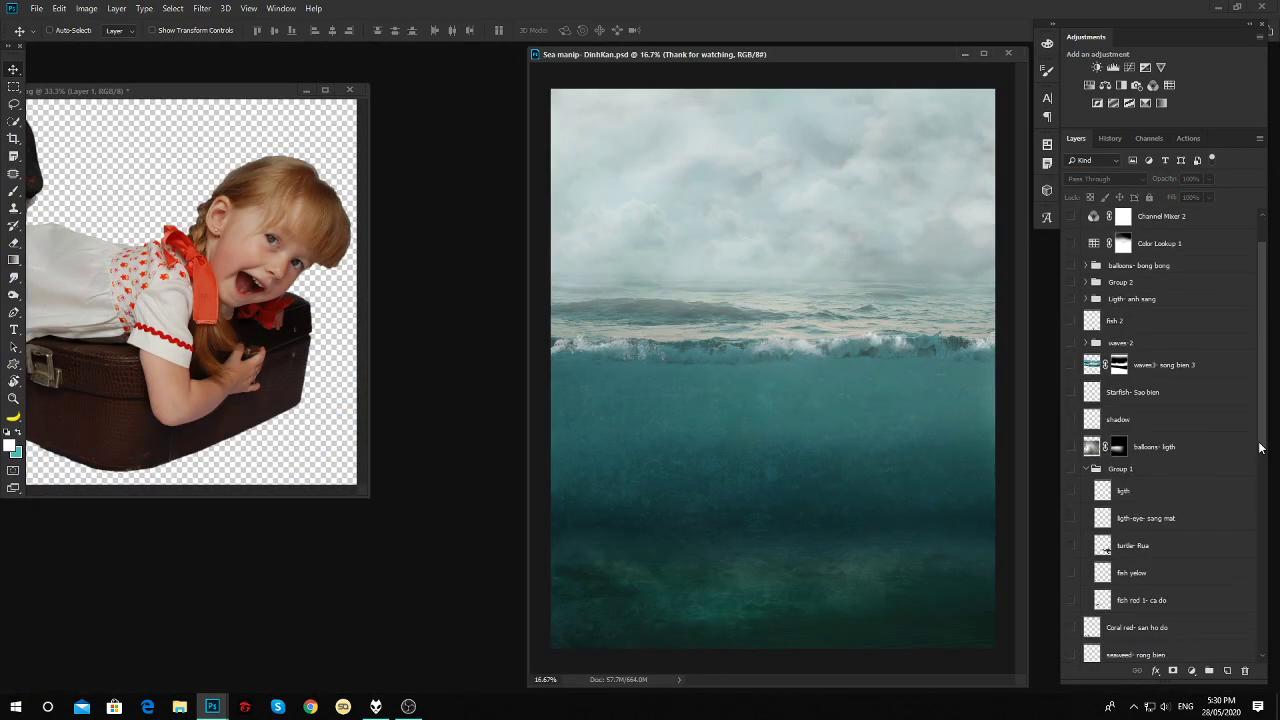
scroll(1266, 460, down, 3)
drag(1265, 432, 1263, 625)
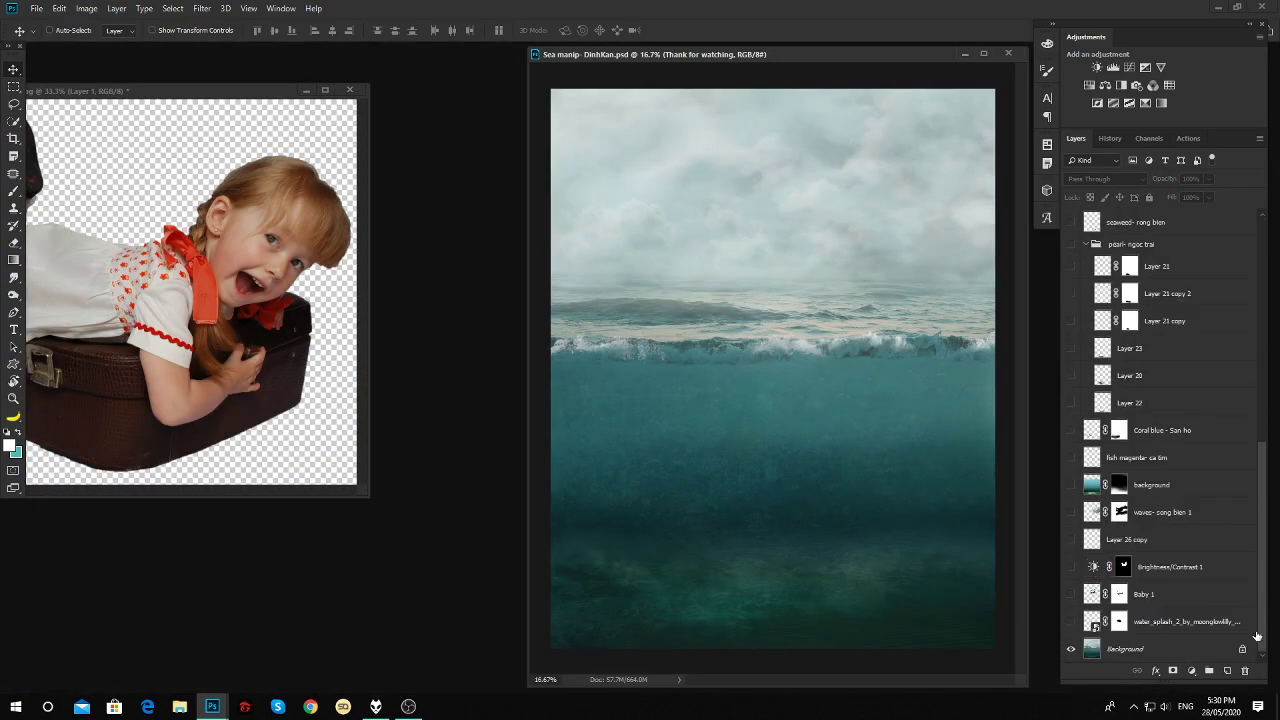
click(1095, 598)
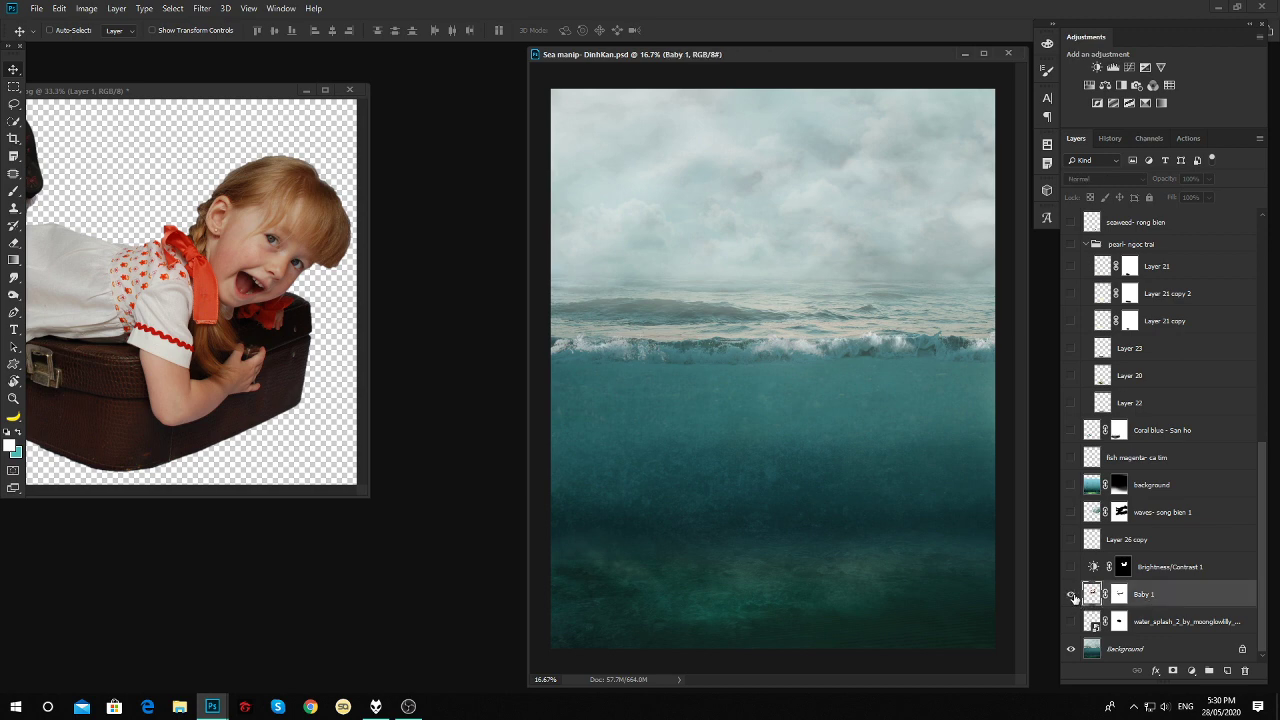
click(1071, 594)
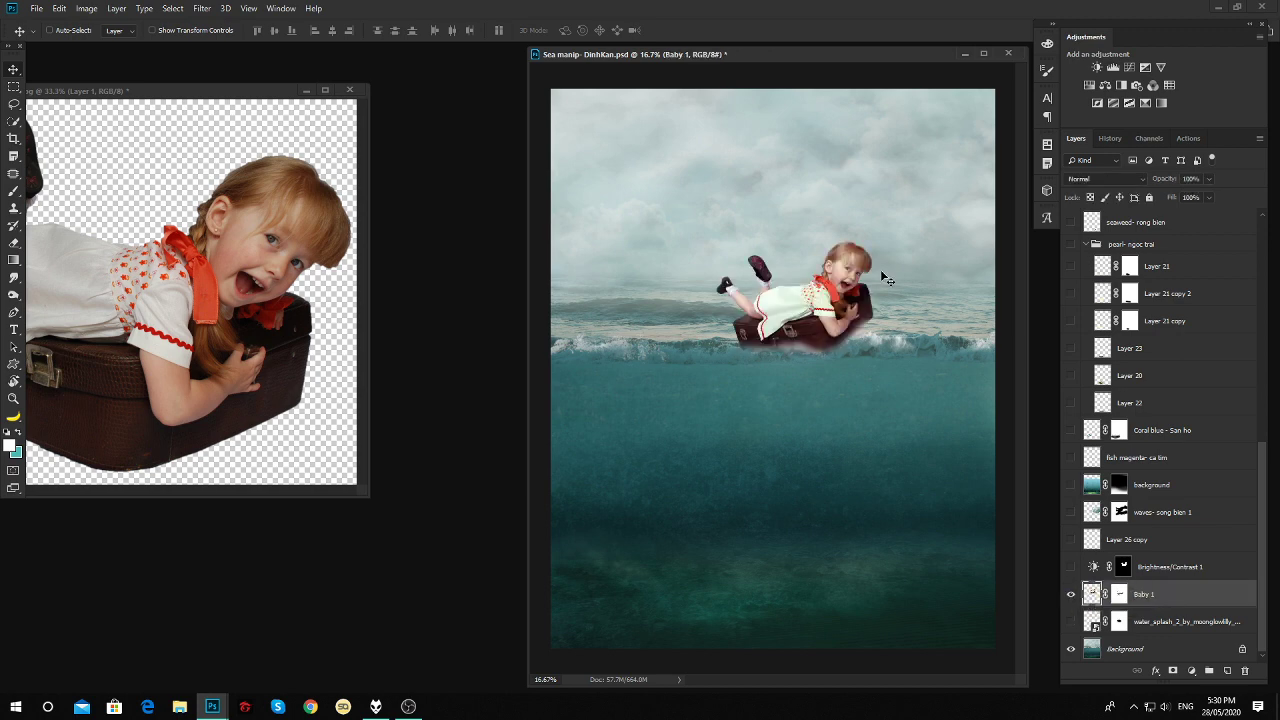
Try moving and rotating the Baby 1 girl on the wave, then toggle its visibility.
drag(856, 328, 858, 348)
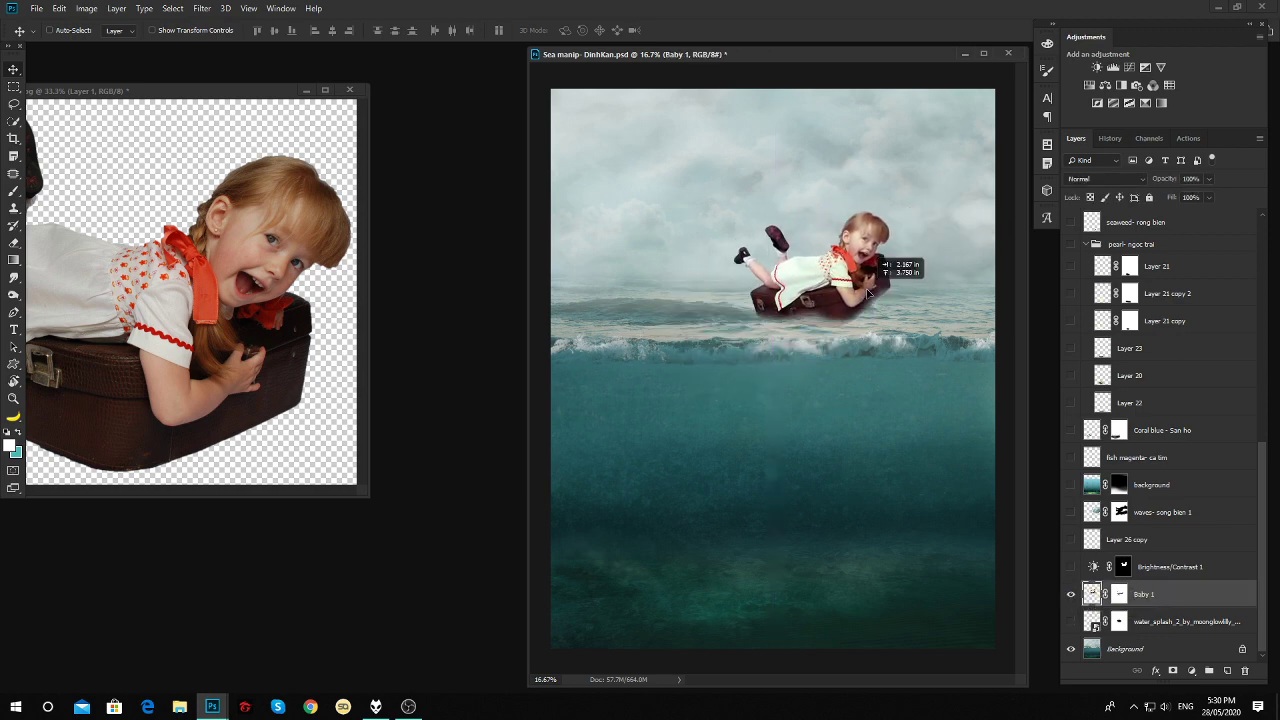
key(ctrl+t)
mouse_move(931, 256)
mouse_down()
mouse_move(867, 448)
mouse_move(894, 237)
mouse_move(903, 265)
mouse_up()
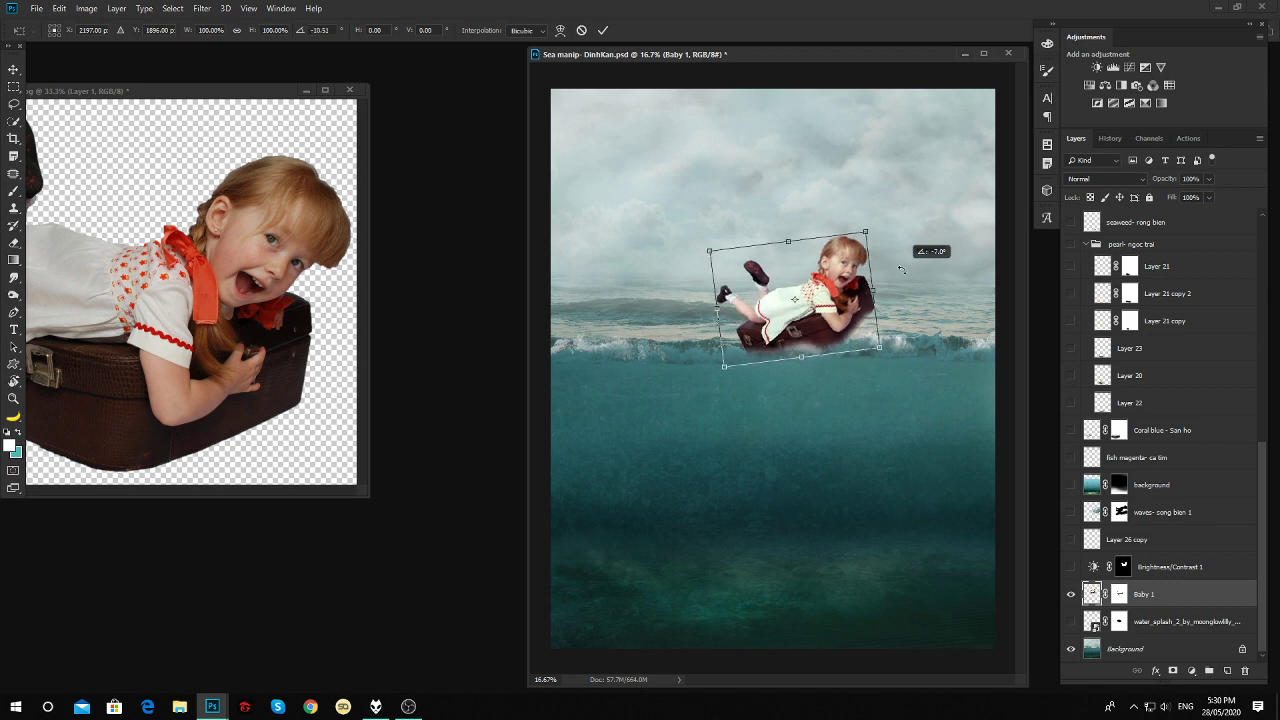
key(Return)
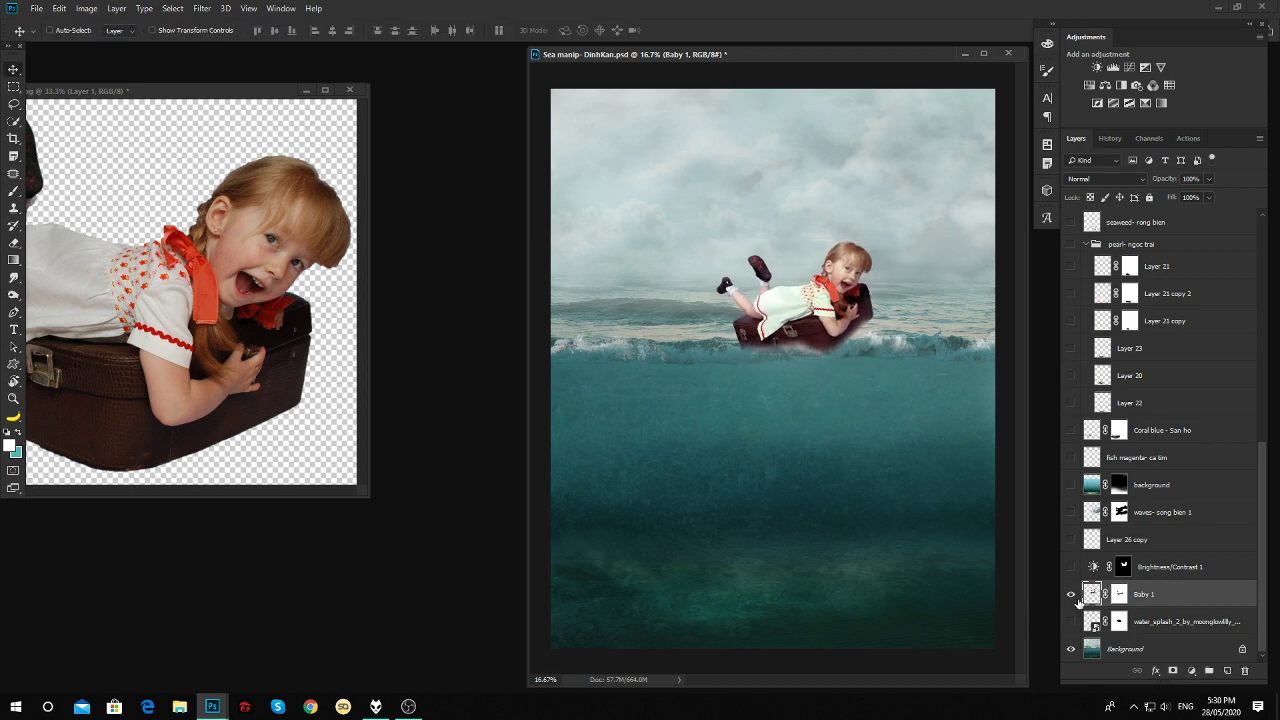
click(1071, 594)
Return to the cut-out girl photo, keeping it open, and check its layer picking list.
click(349, 90)
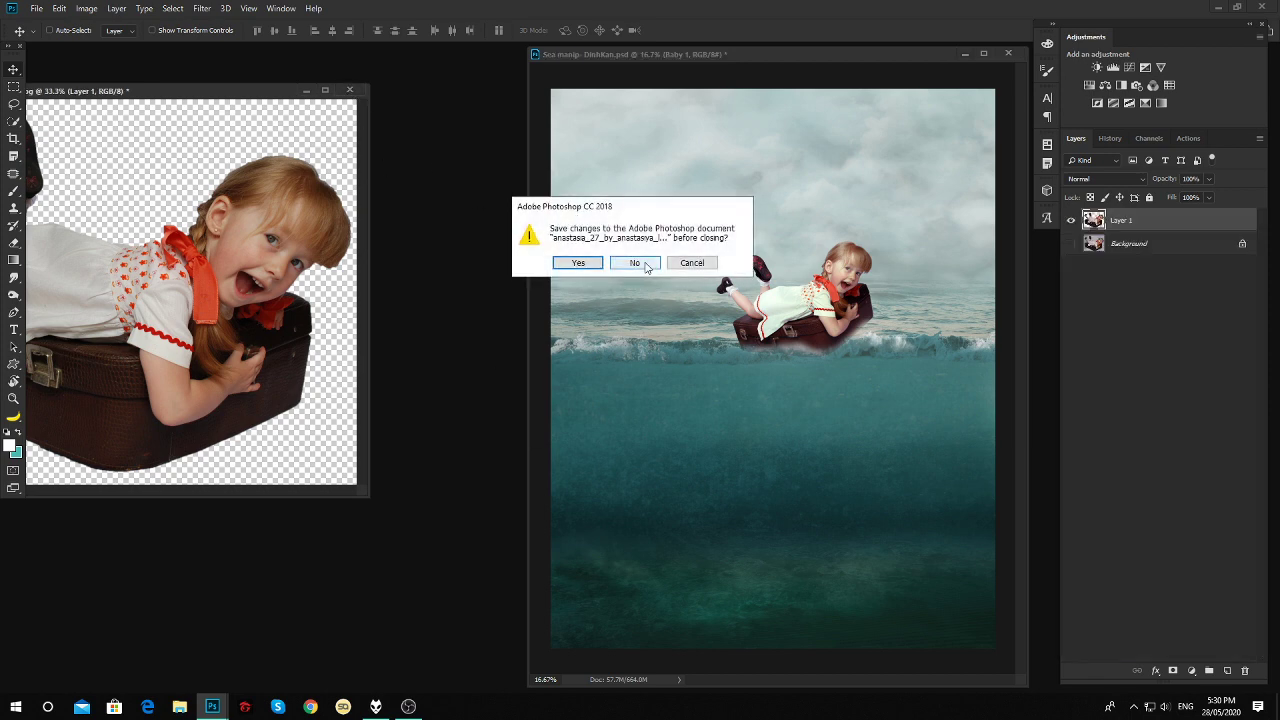
click(692, 262)
right_click(245, 240)
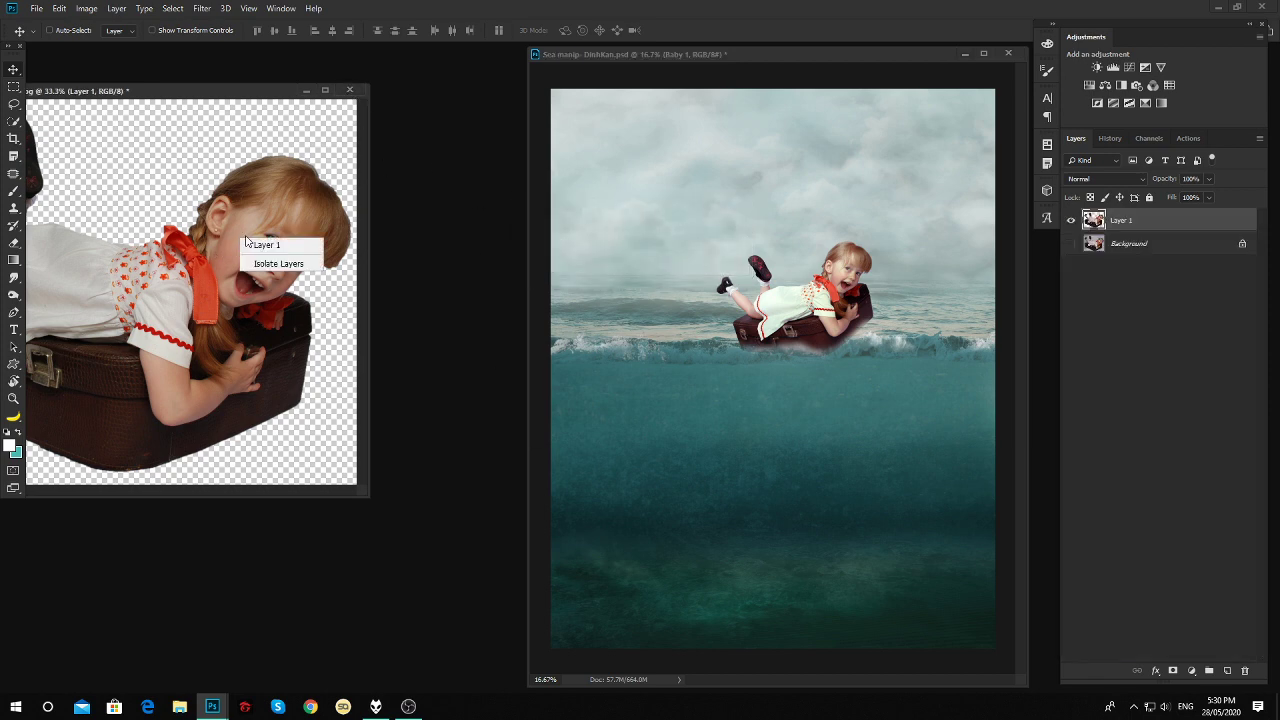
right_click(284, 208)
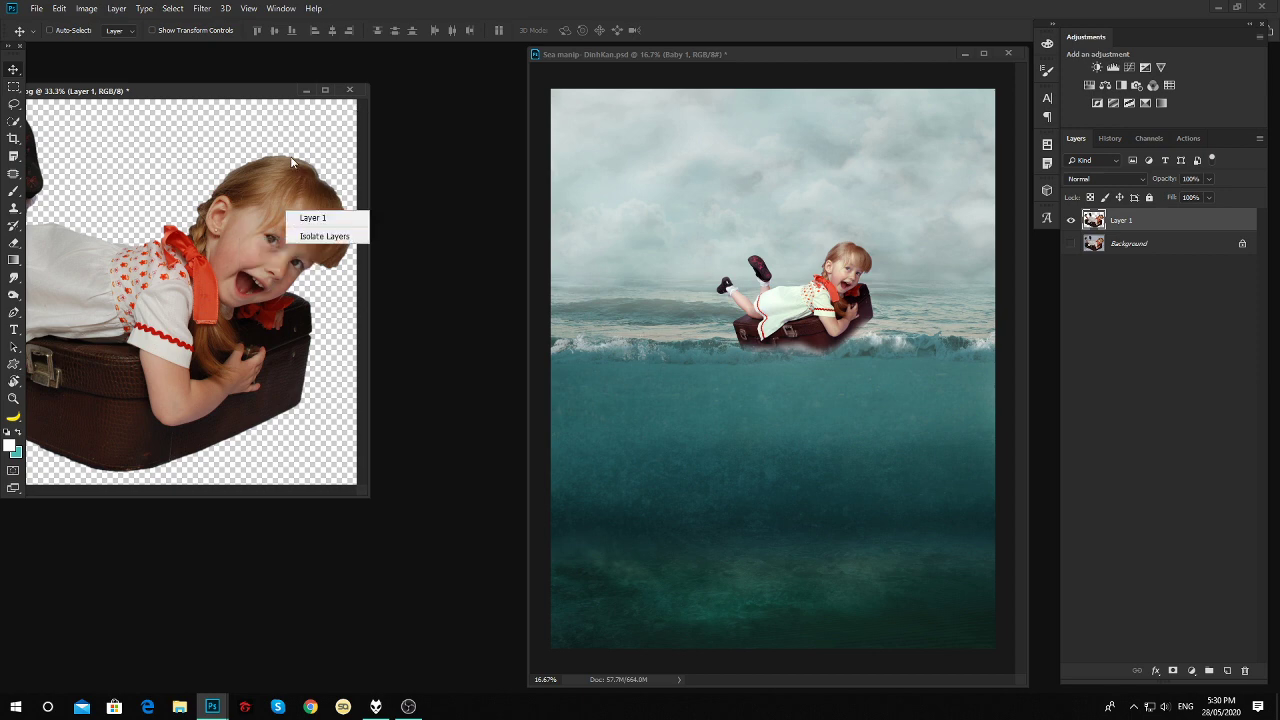
right_click(288, 172)
click(357, 227)
Apply Curves to the girl, pulling the Blue curve down and adjusting the Red channel.
key(ctrl+m)
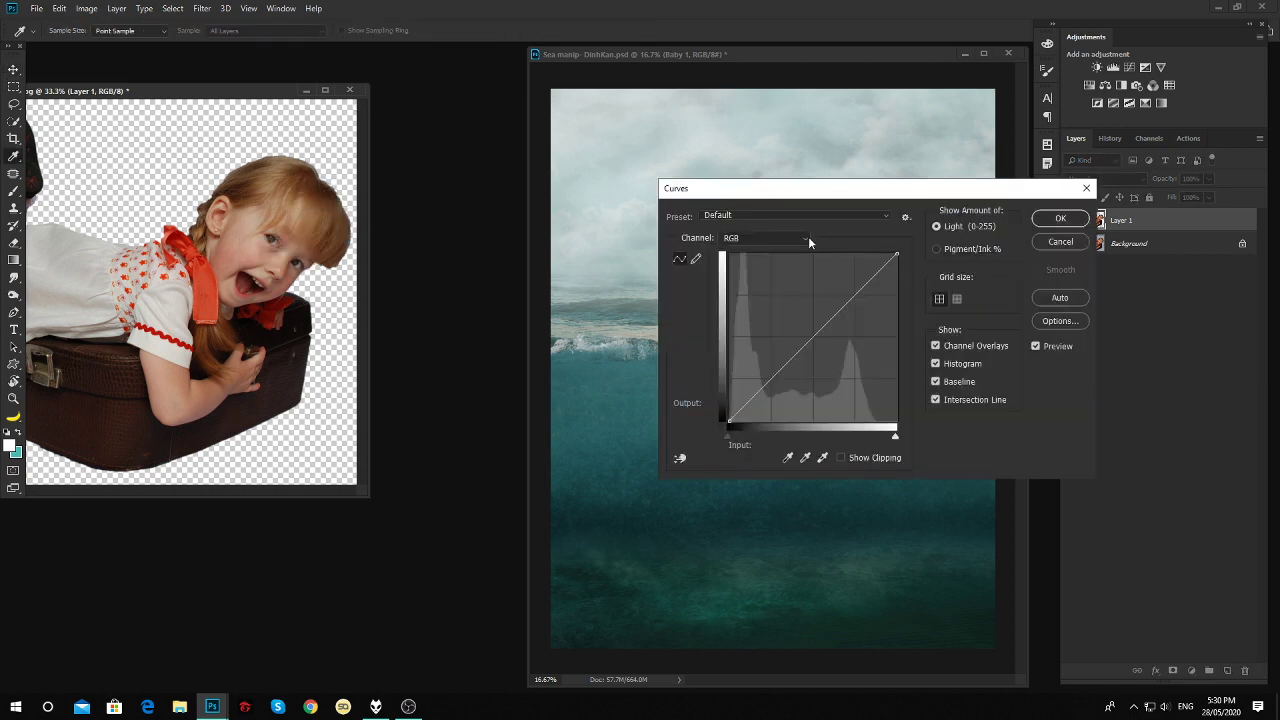
click(806, 237)
click(781, 286)
drag(868, 284, 866, 280)
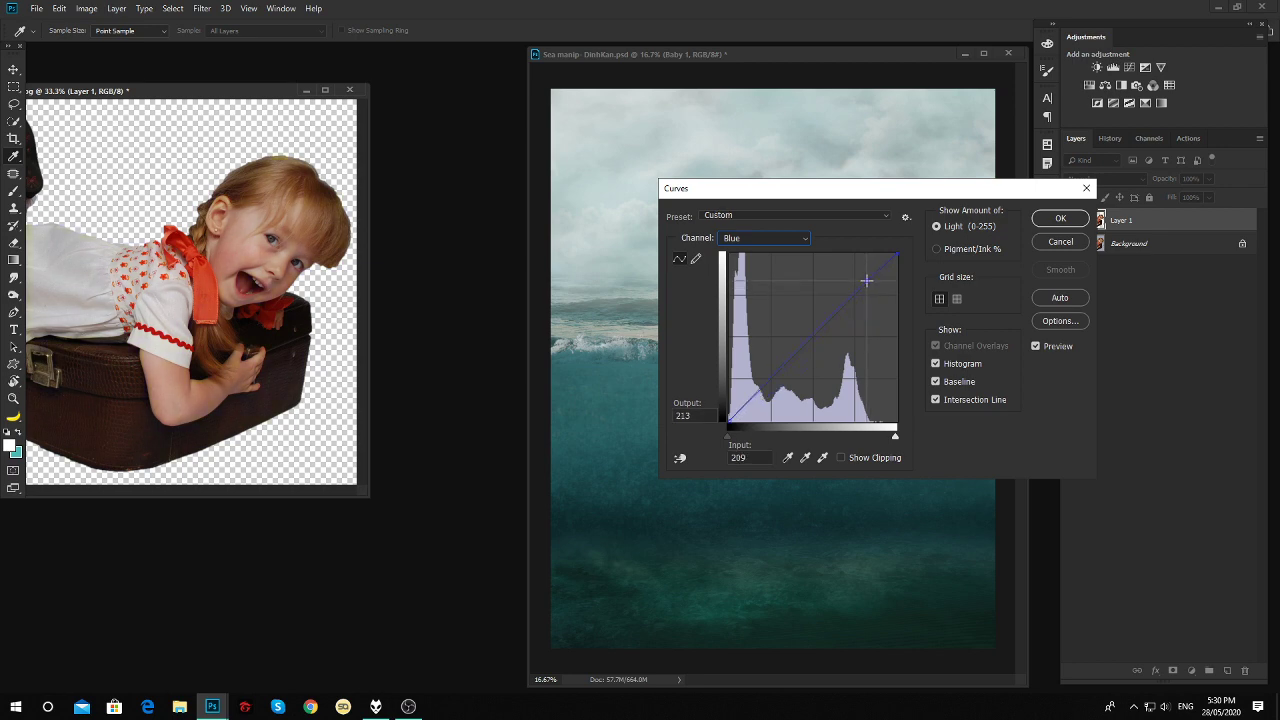
click(757, 241)
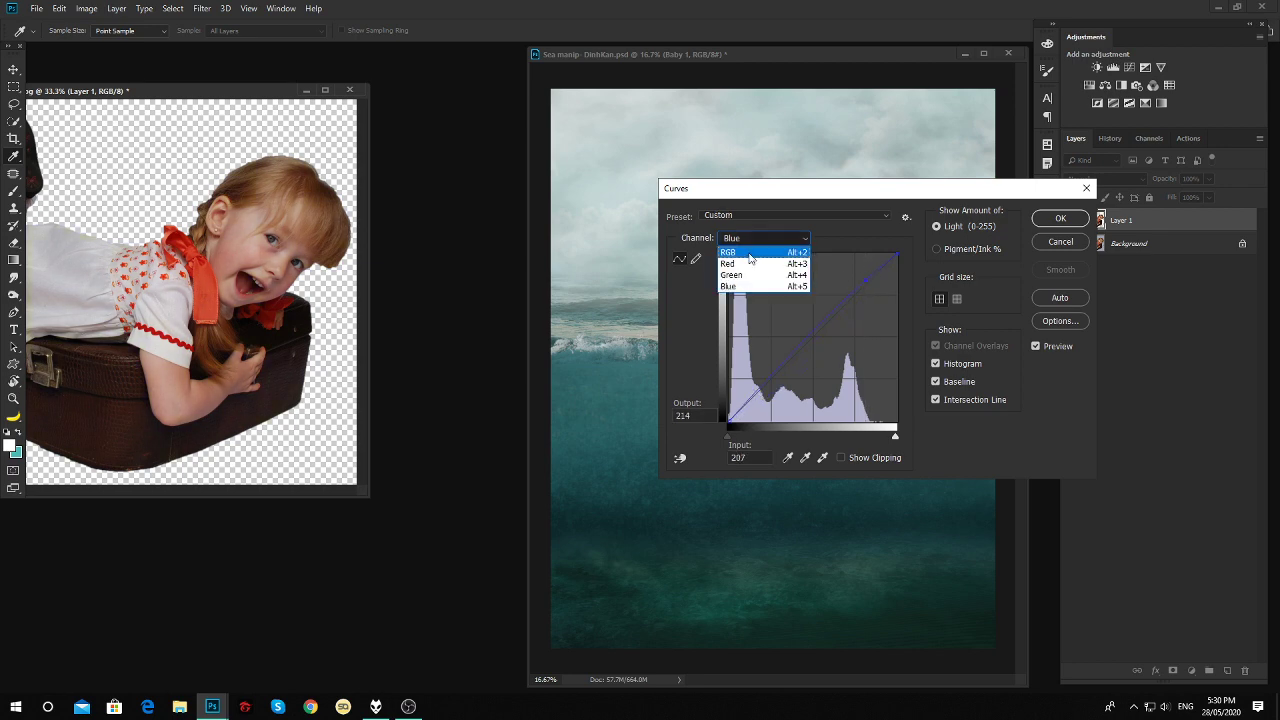
click(760, 261)
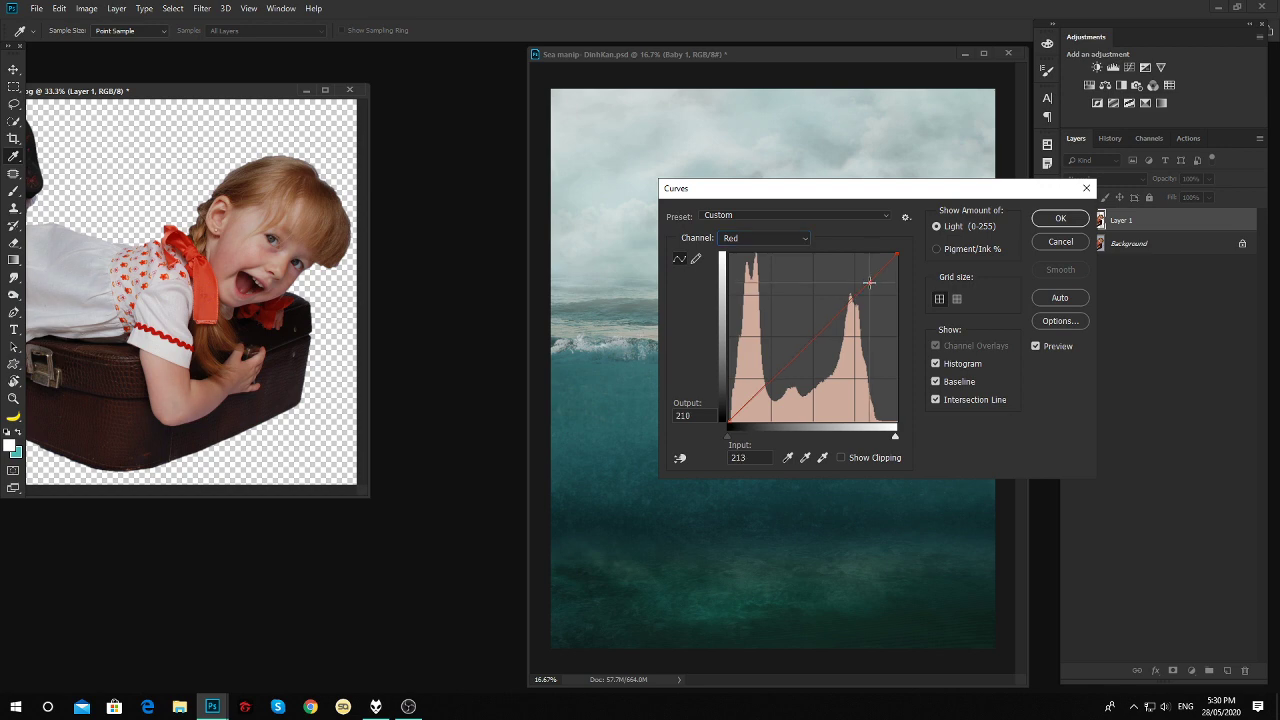
click(1060, 218)
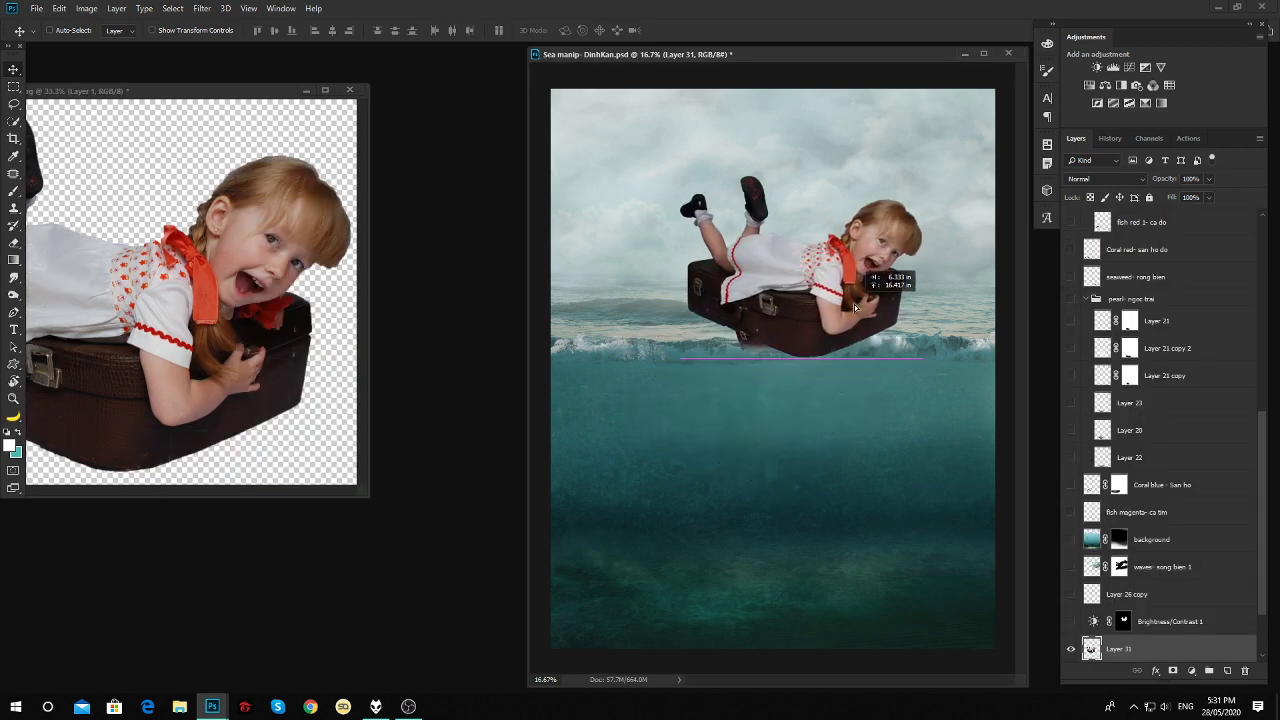
Position the new girl layer above the wave and close the girl photo without saving.
drag(854, 304, 858, 318)
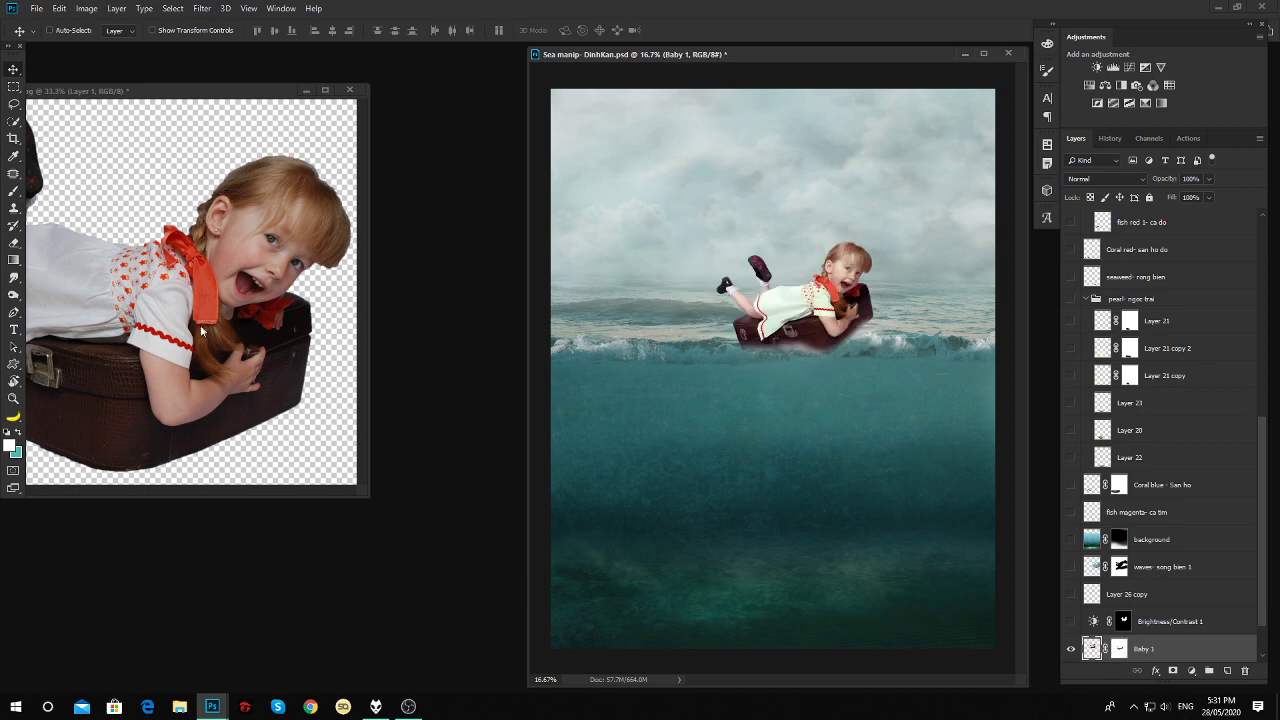
click(349, 92)
click(645, 262)
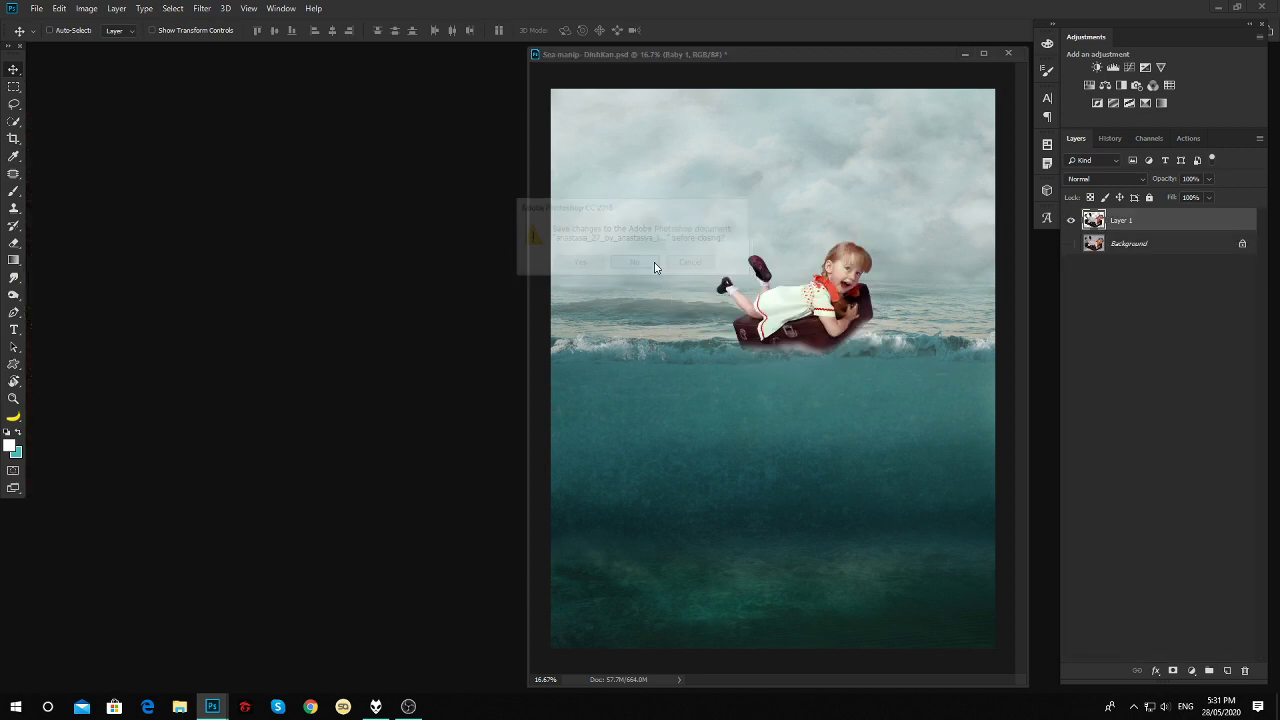
Open long_wave_by_loustock_d41x56 from Stock sea baby in its own floating window.
double_click(436, 331)
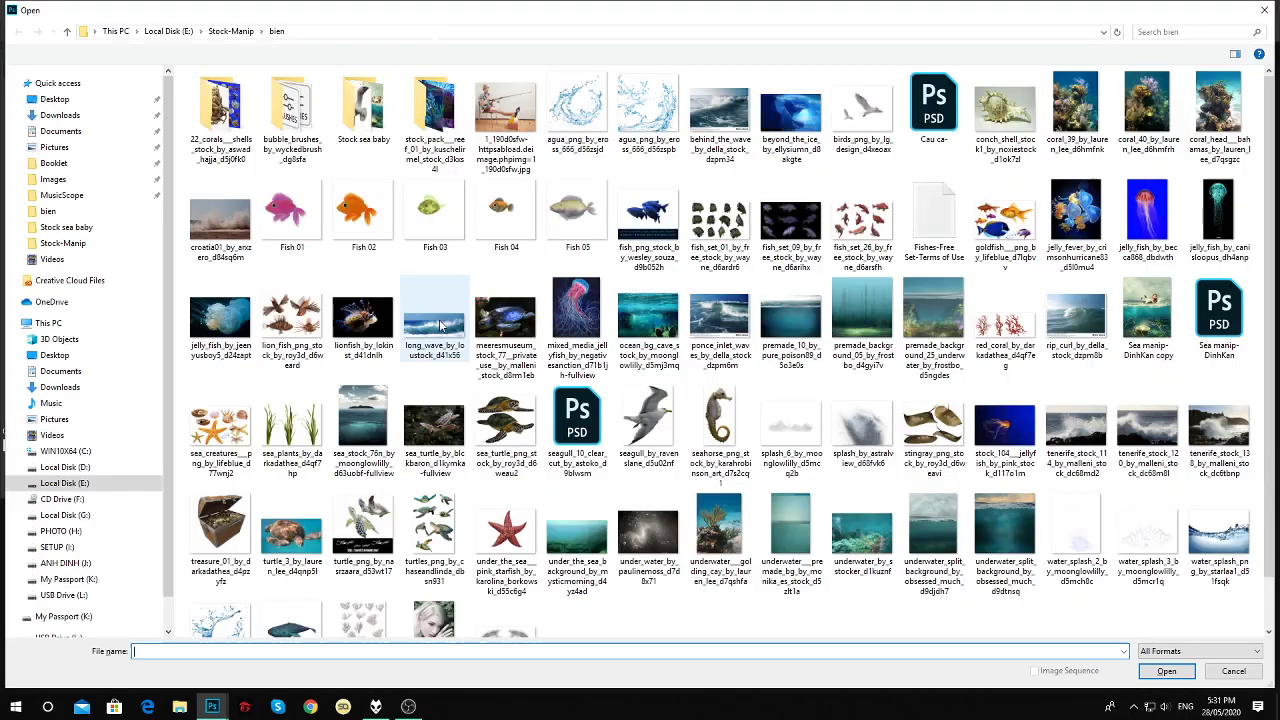
double_click(428, 108)
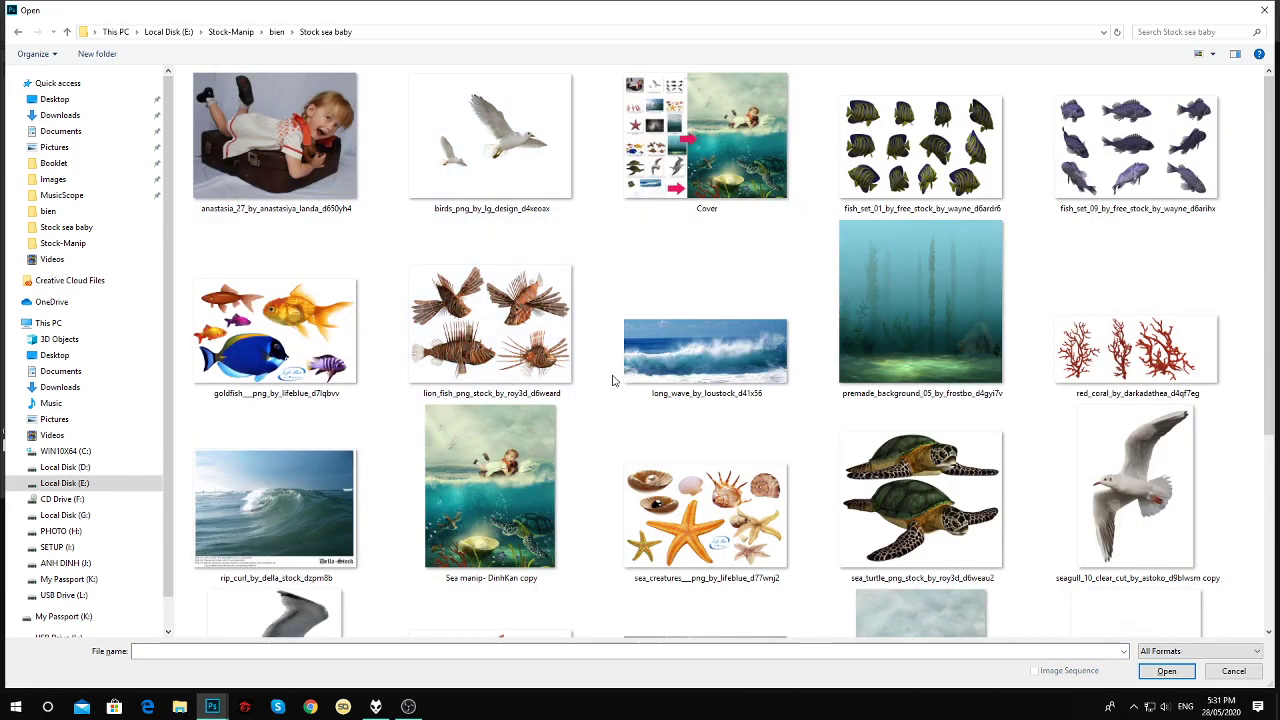
click(690, 335)
double_click(690, 335)
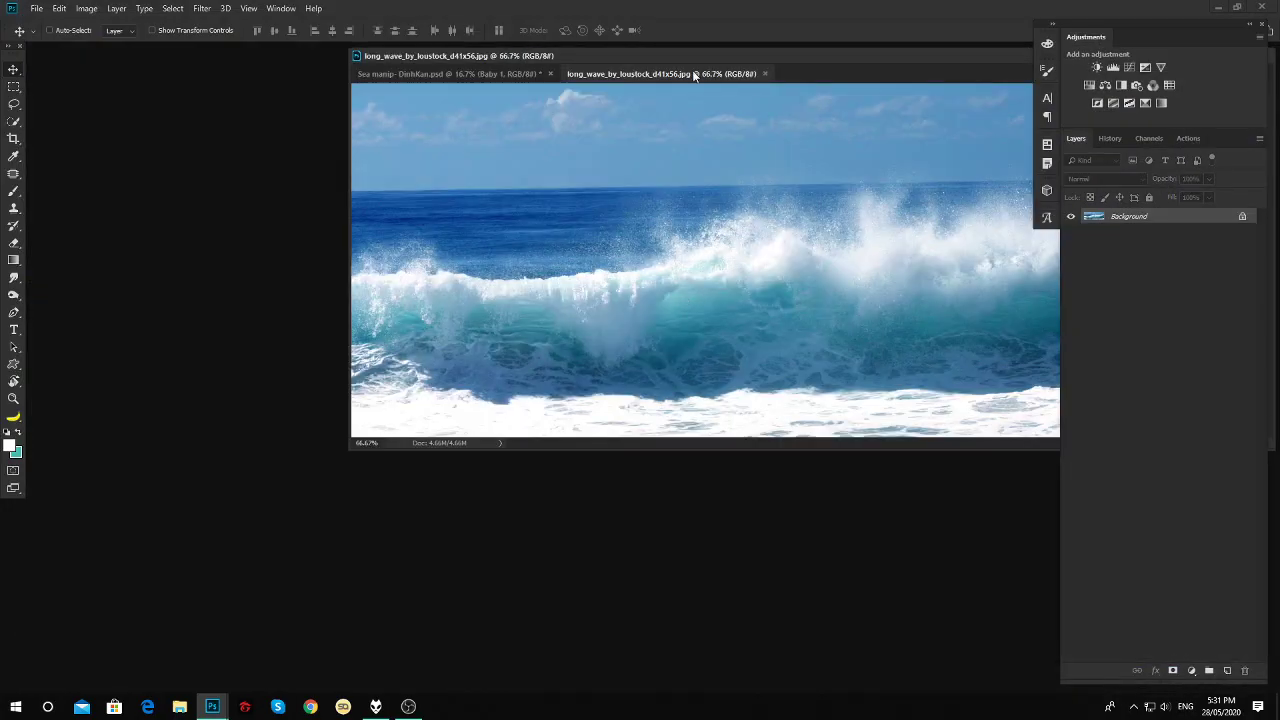
drag(692, 70, 230, 281)
Lower the blue highlights and midtones of the long wave photo with Curves.
key(ctrl+m)
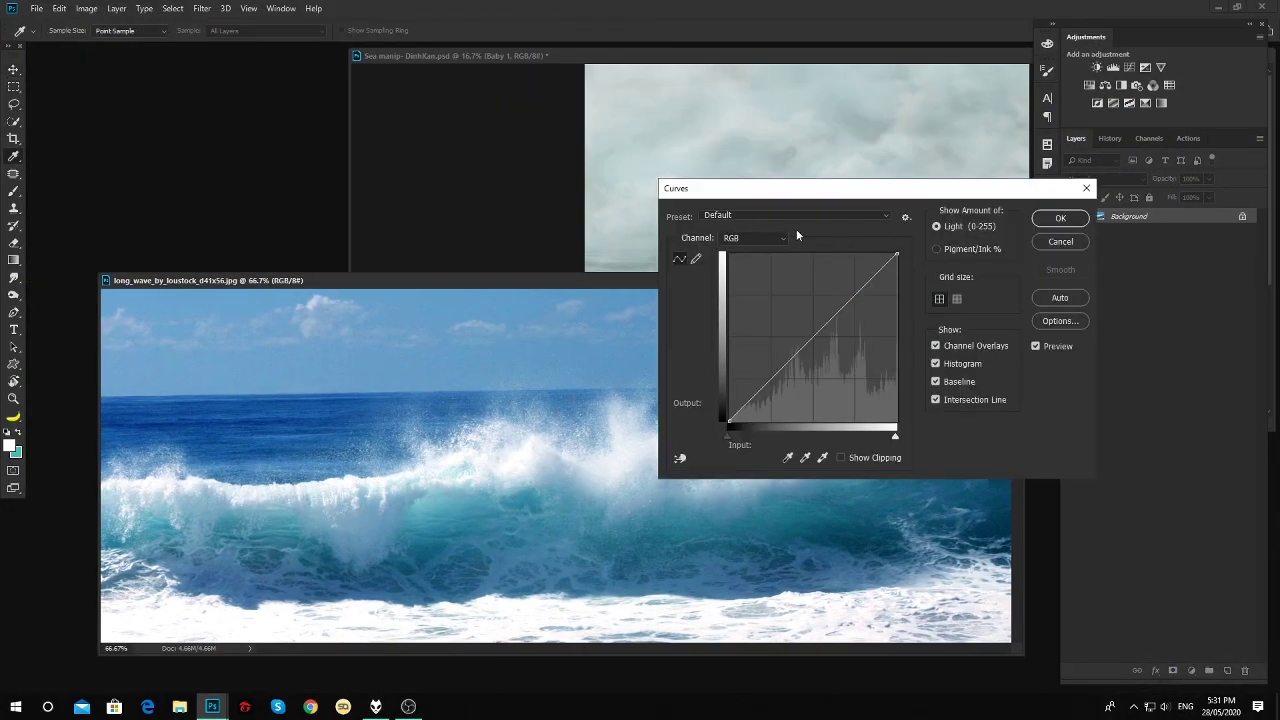
click(782, 238)
click(743, 286)
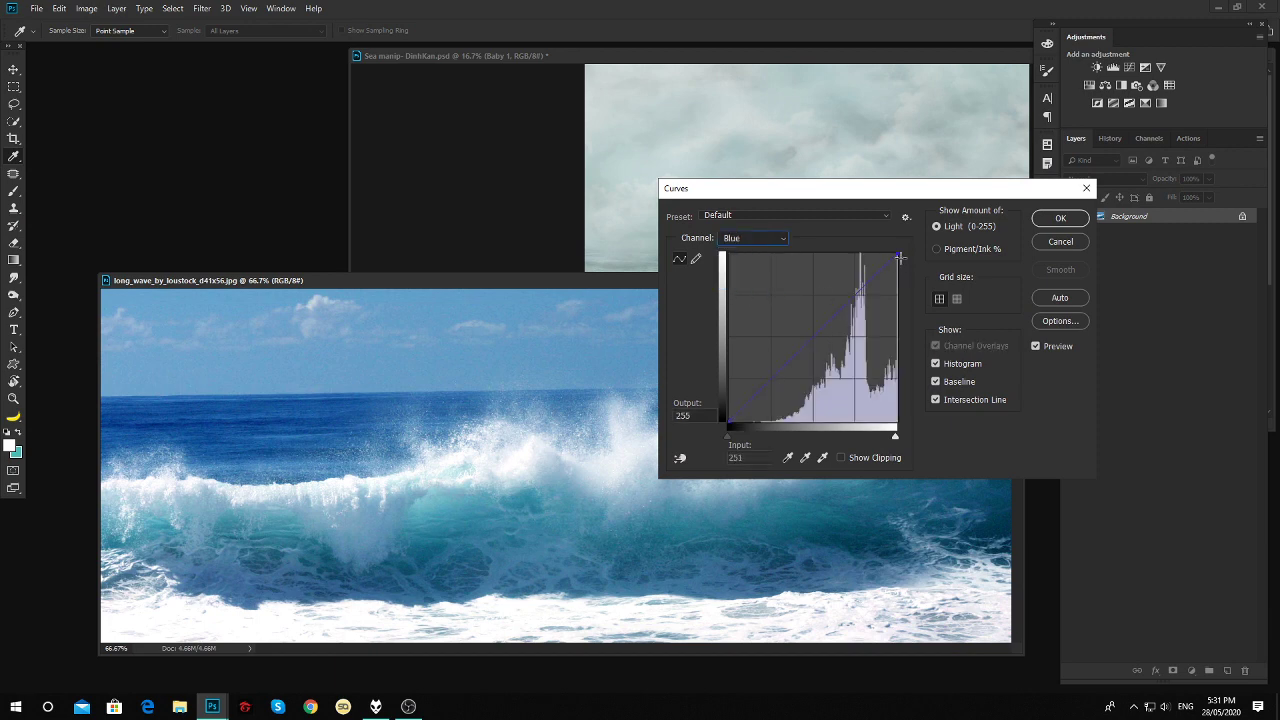
drag(899, 258, 917, 270)
drag(870, 308, 866, 309)
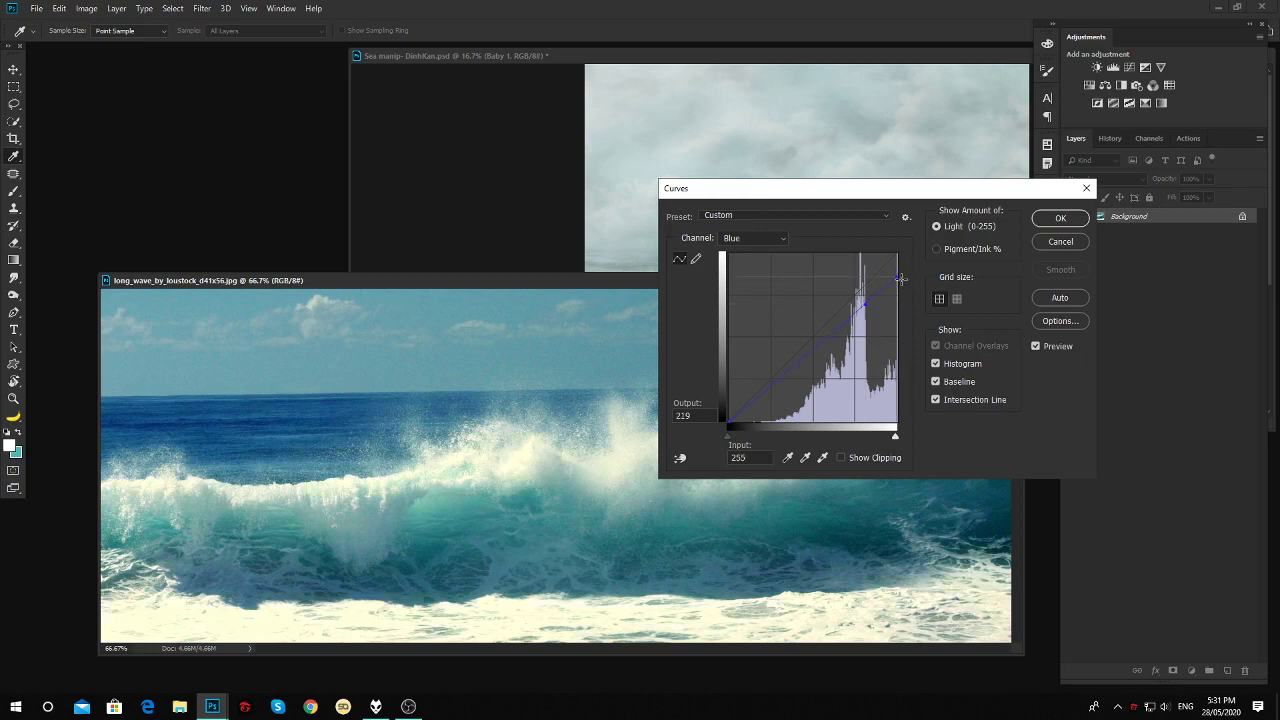
key(Return)
Arrange the windows and drag the wave photo into the sea composition.
key(v)
drag(708, 284, 292, 192)
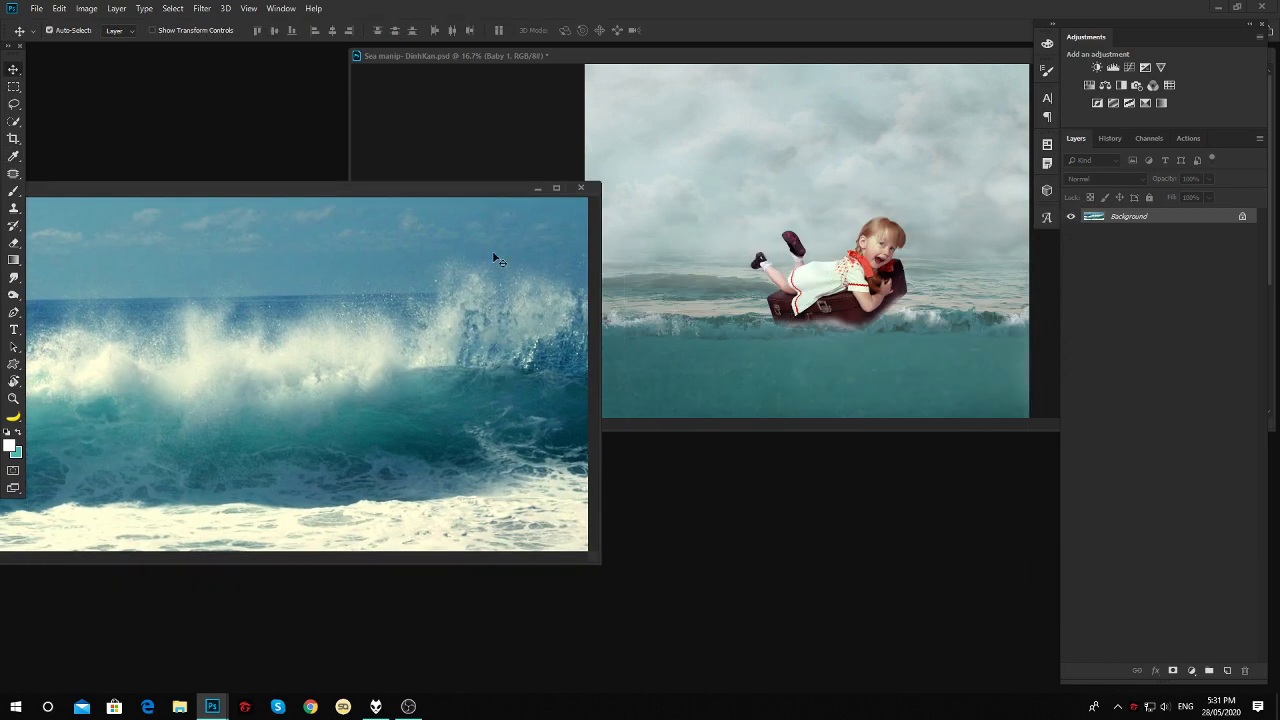
key(ctrl+minus)
drag(408, 192, 503, 176)
mouse_move(371, 178)
mouse_down()
mouse_move(462, 167)
mouse_move(453, 174)
mouse_up()
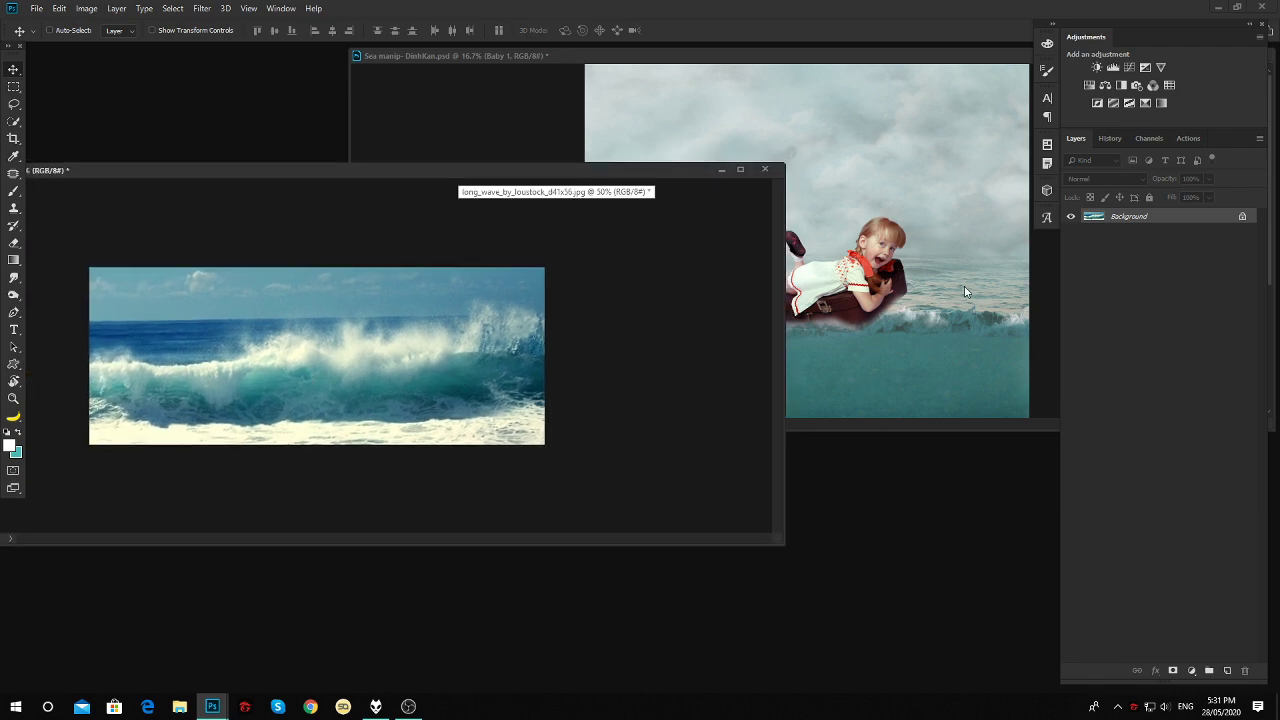
click(965, 291)
click(619, 509)
drag(509, 340, 824, 351)
Scale the new wave layer to about 106% and shift it right and up.
key(ctrl+t)
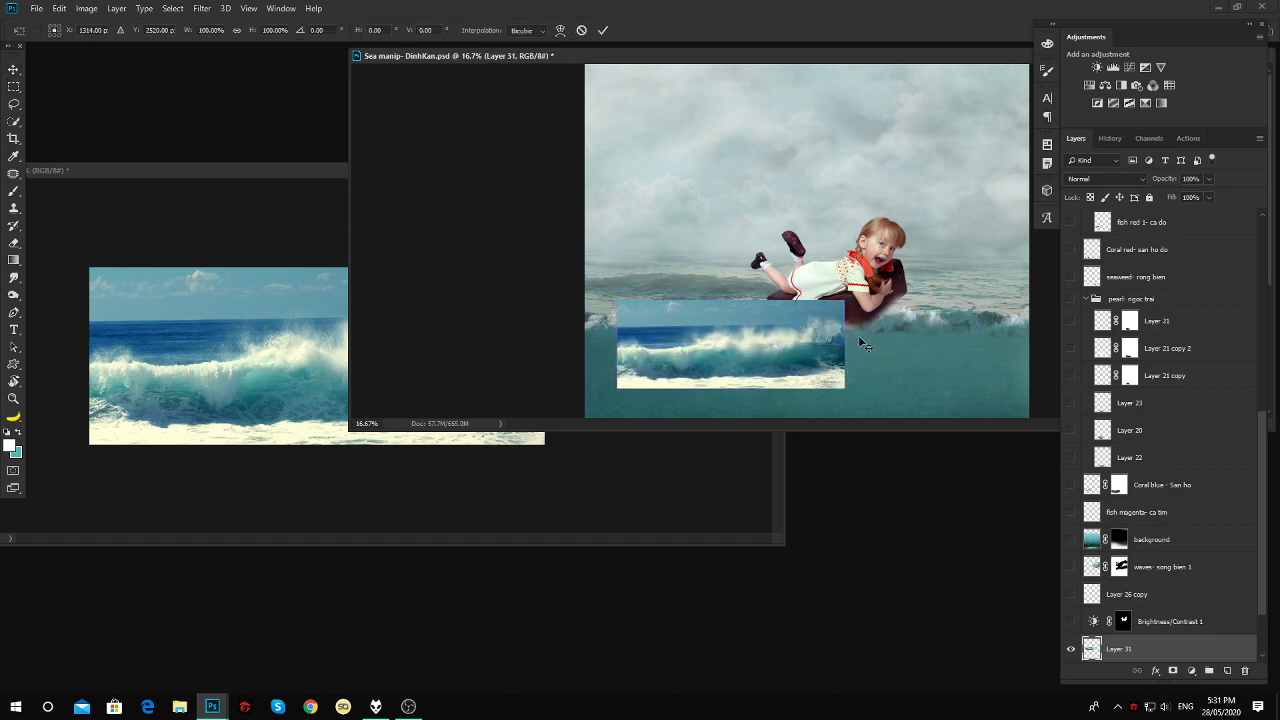
drag(847, 297, 947, 278)
mouse_move(857, 343)
mouse_down()
mouse_move(945, 323)
mouse_move(927, 324)
mouse_up()
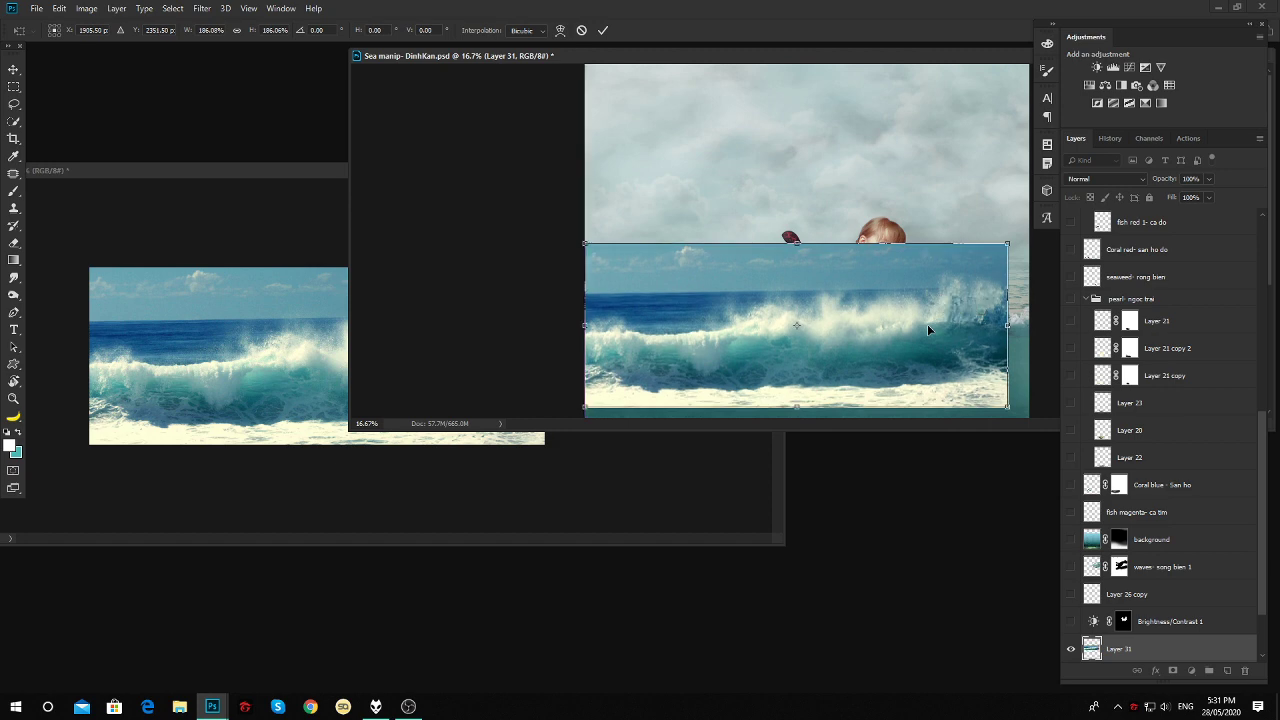
key(Return)
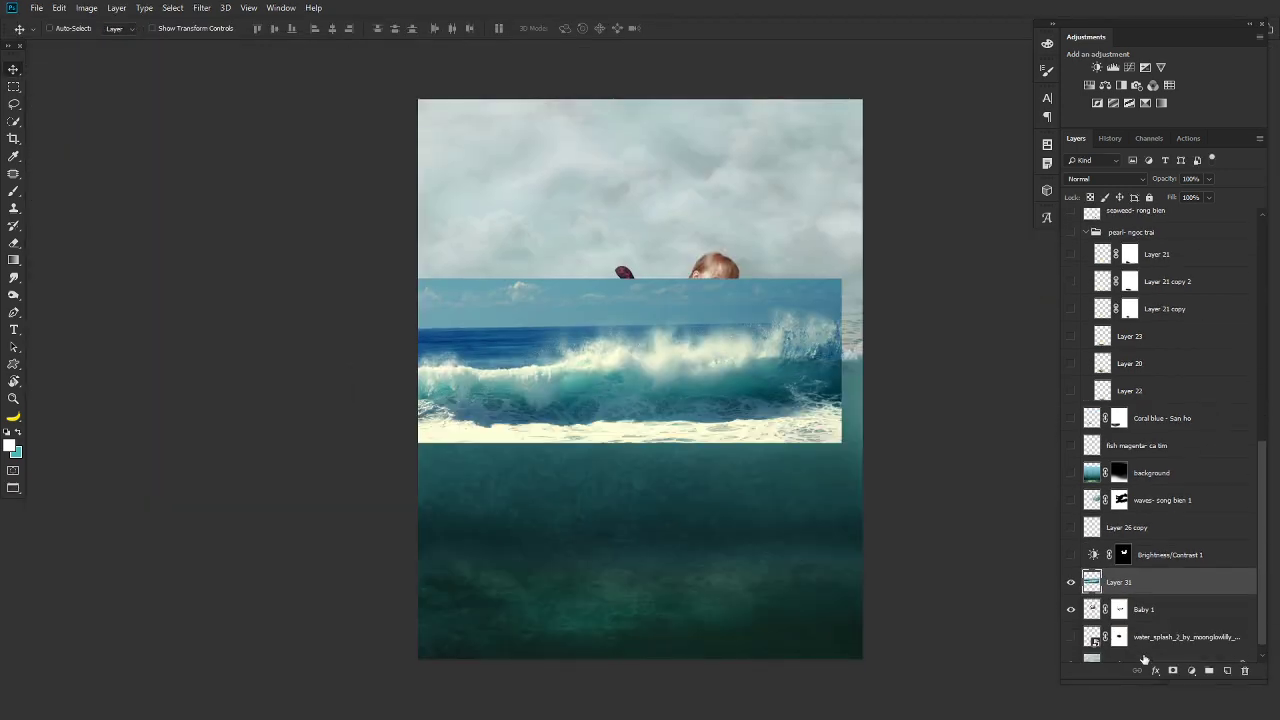
Mask the wave layer with black brushing over its bottom and sky band, then delete Layer 31.
scroll(1110, 640, down, 2)
click(1173, 670)
key(b)
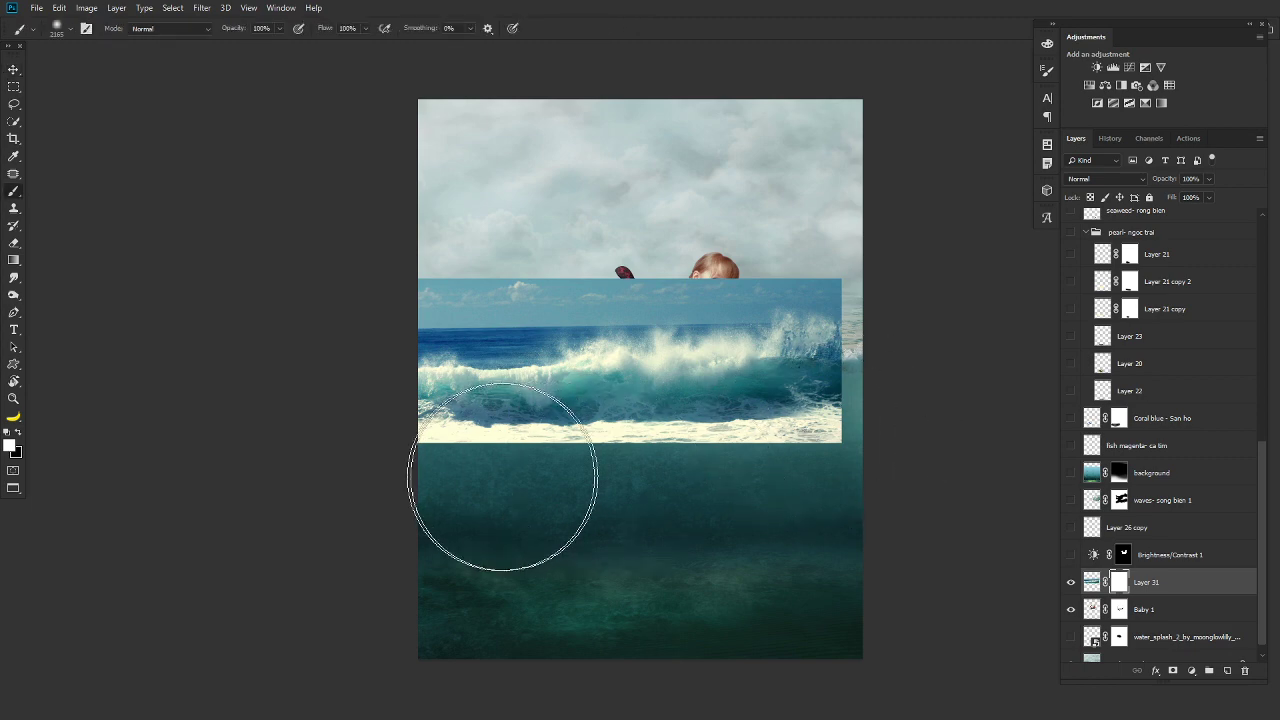
key(x)
mouse_move(514, 490)
mouse_down()
mouse_move(829, 429)
mouse_move(800, 471)
mouse_move(414, 480)
mouse_up()
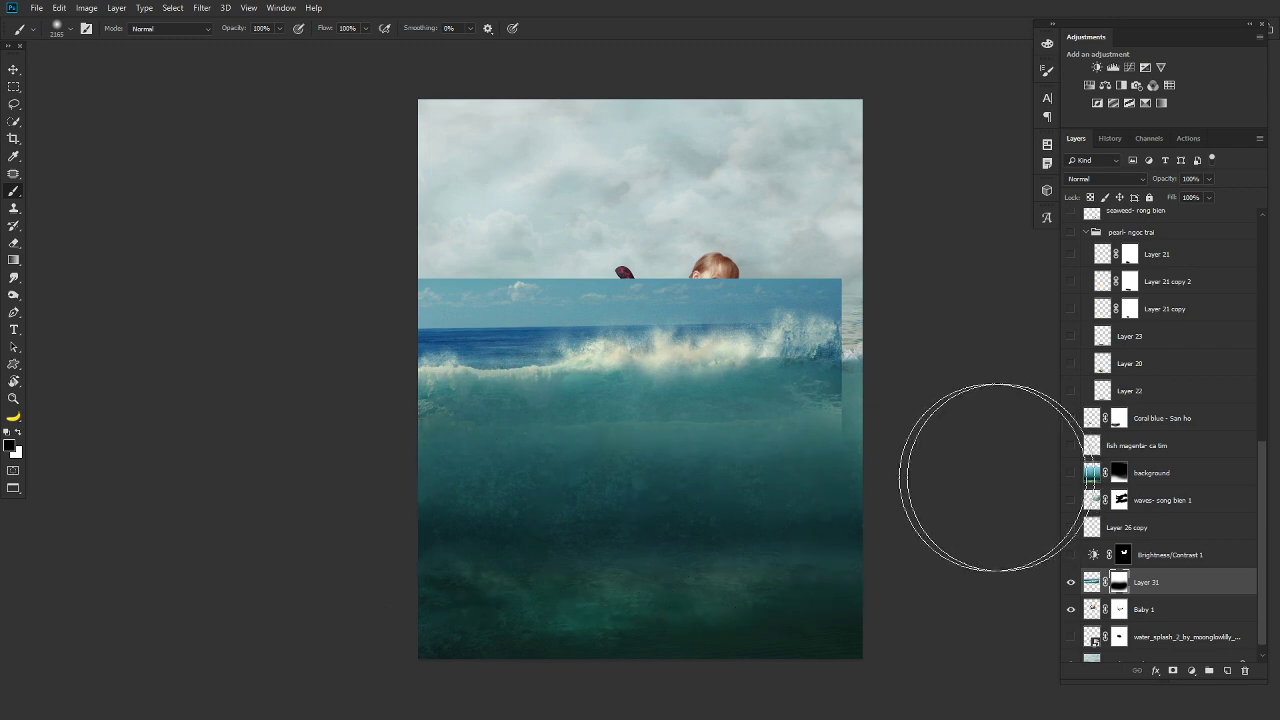
drag(820, 300, 314, 255)
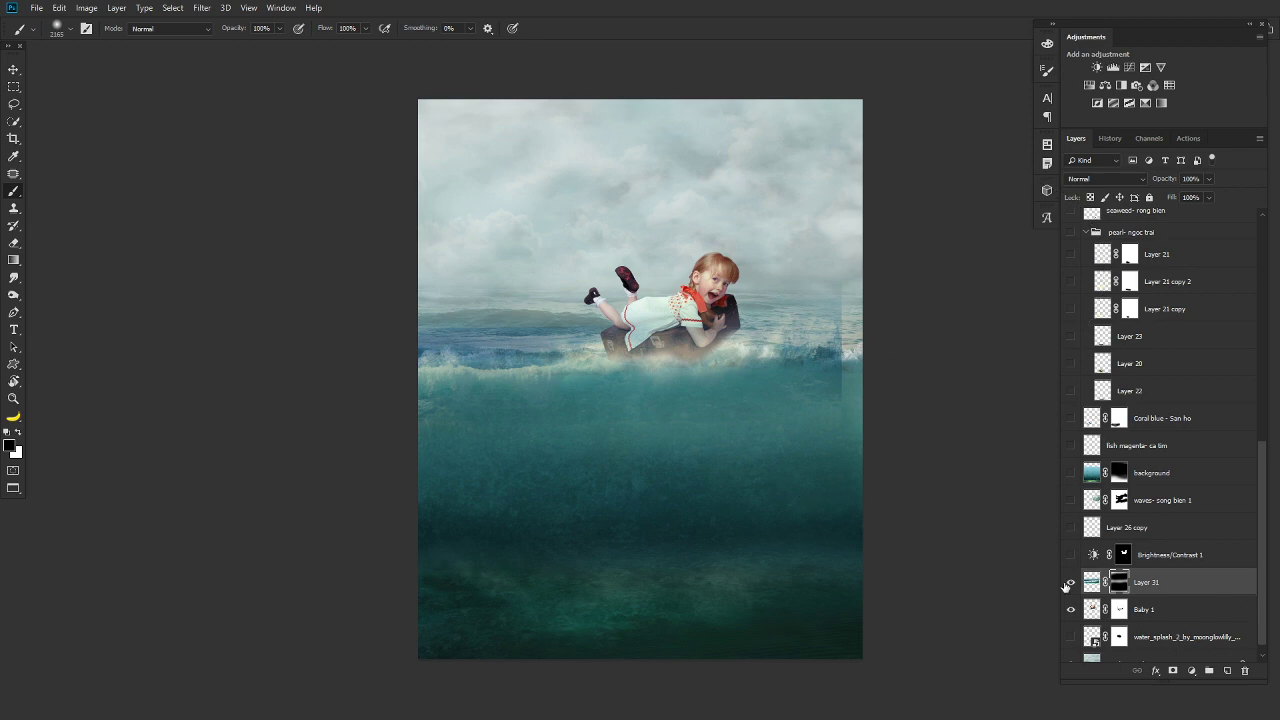
click(1070, 584)
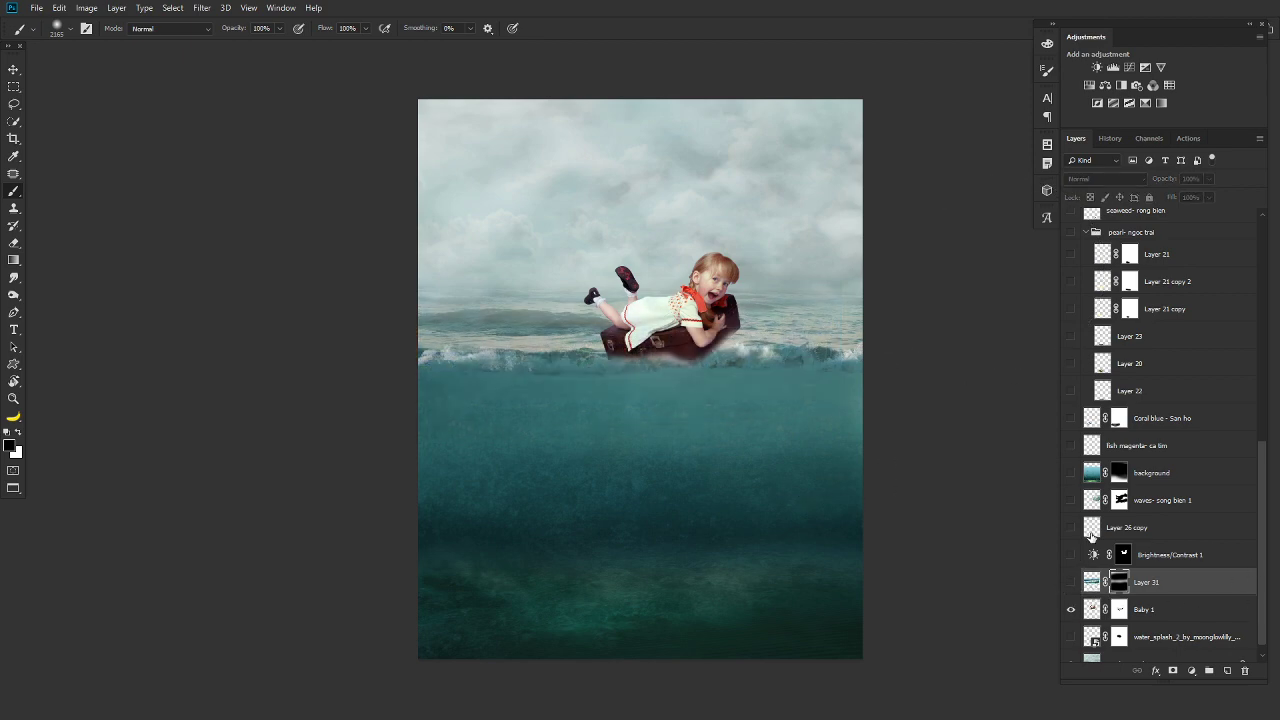
key(Delete)
Show the foamy waves3- song bien 3 layer and select its mask.
scroll(1117, 514, up, 5)
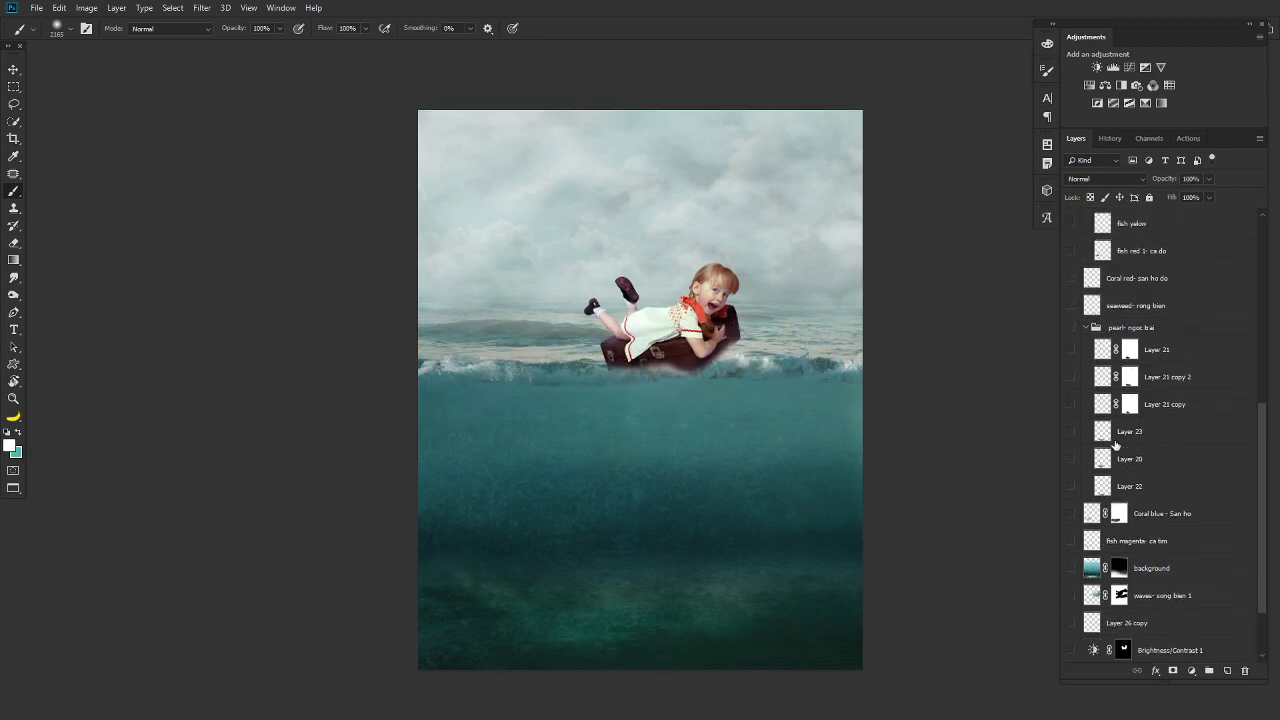
scroll(1153, 373, up, 3)
scroll(1180, 380, up, 4)
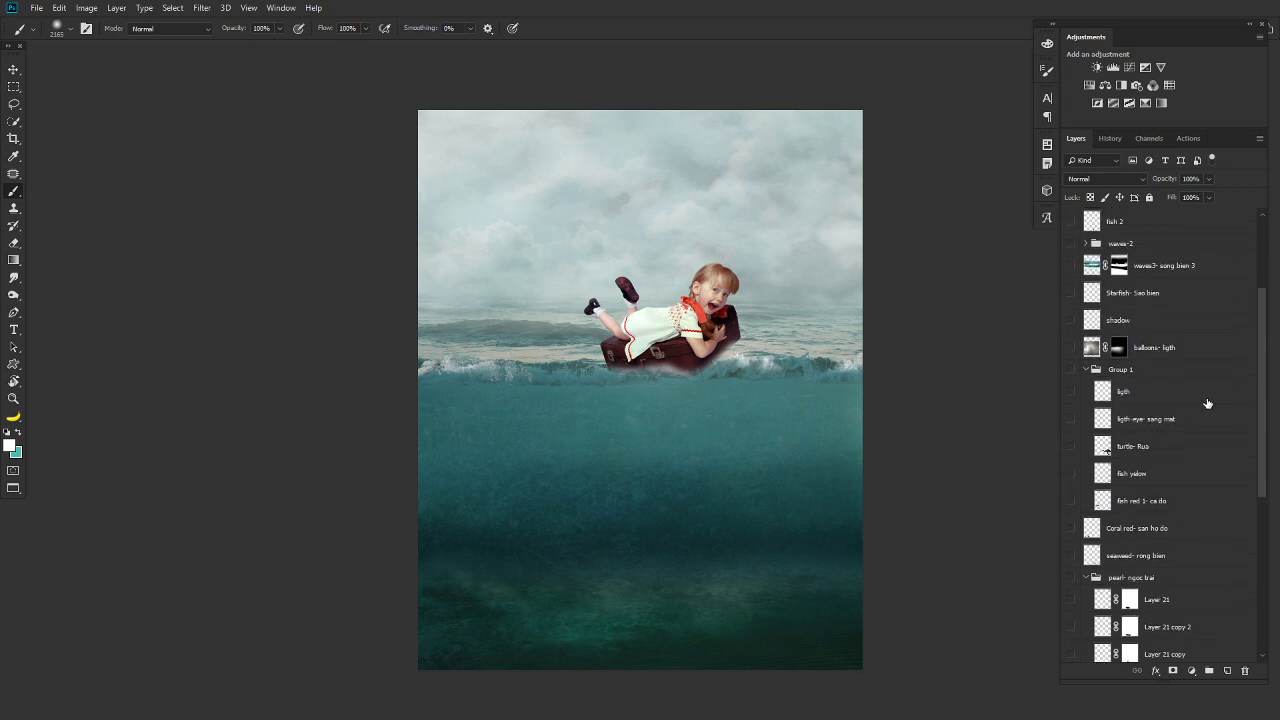
click(1070, 266)
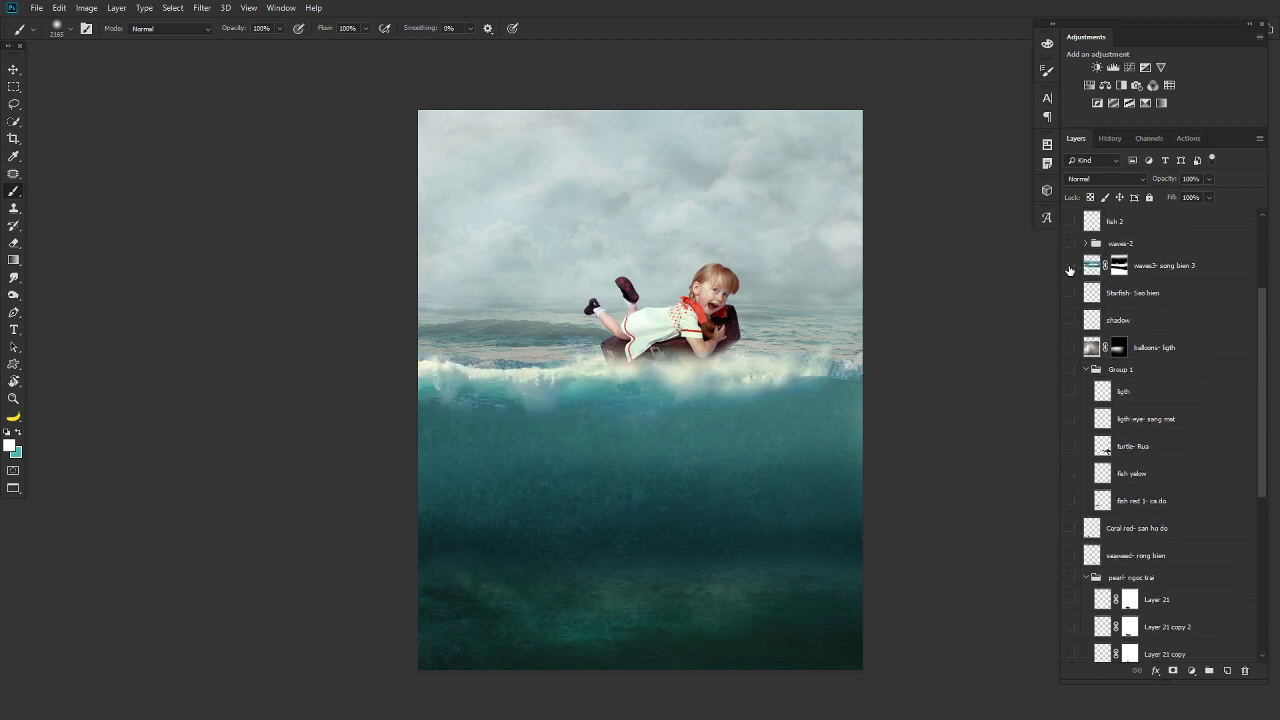
double_click(1070, 267)
click(1111, 267)
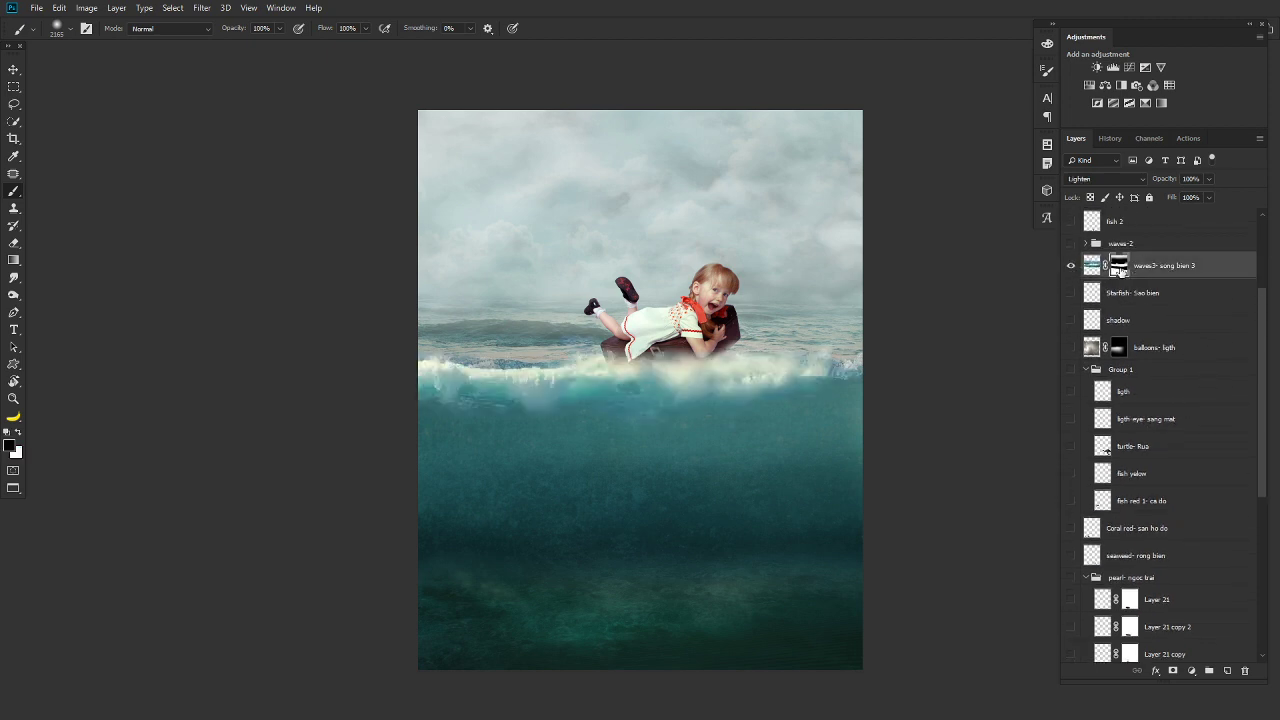
key(v)
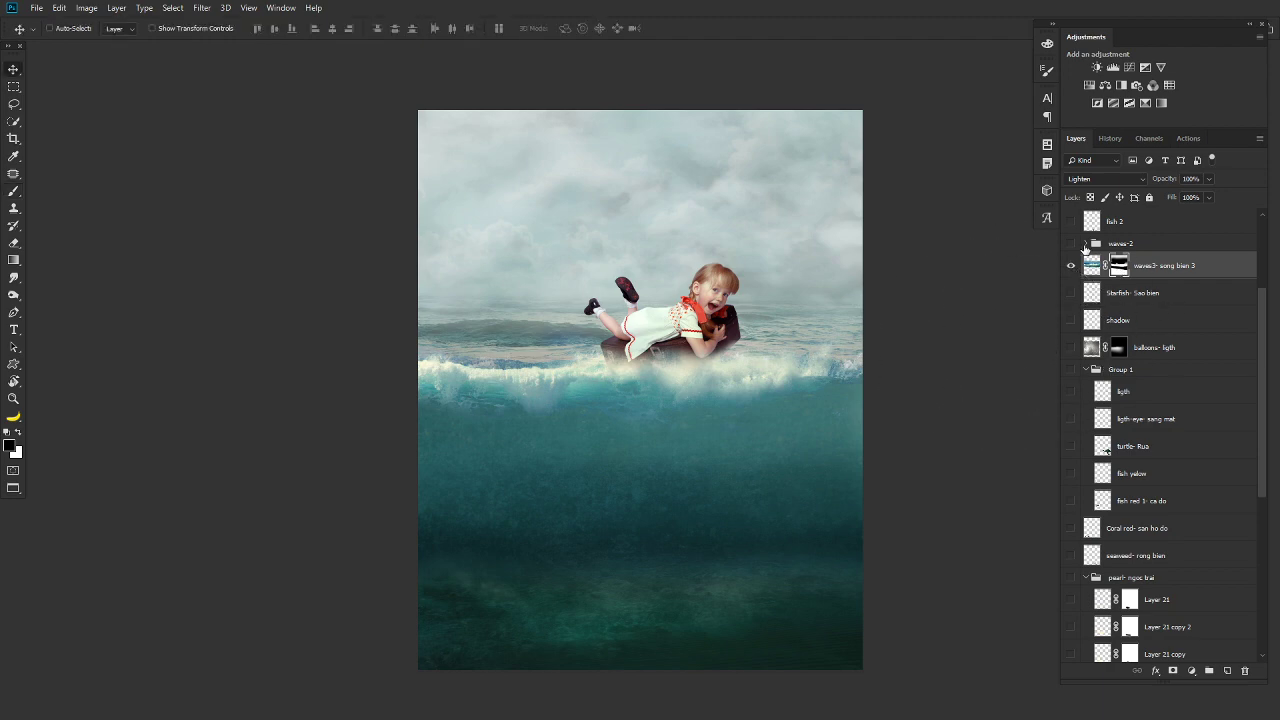
Close the long wave photo without saving and bring up the Open dialog.
scroll(1149, 244, up, 1)
scroll(1132, 438, up, 1)
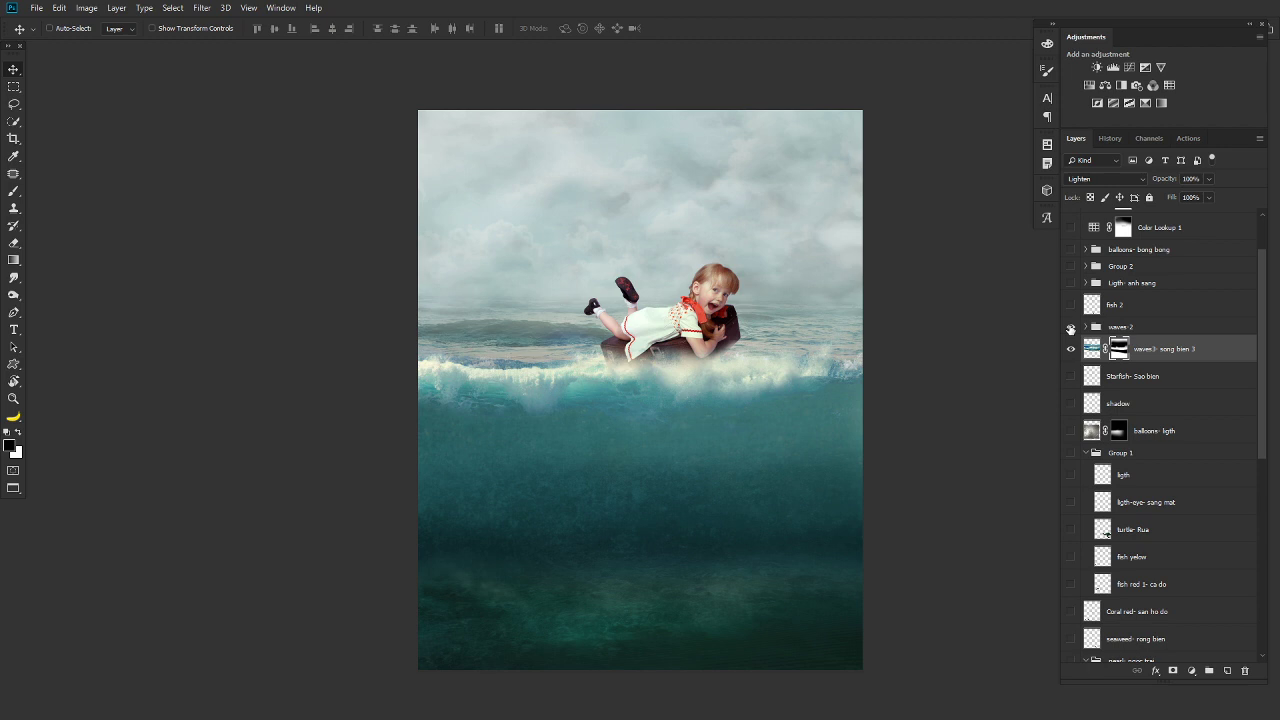
scroll(1180, 420, down, 2)
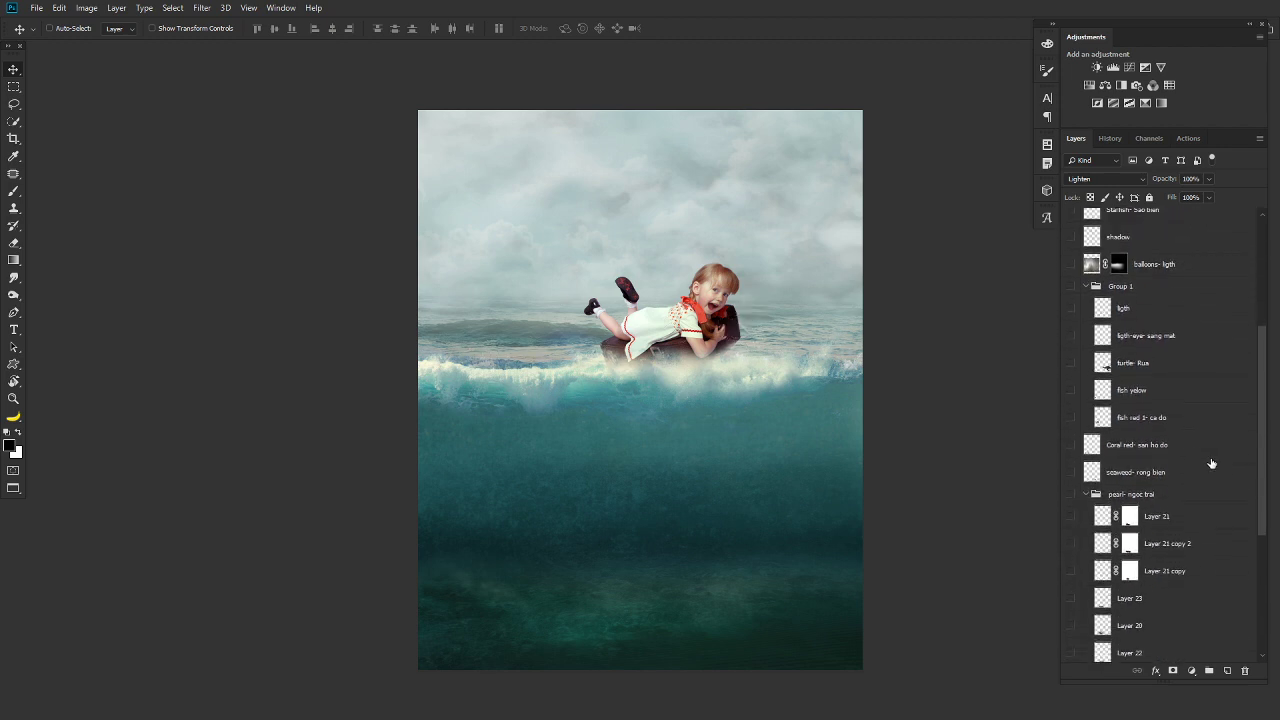
scroll(1212, 463, down, 2)
scroll(1117, 598, down, 1)
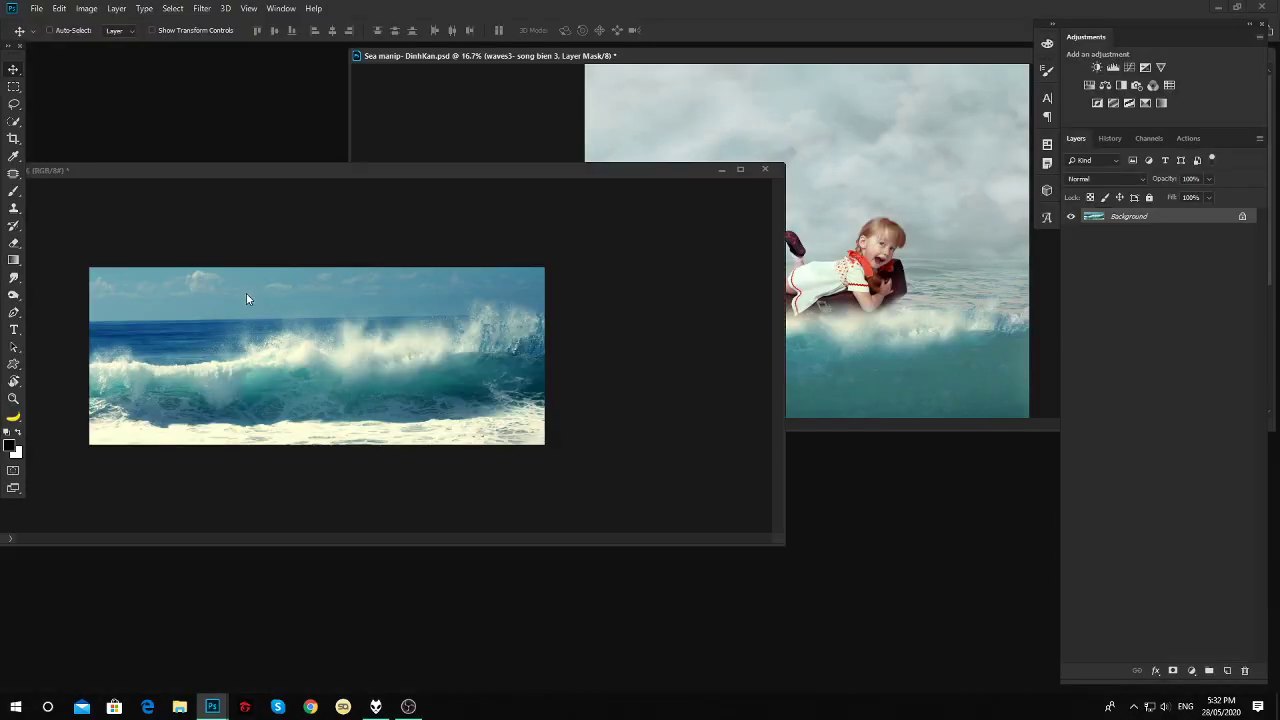
click(765, 169)
click(637, 274)
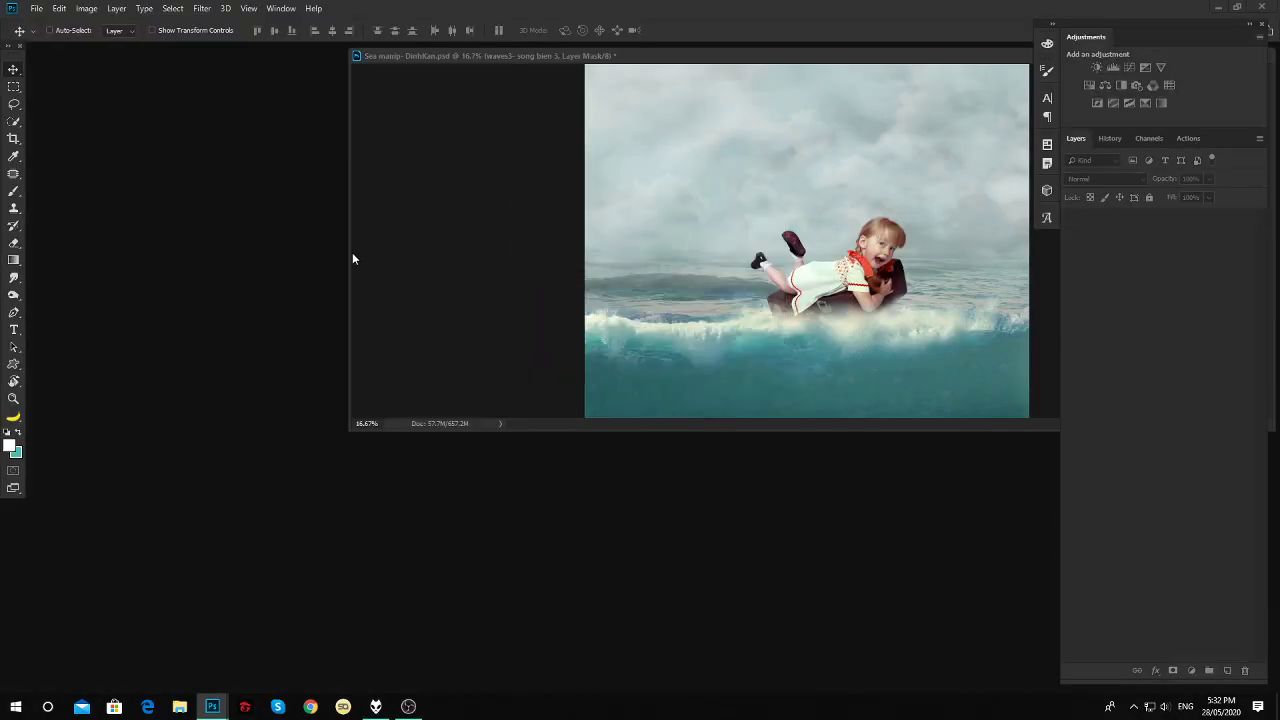
key(ctrl+o)
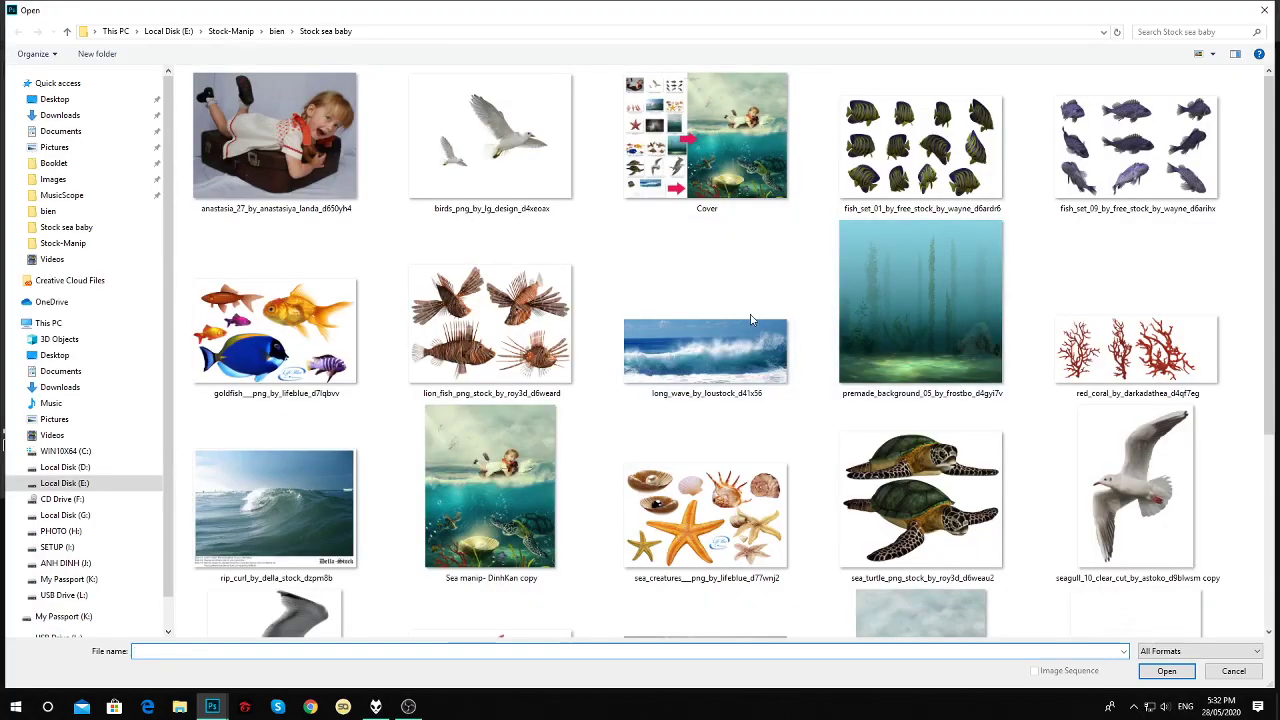
Open the rip_curl wave photo in a floating window and warm it with Curves.
click(740, 345)
double_click(283, 505)
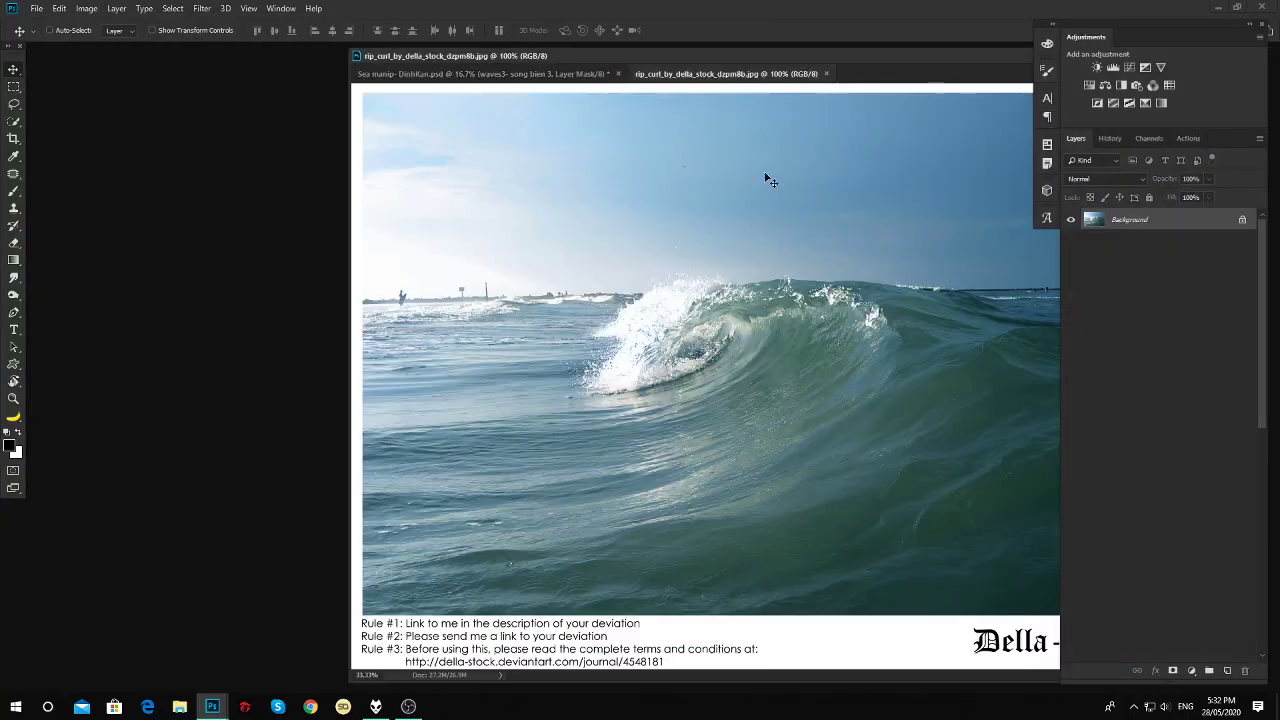
drag(700, 73, 250, 137)
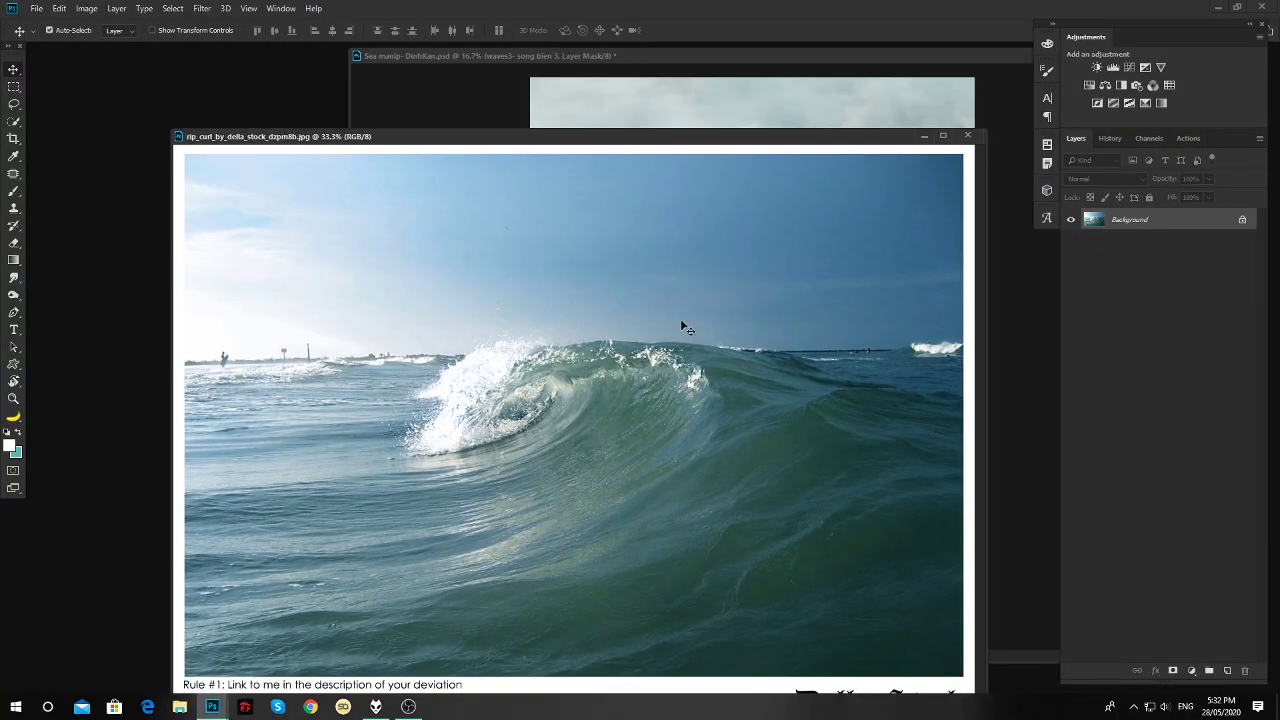
key(ctrl+m)
key(Return)
key(v)
drag(788, 137, 468, 143)
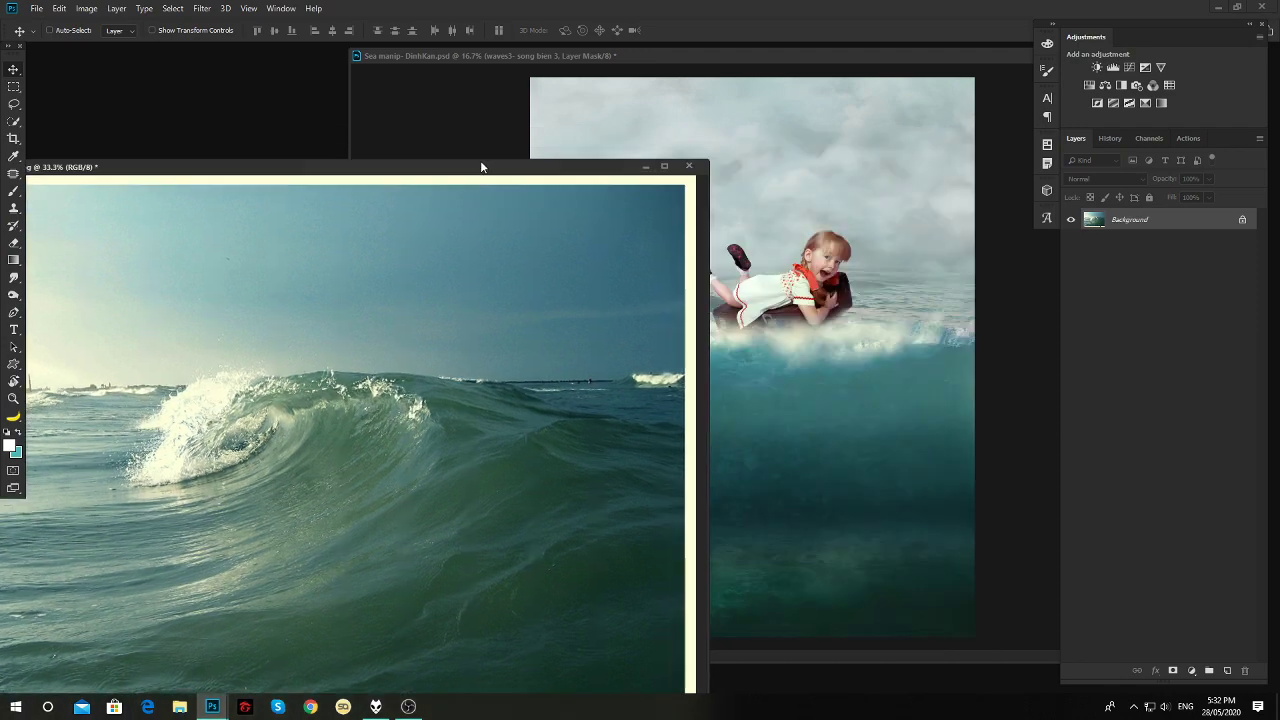
Lasso the curling wave onto its own layer and drag it into Sea manip.
key(l)
key(f)
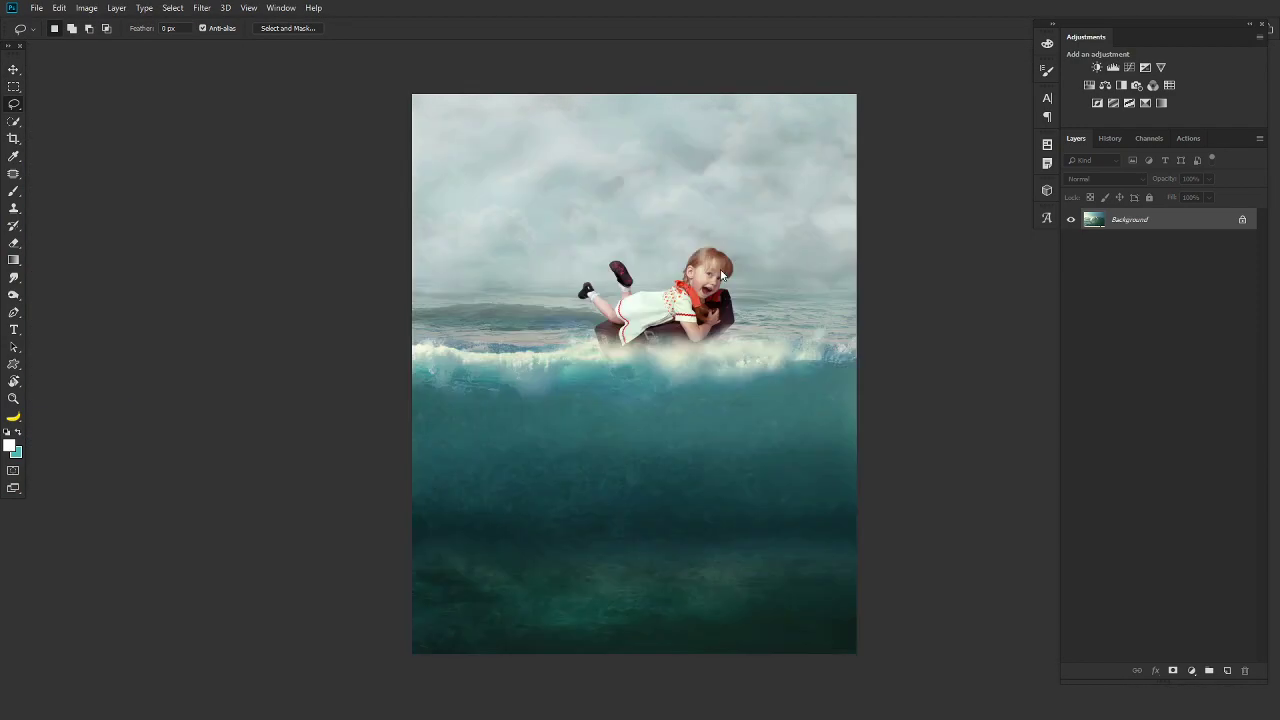
key(ctrl+Tab)
mouse_move(450, 264)
mouse_down()
mouse_move(829, 357)
mouse_move(246, 466)
mouse_move(320, 290)
mouse_move(450, 262)
mouse_up()
key(ctrl+j)
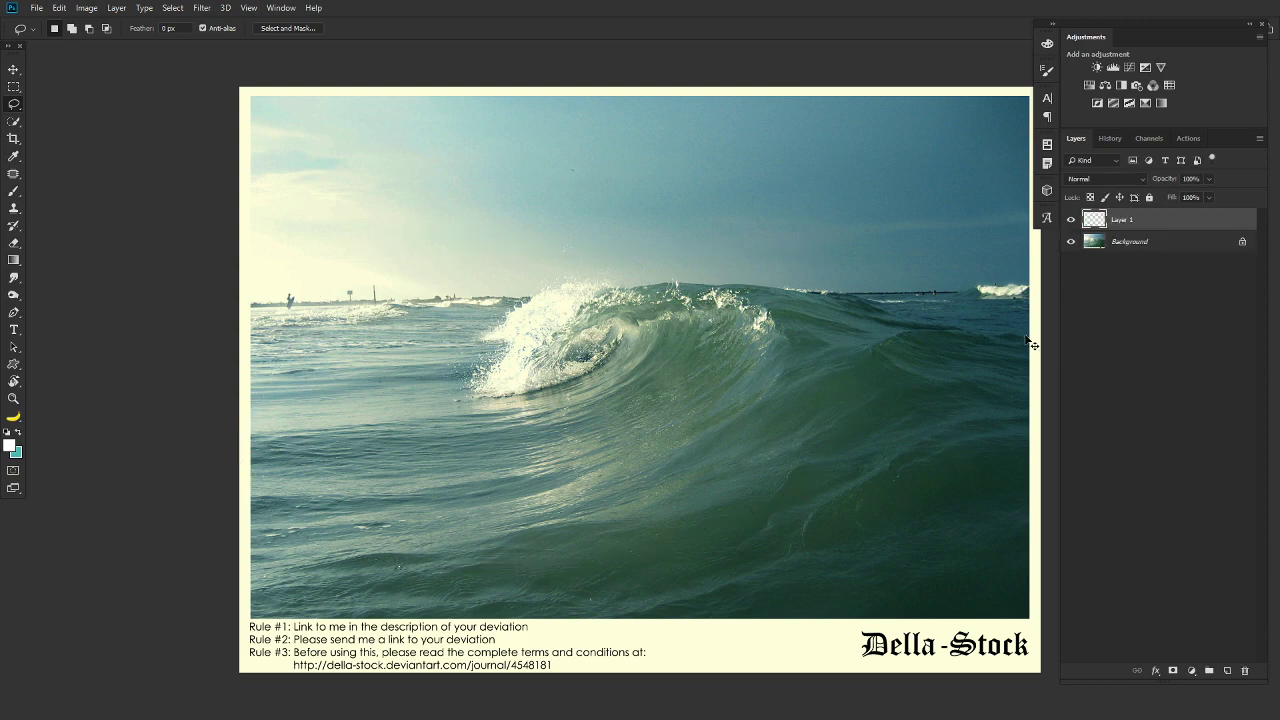
key(v)
click(1072, 243)
mouse_move(683, 392)
mouse_down()
mouse_move(823, 392)
mouse_move(903, 342)
mouse_up()
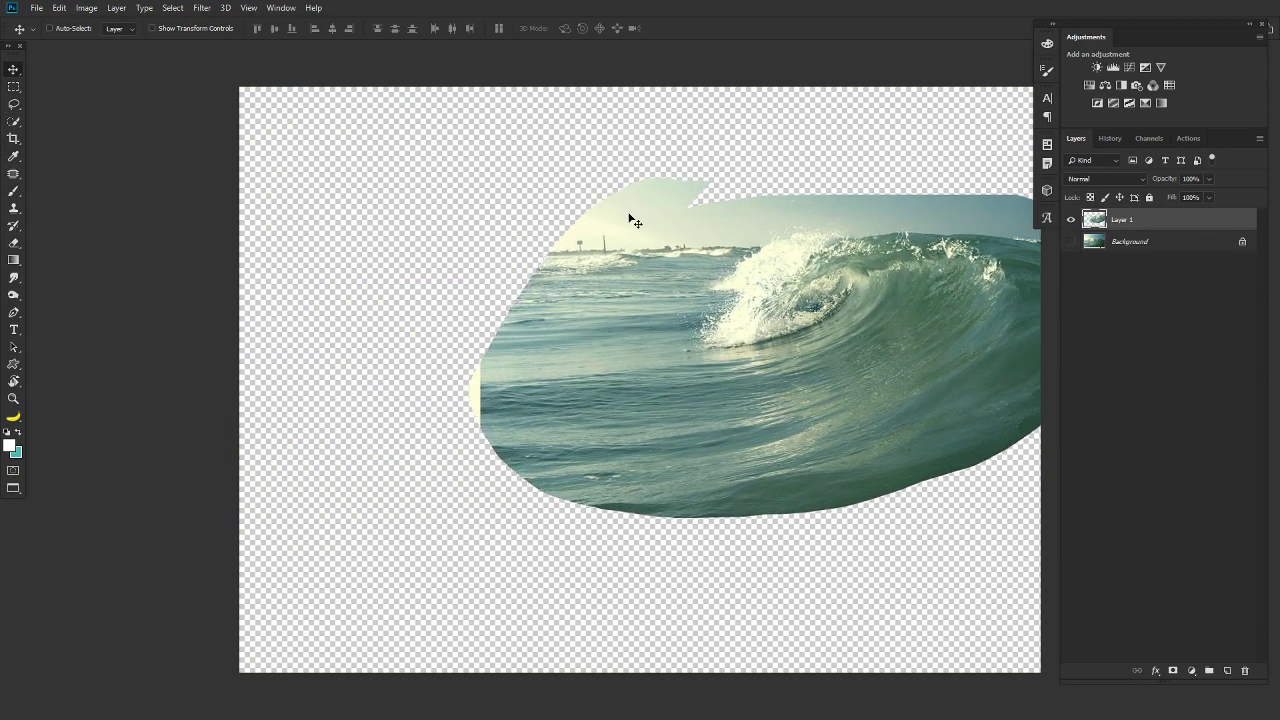
key(Tab)
key(Tab)
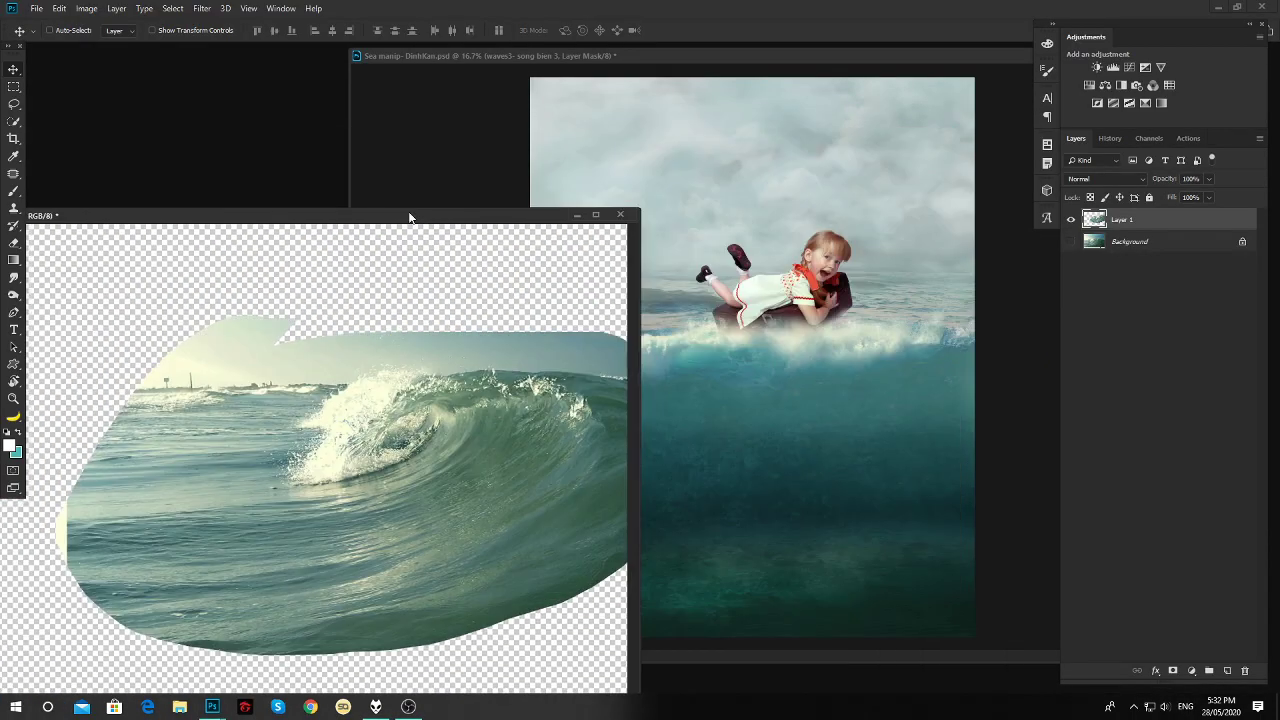
mouse_move(430, 420)
mouse_down()
mouse_move(912, 330)
mouse_move(884, 320)
mouse_move(760, 397)
mouse_move(794, 372)
mouse_up()
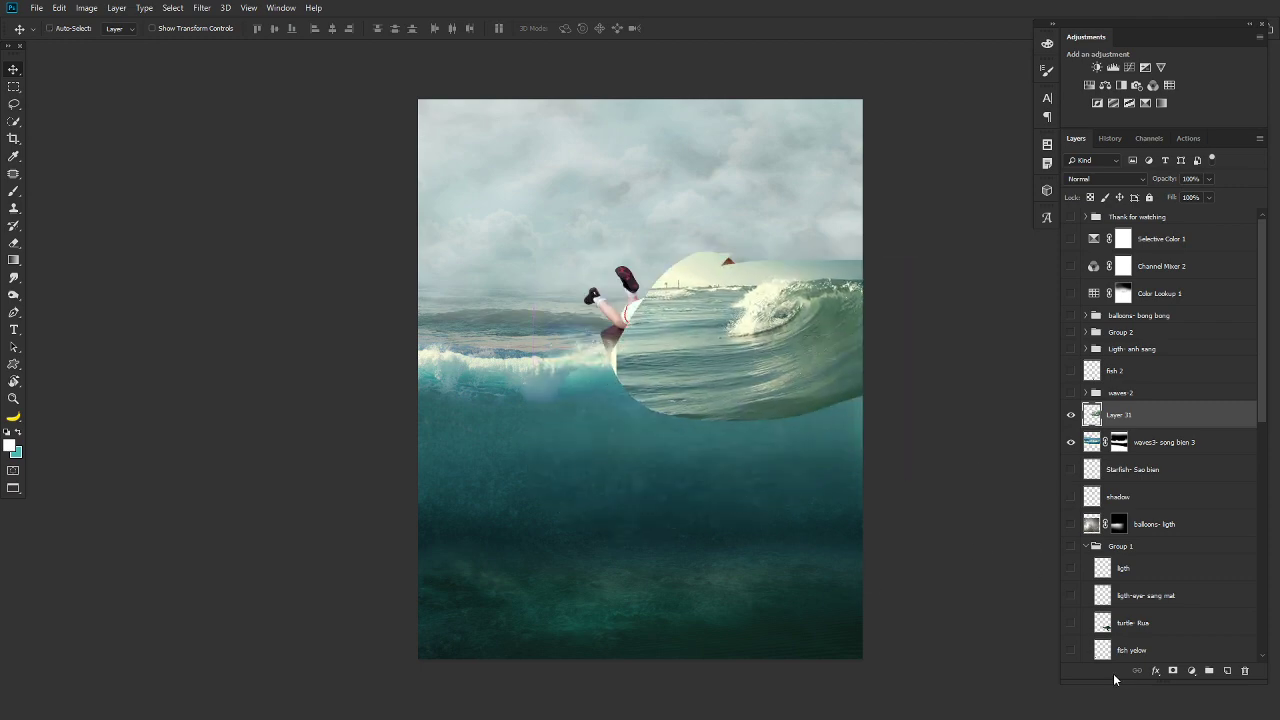
Try masking the new wave layer's lower edge, then delete that layer.
click(1173, 670)
key(b)
mouse_move(829, 400)
mouse_down()
mouse_move(614, 471)
mouse_move(638, 481)
mouse_move(609, 476)
mouse_up()
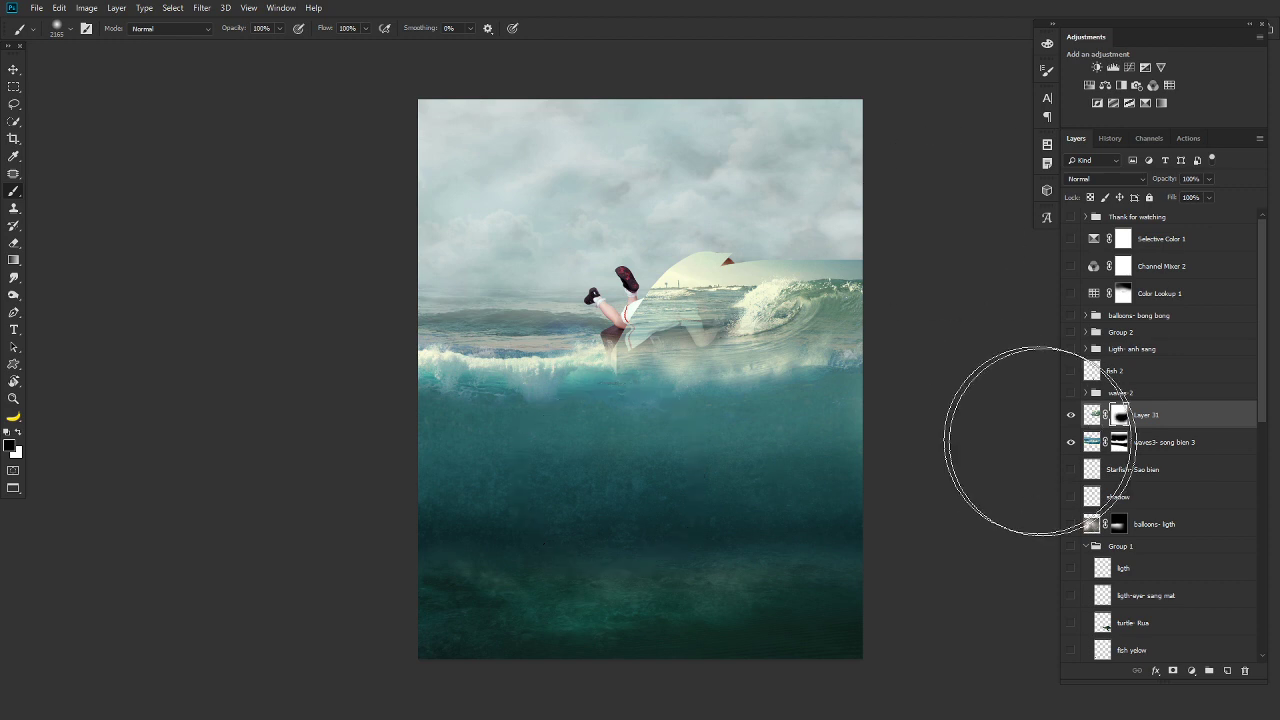
drag(1118, 414, 1118, 395)
Turn on the waves- song bien 1 layer to show the foamy splash.
scroll(1180, 530, down, 3)
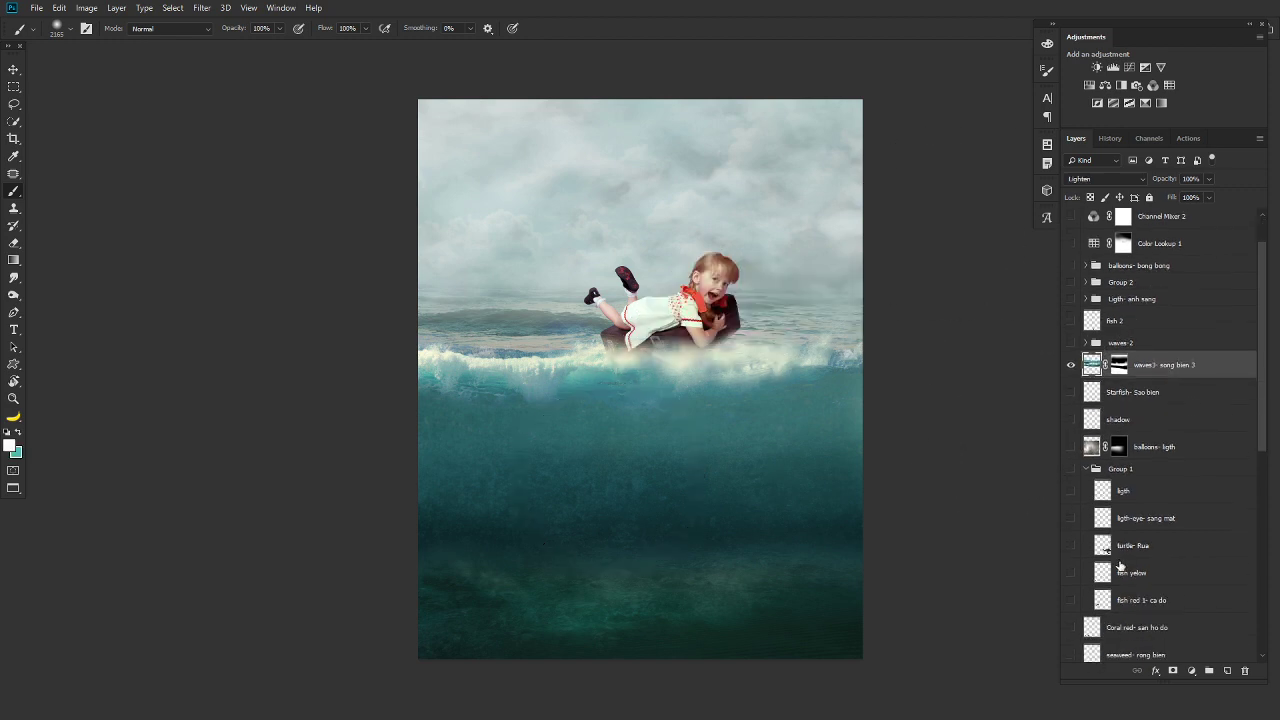
scroll(1200, 520, down, 3)
scroll(1230, 510, down, 3)
scroll(1245, 506, down, 2)
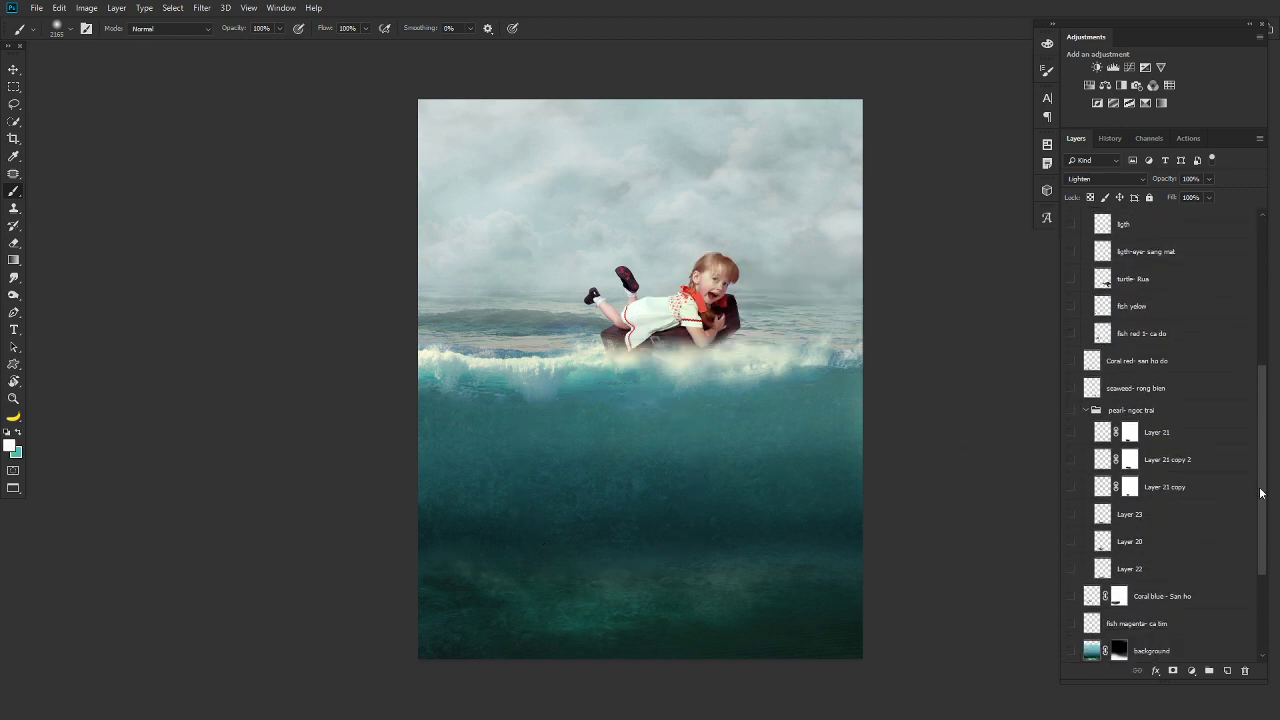
scroll(1260, 492, down, 5)
click(1071, 512)
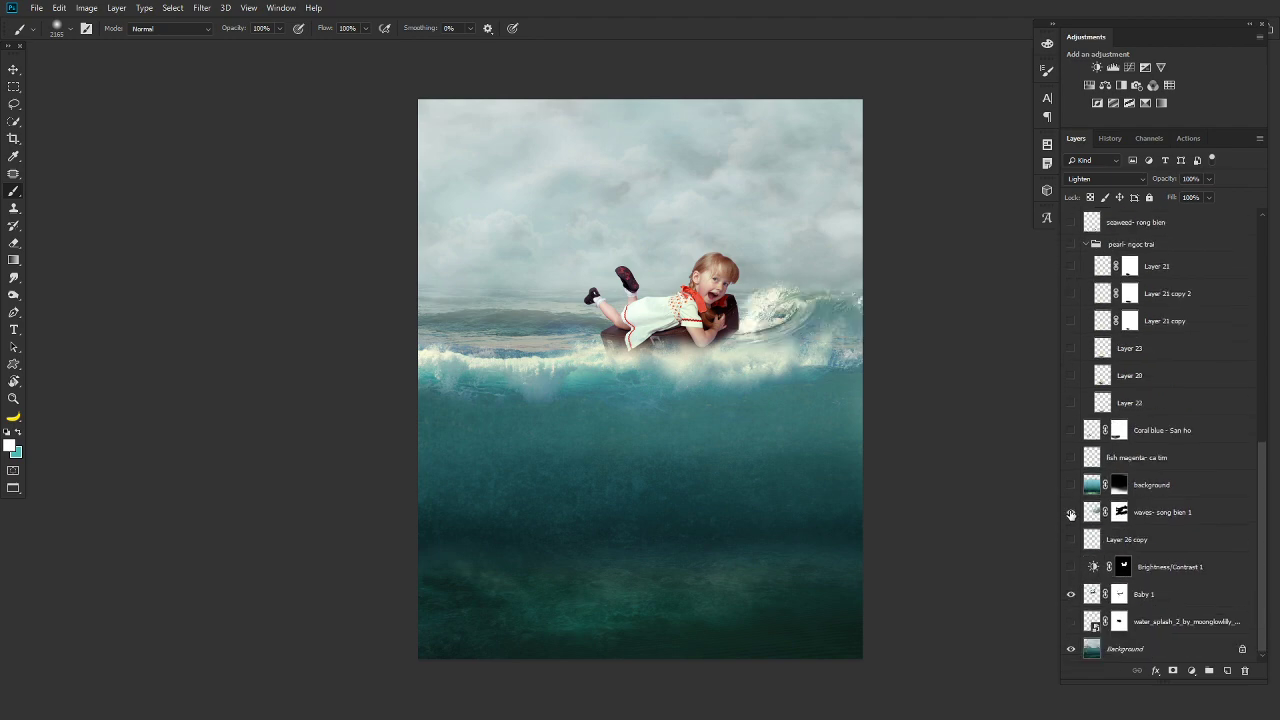
click(1071, 512)
click(1071, 512)
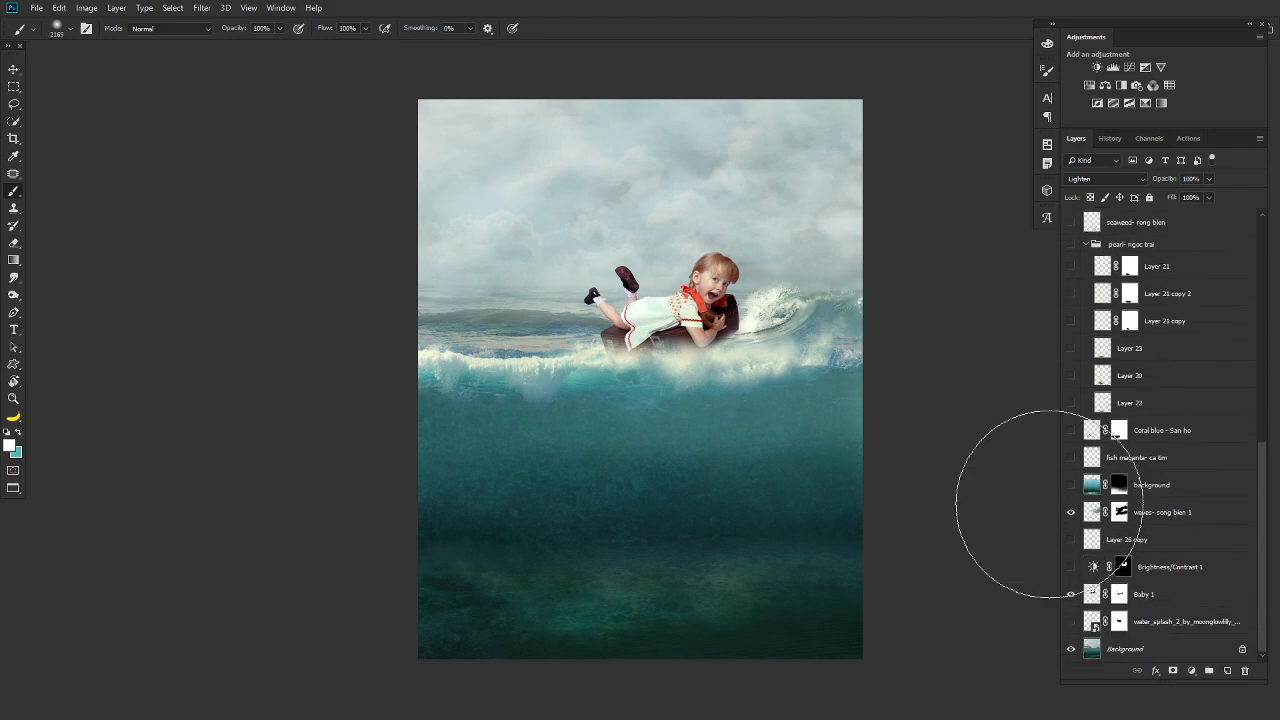
Preview the composite full screen, then zoom in on it.
key(v)
key(f)
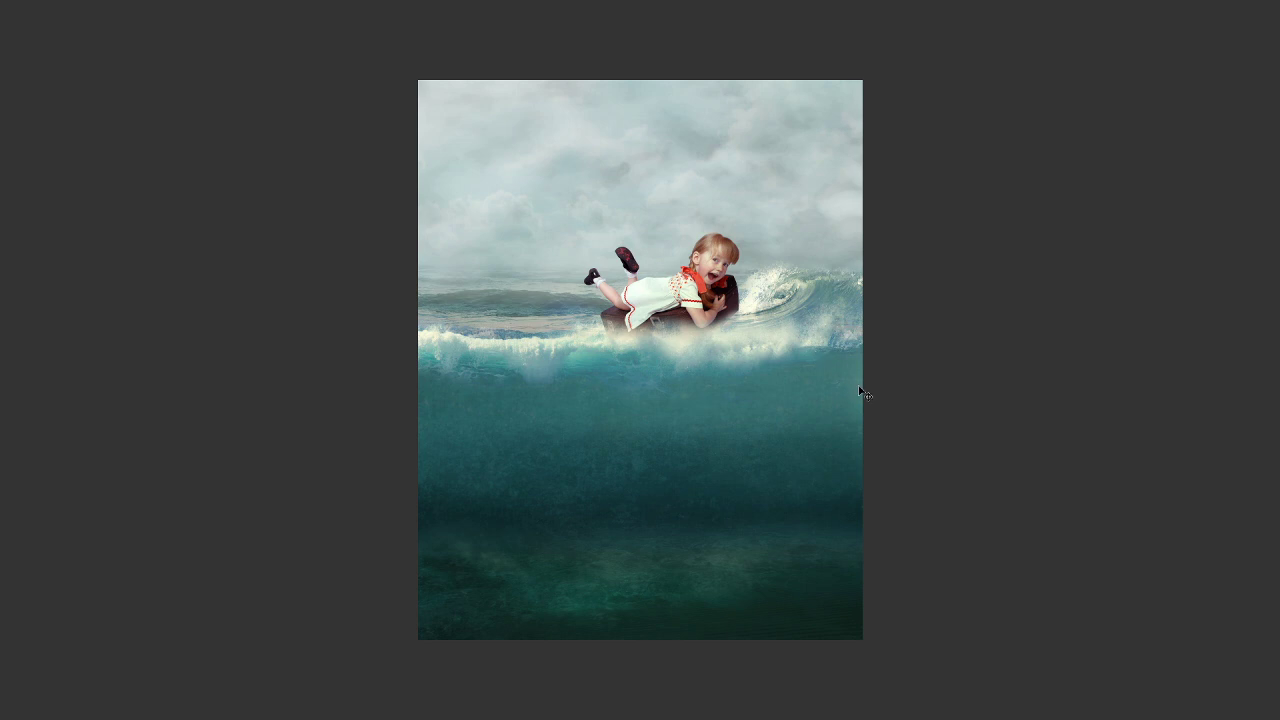
key(f)
key(z)
drag(1271, 468, 1264, 232)
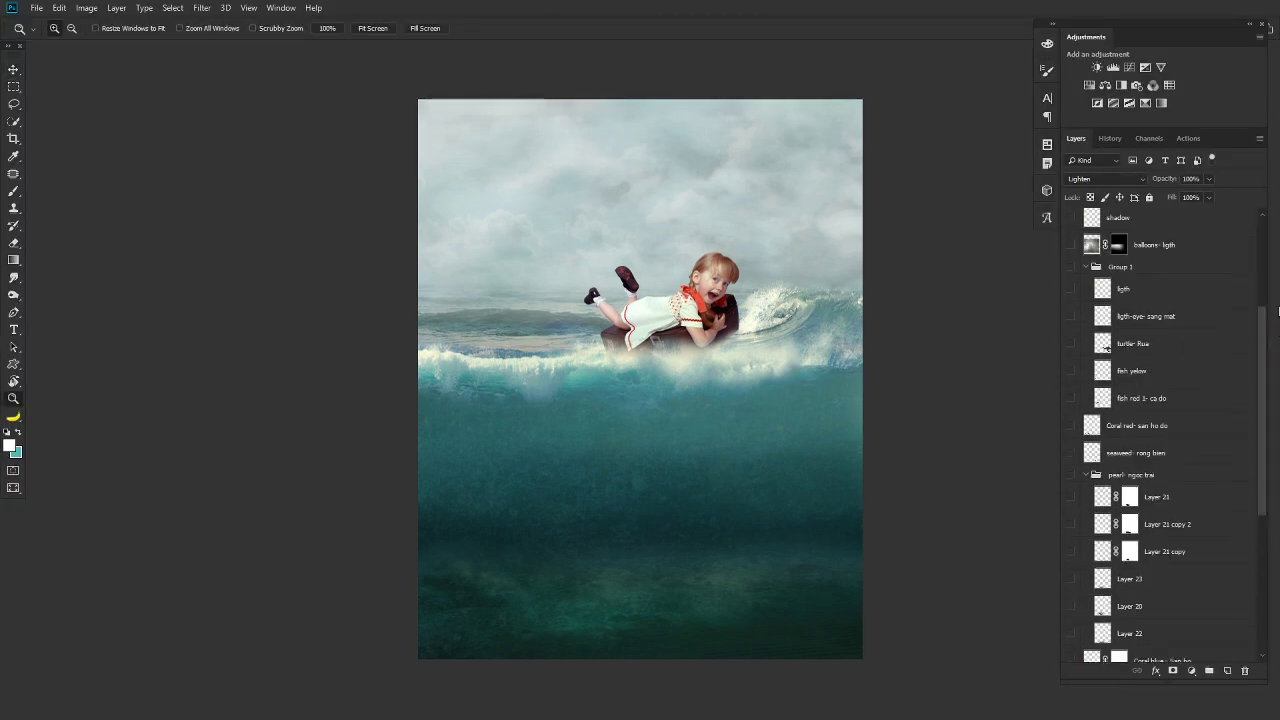
key(ctrl+plus)
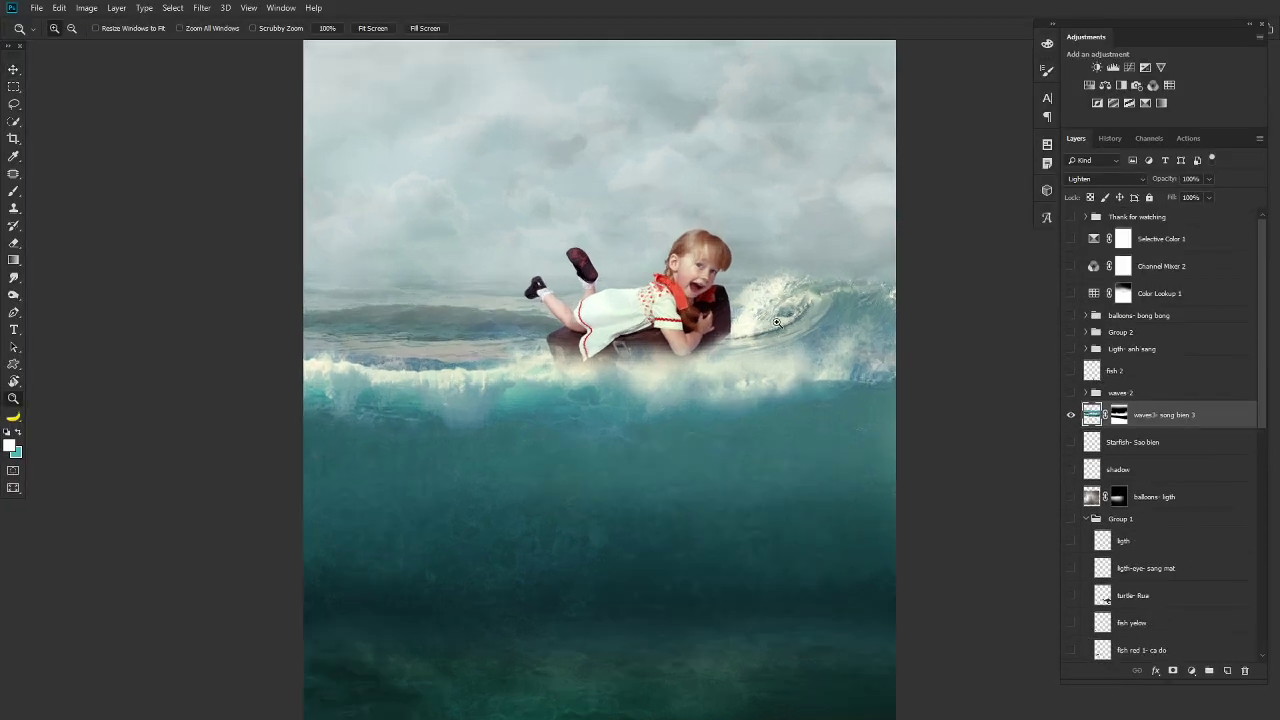
Show the waves-2 group, move its spray up, and reposition one water splash layer.
click(1069, 393)
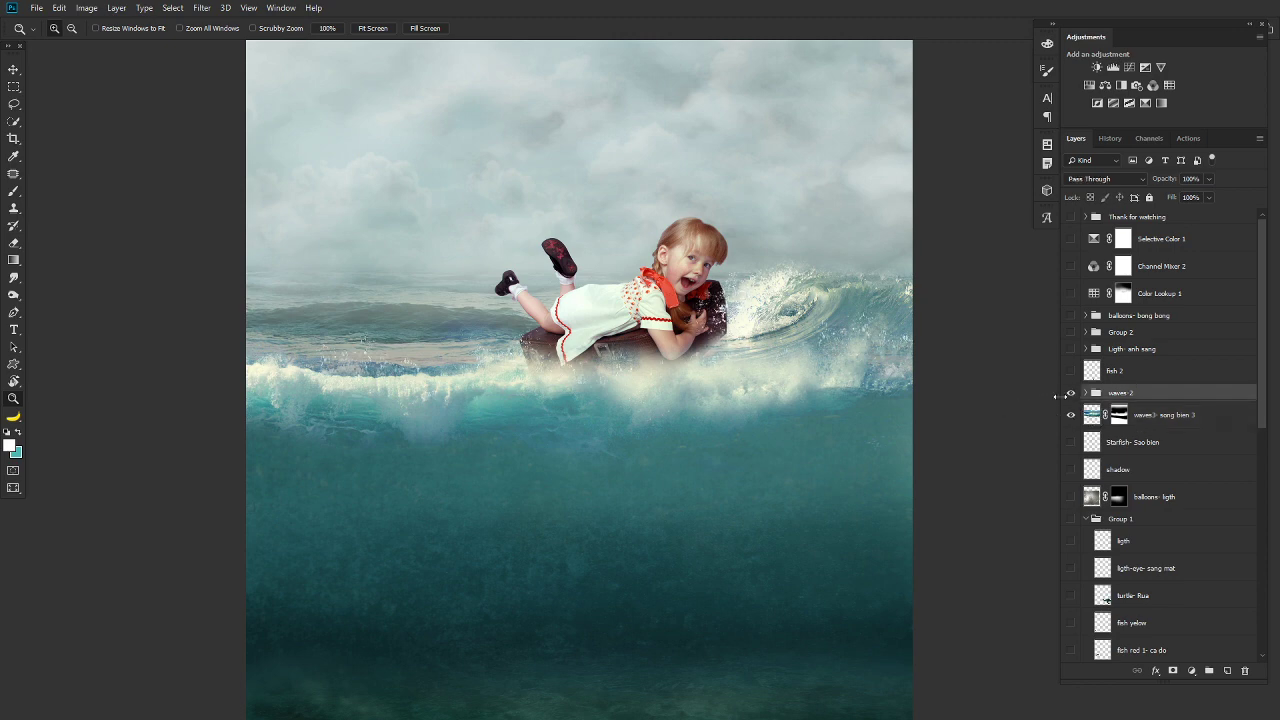
key(v)
drag(672, 610, 720, 220)
click(1085, 393)
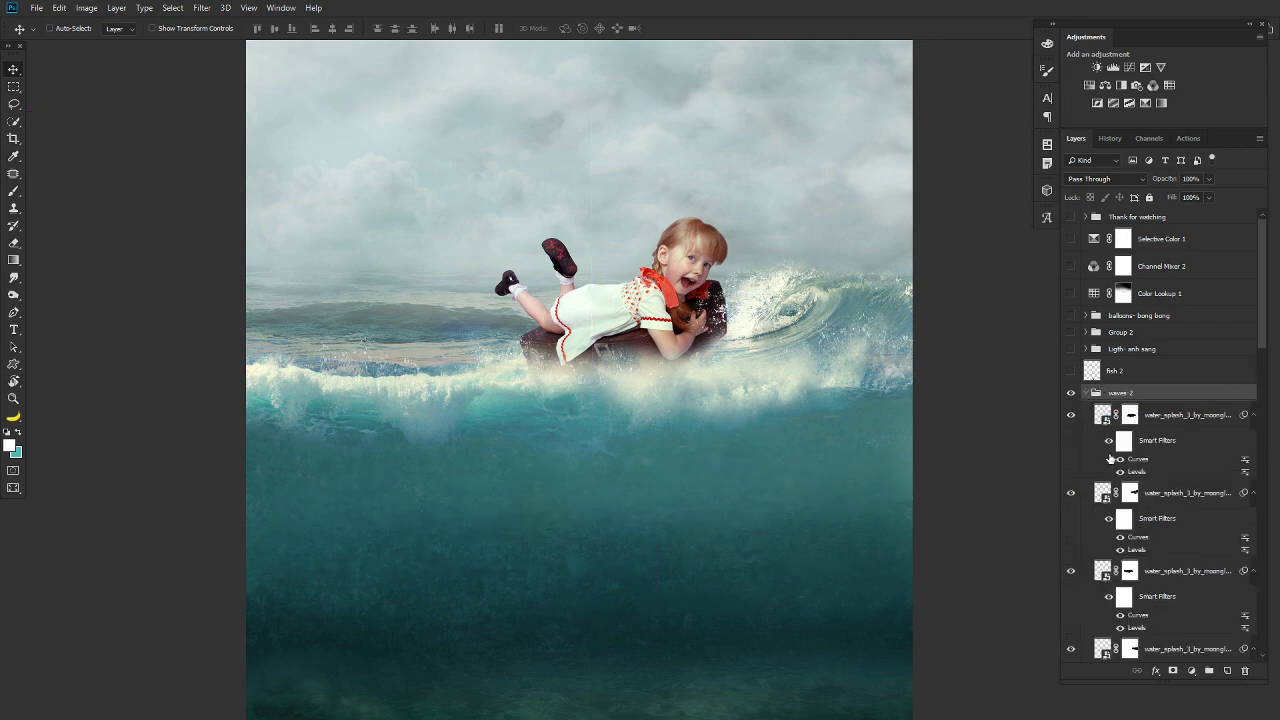
click(1155, 418)
drag(725, 334, 724, 389)
click(1088, 394)
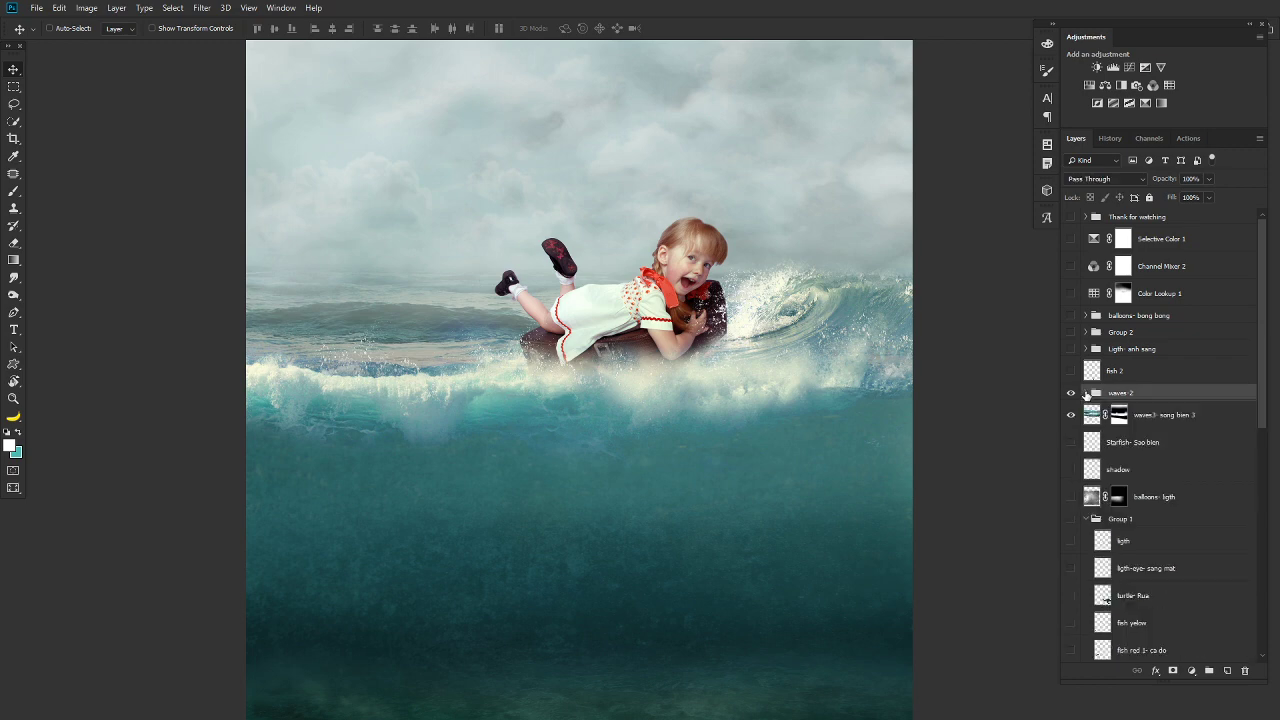
click(1071, 393)
key(g)
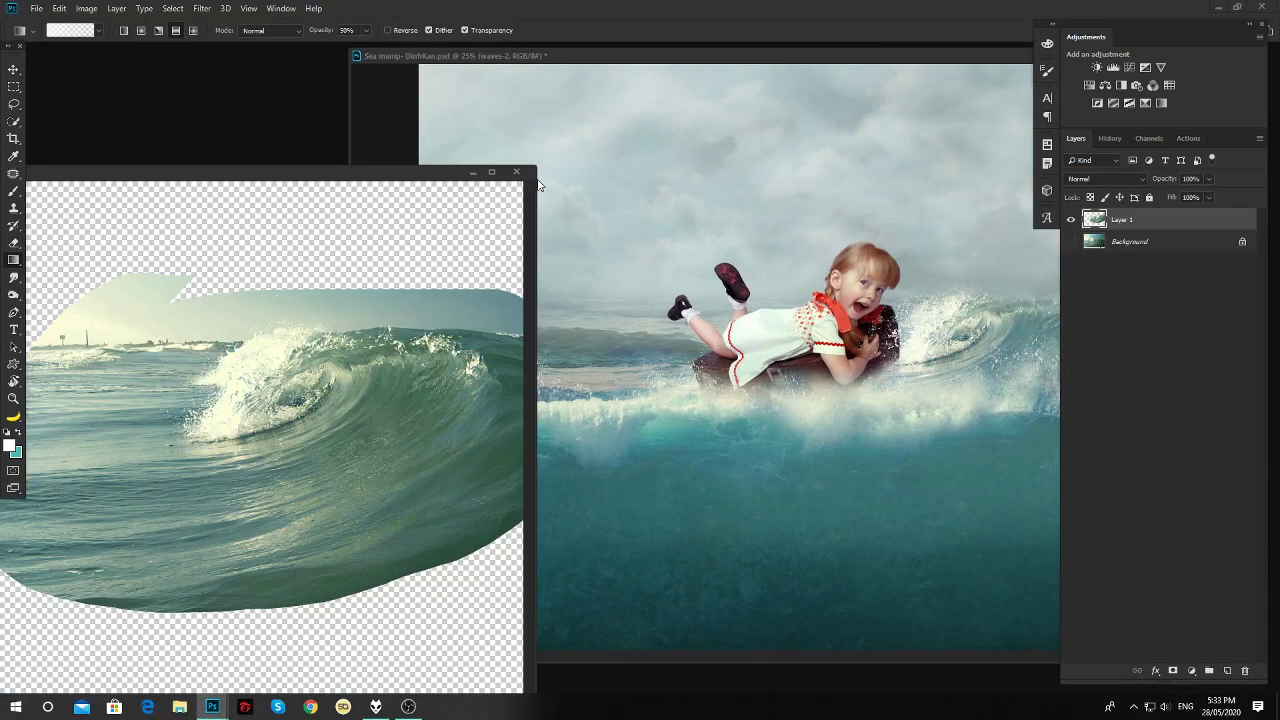
Close rip_curl unsaved, then try water_splash_3 in Sea manip and delete it.
click(516, 171)
click(634, 271)
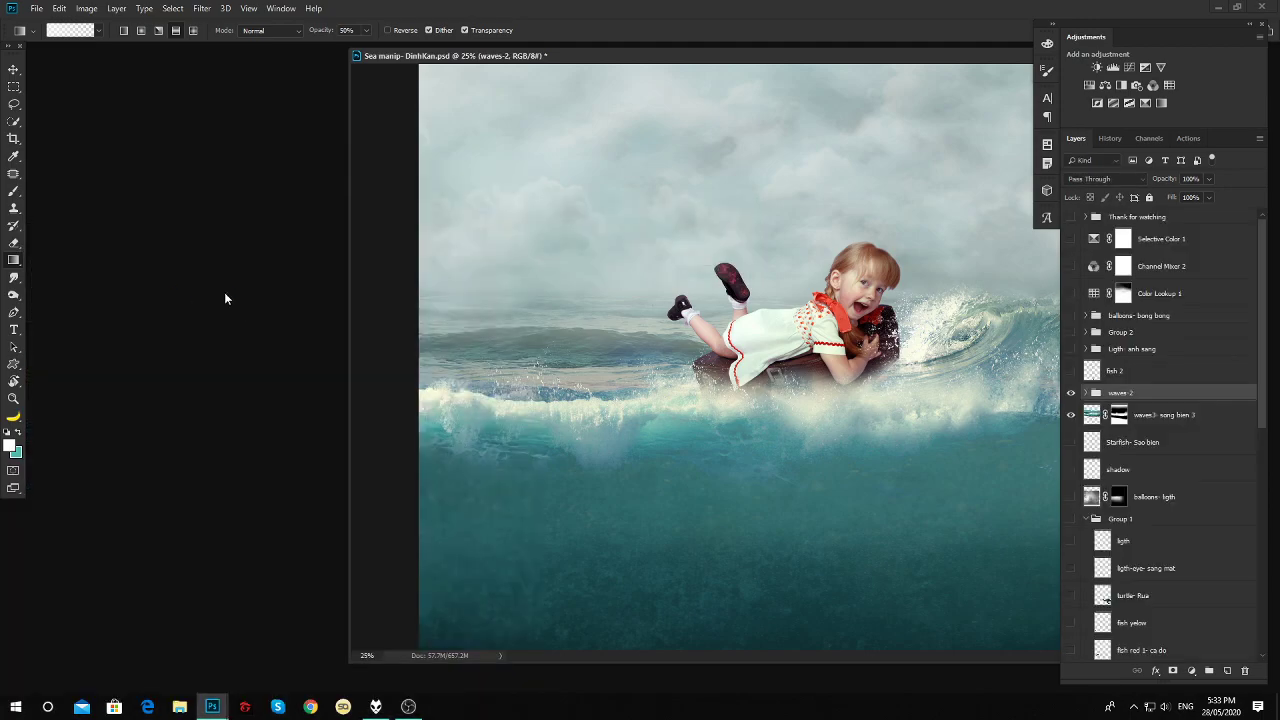
key(ctrl+o)
scroll(739, 385, down, 3)
click(277, 565)
key(Return)
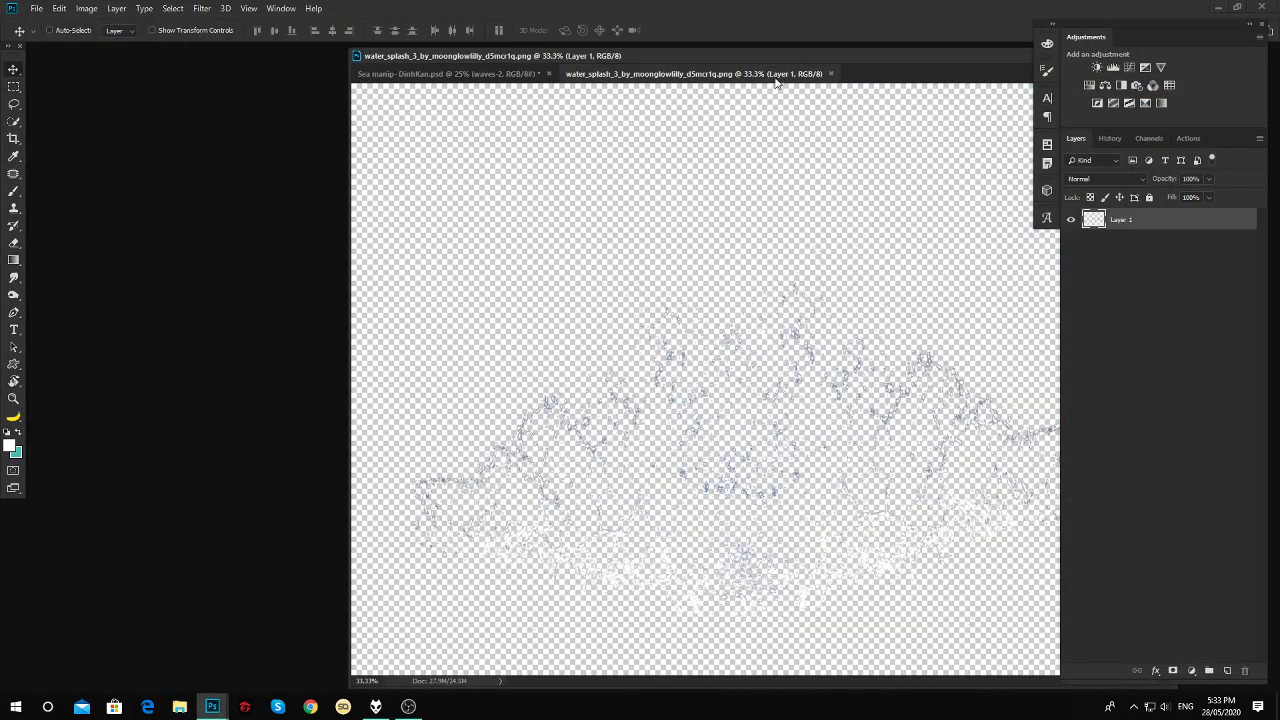
drag(802, 55, 452, 85)
key(v)
mouse_move(232, 358)
mouse_down()
mouse_move(925, 525)
mouse_move(724, 492)
mouse_up()
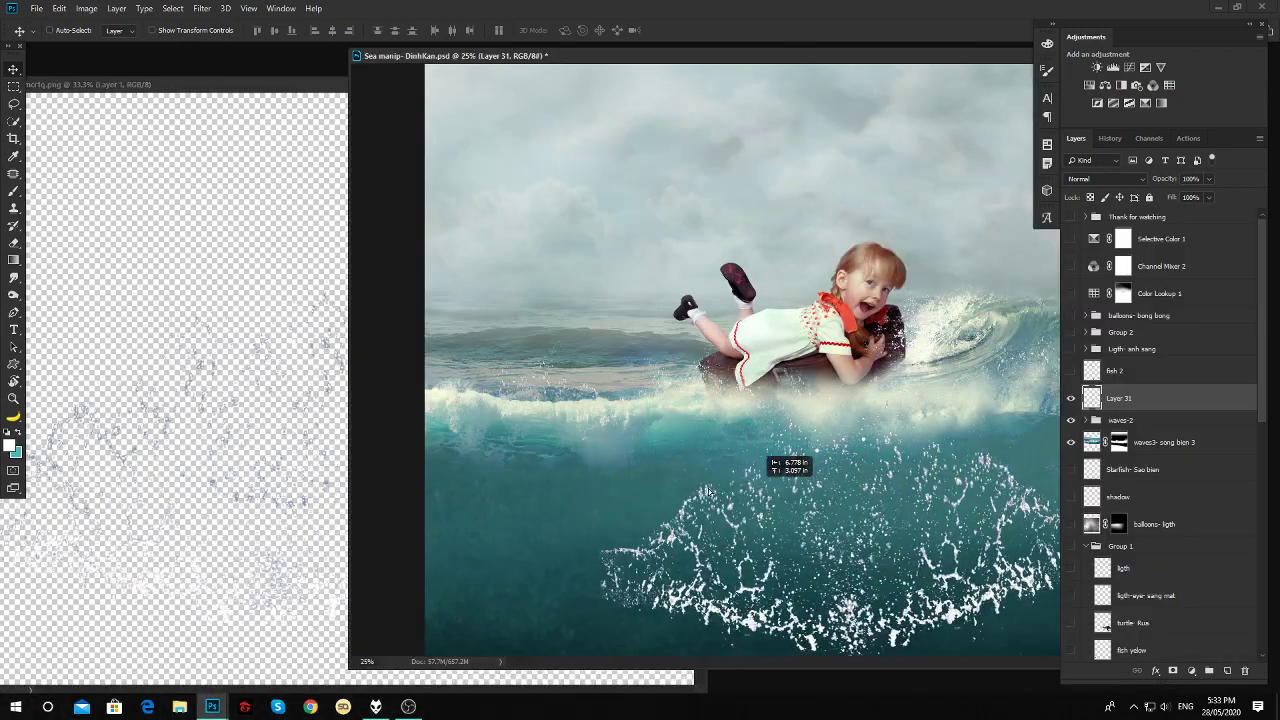
key(Delete)
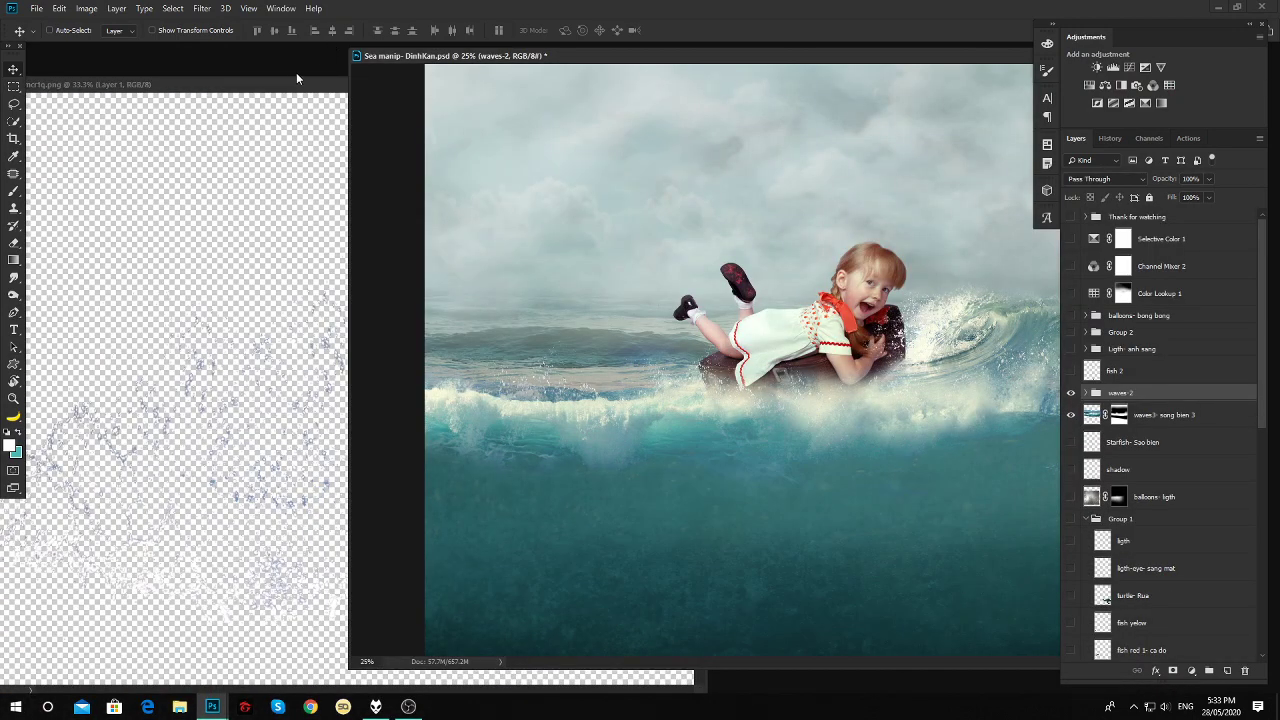
Drag water_splash_2 into Sea manip, move it lower, then delete it.
key(ctrl+o)
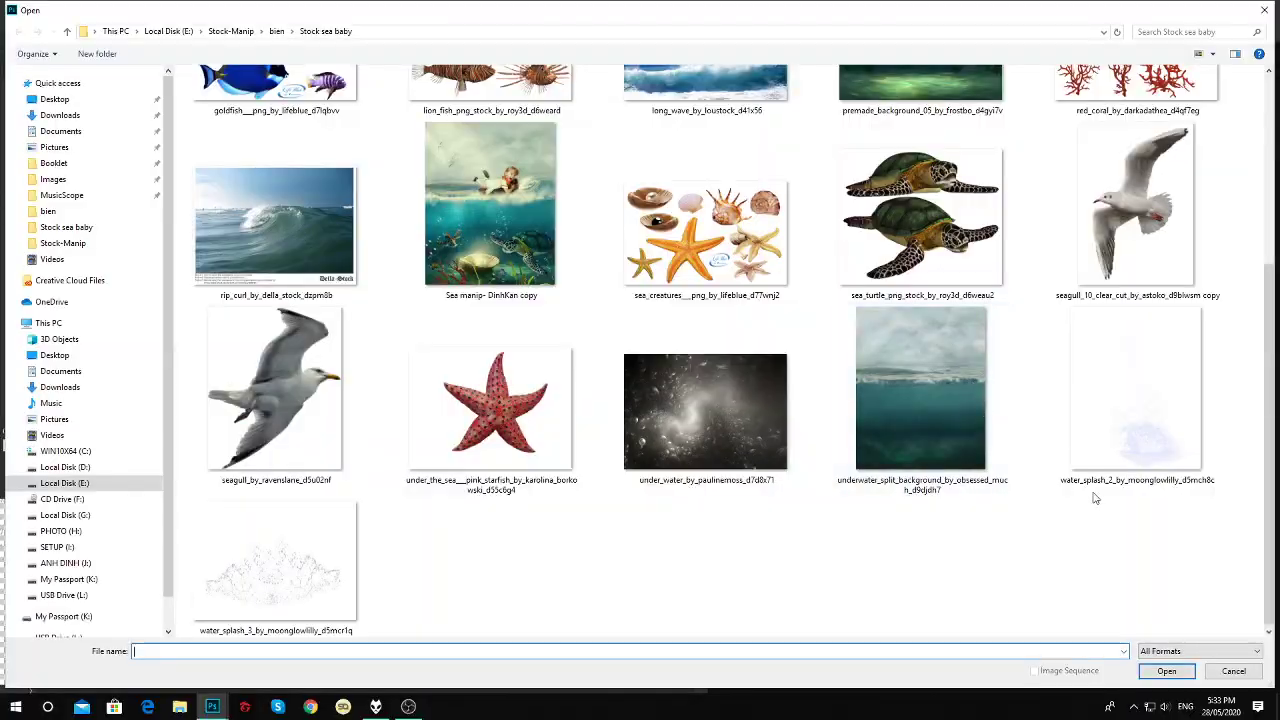
double_click(1146, 406)
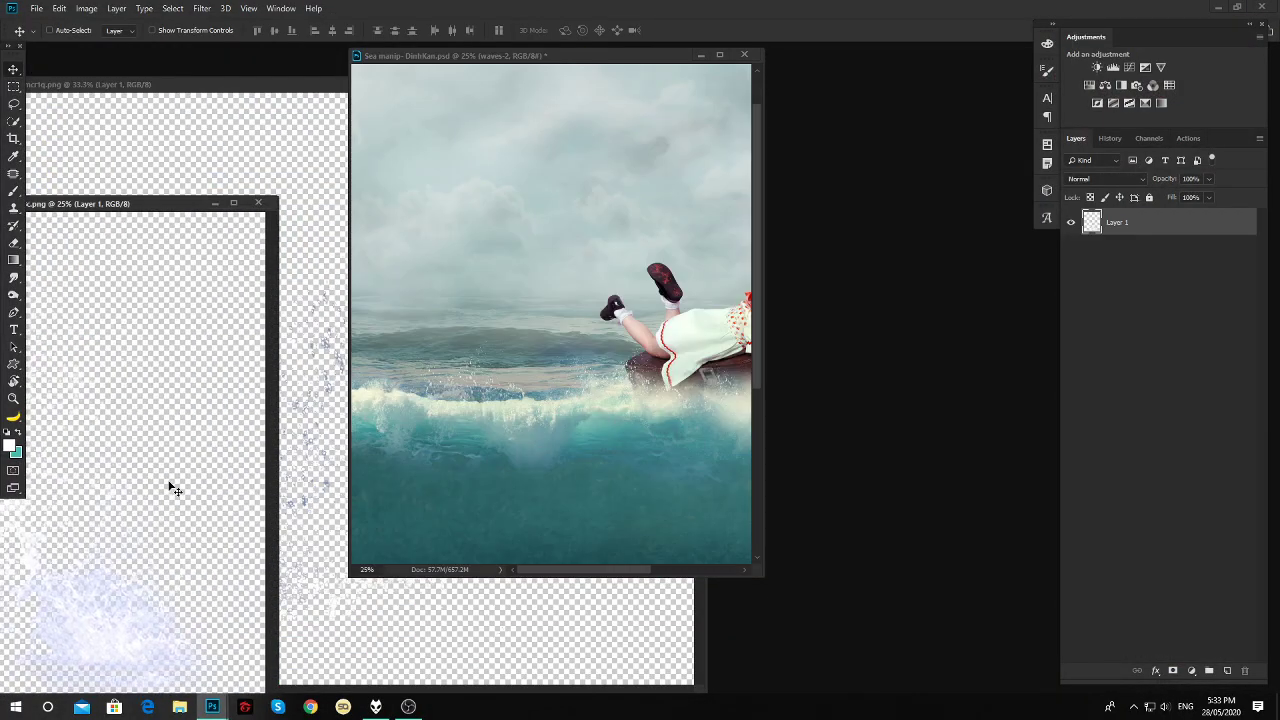
mouse_move(171, 486)
mouse_down()
mouse_move(590, 507)
mouse_move(588, 558)
mouse_up()
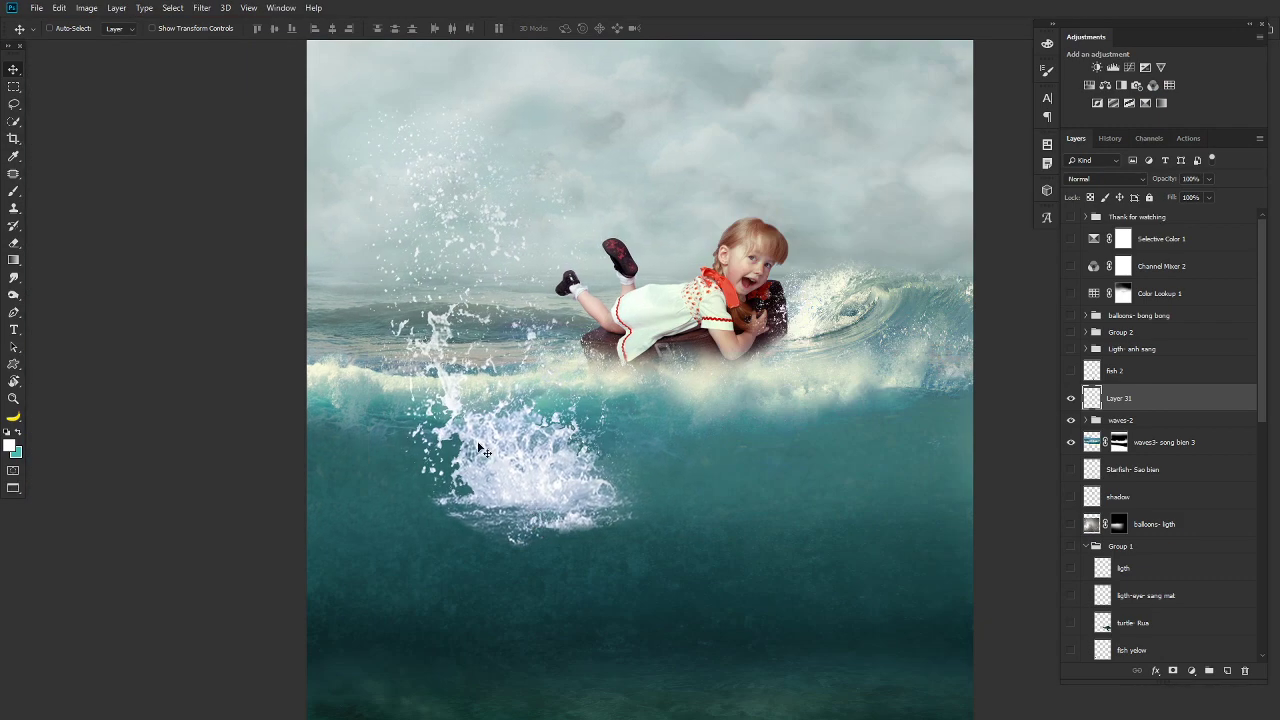
mouse_move(457, 420)
mouse_down()
mouse_move(715, 560)
mouse_move(745, 597)
mouse_up()
key(Delete)
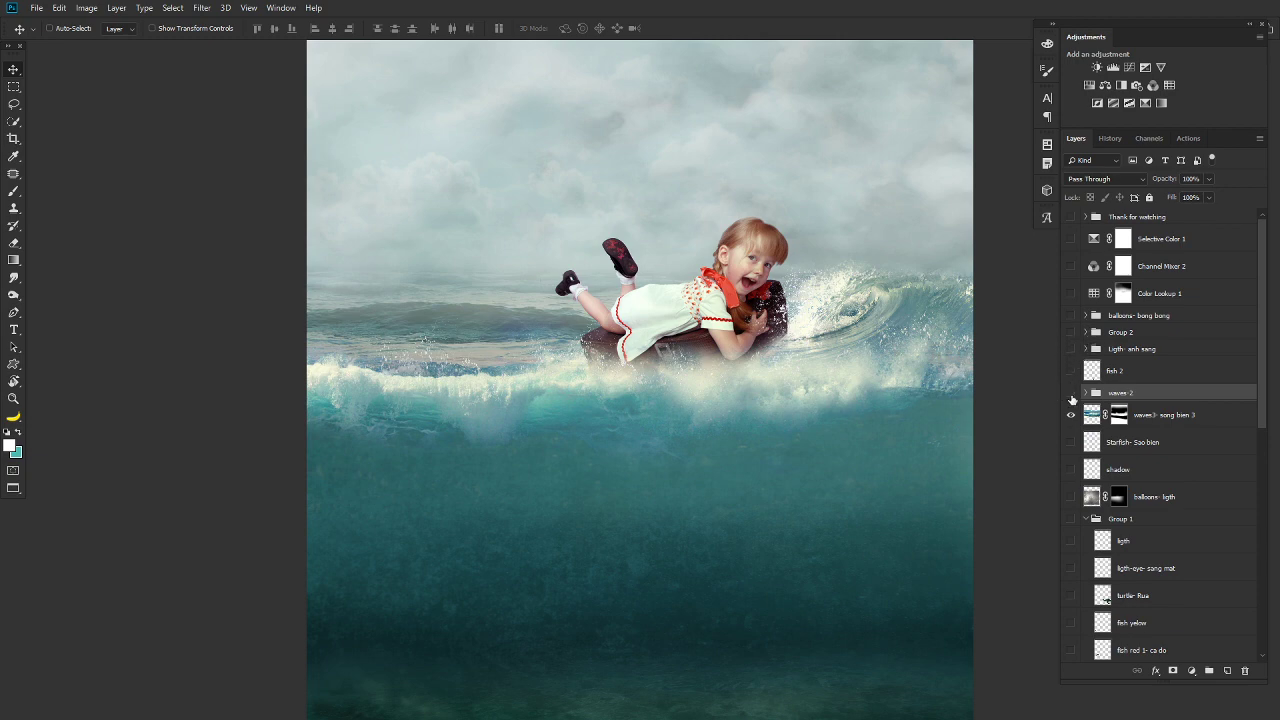
Keep waves-2 visible and turn on the water_splash_2 layer beneath the suitcase.
click(1071, 394)
click(1071, 394)
drag(1263, 345, 1262, 600)
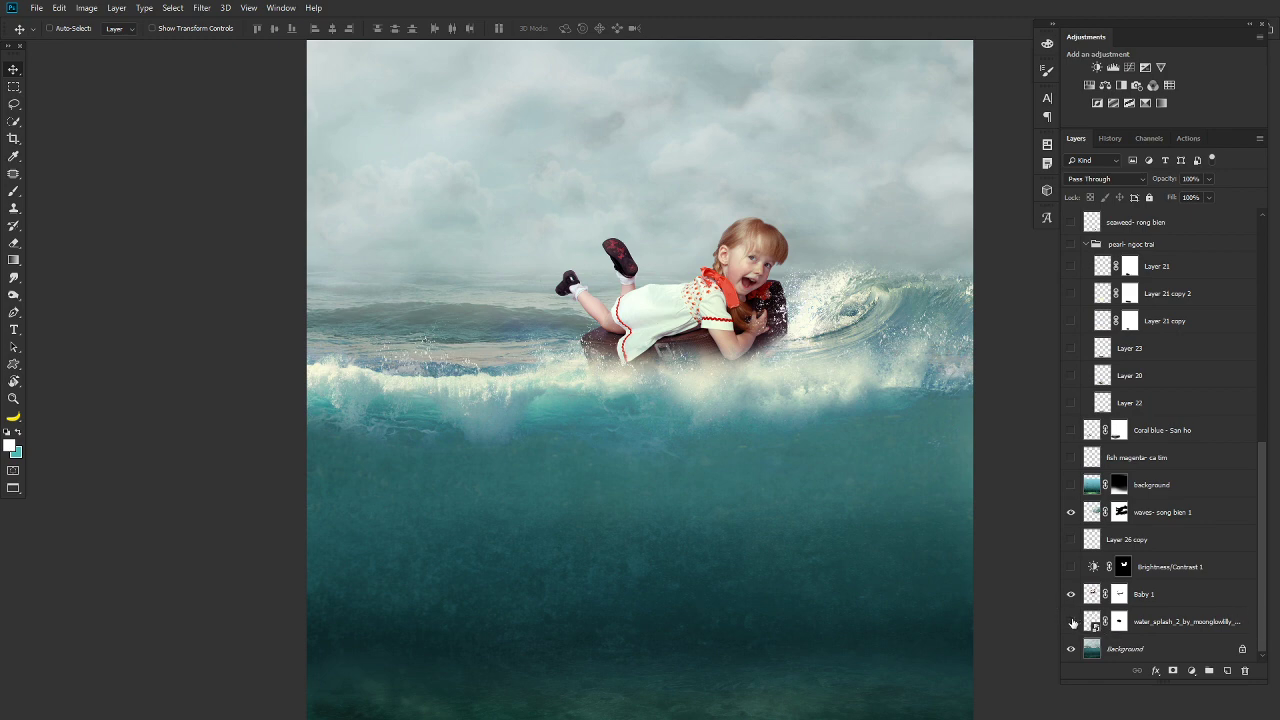
key(z)
drag(486, 186, 766, 468)
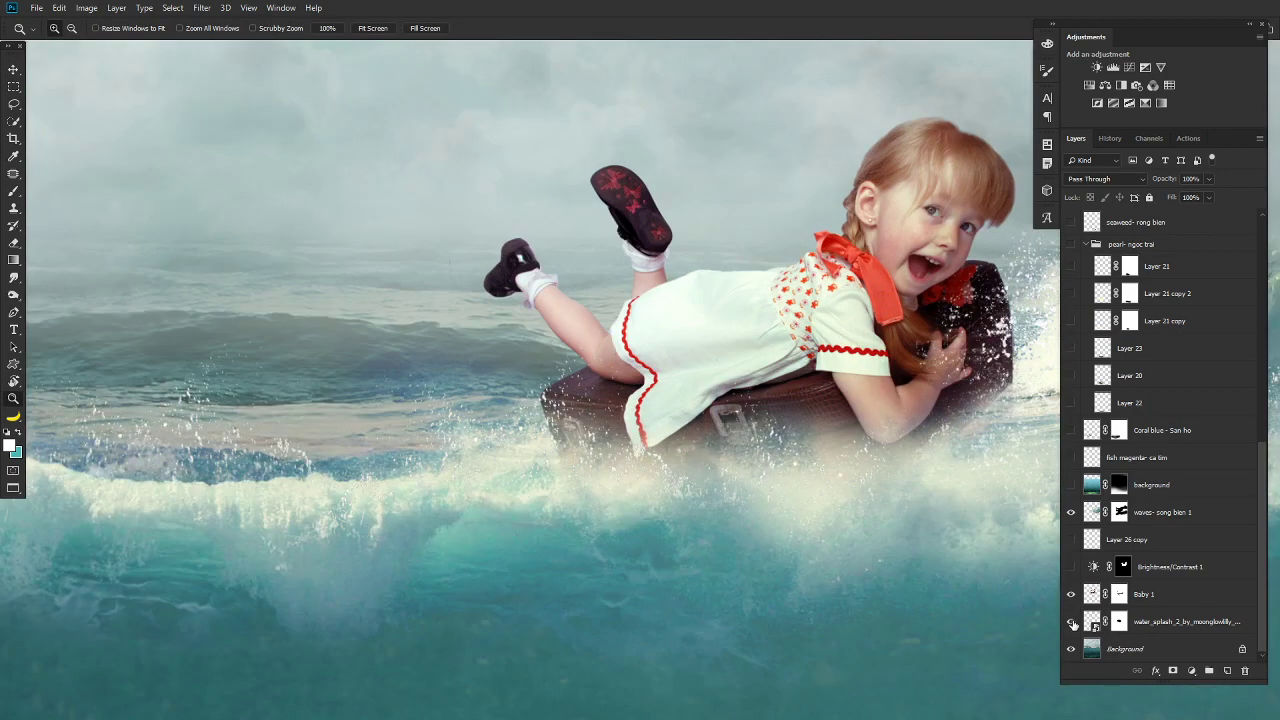
click(1071, 622)
click(1071, 622)
Fit the image, zoom and pan to frame the girl, and preview full screen.
key(ctrl+0)
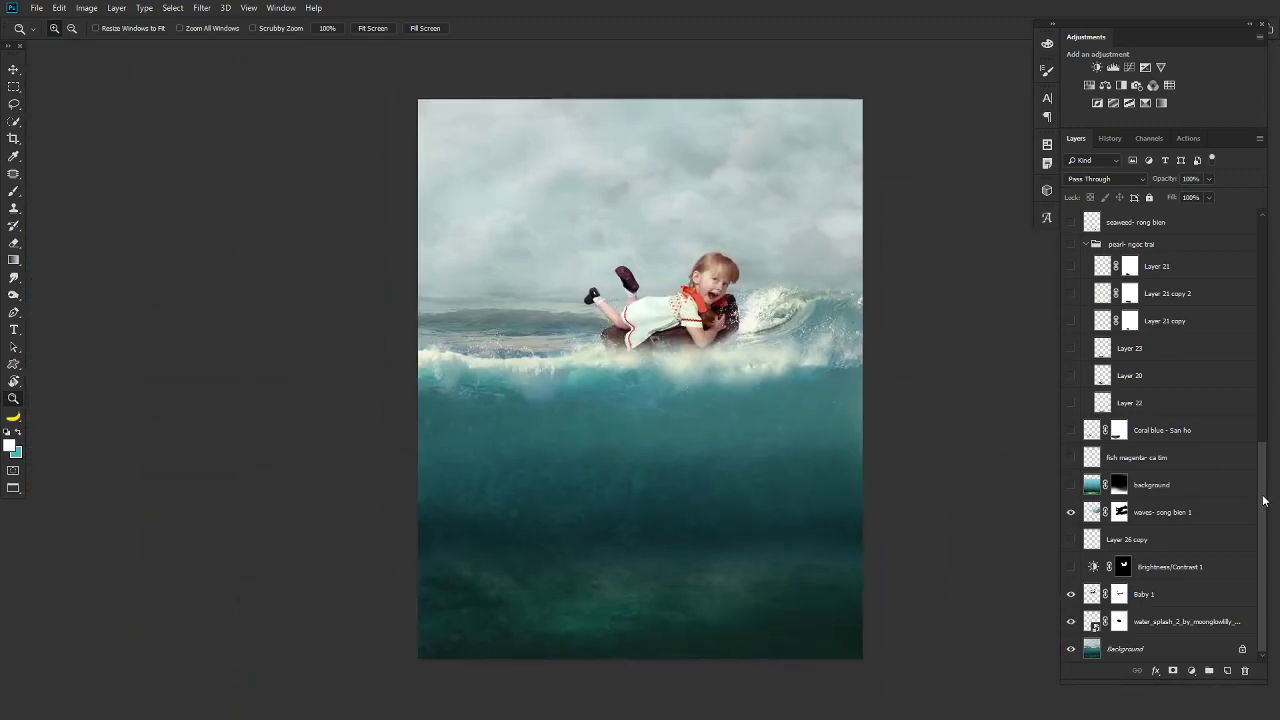
drag(1263, 500, 1269, 217)
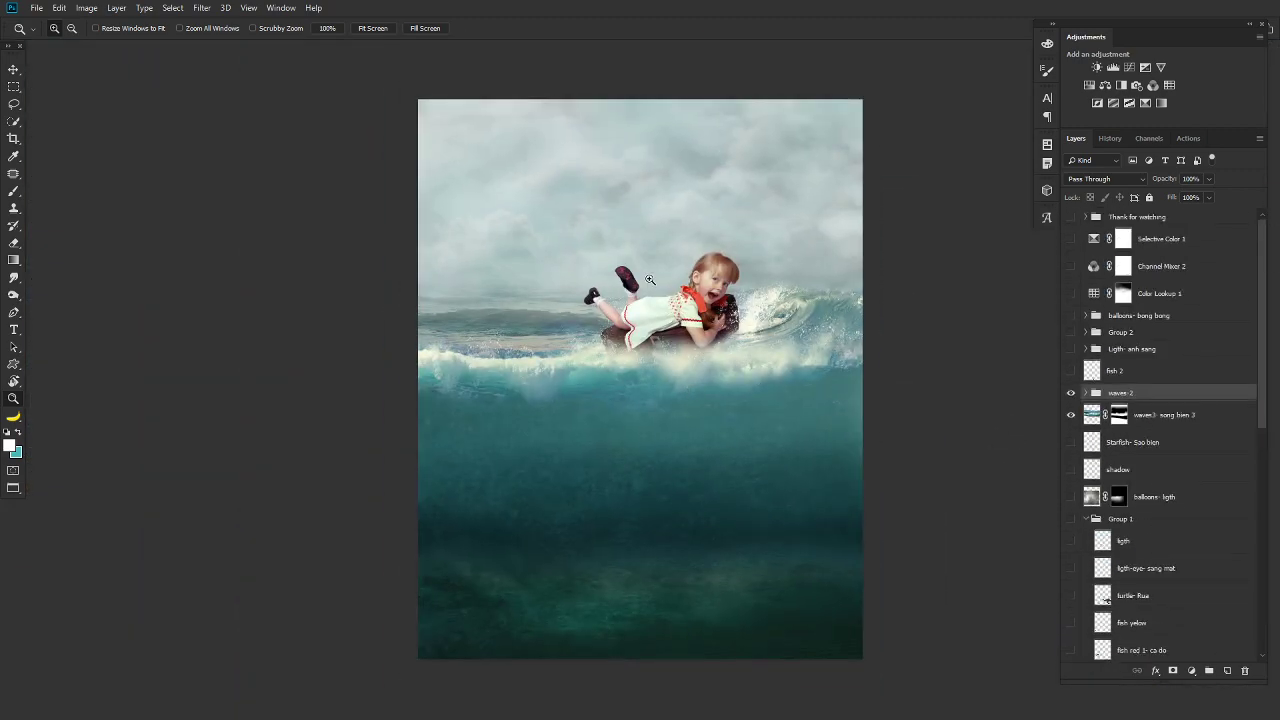
click(499, 121)
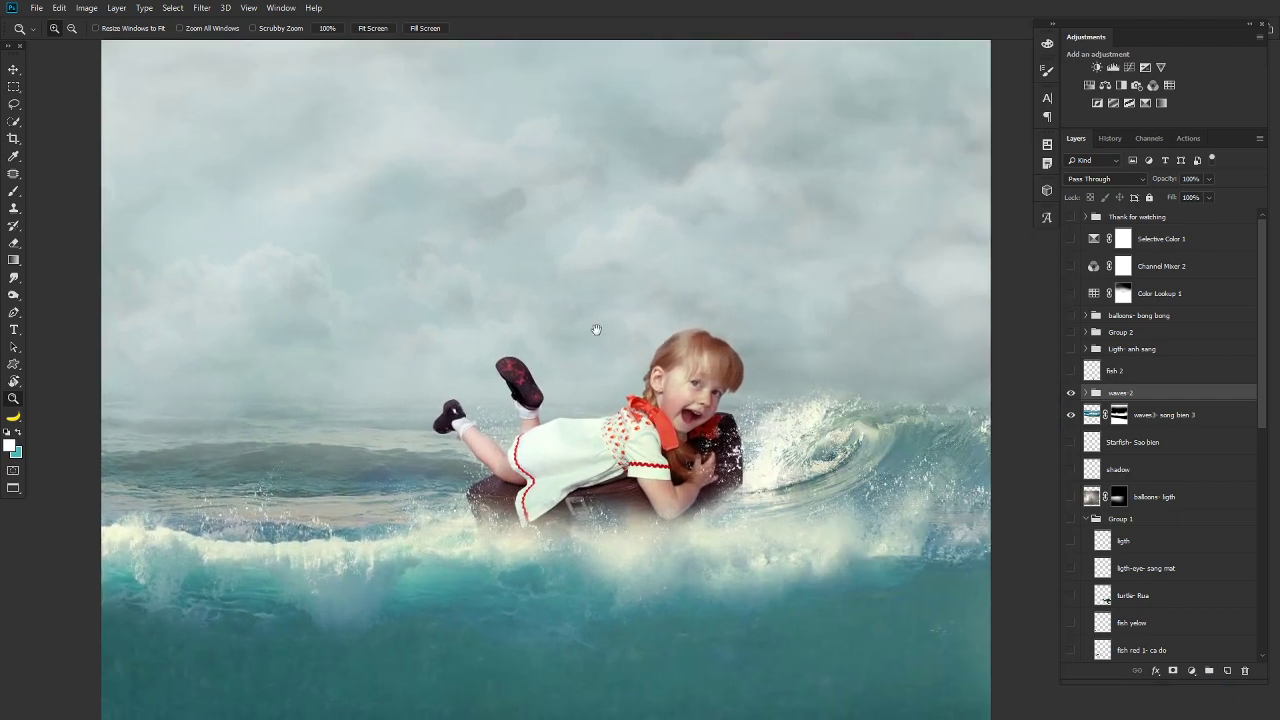
drag(594, 331, 654, 345)
key(f)
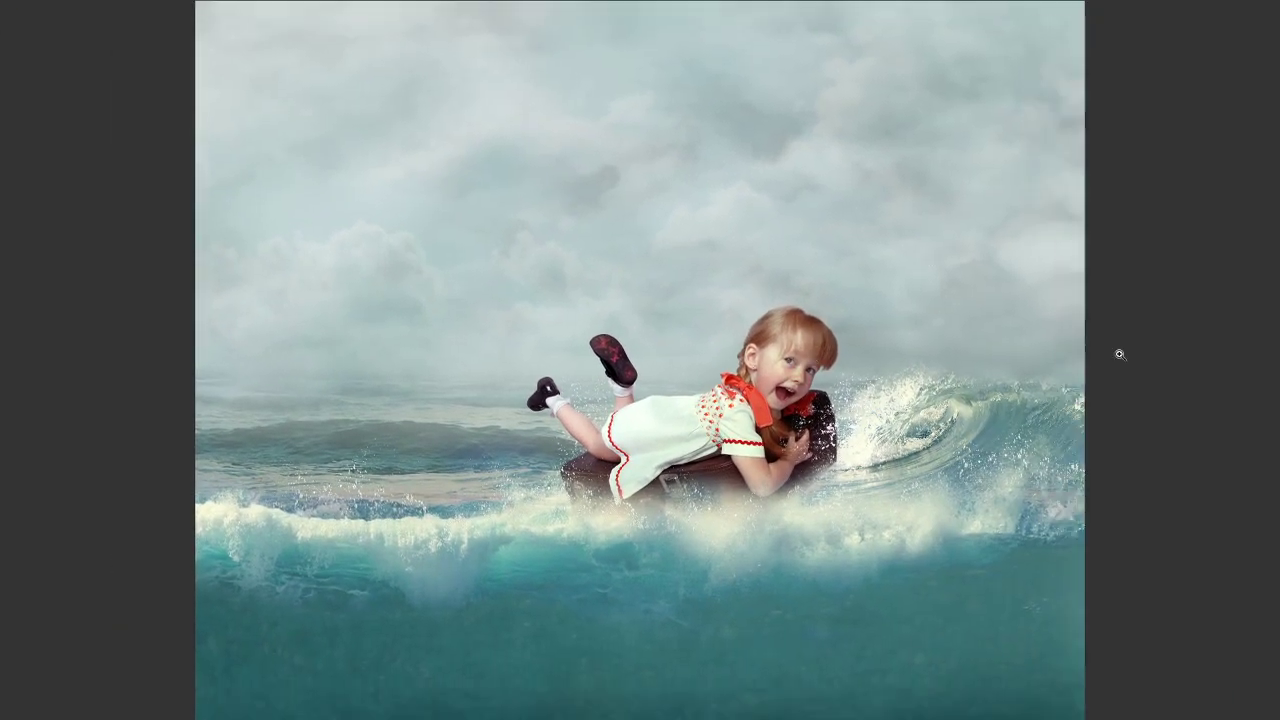
key(f)
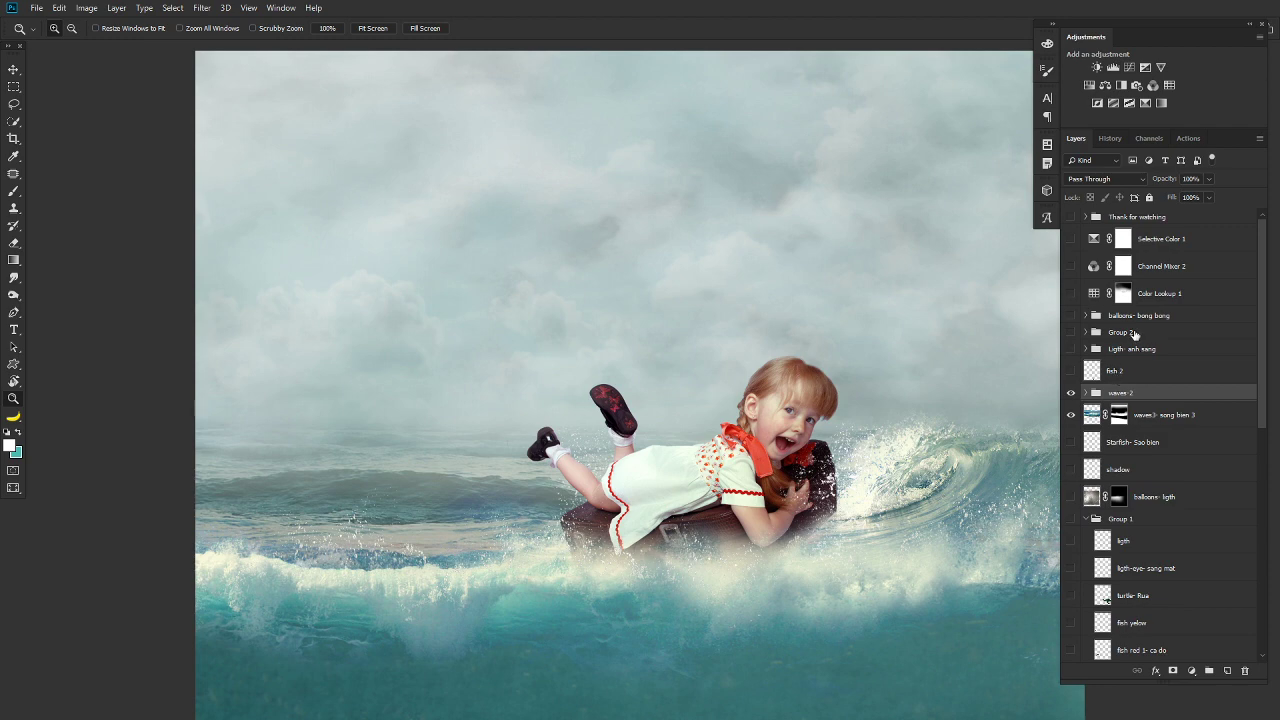
Show the Ligth- anh sang light group and compare its Layer 2 and Layer 2 copy rays.
click(1152, 350)
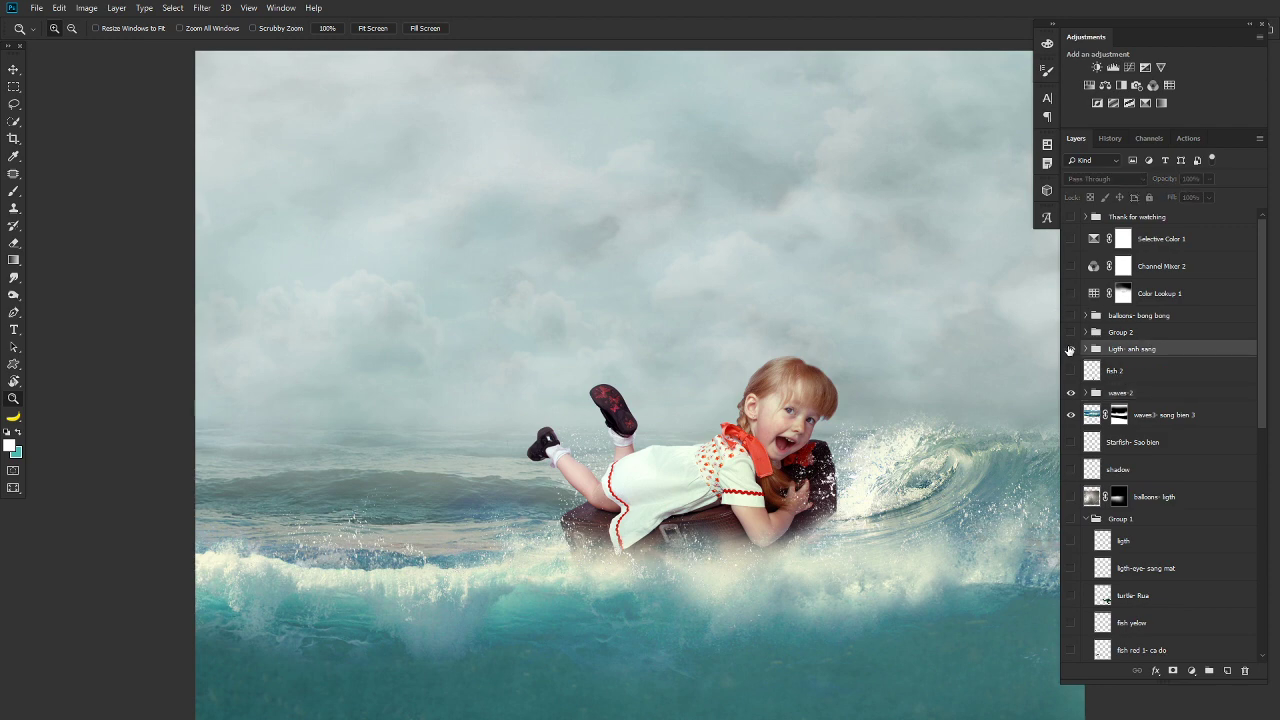
click(1070, 349)
click(1069, 349)
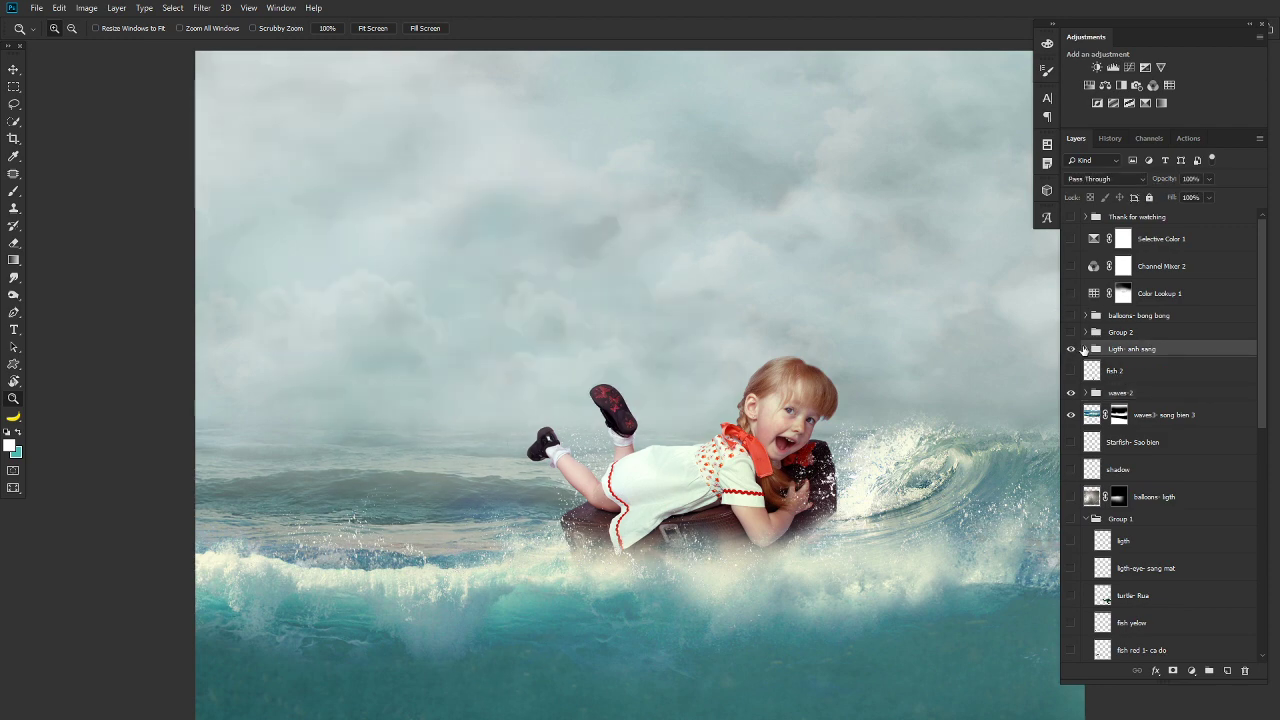
click(1069, 349)
click(1149, 398)
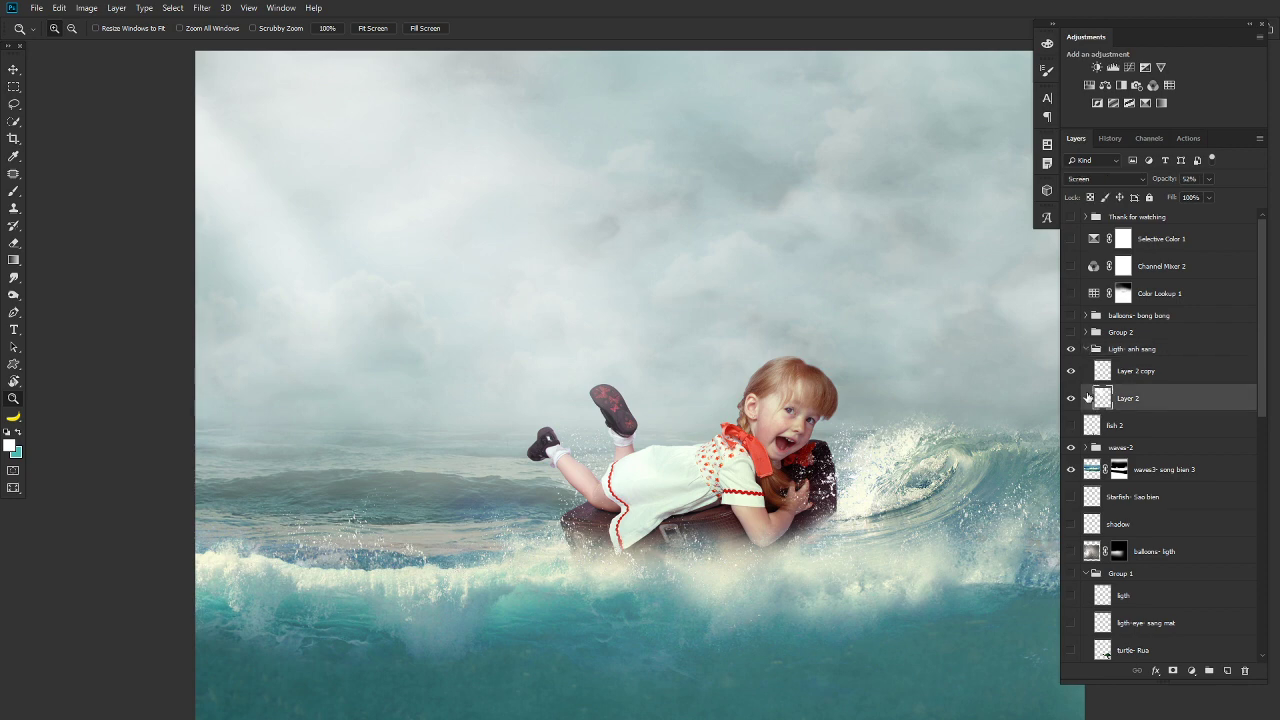
click(1070, 398)
click(1071, 371)
click(1071, 398)
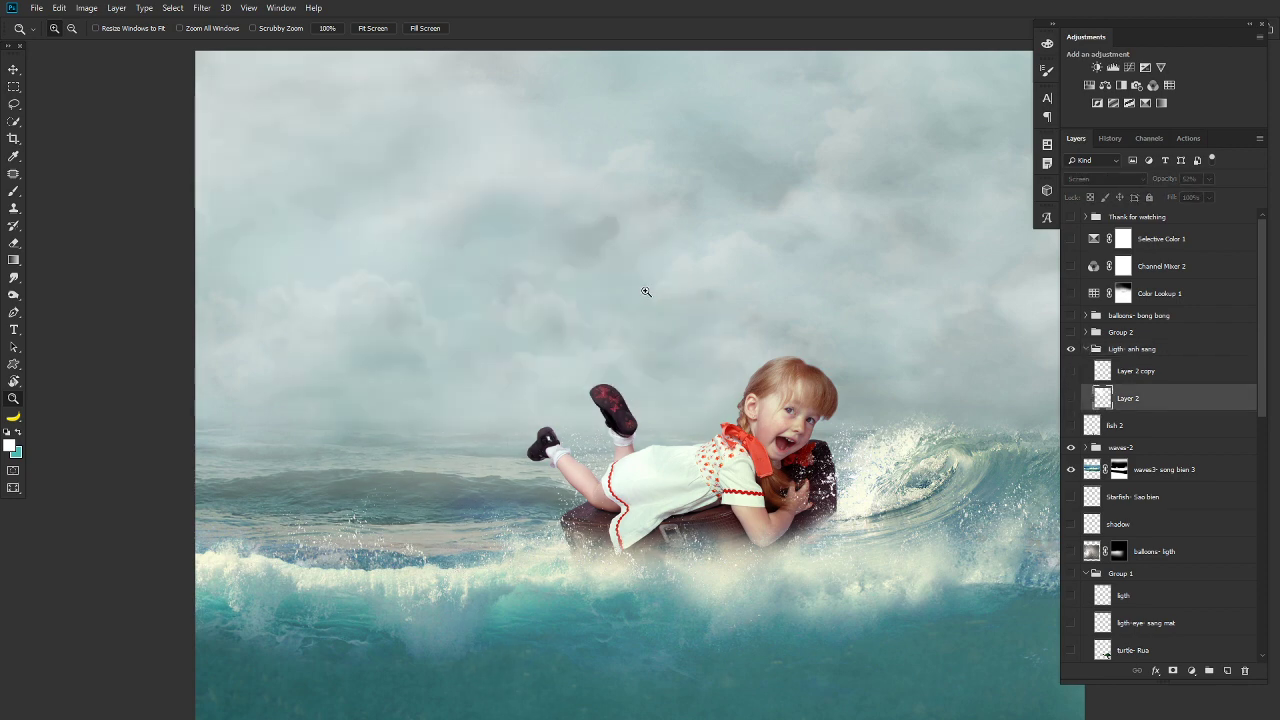
On a new layer, paint a white light beam with a 369 px brush.
click(1225, 673)
key(b)
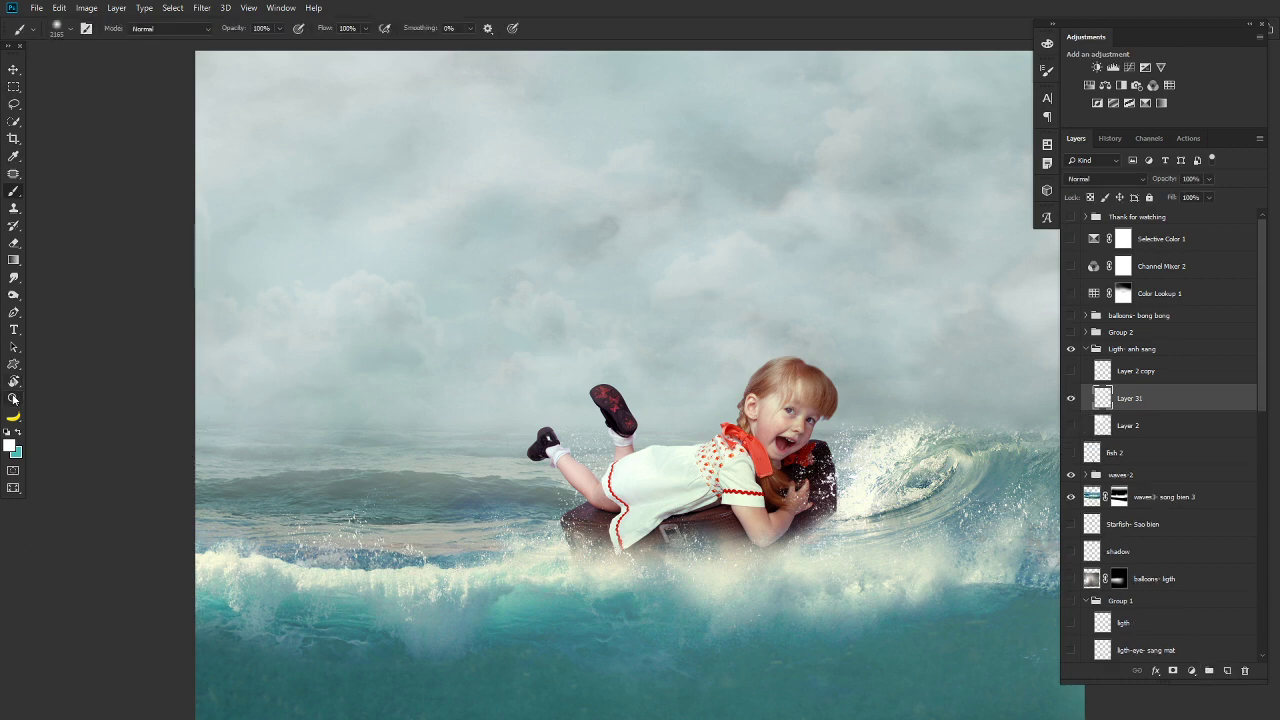
right_click(581, 291)
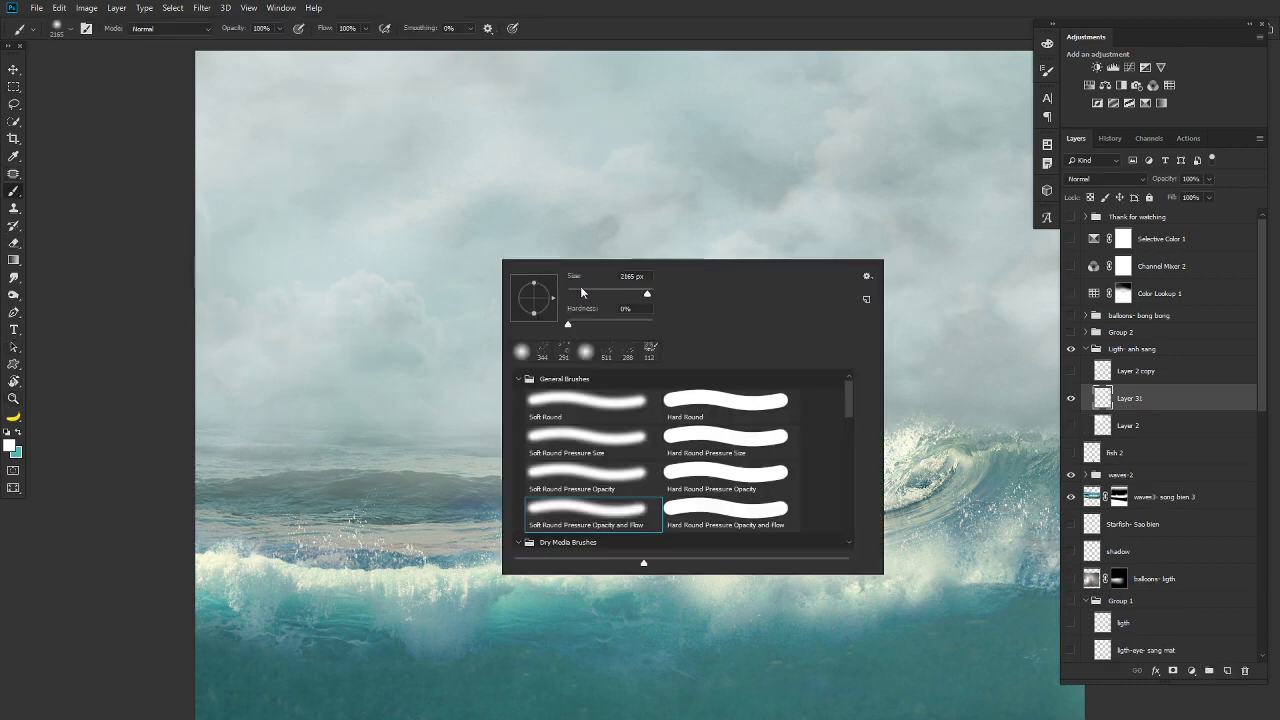
drag(636, 294, 638, 294)
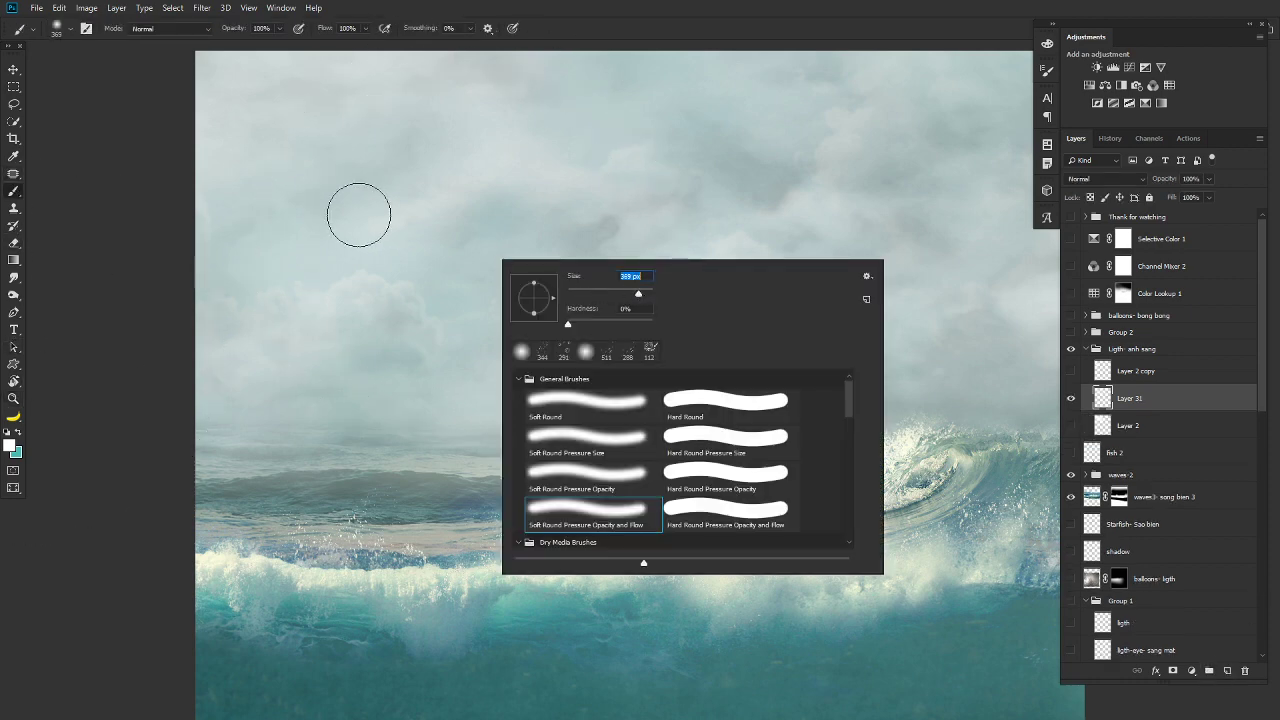
alt+click(1002, 240)
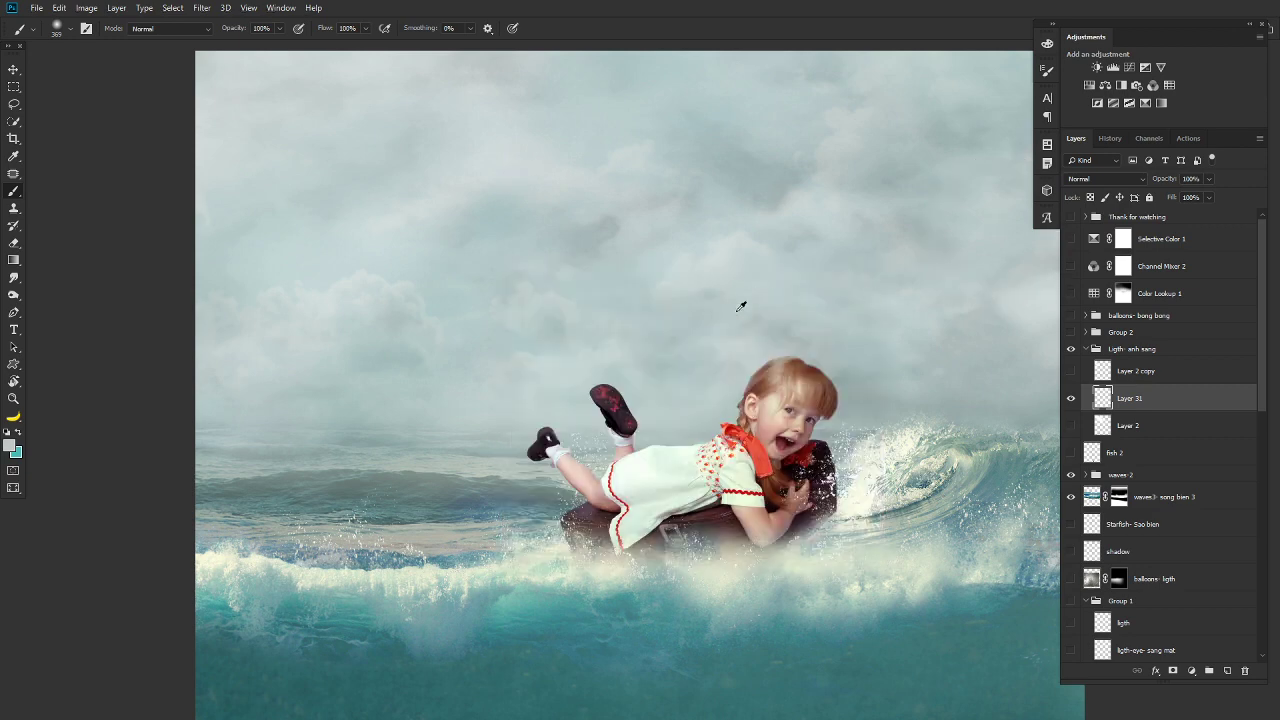
alt+click(630, 467)
click(366, 160)
shift+click(474, 341)
Repaint a straight beam from the top-left sky to the girl's foot and lower its opacity.
right_click(594, 187)
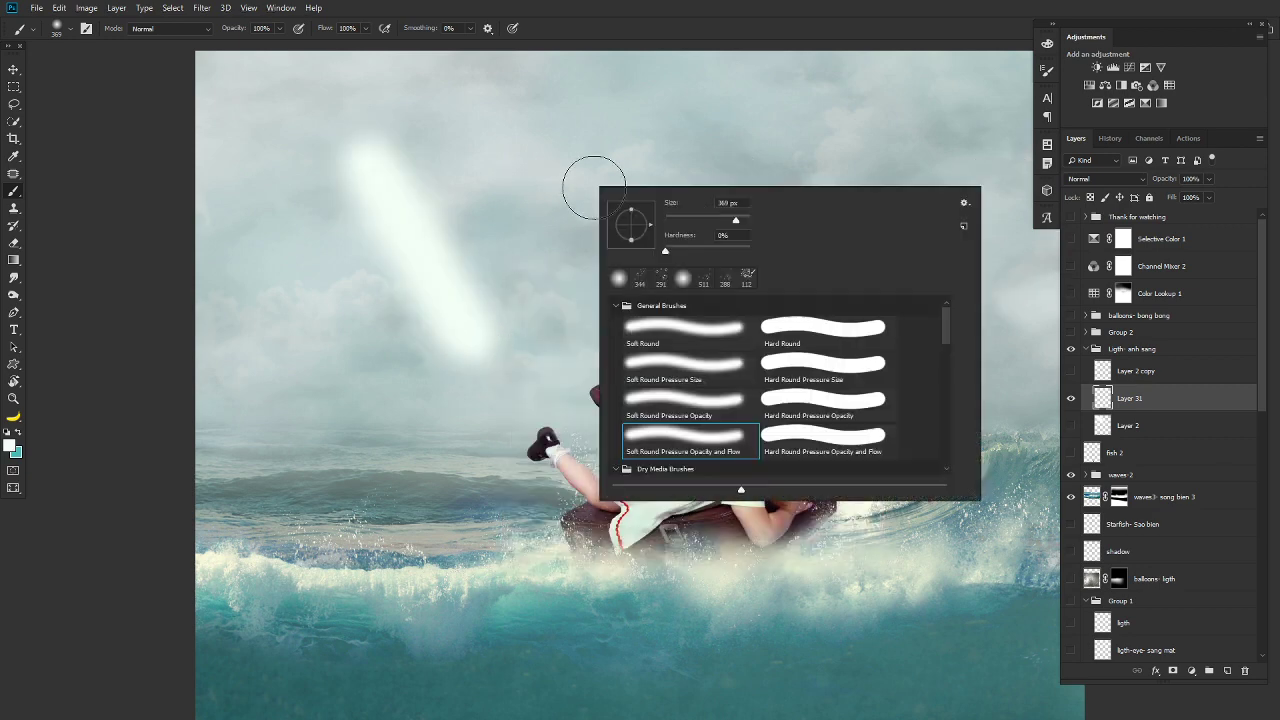
drag(738, 226, 736, 226)
key(Return)
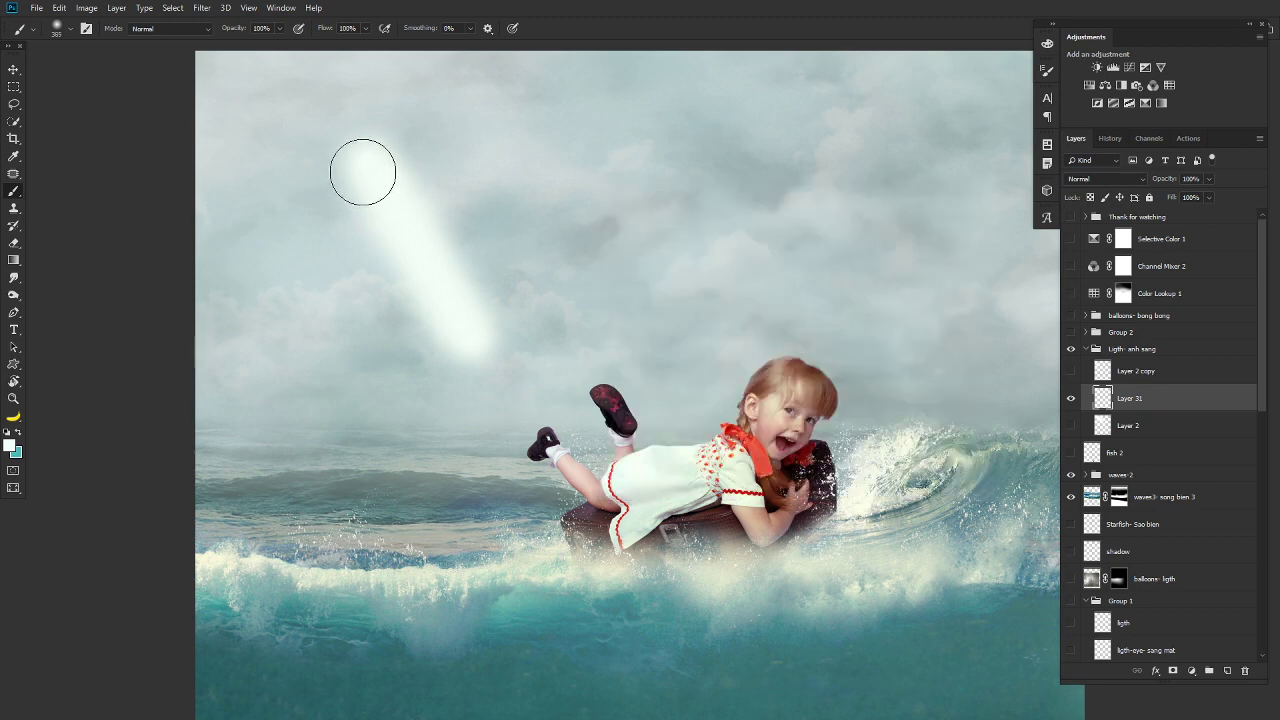
right_click(390, 160)
drag(531, 199, 545, 199)
key(Return)
key(ctrl+z)
click(335, 125)
shift+click(520, 378)
key(ctrl+z)
click(314, 106)
shift+click(531, 423)
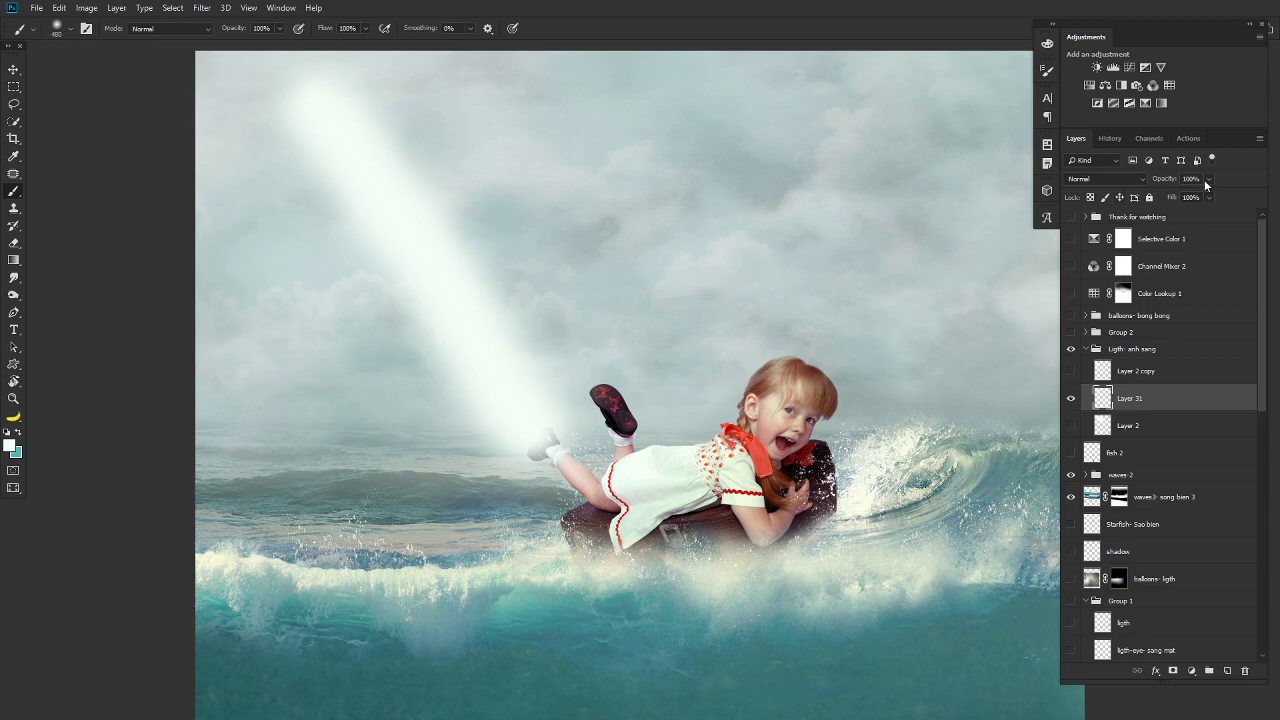
drag(1159, 200, 1180, 196)
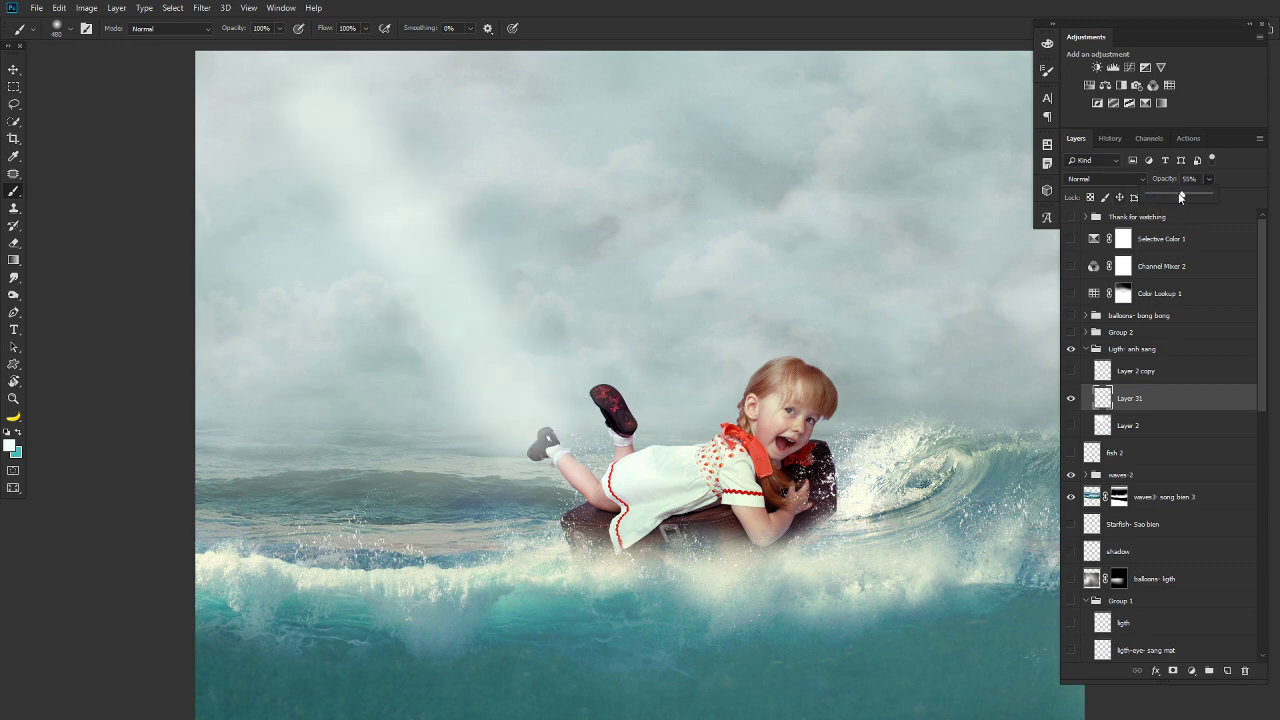
Delete the painted beam layer and turn Layer 2 copy and Layer 2 back on.
click(1071, 398)
key(Delete)
click(1071, 371)
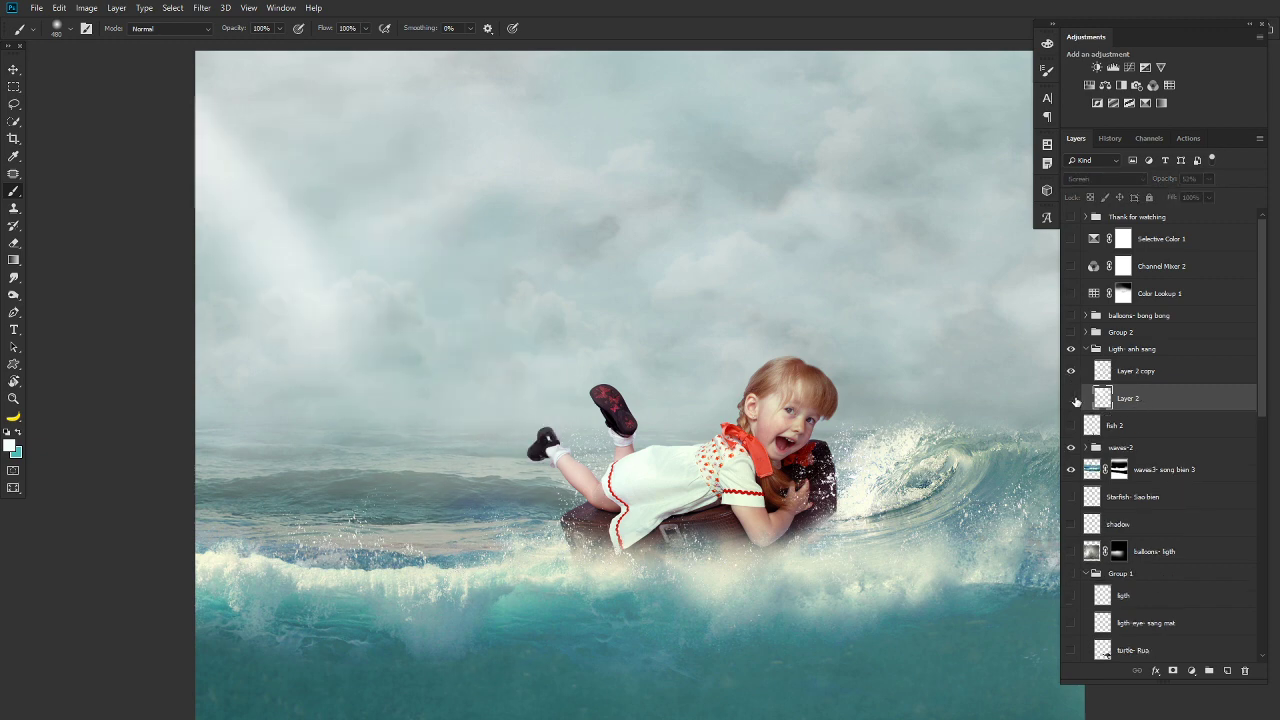
click(1071, 398)
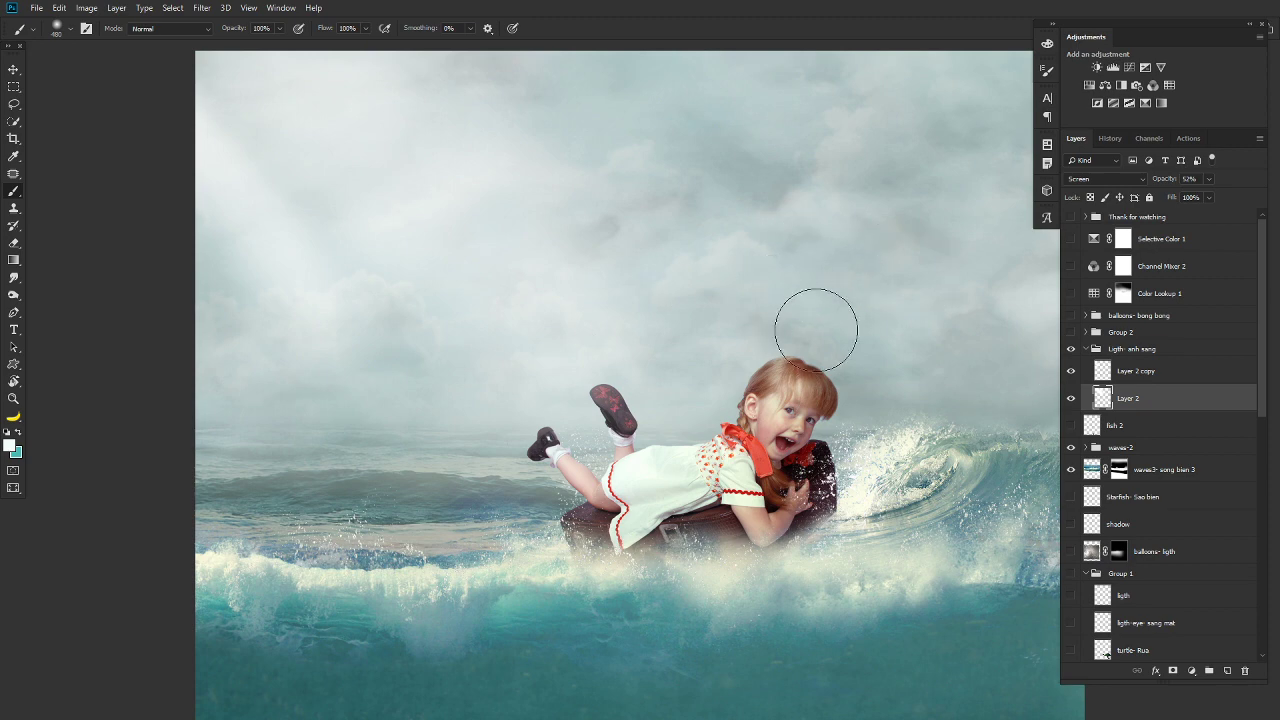
Show the Group 2 seagulls with the Ebene 0 seagull hidden.
key(z)
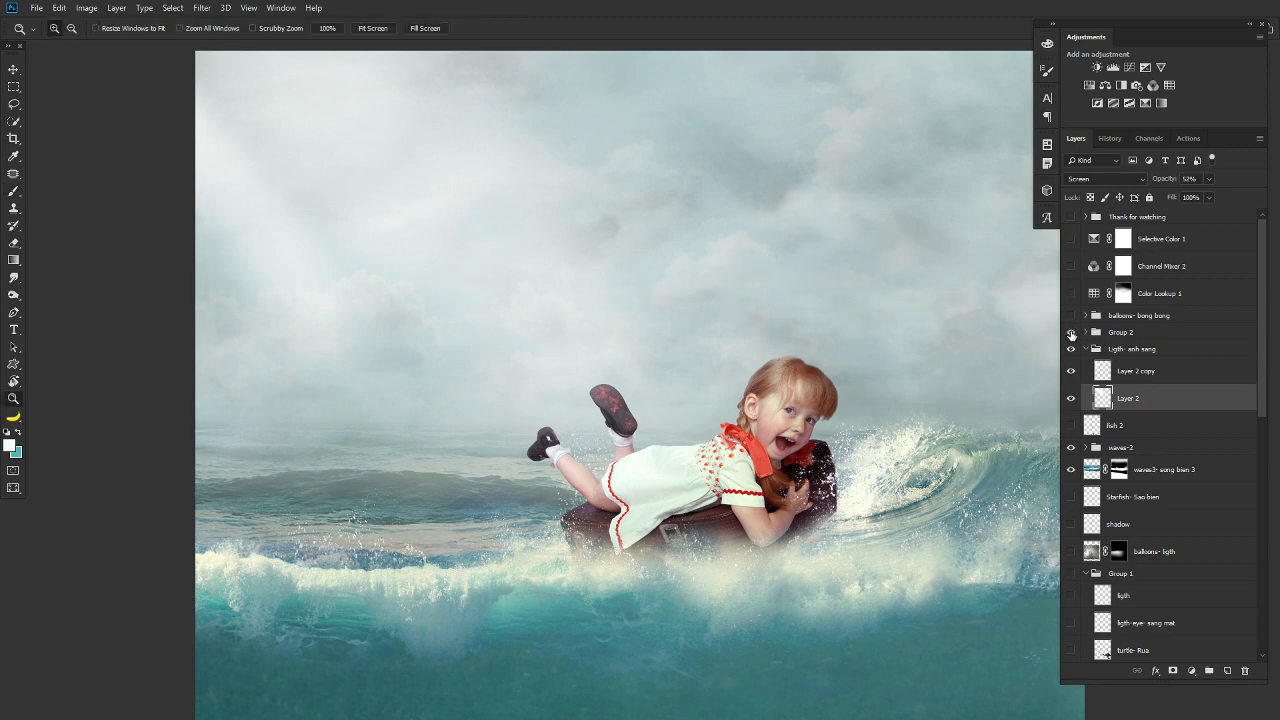
click(1071, 332)
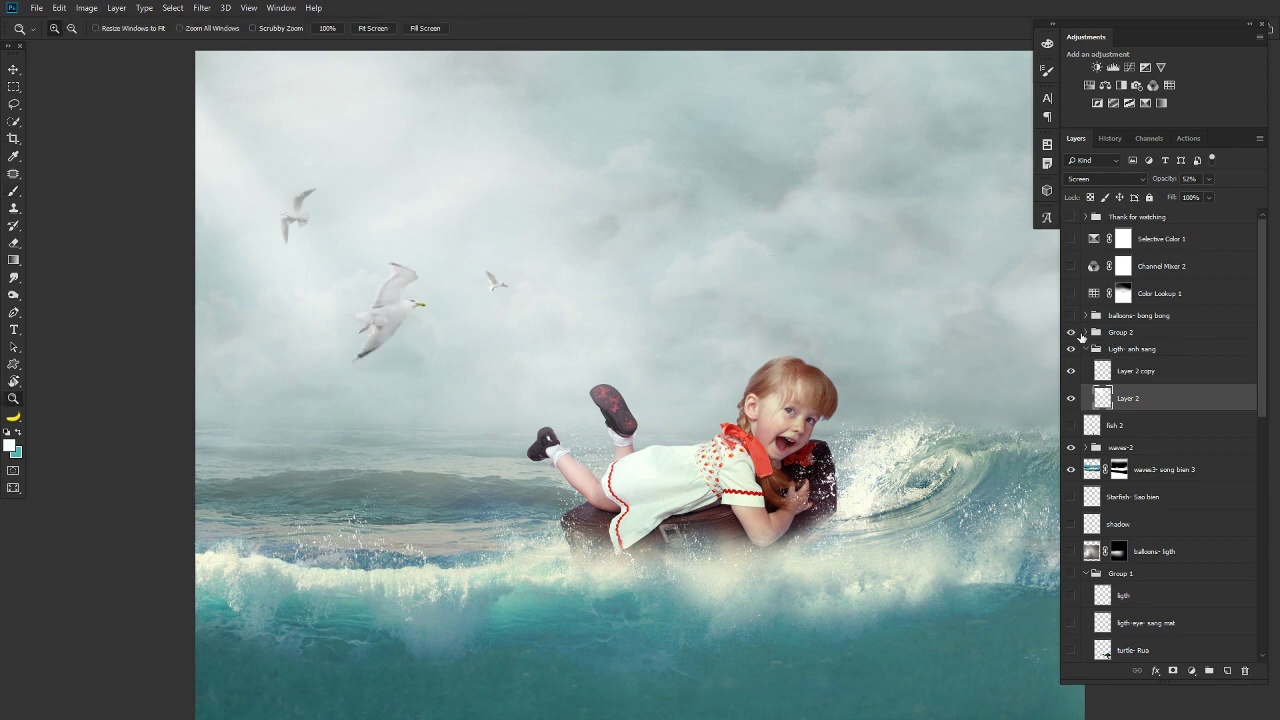
click(1086, 332)
click(1071, 354)
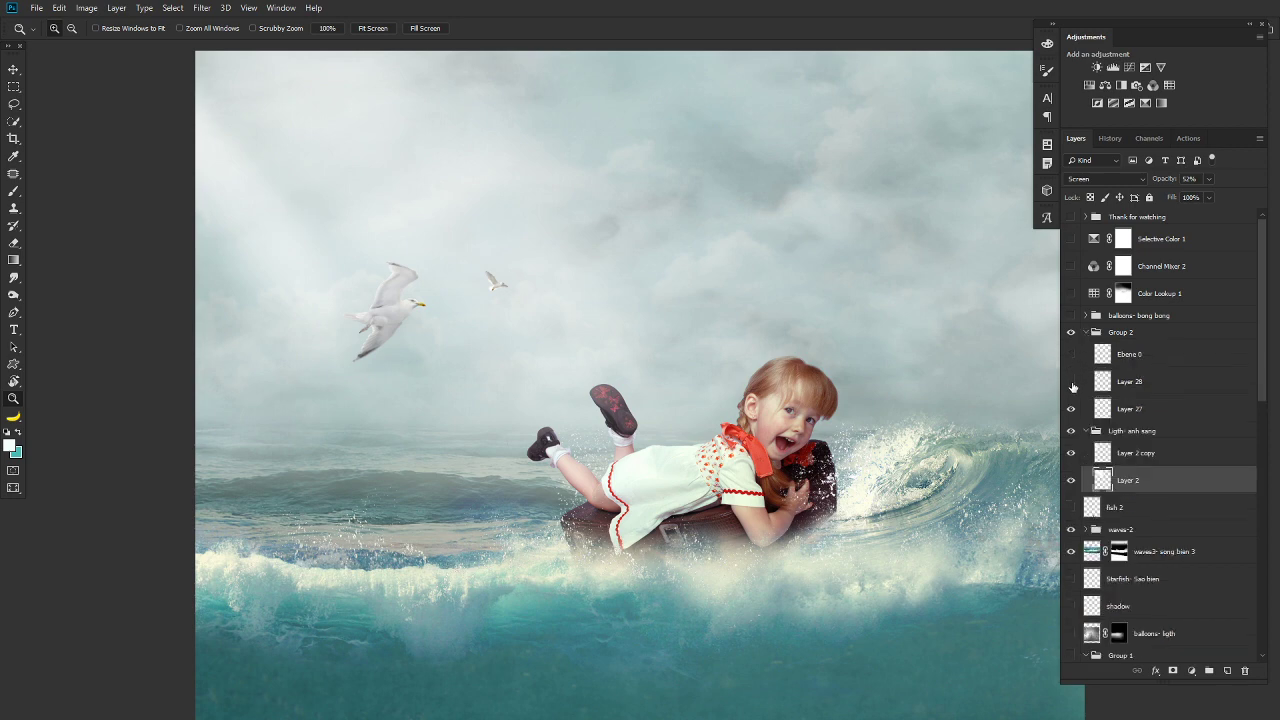
click(1071, 382)
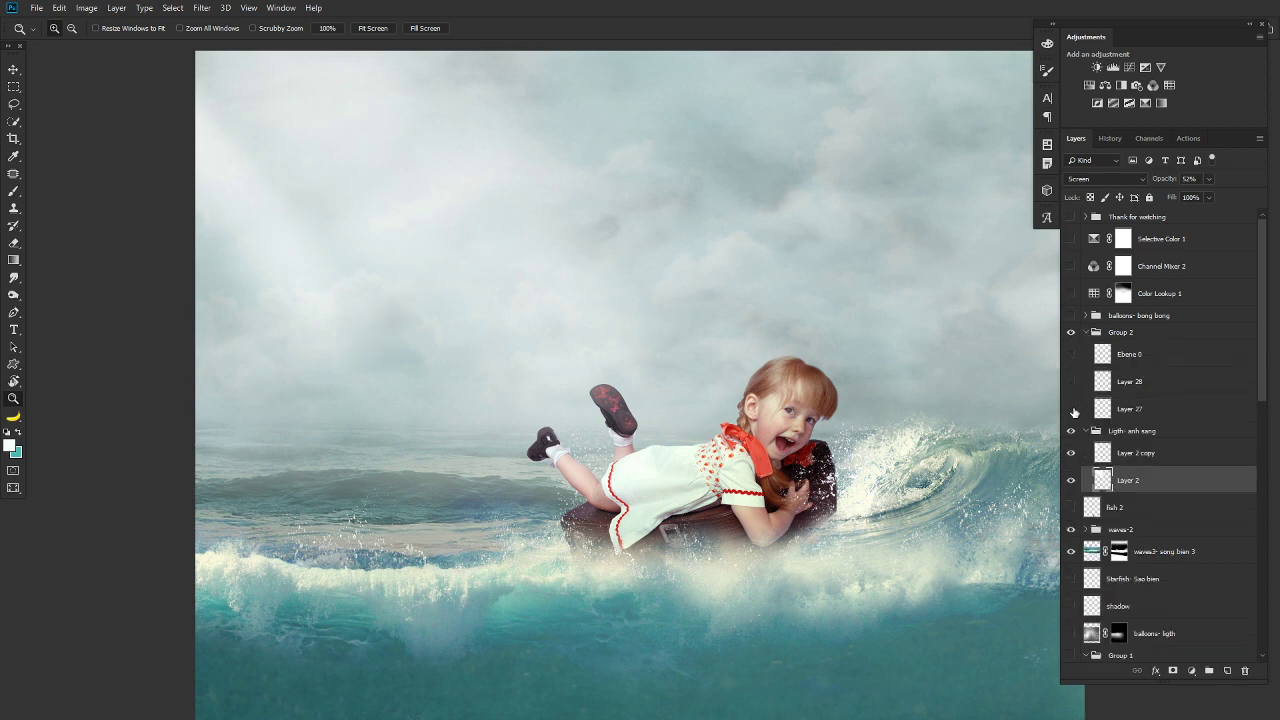
click(1071, 382)
Close the extra PNG documents and open seagull_by_ravenslane in a floating window.
key(f)
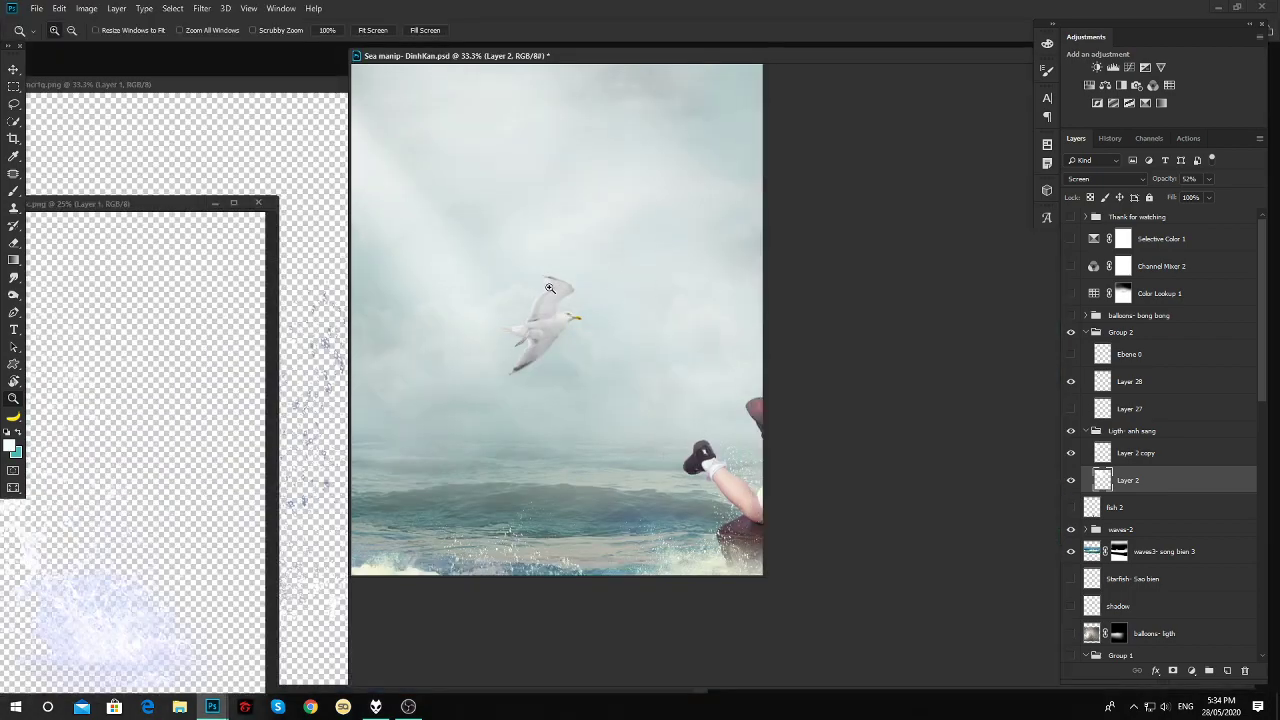
click(258, 207)
click(258, 204)
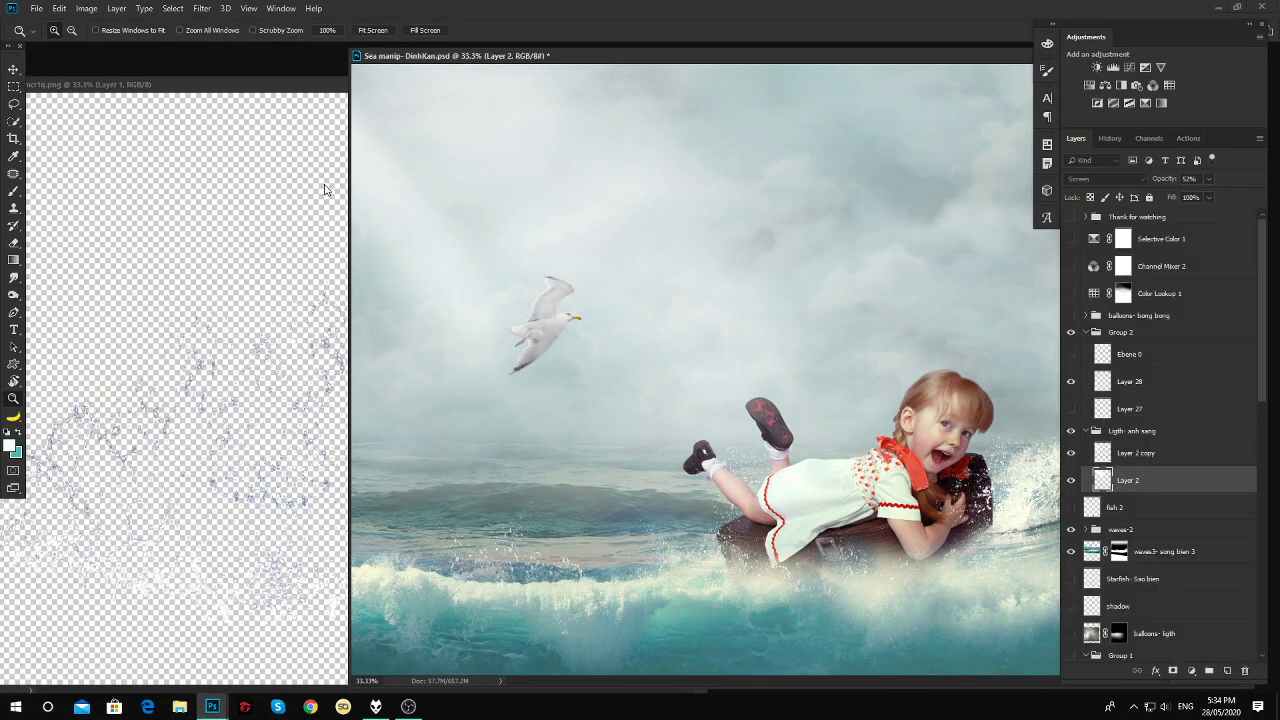
click(678, 110)
key(ctrl+o)
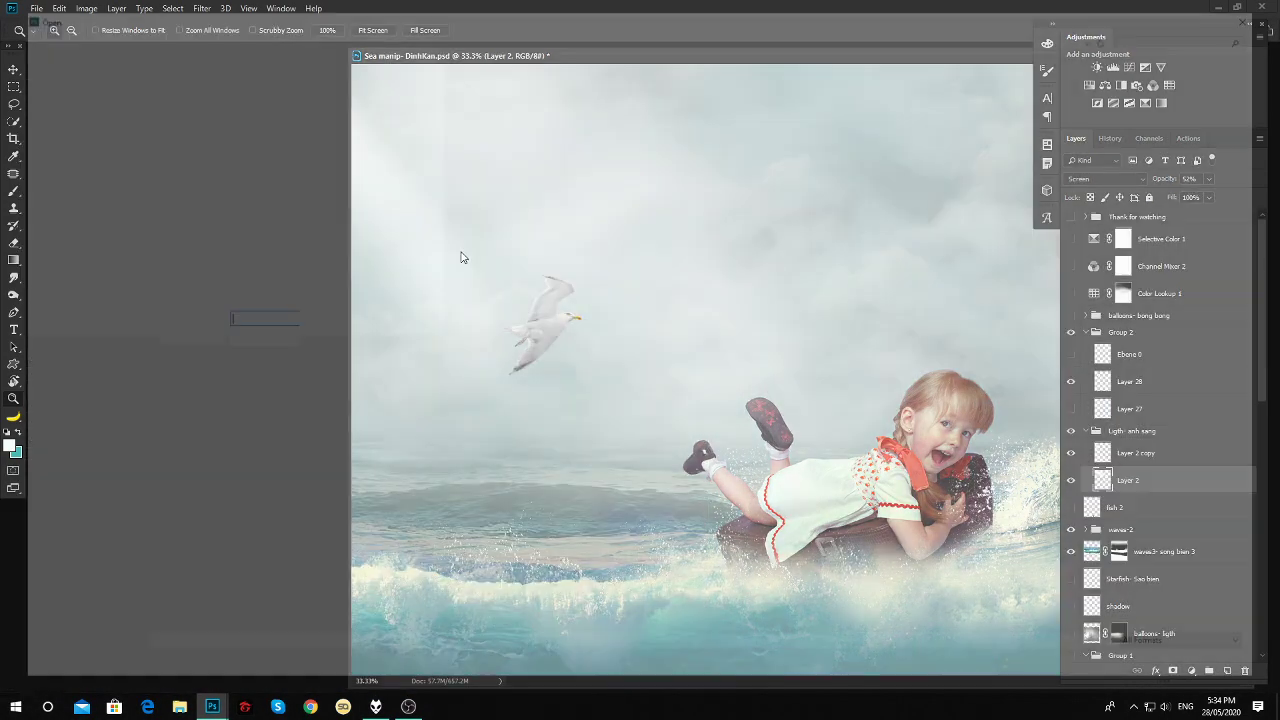
scroll(296, 378, down, 2)
double_click(296, 373)
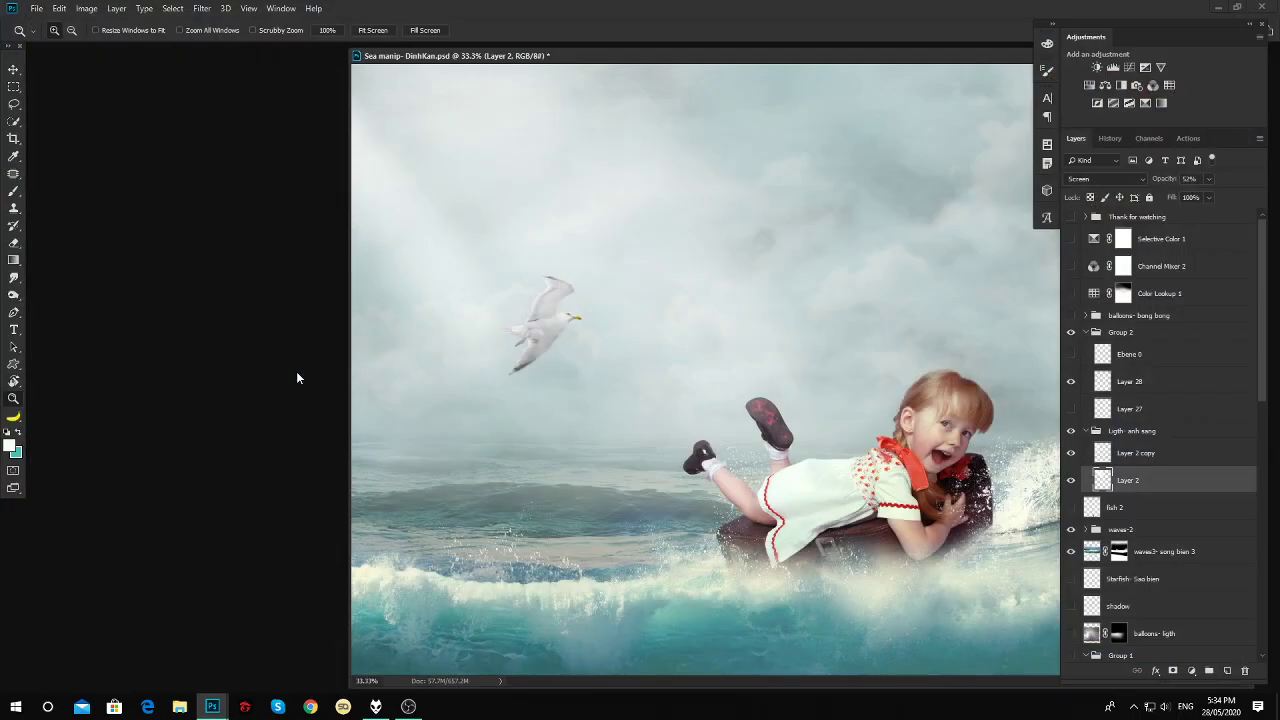
mouse_move(588, 74)
mouse_down()
mouse_move(416, 140)
mouse_move(273, 118)
mouse_move(789, 82)
mouse_up()
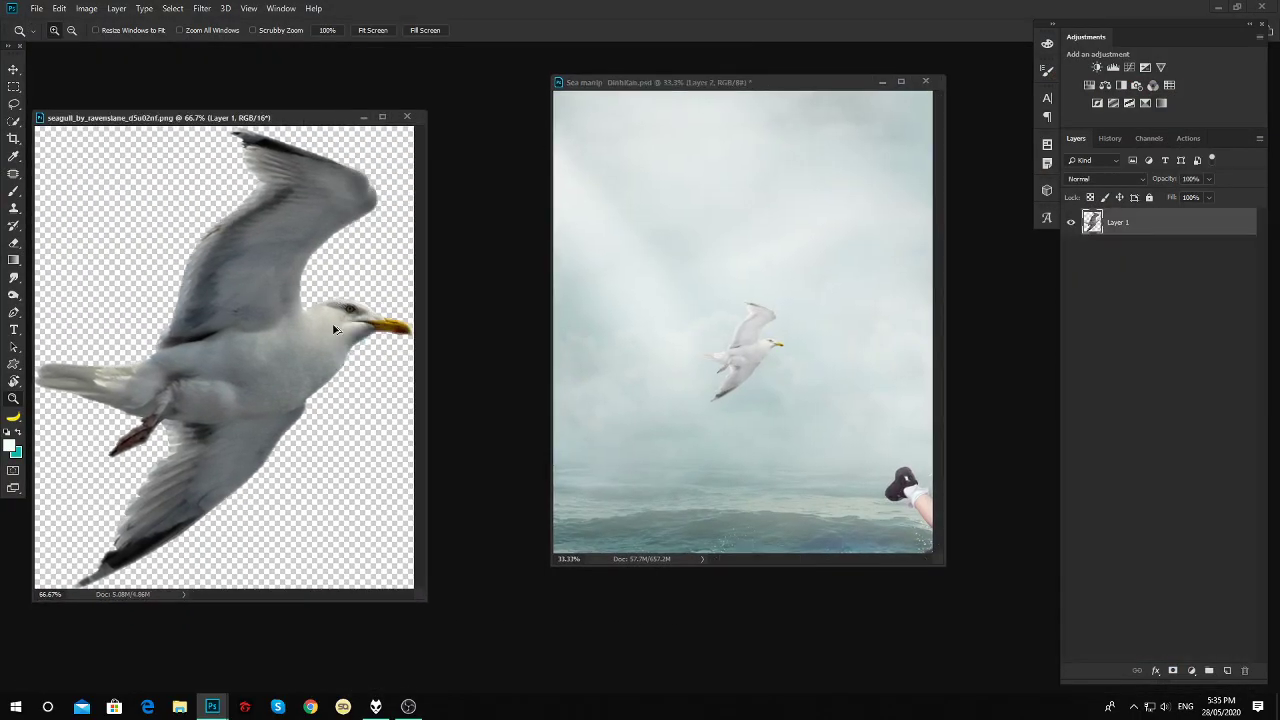
Brighten the seagull image with a Curves lift and a Levels midtone boost.
key(ctrl+m)
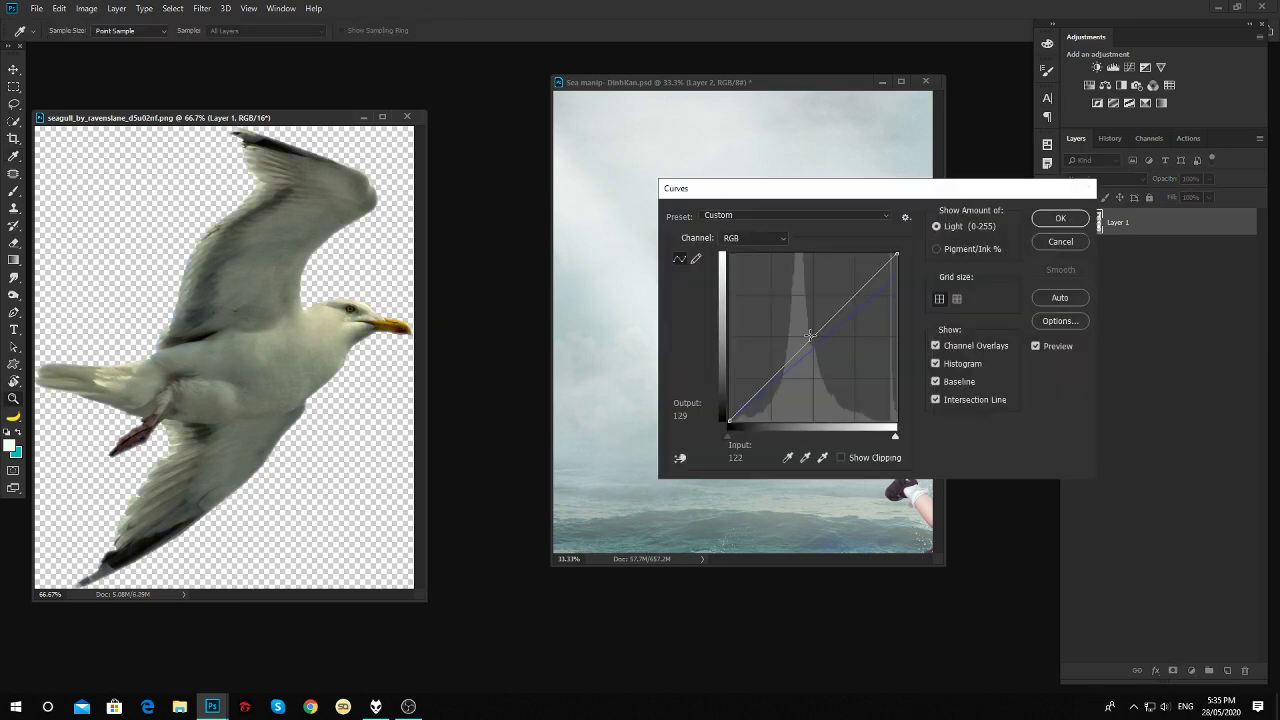
key(Escape)
key(ctrl+m)
click(776, 338)
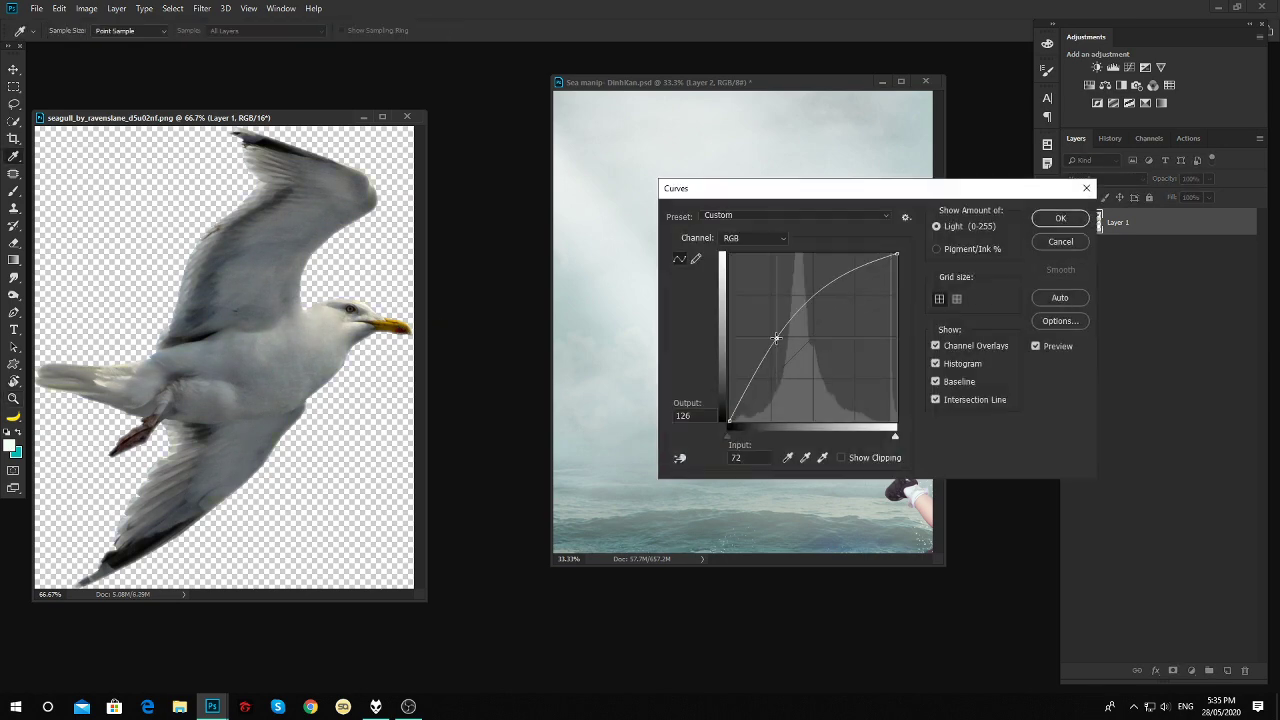
key(Return)
key(z)
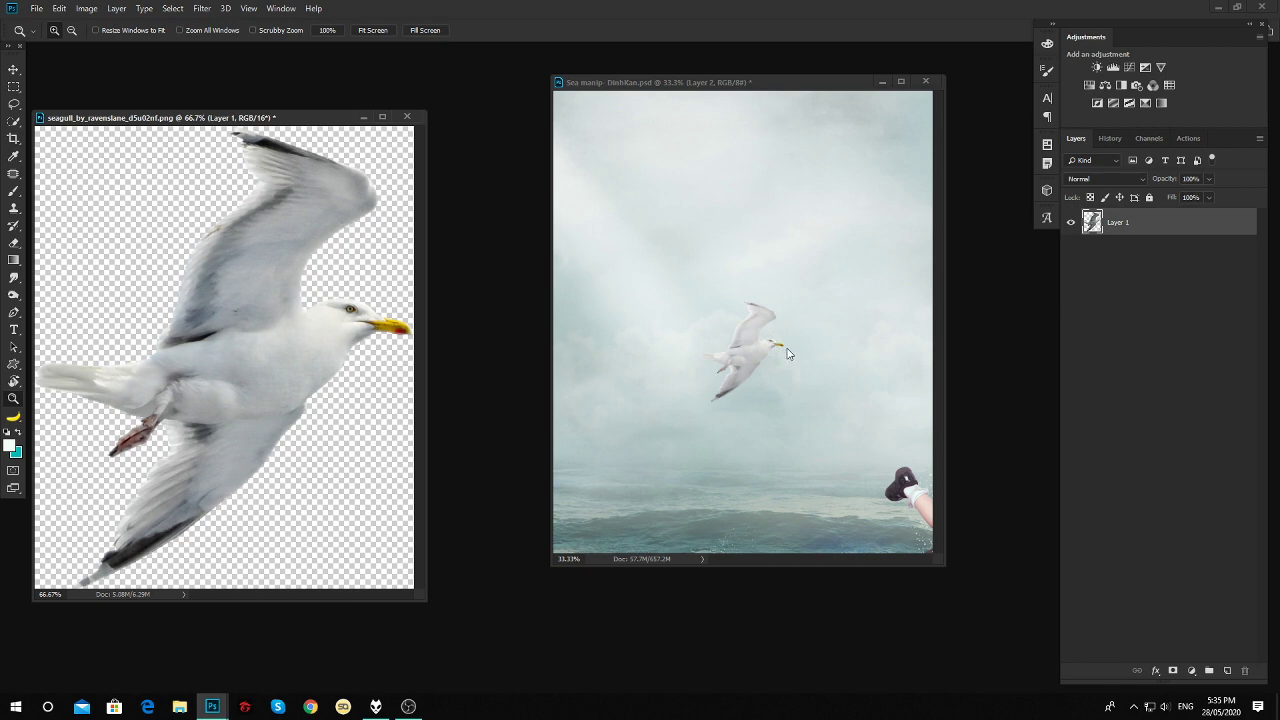
key(ctrl+l)
drag(594, 285, 578, 286)
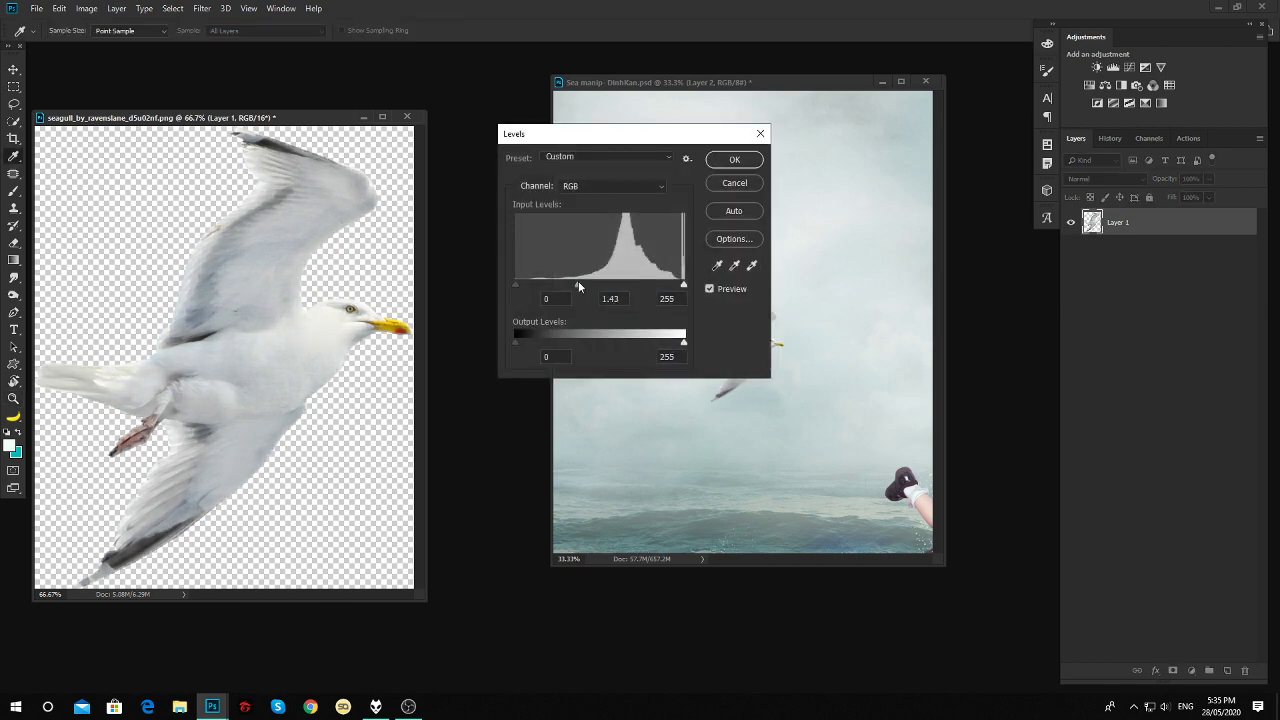
key(Return)
key(z)
Drag the brightened seagull into Sea manip as a new layer, then delete it.
key(v)
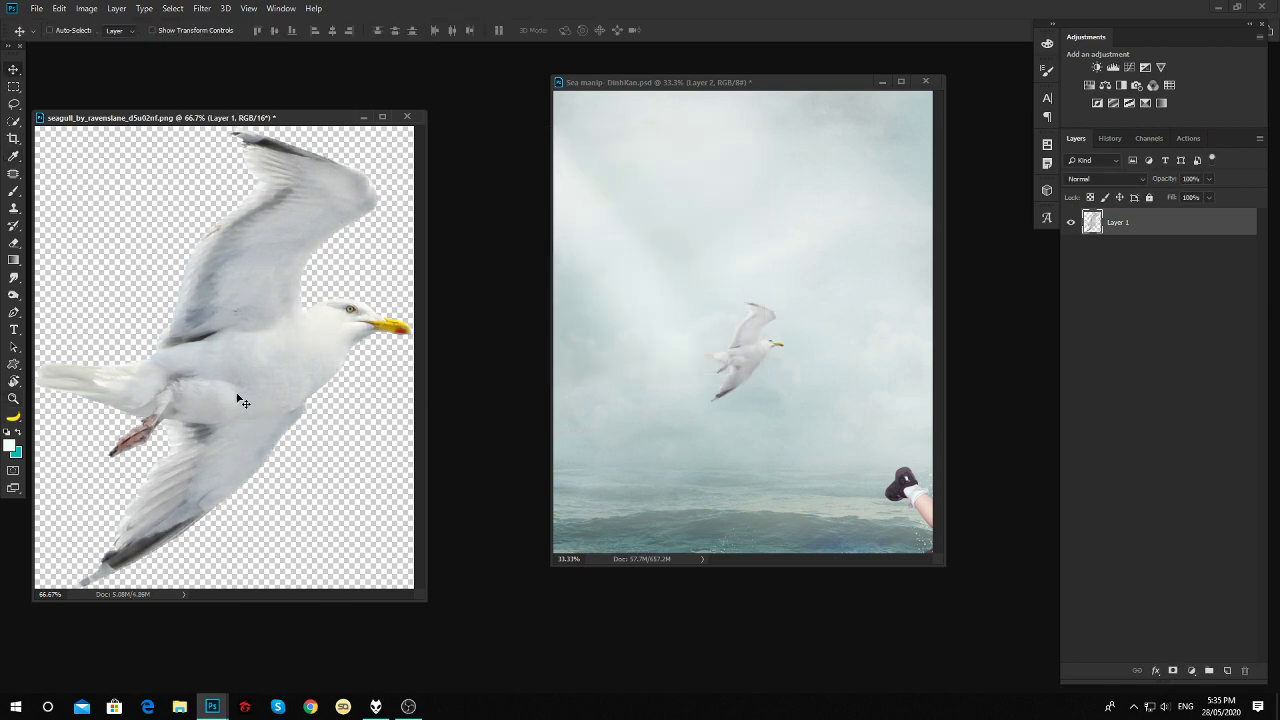
mouse_move(243, 400)
mouse_down()
mouse_move(703, 372)
mouse_move(703, 334)
mouse_up()
click(623, 272)
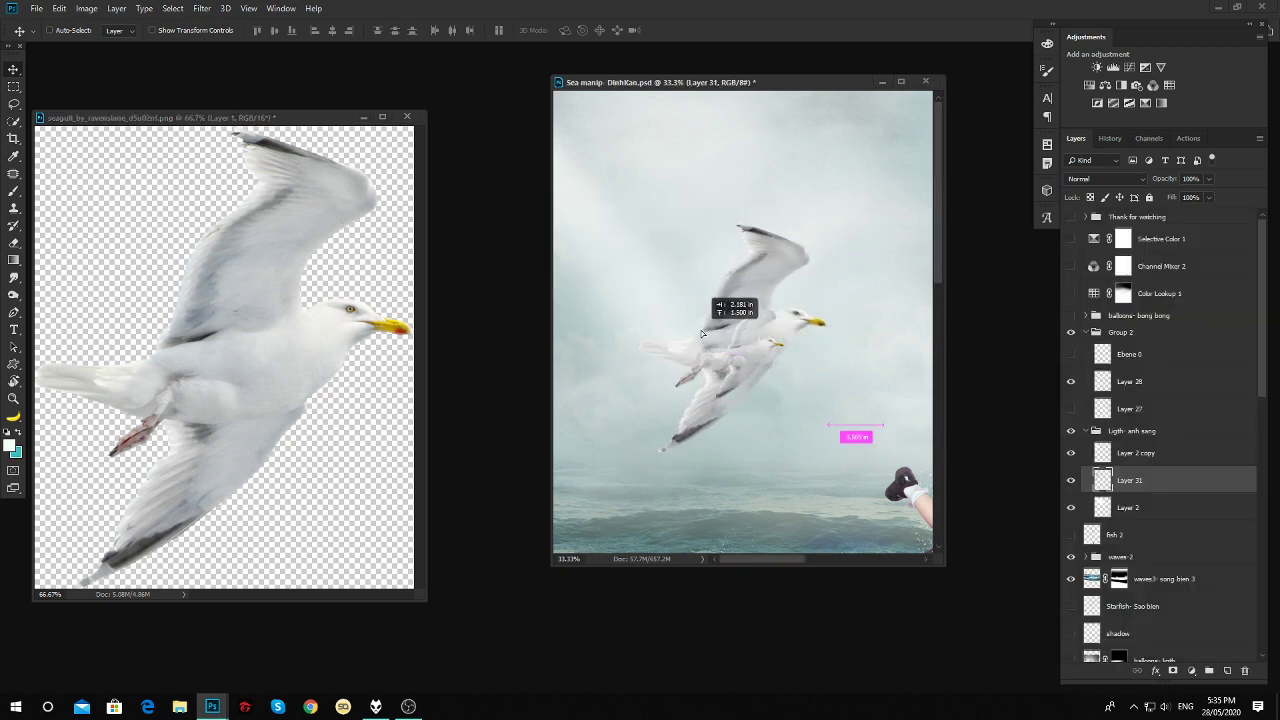
key(ctrl+bracketright)
key(ctrl+bracketright)
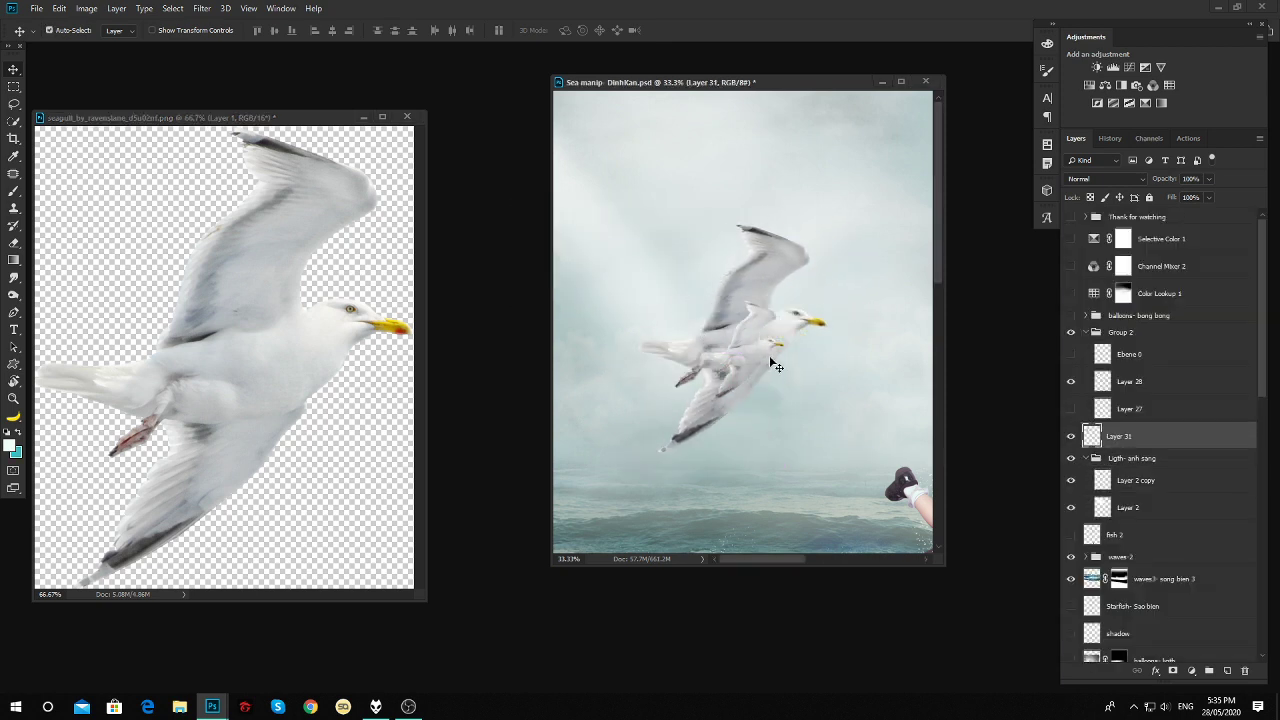
key(Delete)
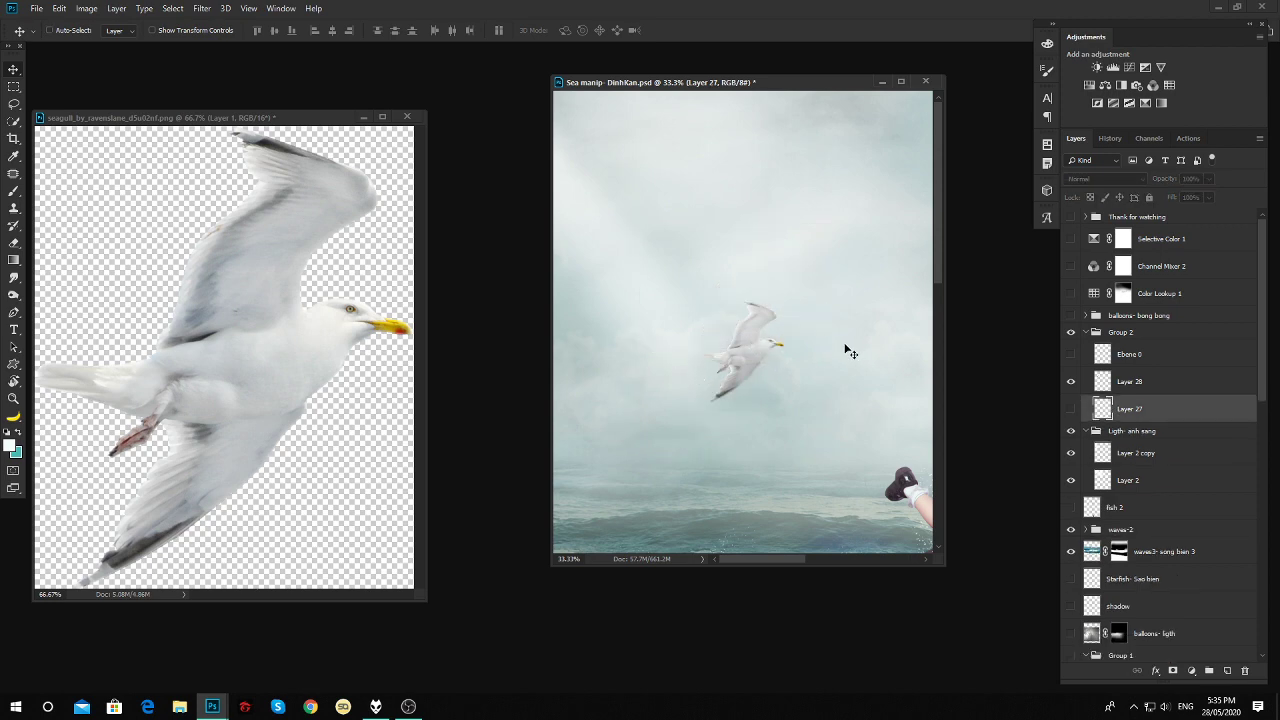
drag(755, 365, 748, 356)
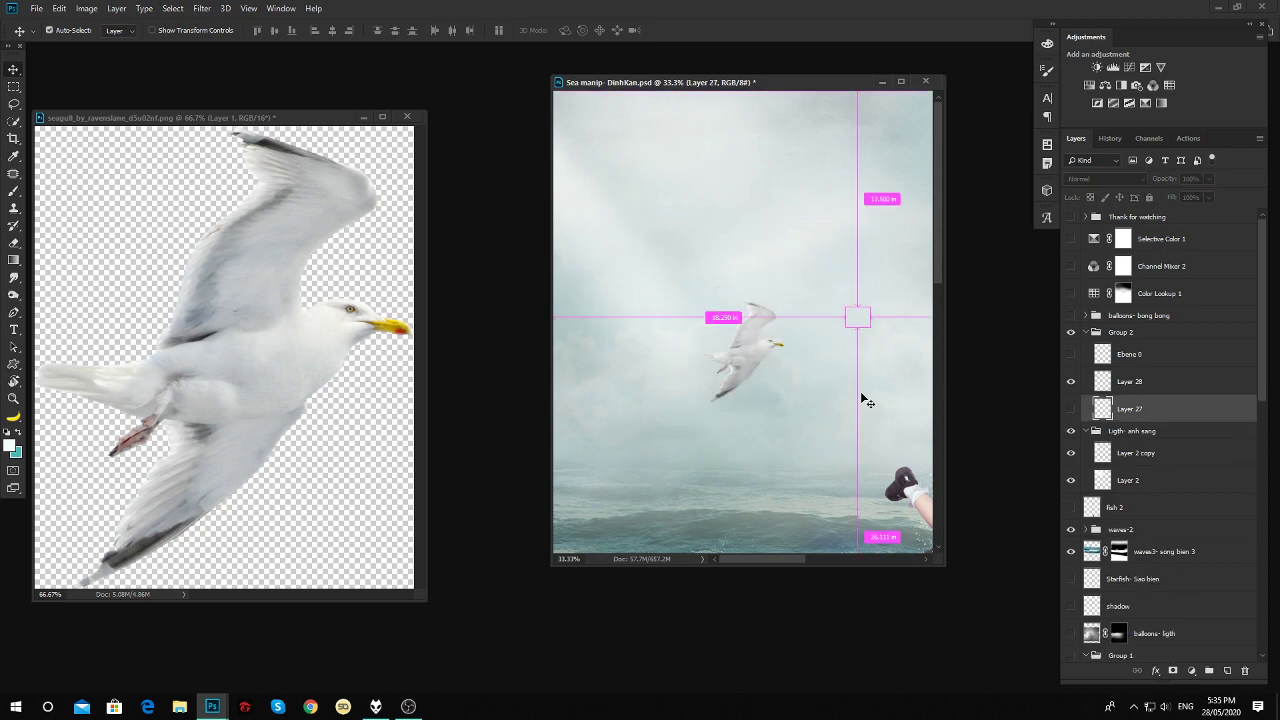
Show the Layer 28 seagull and close the seagull image without saving.
click(1071, 381)
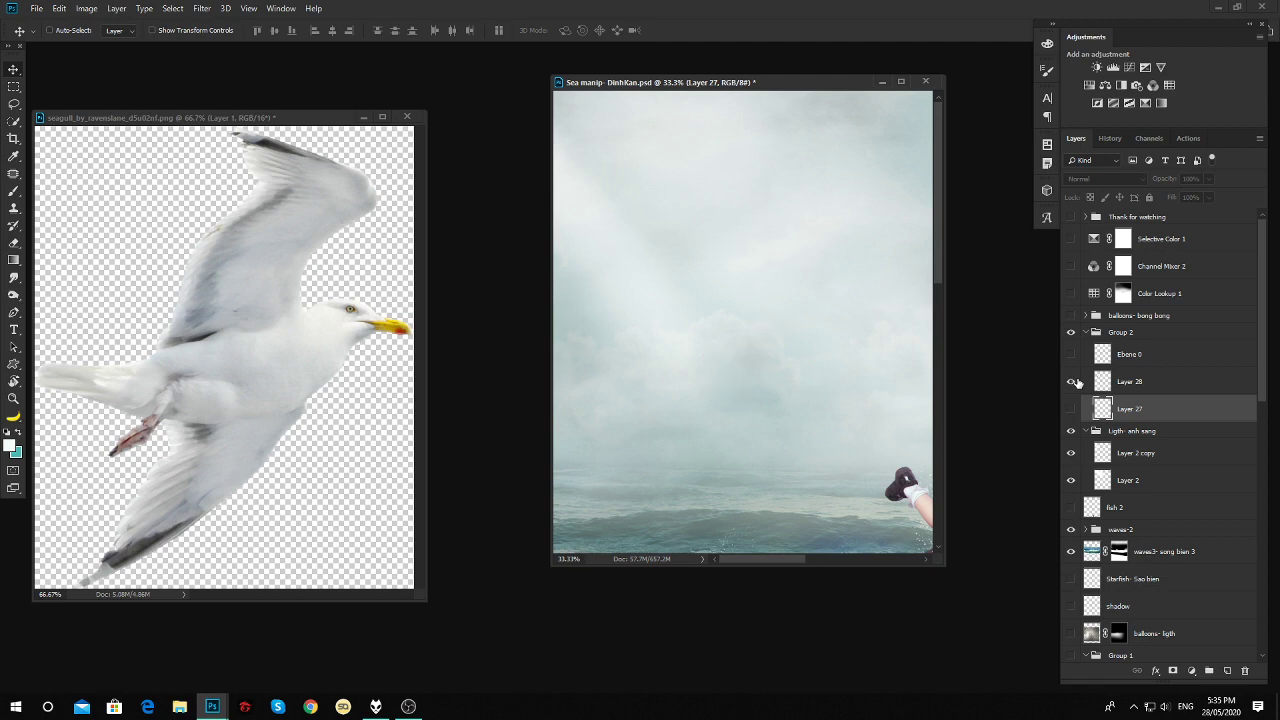
click(407, 117)
click(635, 273)
Dismiss the Open dialog without opening the seagull_10 image.
key(ctrl+o)
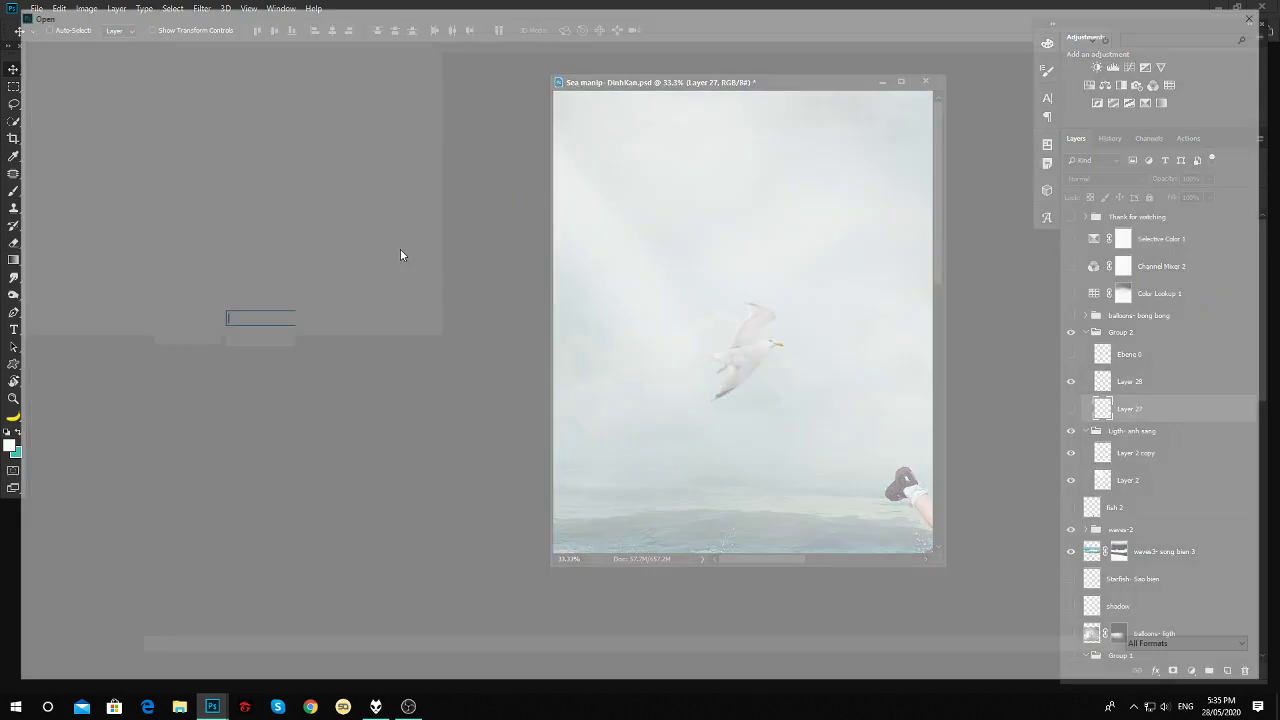
ctrl+click(1098, 483)
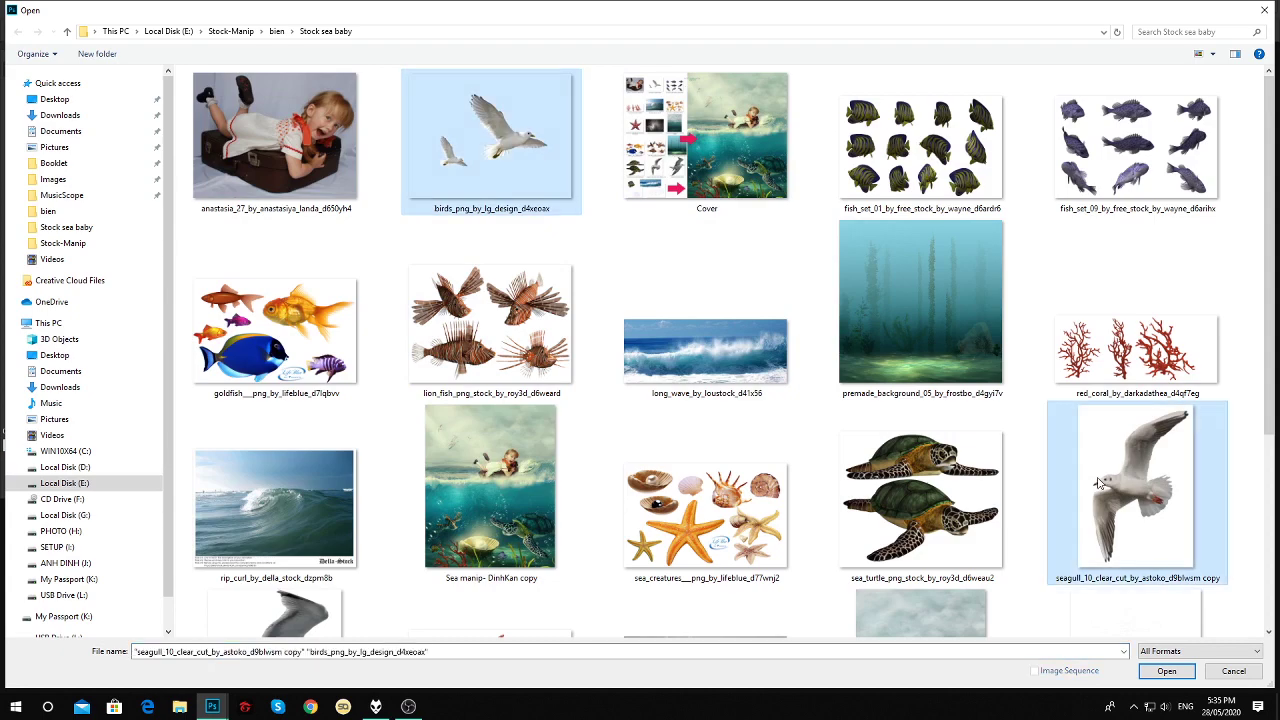
click(1234, 671)
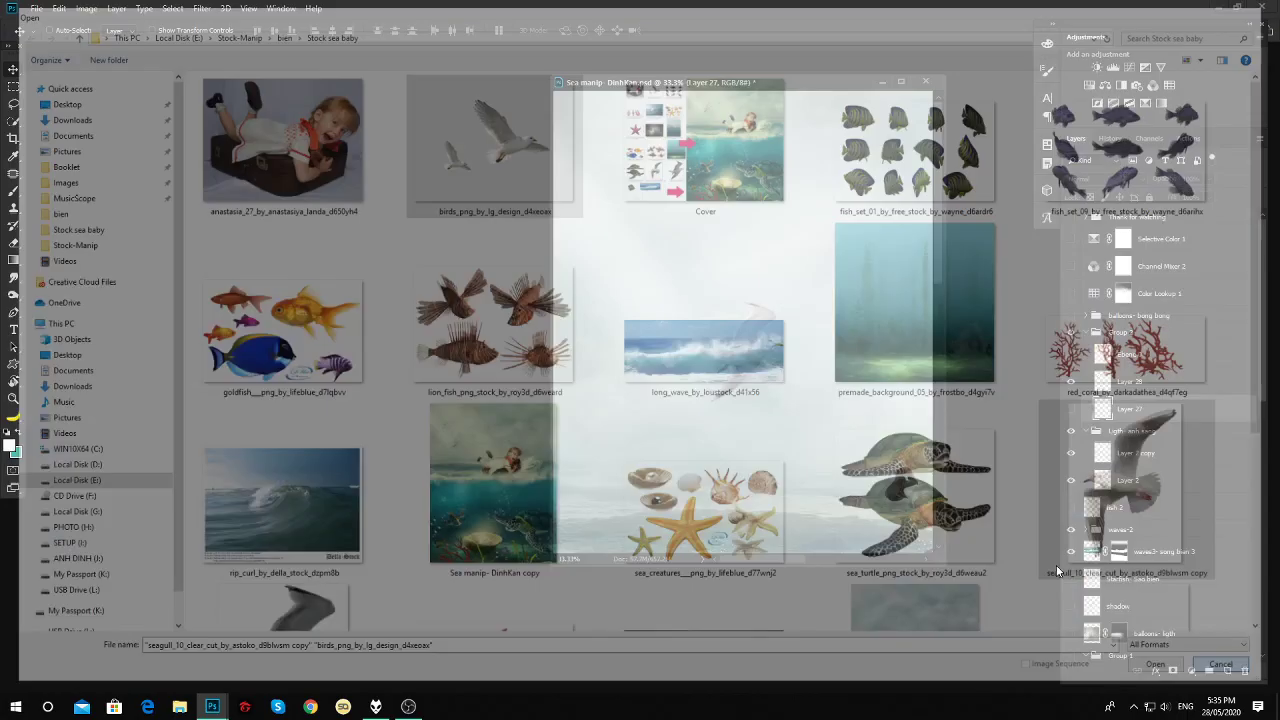
Turn on the Layer 27 and Ebene 0 seagulls and fit the composition on screen.
click(1071, 409)
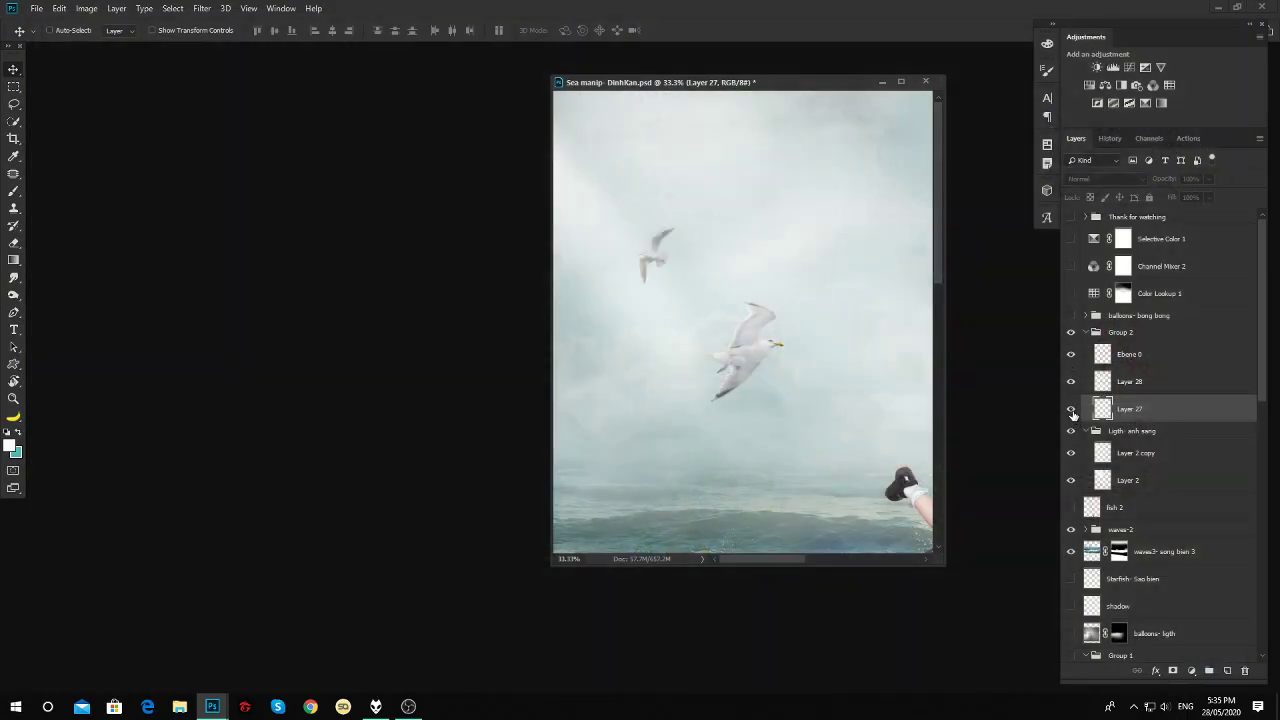
click(1071, 409)
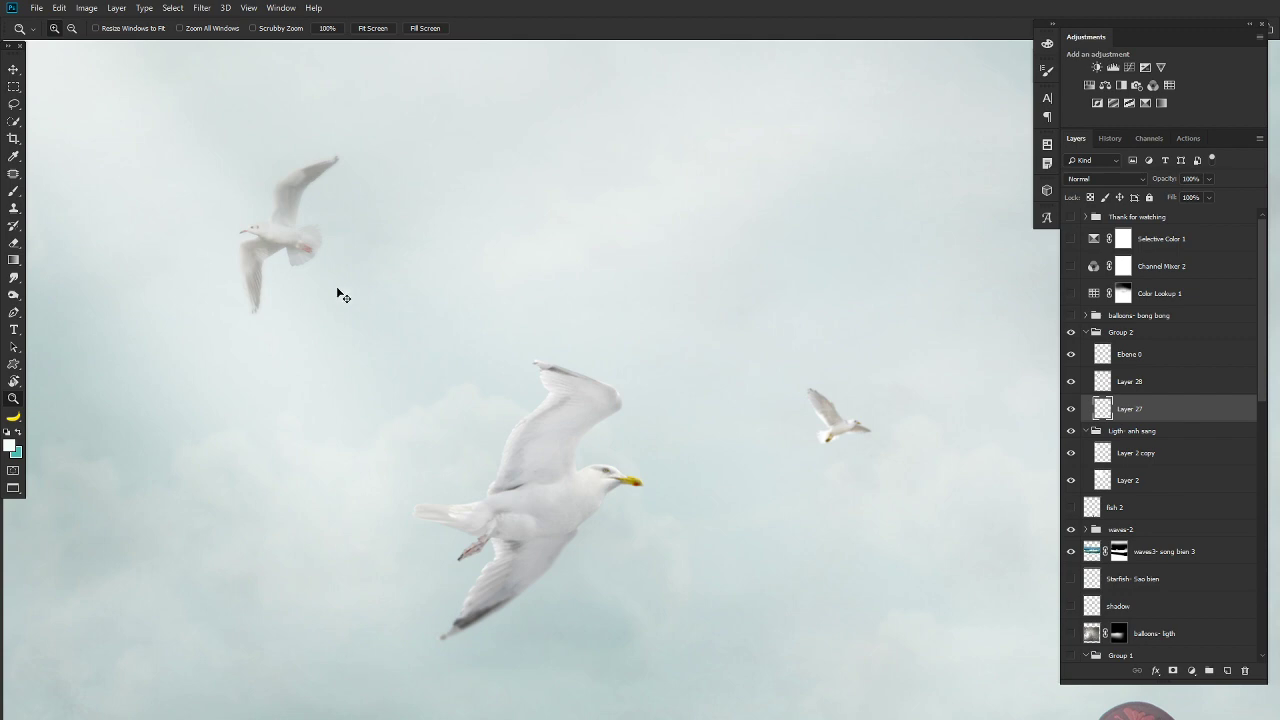
key(ctrl+0)
key(v)
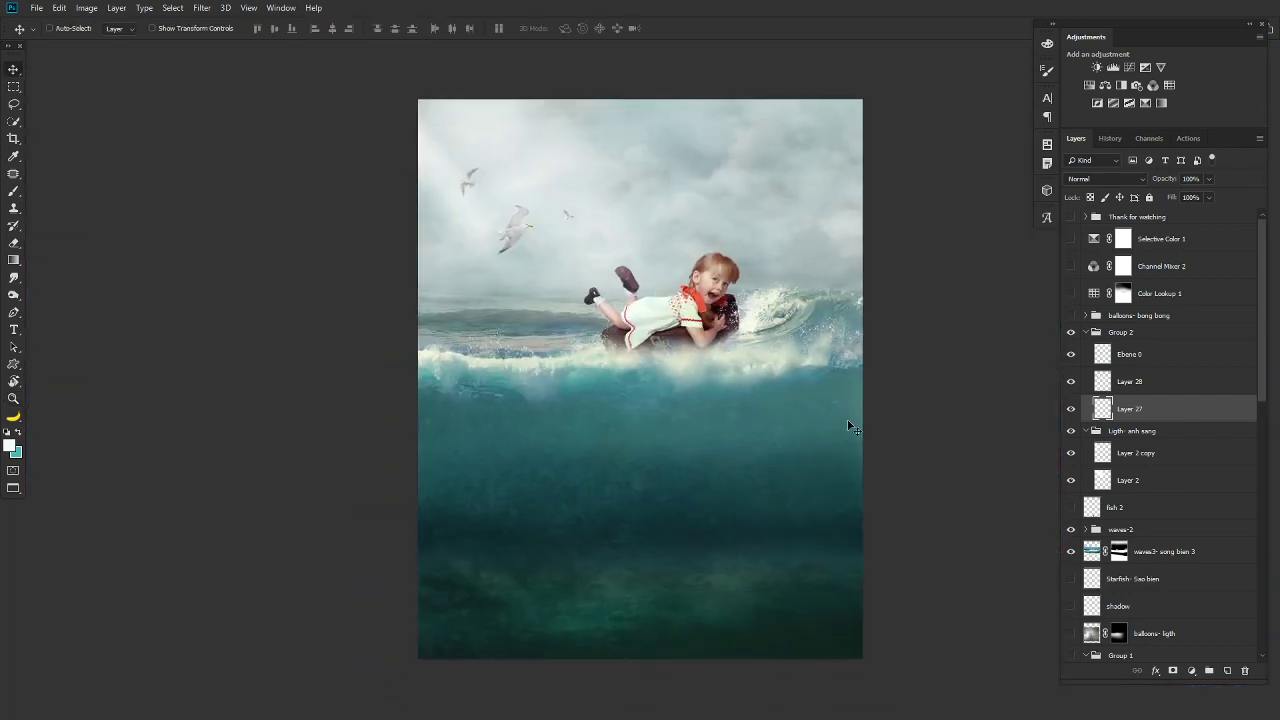
scroll(857, 470, down, 2)
drag(1260, 336, 1267, 444)
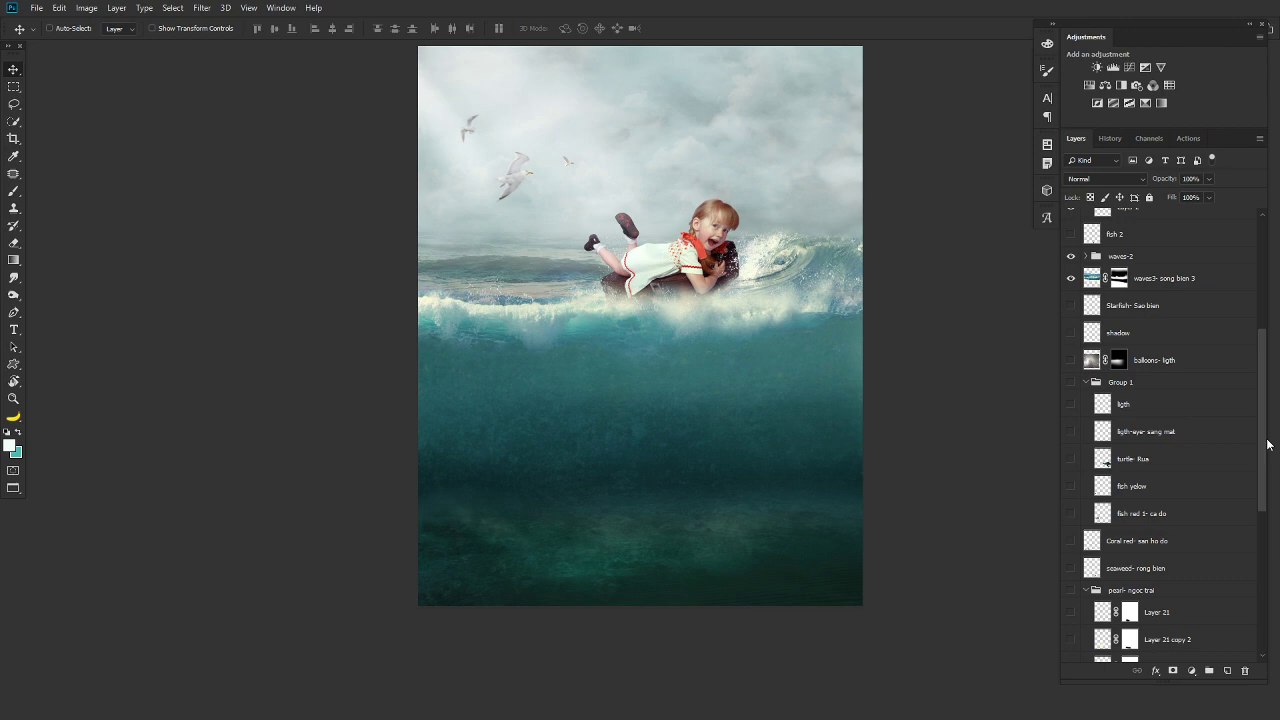
Zoom in on the girl and turn on the Starfish- Sao bien and shadow layers.
click(1175, 360)
key(z)
click(760, 362)
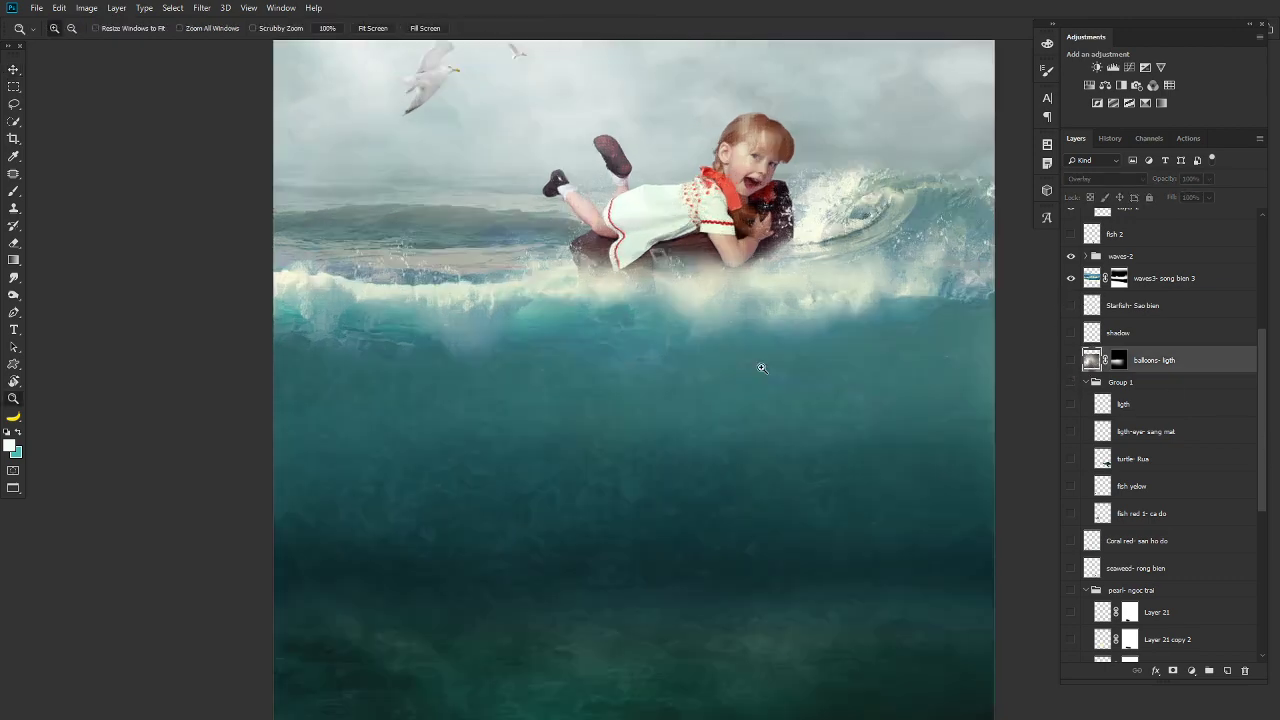
click(775, 323)
click(1148, 308)
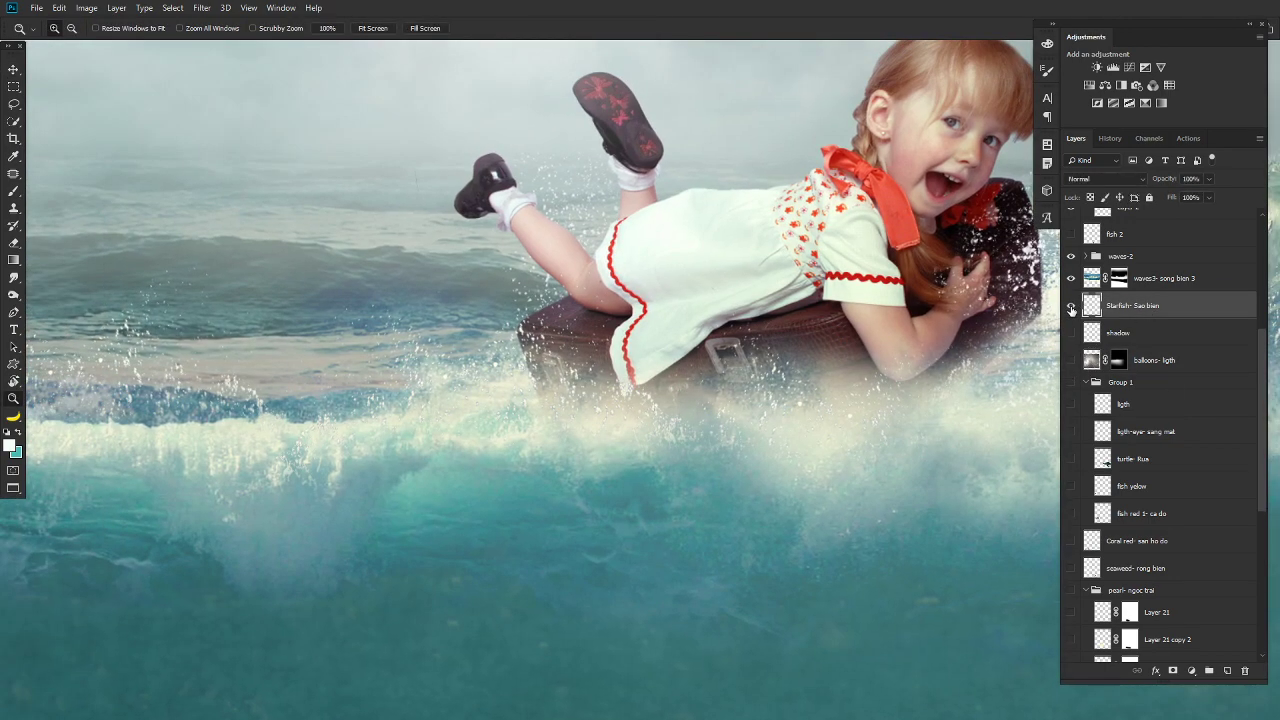
click(1071, 306)
click(1071, 306)
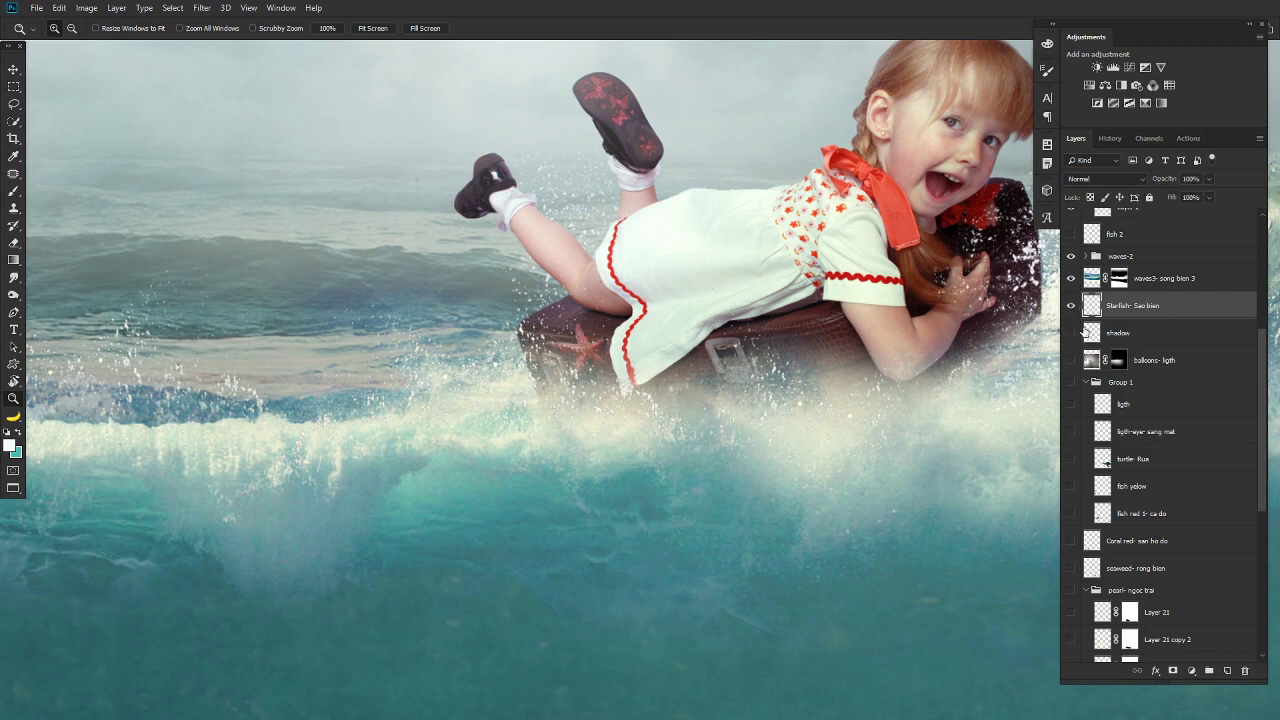
click(1084, 332)
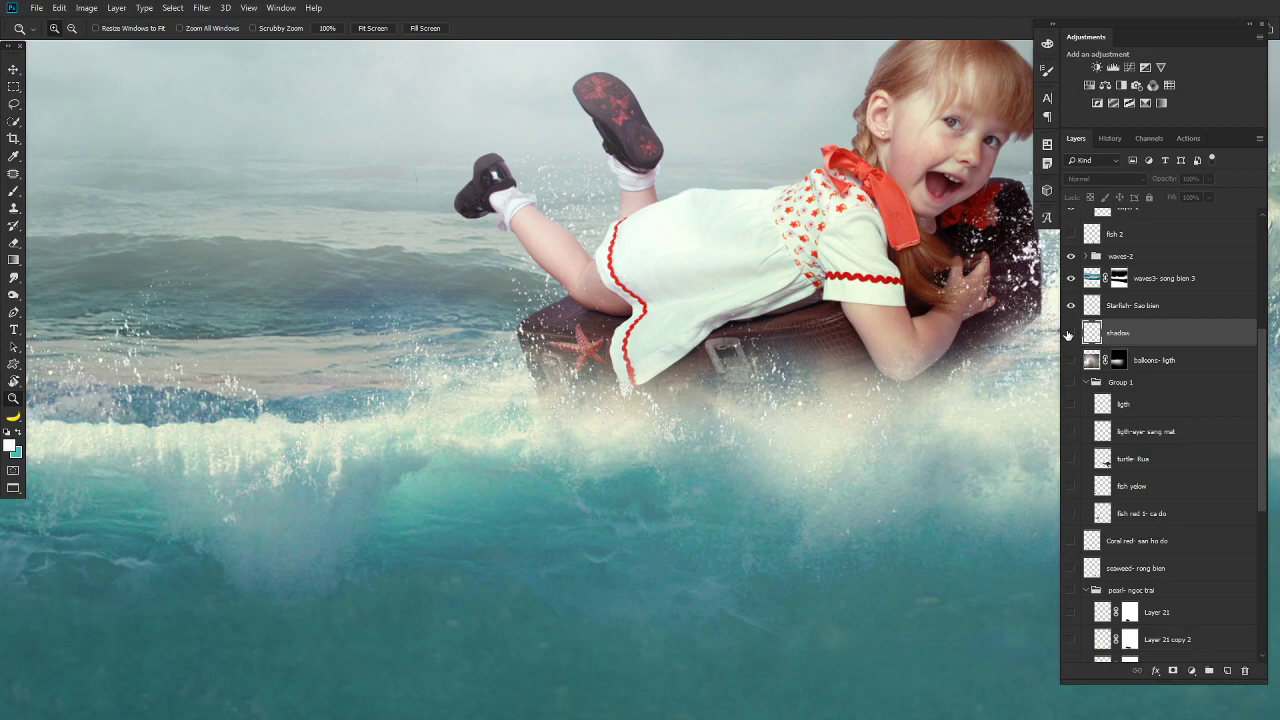
click(1071, 333)
Open the pink starfish PNG and float it in its own window.
key(ctrl+o)
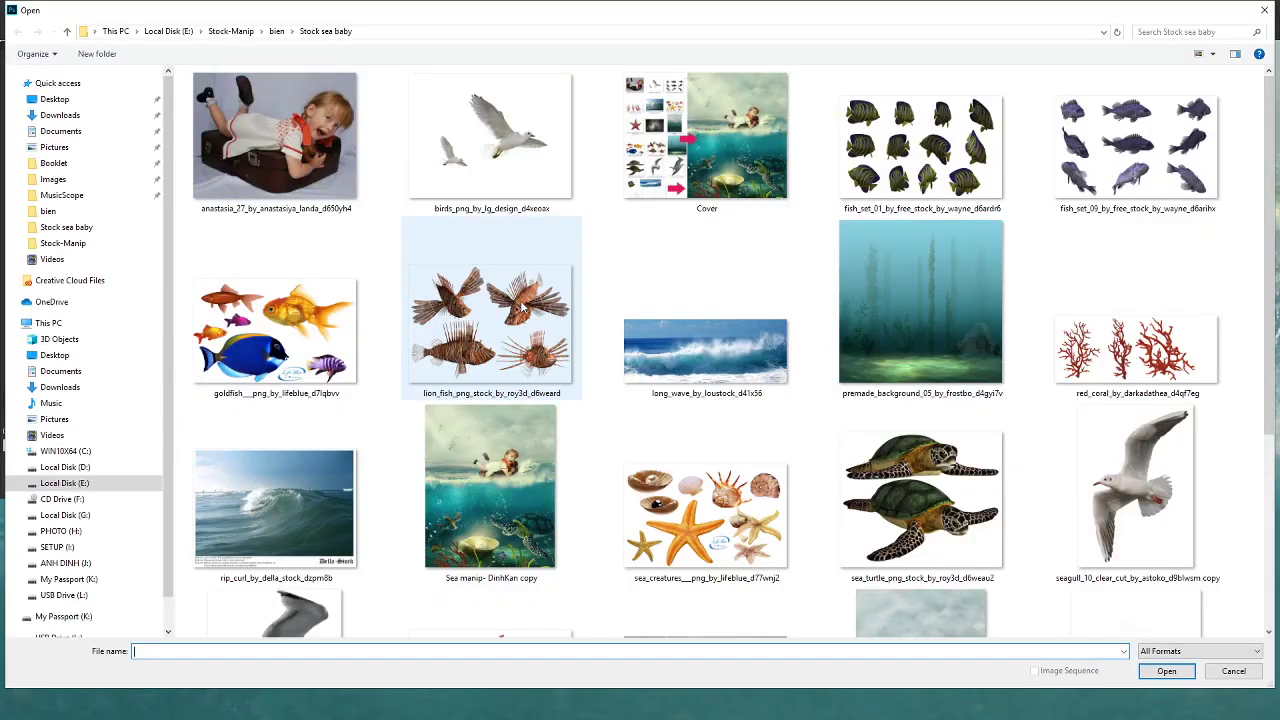
scroll(444, 420, down, 3)
click(444, 441)
double_click(444, 441)
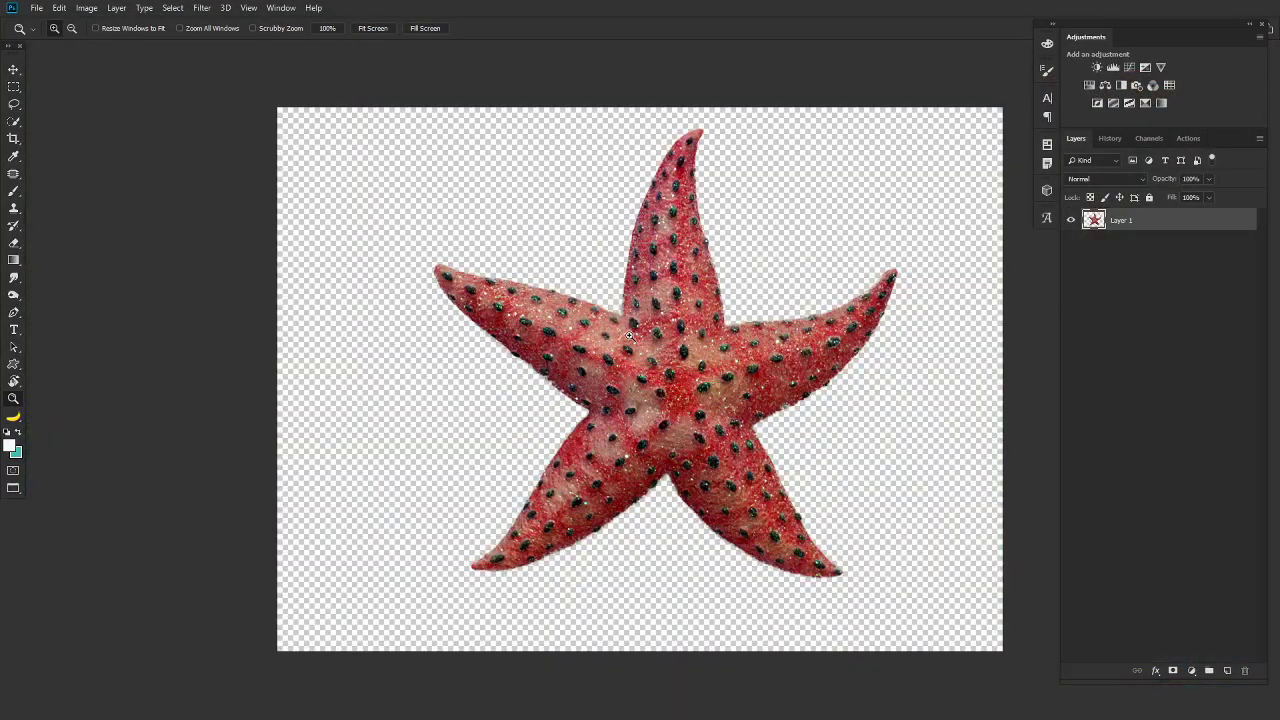
drag(738, 398, 703, 362)
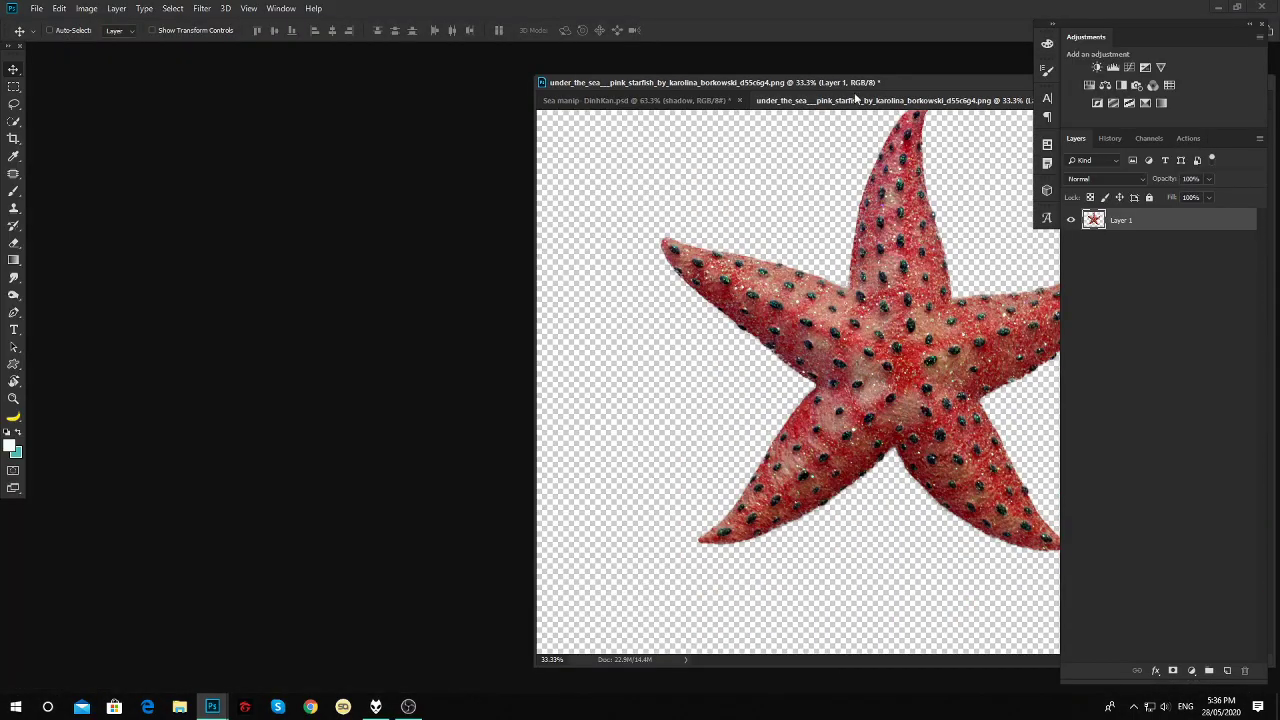
drag(855, 100, 120, 220)
drag(380, 450, 826, 380)
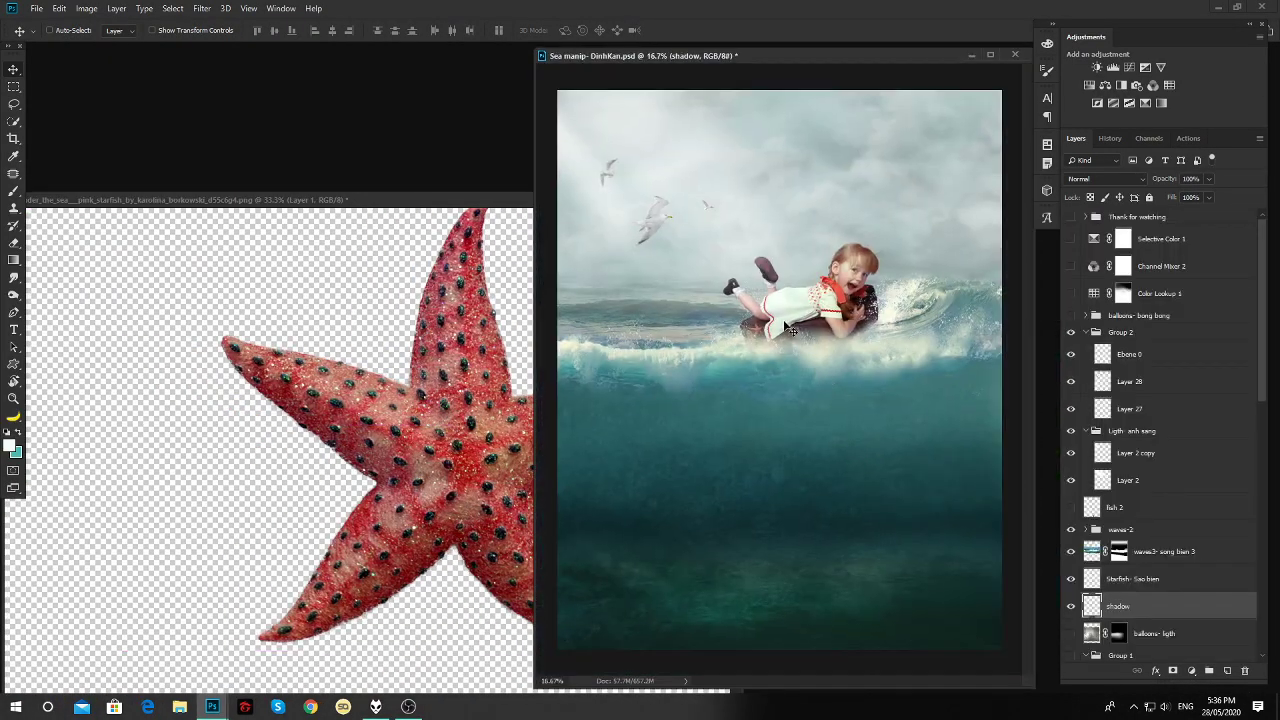
Inspect the starfish image beside the suitcase, then close it without saving.
key(z)
drag(758, 318, 800, 360)
click(422, 415)
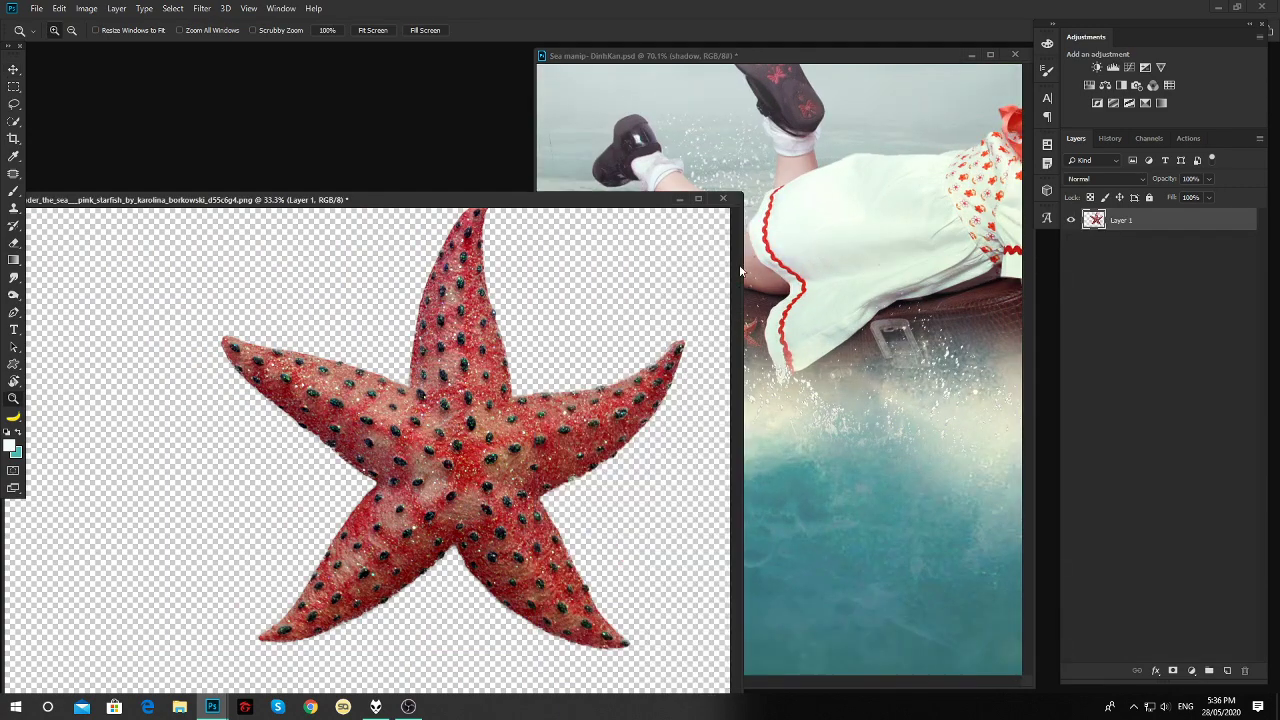
mouse_move(600, 199)
mouse_down()
mouse_move(556, 158)
mouse_move(411, 152)
mouse_up()
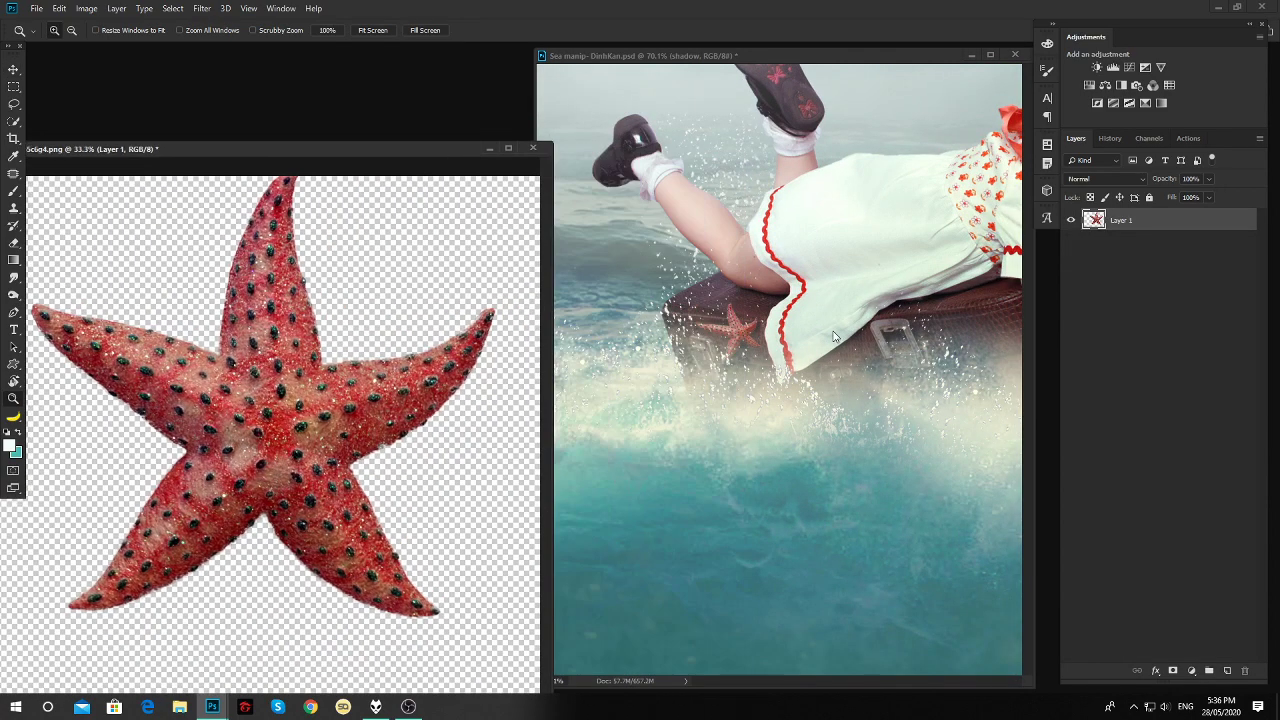
click(434, 243)
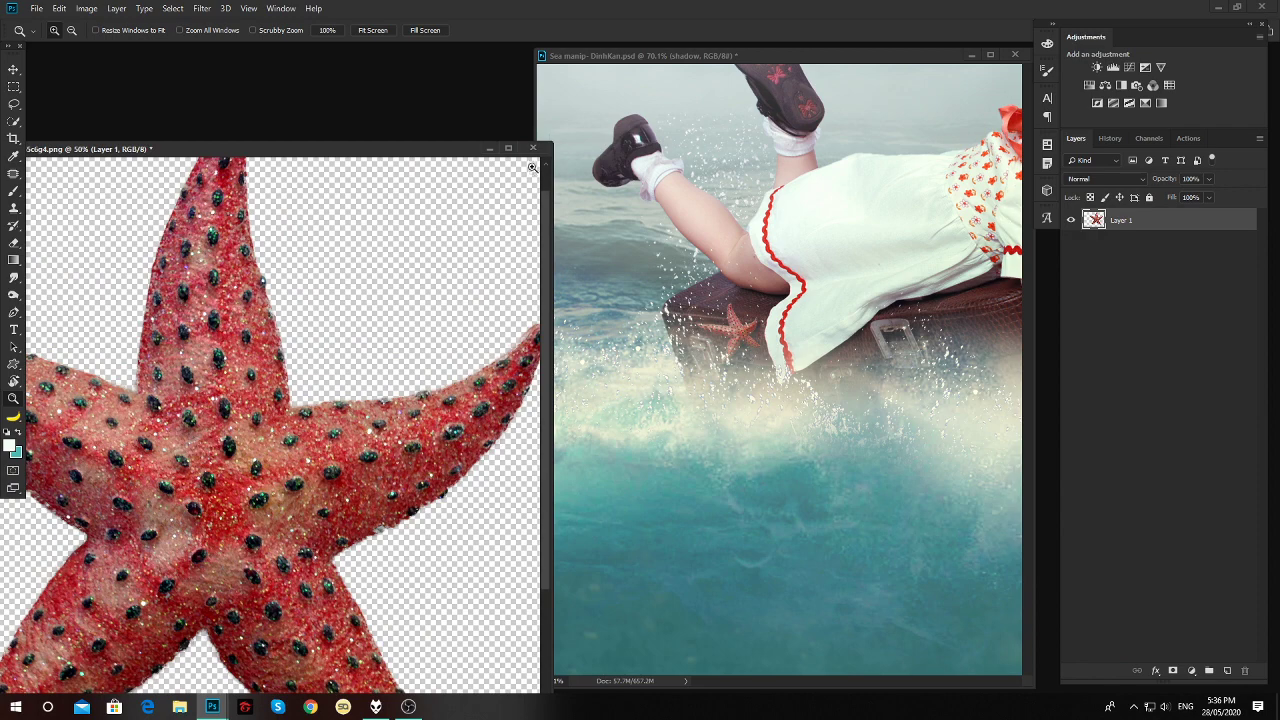
click(533, 148)
click(633, 261)
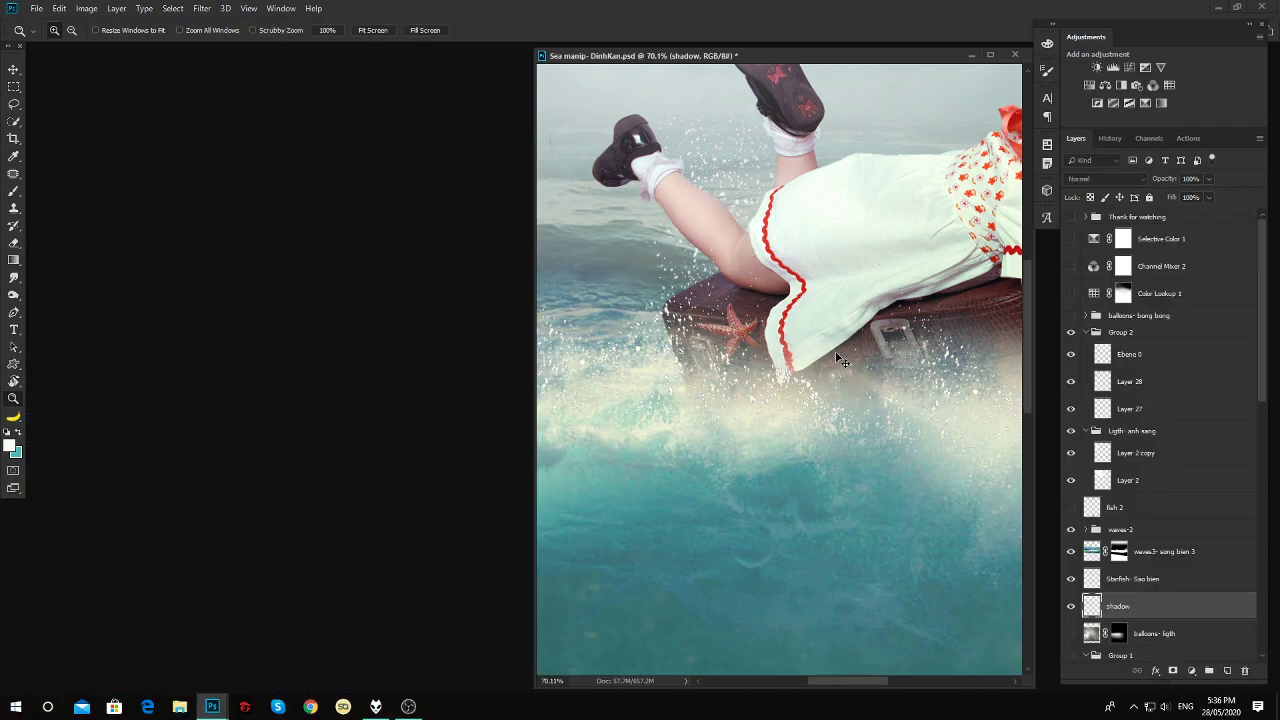
Scroll the Layers panel and select the balloons- ligth layer.
scroll(840, 360, down, 5)
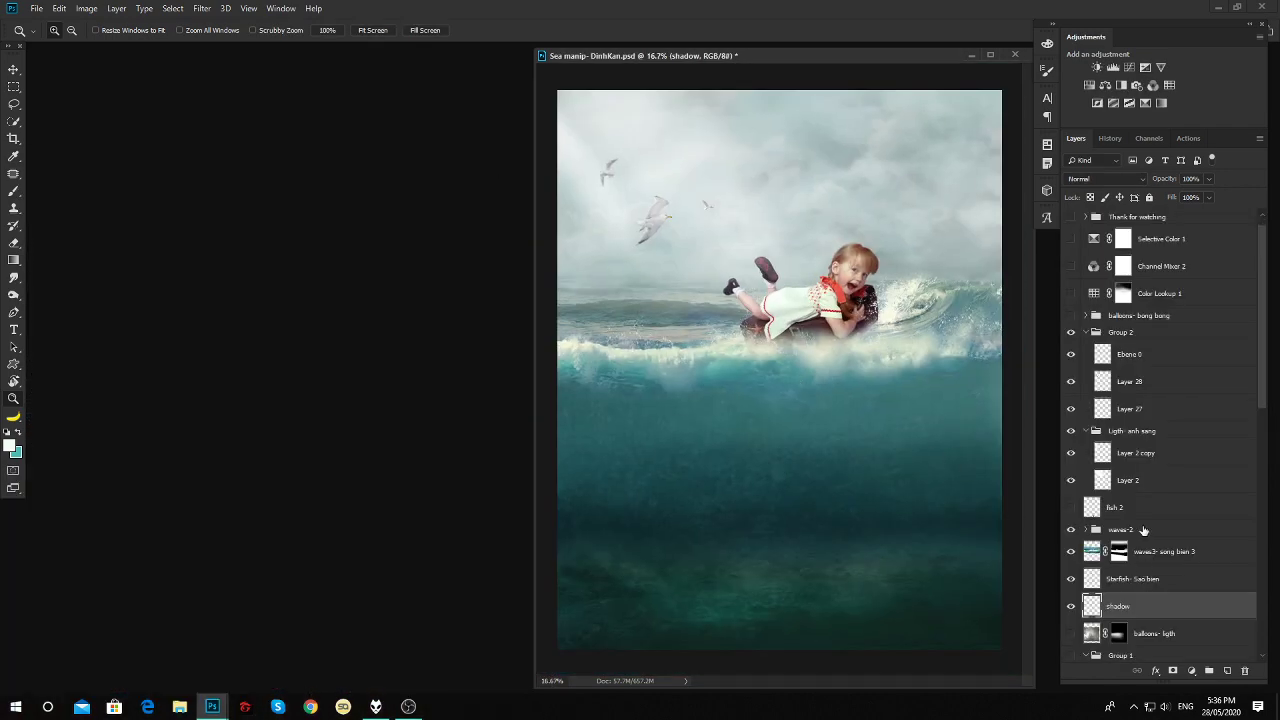
scroll(1143, 531, down, 3)
scroll(1194, 457, down, 1)
click(1092, 417)
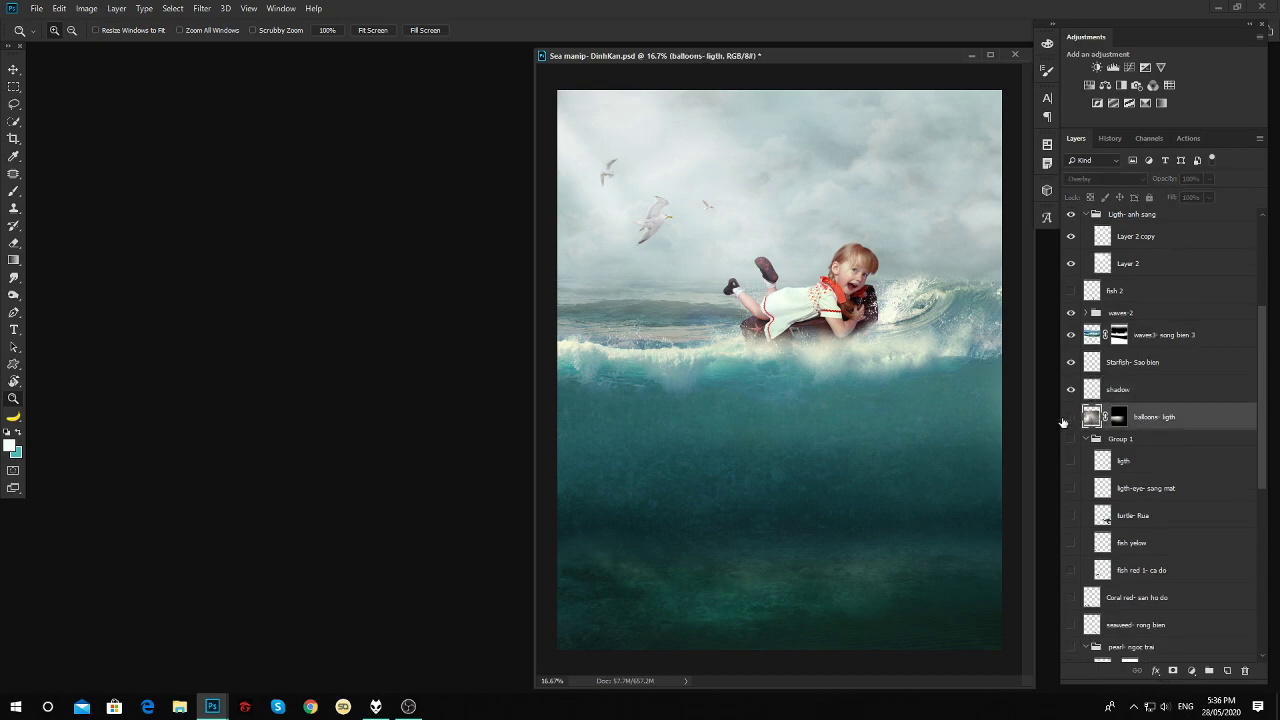
Open the under_water bubbles image in its own floating window.
key(ctrl+o)
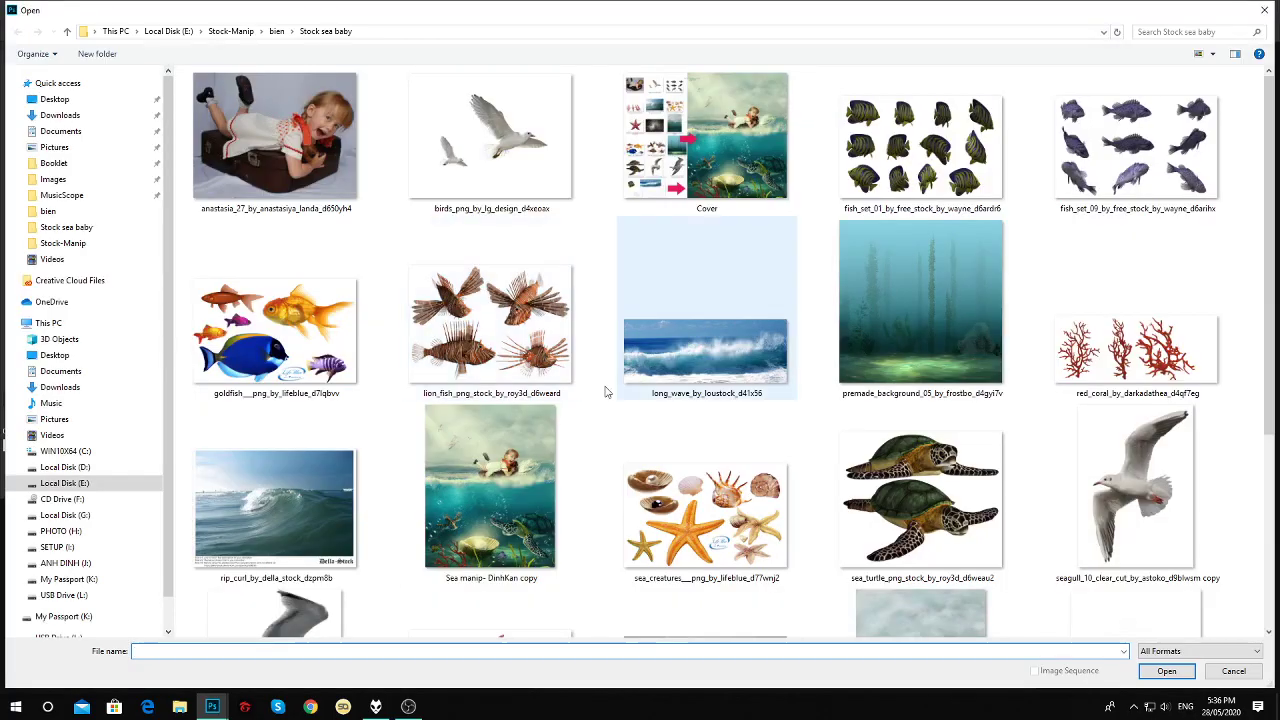
scroll(482, 478, down, 3)
double_click(706, 432)
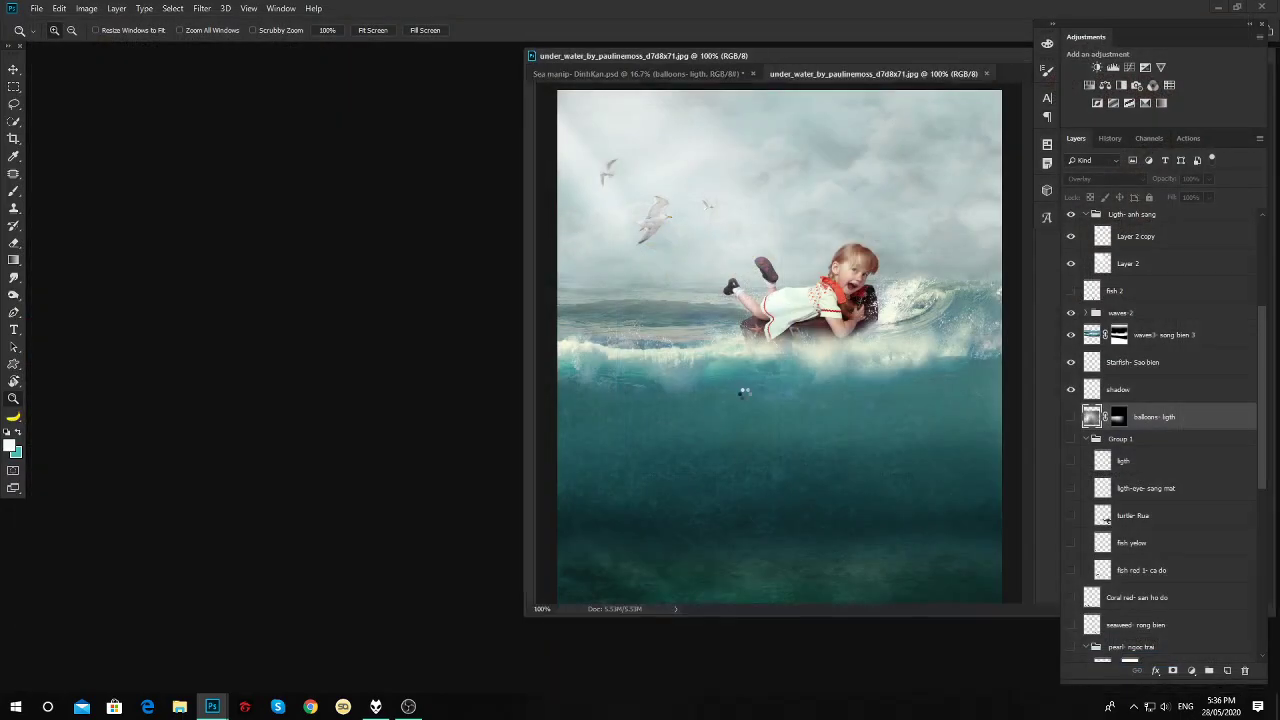
drag(880, 73, 90, 28)
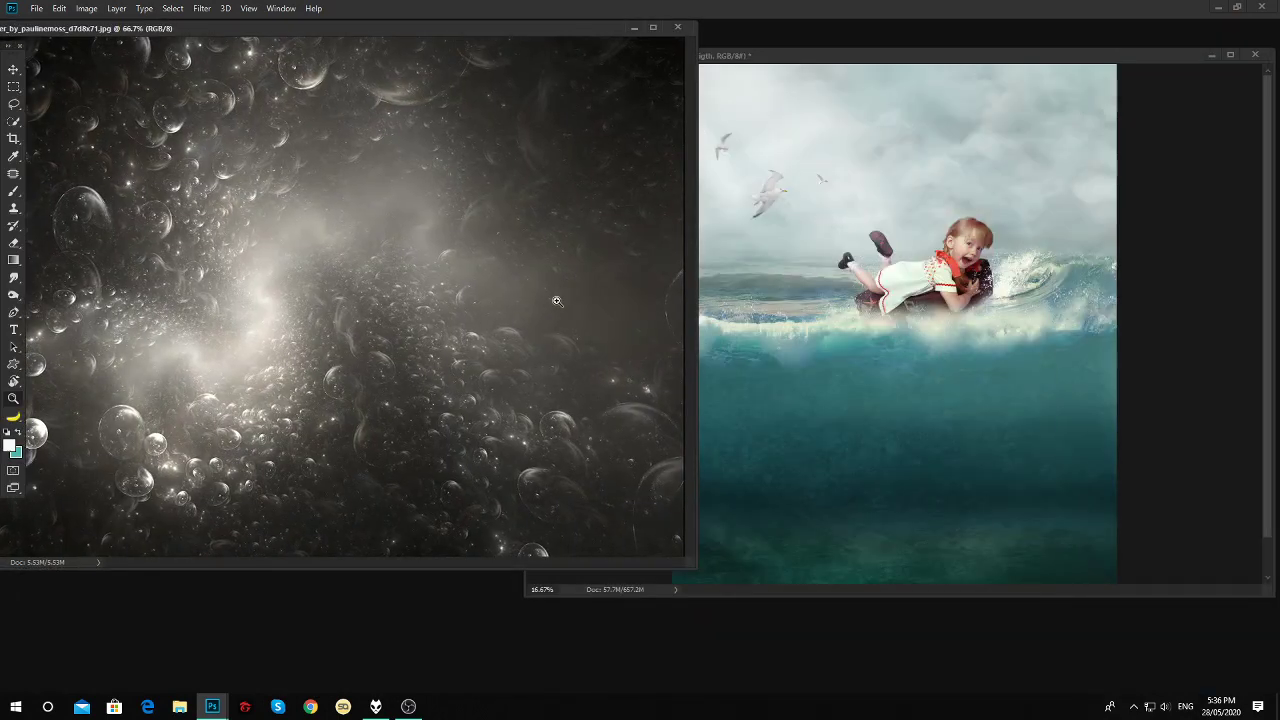
drag(459, 346, 472, 384)
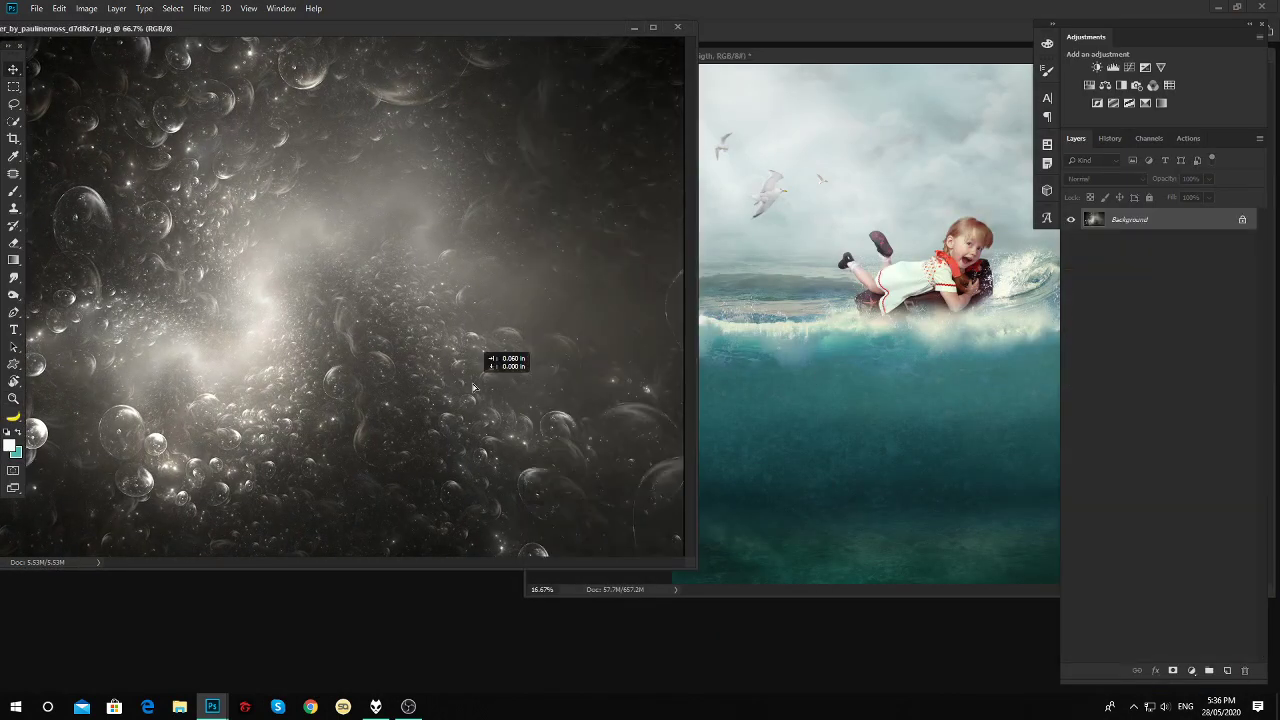
click(748, 295)
click(788, 364)
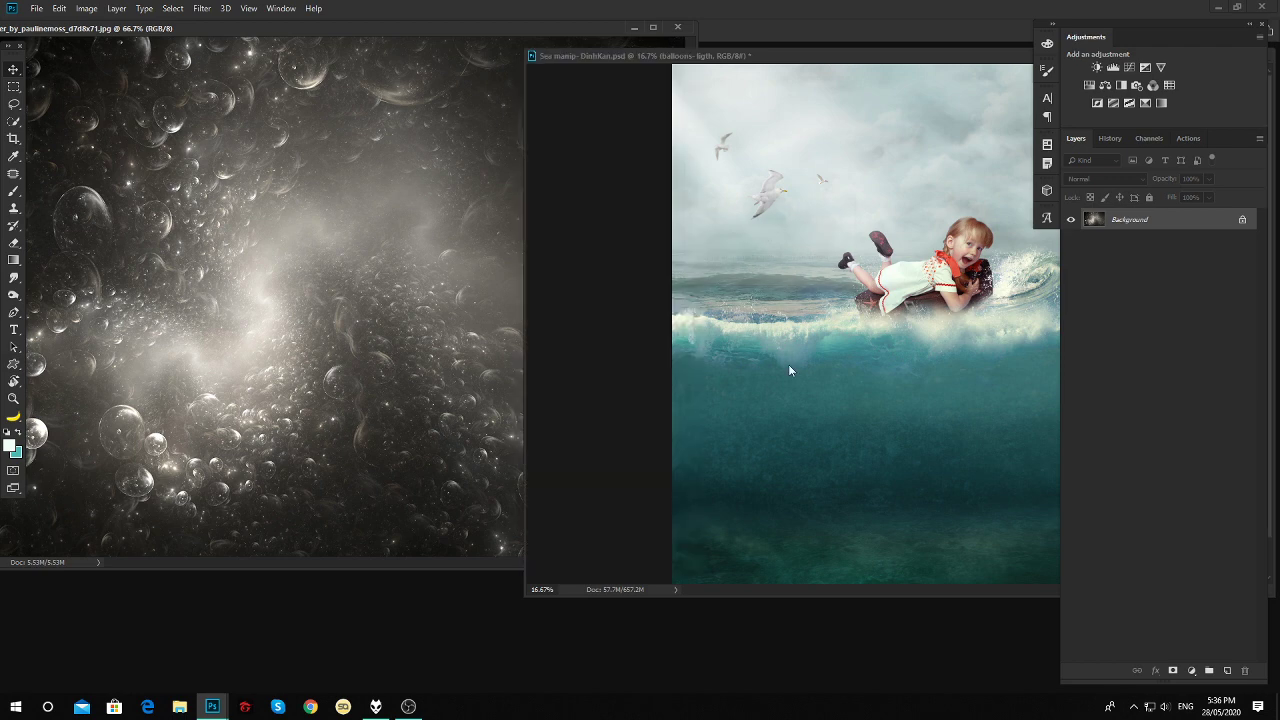
Show the balloons- ligth layer in Overlay mode over the sea, then close the bubbles image.
scroll(1150, 490, down, 4)
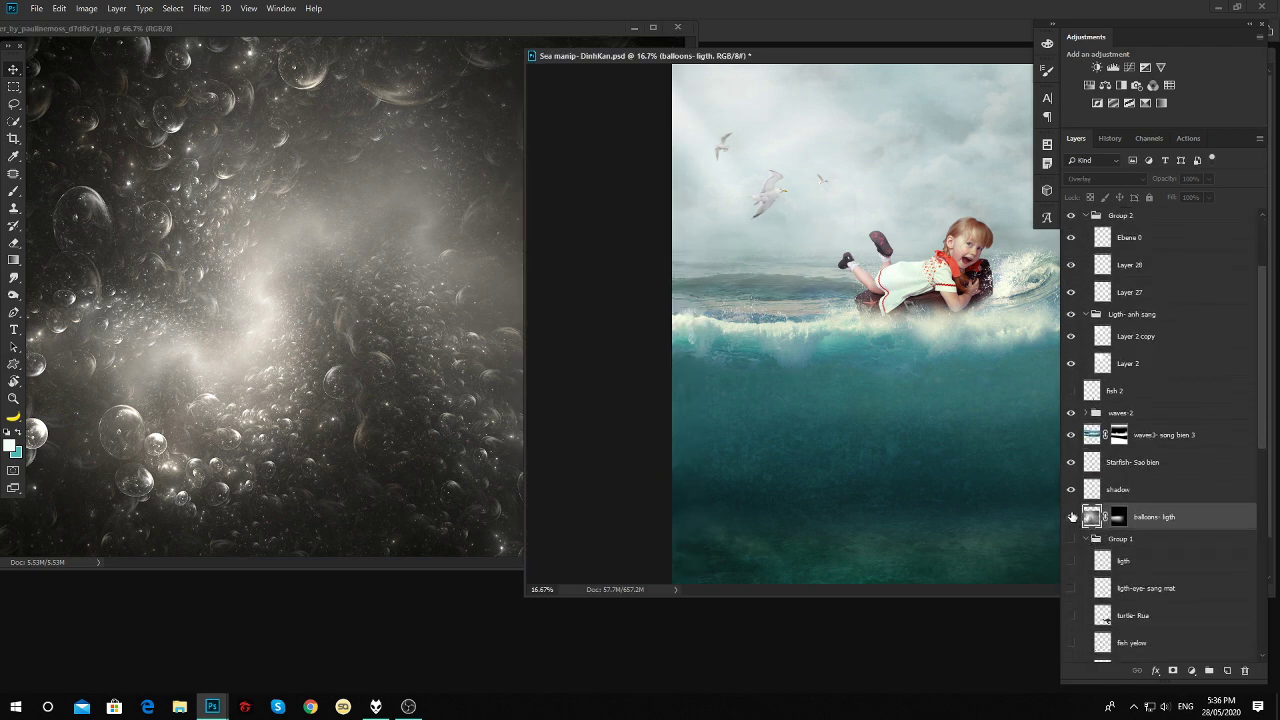
click(1072, 516)
mouse_move(770, 395)
mouse_down()
mouse_move(912, 418)
mouse_move(1005, 350)
mouse_up()
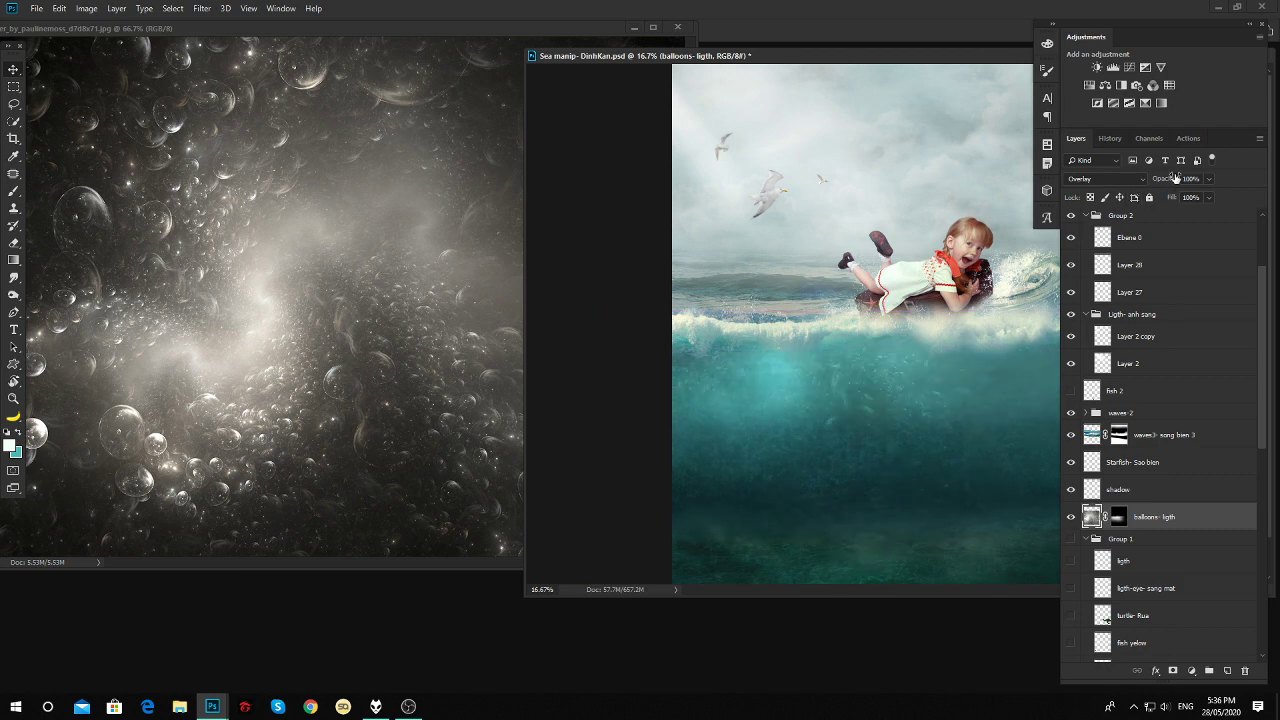
click(1091, 178)
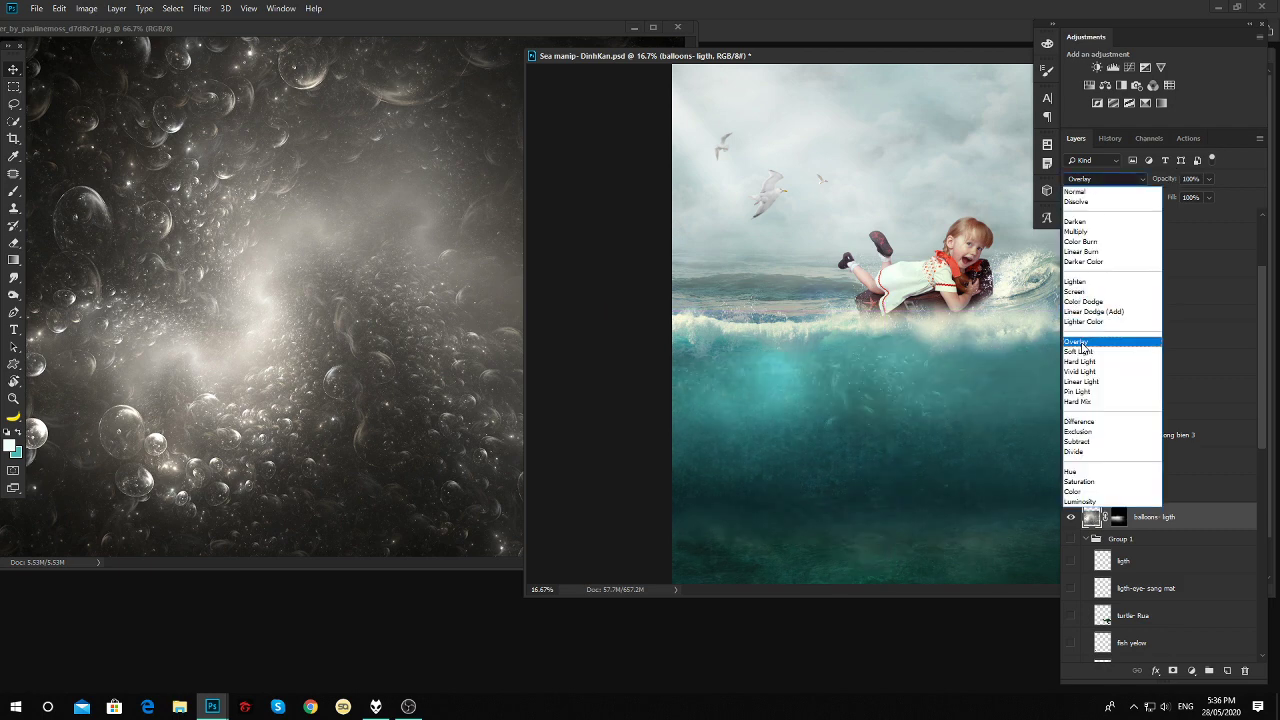
click(1176, 203)
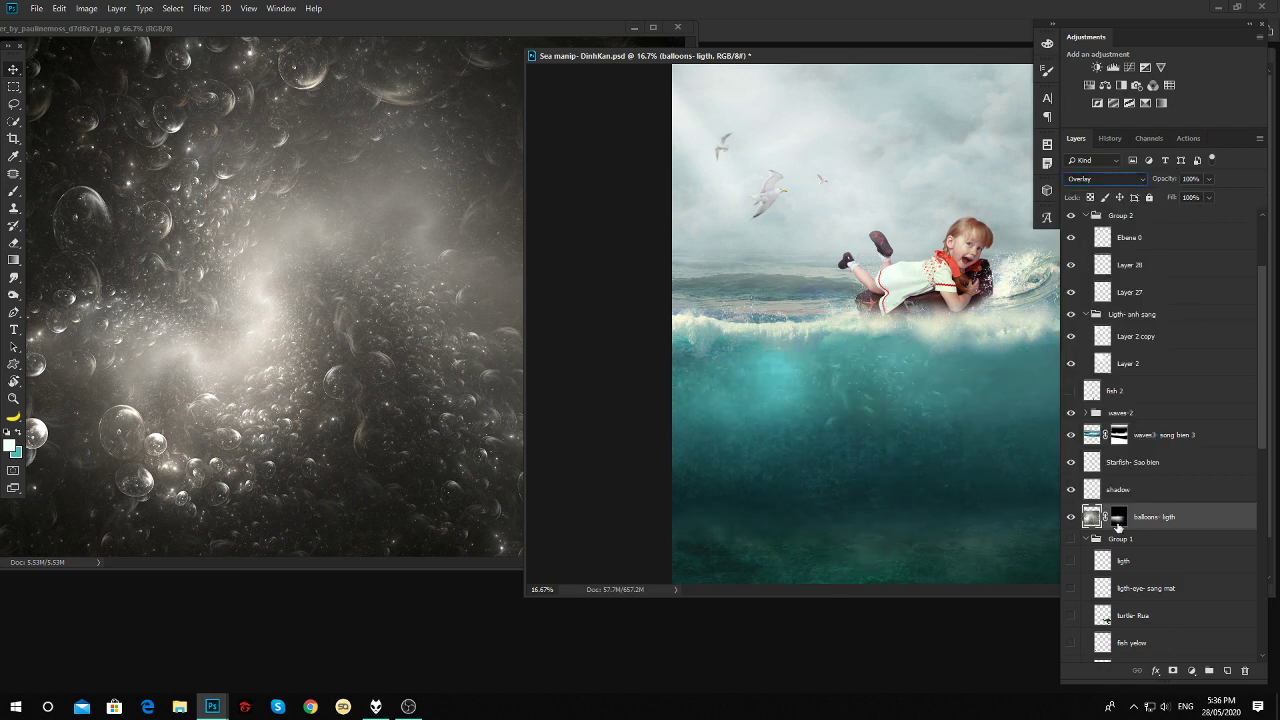
click(677, 27)
click(677, 27)
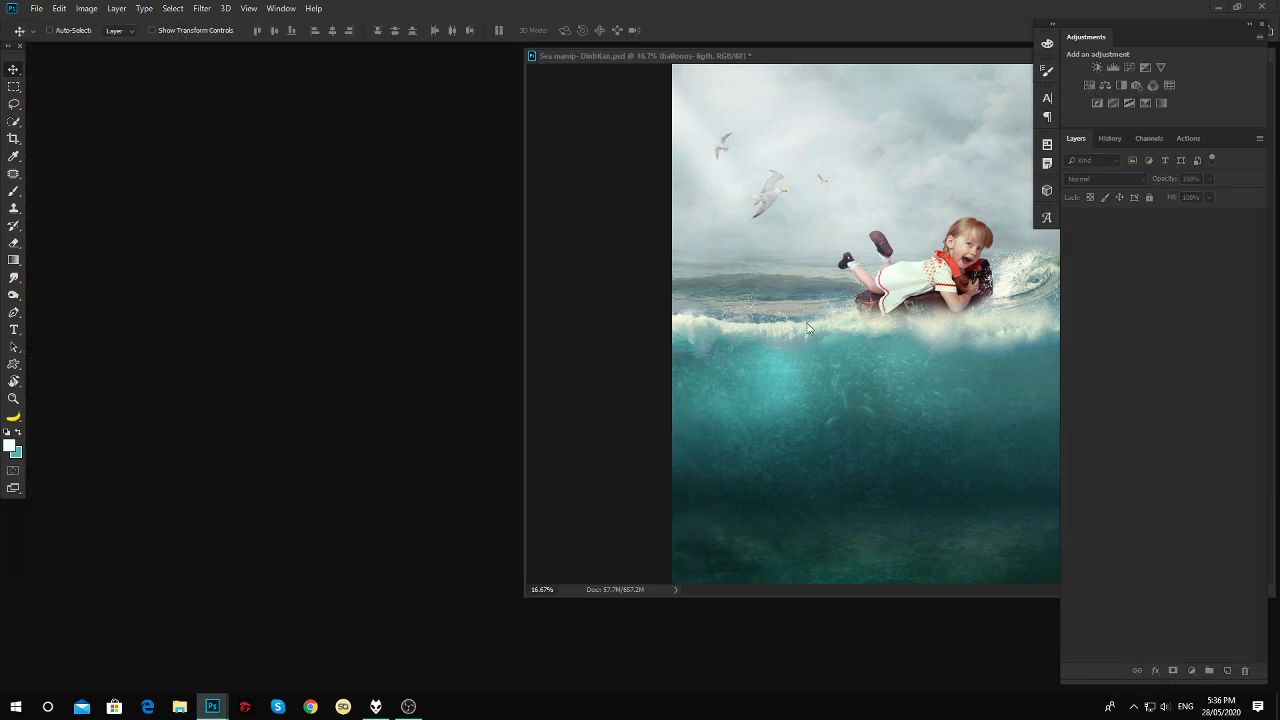
scroll(848, 363, up, 5)
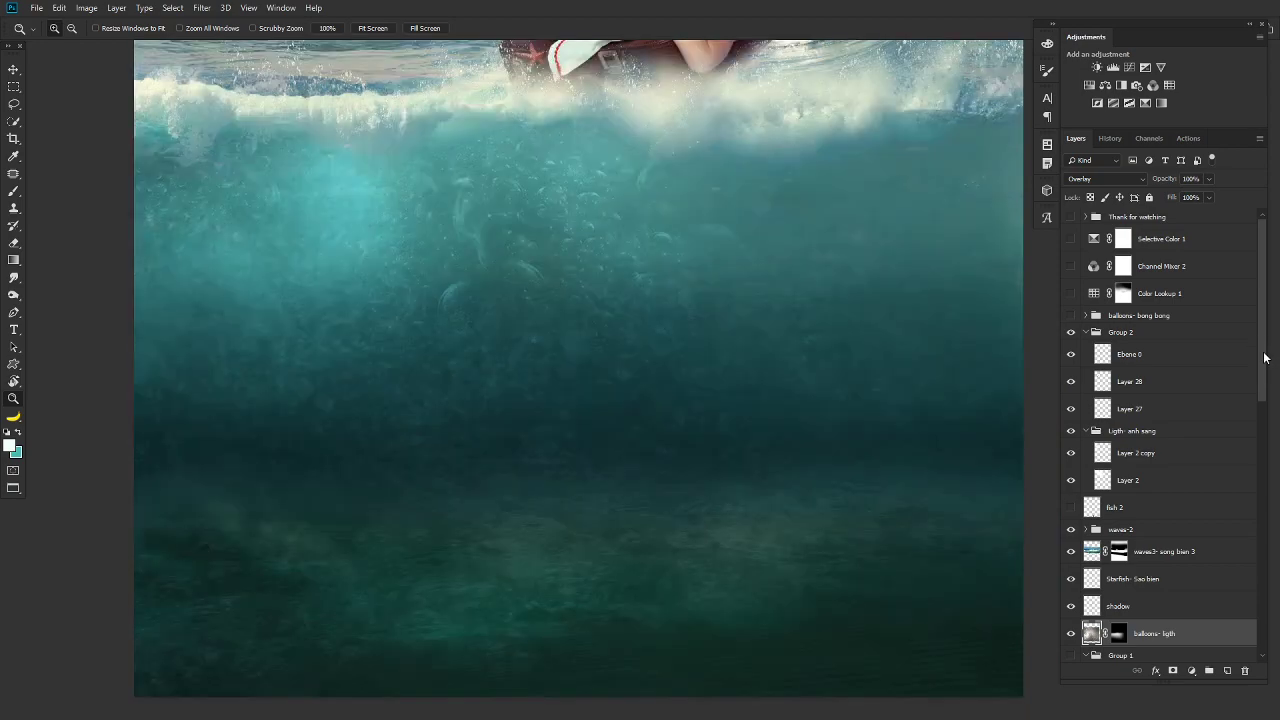
Fit the composite on screen and show and select the turtle- Rua layer.
drag(1265, 375, 1265, 481)
right_click(710, 442)
click(728, 449)
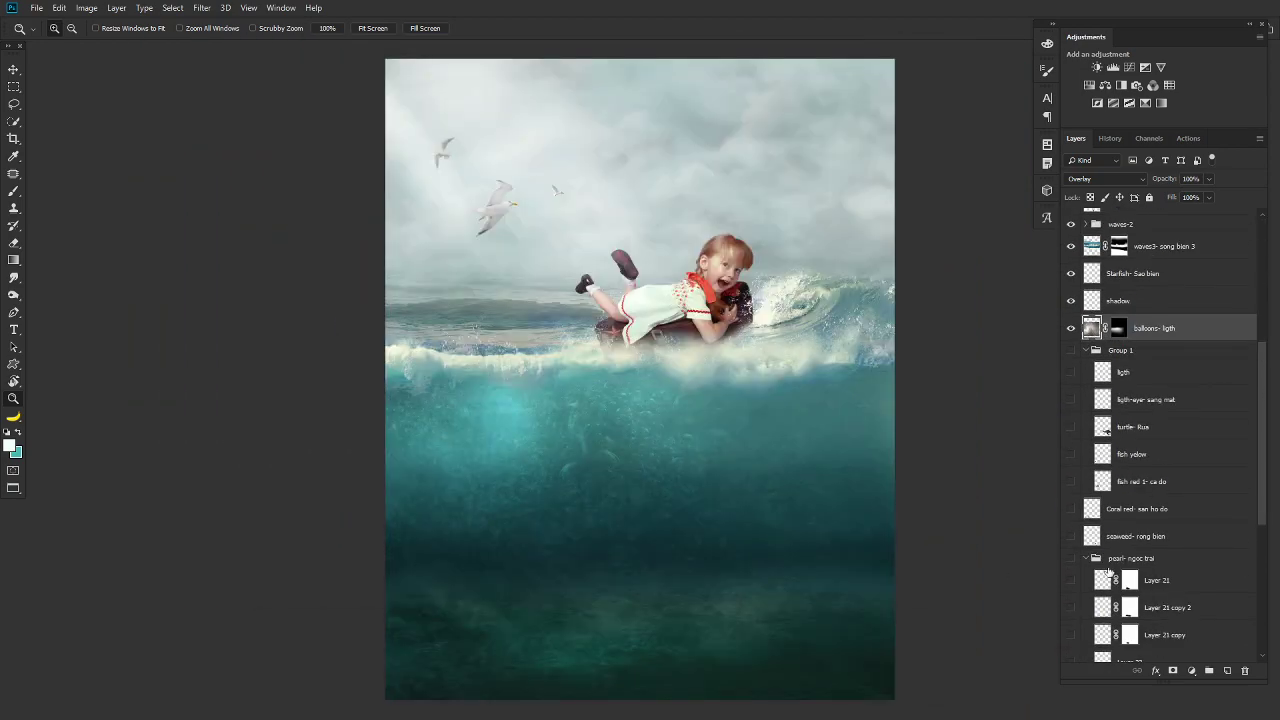
click(1073, 429)
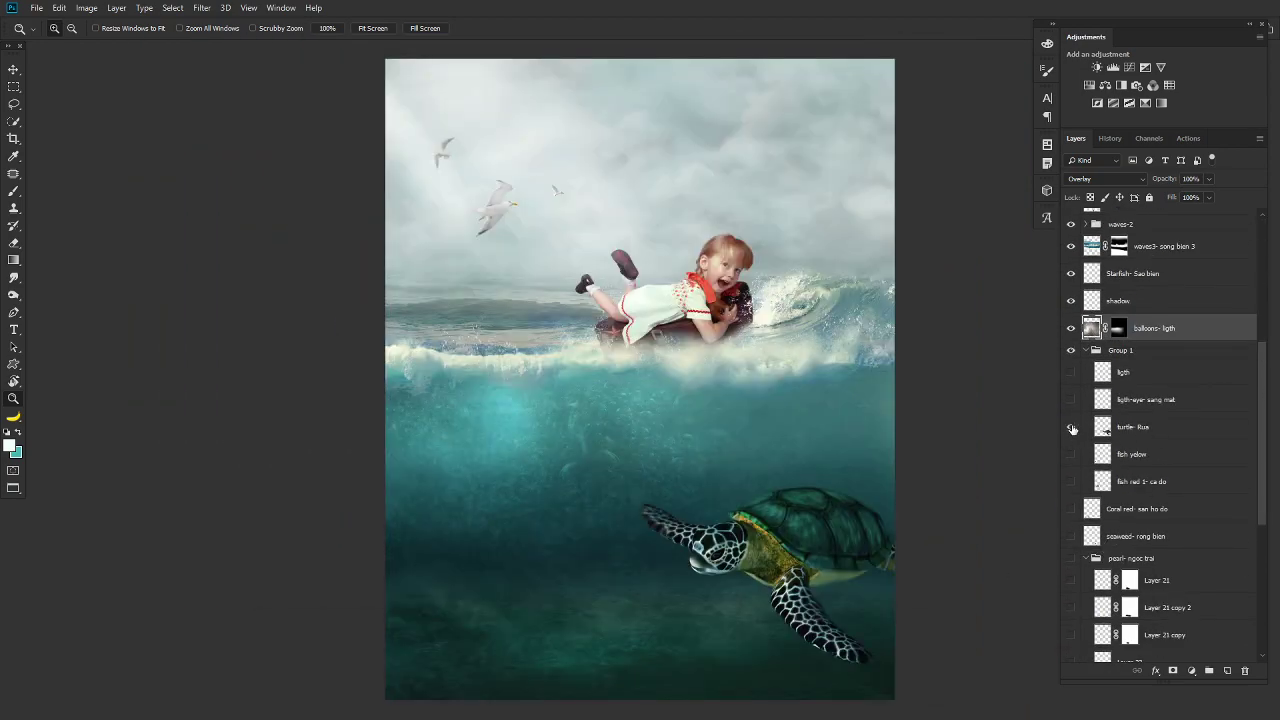
click(1073, 429)
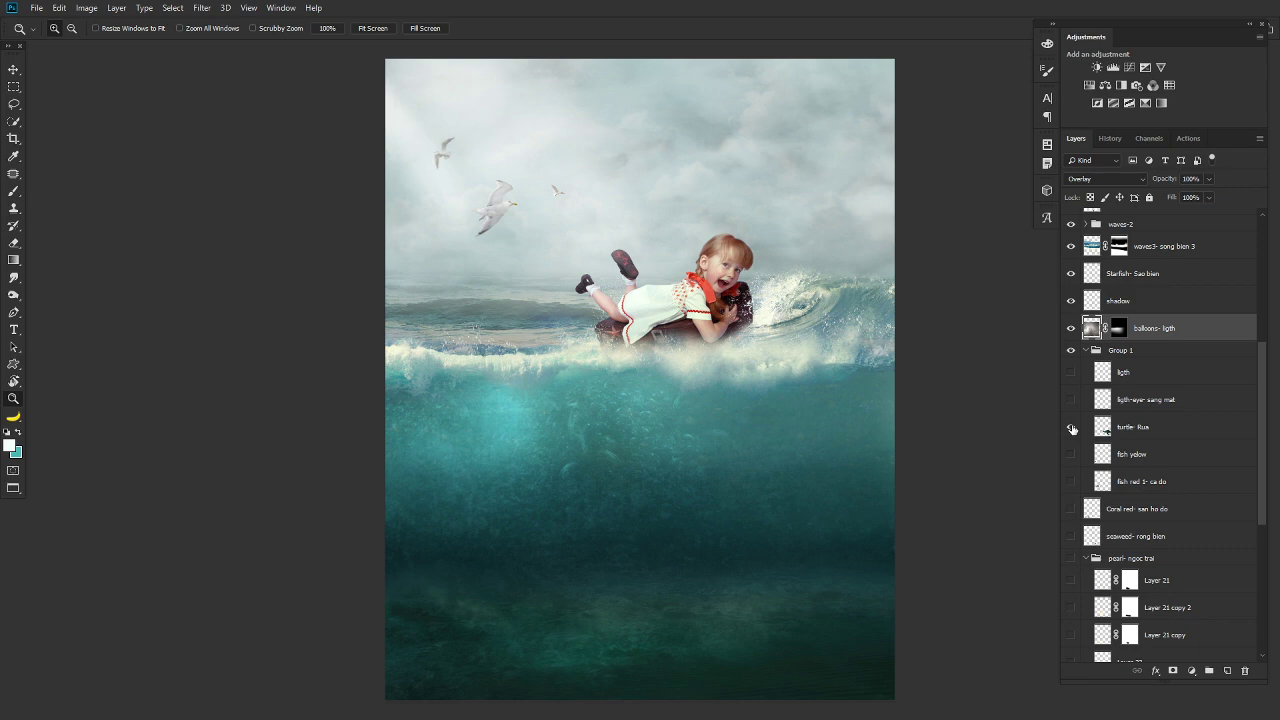
click(1145, 430)
key(f)
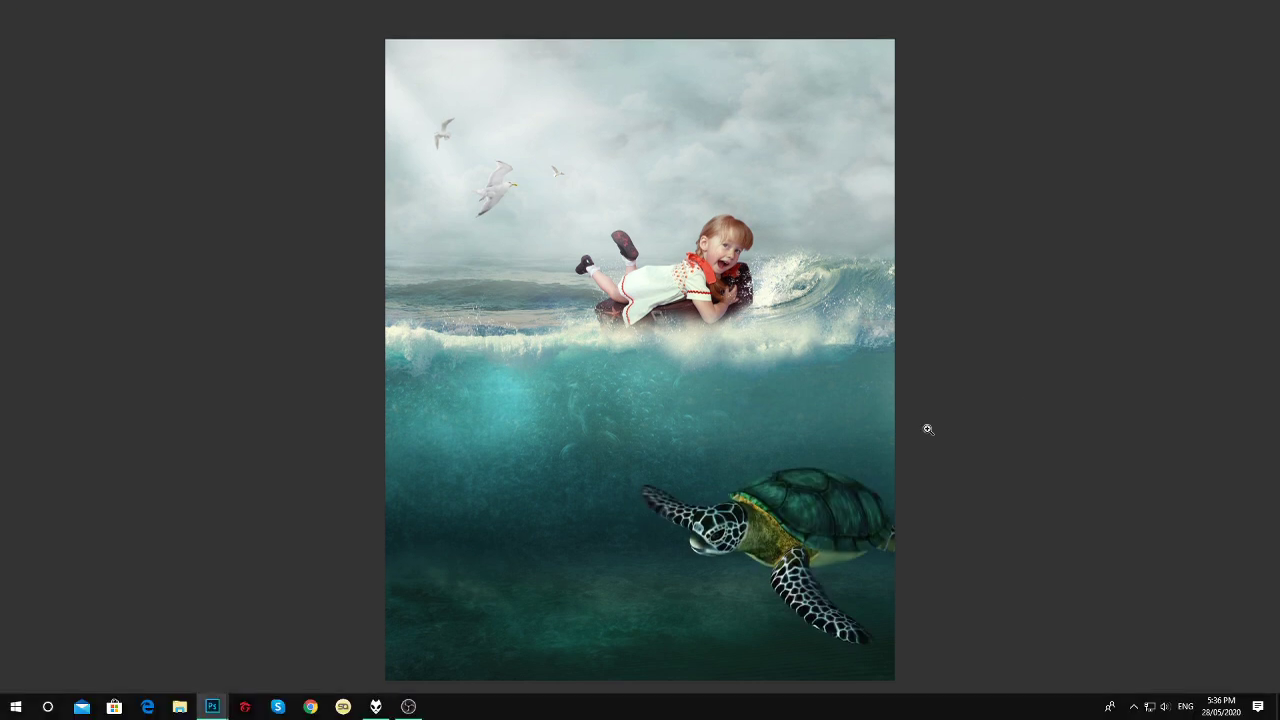
key(f)
Open the sea turtle stock image and lasso the lower turtle onto its own layer.
key(ctrl+o)
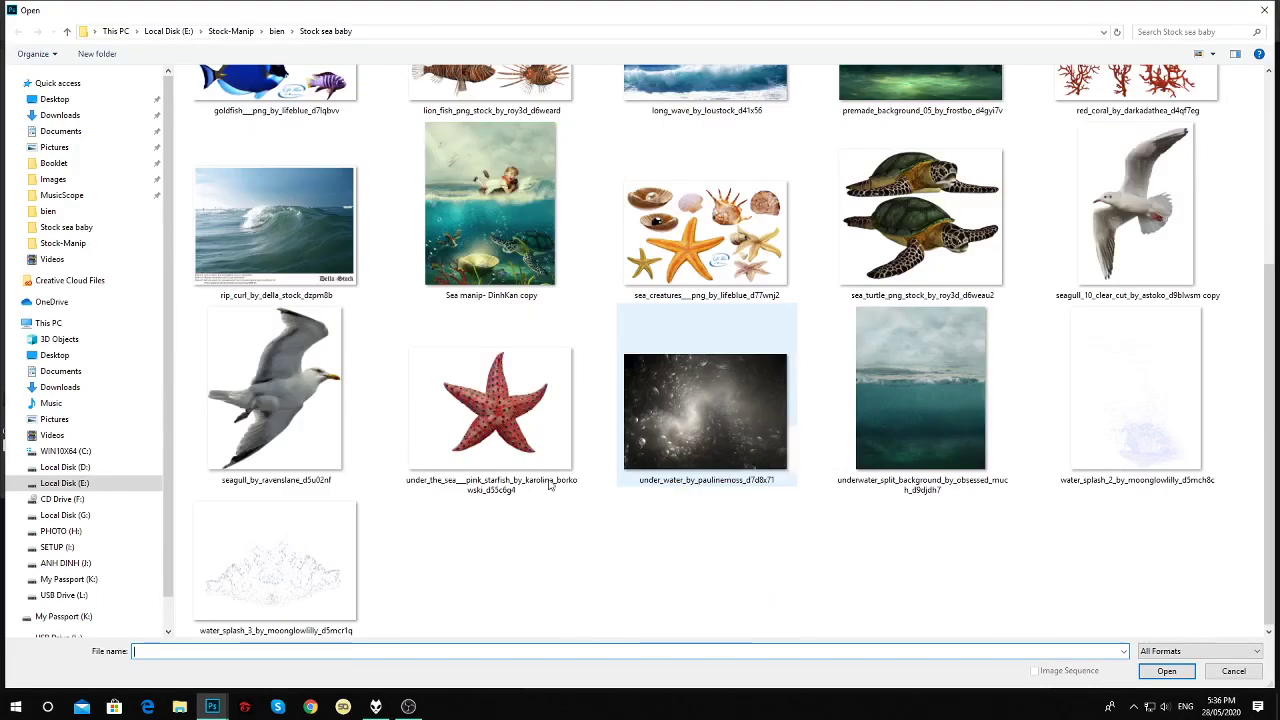
double_click(897, 228)
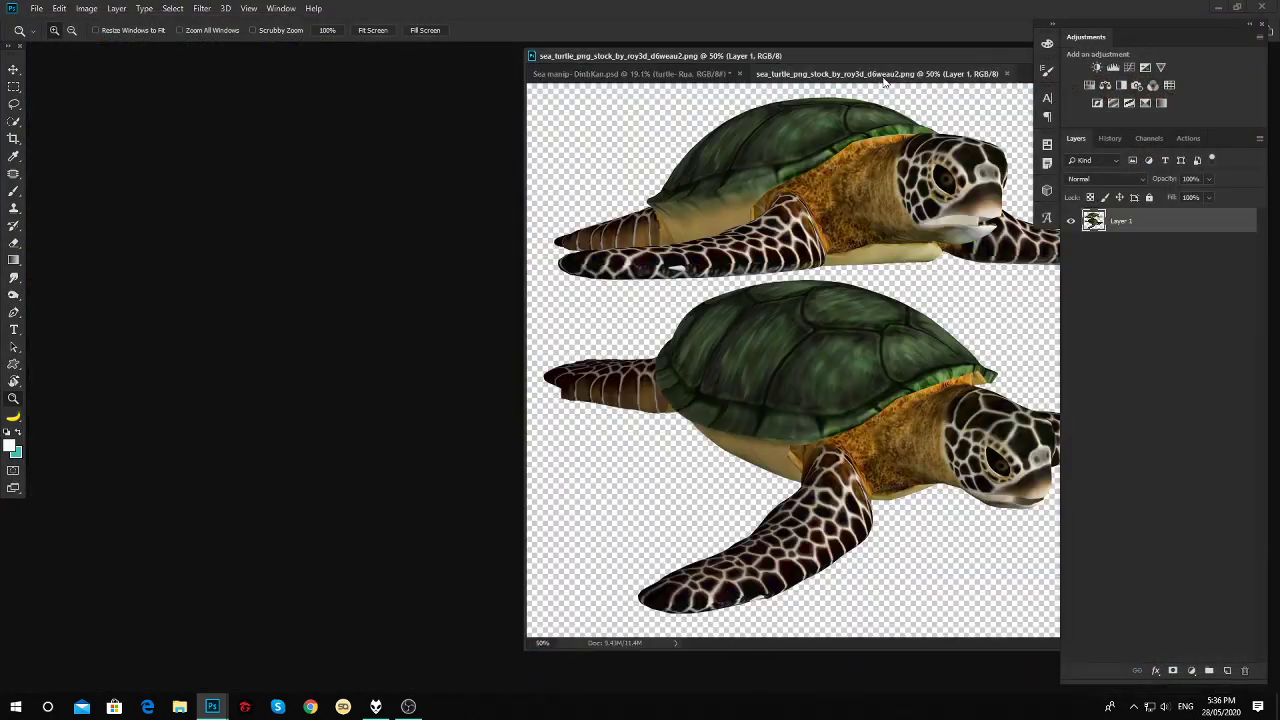
drag(657, 55, 141, 80)
key(l)
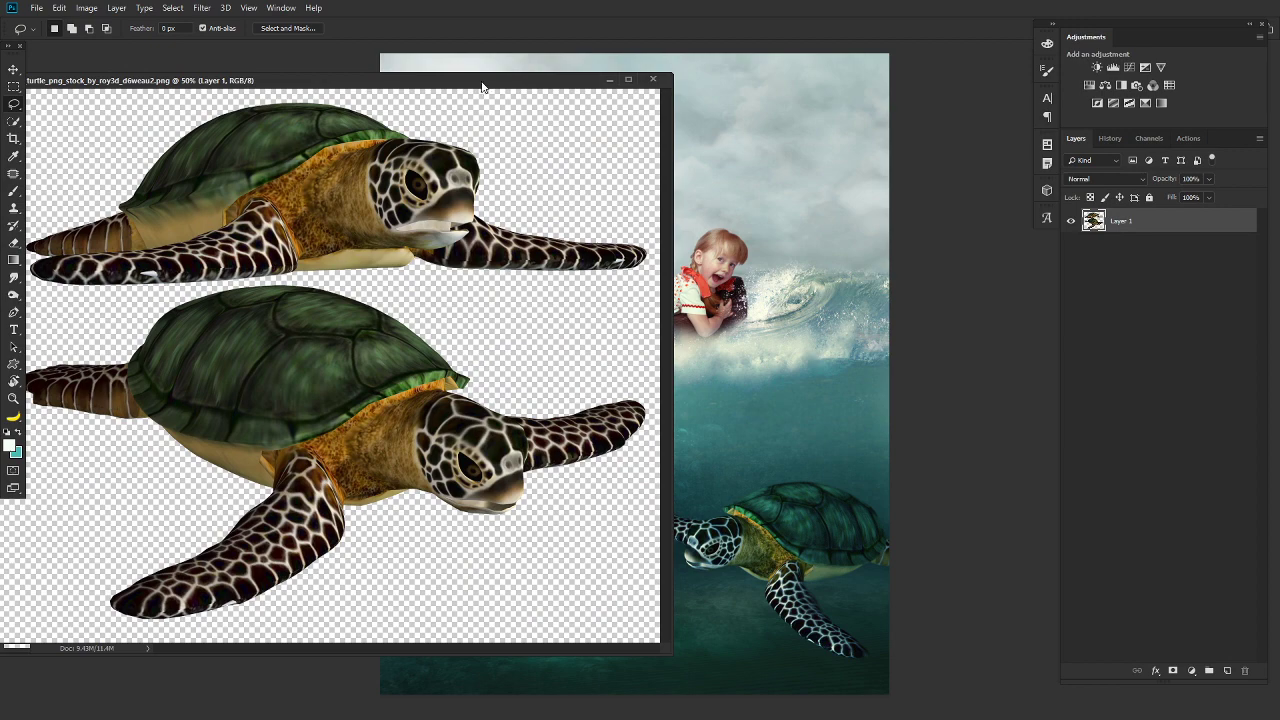
drag(482, 87, 799, 71)
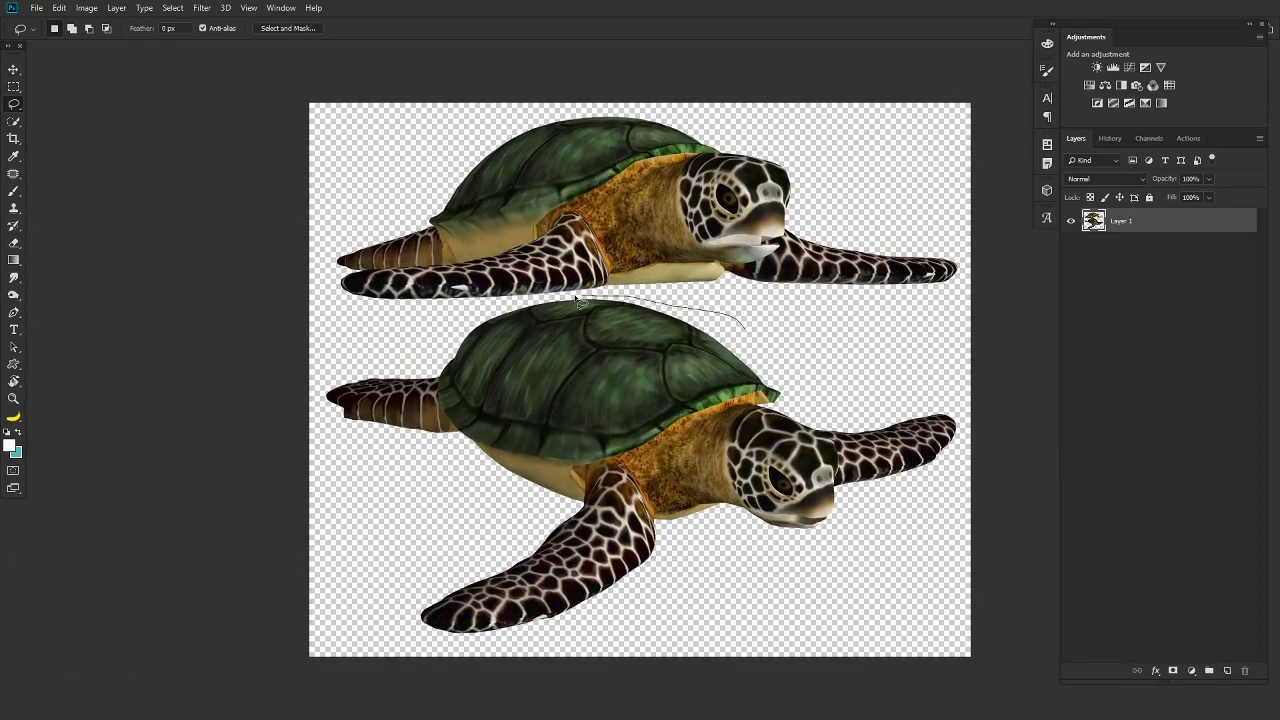
drag(577, 301, 1005, 357)
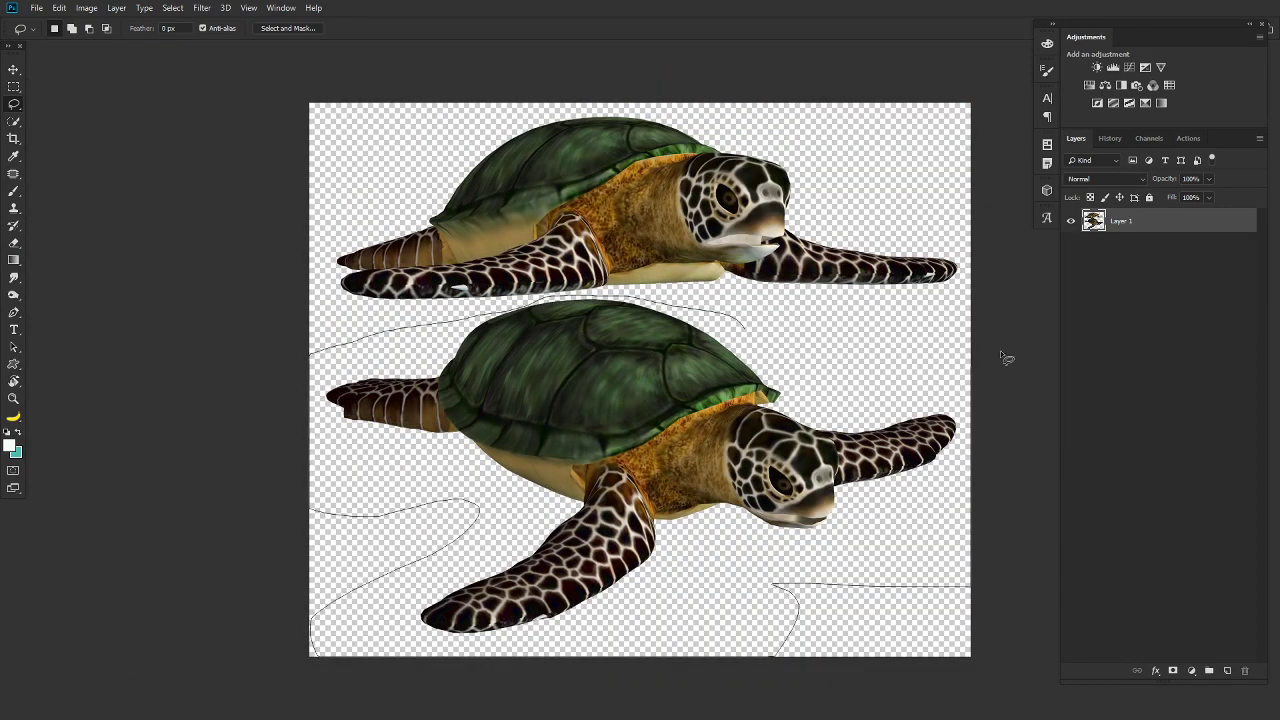
key(ctrl+j)
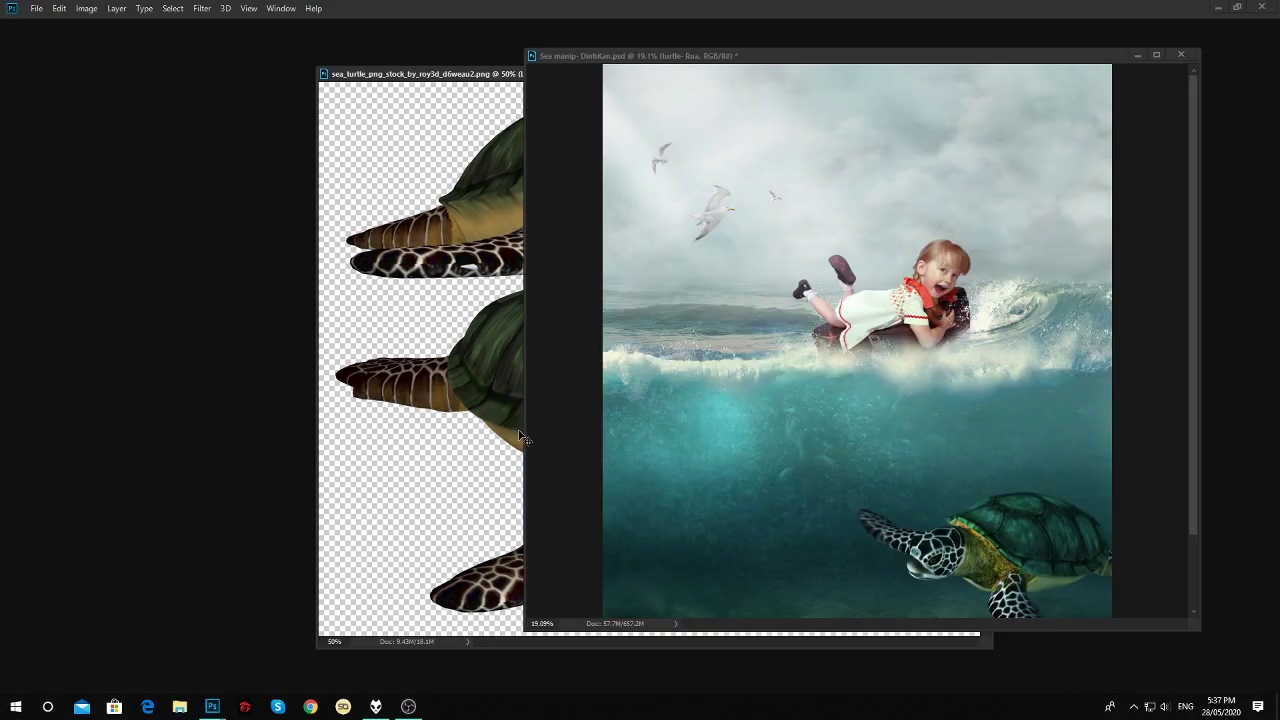
Restore the workspace panels and drag the lower turtle into Sea manip.
key(Tab)
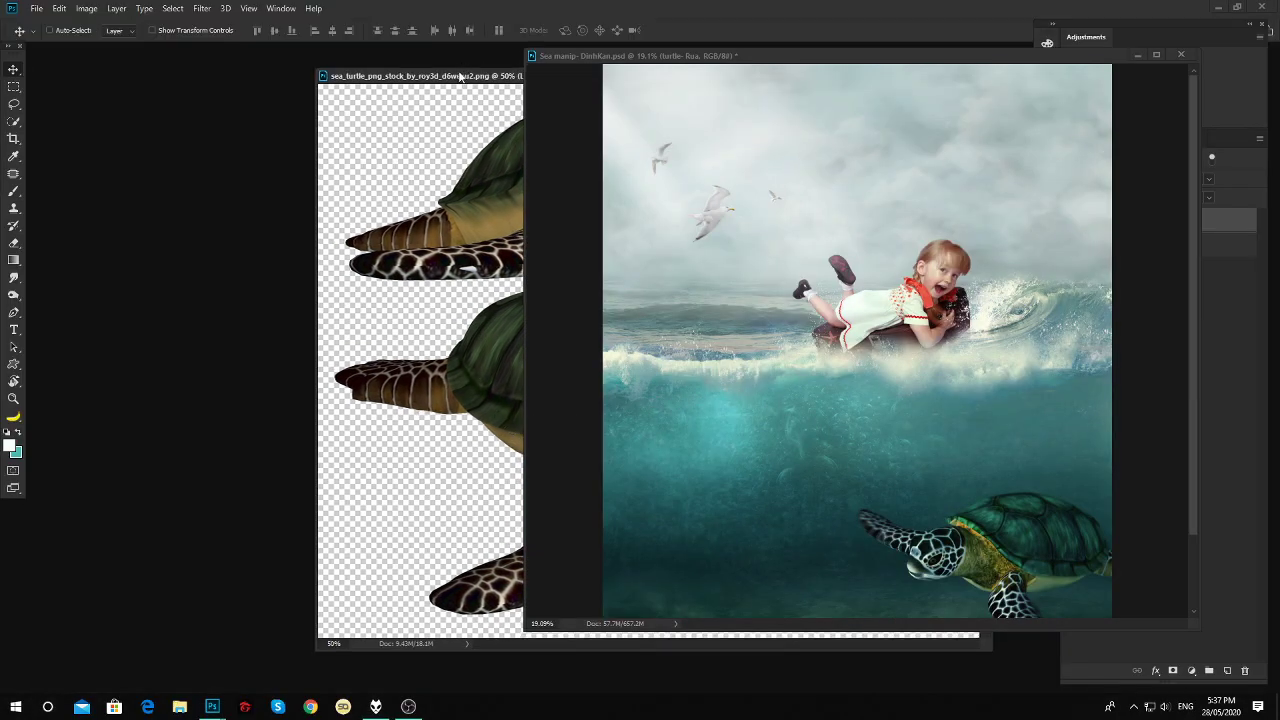
key(Tab)
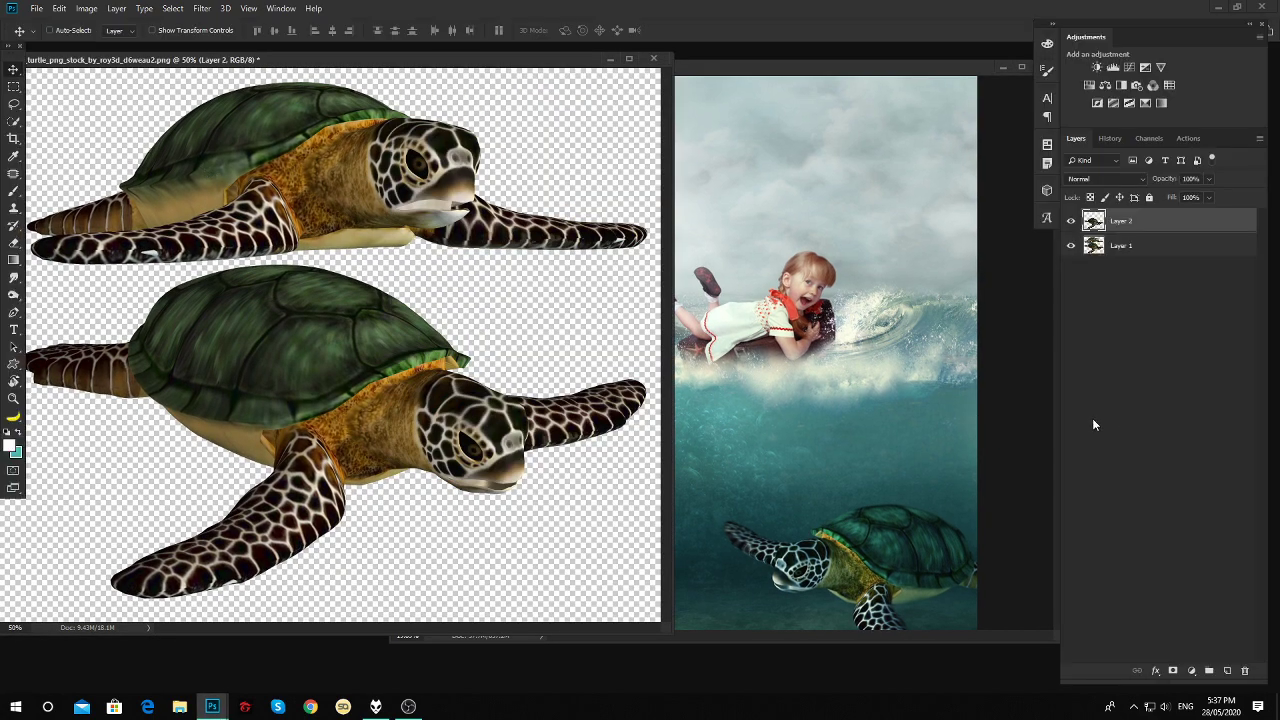
click(1074, 651)
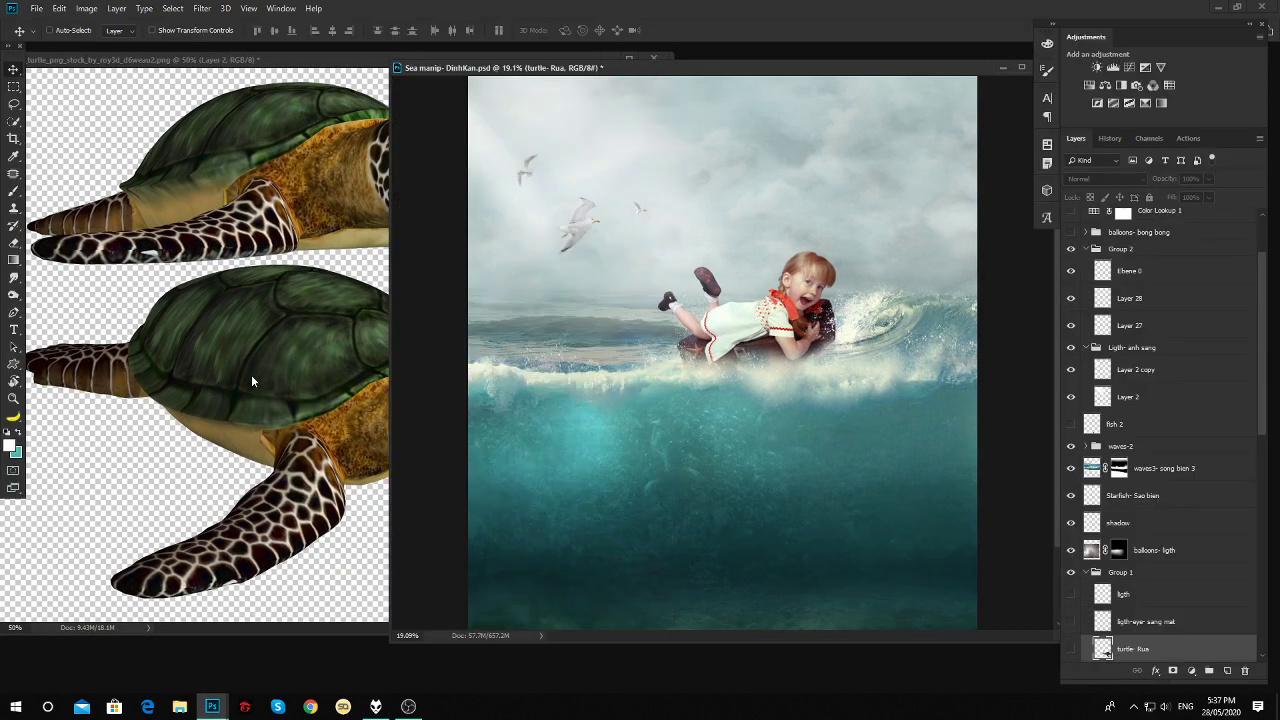
drag(251, 374, 870, 535)
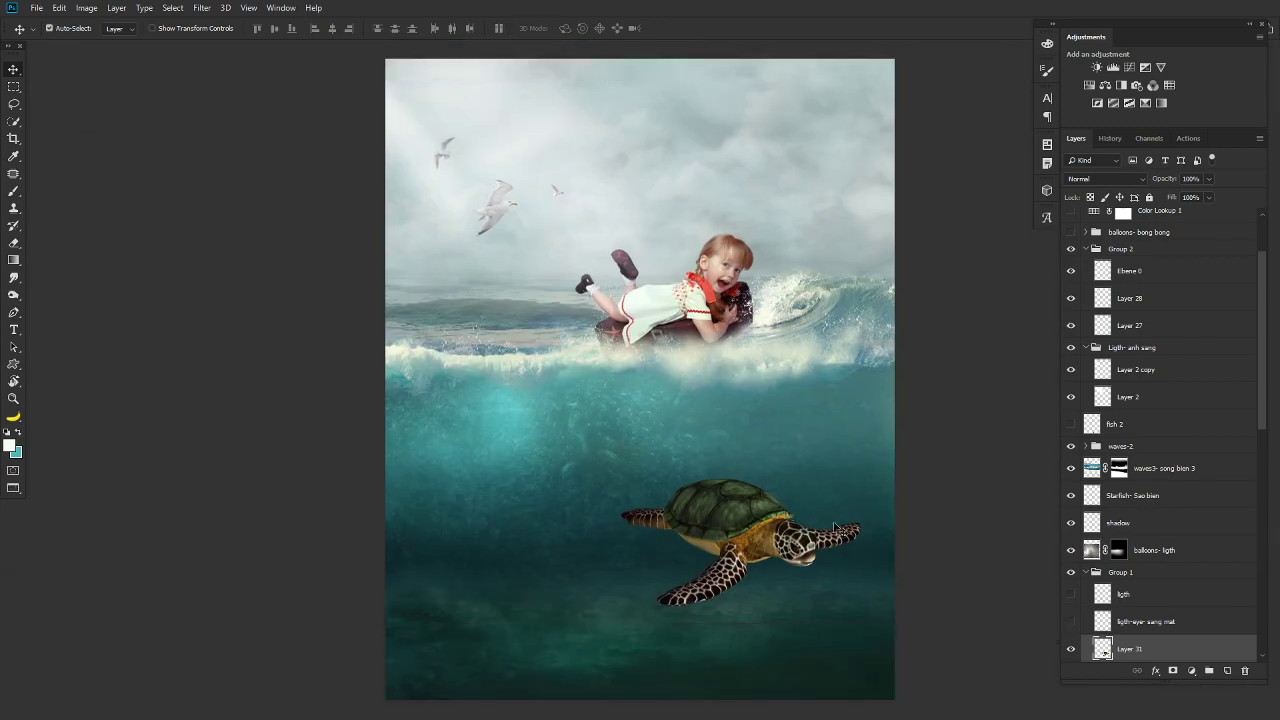
Flip the new turtle horizontally, scale it to about 112% and reposition it.
key(ctrl+t)
right_click(749, 491)
click(824, 659)
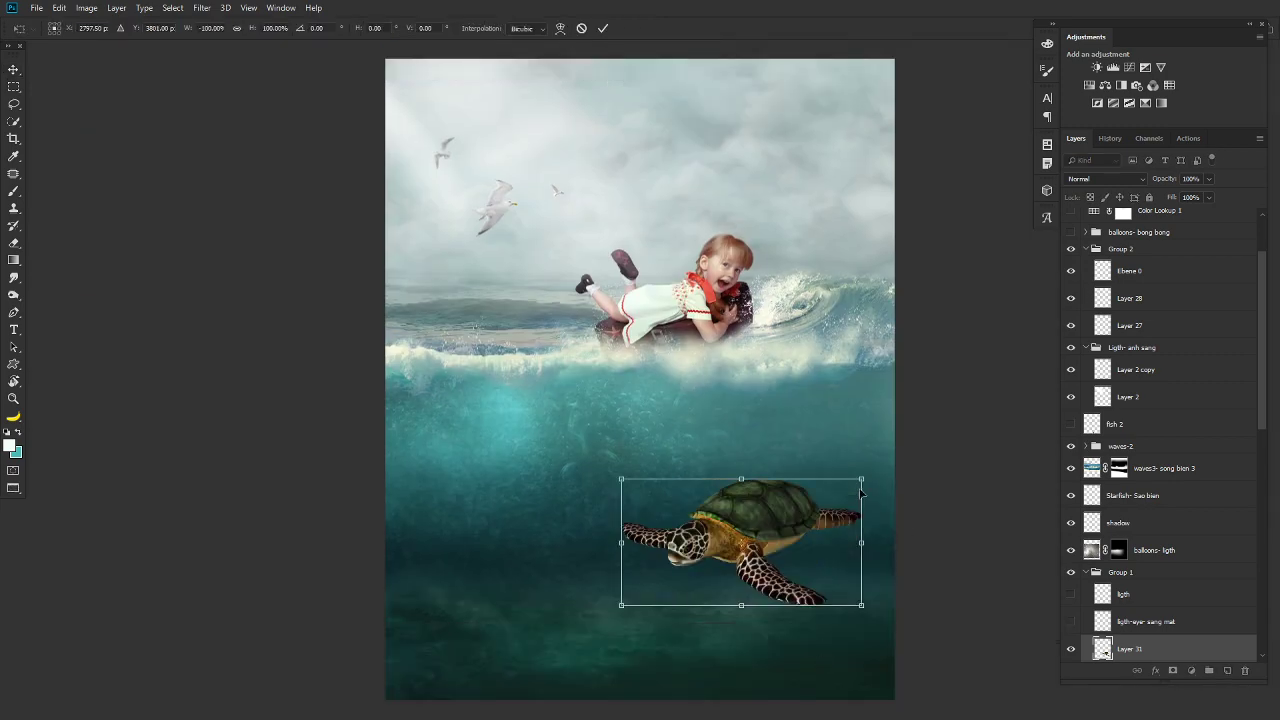
mouse_move(862, 490)
mouse_down()
mouse_move(957, 486)
mouse_move(943, 528)
mouse_up()
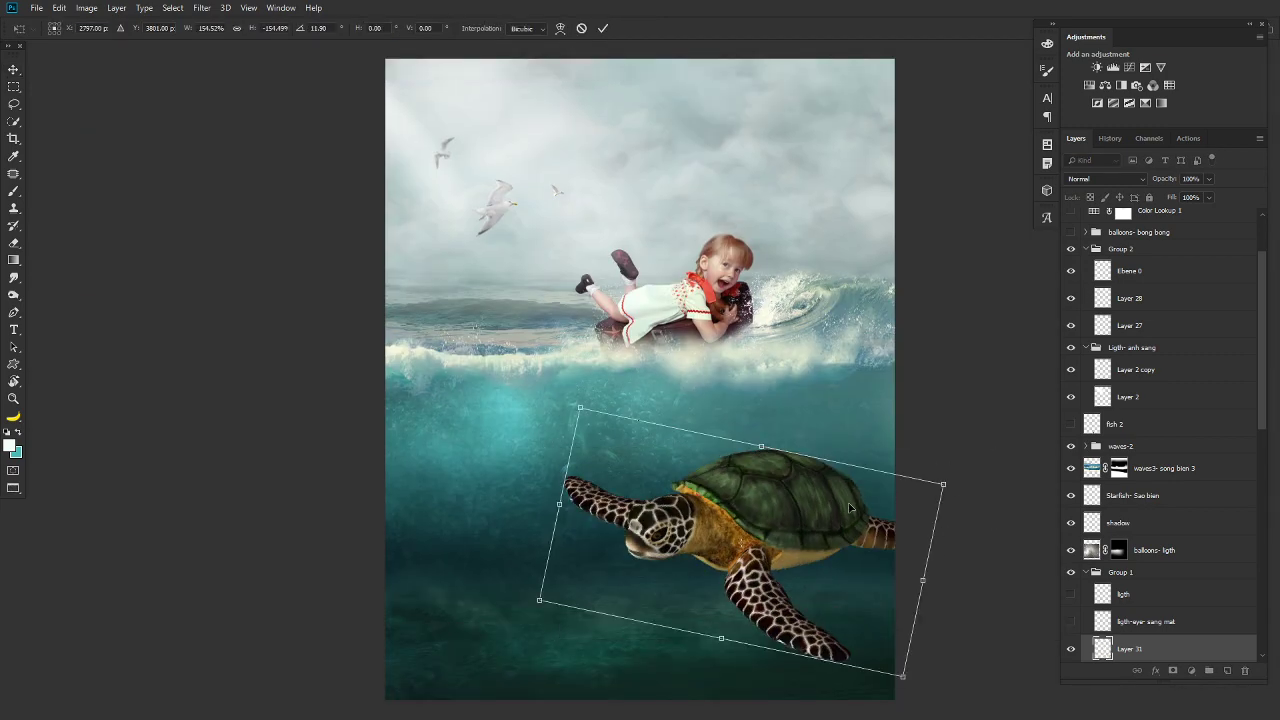
drag(849, 508, 920, 530)
drag(1016, 506, 862, 540)
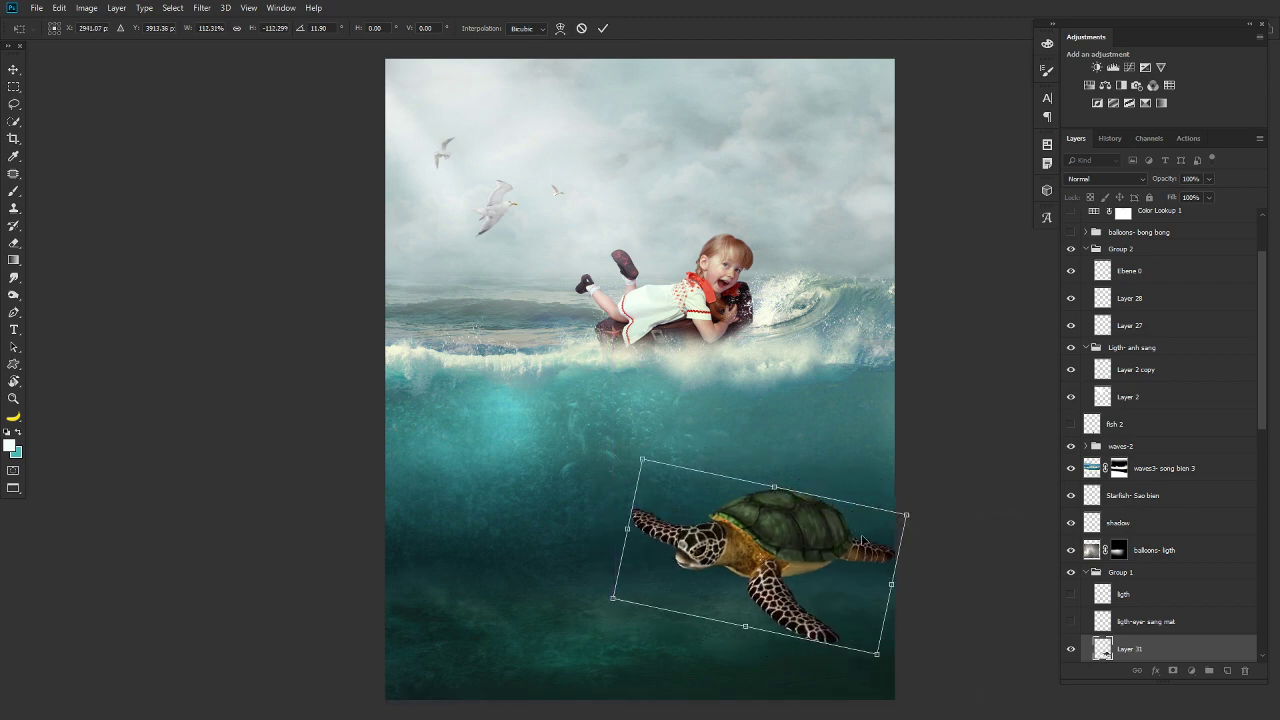
key(Return)
Try a Color Balance on the turtle, shifting its highlights toward cyan.
key(ctrl+b)
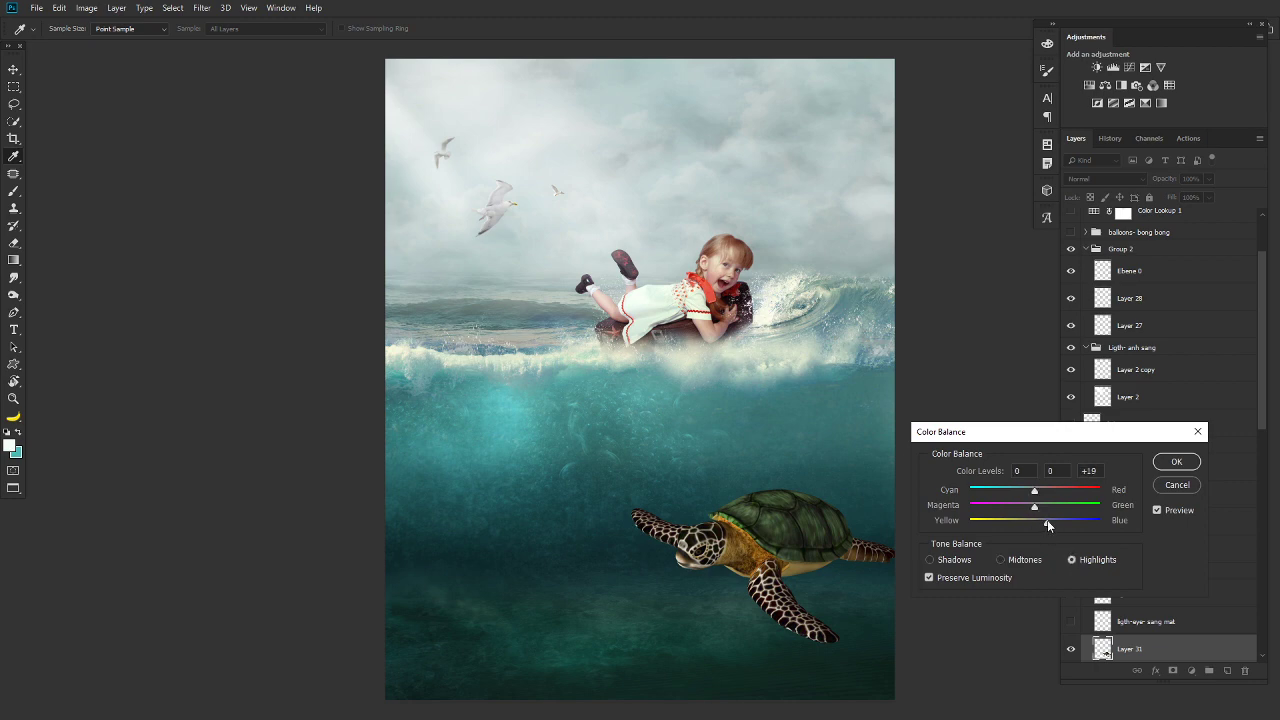
drag(1034, 490, 1026, 492)
click(1019, 559)
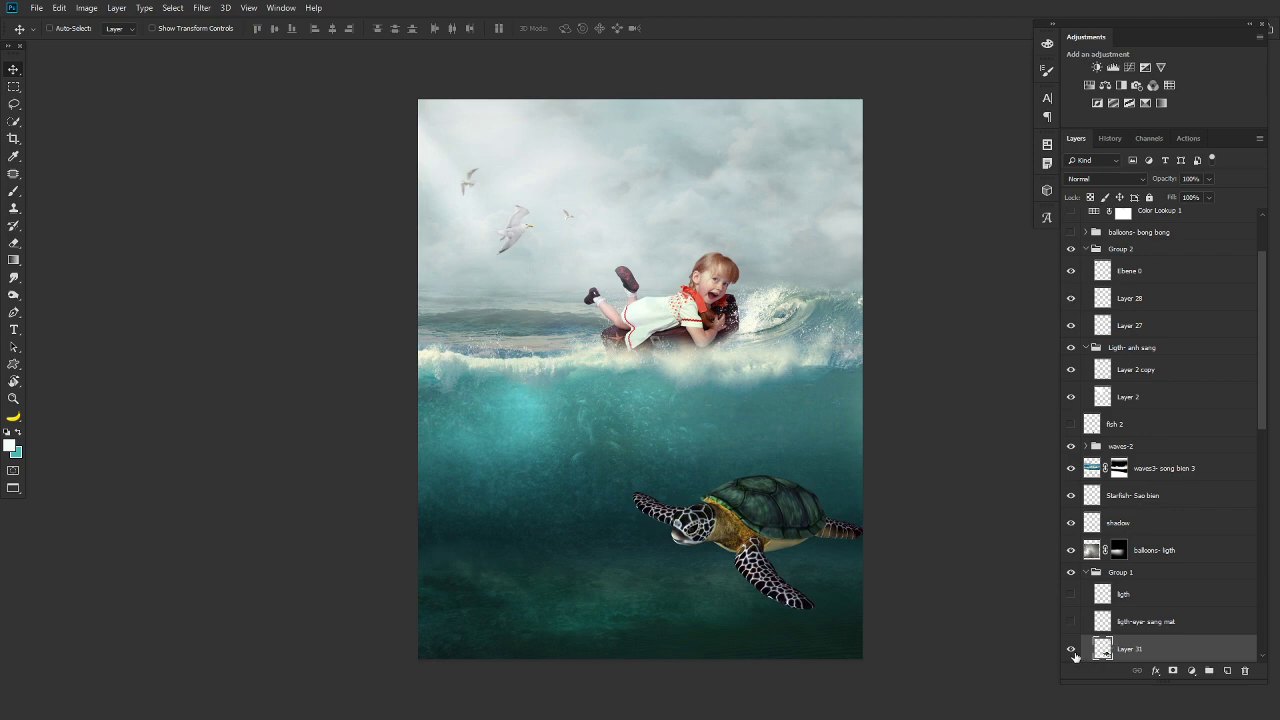
scroll(1156, 528, down, 3)
scroll(1110, 495, down, 1)
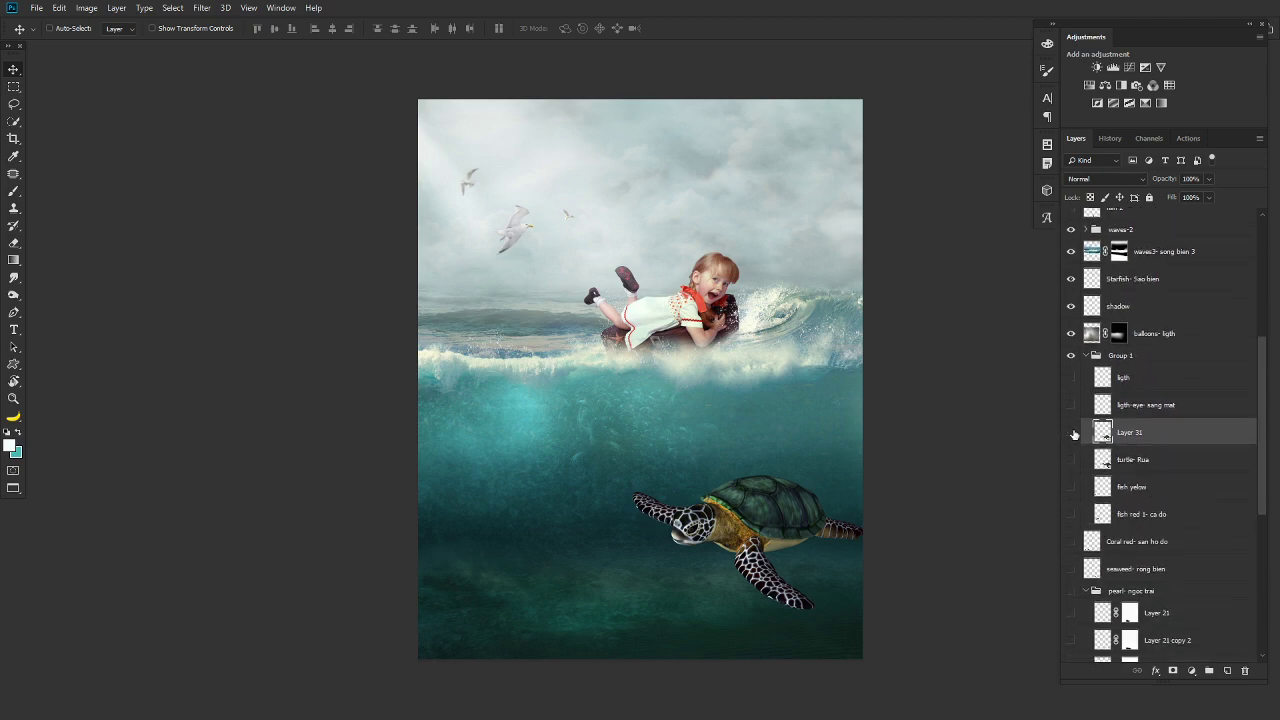
Delete the new turtle layer, show turtle- Rua again and close the turtle stock image.
click(1072, 433)
key(Delete)
click(1071, 433)
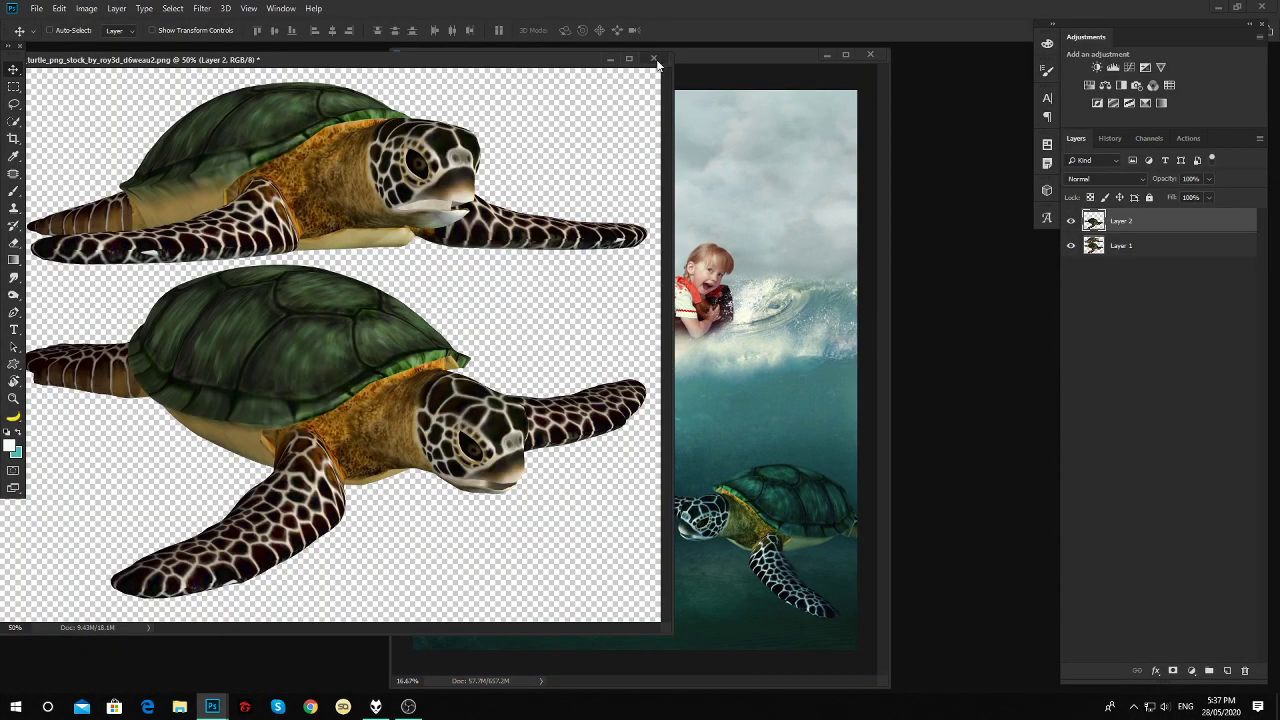
click(654, 60)
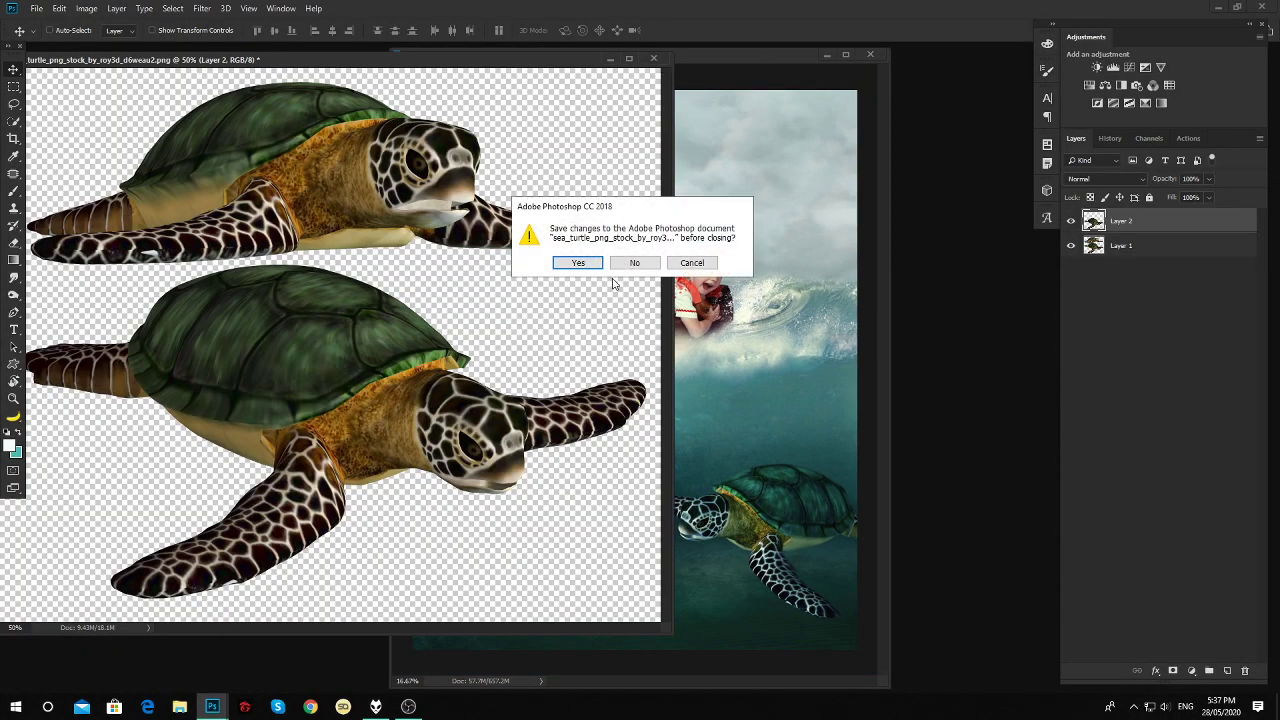
click(634, 263)
Open the goldfish, lionfish, fish_set_09 and fish_set_01 images together.
key(ctrl+o)
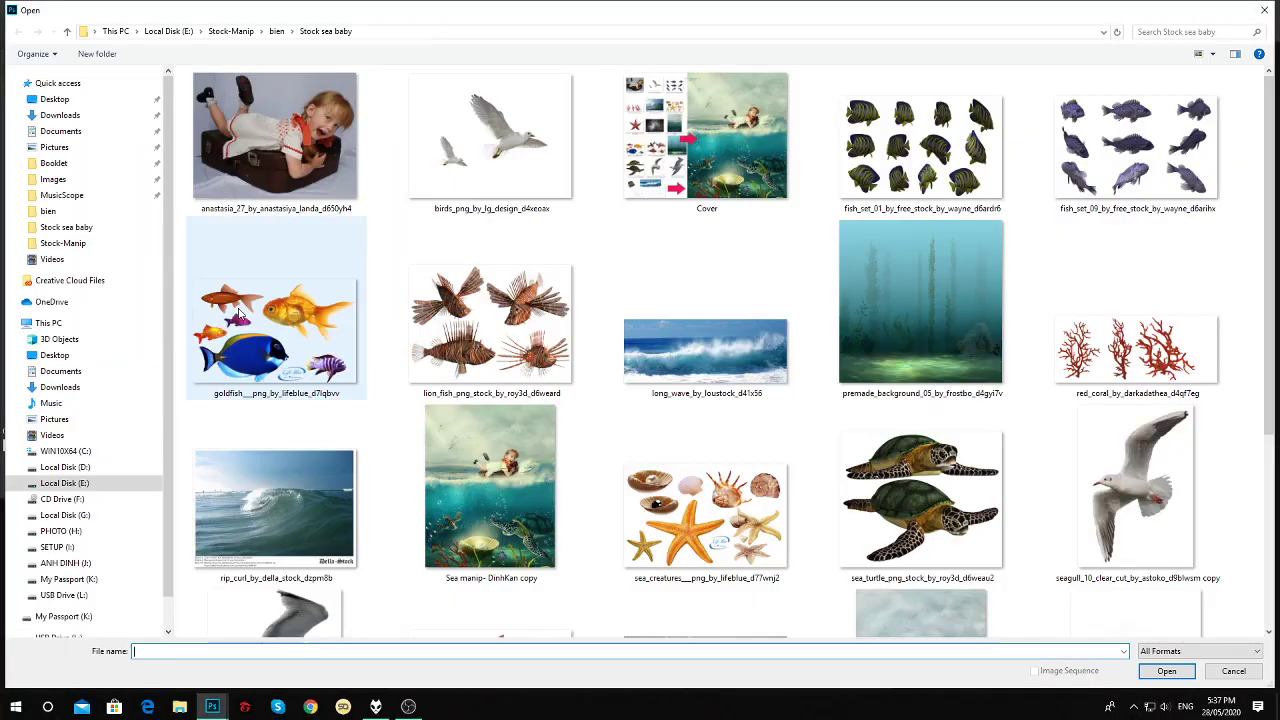
click(490, 322)
ctrl+click(302, 330)
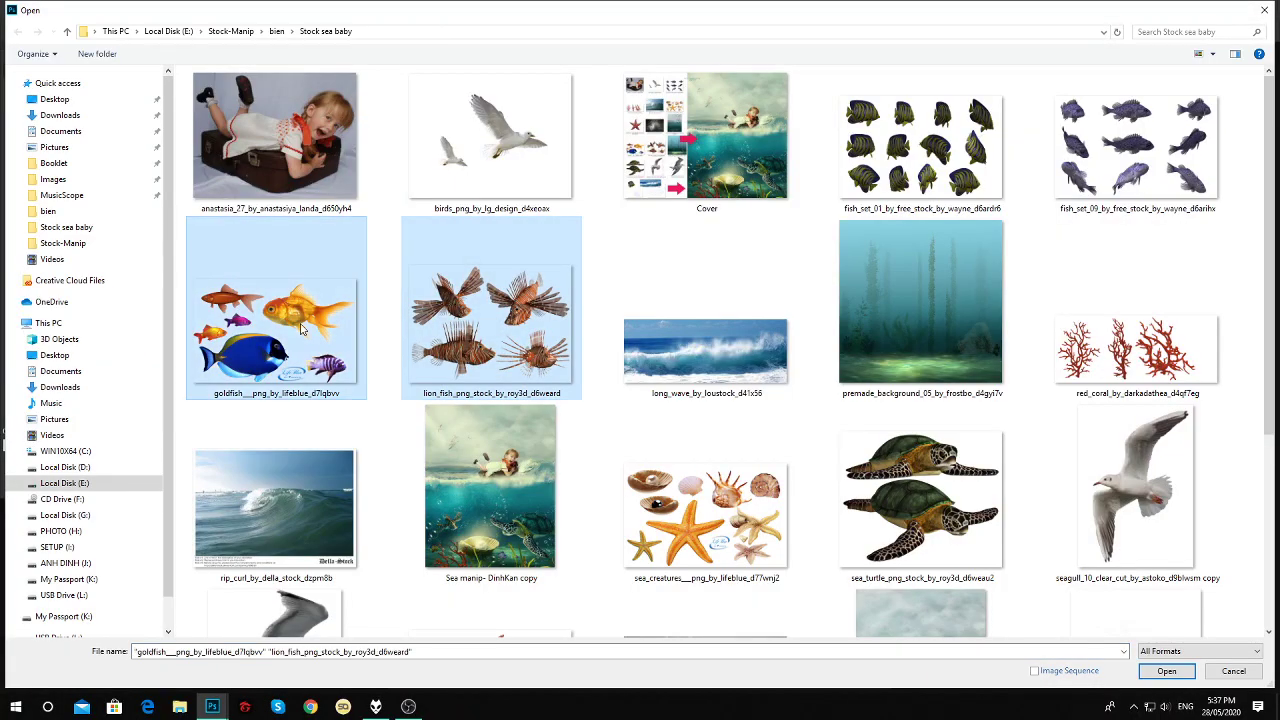
ctrl+click(1160, 178)
ctrl+click(950, 138)
click(1166, 671)
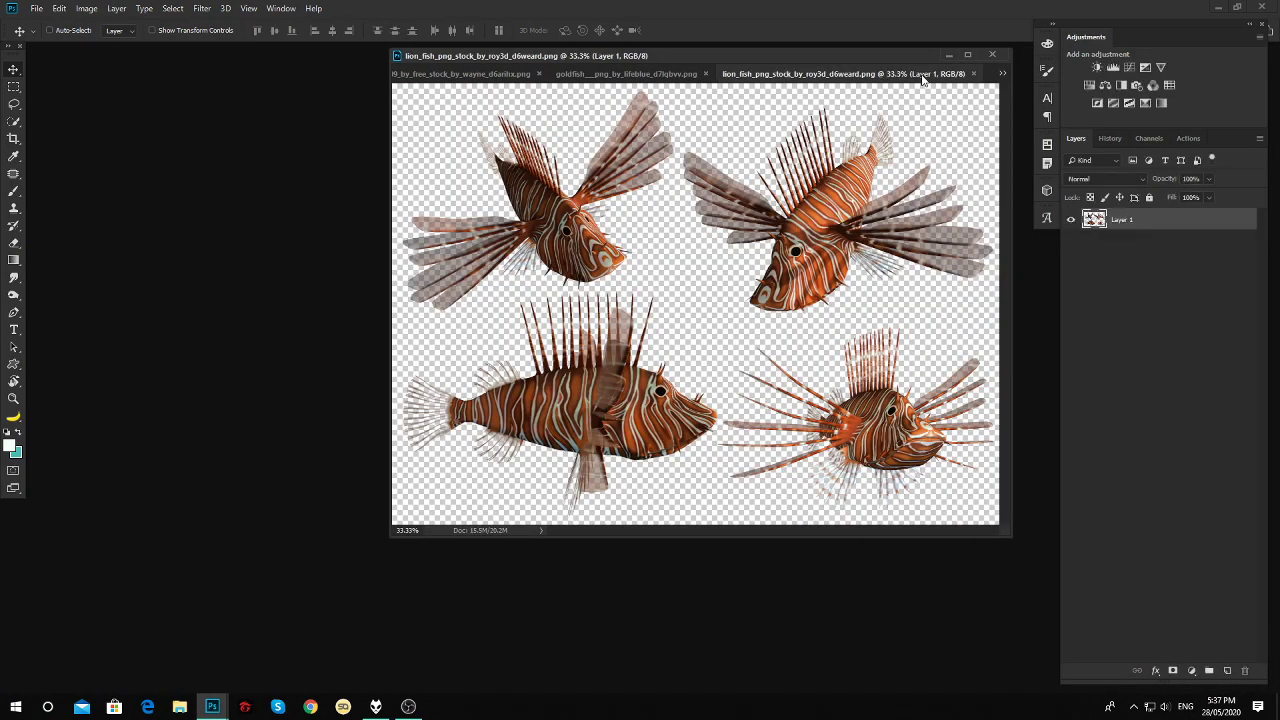
Lasso the top-left lionfish onto its own layer and hide the full lionfish sheet.
key(l)
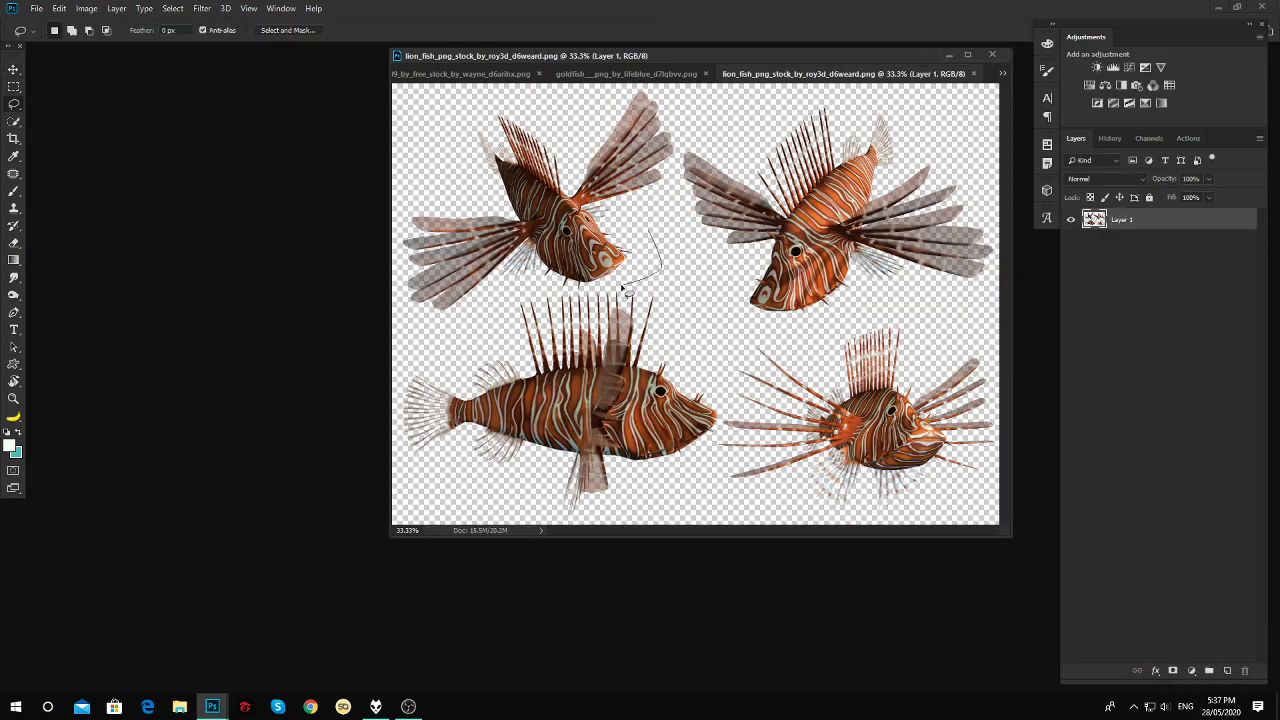
mouse_move(536, 300)
mouse_down()
mouse_move(410, 168)
mouse_move(593, 96)
mouse_up()
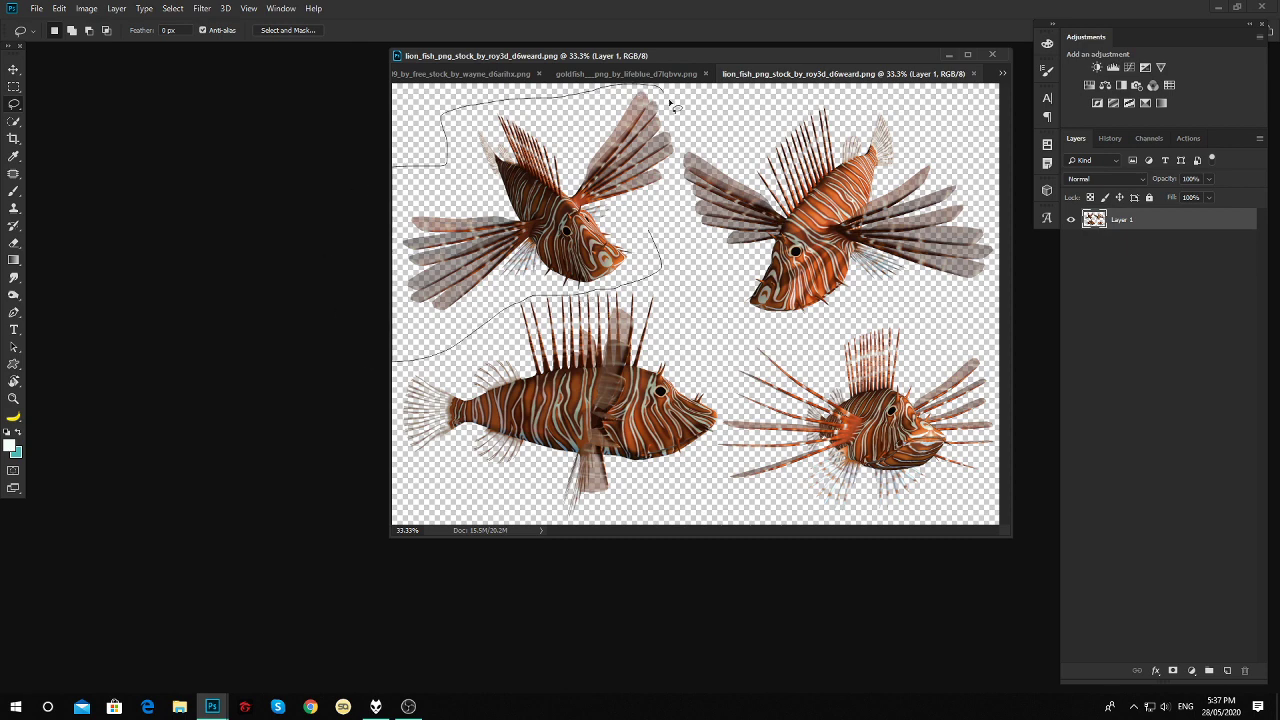
drag(680, 158, 683, 284)
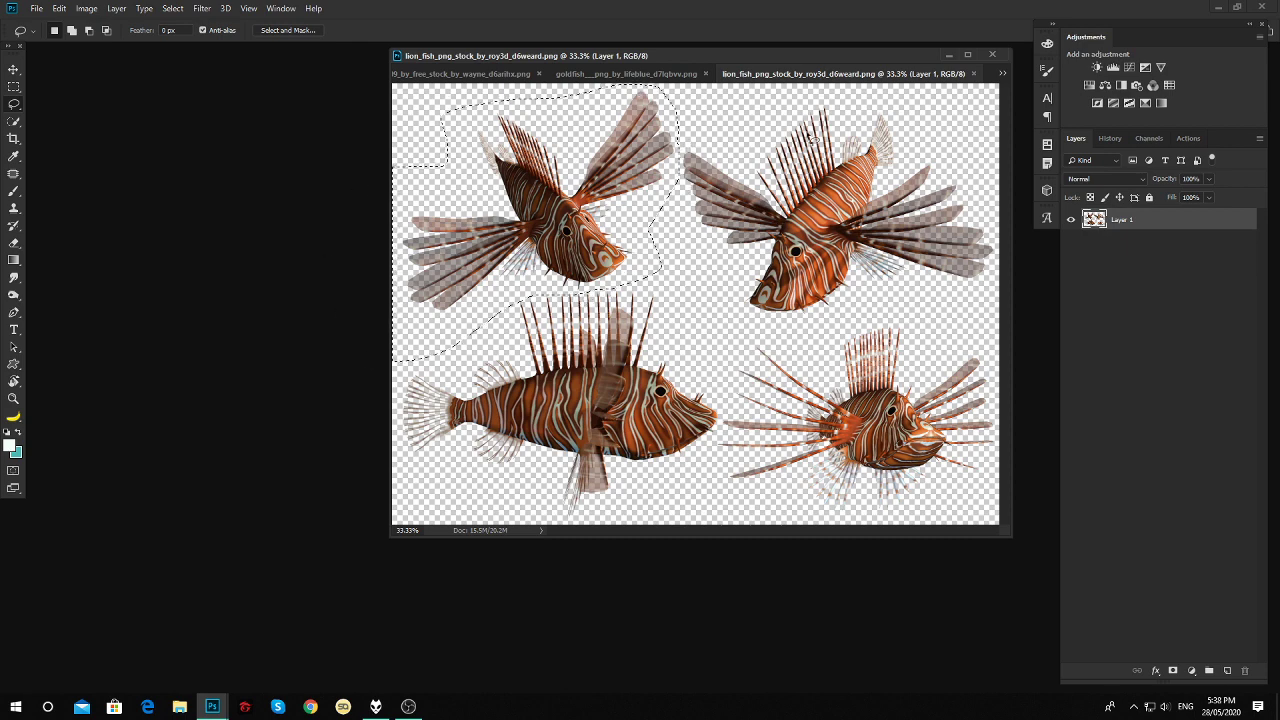
key(ctrl+j)
key(v)
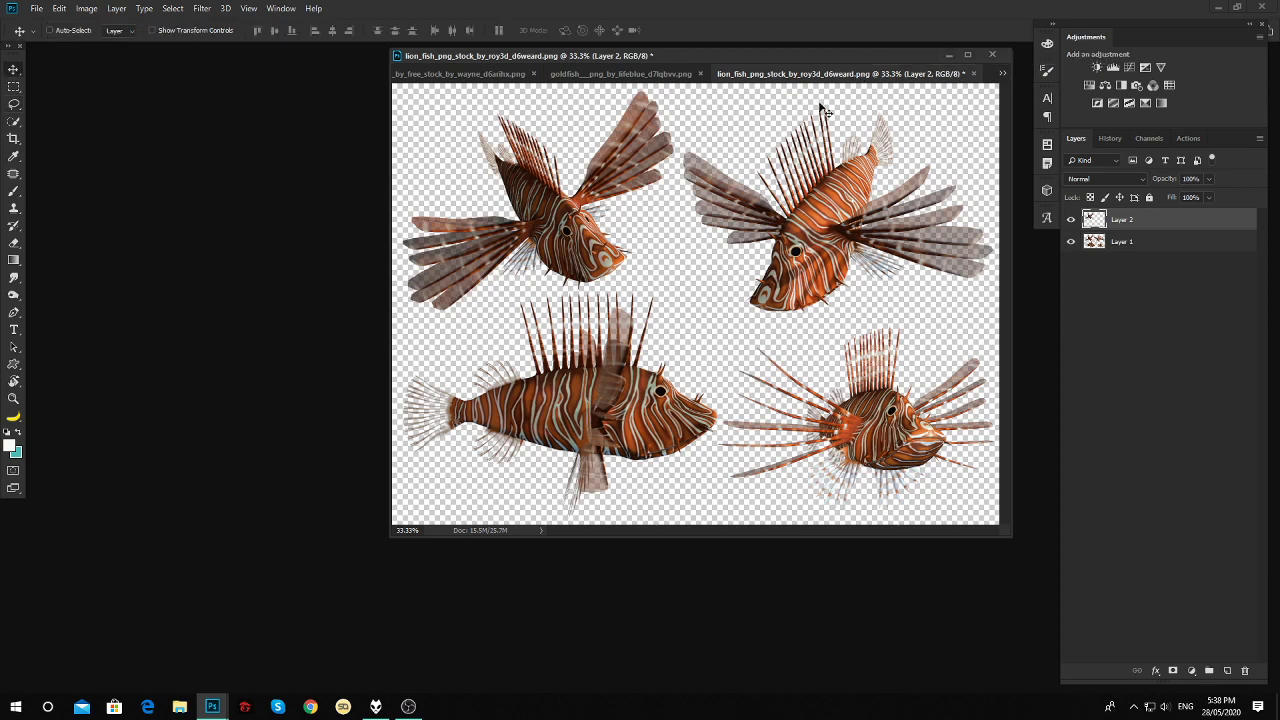
click(1071, 242)
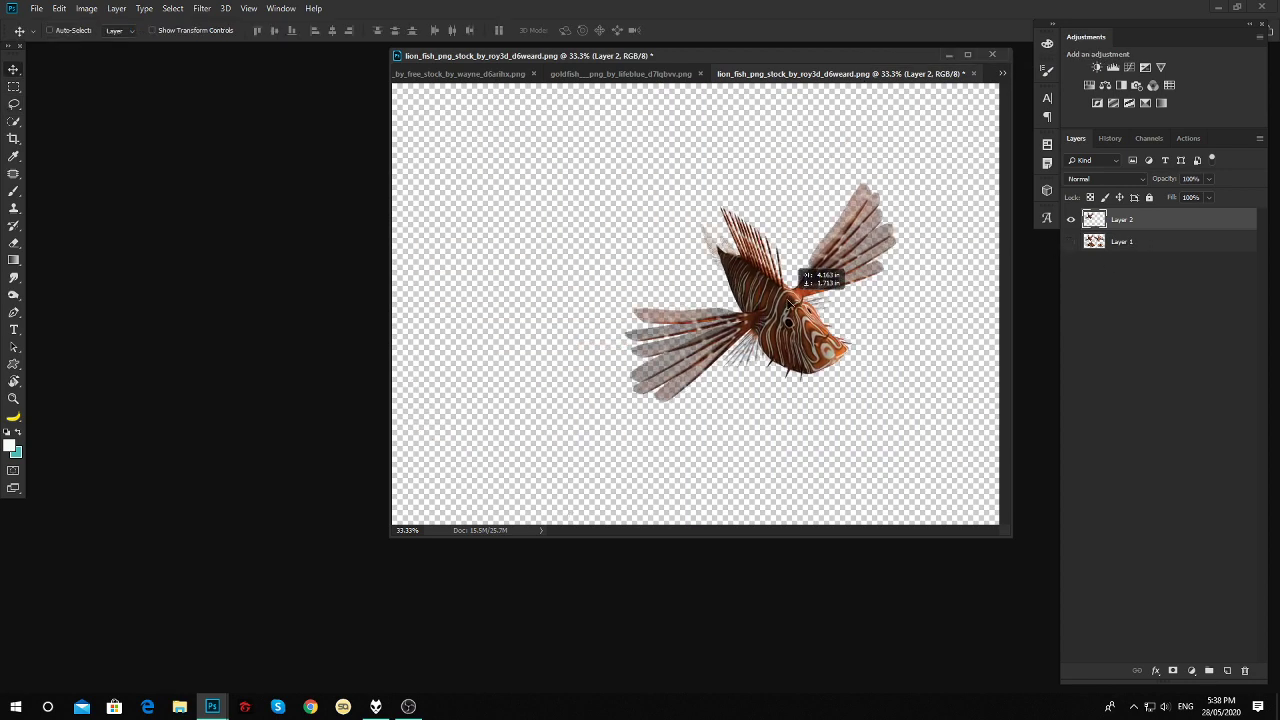
drag(584, 216, 812, 258)
Float the lionfish and fish_set_01 windows and place the lionfish left of the turtle.
mouse_move(880, 74)
mouse_down()
mouse_move(231, 370)
mouse_move(233, 355)
mouse_up()
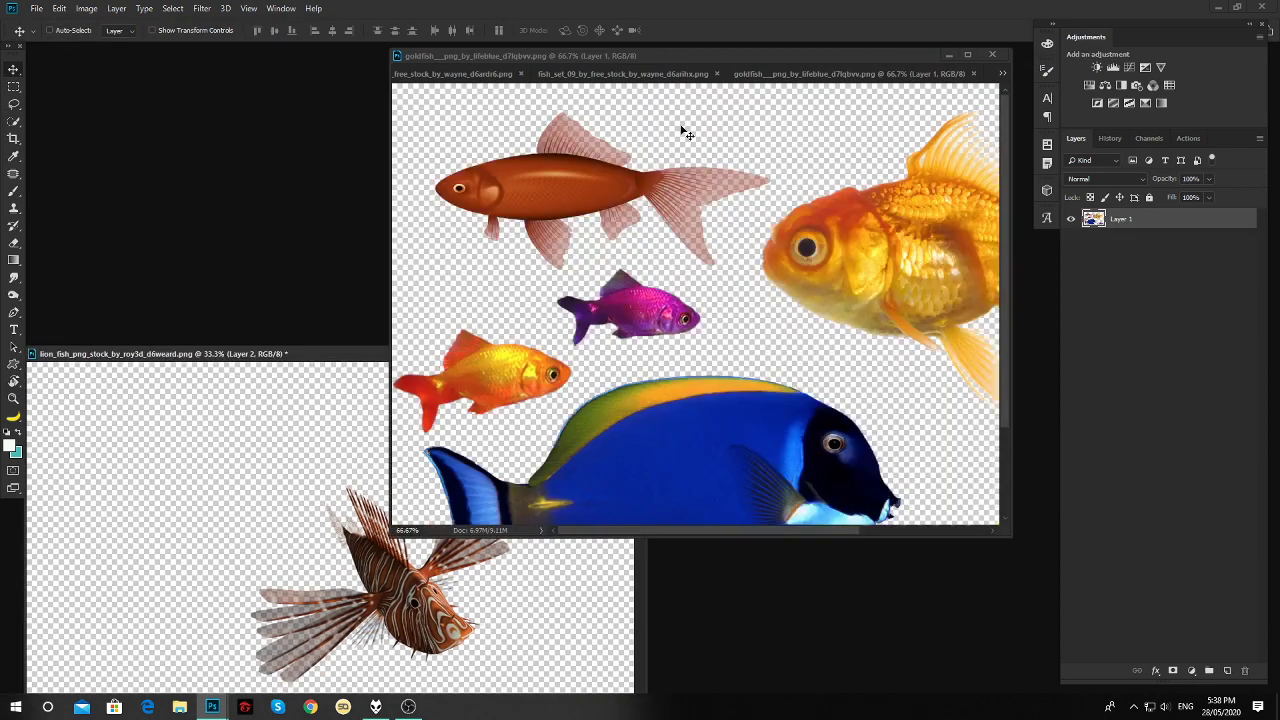
click(436, 74)
drag(436, 74, 724, 445)
click(749, 80)
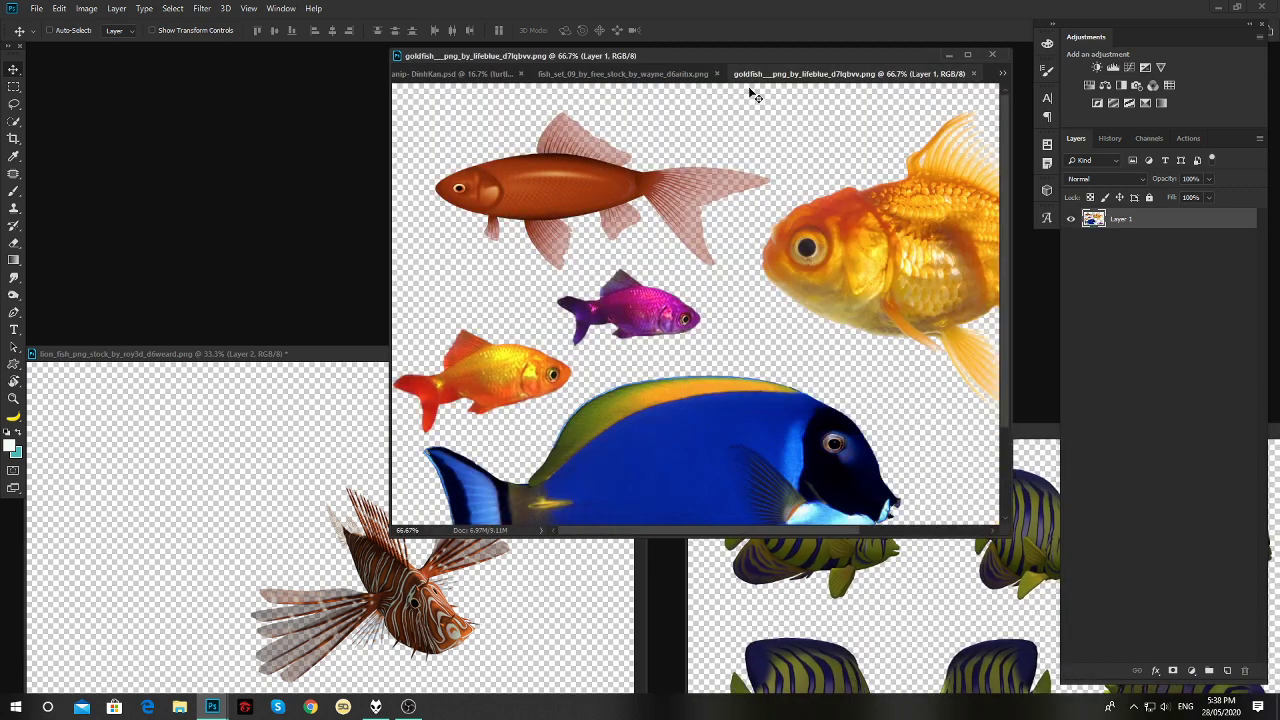
click(1001, 74)
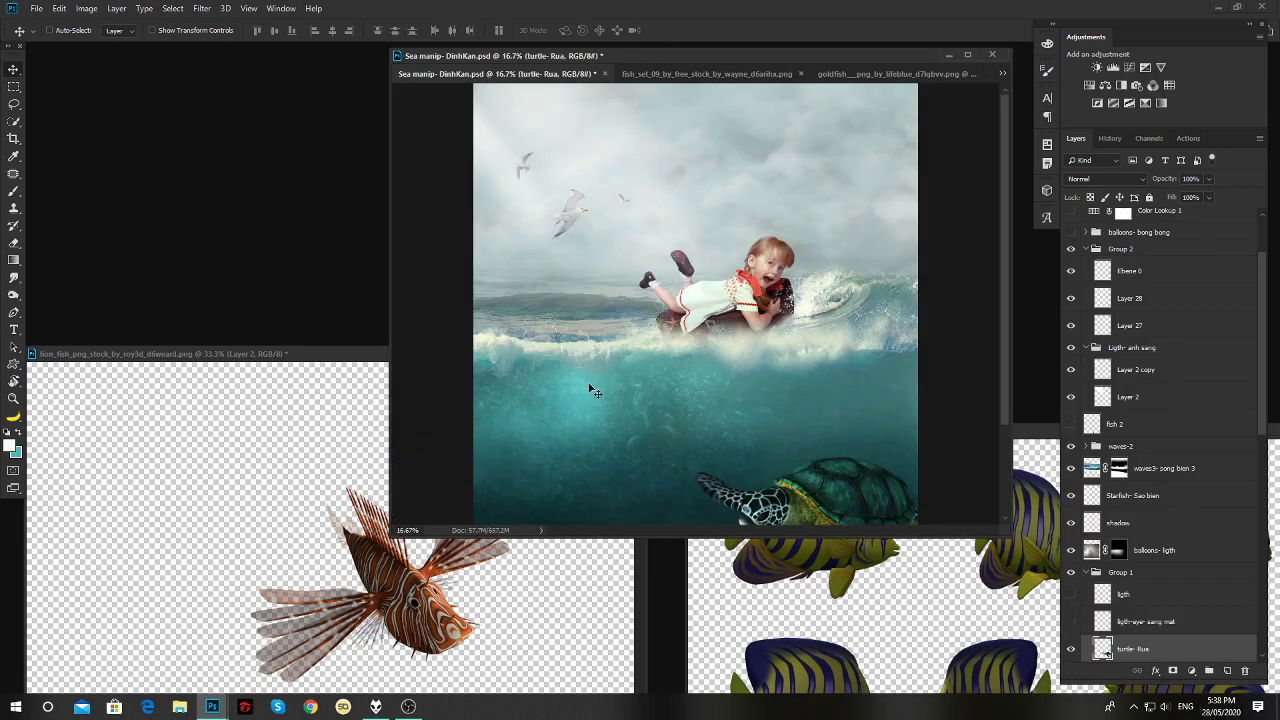
click(270, 487)
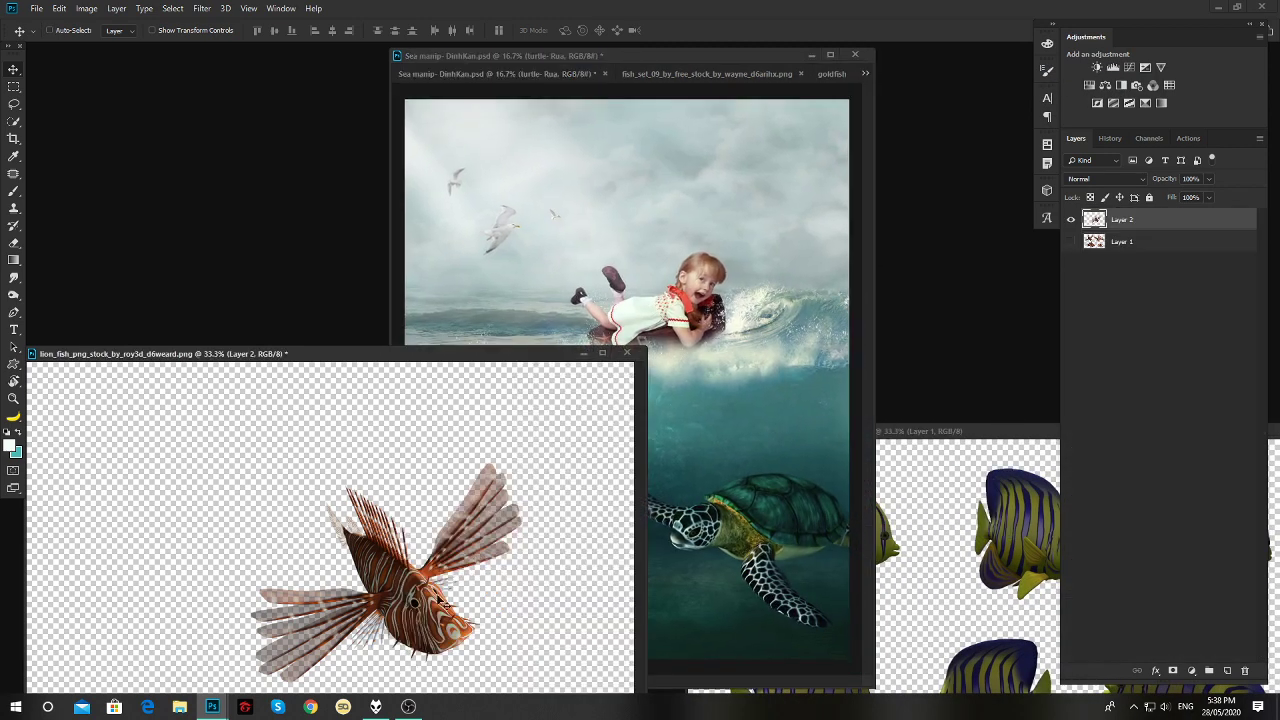
drag(445, 605, 545, 530)
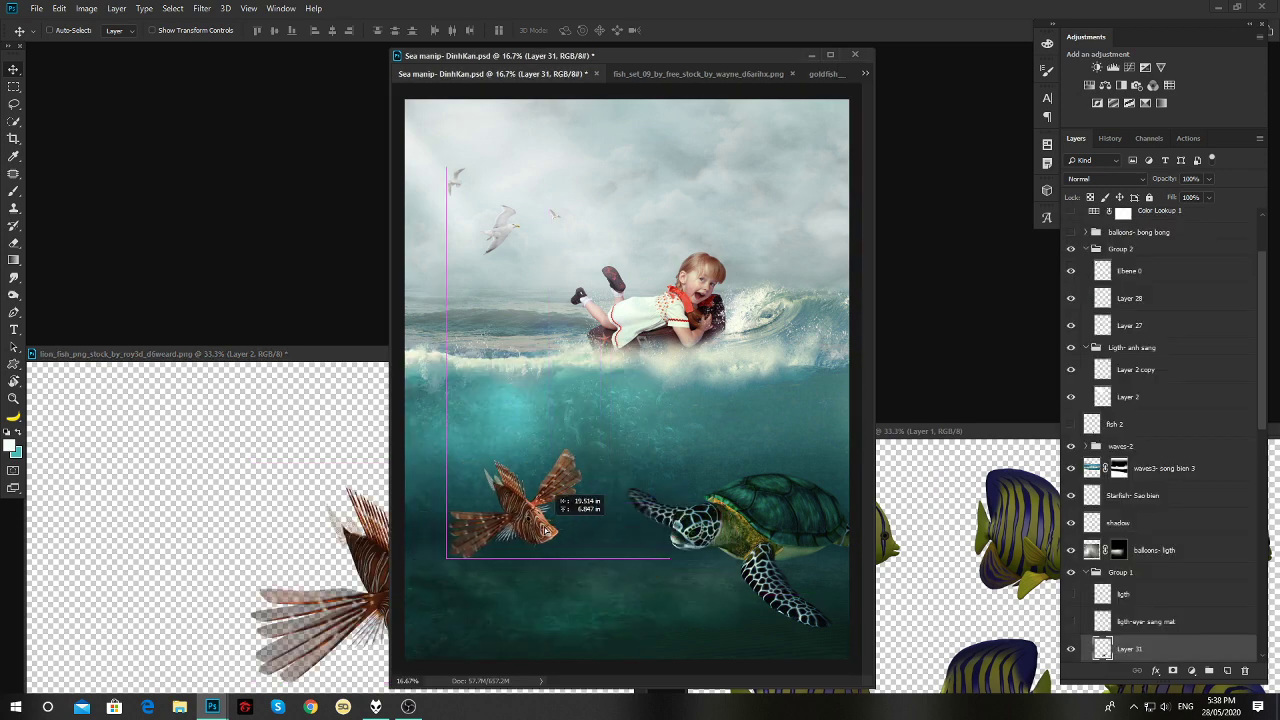
In Curves, darken the lionfish's RGB curve, raise Blue and pull the Red curve down.
key(ctrl+m)
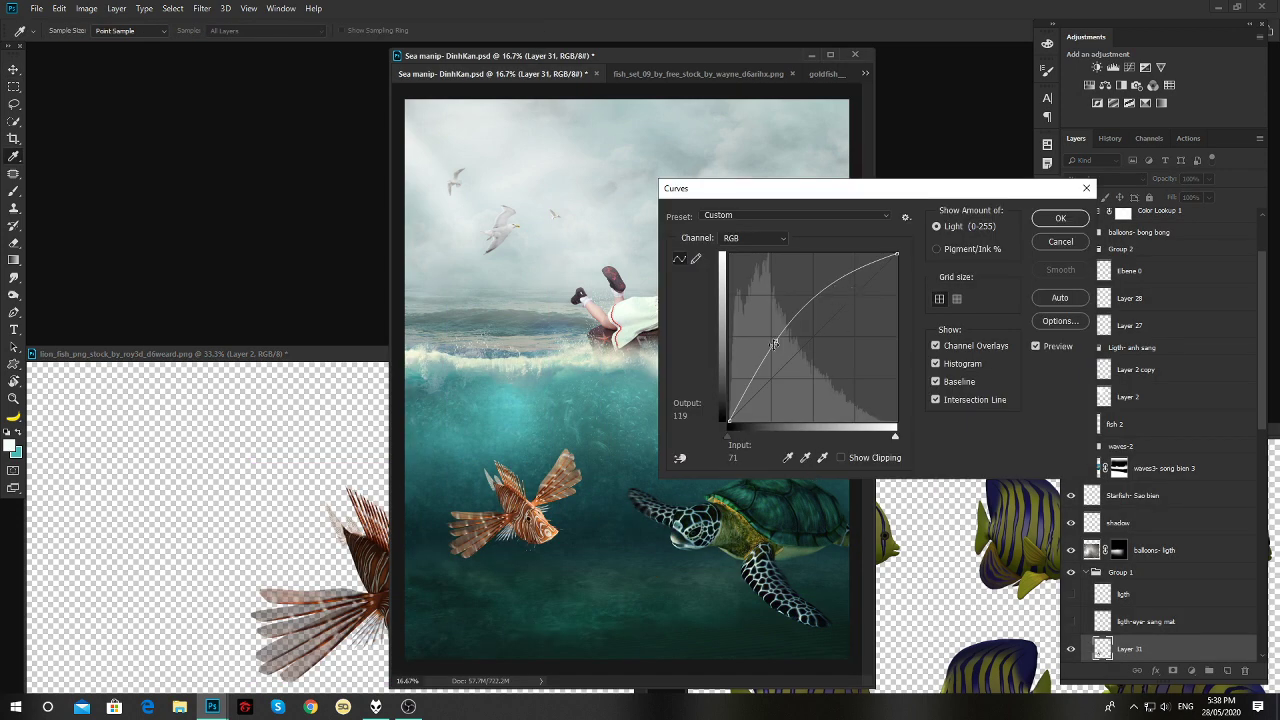
drag(773, 344, 846, 297)
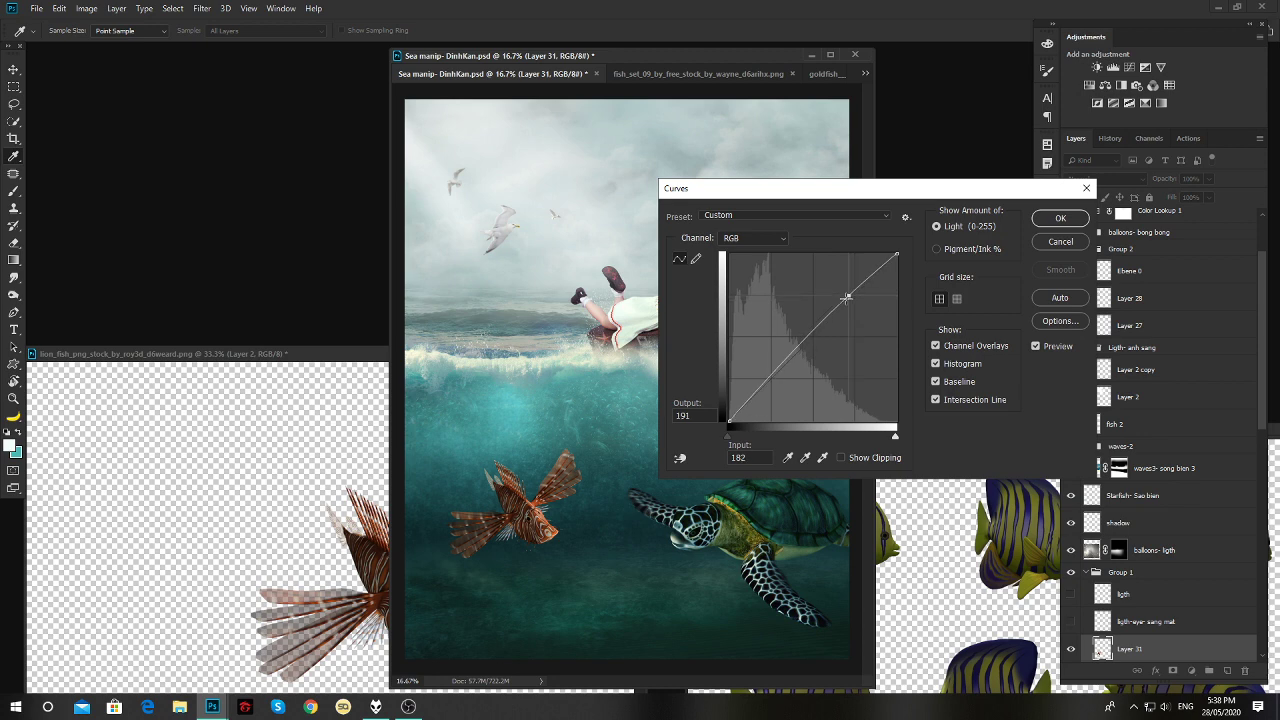
click(776, 377)
click(754, 238)
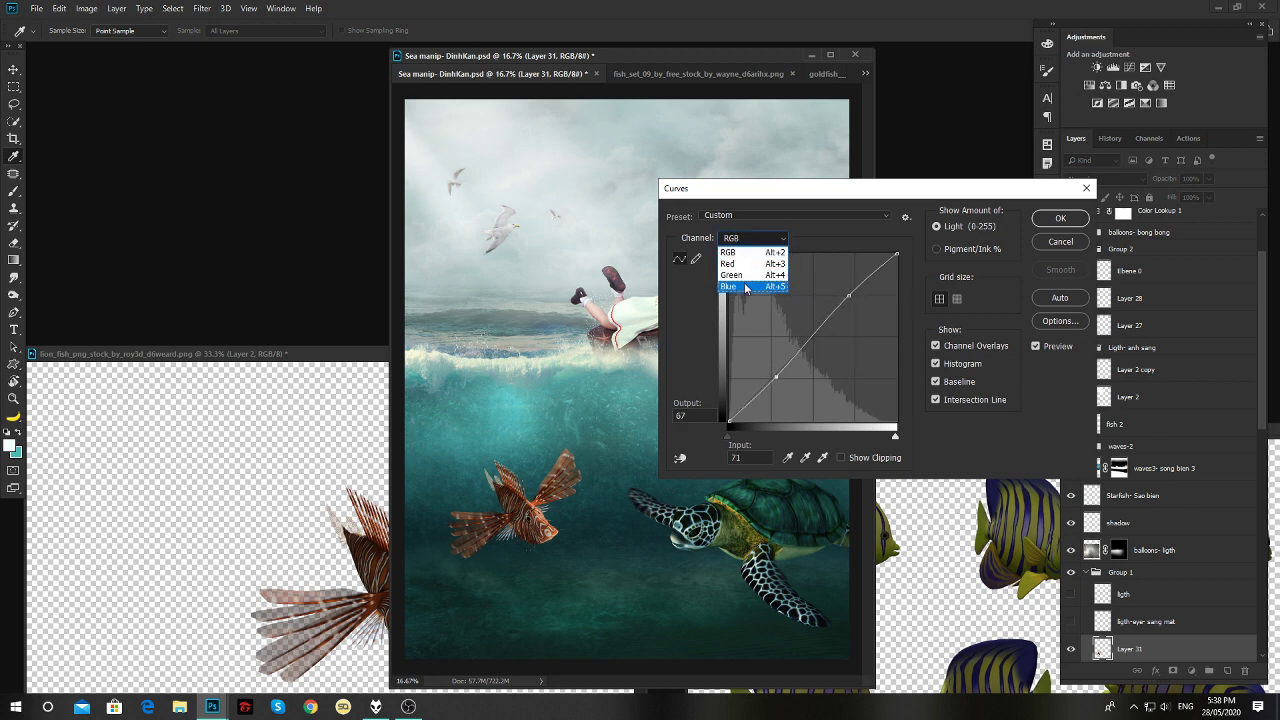
click(745, 287)
mouse_move(854, 303)
mouse_down()
mouse_move(847, 282)
mouse_move(858, 300)
mouse_up()
click(754, 238)
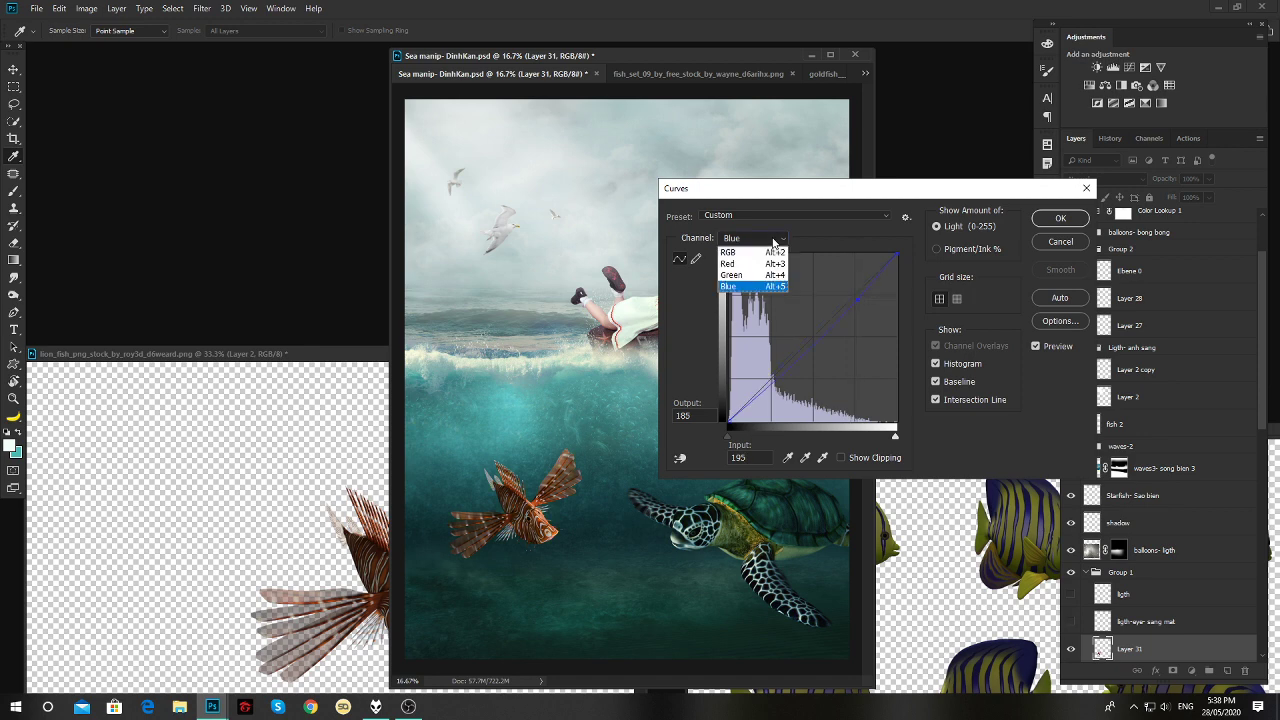
click(740, 264)
drag(785, 365, 781, 382)
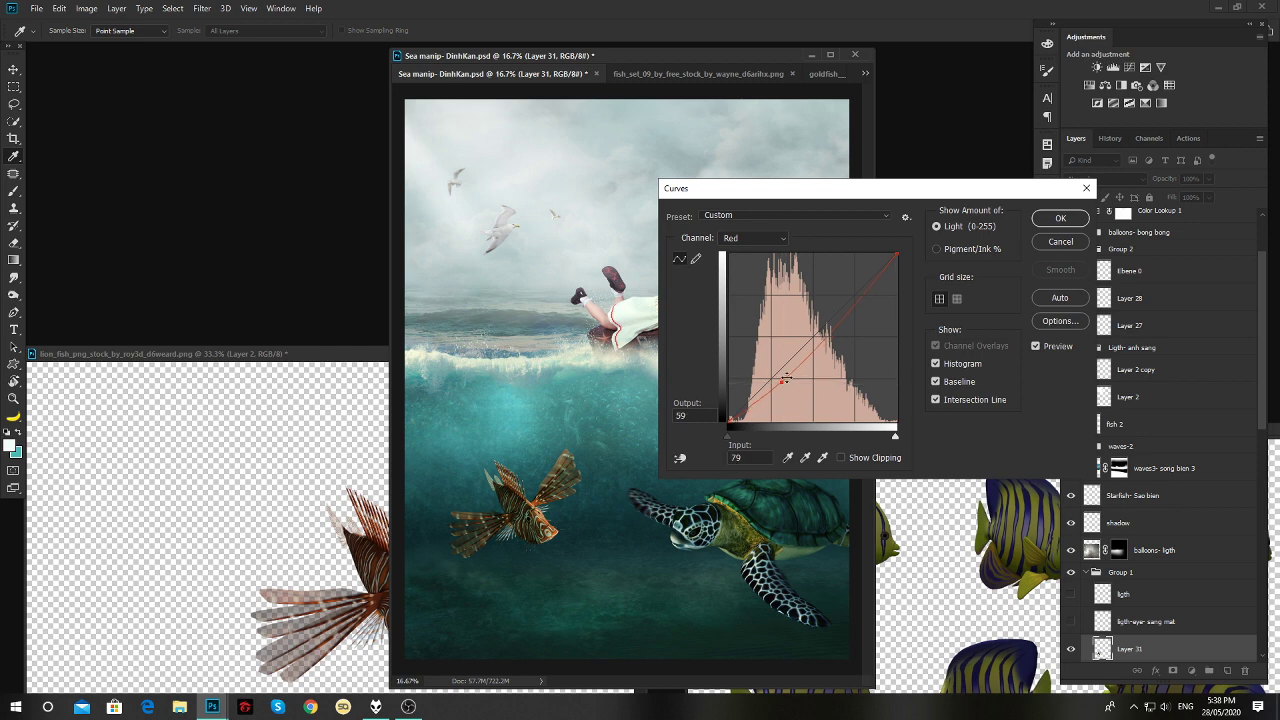
click(865, 290)
drag(783, 387, 781, 392)
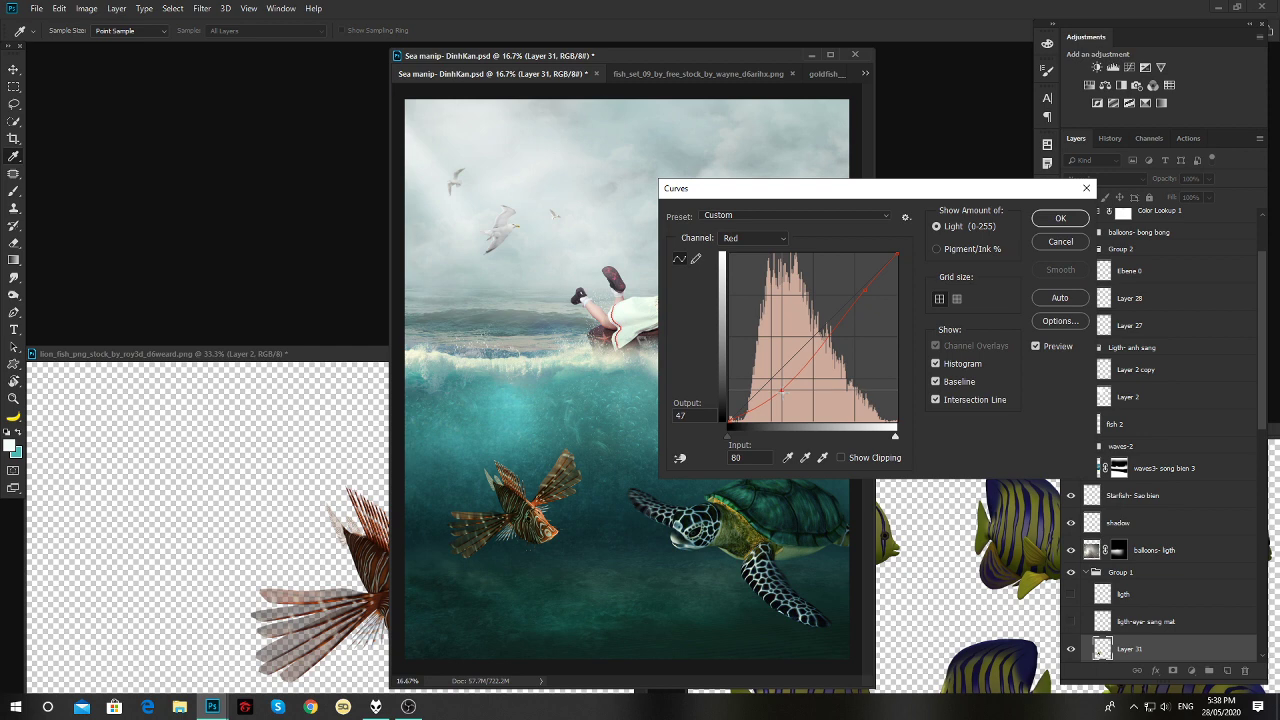
Apply the curves adjustment to the new lionfish, compare it on and off, and shrink it slightly.
key(Return)
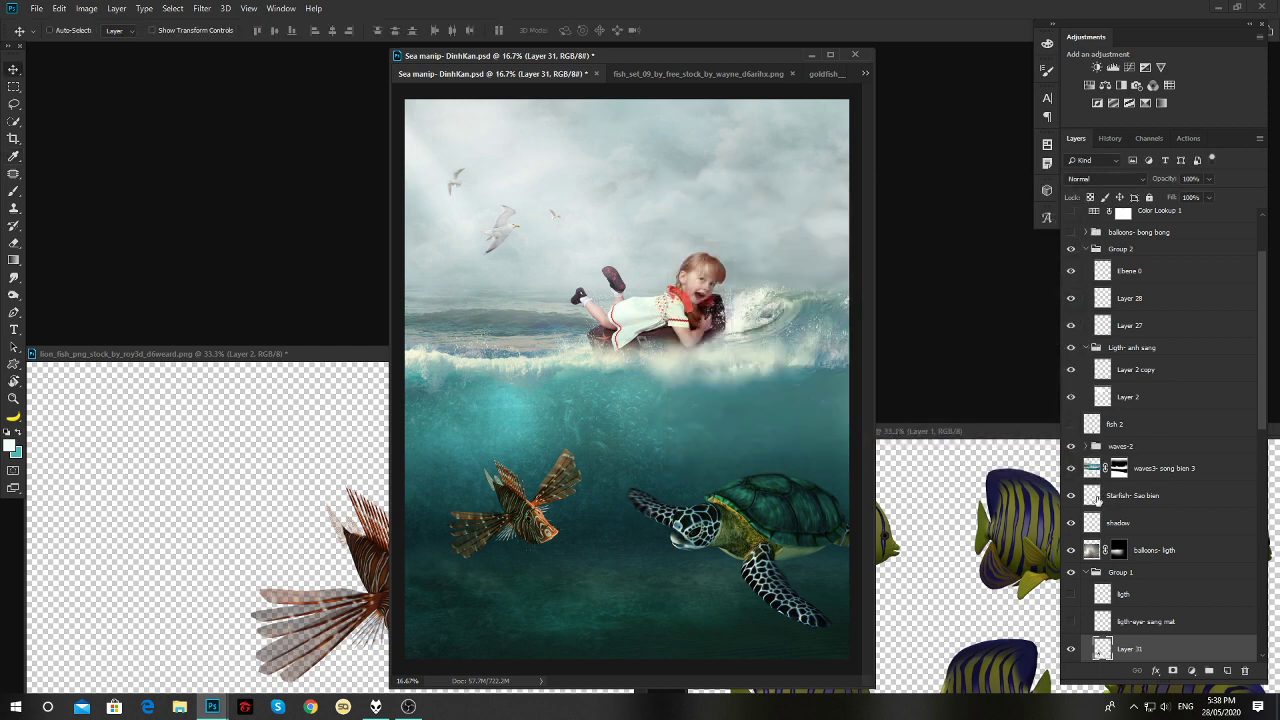
click(1071, 650)
key(ctrl+minus)
click(1071, 650)
click(1071, 650)
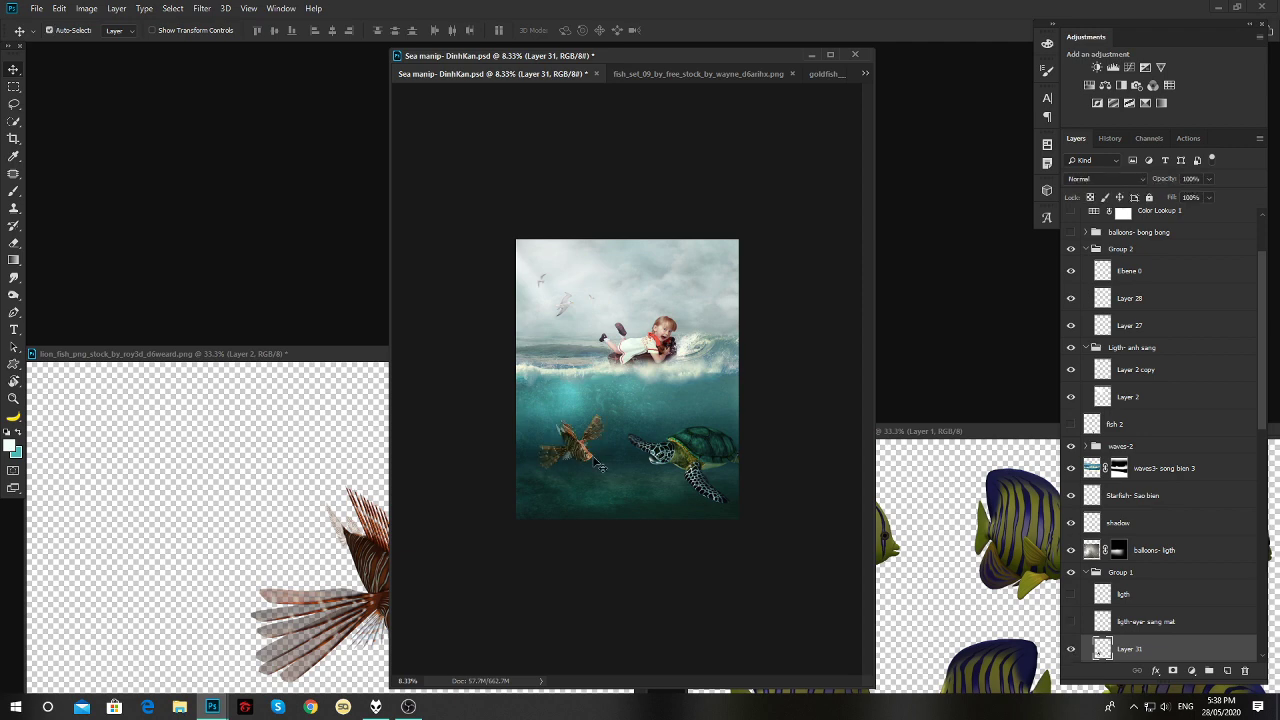
key(ctrl+t)
drag(608, 472, 592, 457)
key(Return)
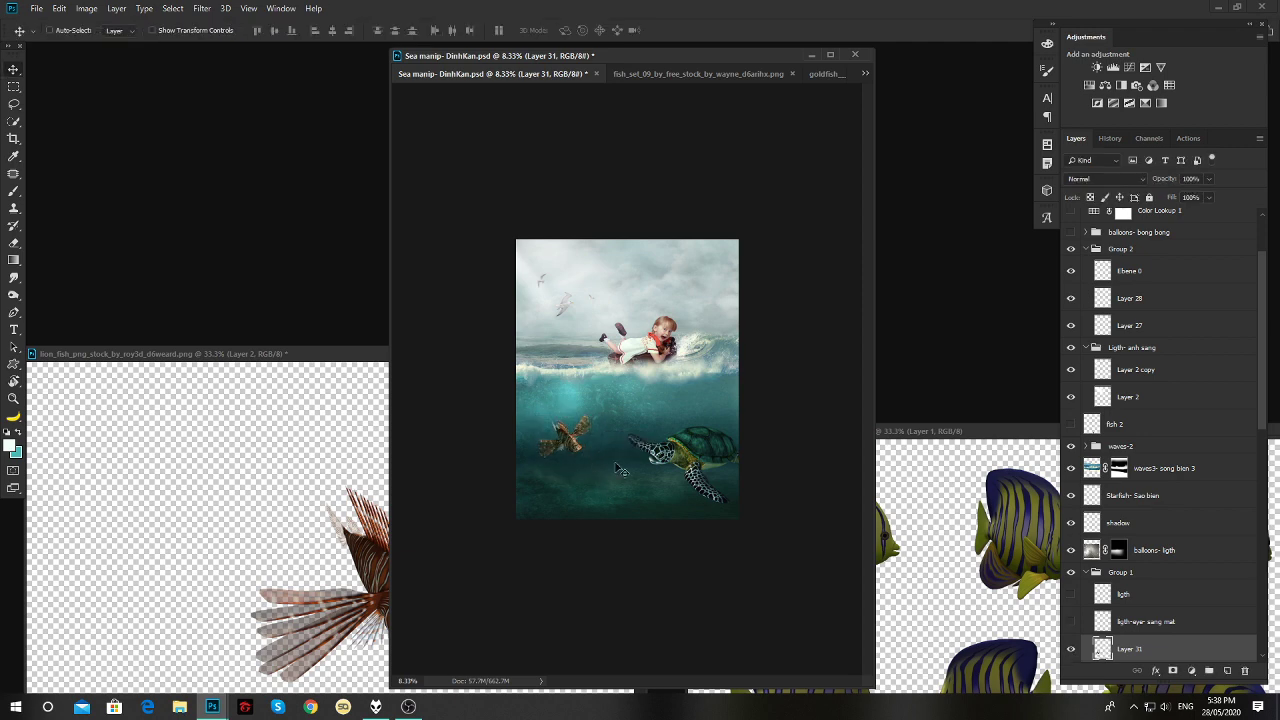
Delete the new lionfish Layer 31 and show the earlier 'fish red 1- ca do' layer instead.
key(z)
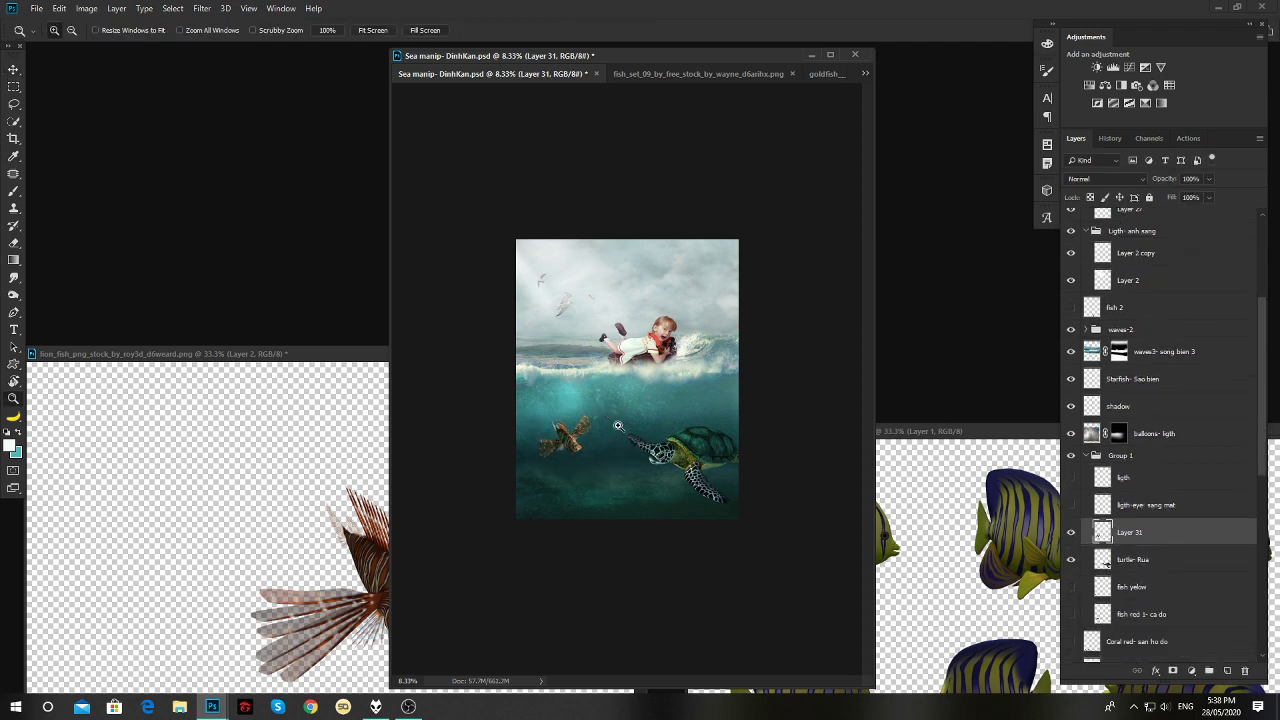
click(607, 463)
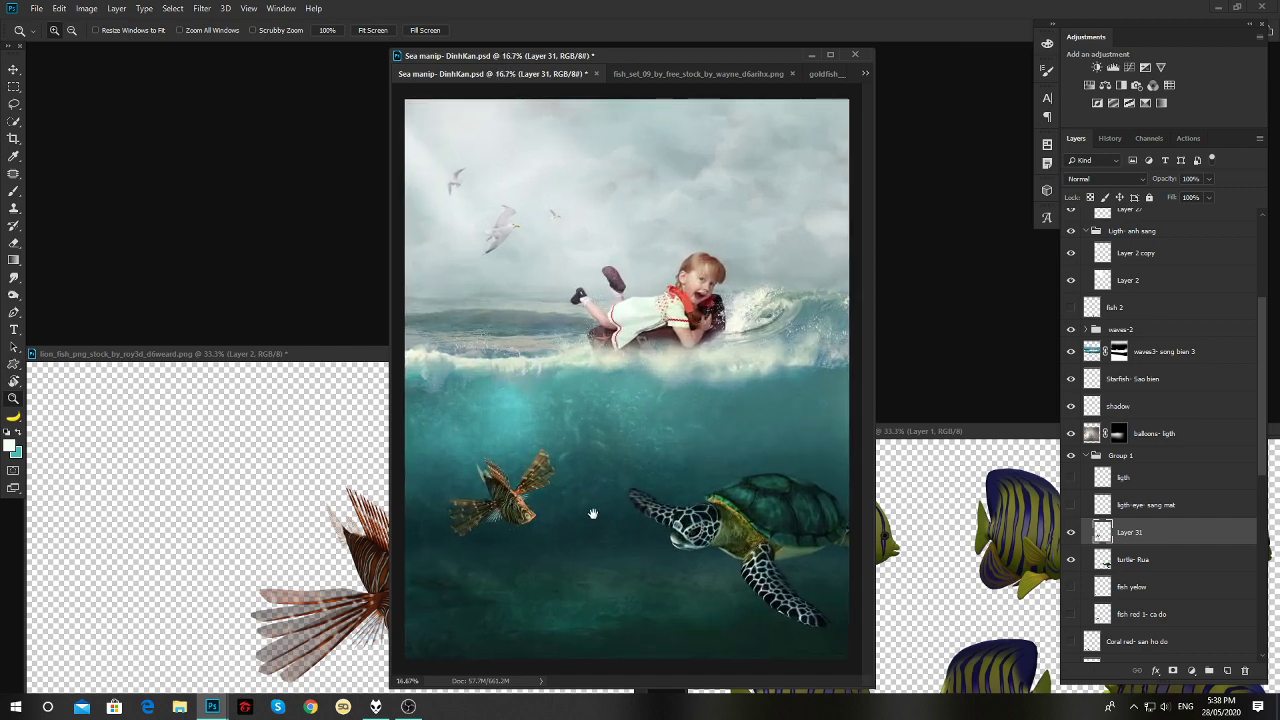
click(1070, 533)
key(Delete)
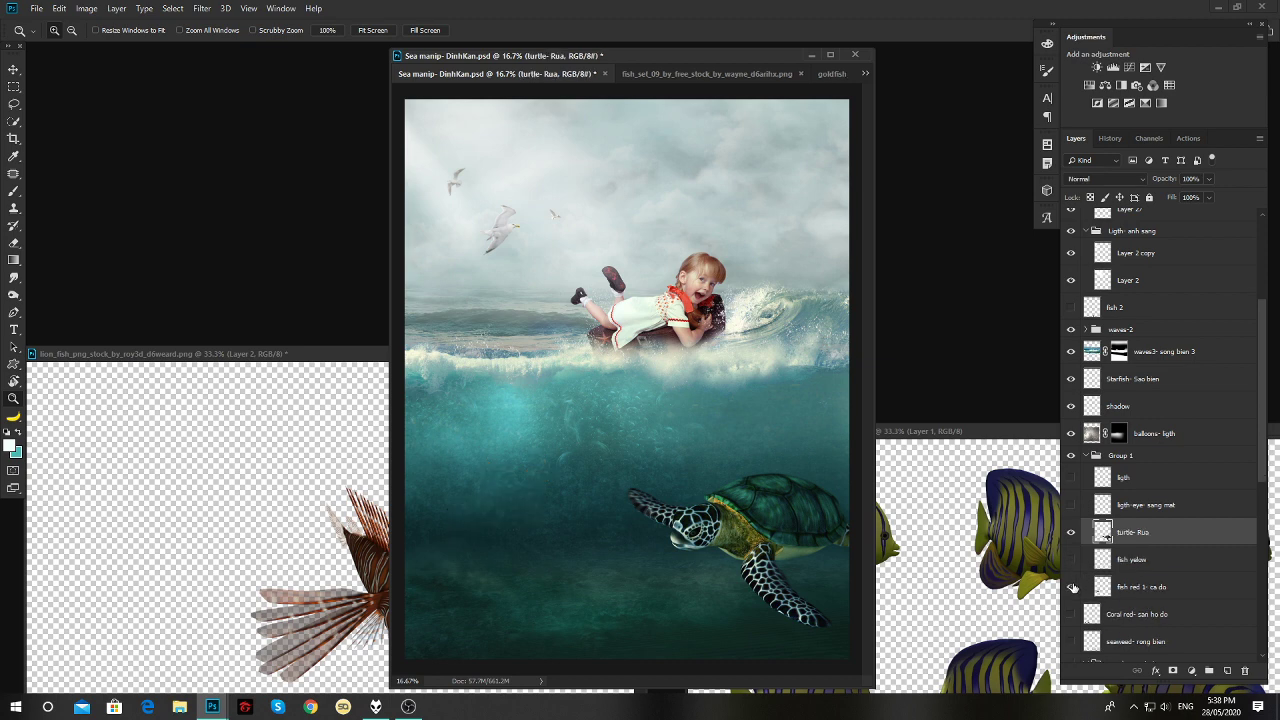
click(1071, 588)
click(1148, 590)
Close the lionfish stock image without saving.
click(320, 490)
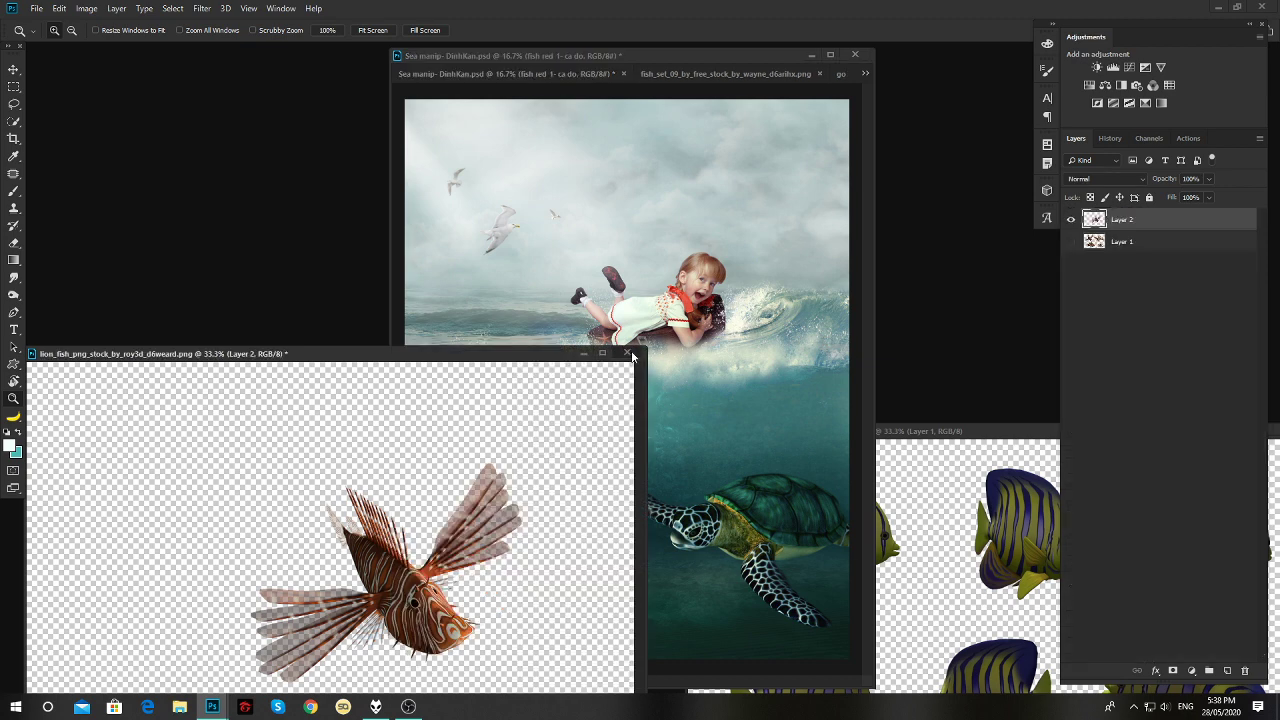
click(629, 353)
click(662, 264)
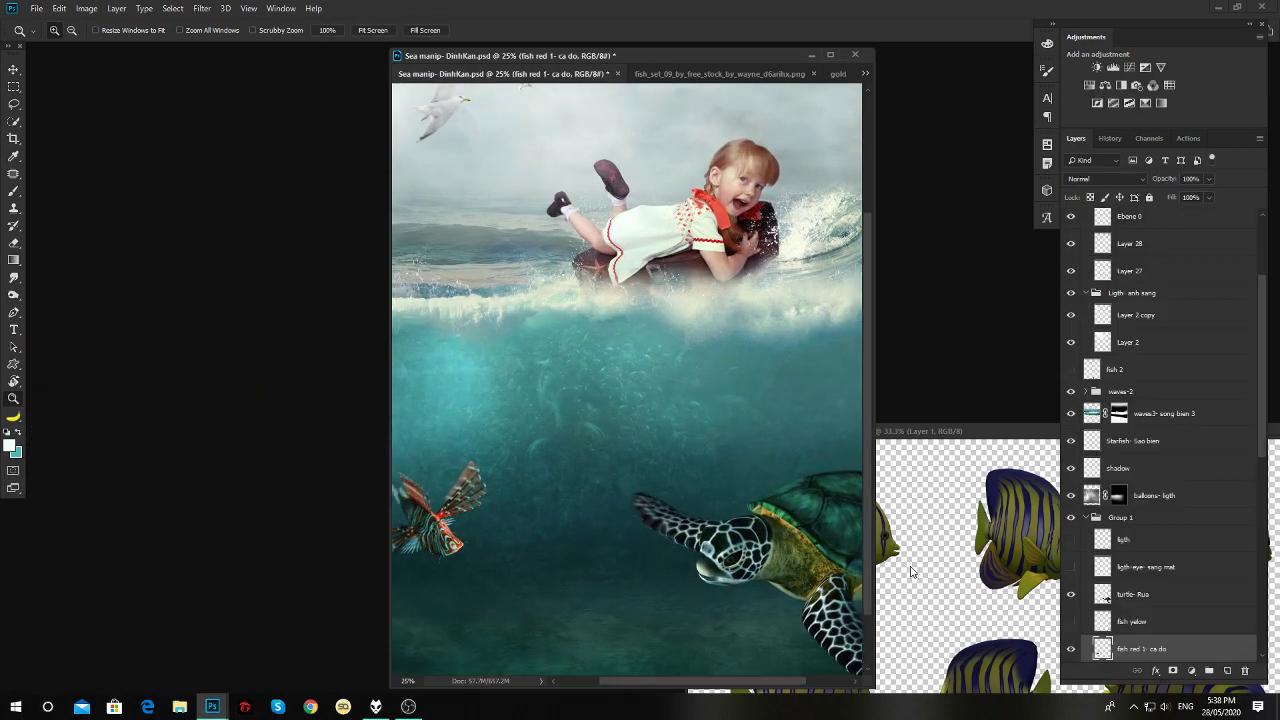
Lasso a large striped fish in fish_set_01 and copy it to its own layer.
drag(930, 431, 120, 152)
scroll(571, 428, down, 3)
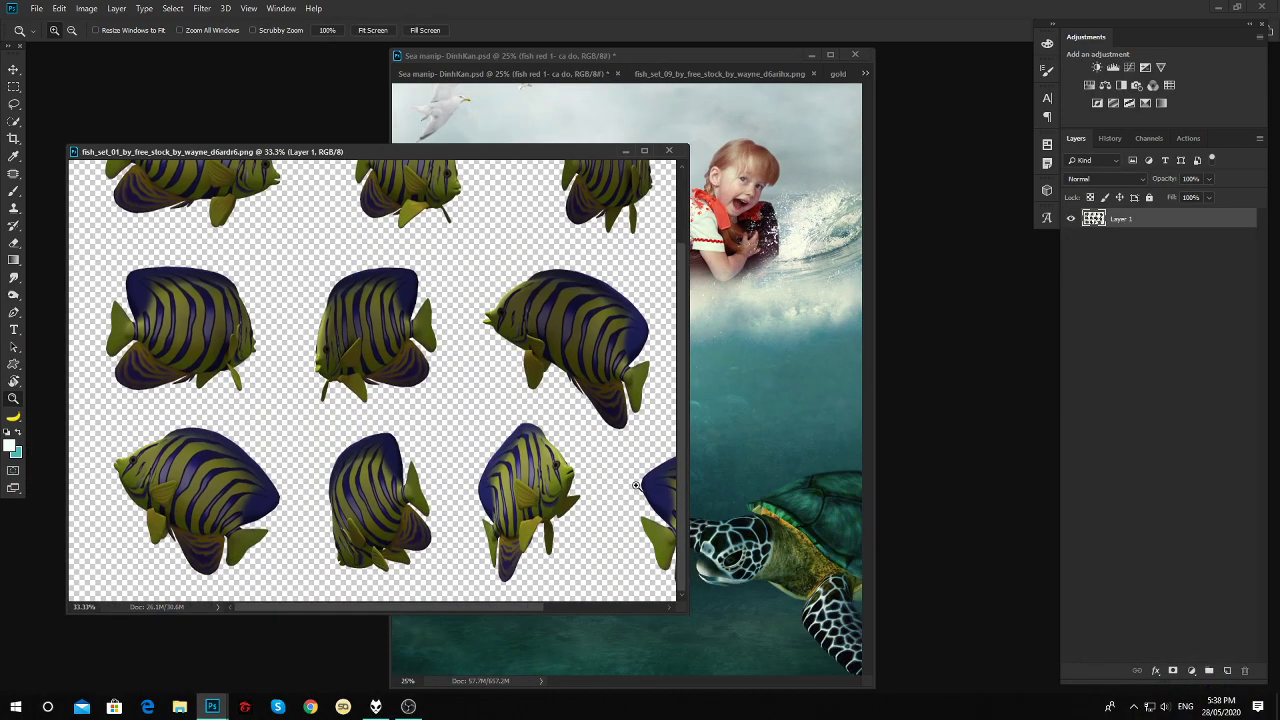
click(209, 366)
click(382, 403)
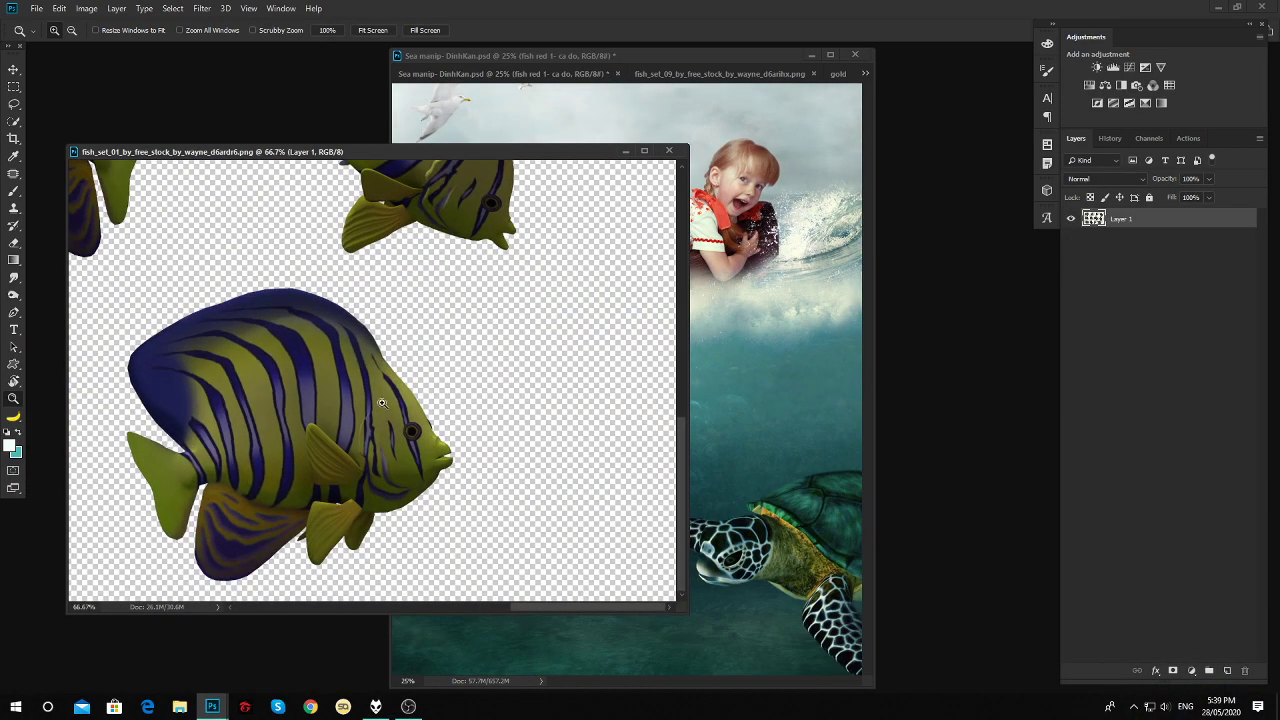
key(l)
mouse_move(387, 293)
mouse_down()
mouse_move(565, 388)
mouse_move(490, 380)
mouse_up()
key(ctrl+j)
Move the striped fish into Sea manip and scale it to about 46% at the lower left.
key(v)
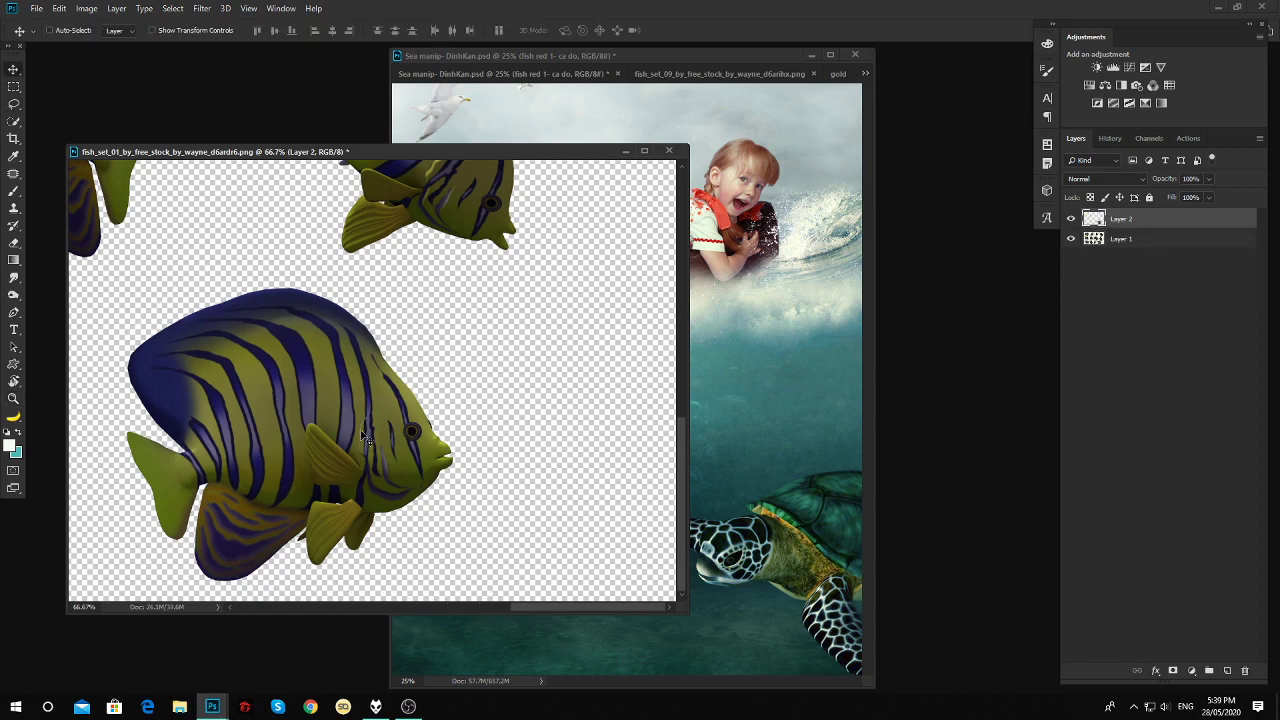
mouse_move(362, 435)
mouse_down()
mouse_move(535, 410)
mouse_move(820, 590)
mouse_move(490, 590)
mouse_move(443, 613)
mouse_move(391, 616)
mouse_move(418, 632)
mouse_up()
key(f)
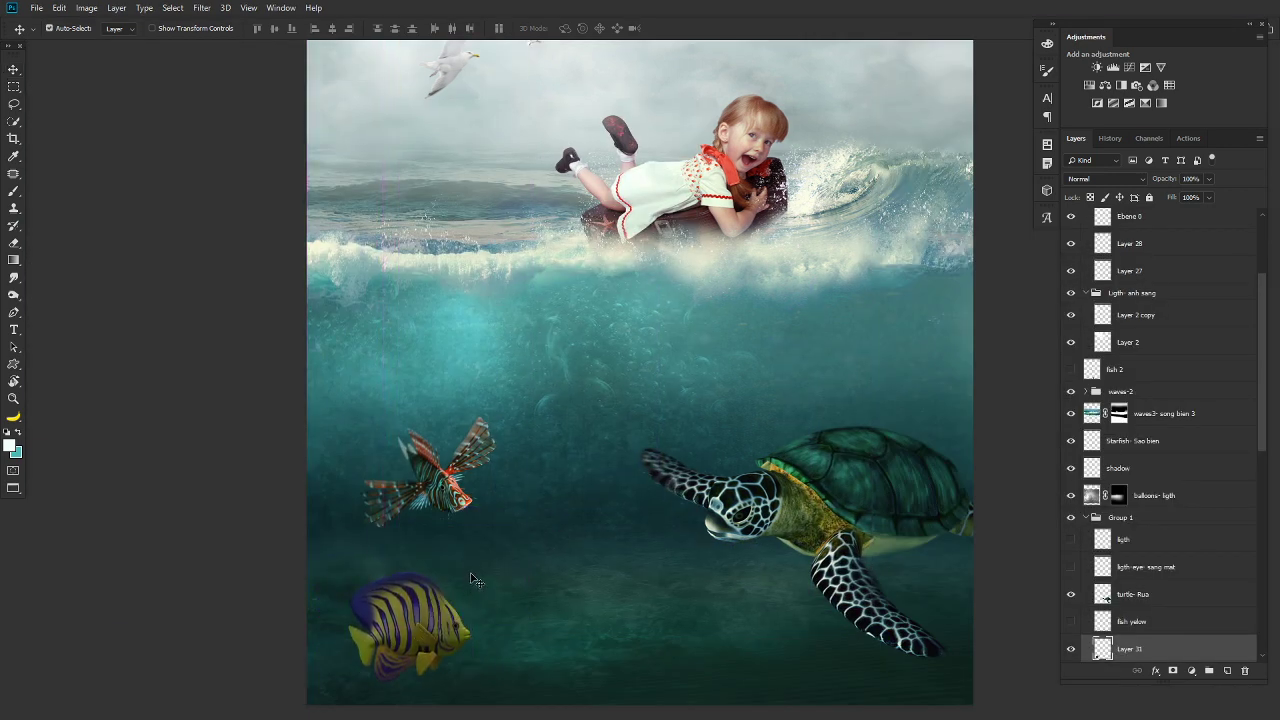
key(ctrl+t)
drag(472, 572, 406, 630)
key(Return)
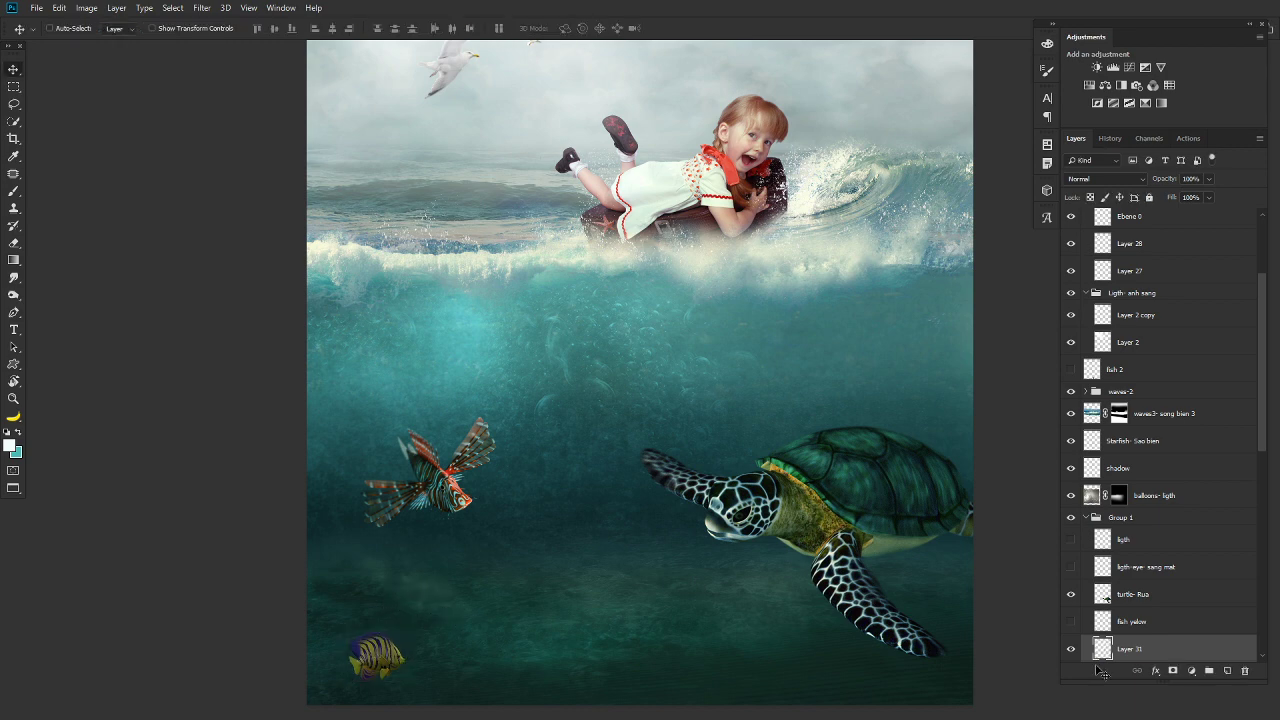
scroll(1103, 487, down, 2)
Delete the new striped fish Layer 31 and show the prepared 'fish yelow' layer.
scroll(1103, 487, down, 3)
click(1072, 433)
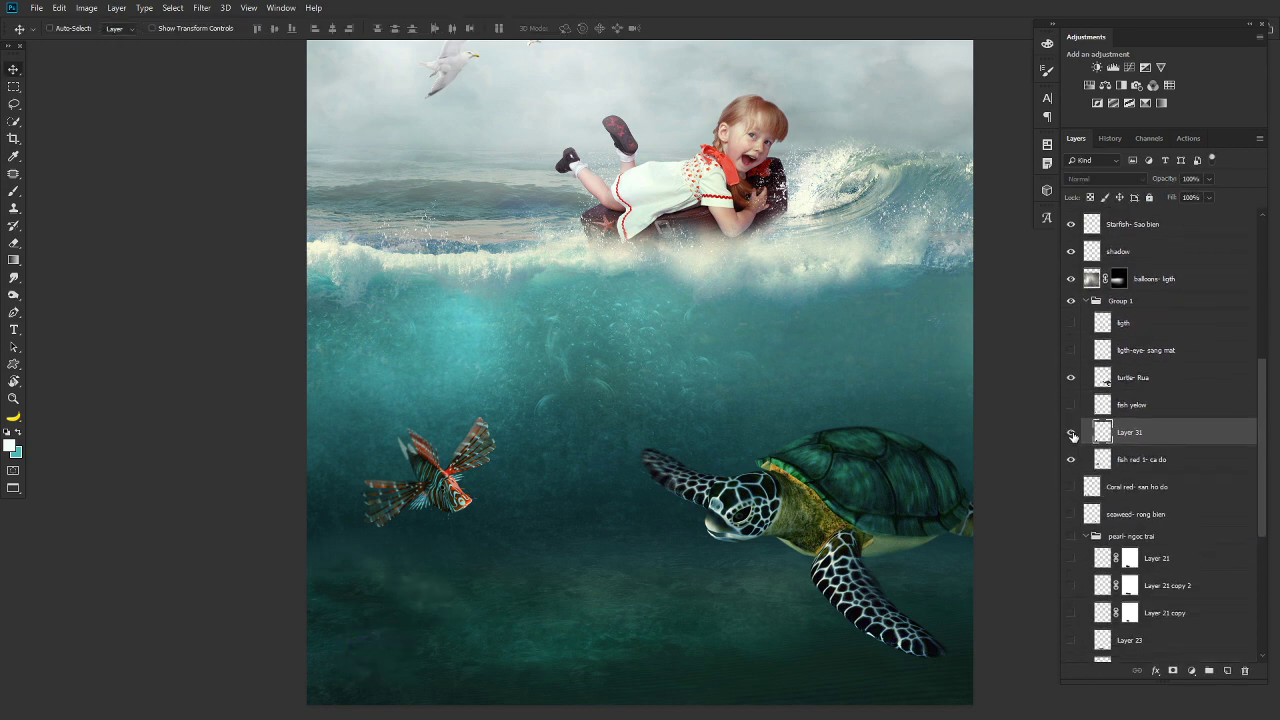
key(Delete)
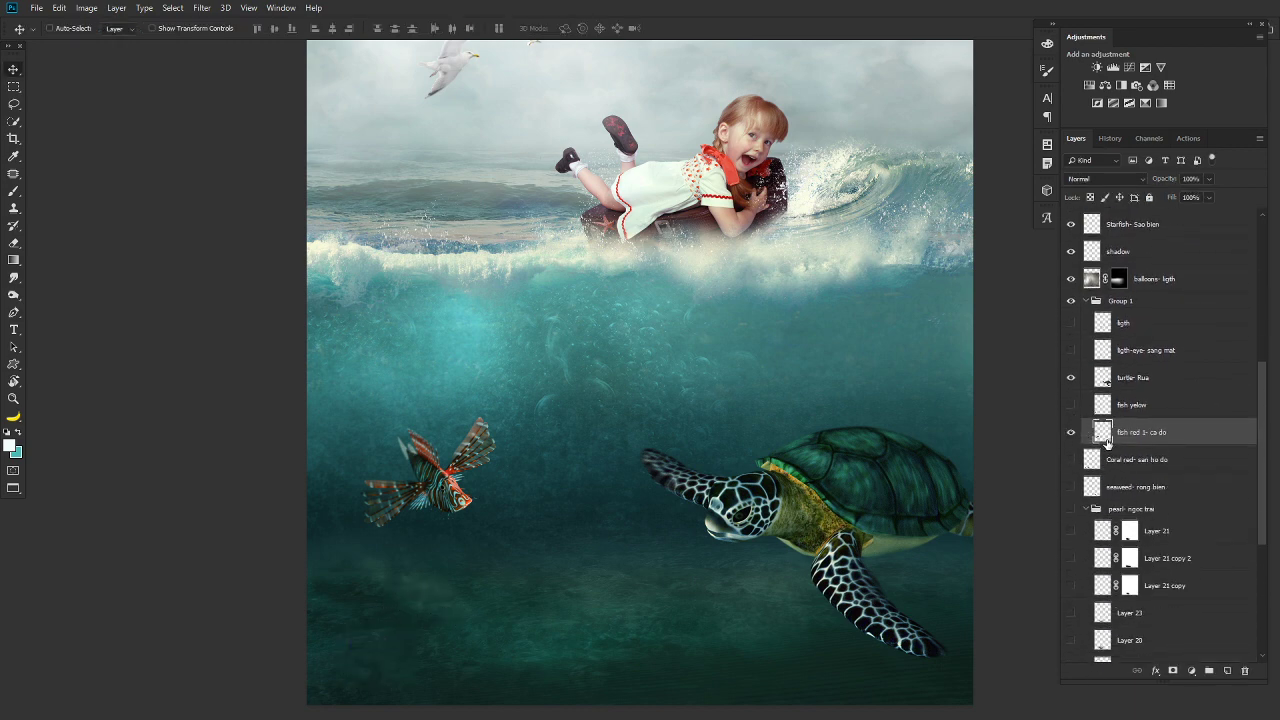
key(ctrl+z)
click(1072, 434)
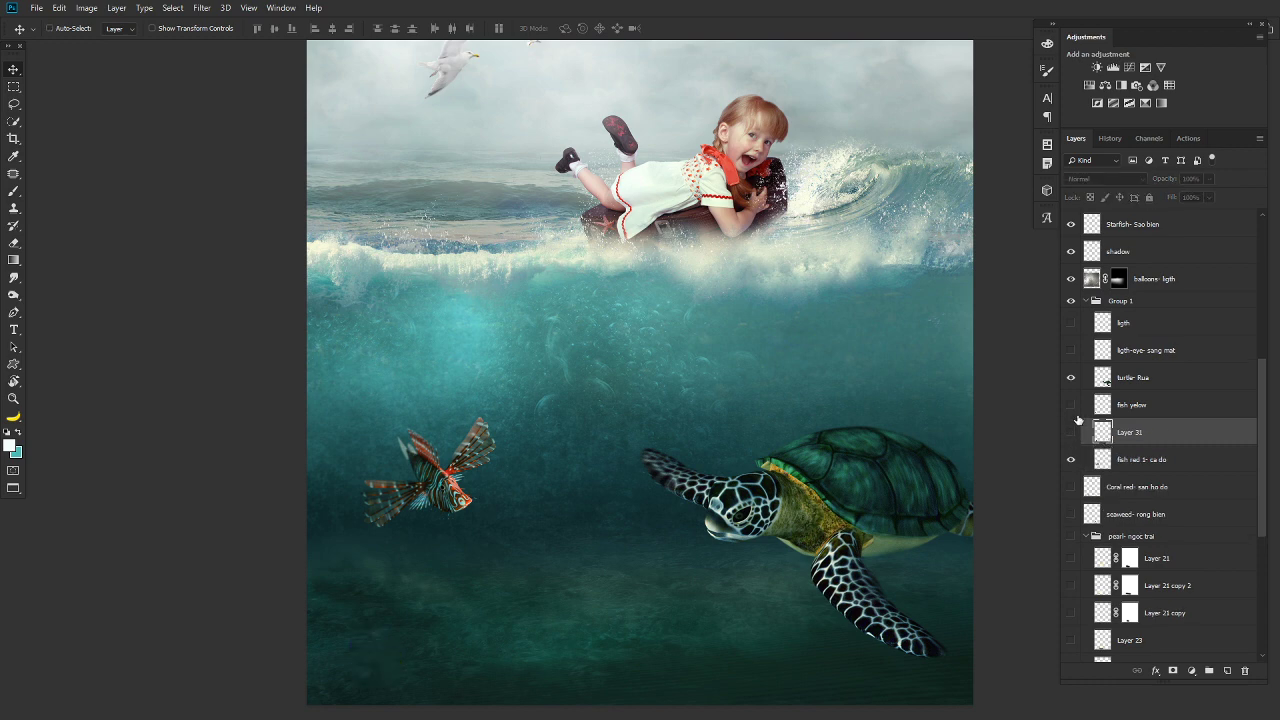
key(Delete)
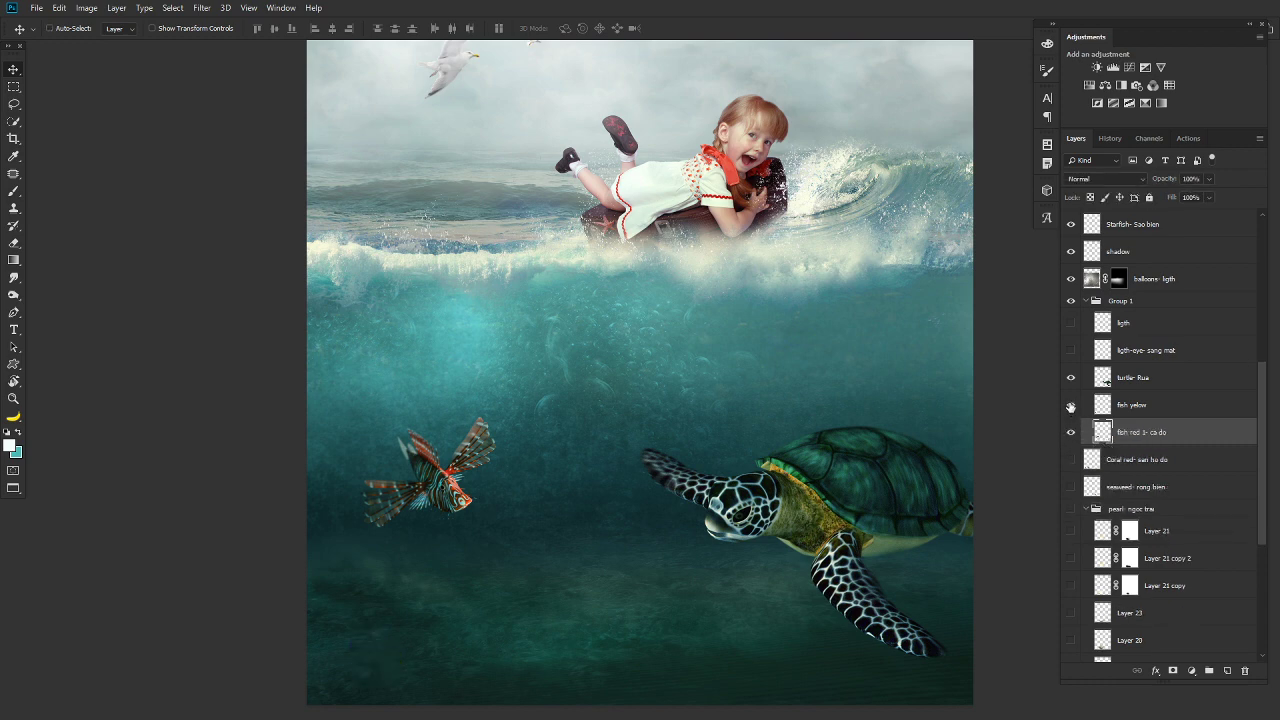
click(1070, 405)
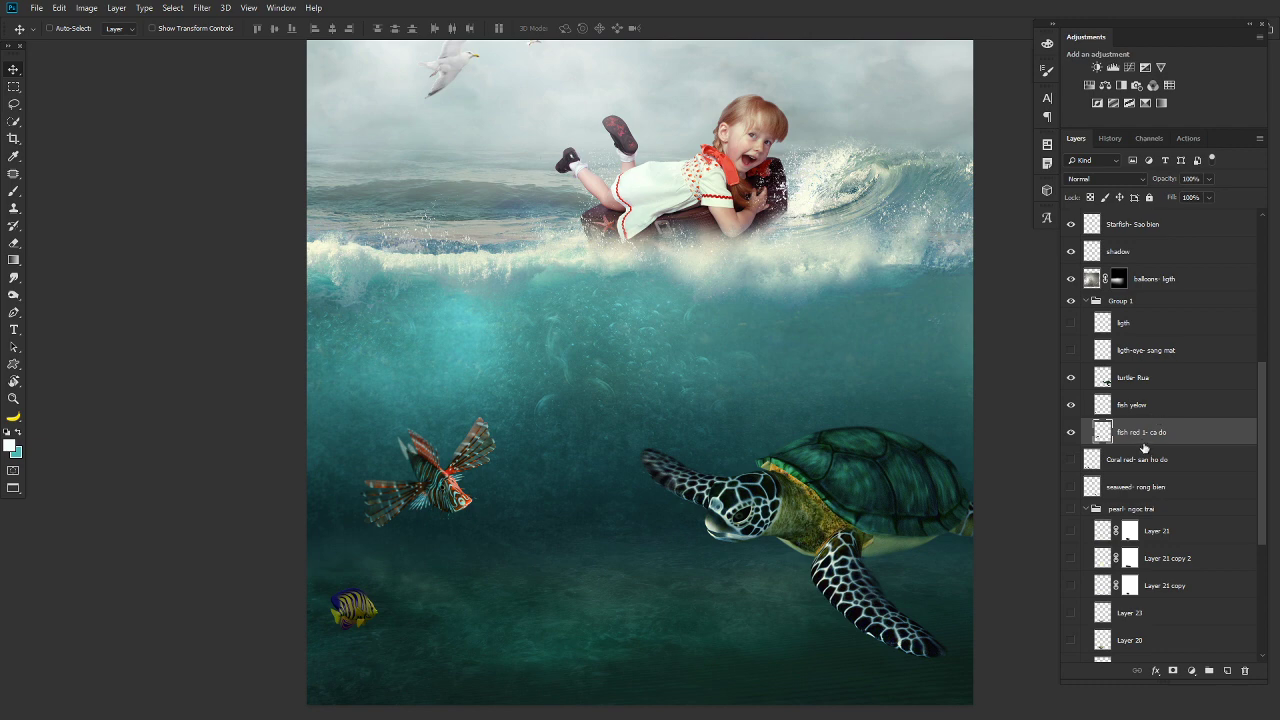
Make the 'Coral red- san ho do' layer visible and compare the red coral on and off.
click(1177, 461)
click(1106, 352)
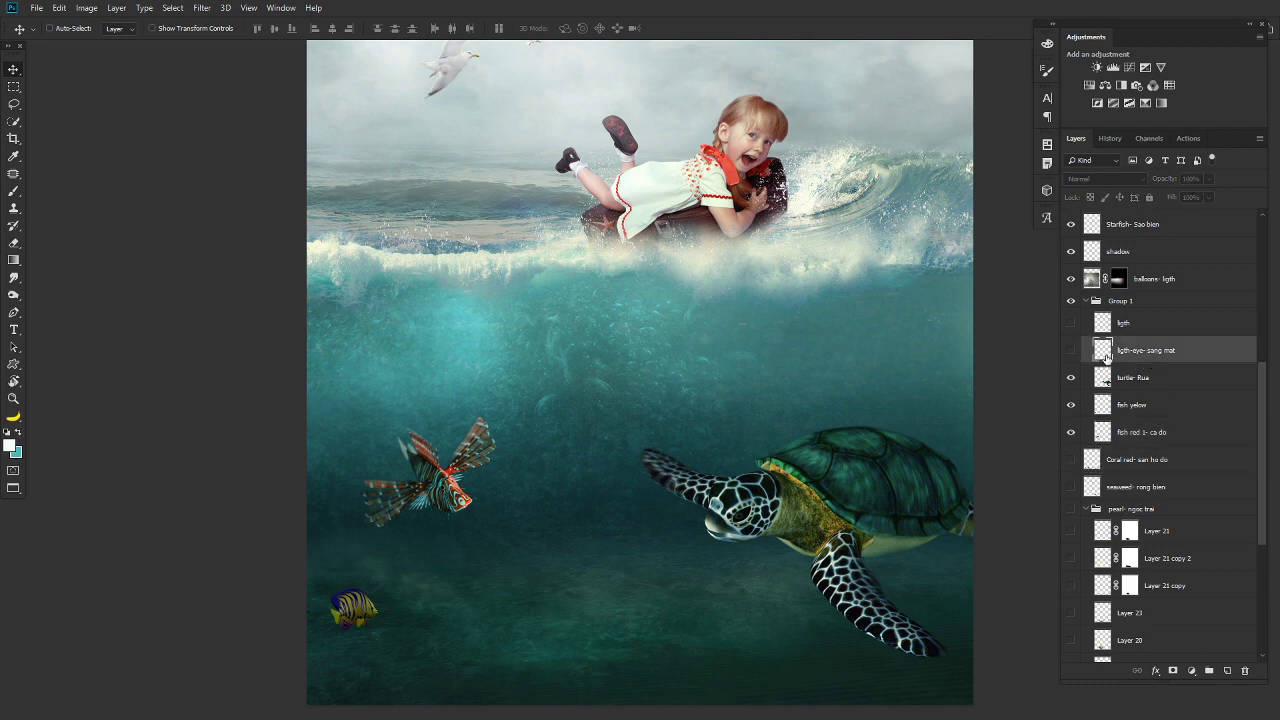
scroll(1152, 470, down, 1)
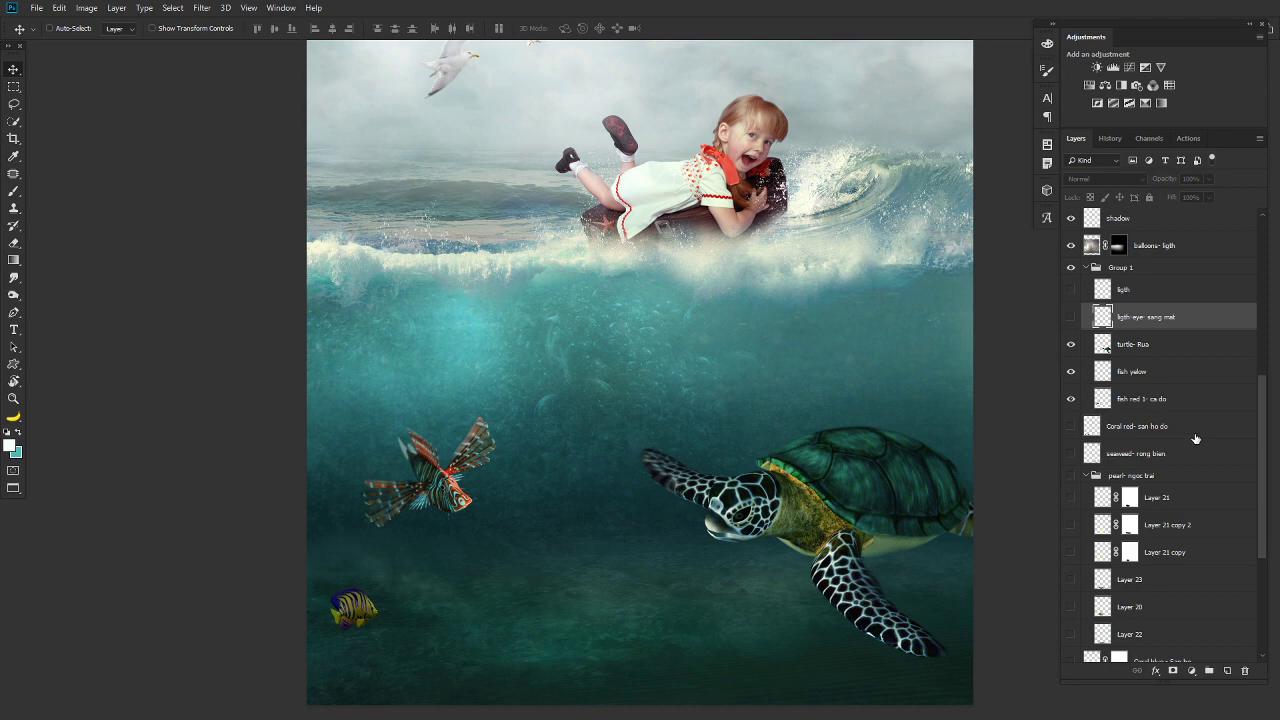
scroll(1195, 439, down, 1)
scroll(1205, 470, down, 1)
scroll(1140, 503, down, 1)
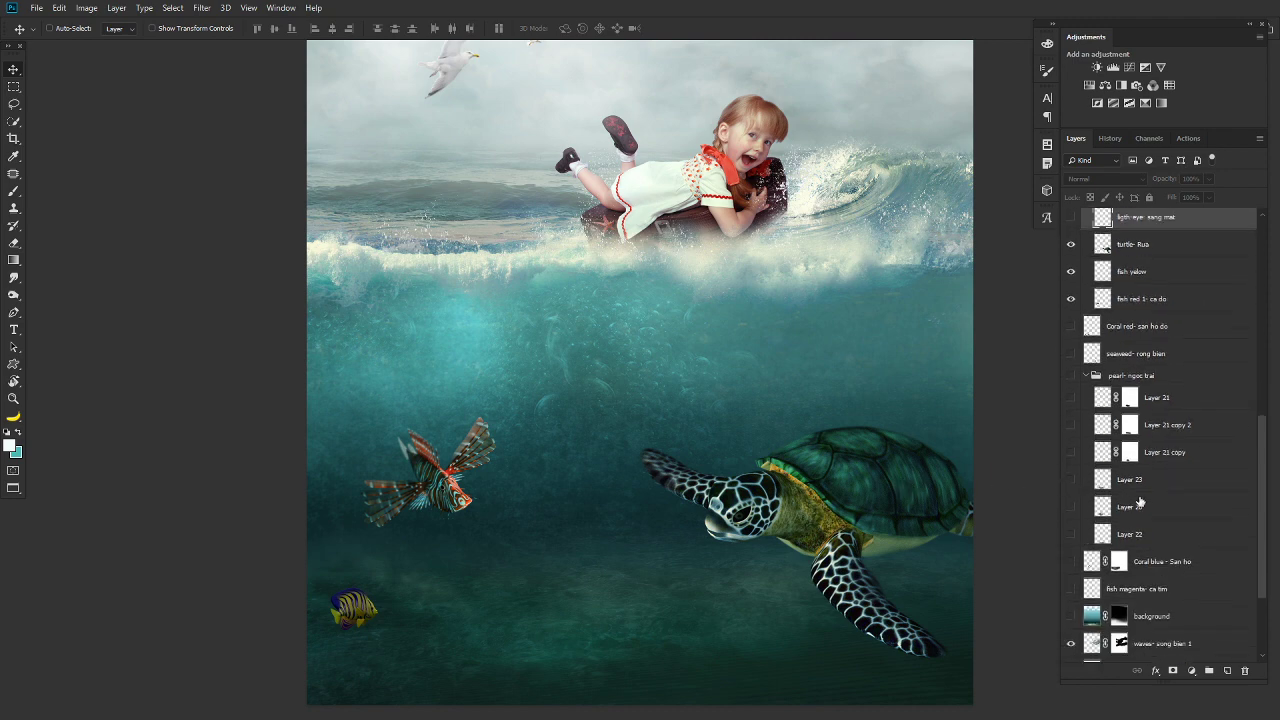
key(ctrl+minus)
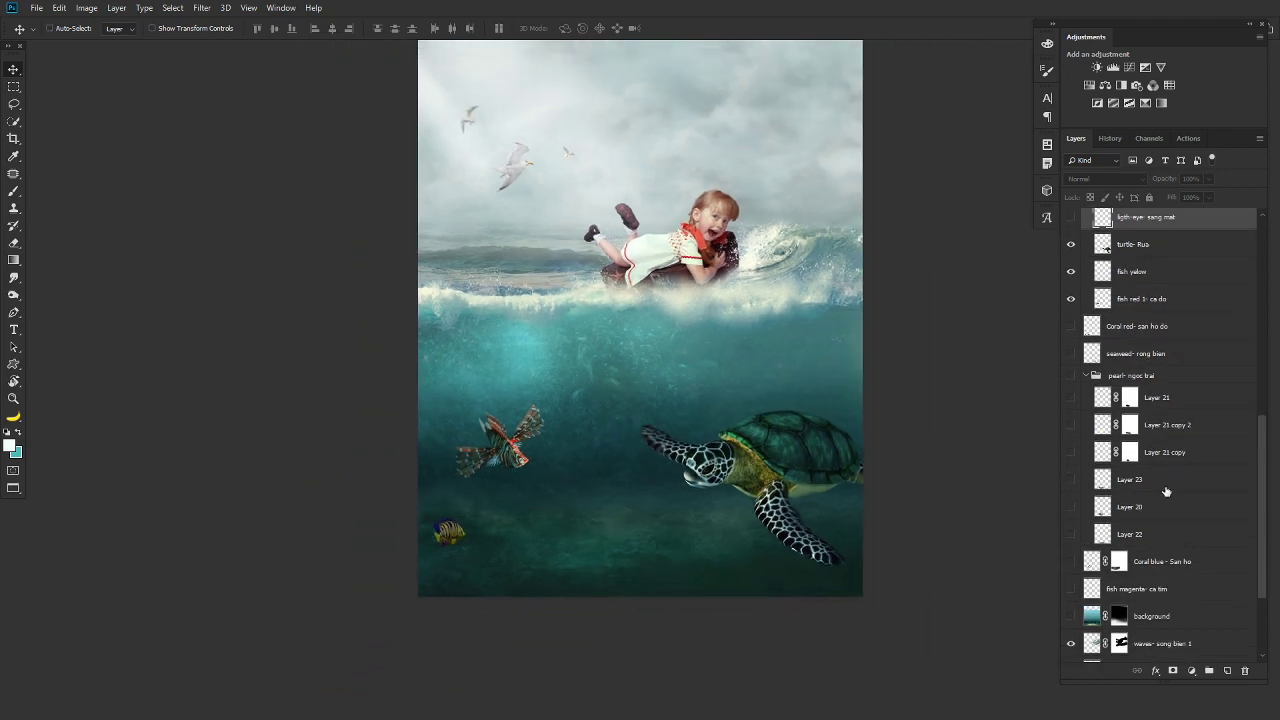
scroll(1178, 481, down, 1)
scroll(1165, 420, up, 2)
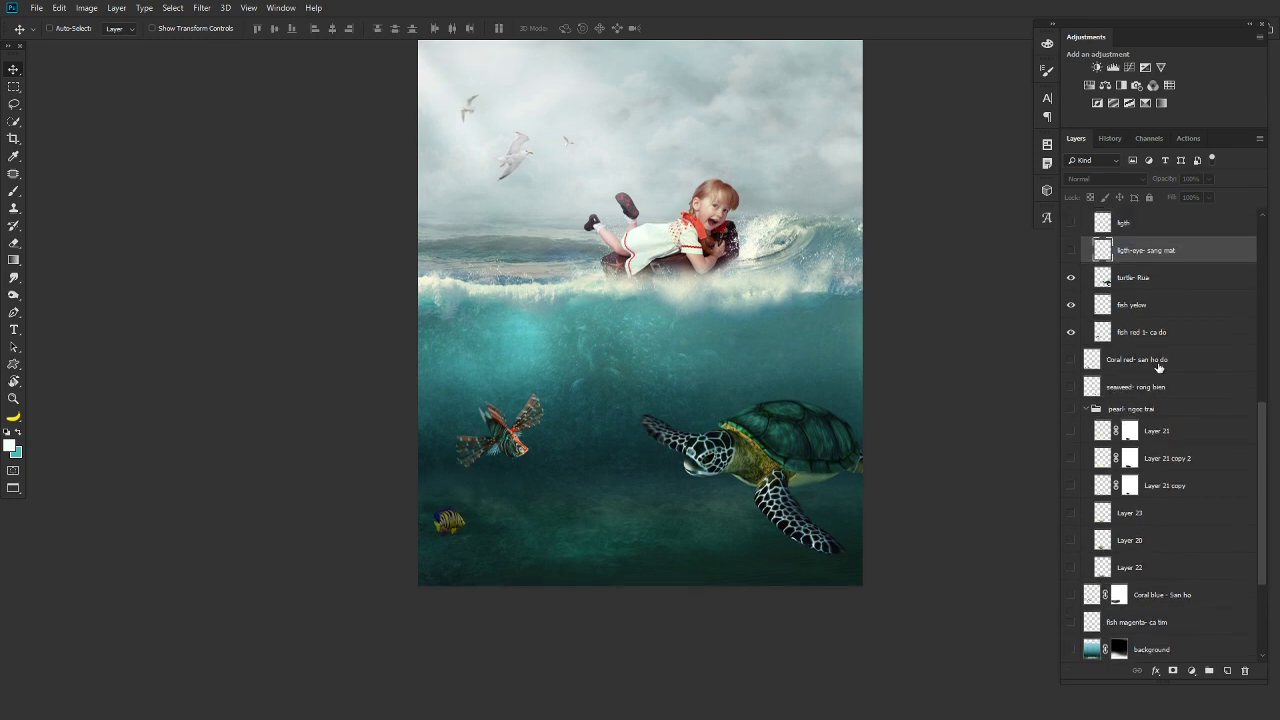
click(1162, 362)
click(1071, 361)
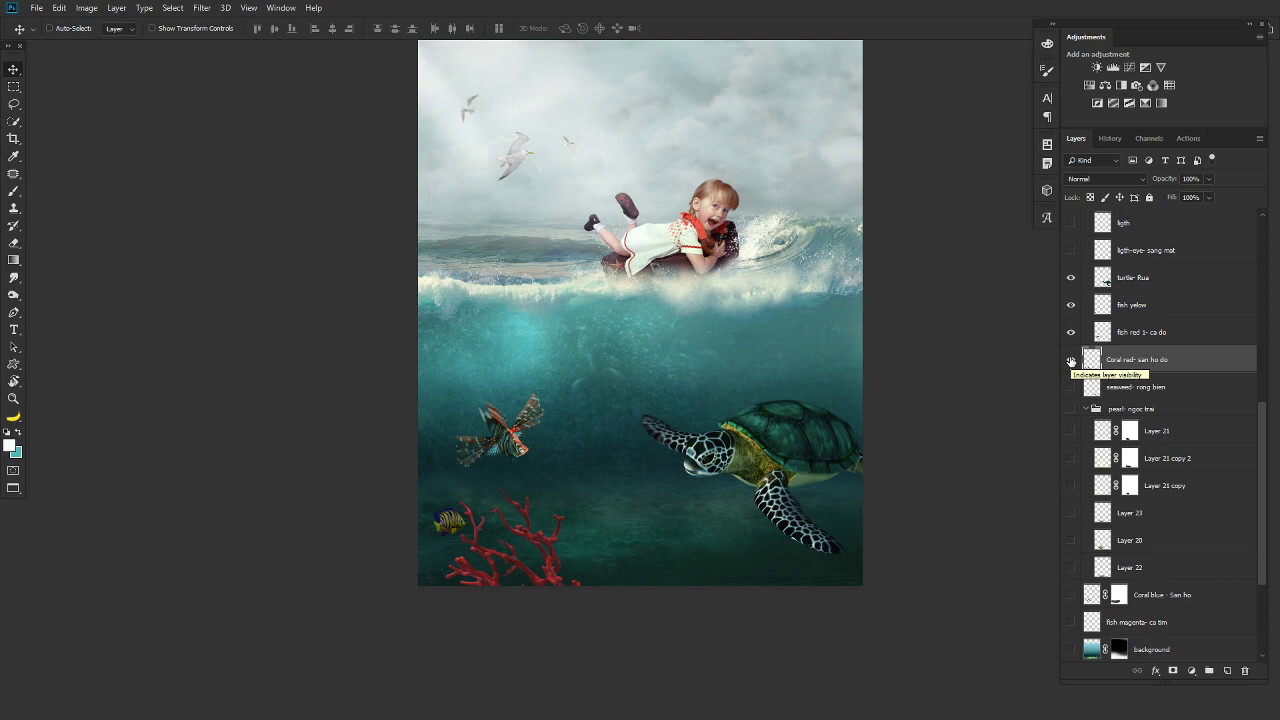
click(1071, 361)
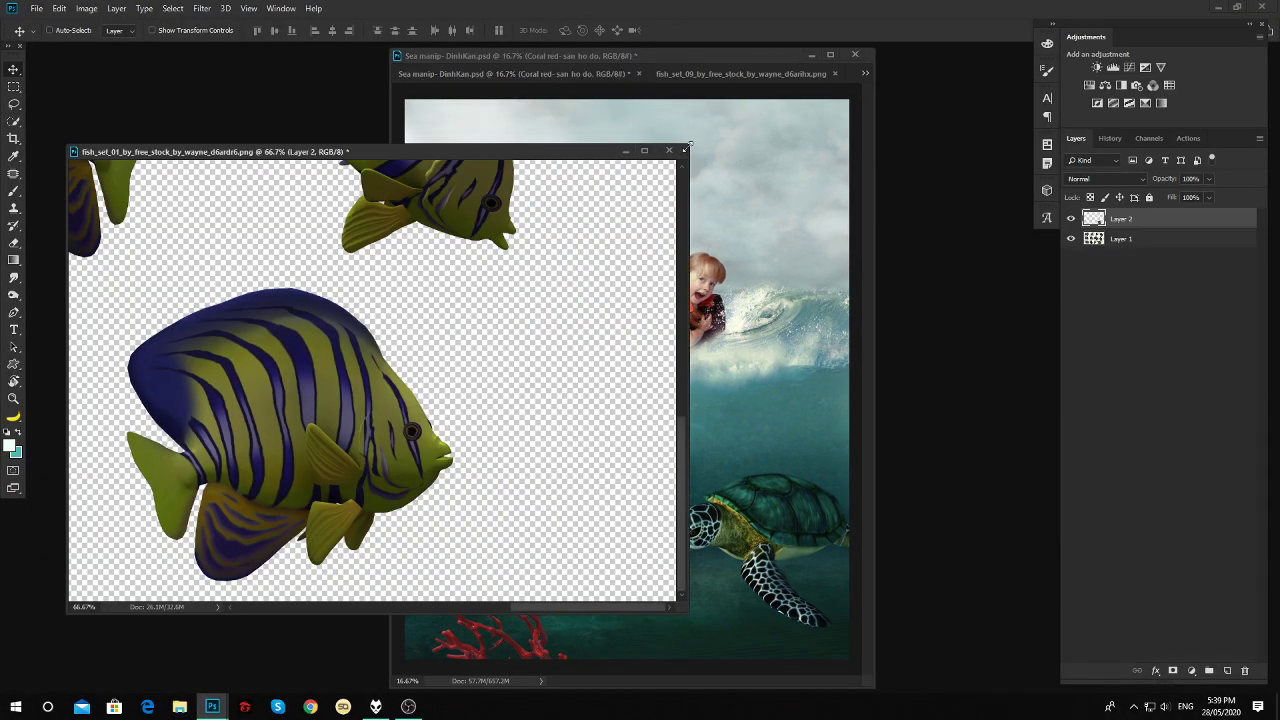
Close fish_set_01 without saving, then open red_coral_by_darkadathea_d4qf7eg.png.
click(669, 151)
click(634, 262)
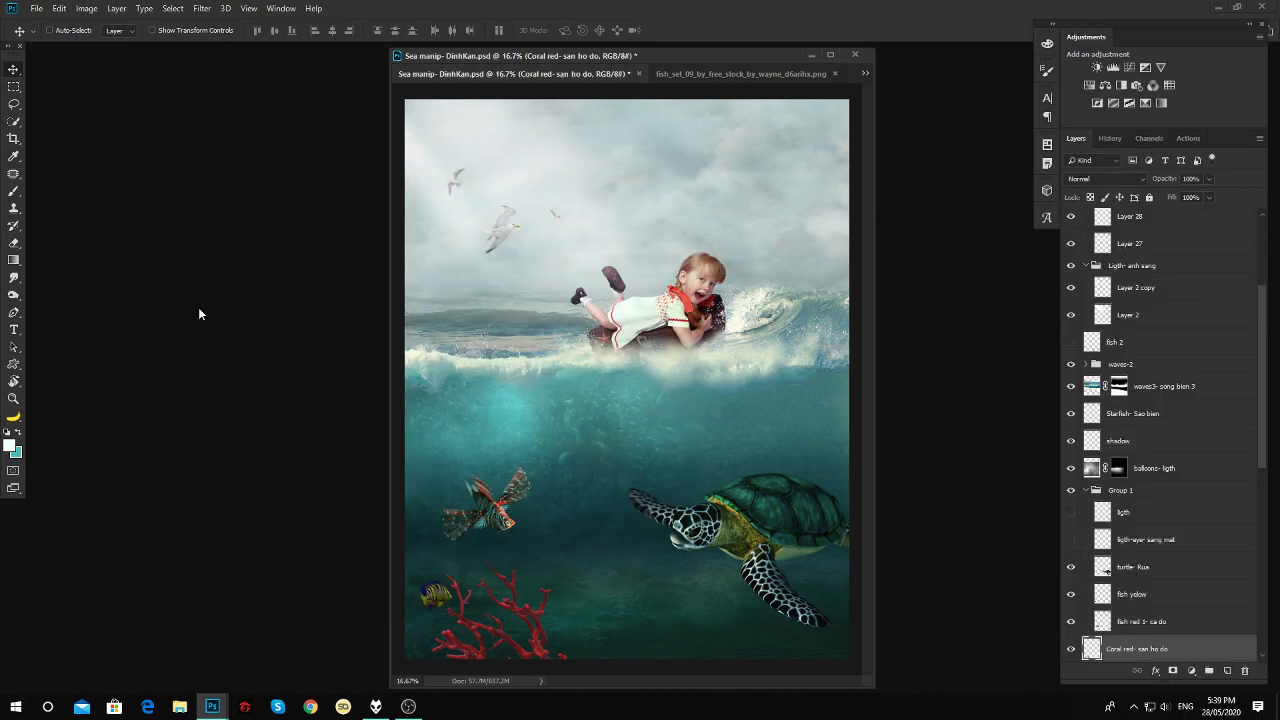
double_click(169, 305)
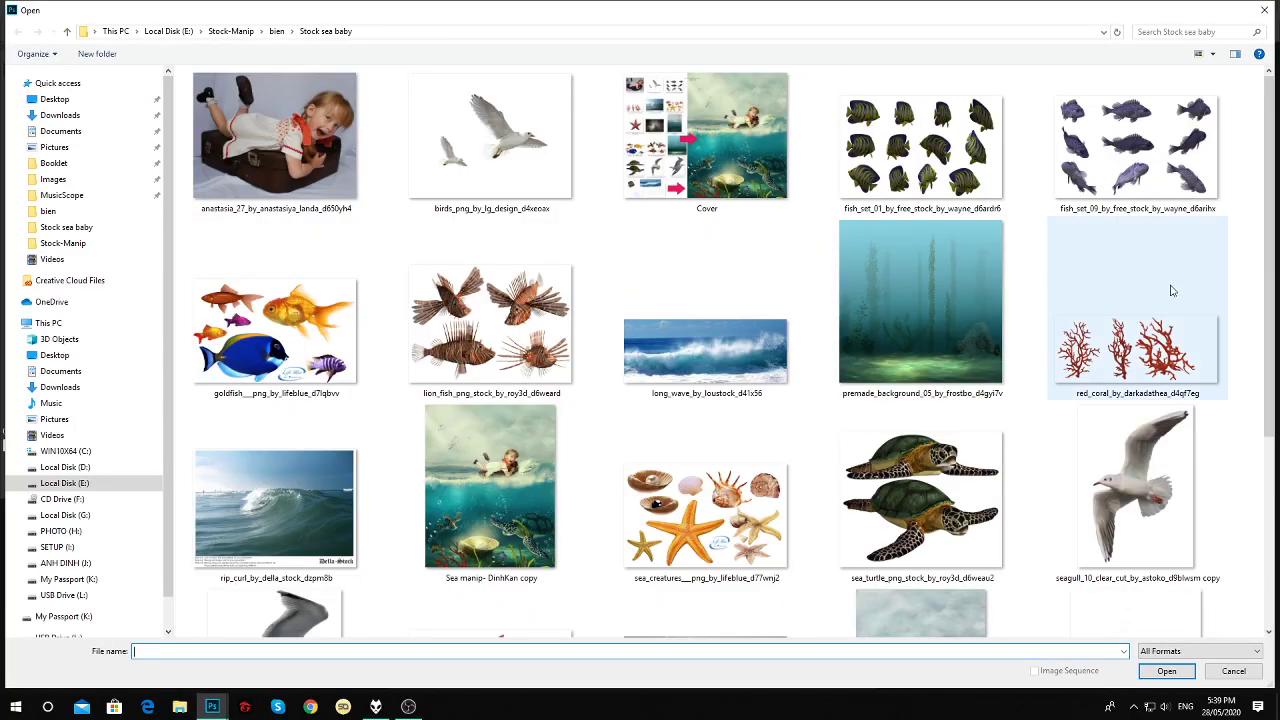
double_click(1173, 291)
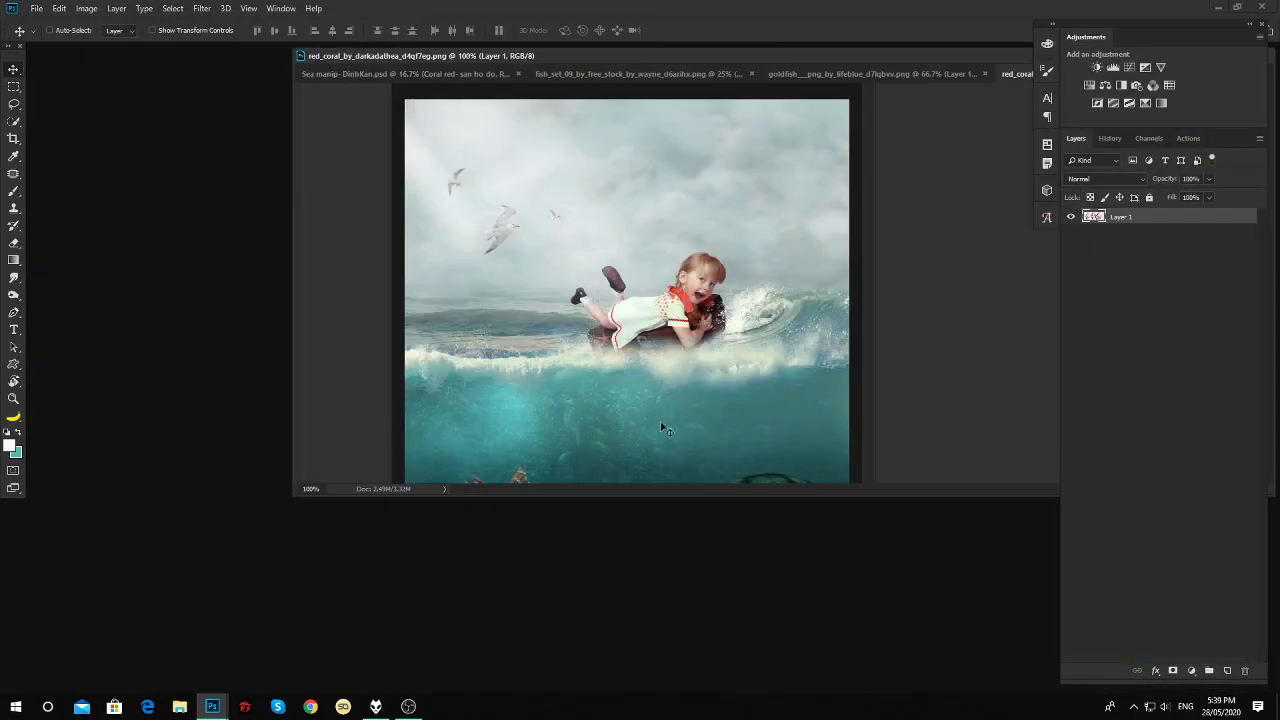
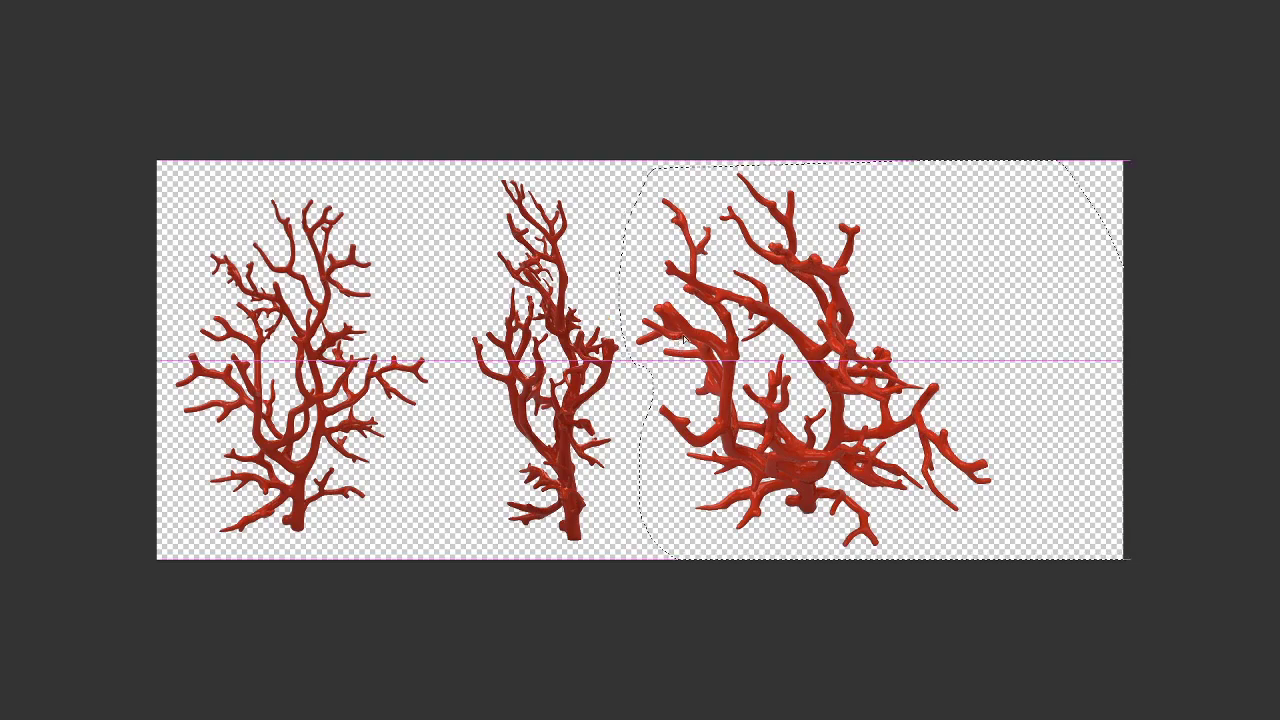
Duplicate the right-hand red coral branch, try dragging it into the sea composite, then undo.
drag(779, 303, 886, 364)
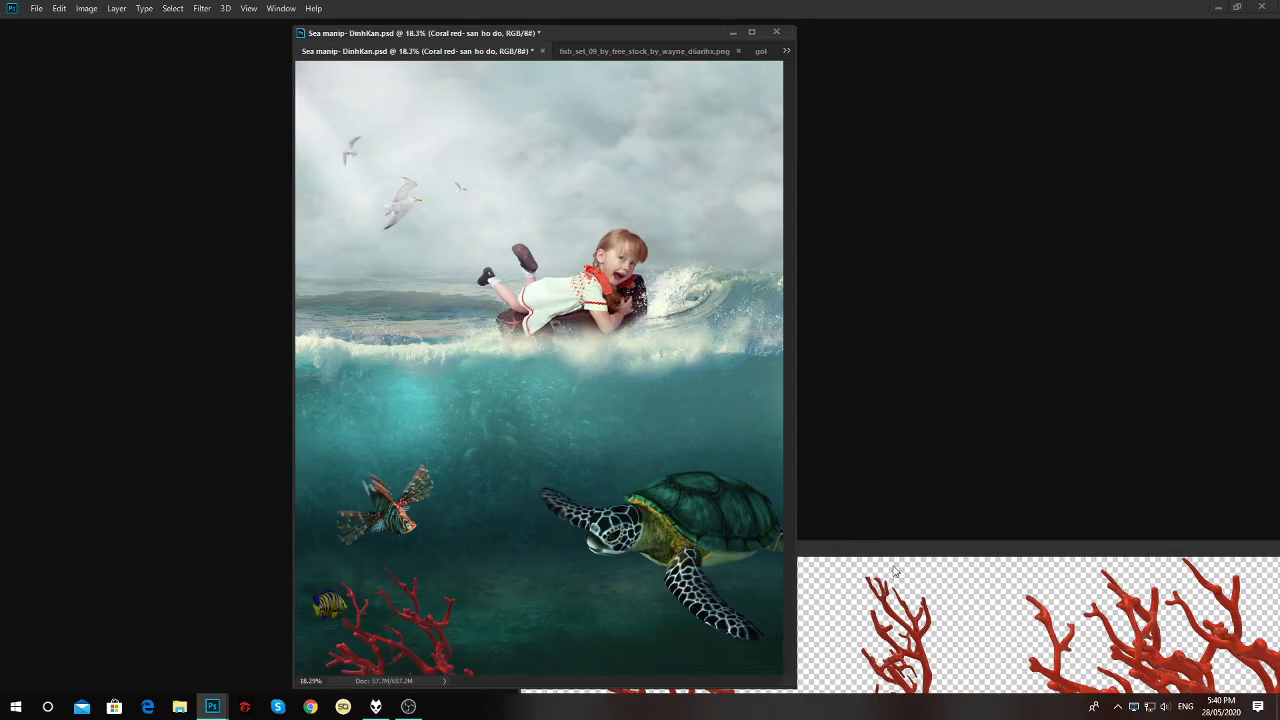
mouse_move(1060, 549)
mouse_down()
mouse_move(1193, 177)
mouse_move(510, 598)
mouse_up()
key(ctrl+z)
Close the red_coral document without saving and return to the sea composite.
click(802, 505)
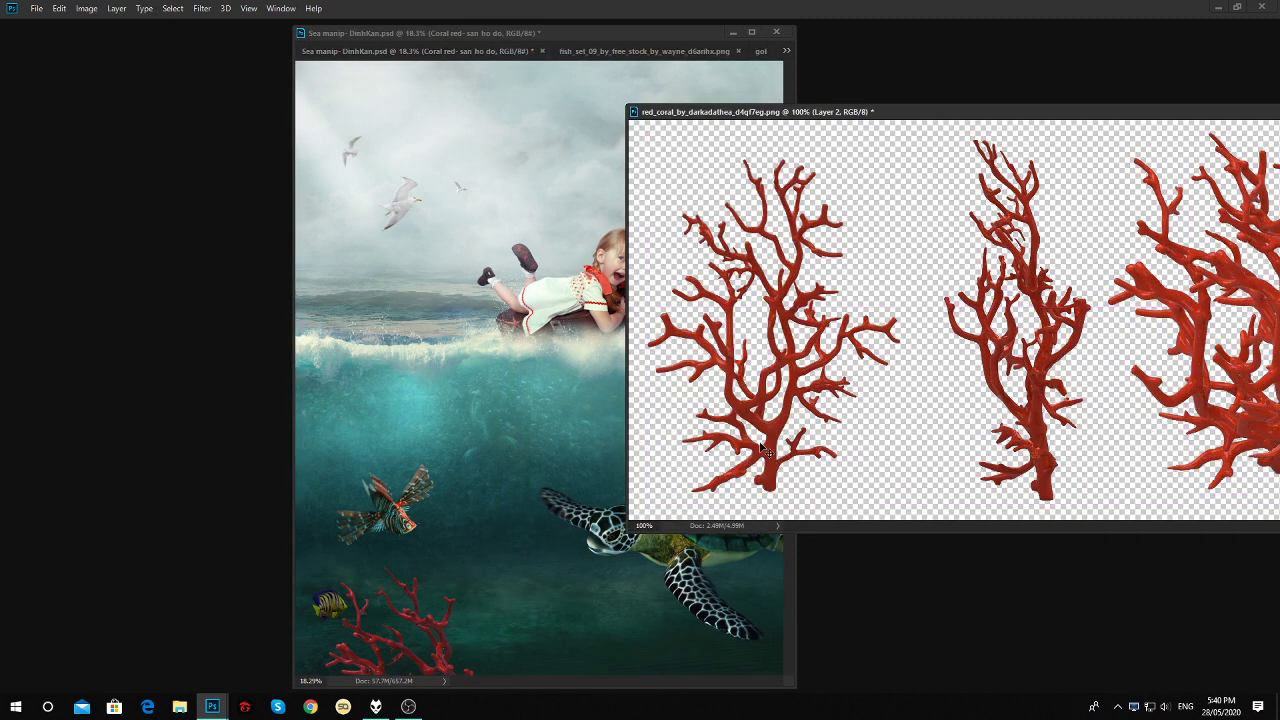
key(ctrl+w)
click(642, 268)
drag(453, 678, 505, 580)
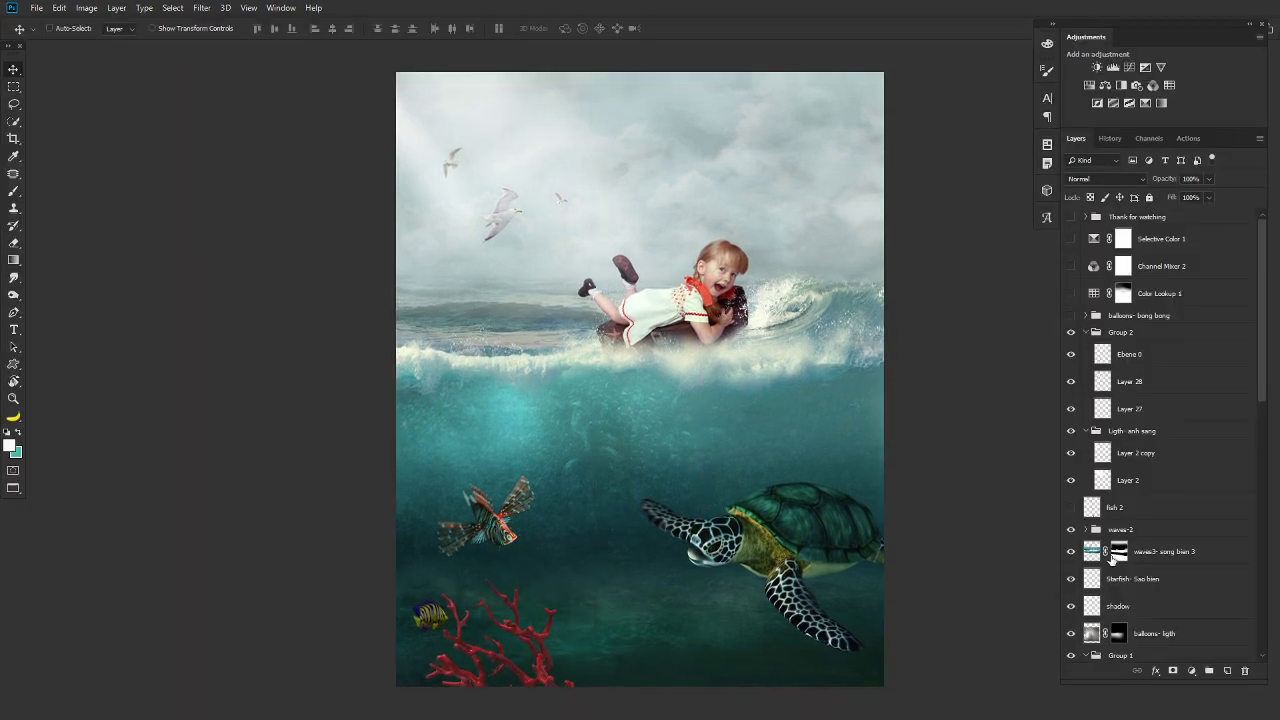
Select the pearl group and make Layer 20 visible so the pearl shell shows.
scroll(1266, 472, down, 5)
drag(1262, 447, 1254, 615)
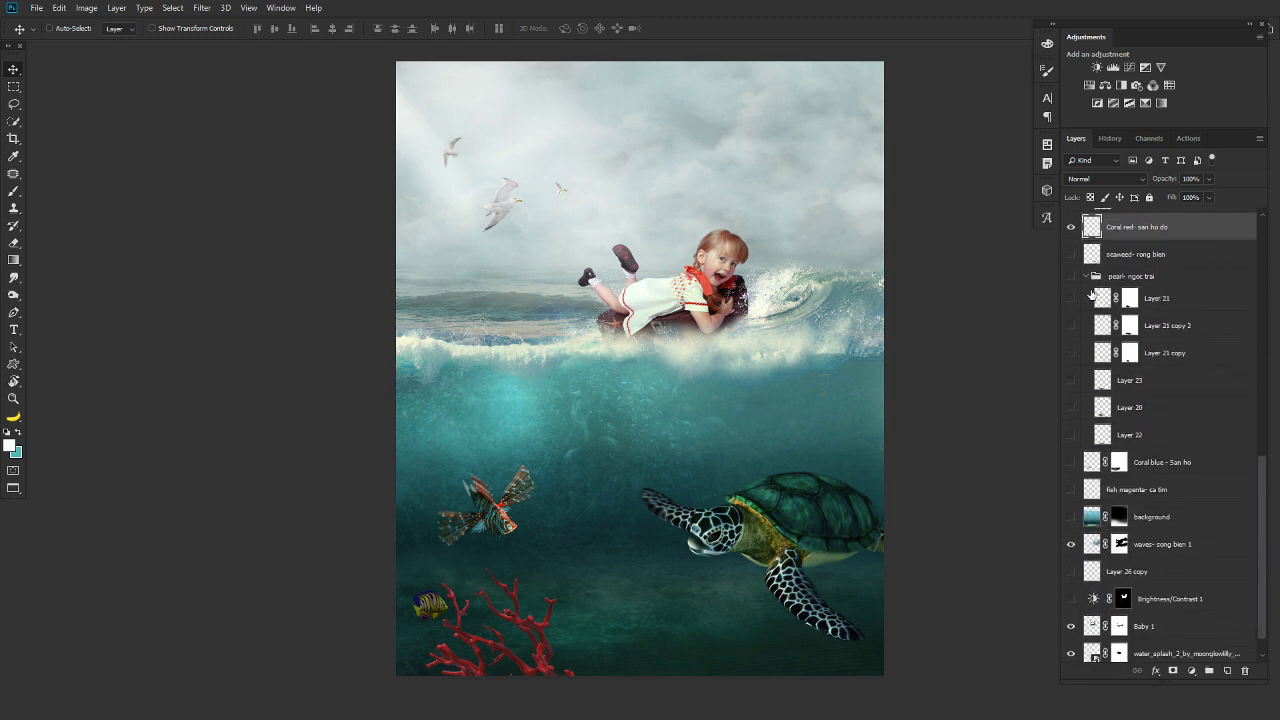
click(1150, 254)
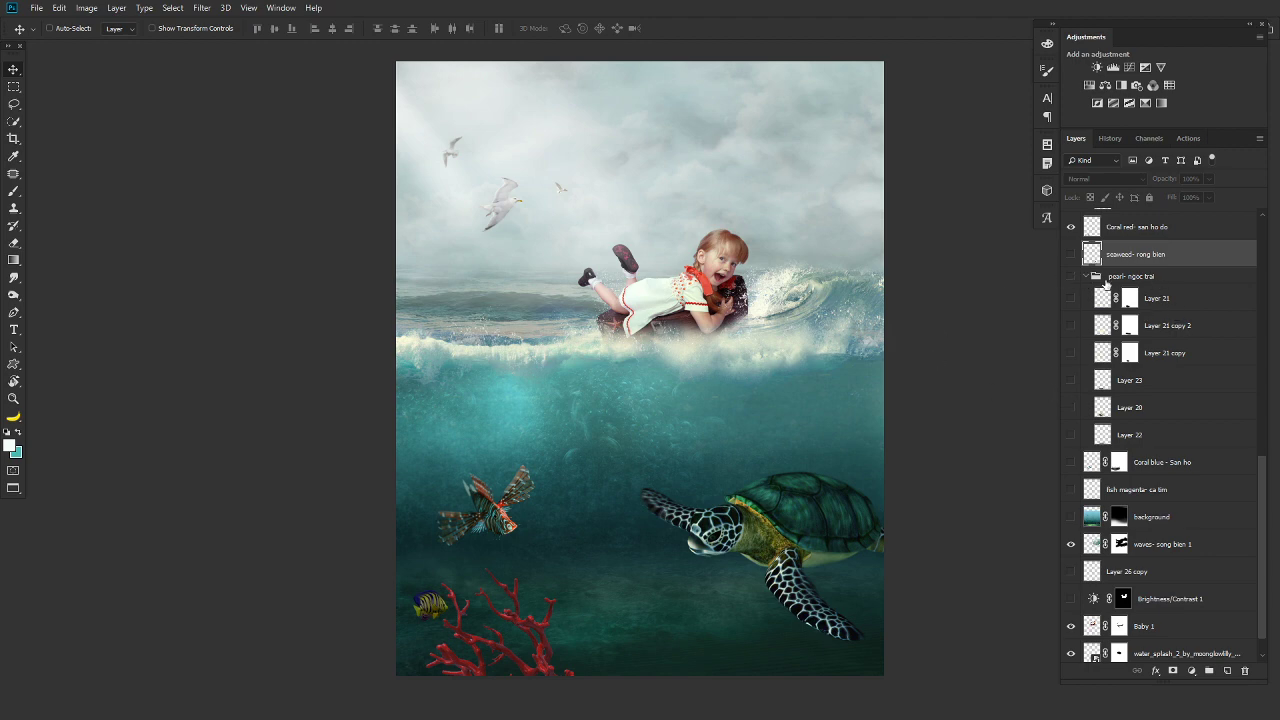
click(1157, 280)
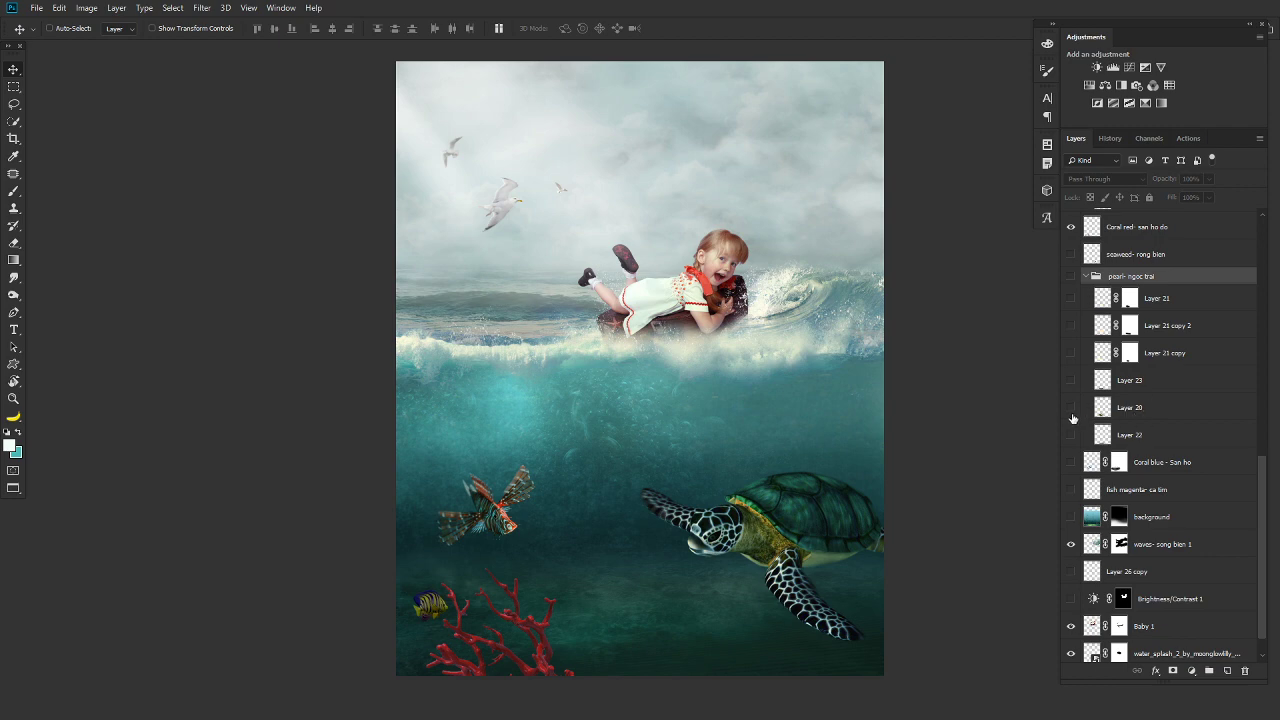
click(1071, 409)
click(1071, 409)
click(1071, 409)
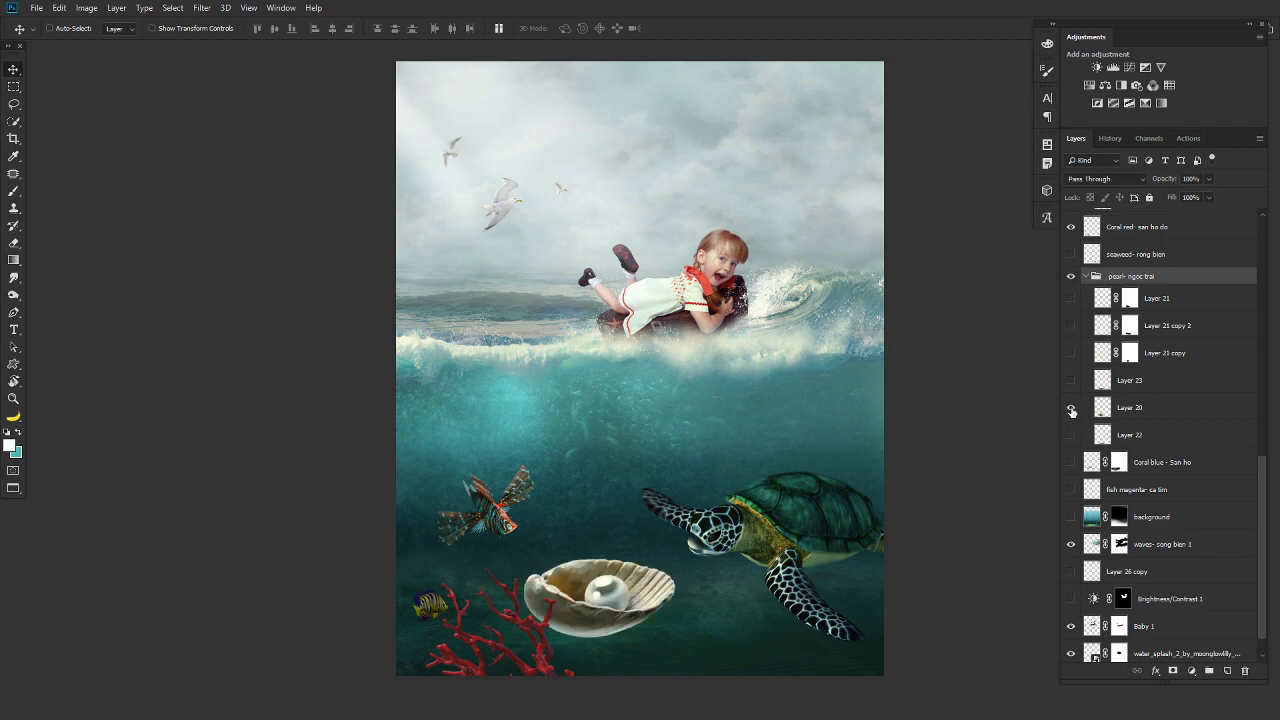
click(1130, 409)
Open the sea_creatures stock and lasso the top pearl shell onto its own layer.
key(f)
key(f)
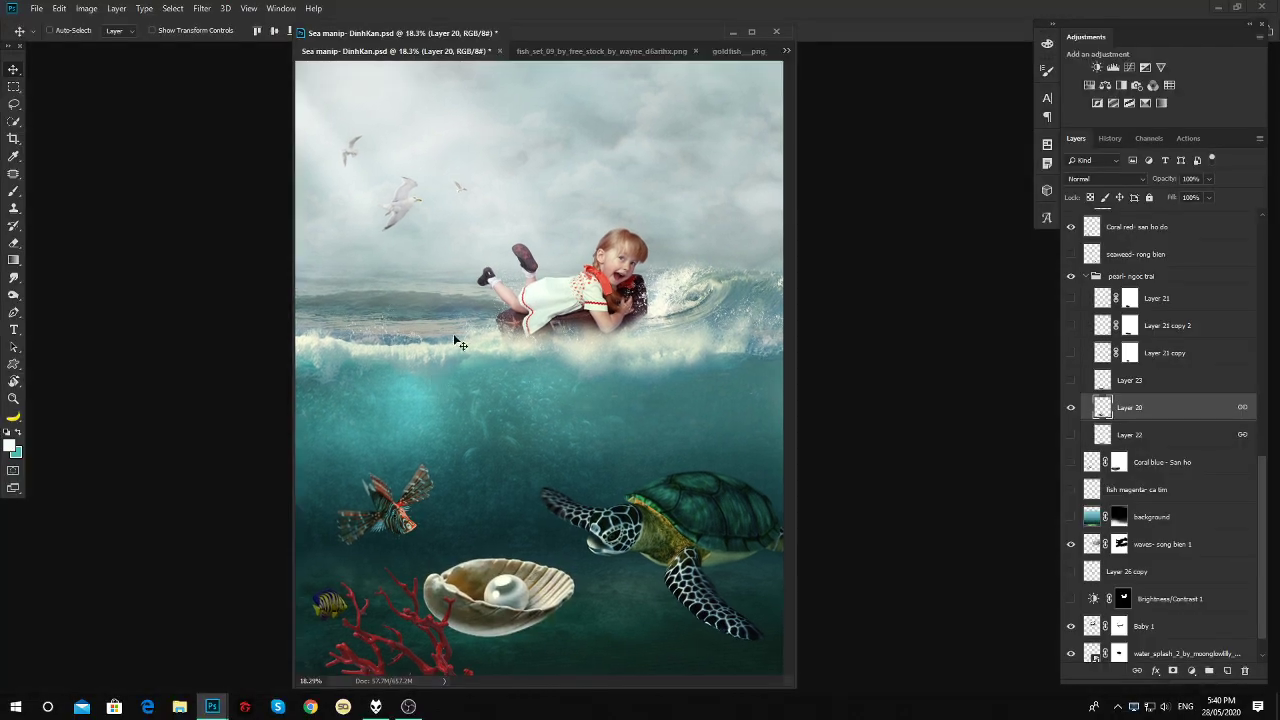
key(ctrl+o)
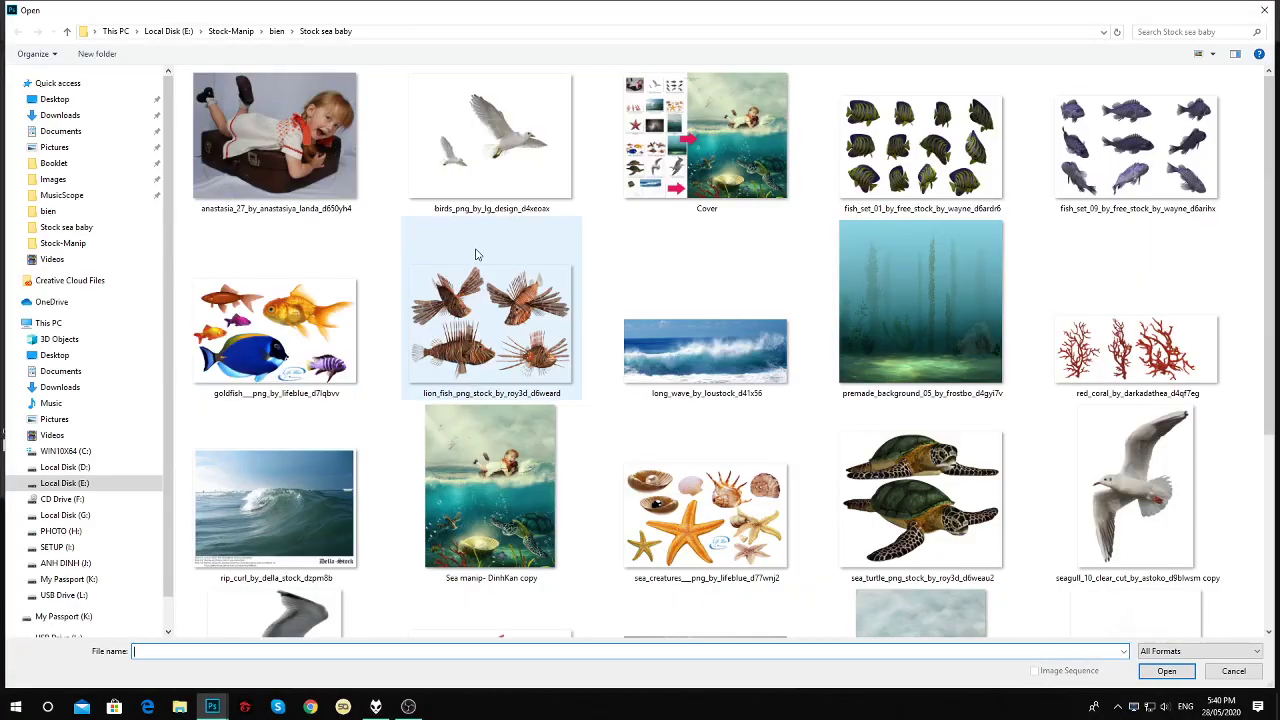
double_click(731, 520)
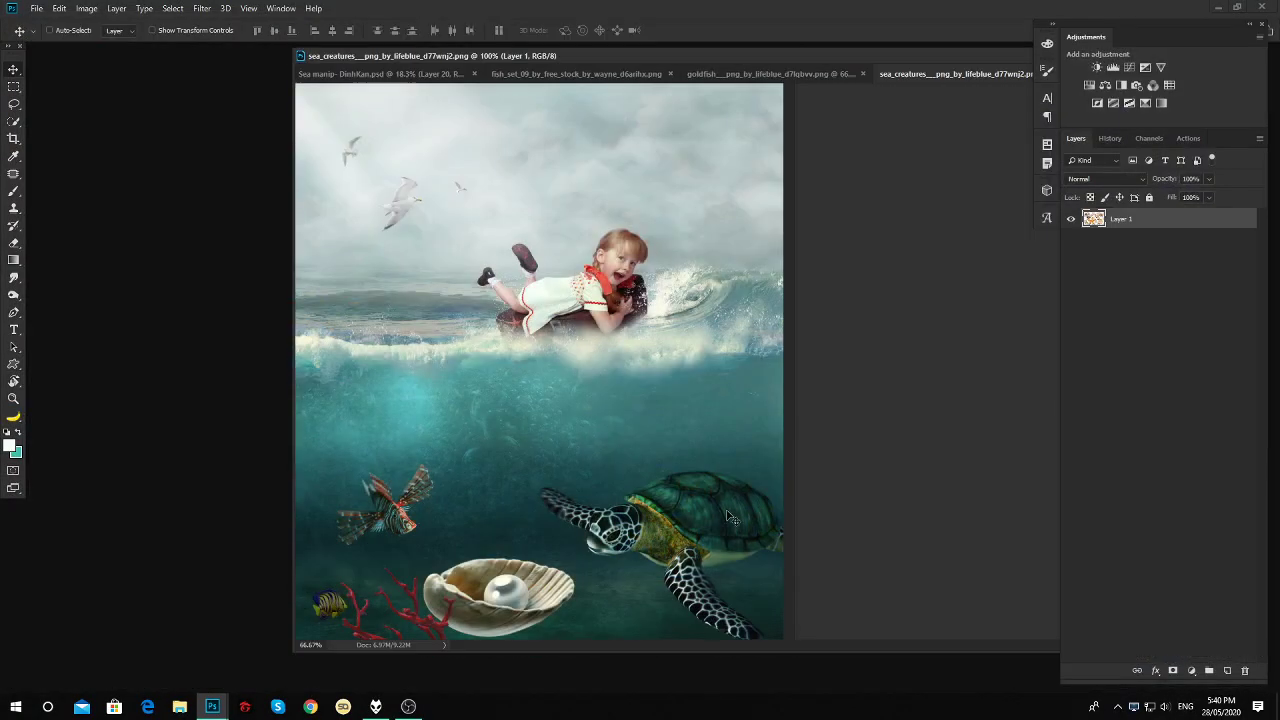
key(l)
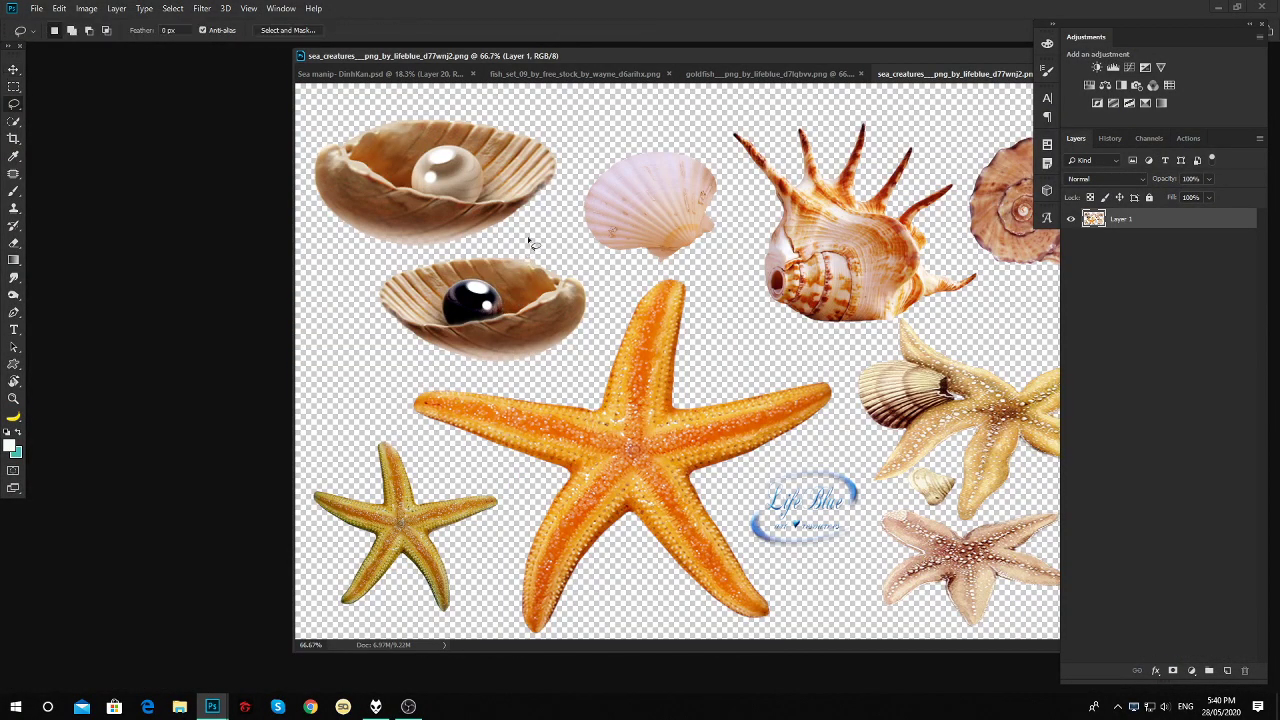
mouse_move(530, 239)
mouse_down()
mouse_move(538, 118)
mouse_move(549, 214)
mouse_up()
key(ctrl+j)
click(1069, 240)
key(v)
drag(563, 192, 855, 343)
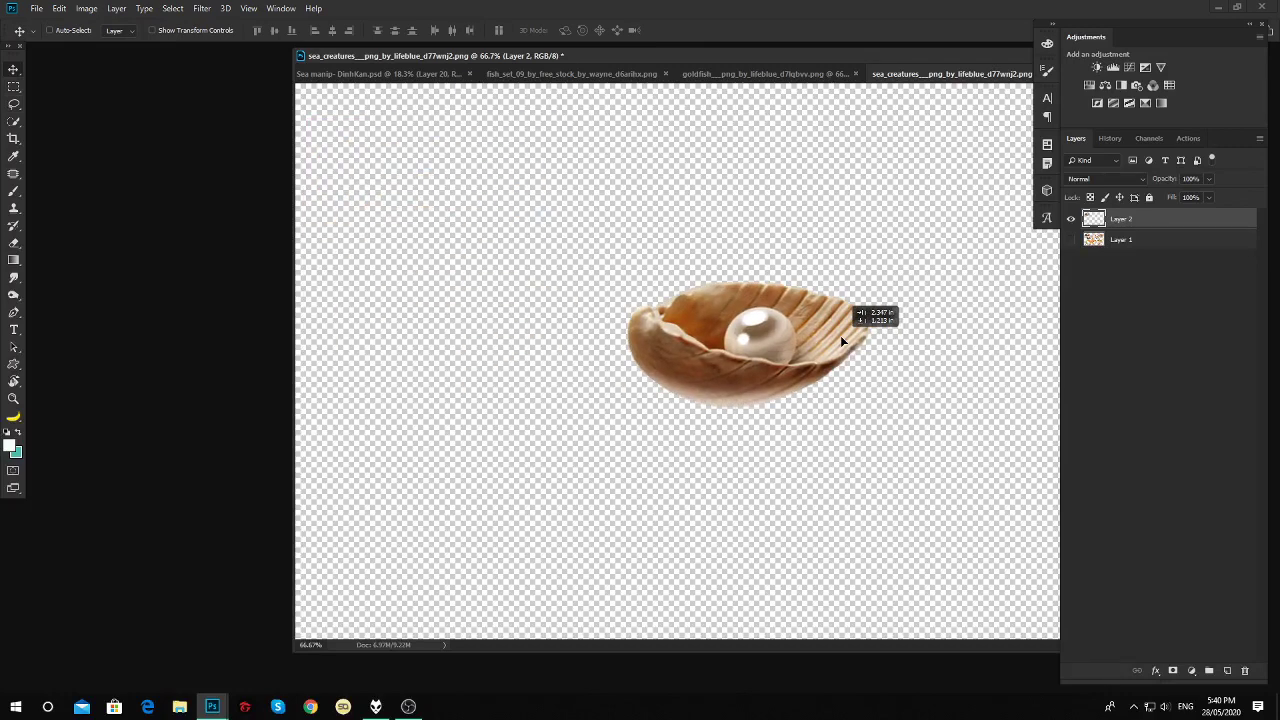
Float the sea_creatures window beside the composite and centre the isolated shell.
drag(969, 76, 839, 401)
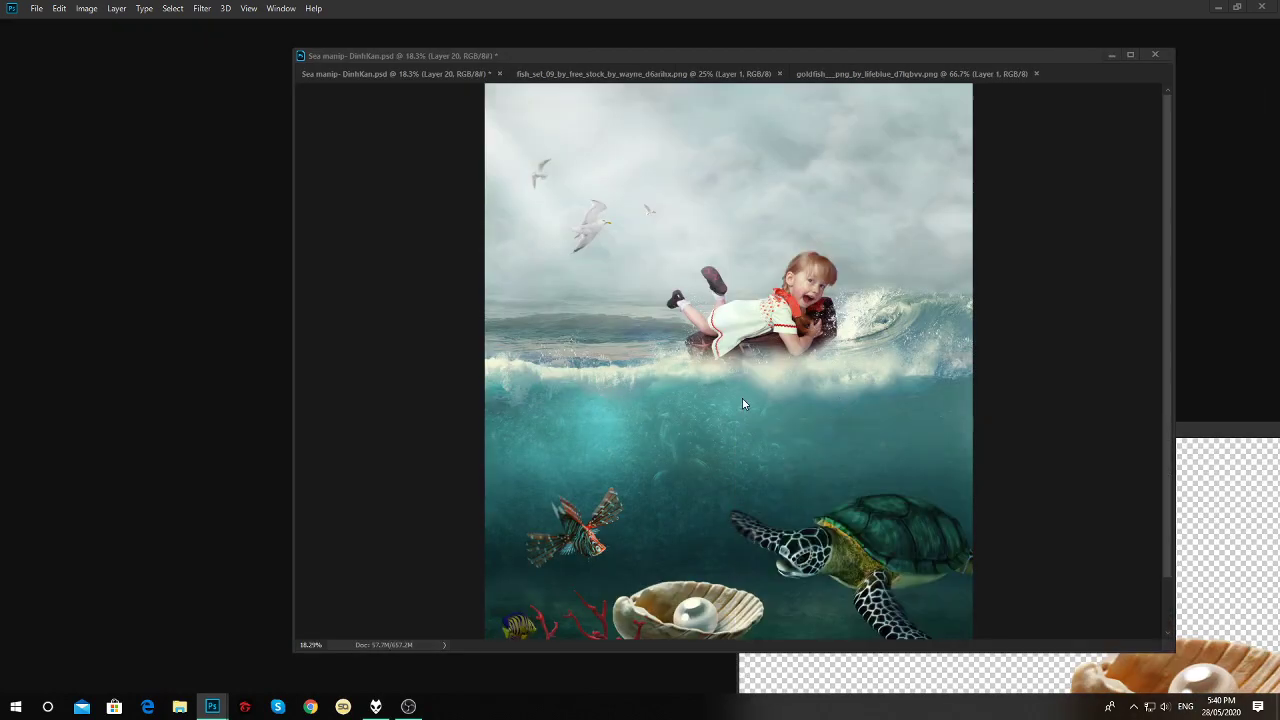
drag(871, 56, 774, 33)
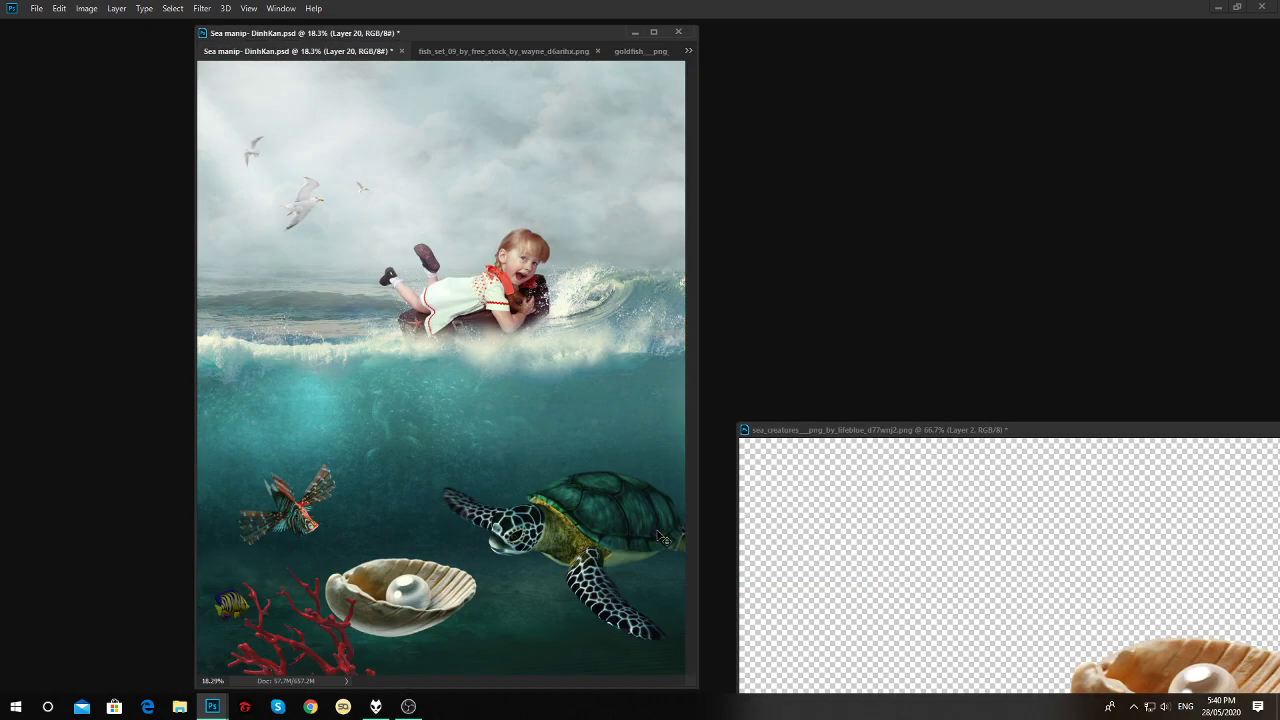
key(ctrl+minus)
drag(1192, 668, 905, 524)
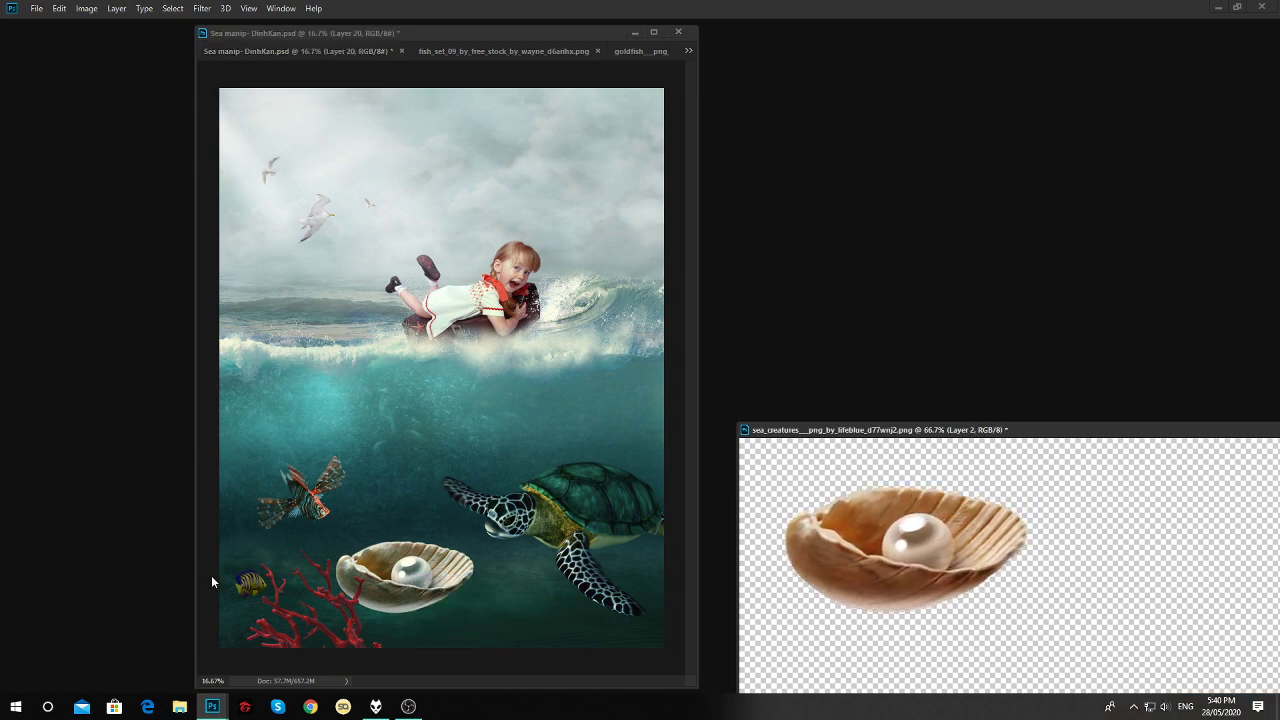
drag(927, 431, 768, 268)
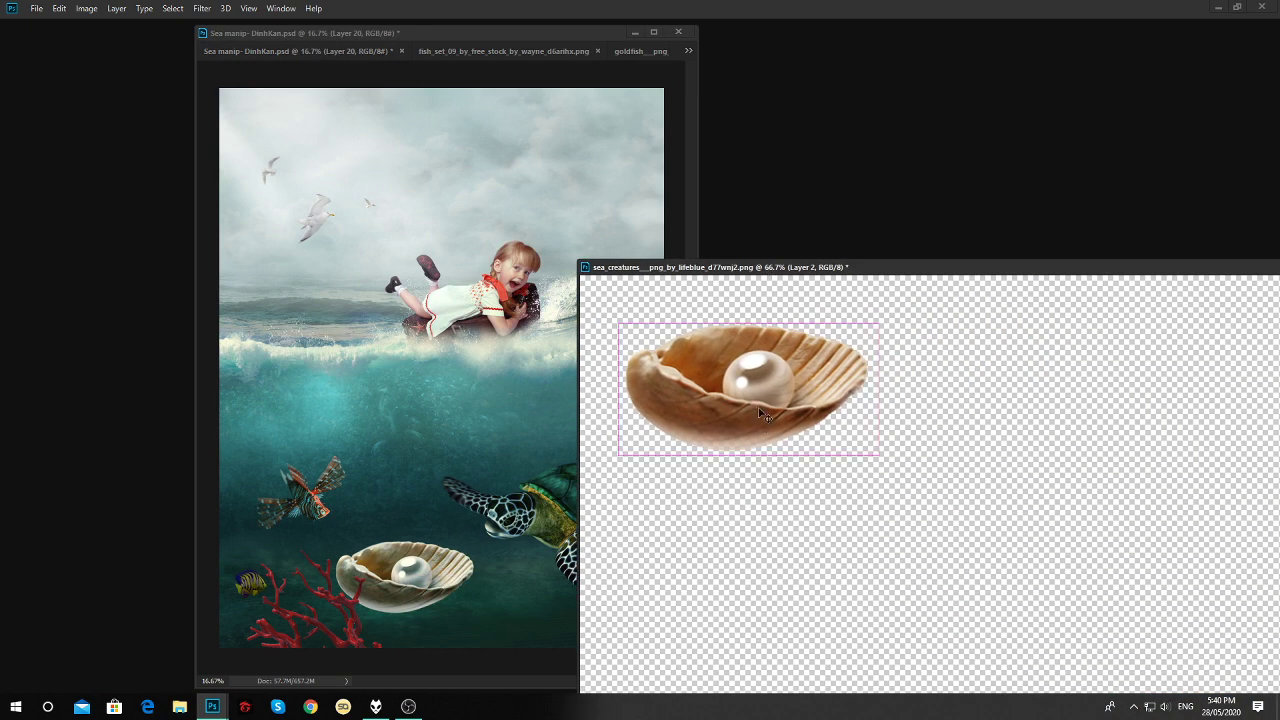
Apply Color Balance to the shell, pushing midtones toward blue and adjusting cyan-red.
key(ctrl+b)
click(1044, 521)
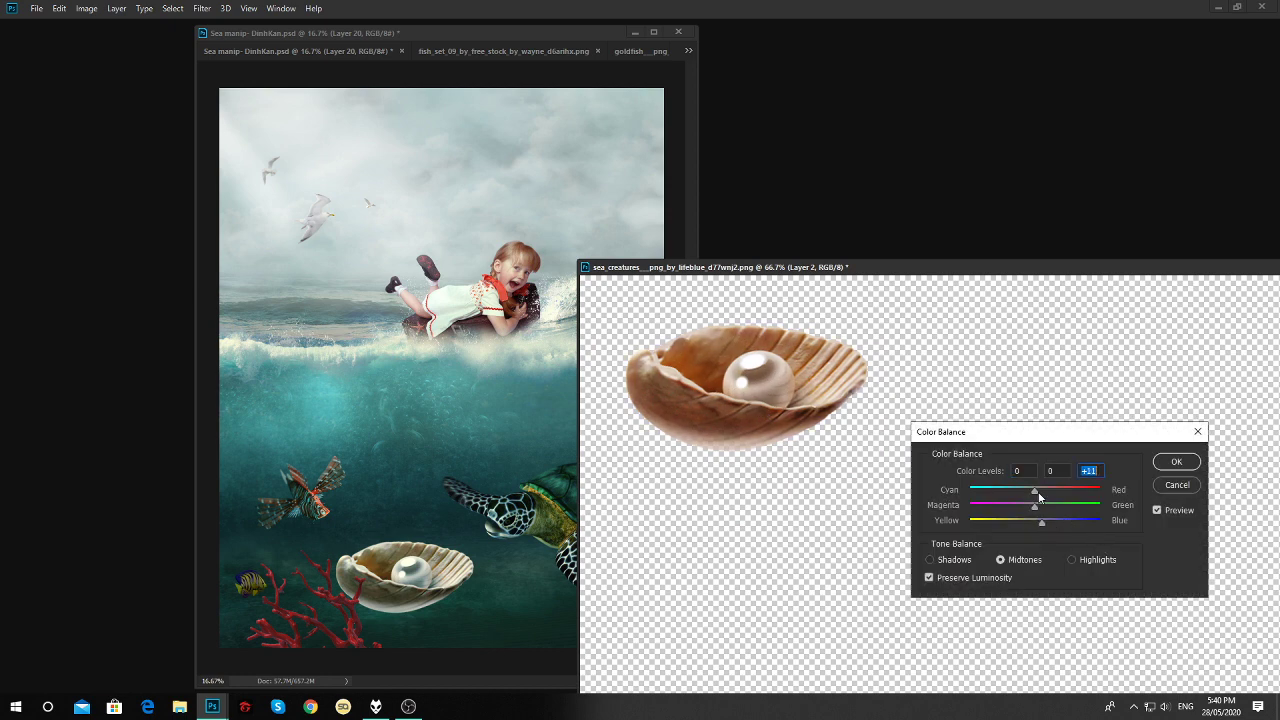
click(1009, 488)
click(1004, 491)
click(1177, 462)
Drag the shell into the sea composite, scale it, and close sea_creatures without saving.
mouse_move(782, 393)
mouse_down()
mouse_move(435, 567)
mouse_move(447, 557)
mouse_move(435, 588)
mouse_up()
key(ctrl+t)
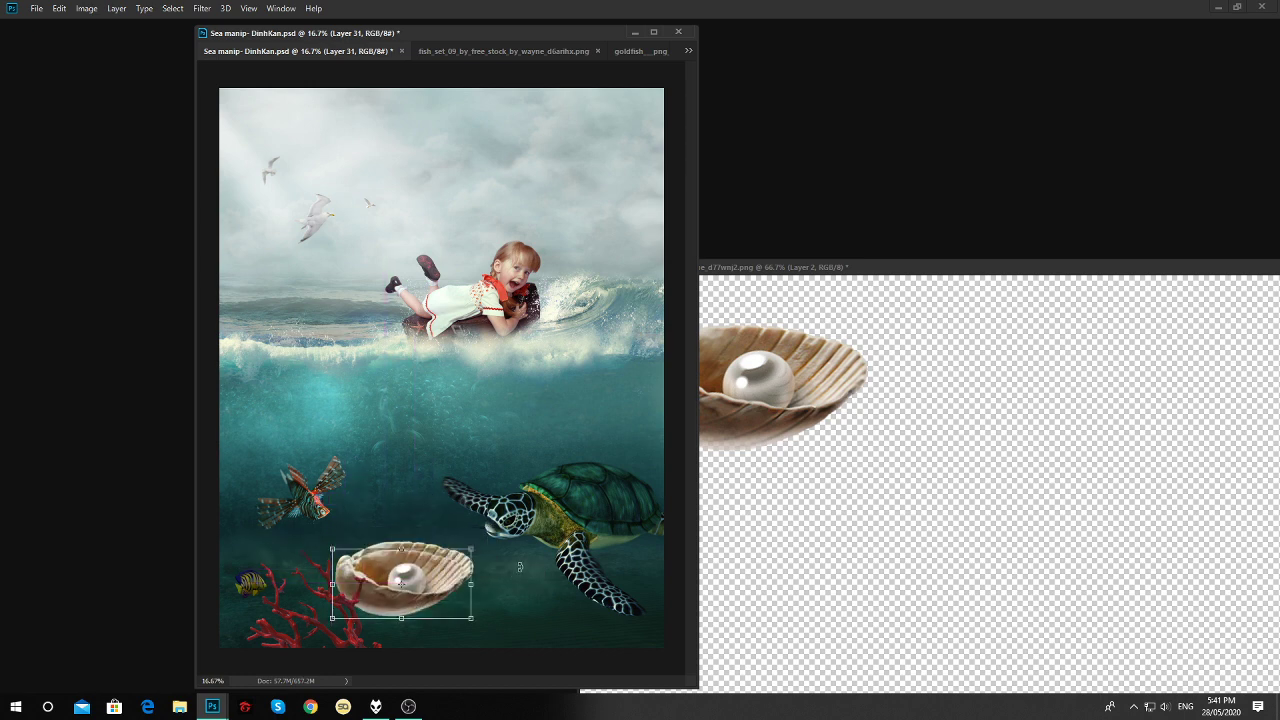
key(Return)
click(828, 434)
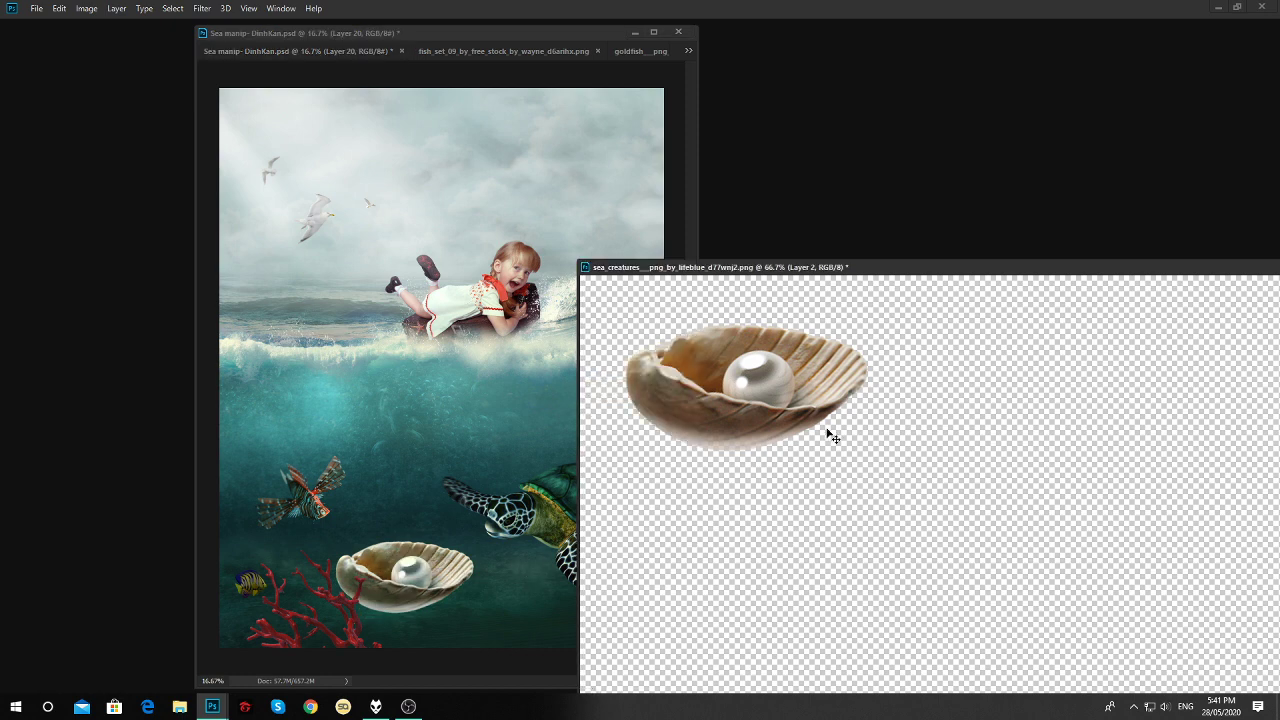
key(ctrl+w)
click(650, 265)
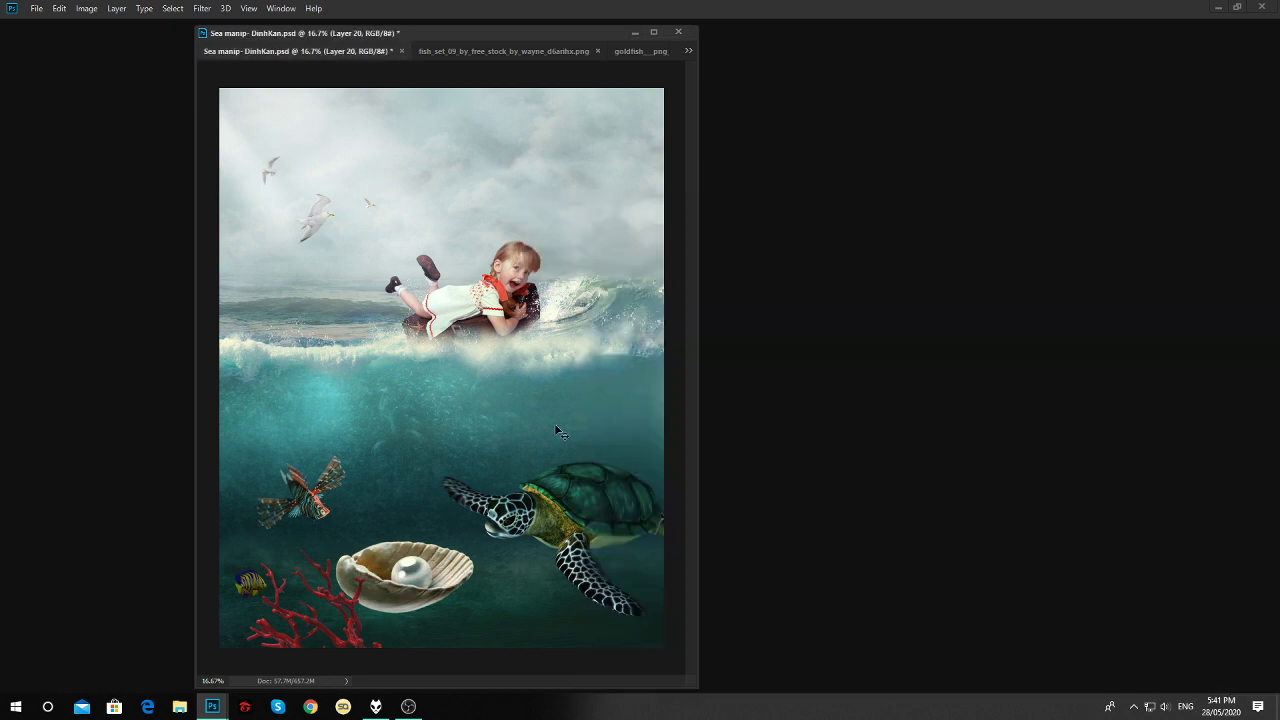
key(Tab)
Zoom in on the seabed, preview the blue coral, and turn on the shell shadow Layer 22.
key(ctrl+plus)
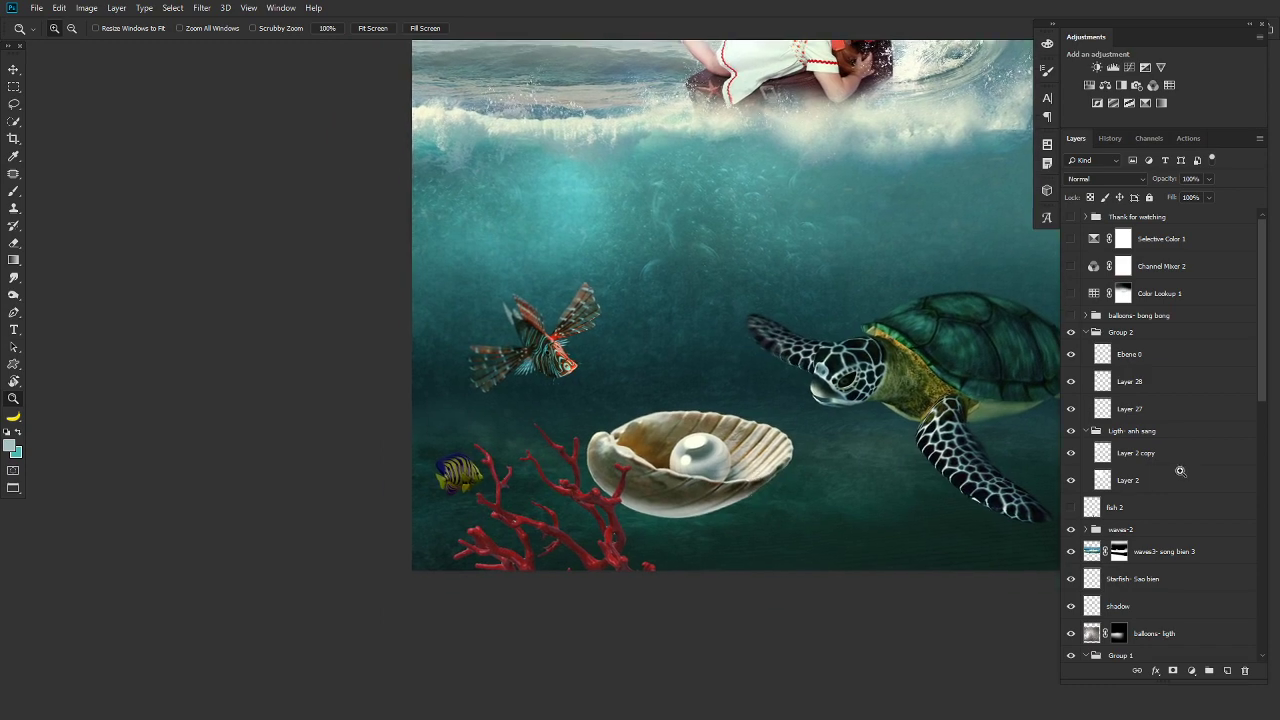
scroll(1160, 450, down, 10)
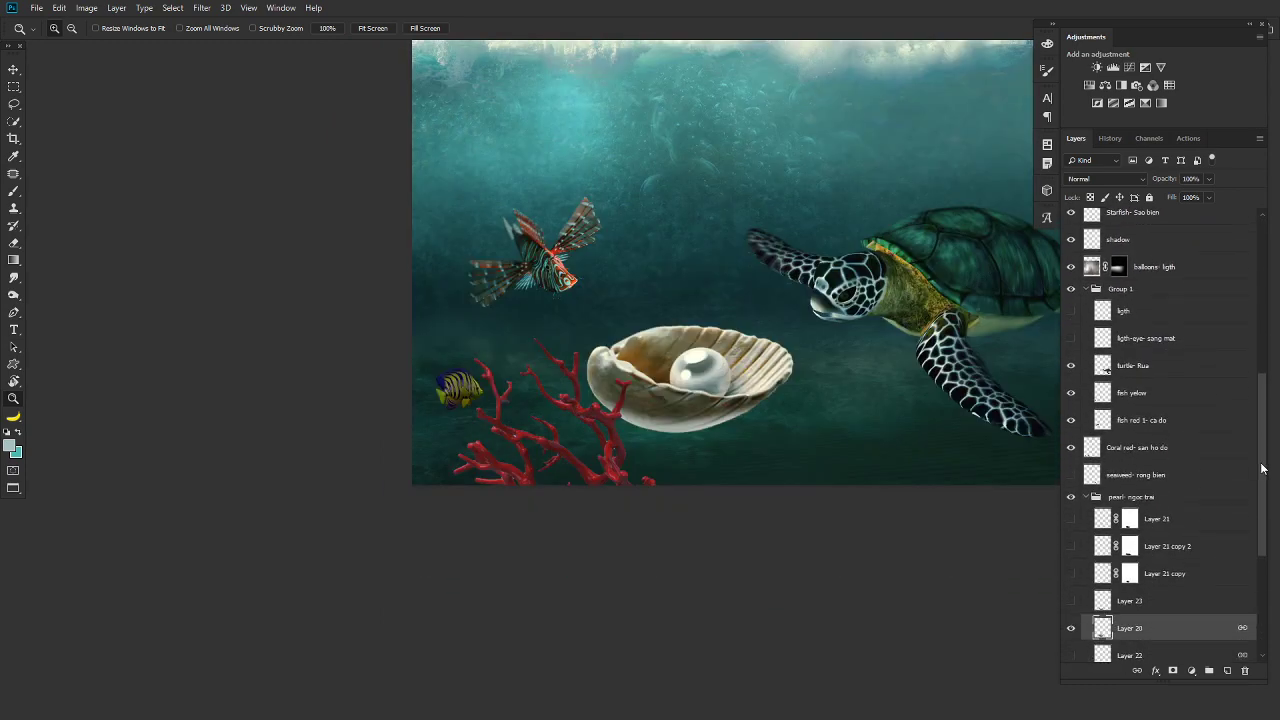
scroll(1100, 520, down, 3)
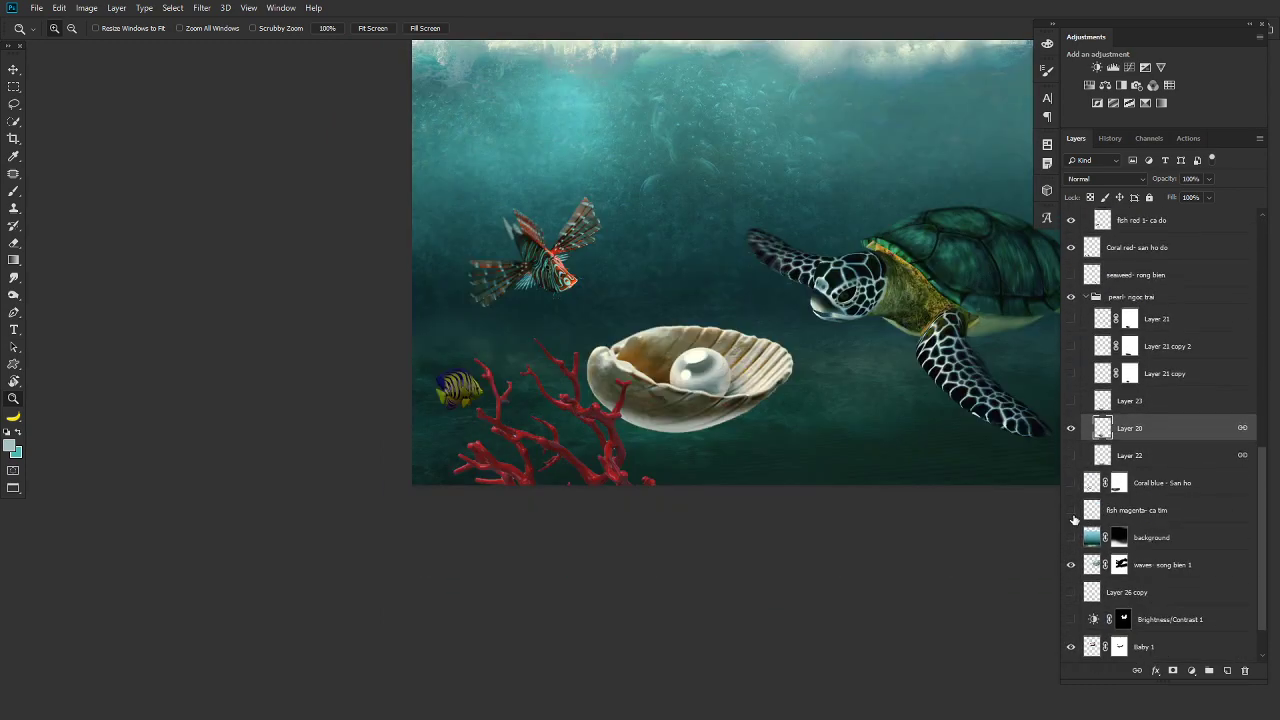
click(1071, 483)
click(1071, 483)
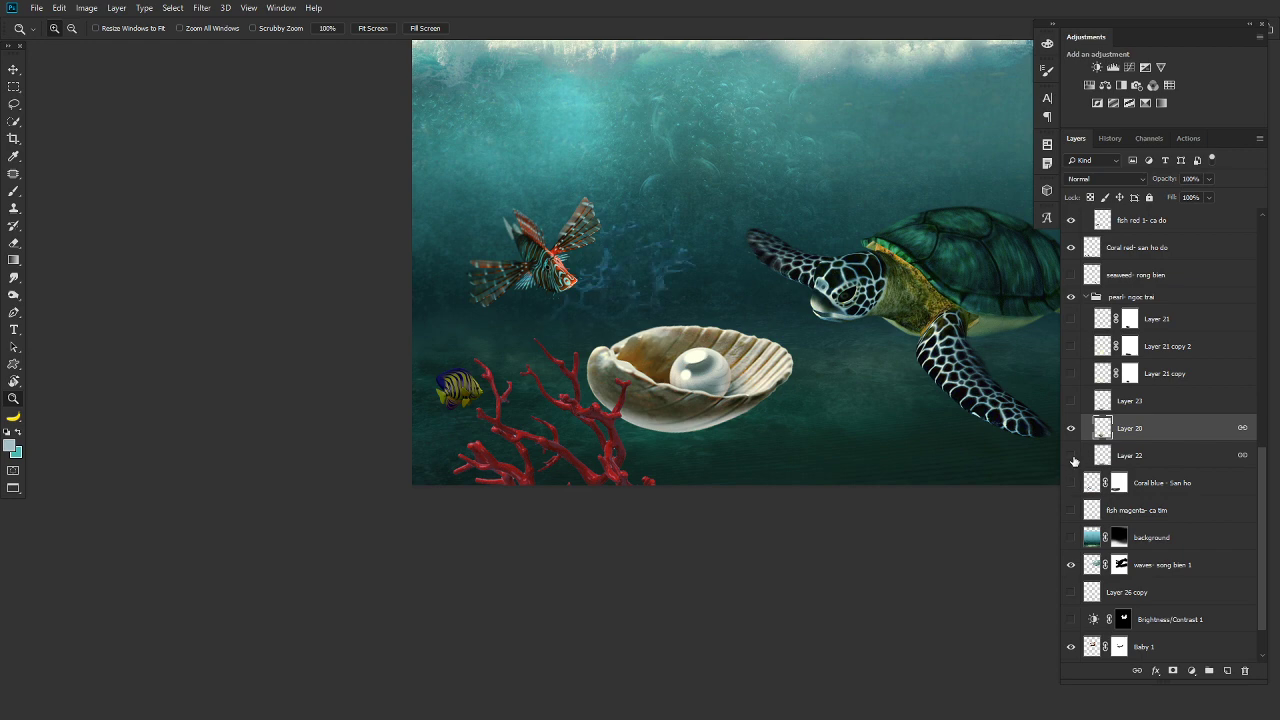
click(1071, 456)
click(1071, 457)
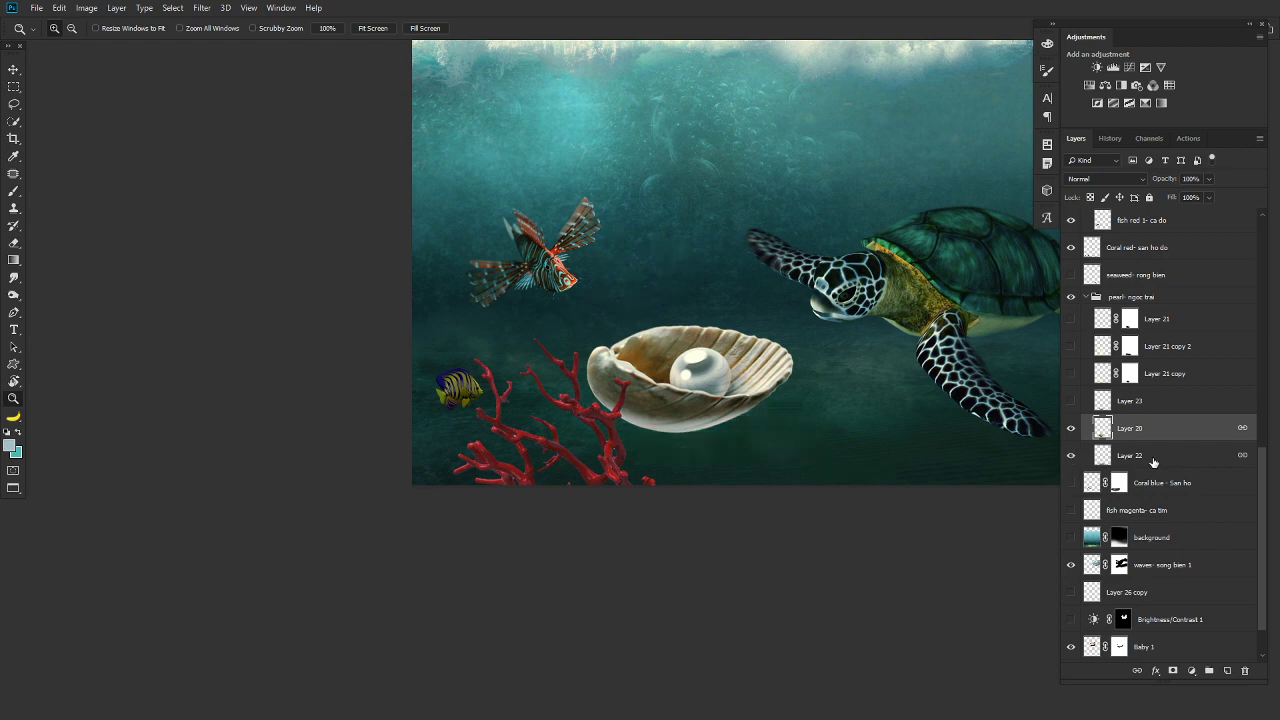
click(1072, 456)
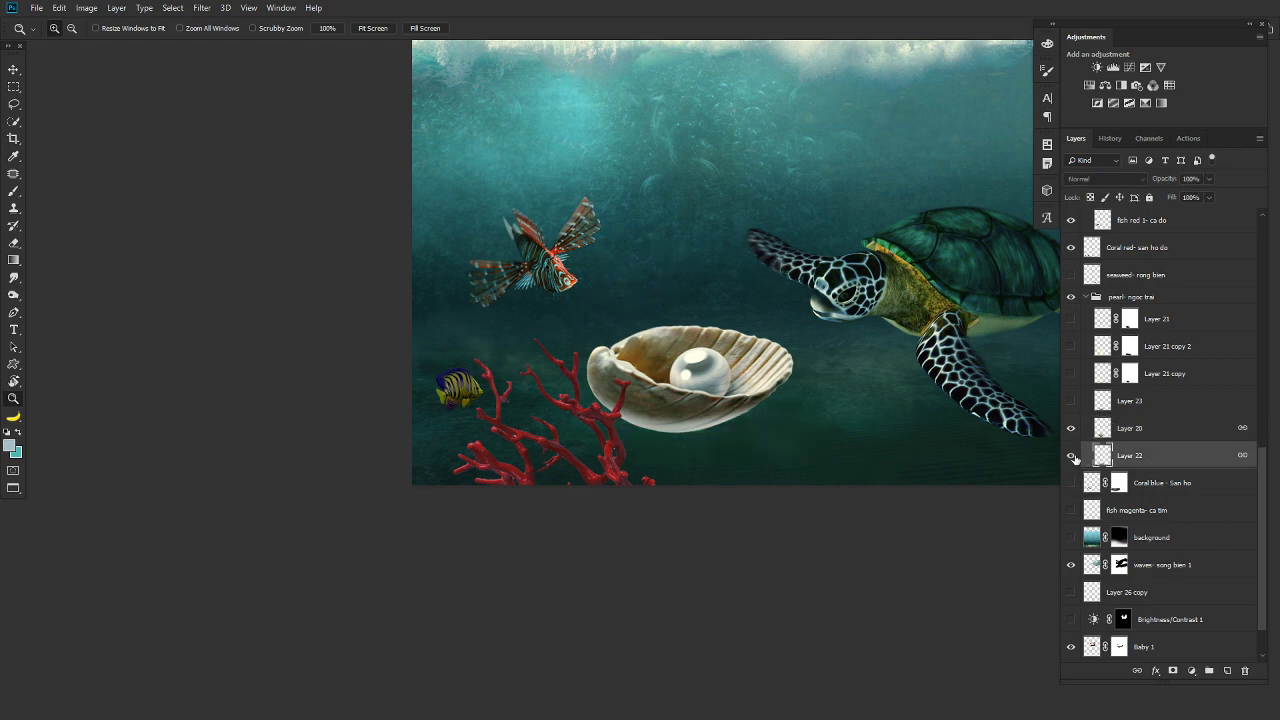
Show Layer 23 and nudge it beside the shell, trying and undoing a white brush stroke.
click(1071, 401)
click(1128, 400)
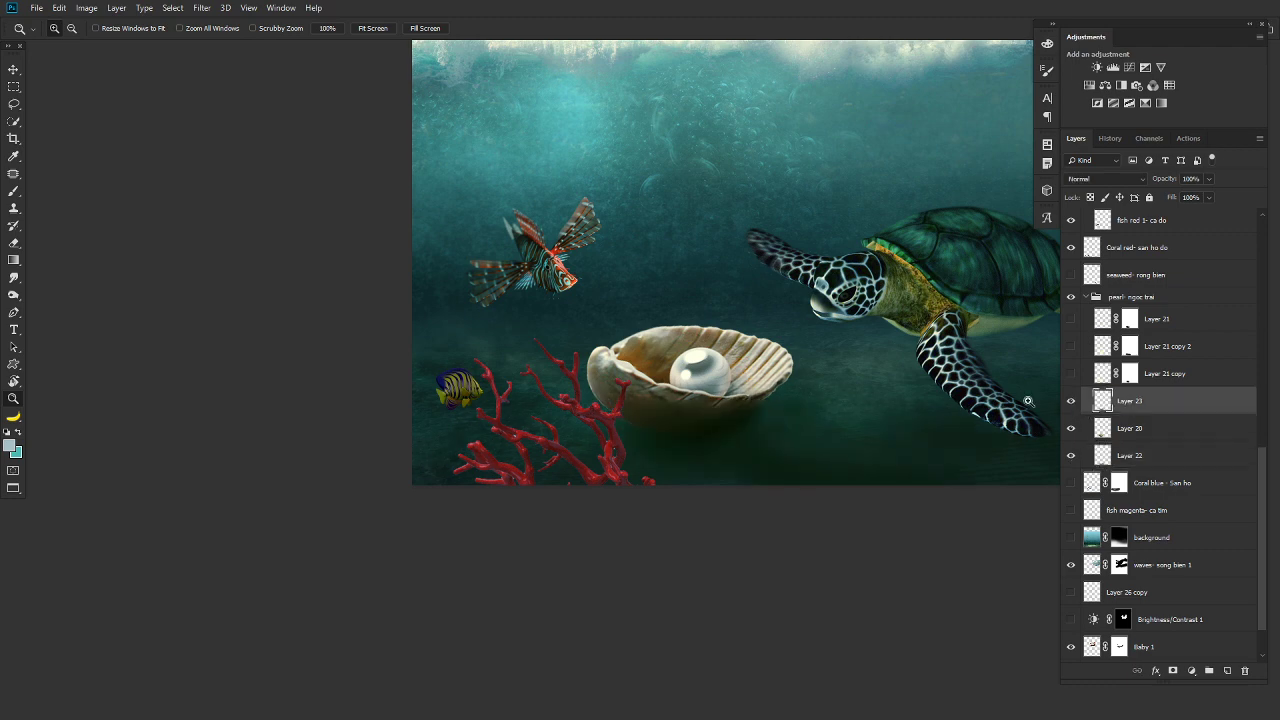
key(v)
mouse_move(725, 470)
mouse_down()
mouse_move(755, 470)
mouse_move(797, 355)
mouse_up()
key(b)
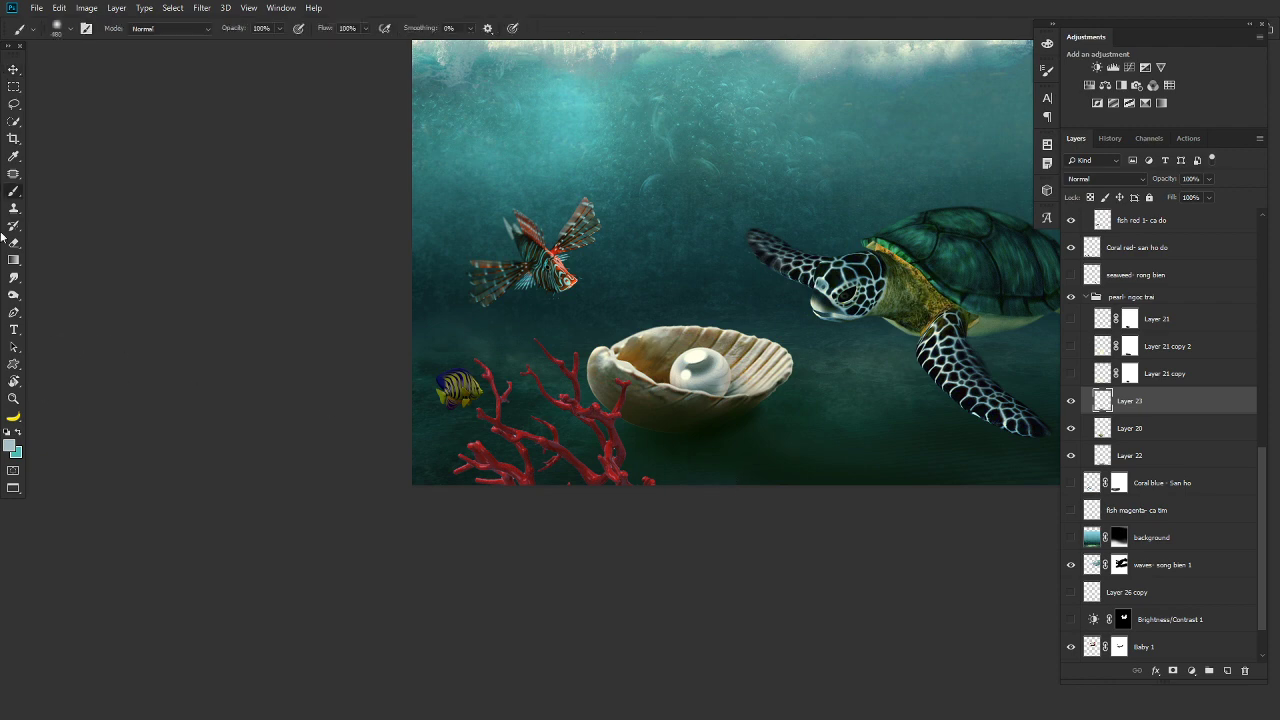
drag(694, 439, 615, 430)
key(ctrl+z)
key(ctrl+z)
click(1071, 401)
click(1071, 428)
scroll(1139, 415, up, 3)
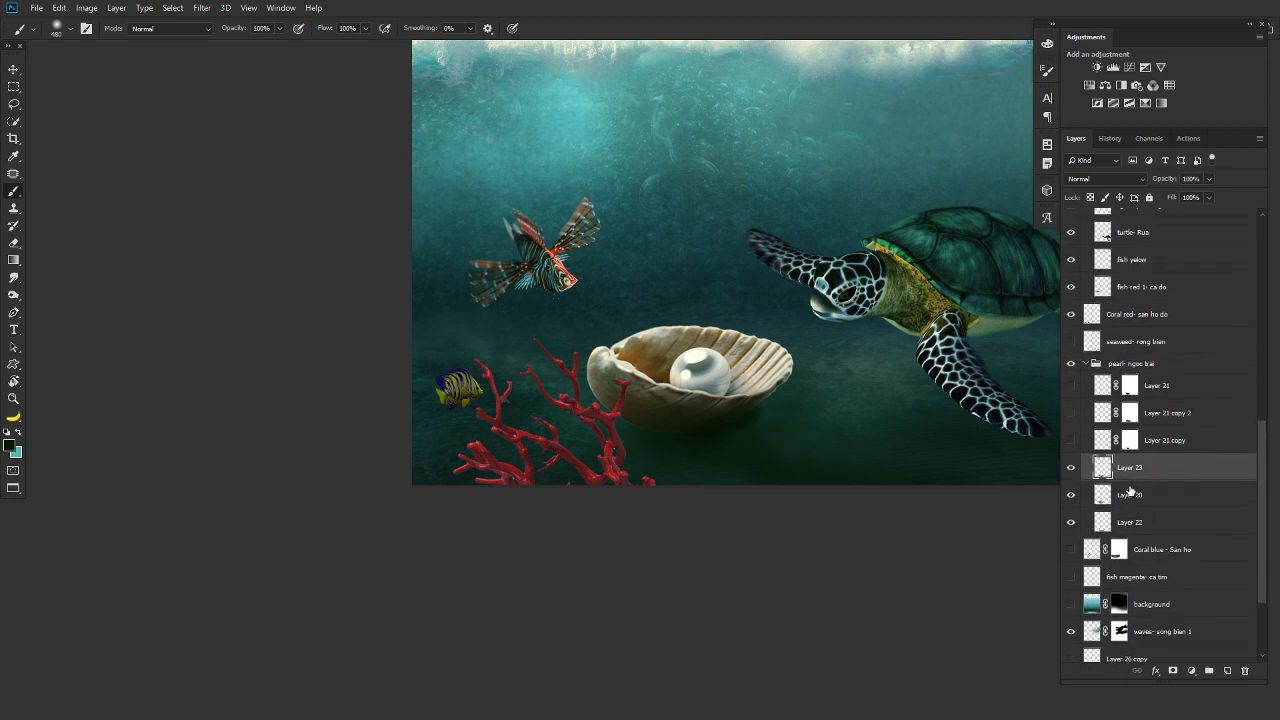
scroll(1265, 445, up, 1)
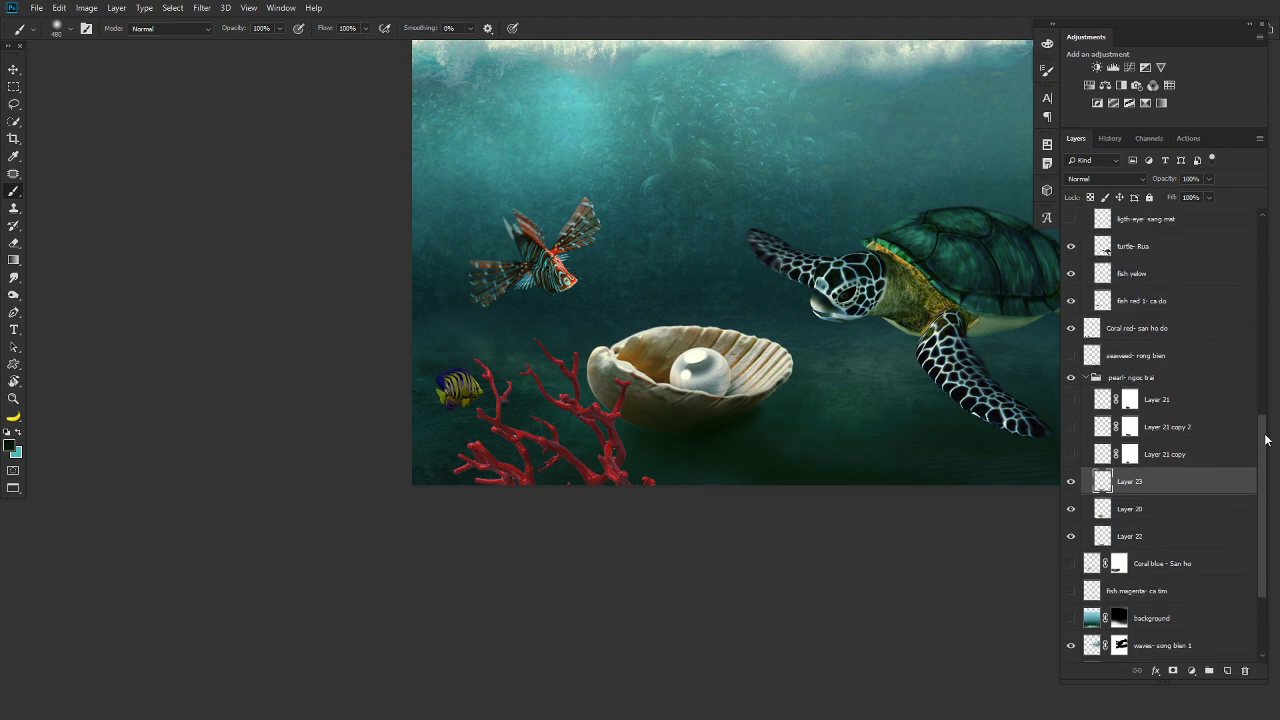
Turn on the Layer 21, Layer 21 copy and Layer 21 copy 2 glows around the shell.
drag(908, 423, 826, 414)
key(v)
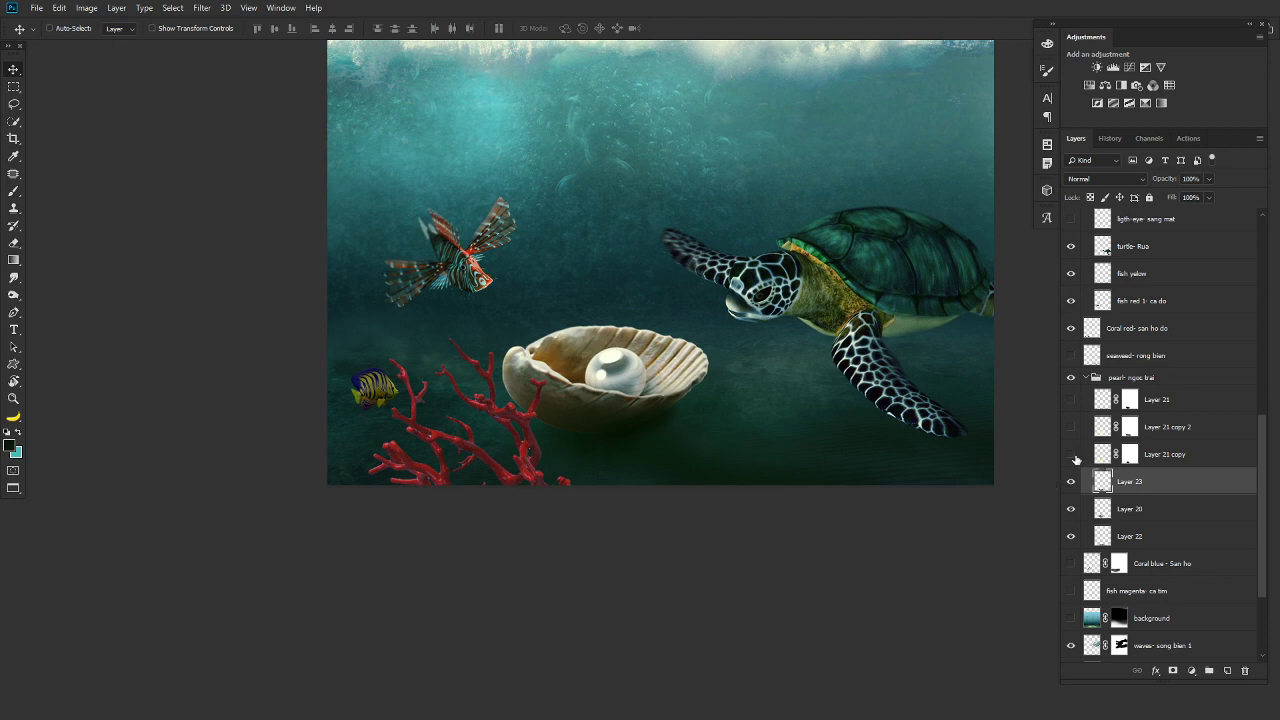
click(1070, 454)
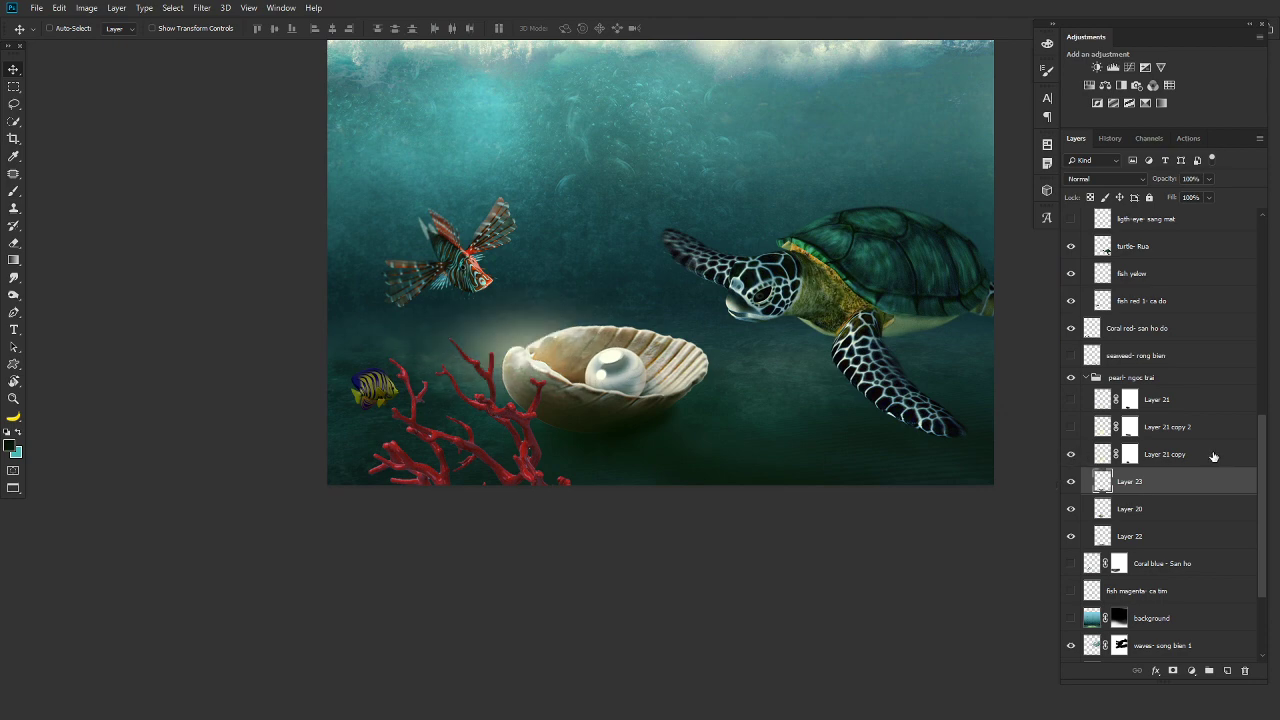
click(1084, 454)
click(1071, 455)
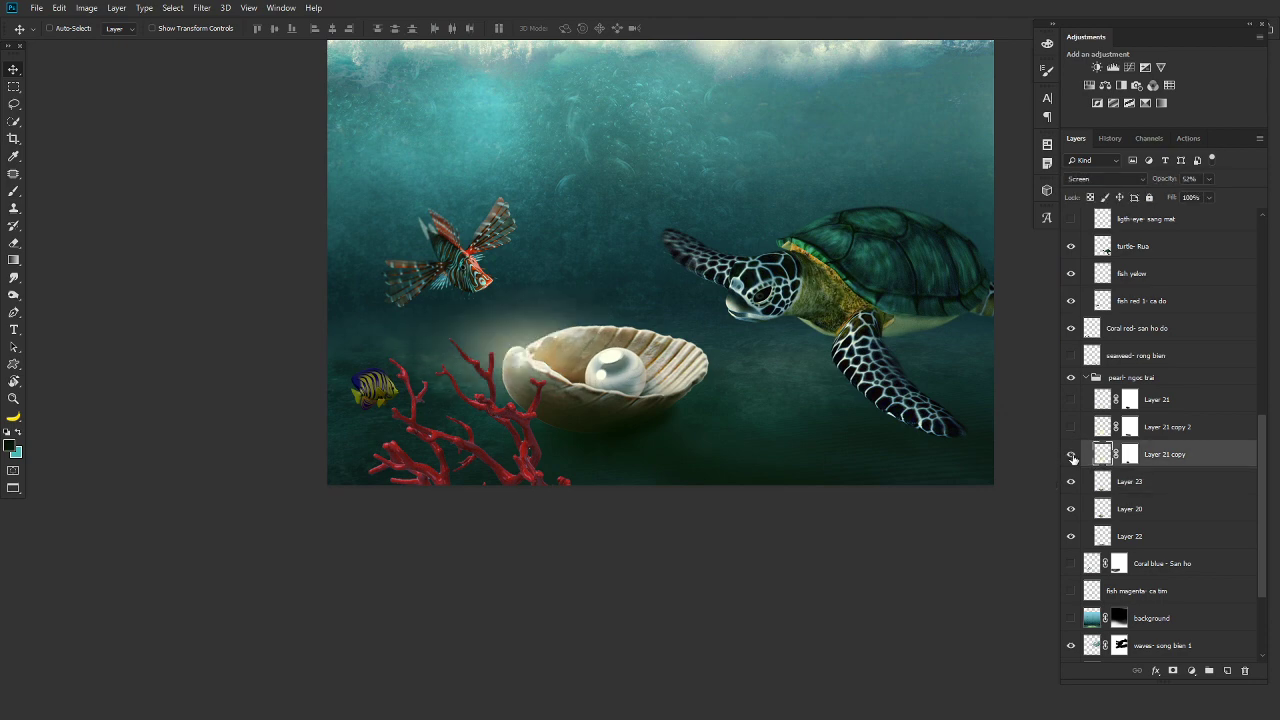
click(1071, 427)
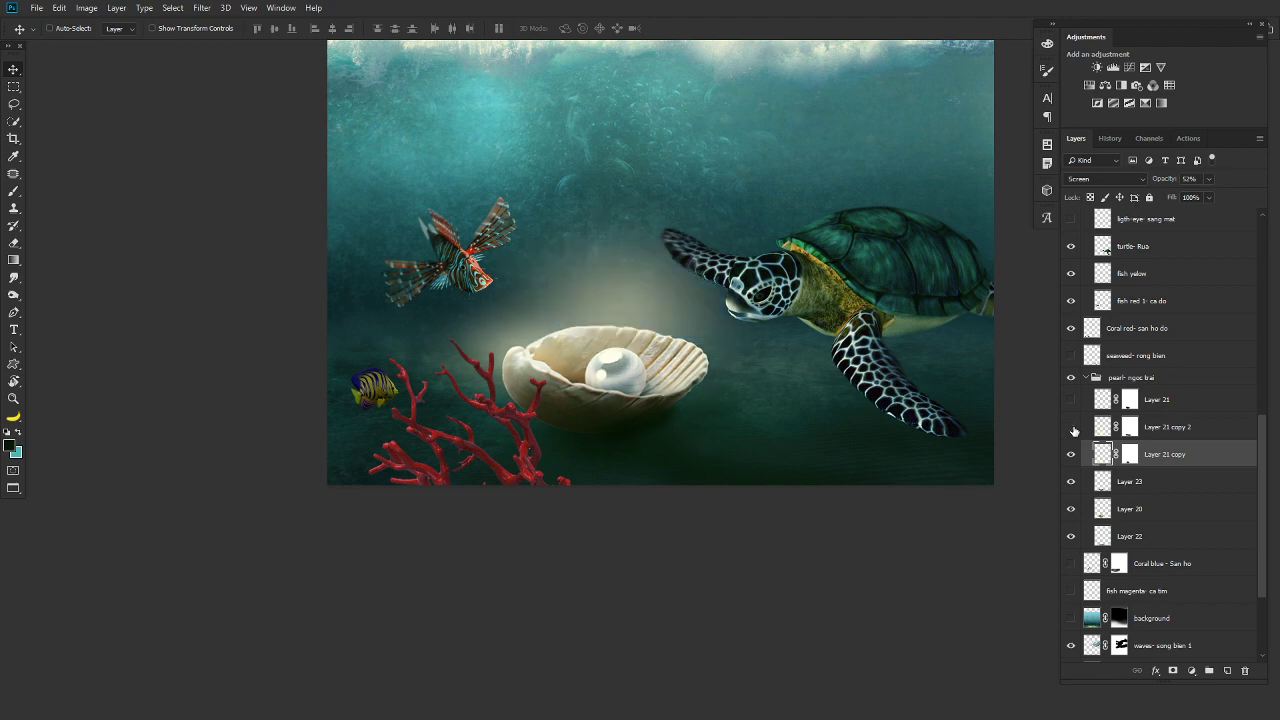
click(1073, 429)
click(1070, 400)
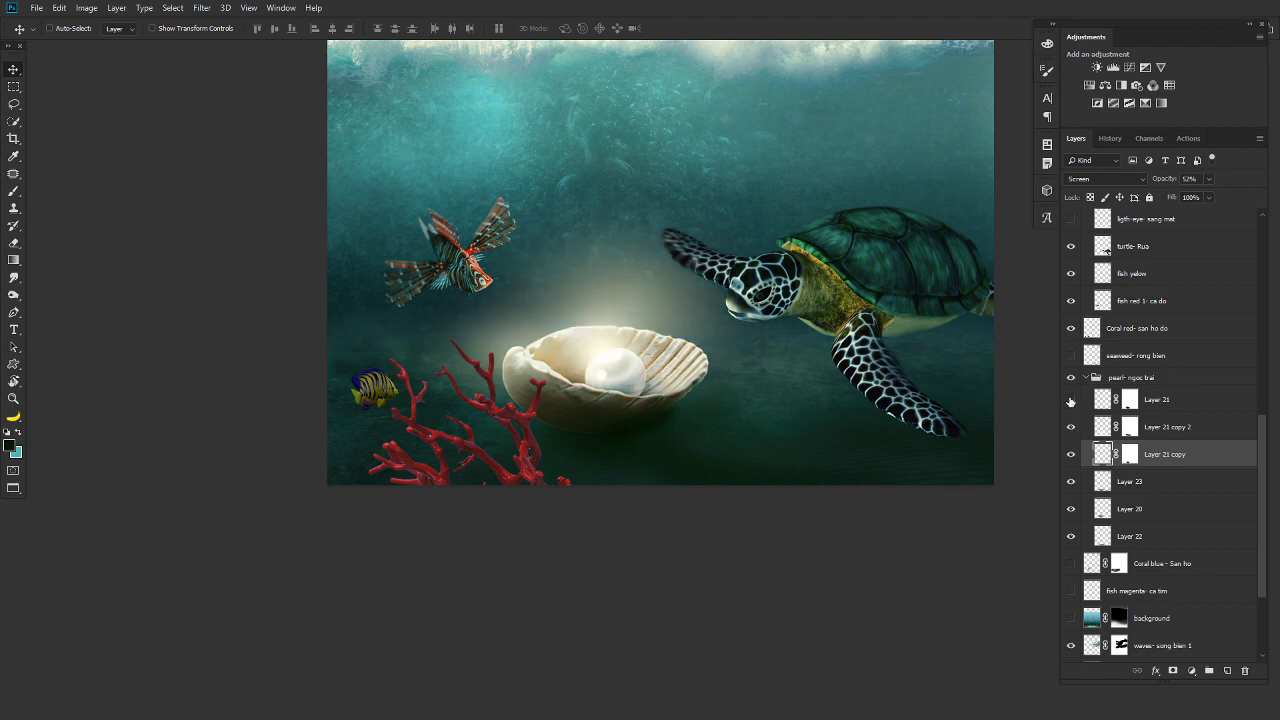
click(1070, 400)
Test-move the Layer 21 copy 2 glow up and right, undoing to keep it around the shell.
click(1188, 434)
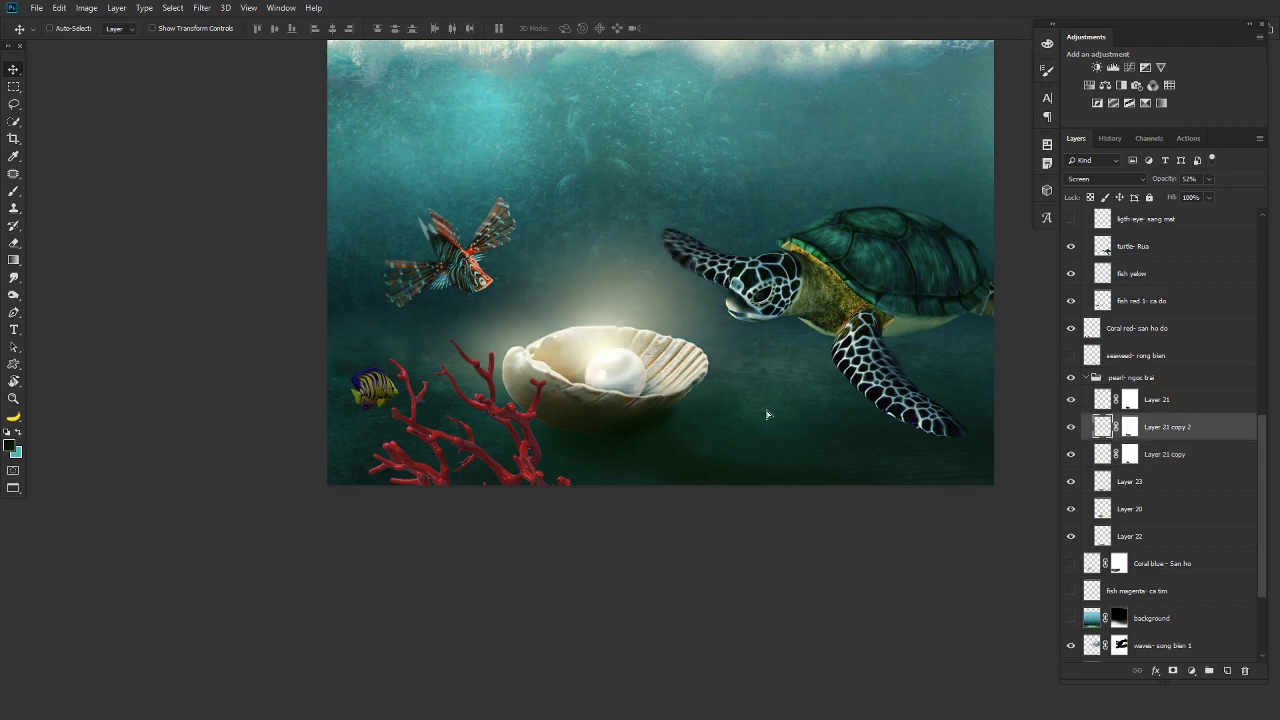
drag(766, 414, 790, 356)
key(ctrl+z)
drag(667, 378, 775, 365)
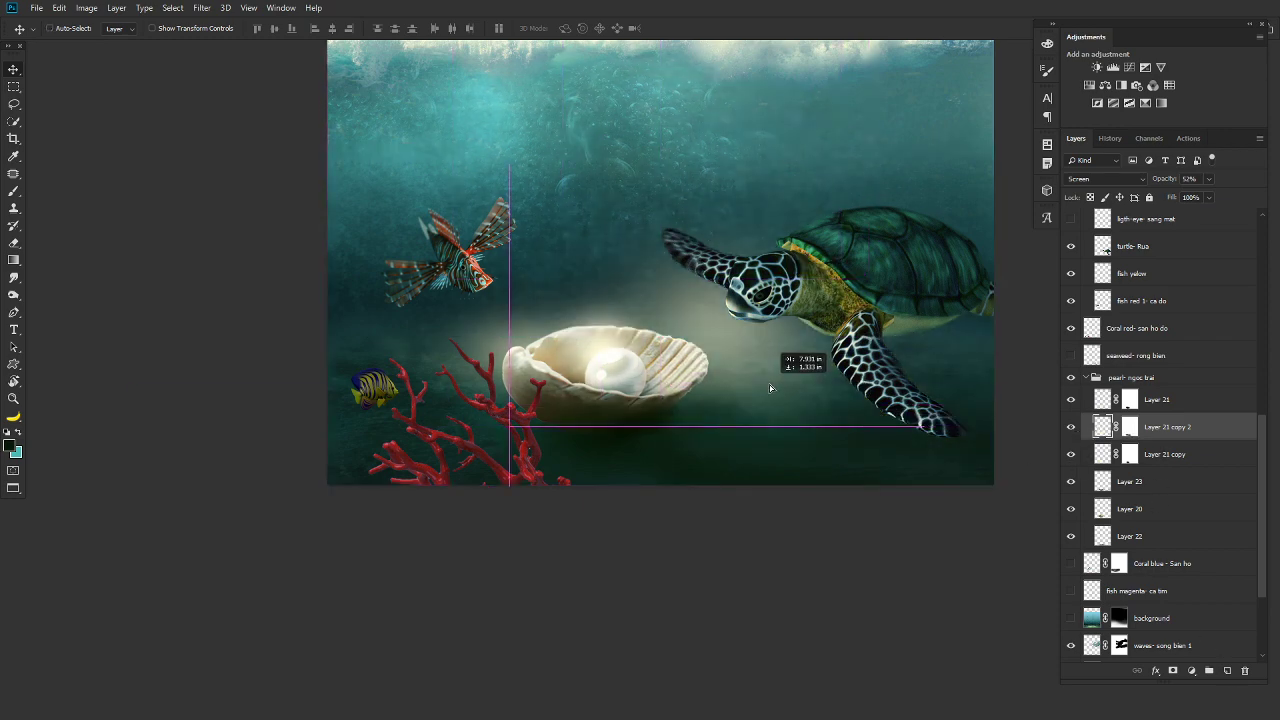
key(ctrl+z)
On a new layer, paint a large soft light-cream glow near the top with an enlarged brush.
click(1227, 671)
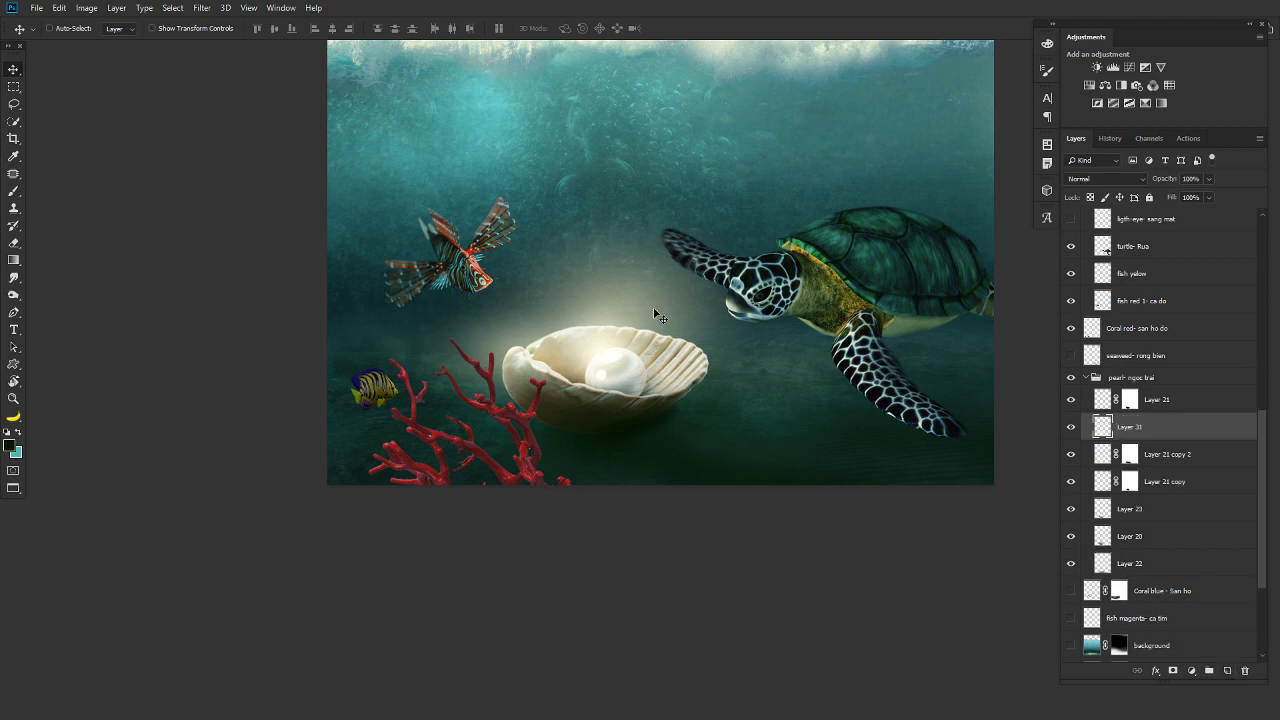
key(b)
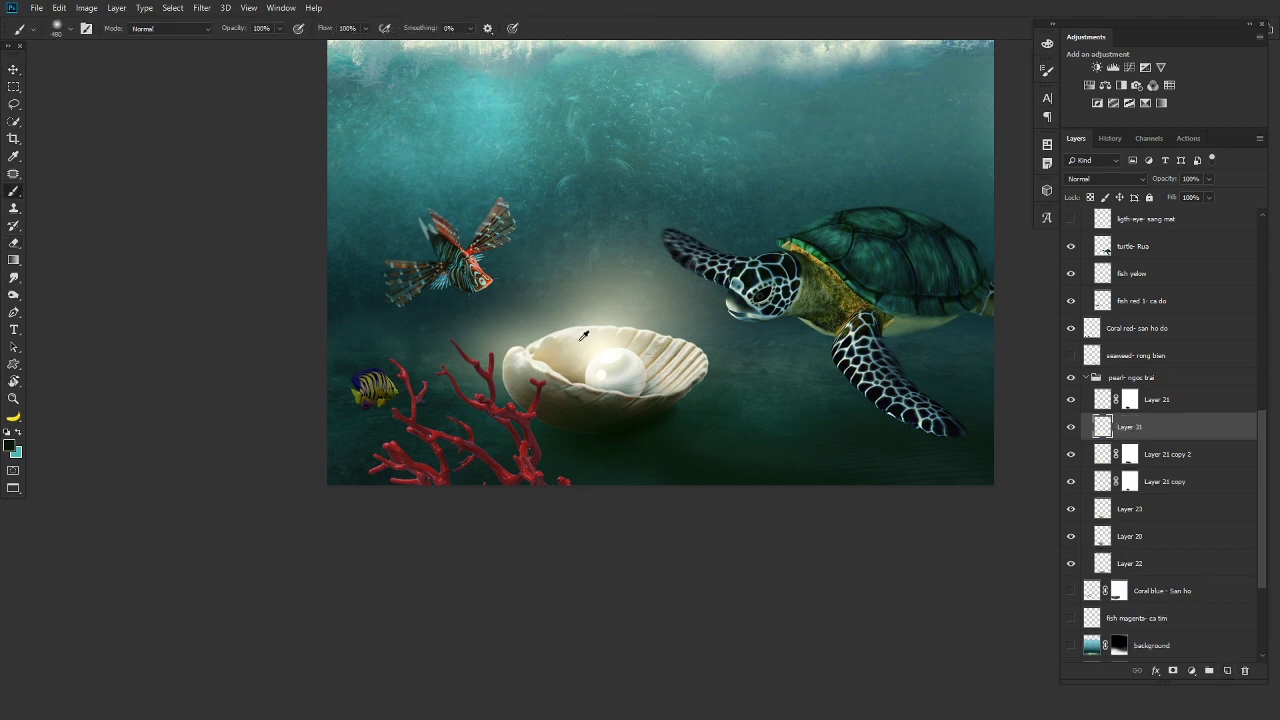
alt+click(581, 344)
drag(628, 170, 585, 190)
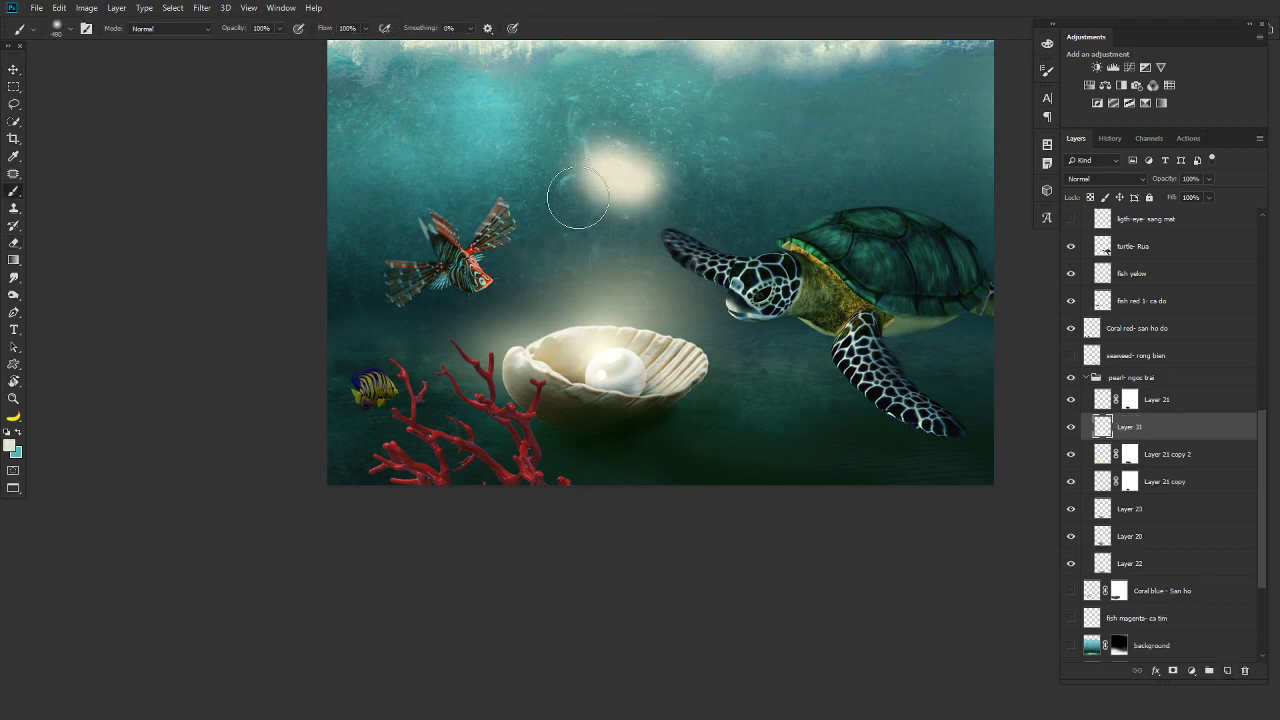
key(ctrl+z)
right_click(644, 204)
drag(786, 235, 784, 236)
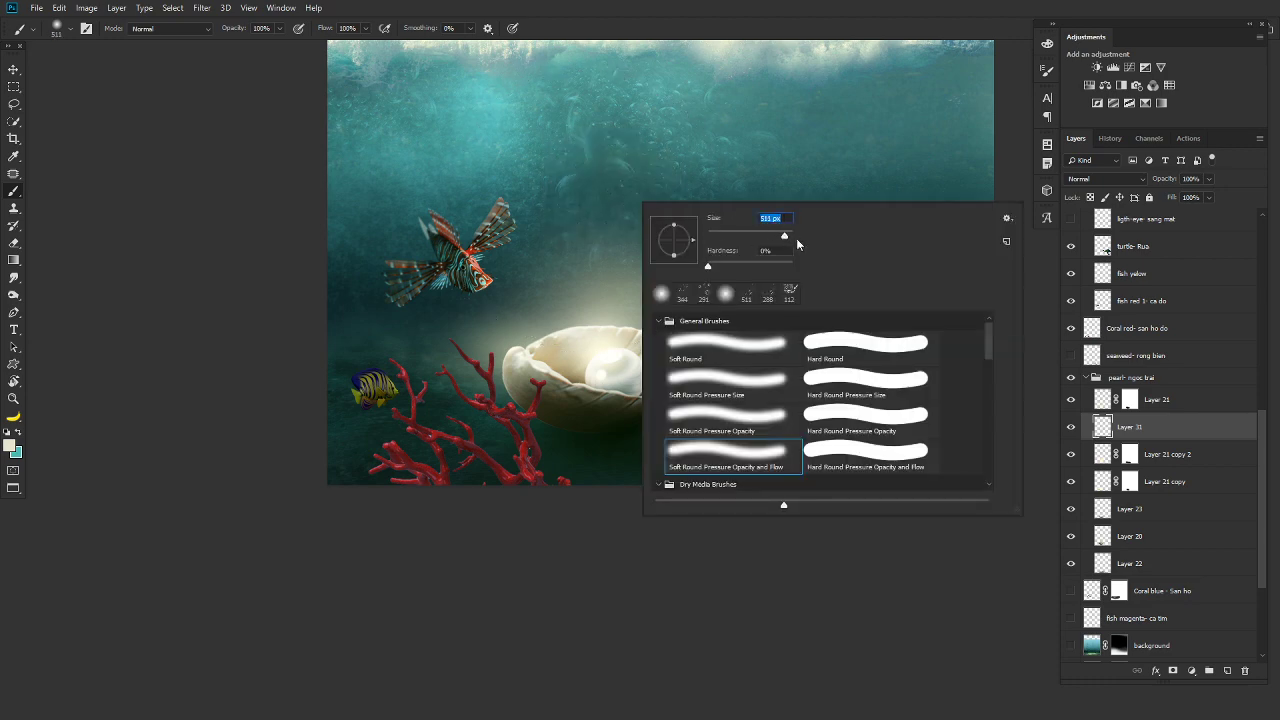
key(Return)
click(560, 150)
Move the cream glow down toward the turtle and merge it into Layer 21 copy 2.
key(v)
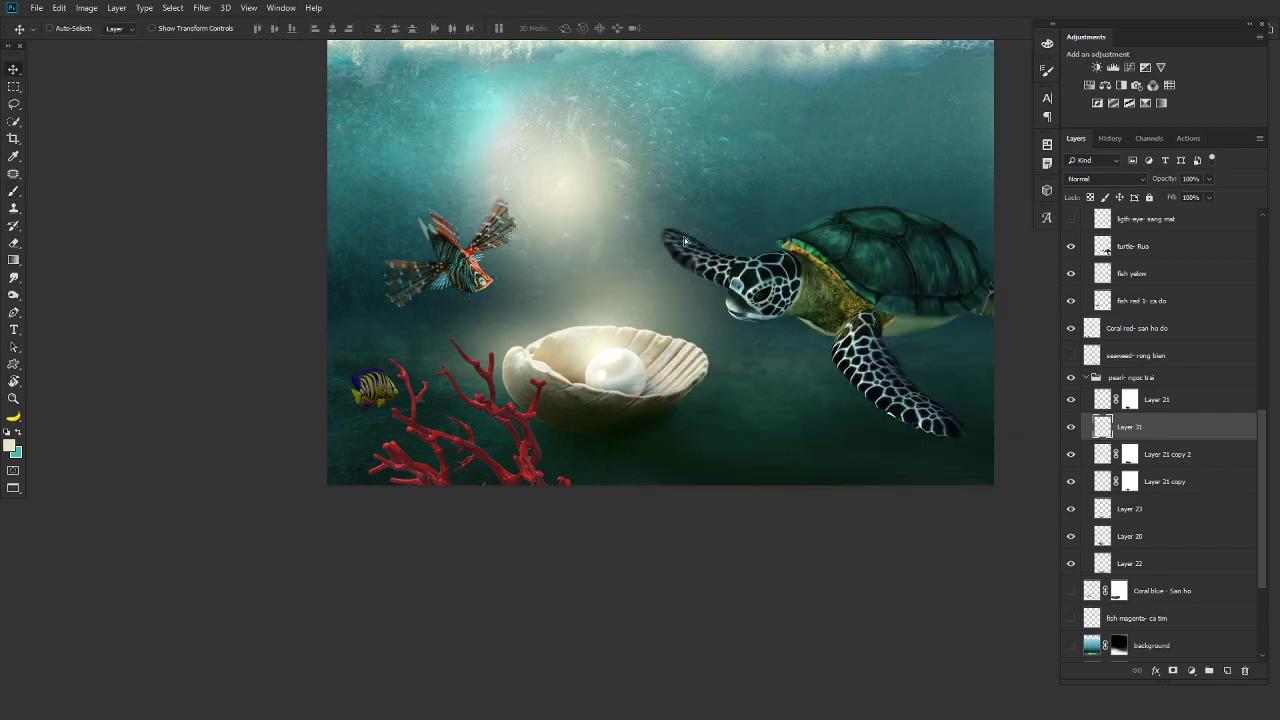
mouse_move(560, 150)
mouse_down()
mouse_move(942, 428)
mouse_move(610, 300)
mouse_up()
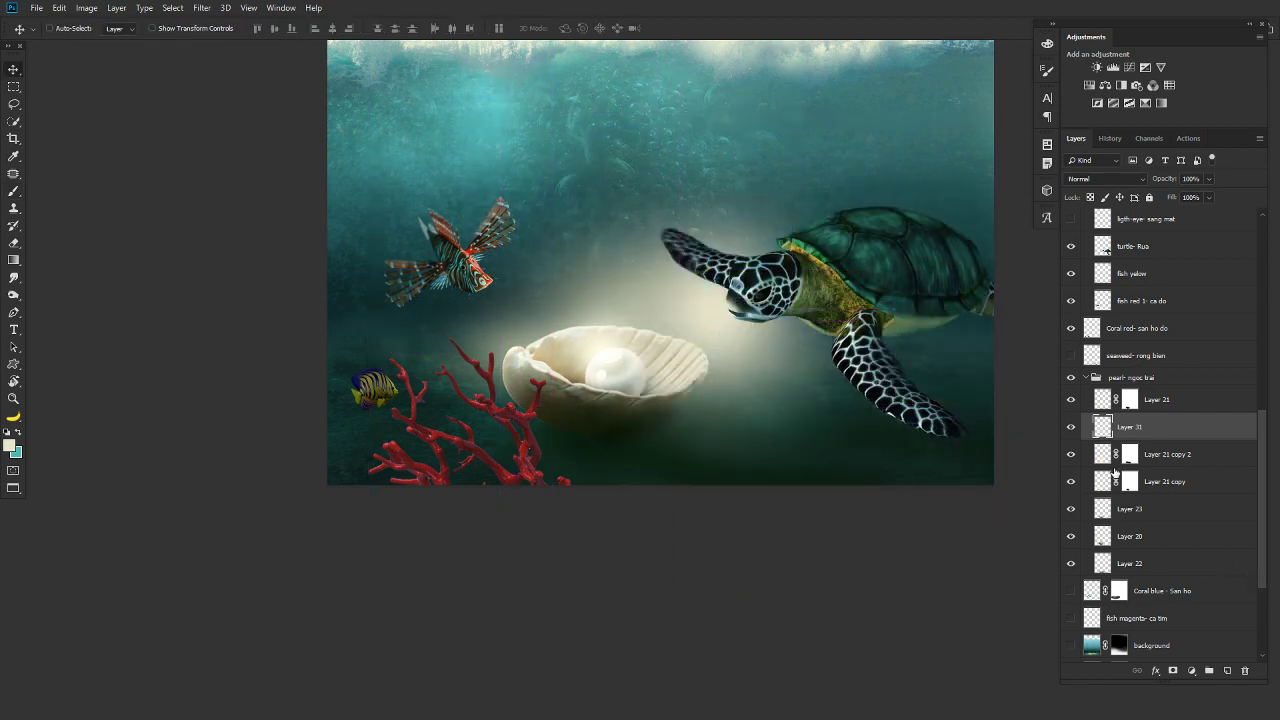
key(ctrl+e)
click(1071, 427)
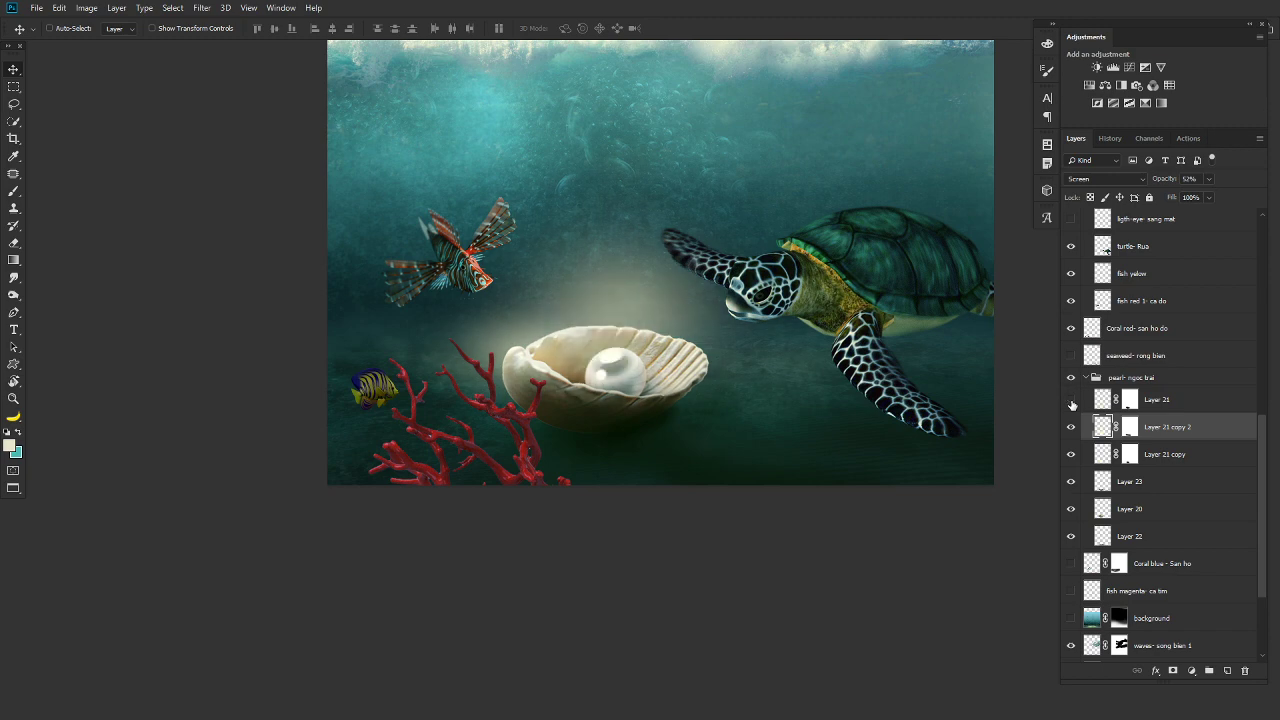
click(1071, 427)
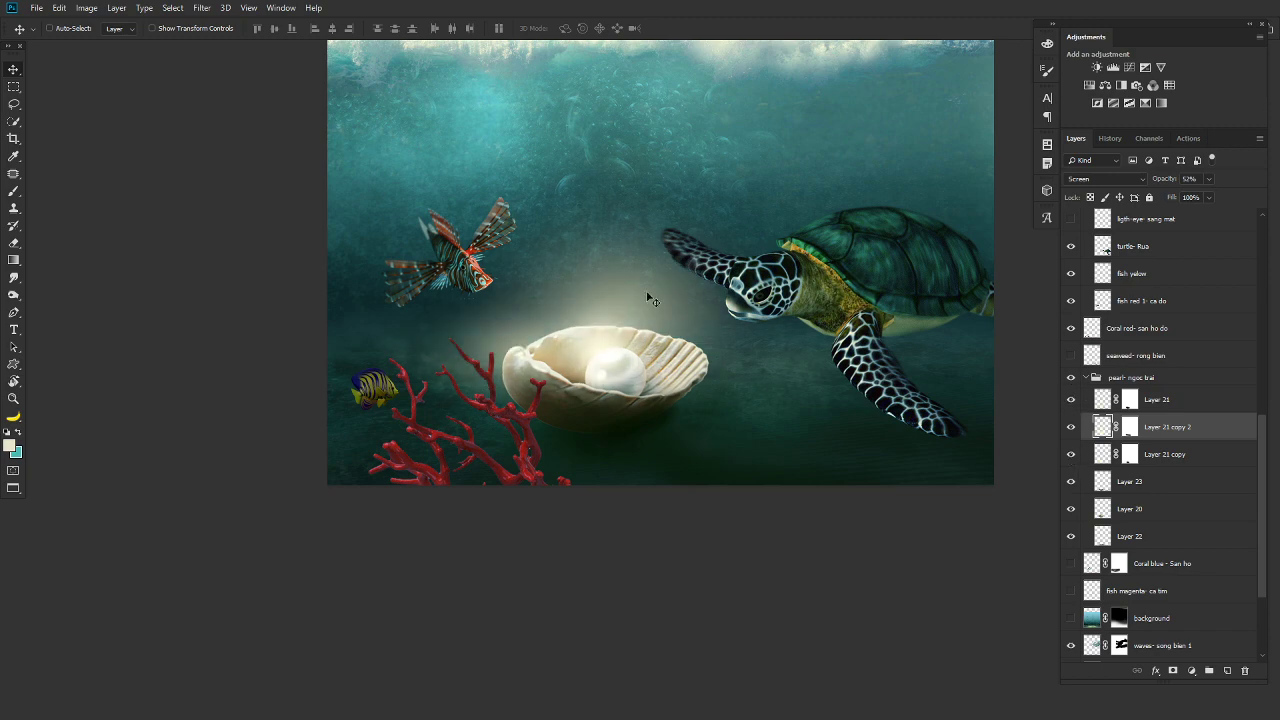
Select the seaweed- rong bien layer and make it visible.
scroll(800, 398, up, 2)
scroll(800, 398, up, 1)
scroll(1130, 514, up, 1)
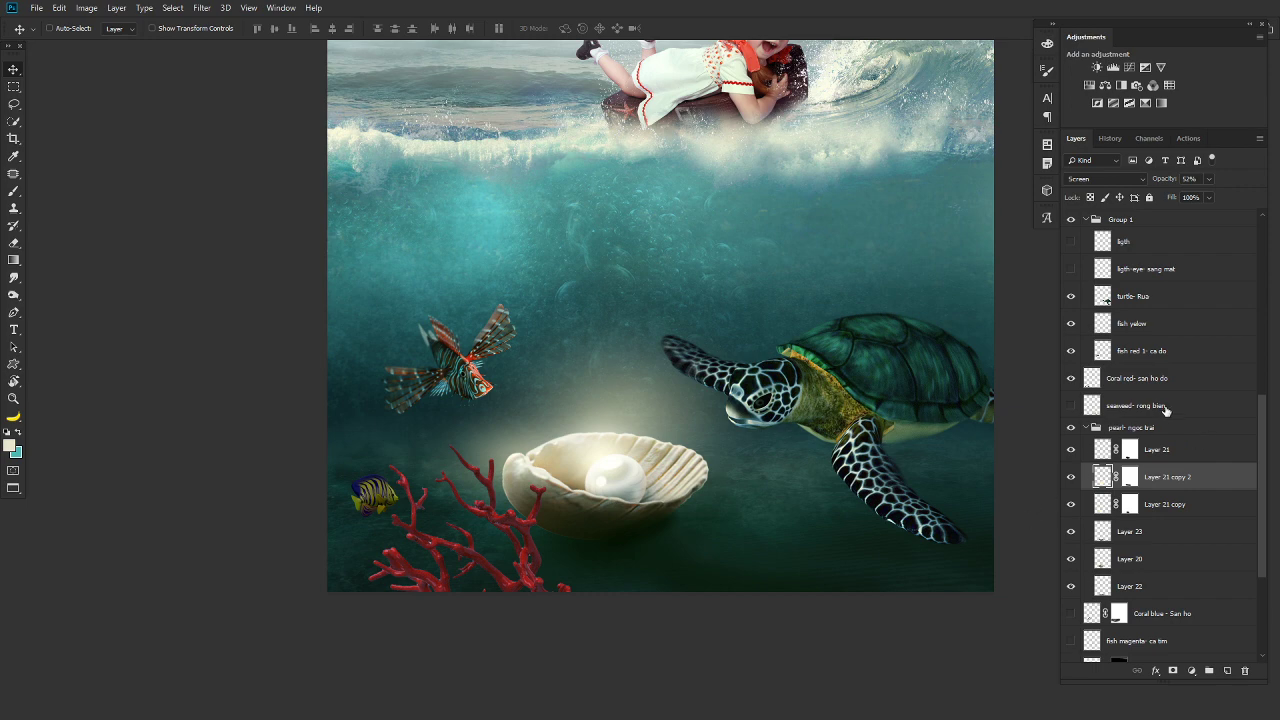
click(1160, 406)
click(1071, 406)
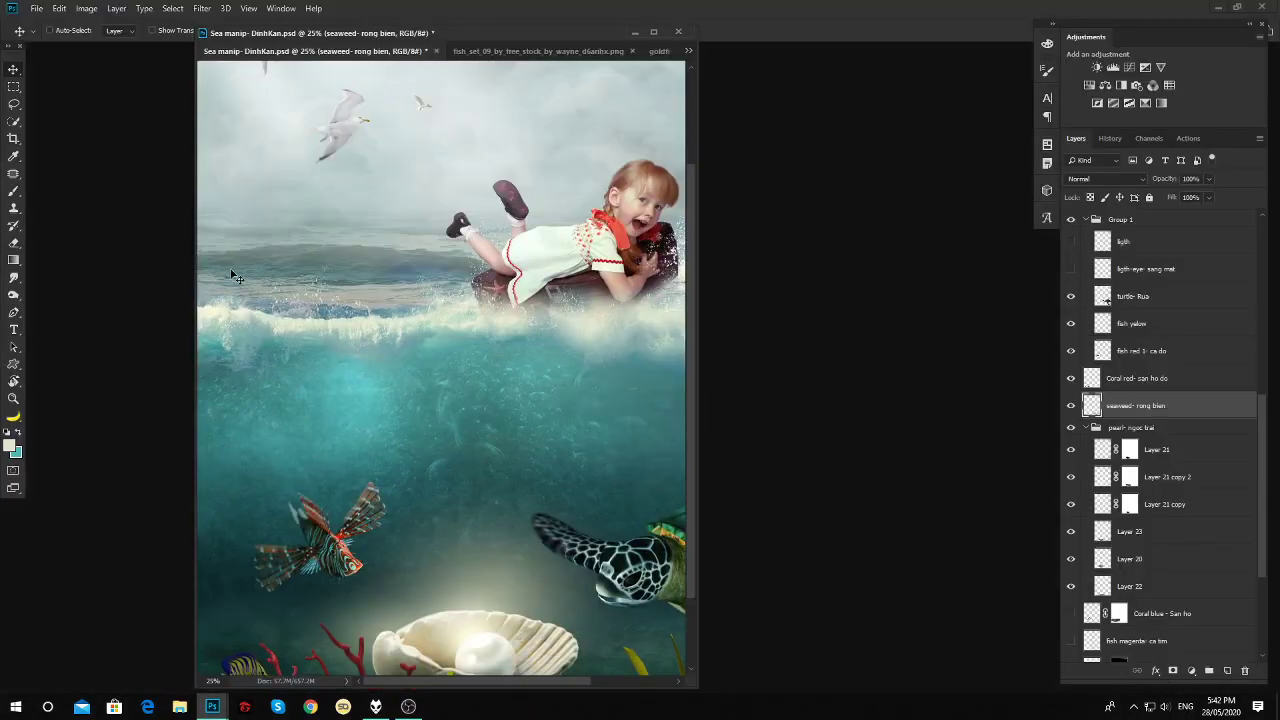
Open the seagrass image from the bien folder in its own floating window.
key(ctrl+o)
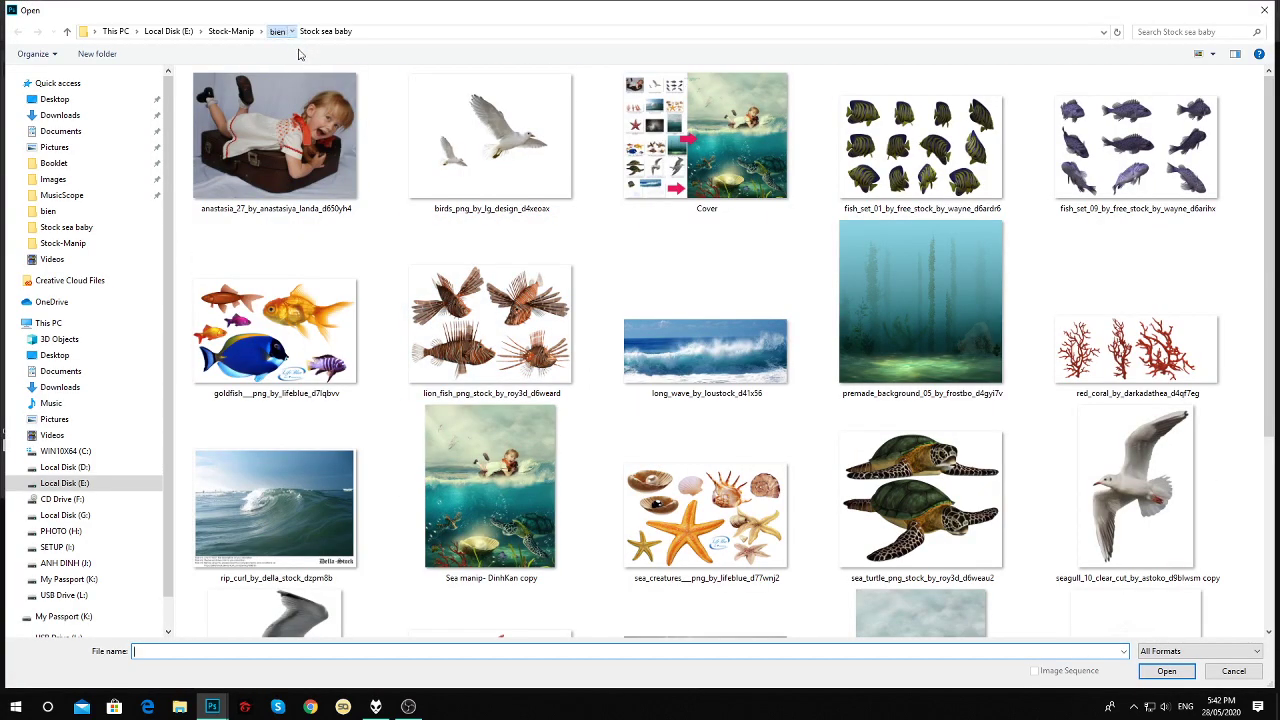
click(277, 31)
double_click(288, 430)
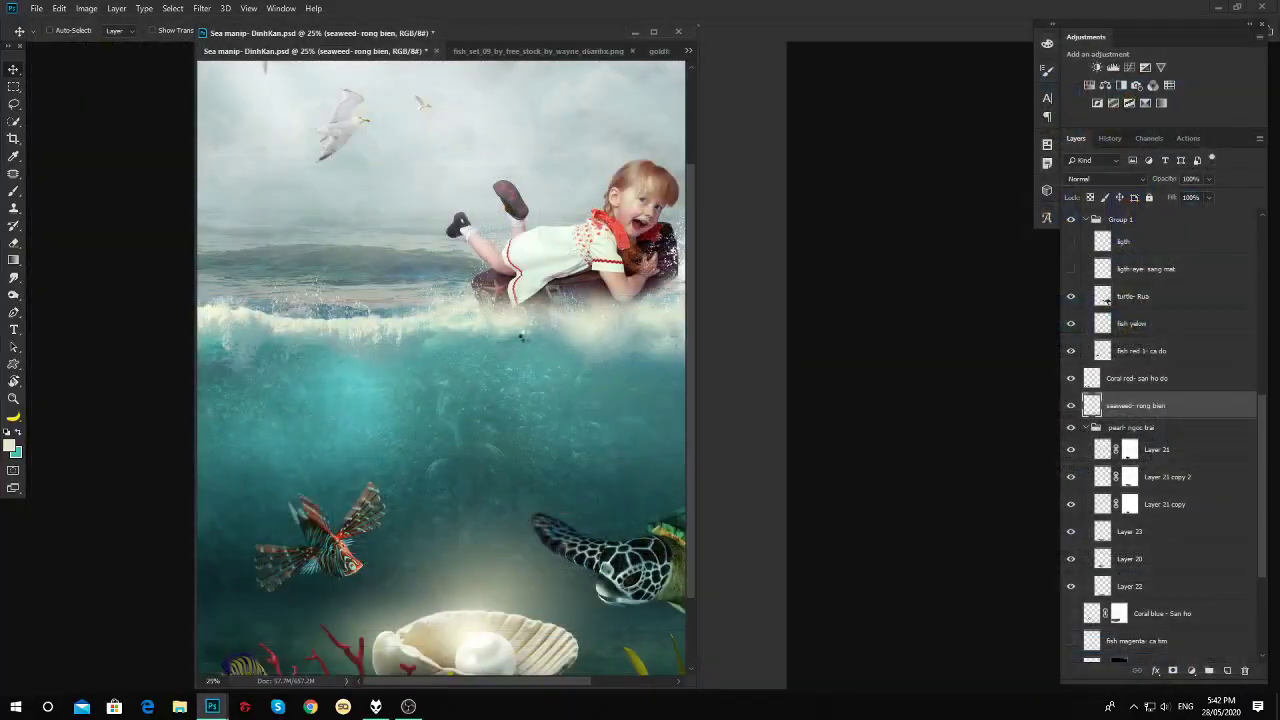
drag(730, 50, 700, 255)
Copy the seagrass into the composite and position it along the bottom of the canvas.
drag(850, 420, 425, 418)
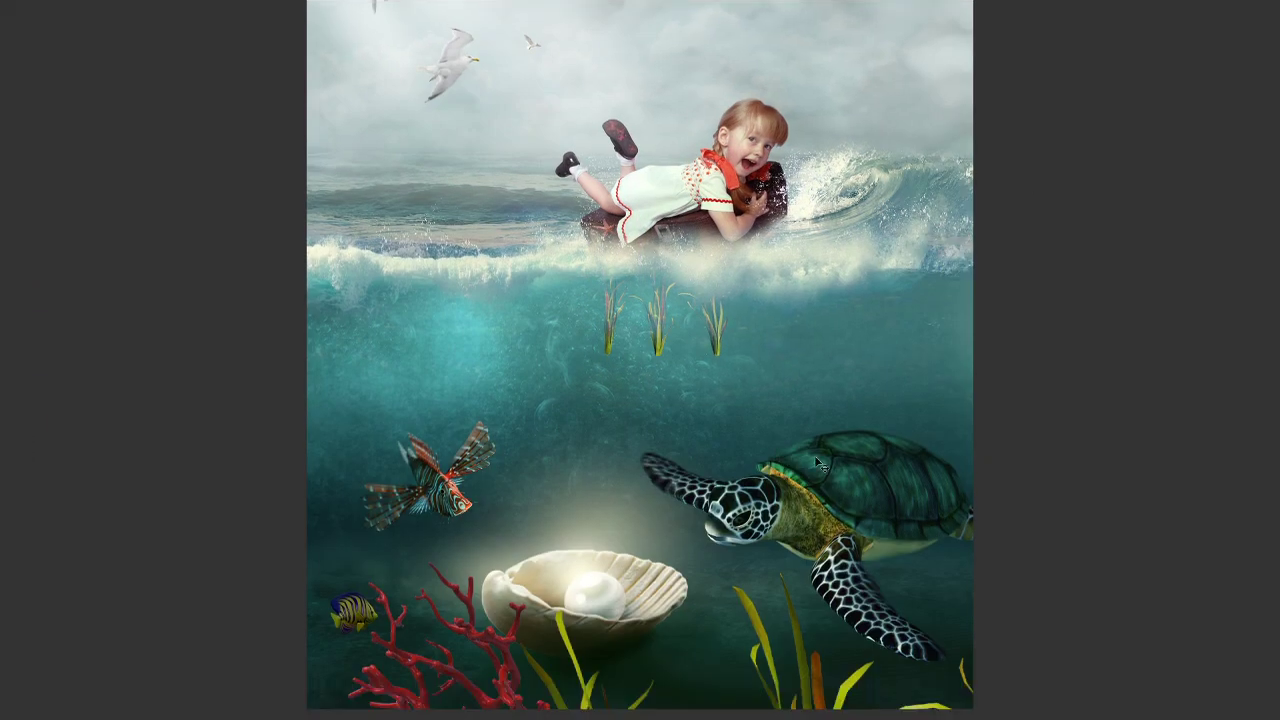
mouse_move(640, 505)
mouse_down()
mouse_move(700, 505)
mouse_move(763, 417)
mouse_up()
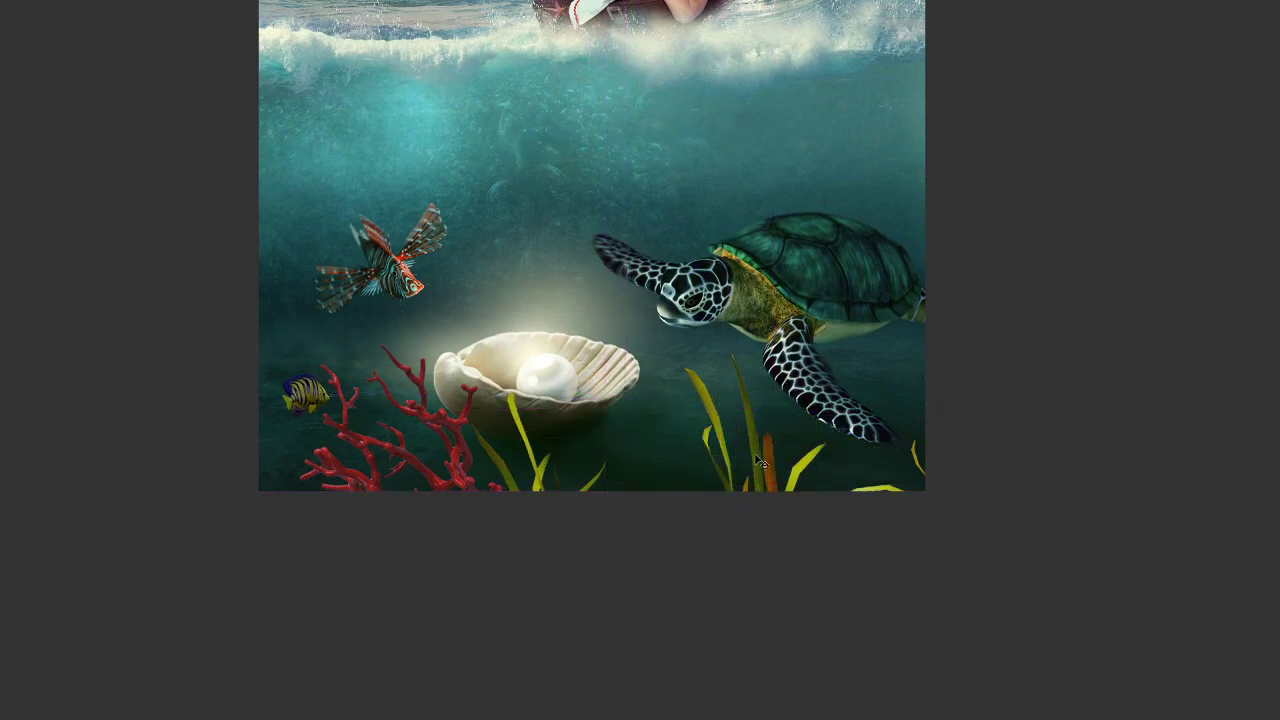
drag(759, 463, 620, 143)
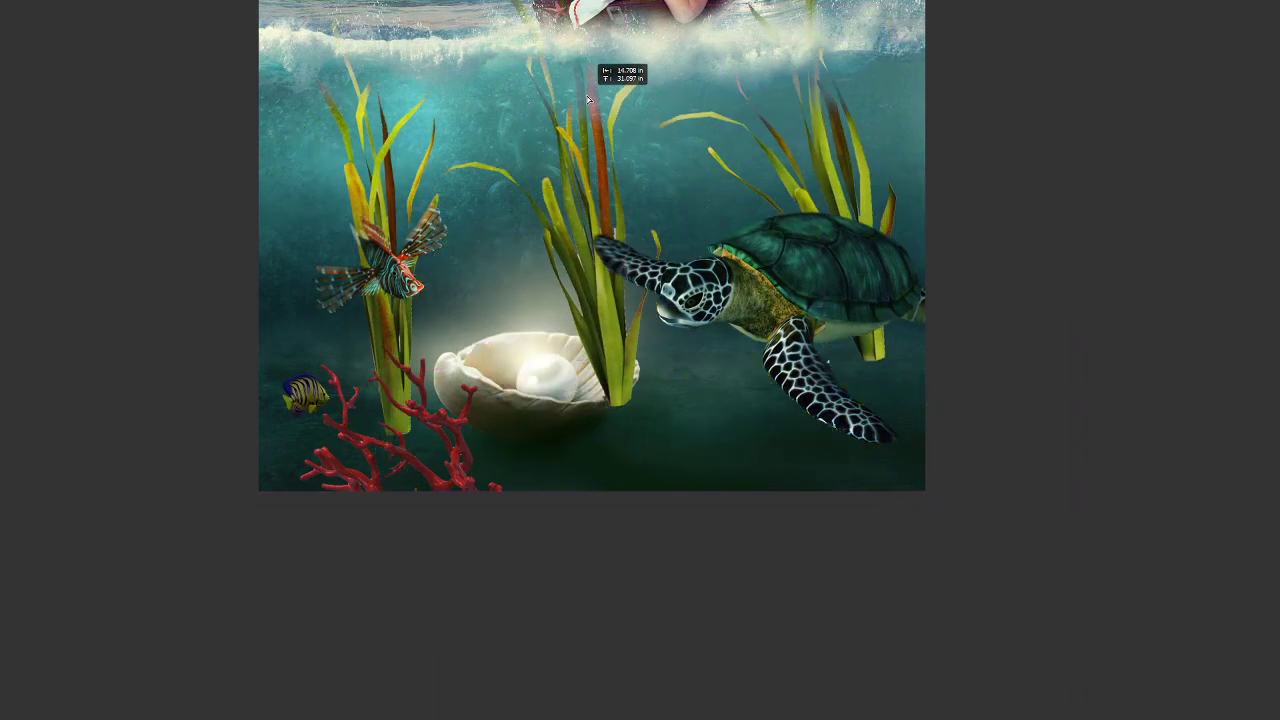
drag(700, 218, 808, 425)
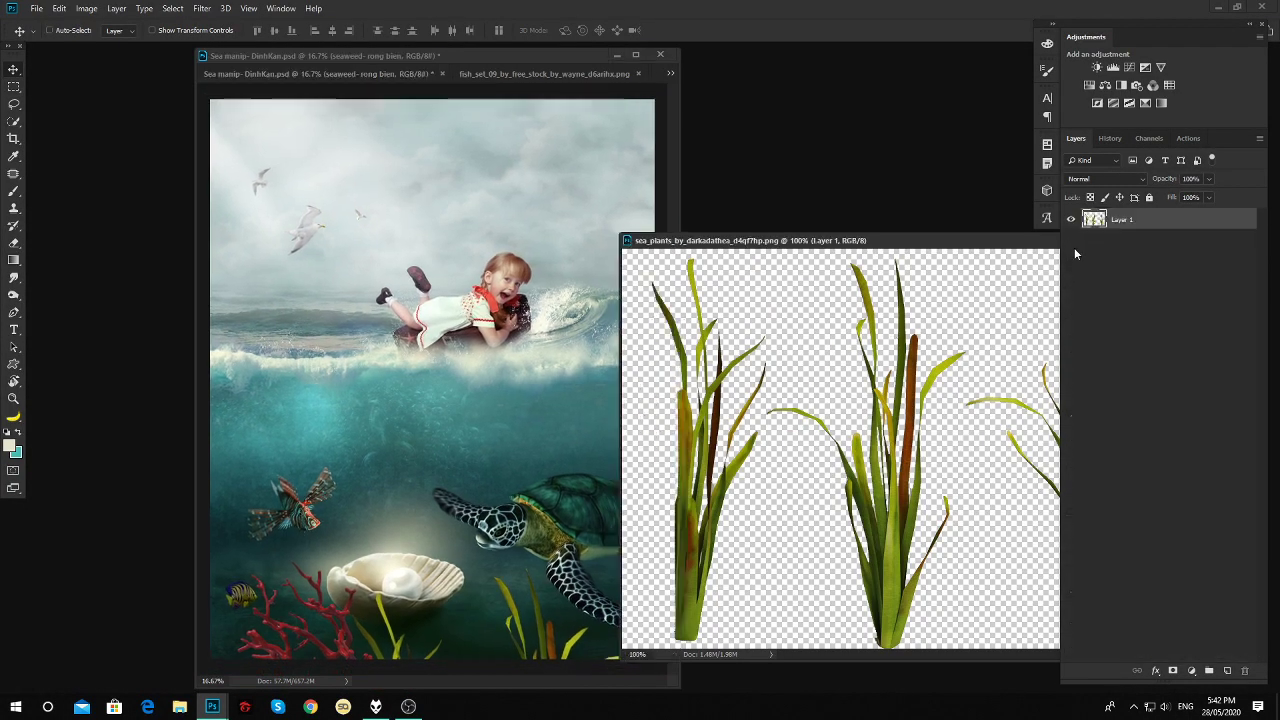
Close the seagrass window, switch to full-screen view, and zoom in on the turtle and pearl.
click(1052, 240)
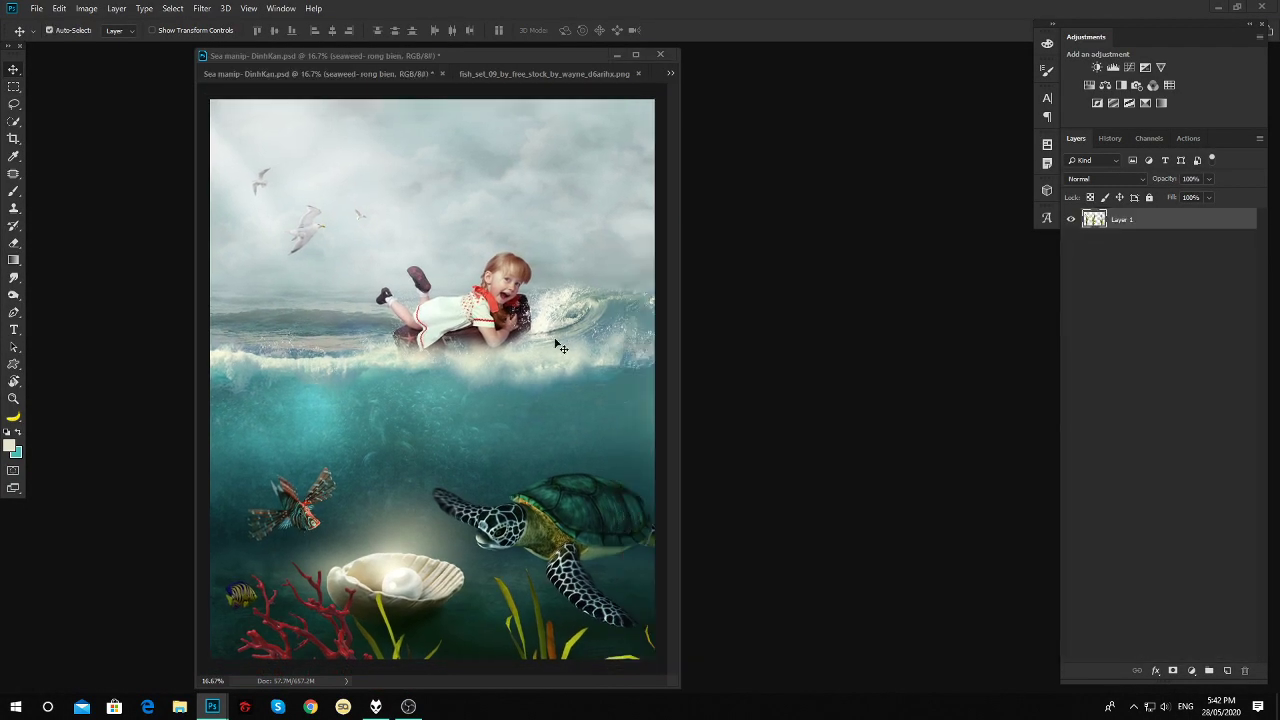
key(f)
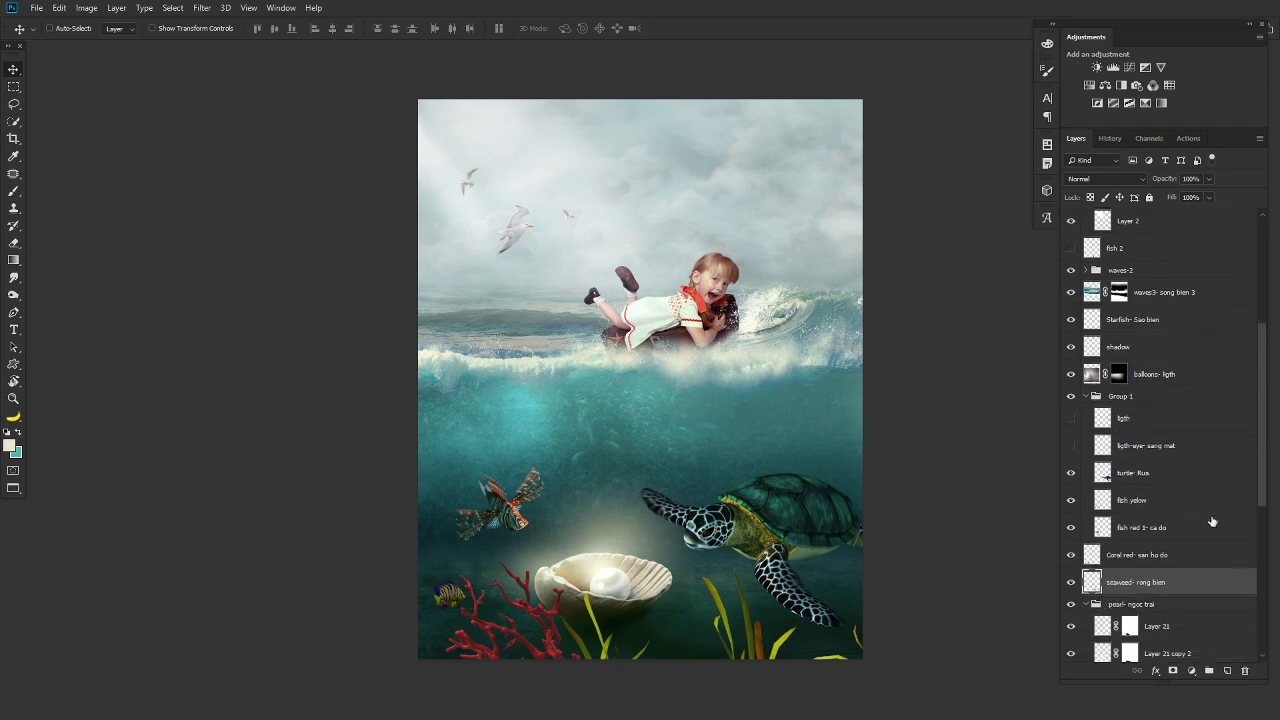
scroll(1210, 551, down, 3)
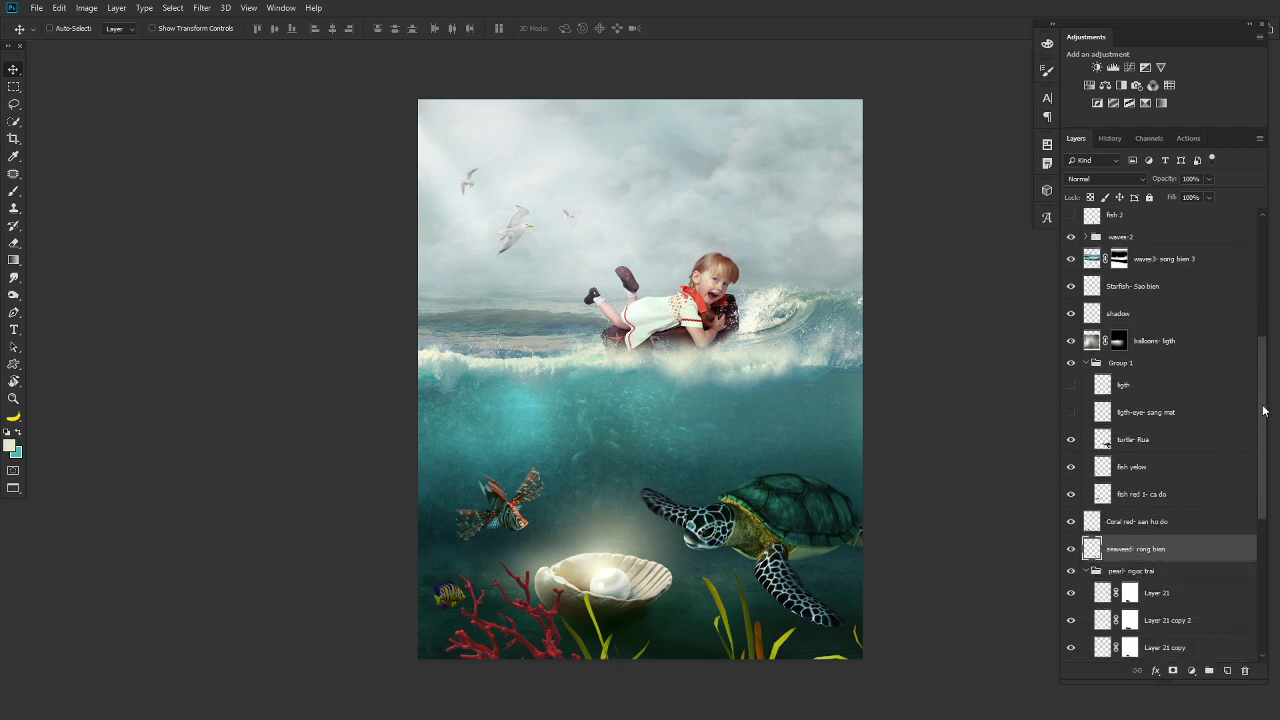
scroll(1263, 411, down, 3)
key(z)
click(698, 568)
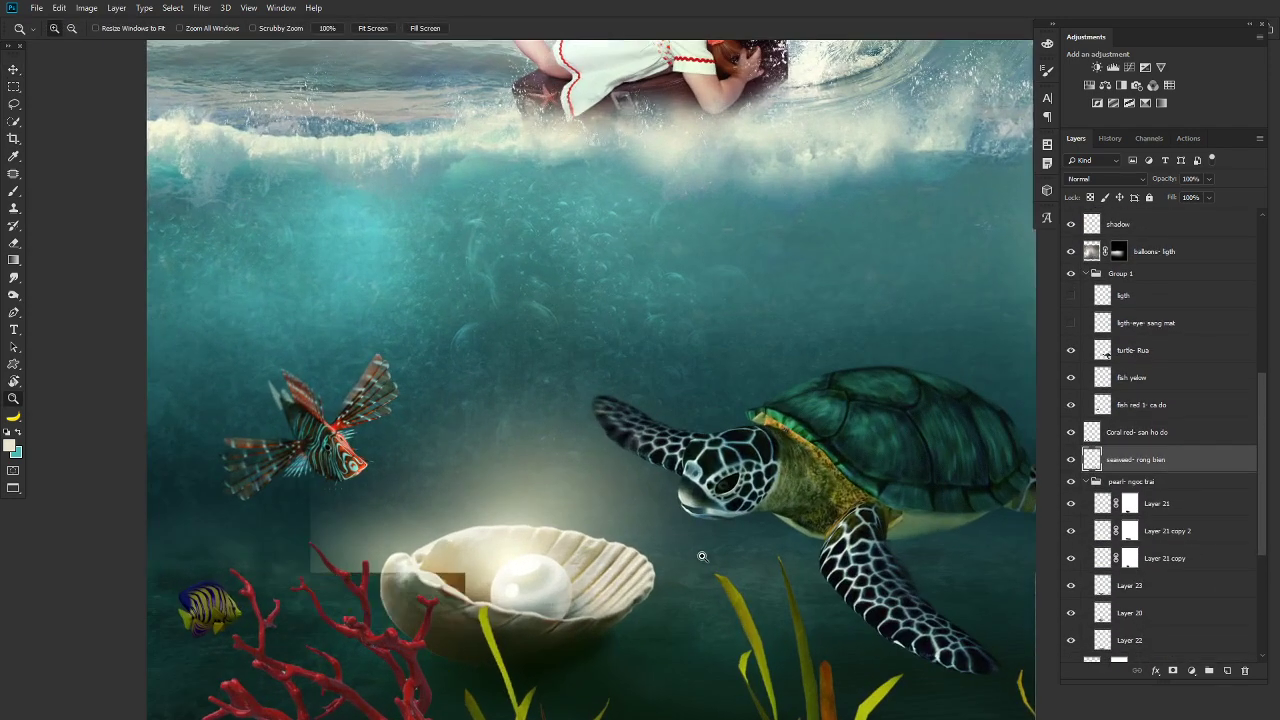
Pan to the image's bottom edge, select the ligth-eye layer, and zoom in closer on the pearl.
key(v)
drag(586, 547, 656, 448)
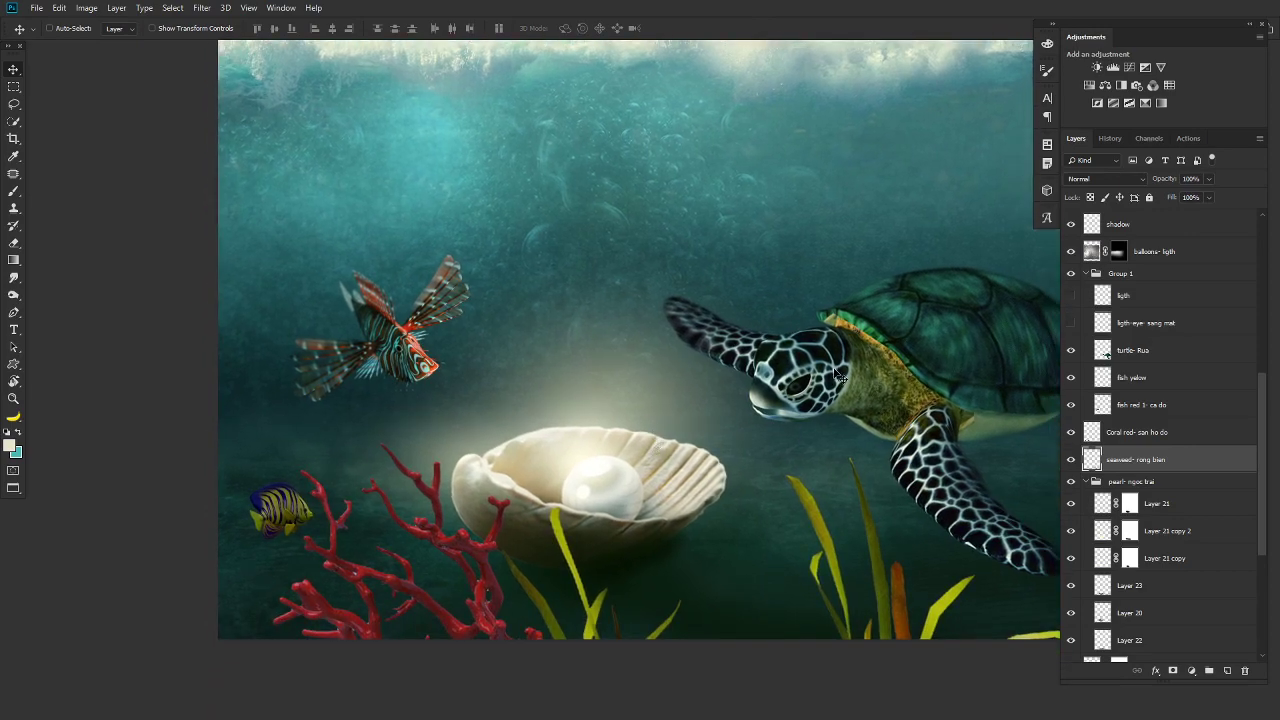
scroll(1160, 384, up, 2)
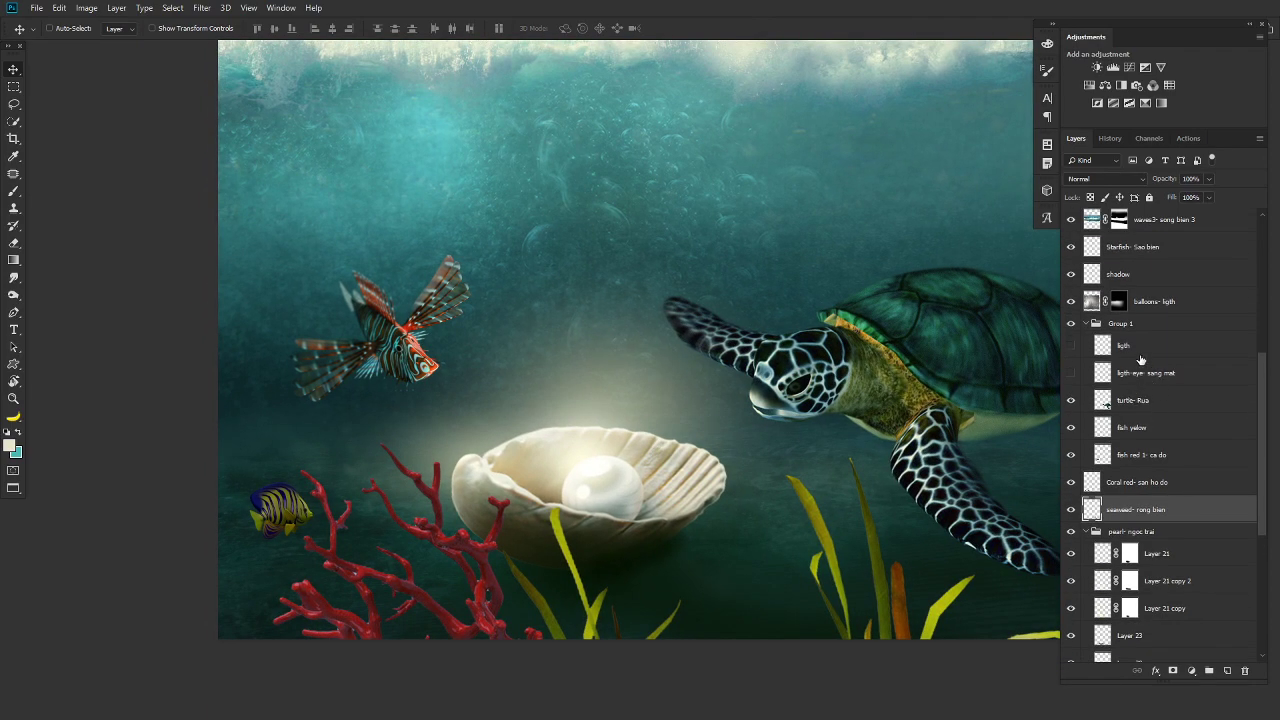
click(1147, 373)
key(z)
click(1000, 375)
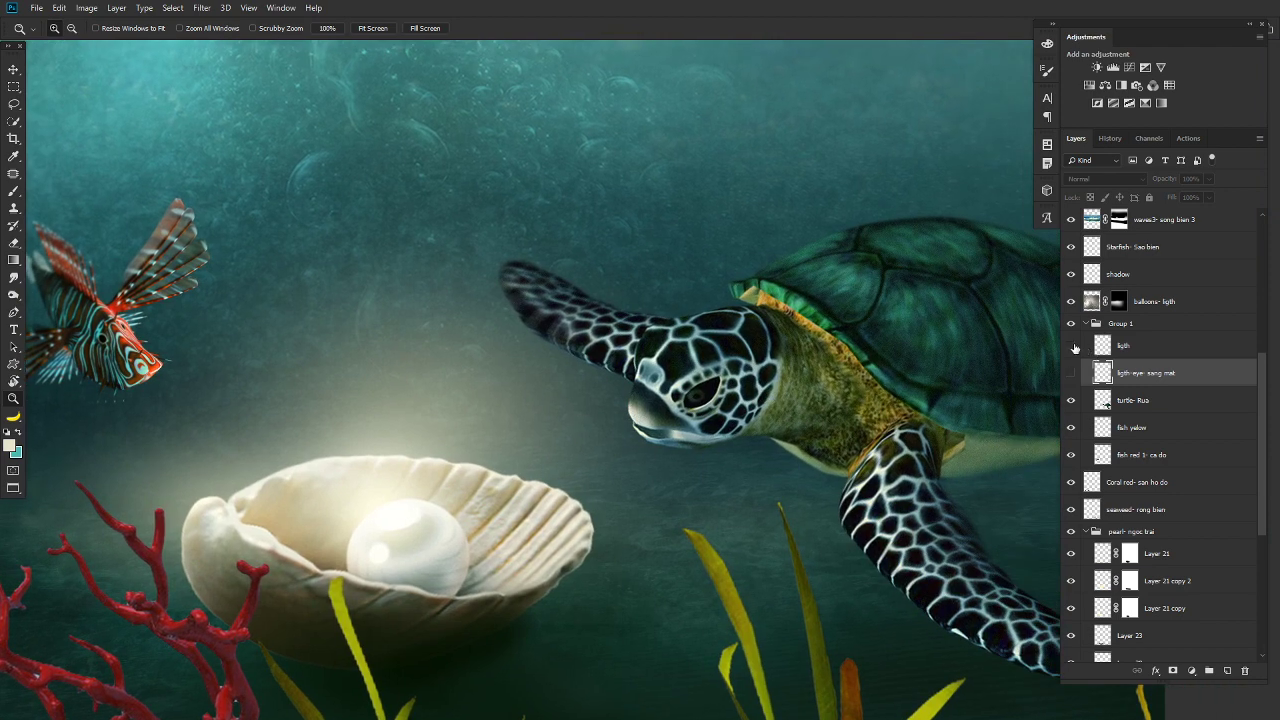
Compare the ligth layer on and off, load the turtle's outline, and set brush size 161.
click(1145, 346)
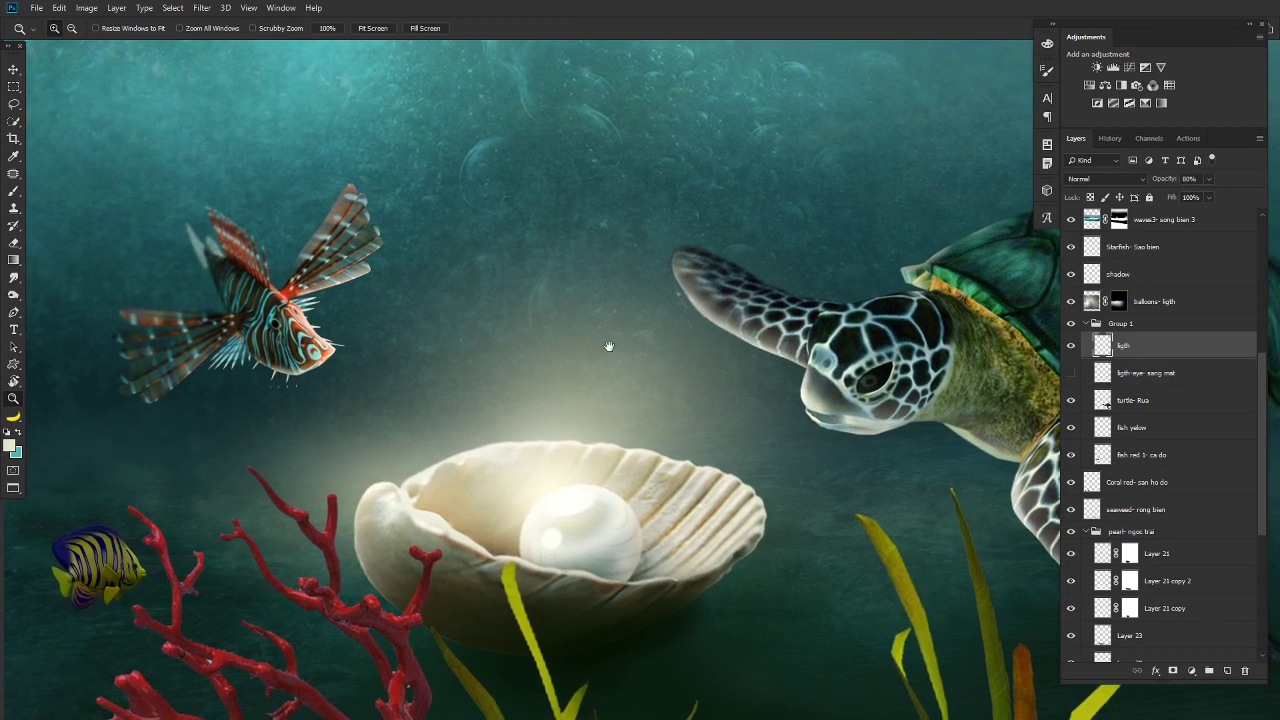
drag(490, 362, 663, 347)
click(1071, 346)
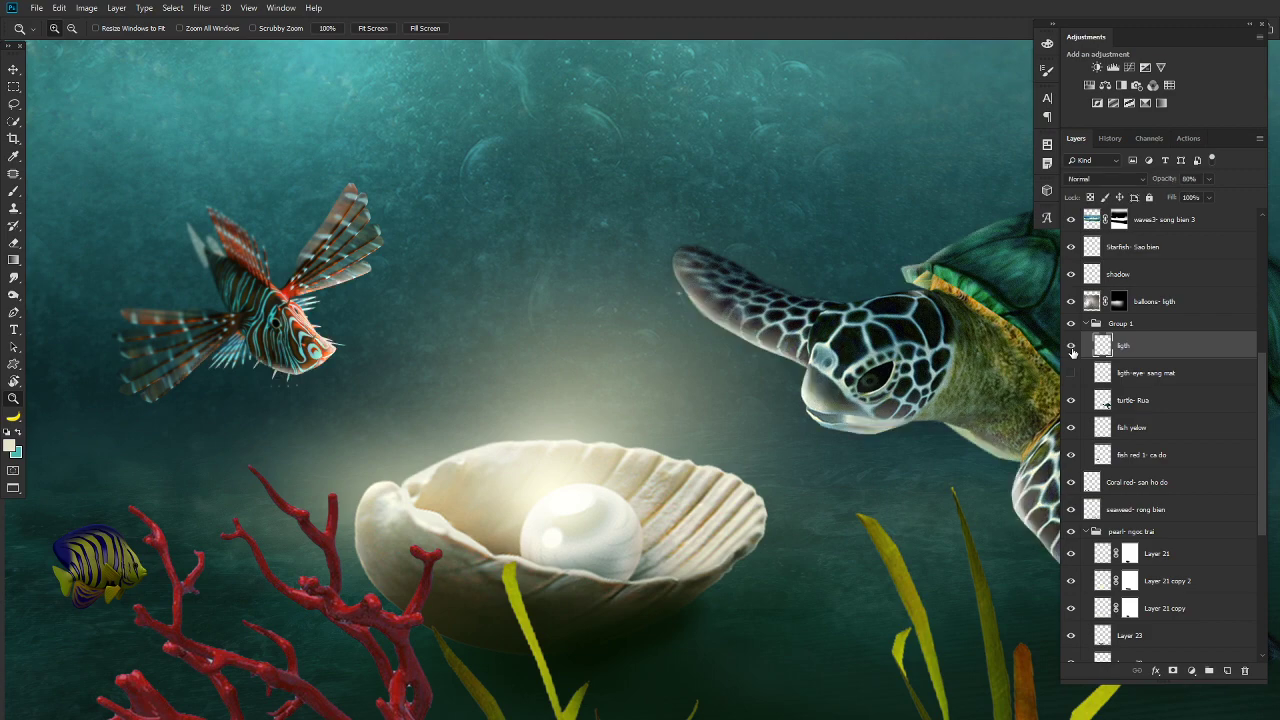
click(1071, 346)
ctrl+click(1104, 400)
key(b)
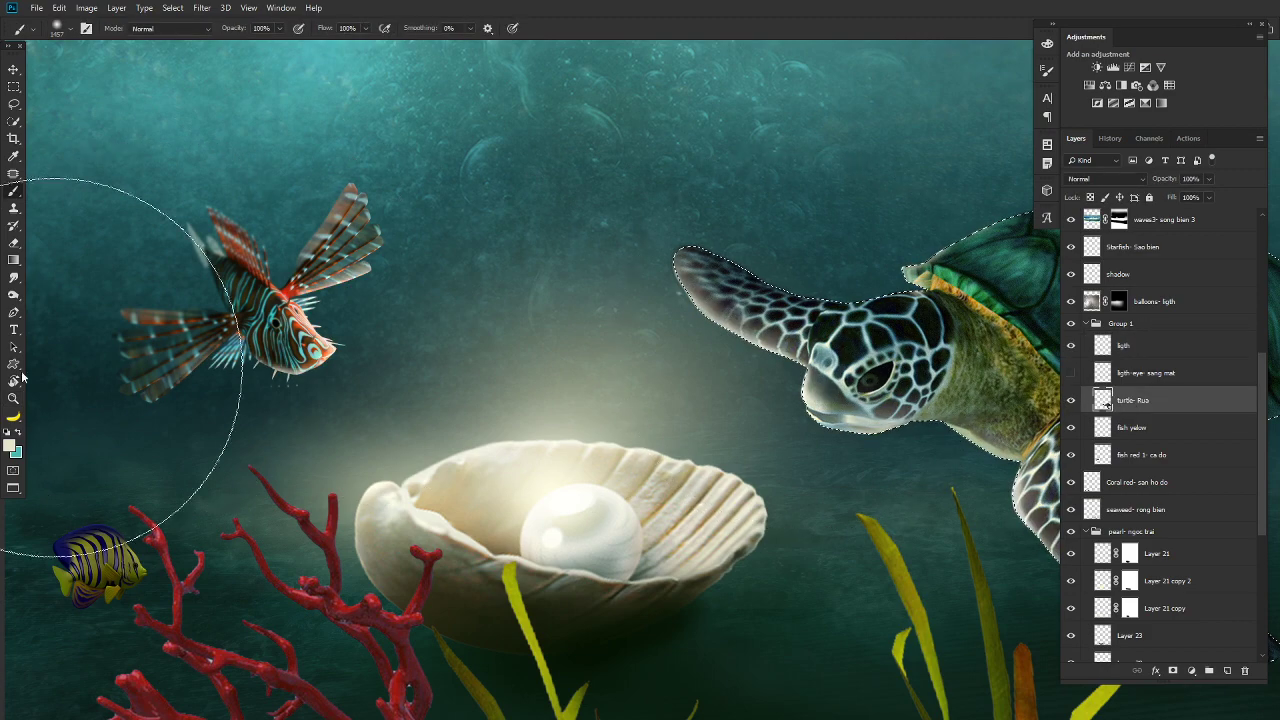
right_click(800, 345)
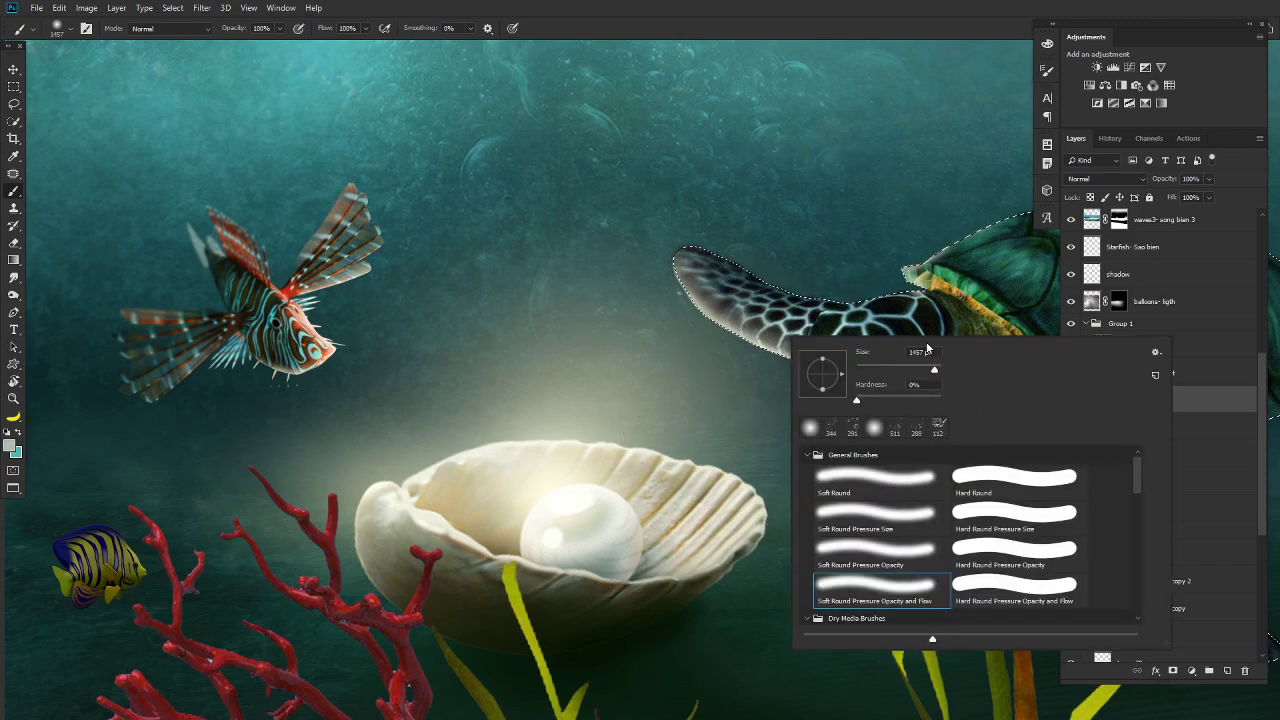
double_click(918, 351)
text(161)
key(Return)
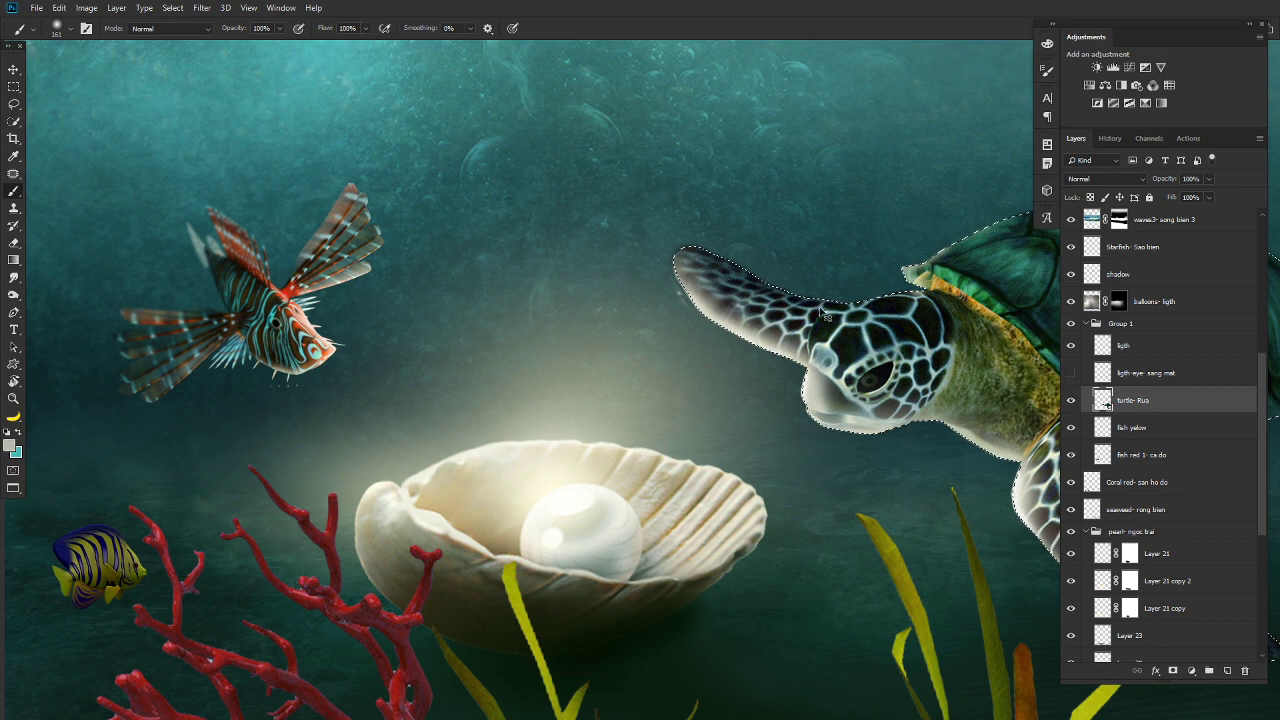
Load the lionfish's outline, try and undo light brushing over it, then zoom out to fit.
ctrl+click(1104, 456)
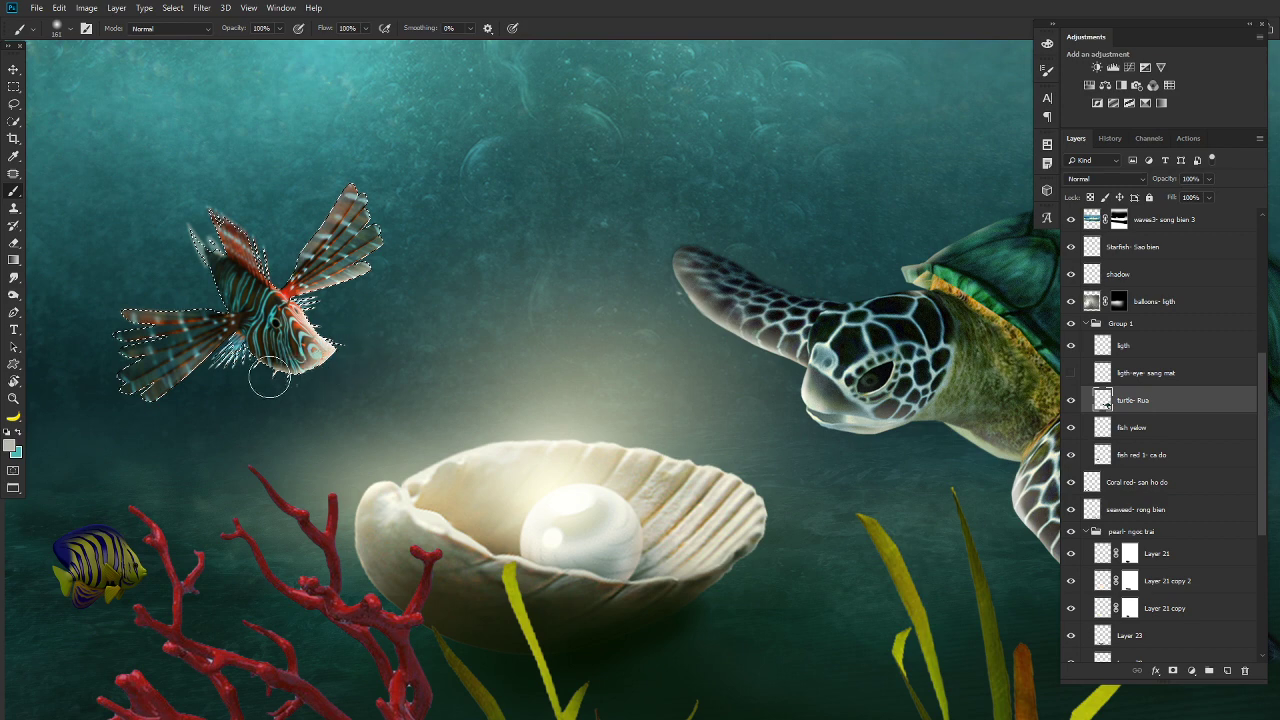
drag(222, 350, 228, 473)
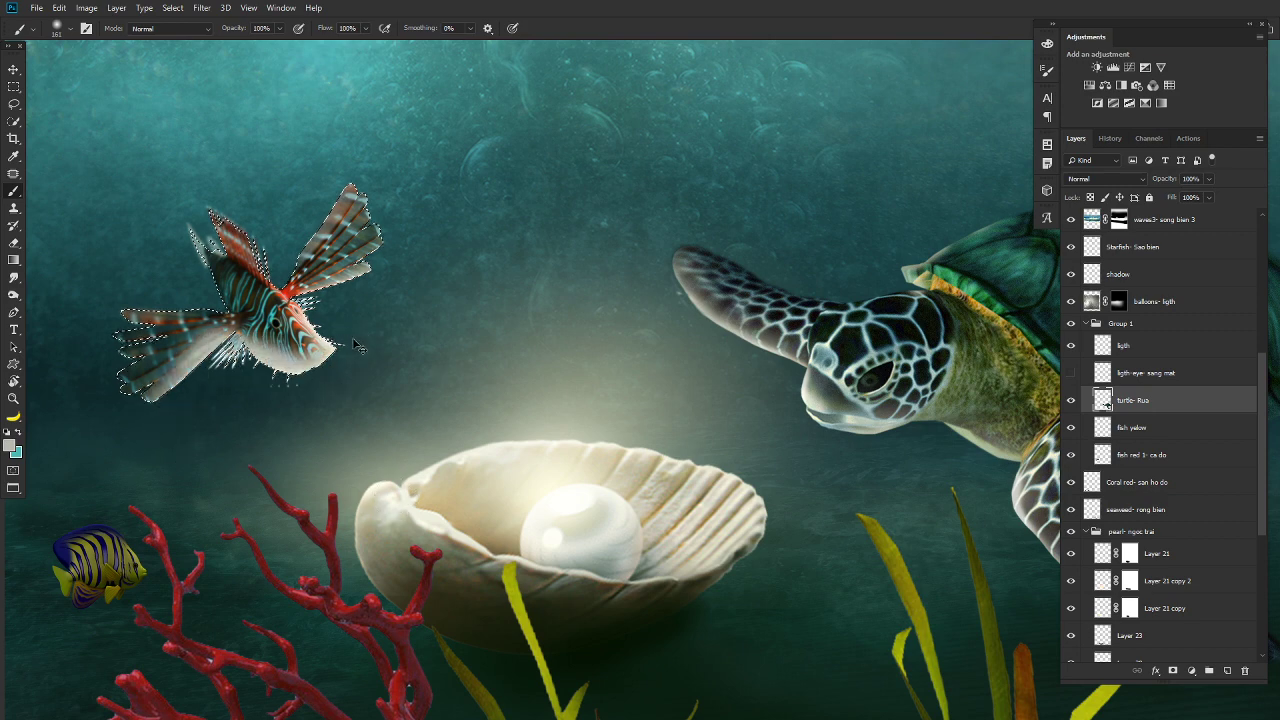
key(ctrl+z)
drag(343, 346, 230, 372)
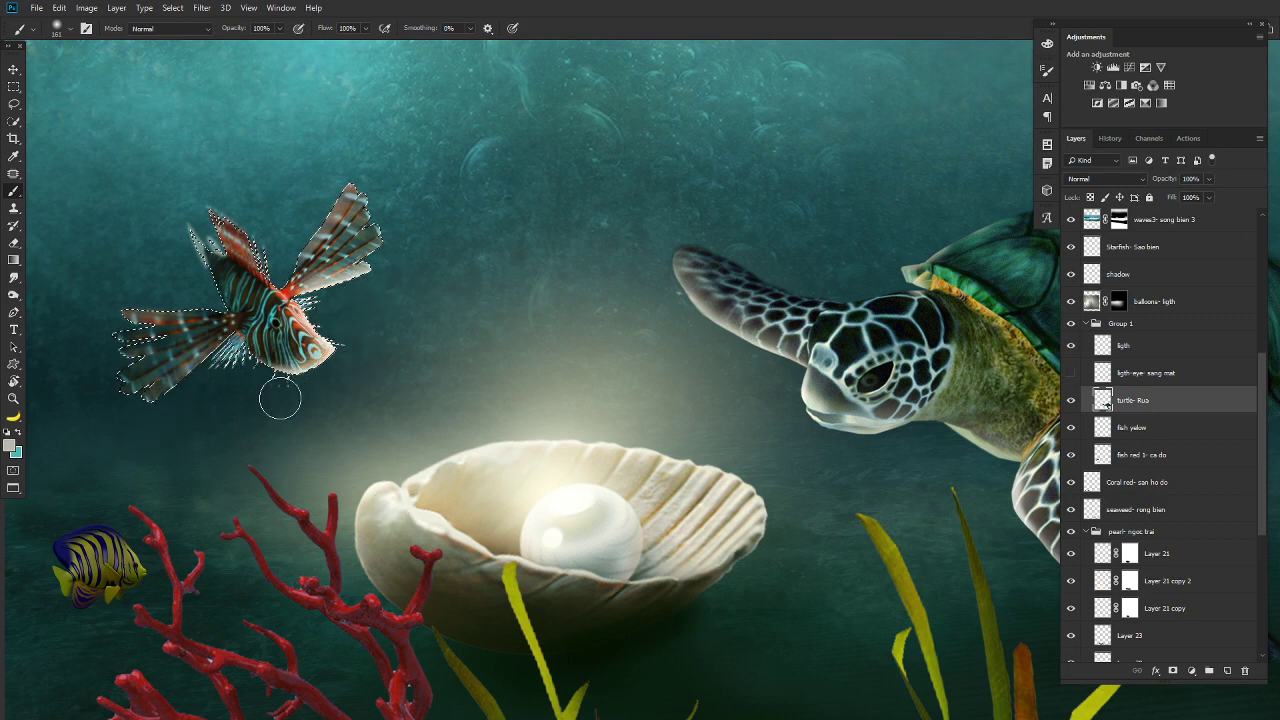
key(ctrl+z)
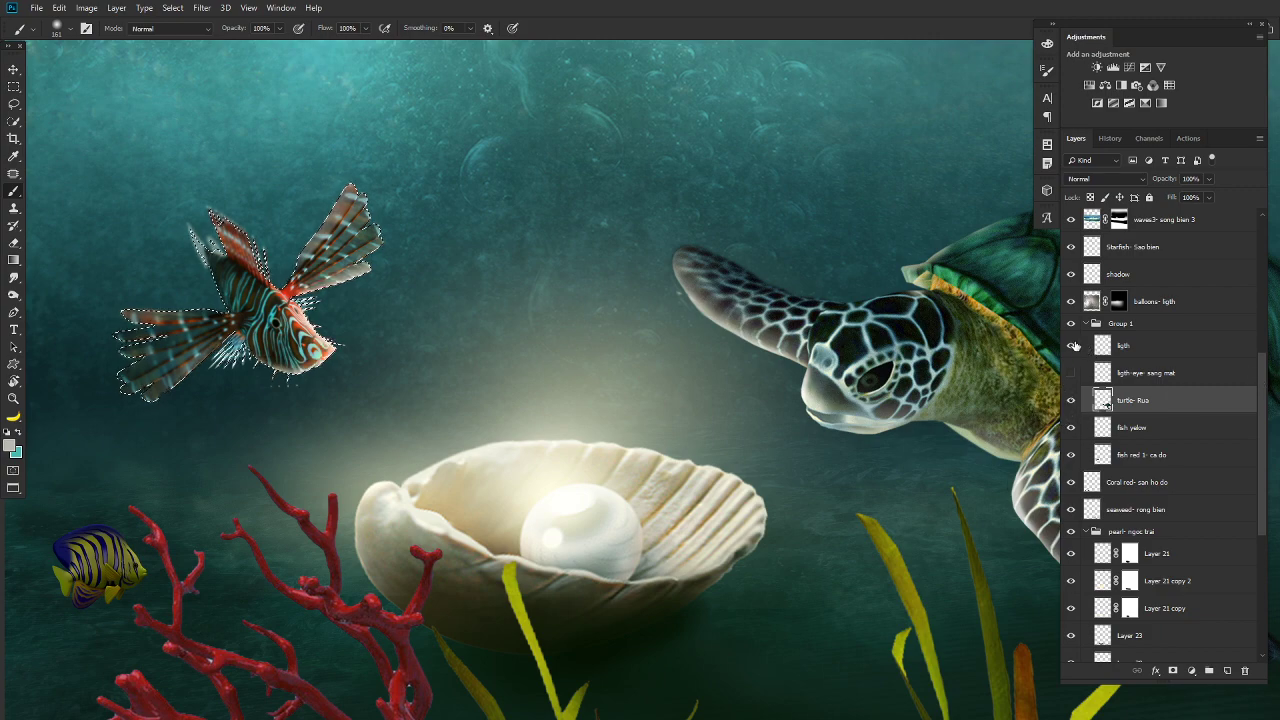
click(1071, 345)
click(1071, 345)
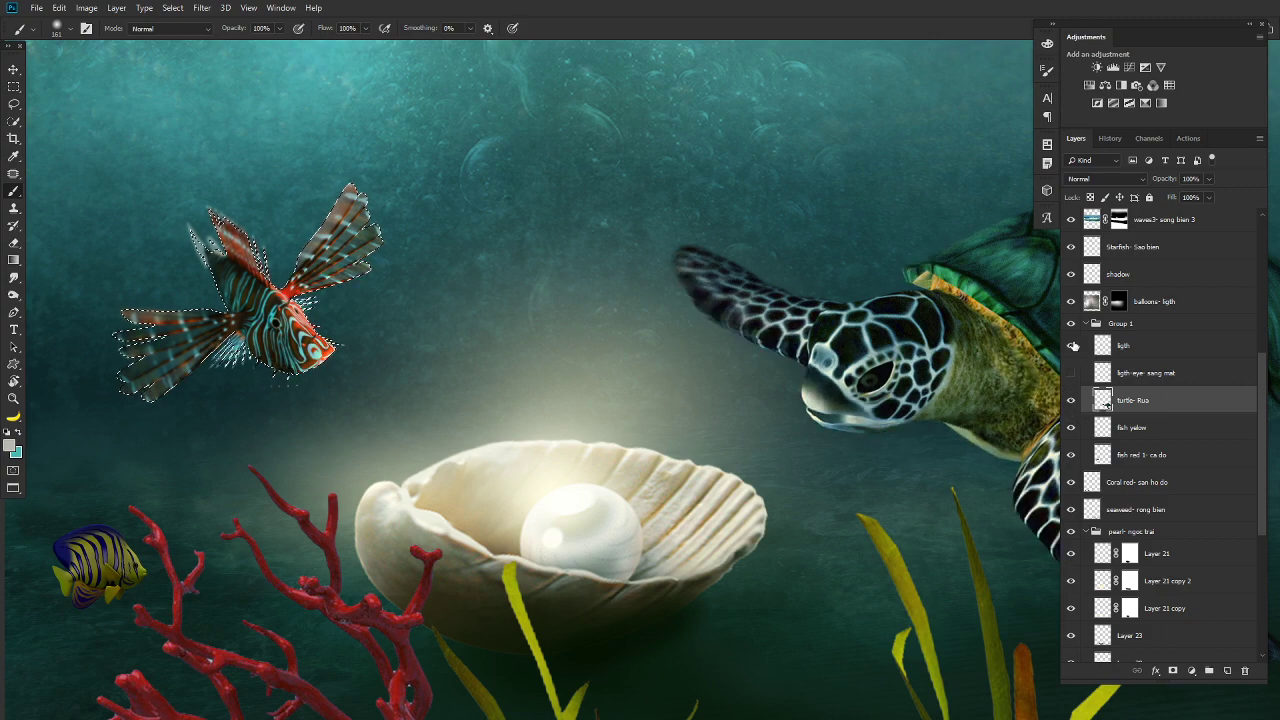
key(ctrl+0)
Clear the lionfish selection and turn on the turtle's ligth eye highlight layer.
key(ctrl+minus)
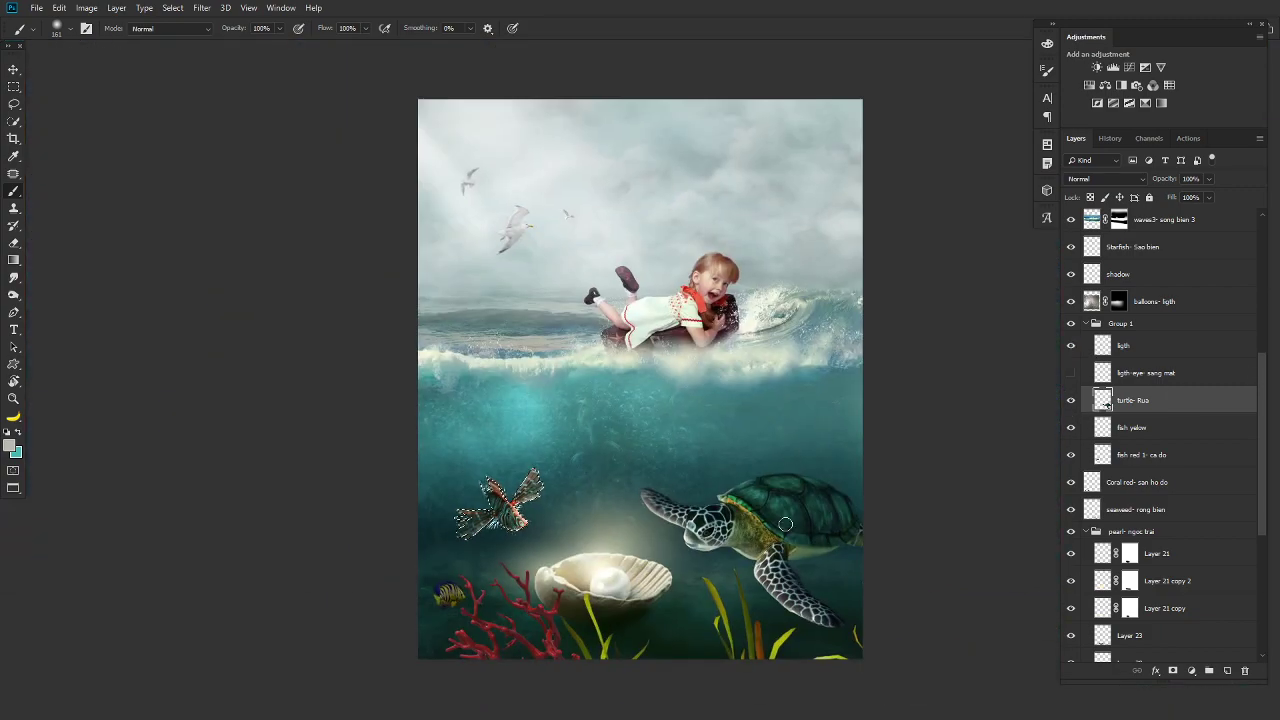
key(ctrl+d)
key(z)
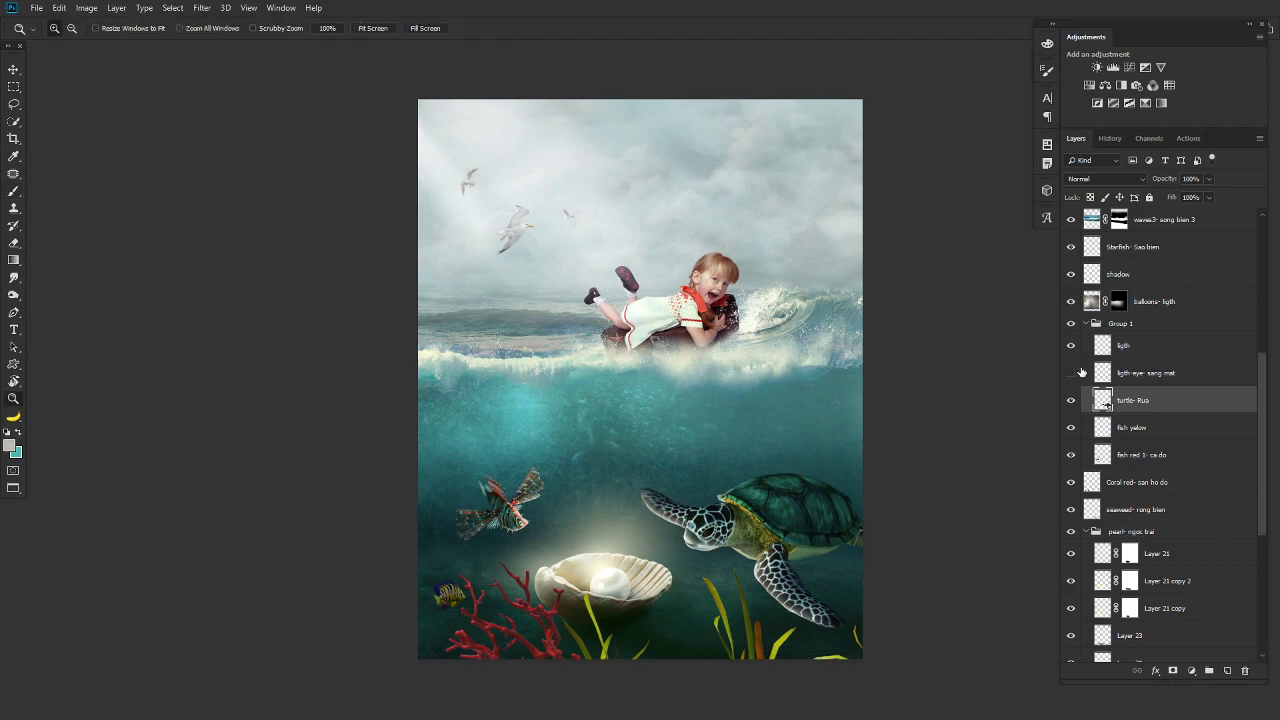
click(1081, 372)
click(757, 549)
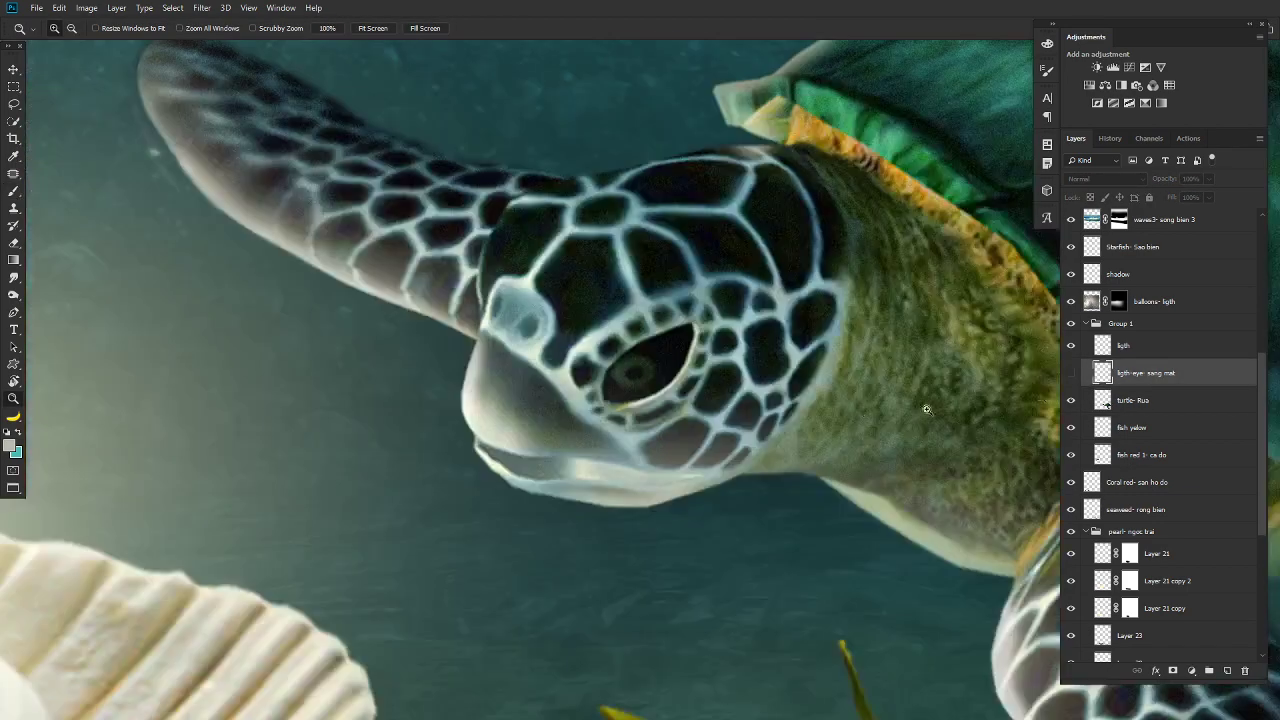
click(1073, 374)
click(1078, 375)
click(1073, 373)
alt+click(766, 446)
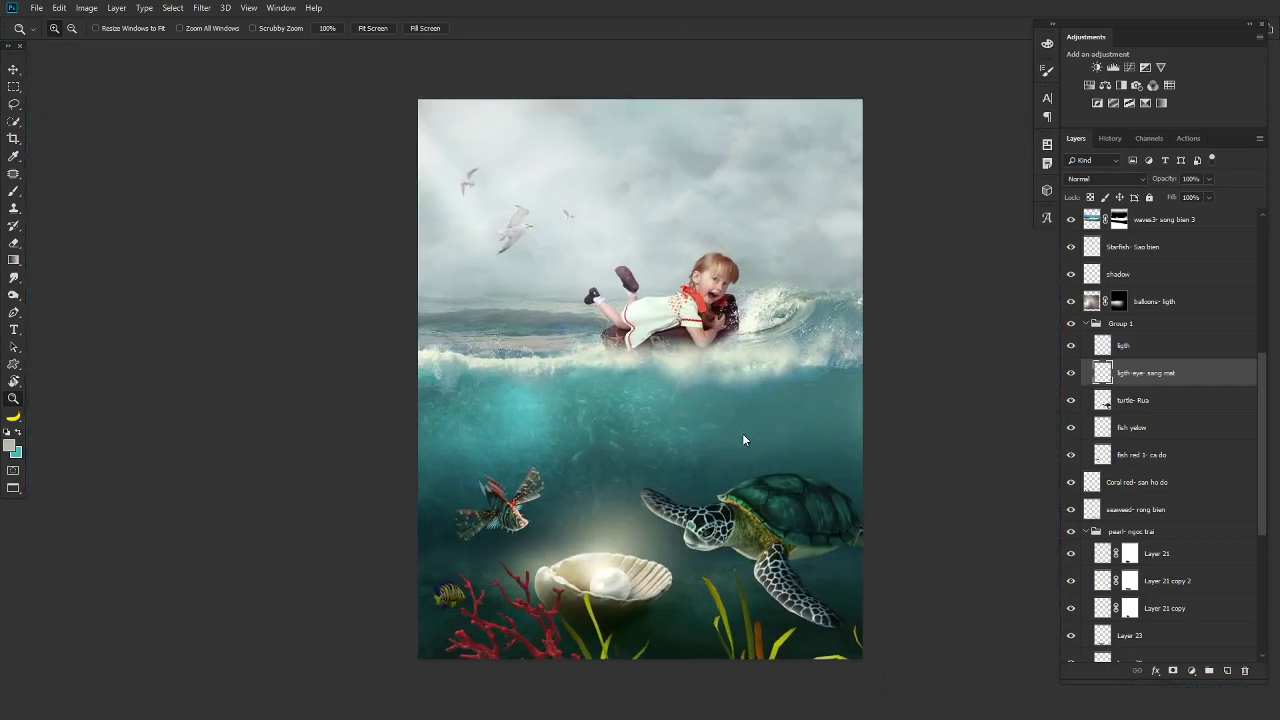
key(ctrl+0)
Show and reposition the Coral blue layer, then show and select the fish magenta layer.
scroll(752, 587, down, 1)
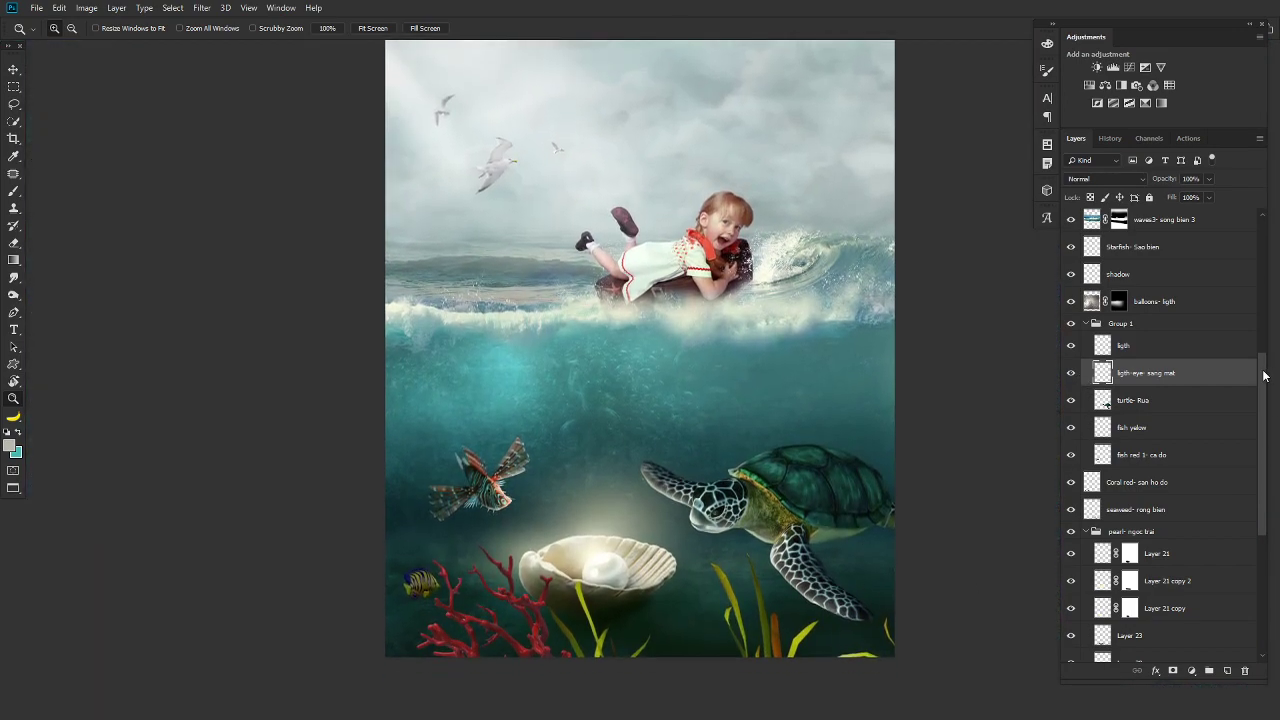
drag(1263, 375, 1266, 564)
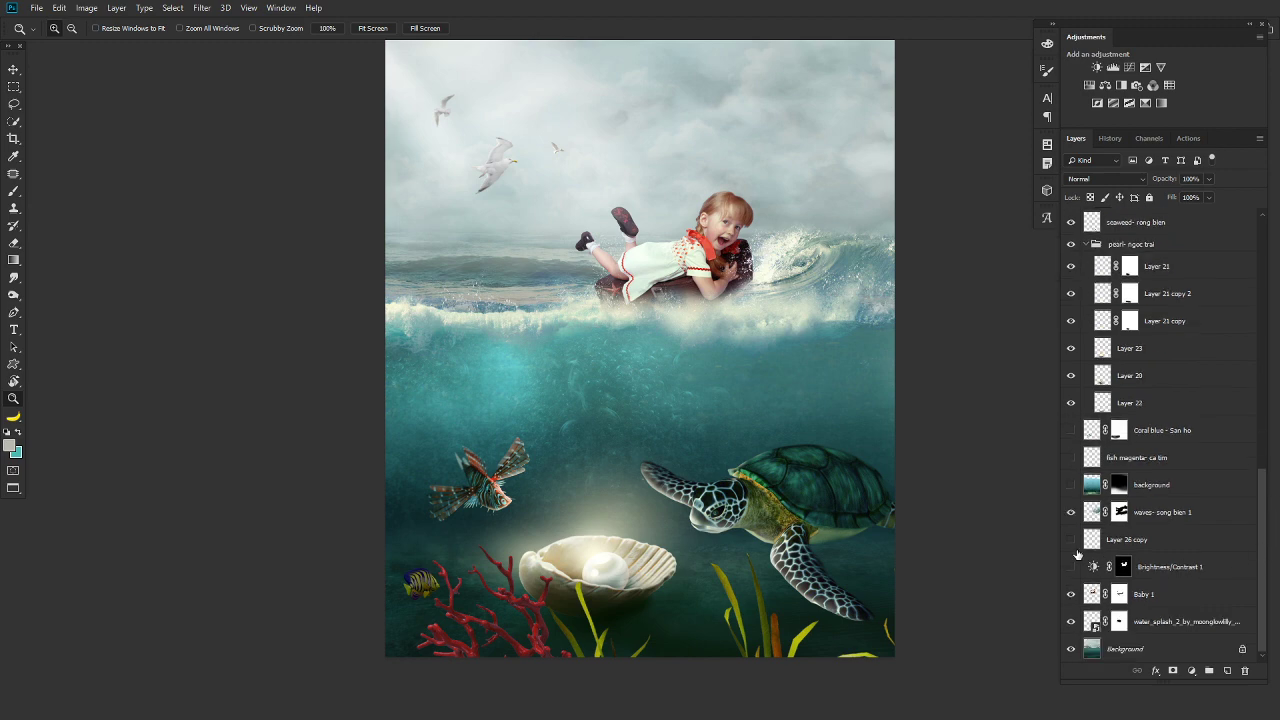
click(1171, 435)
click(1071, 430)
key(v)
drag(716, 512, 736, 521)
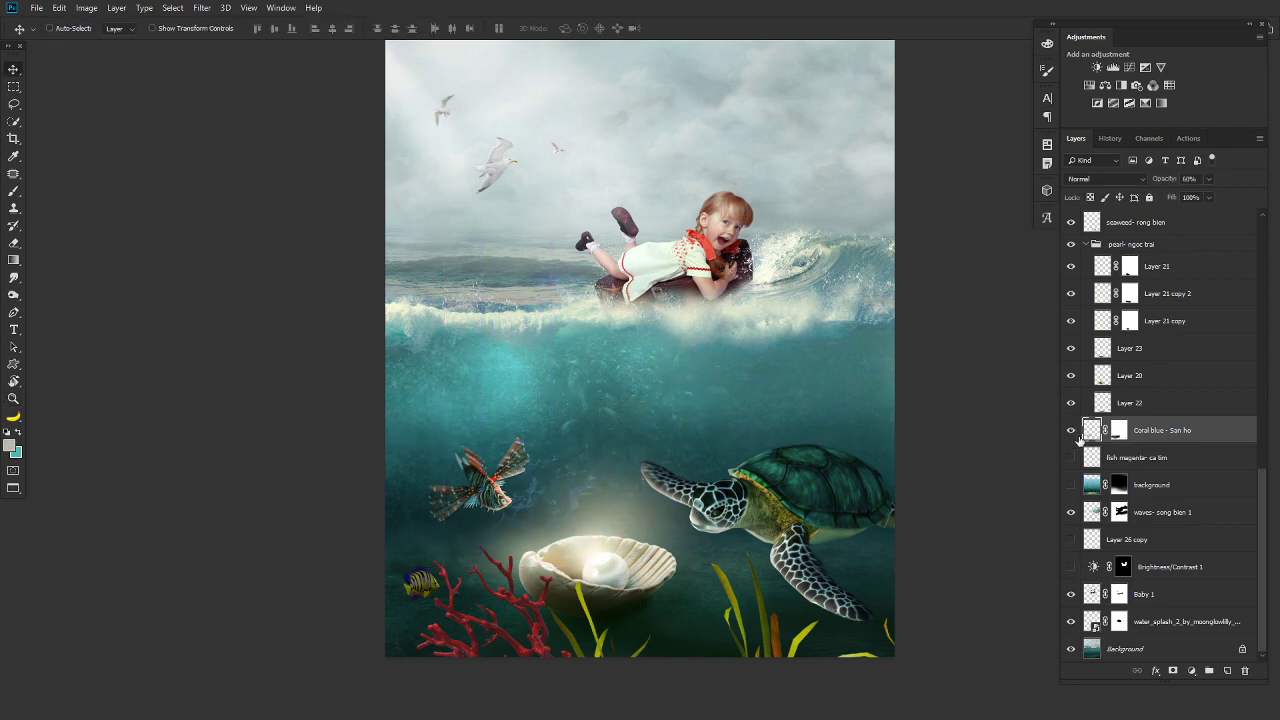
click(1160, 460)
click(1071, 459)
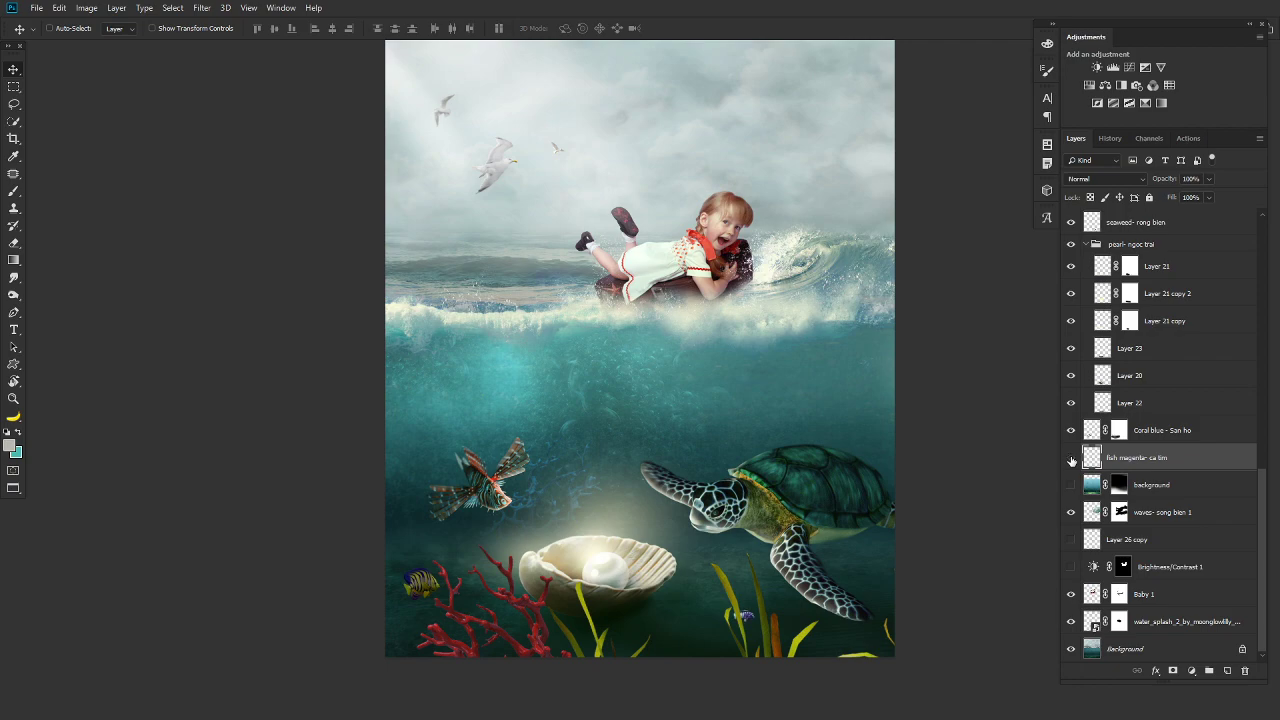
Float the fish_set and goldfish stock images in windows and zoom to the striped purple fish.
key(f)
key(f)
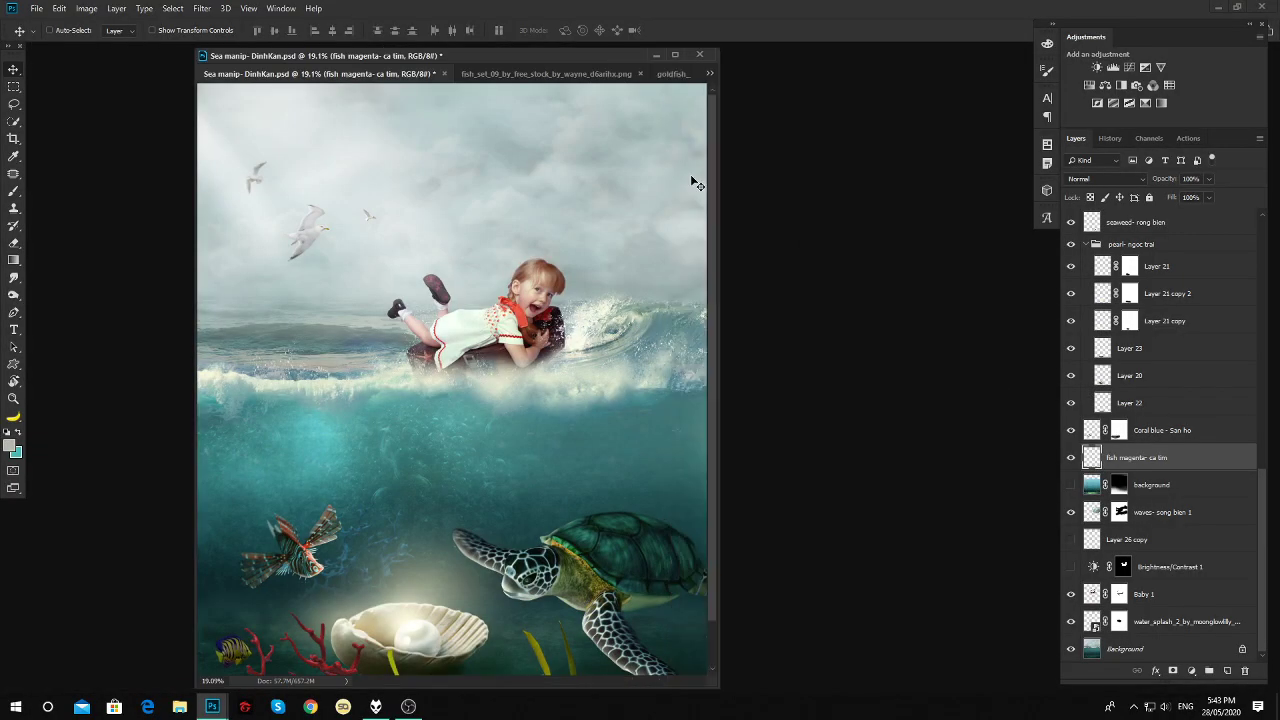
click(540, 74)
drag(490, 74, 640, 258)
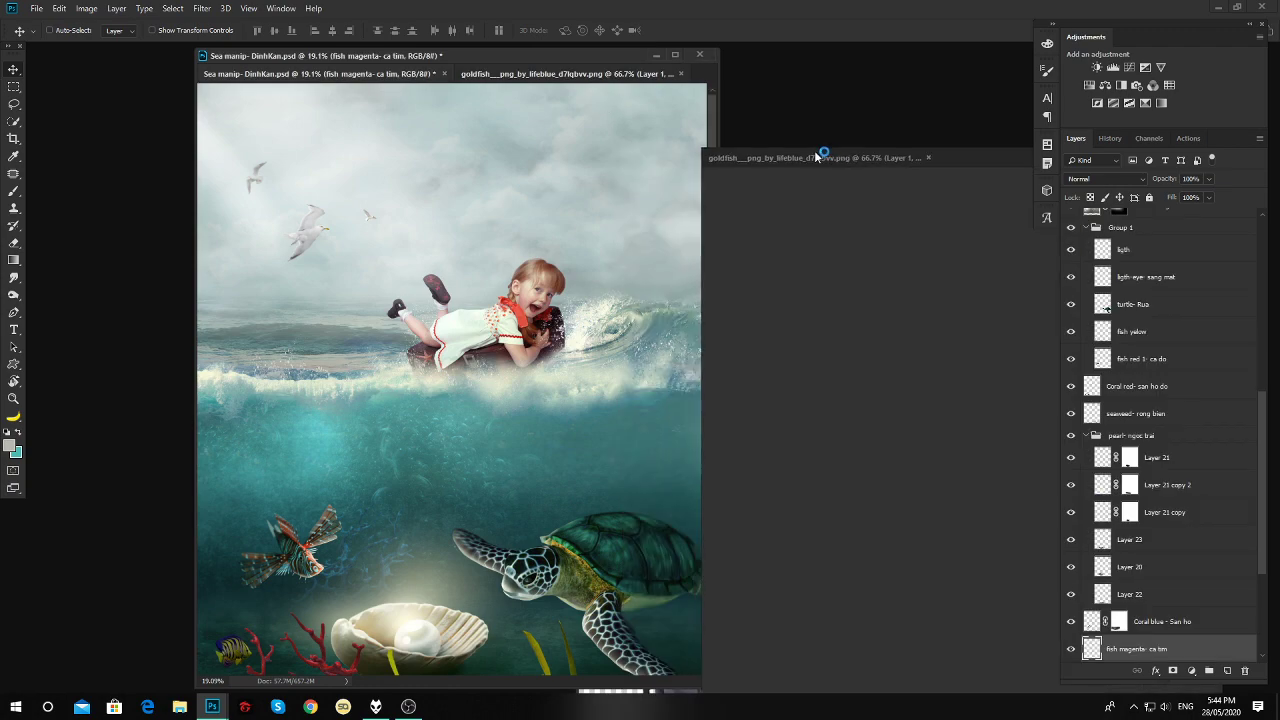
drag(640, 74, 940, 415)
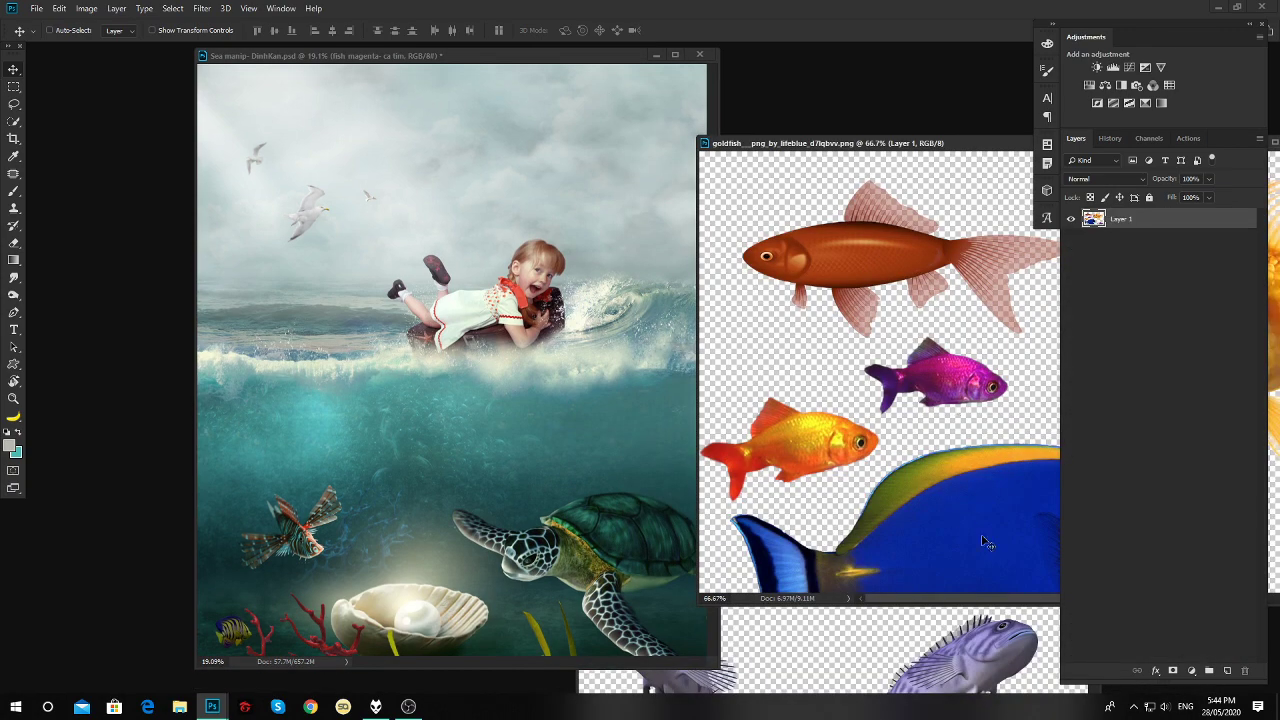
drag(985, 543, 655, 260)
key(z)
key(ctrl+1)
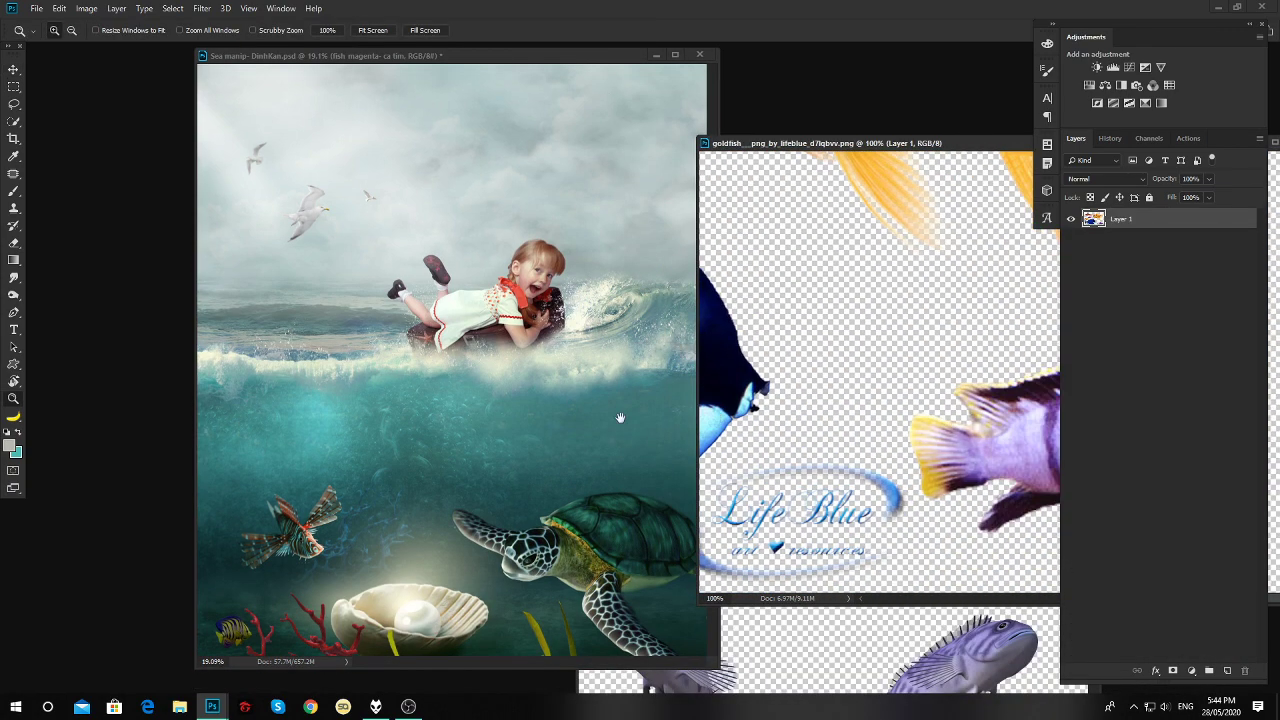
click(967, 432)
drag(1014, 443, 596, 411)
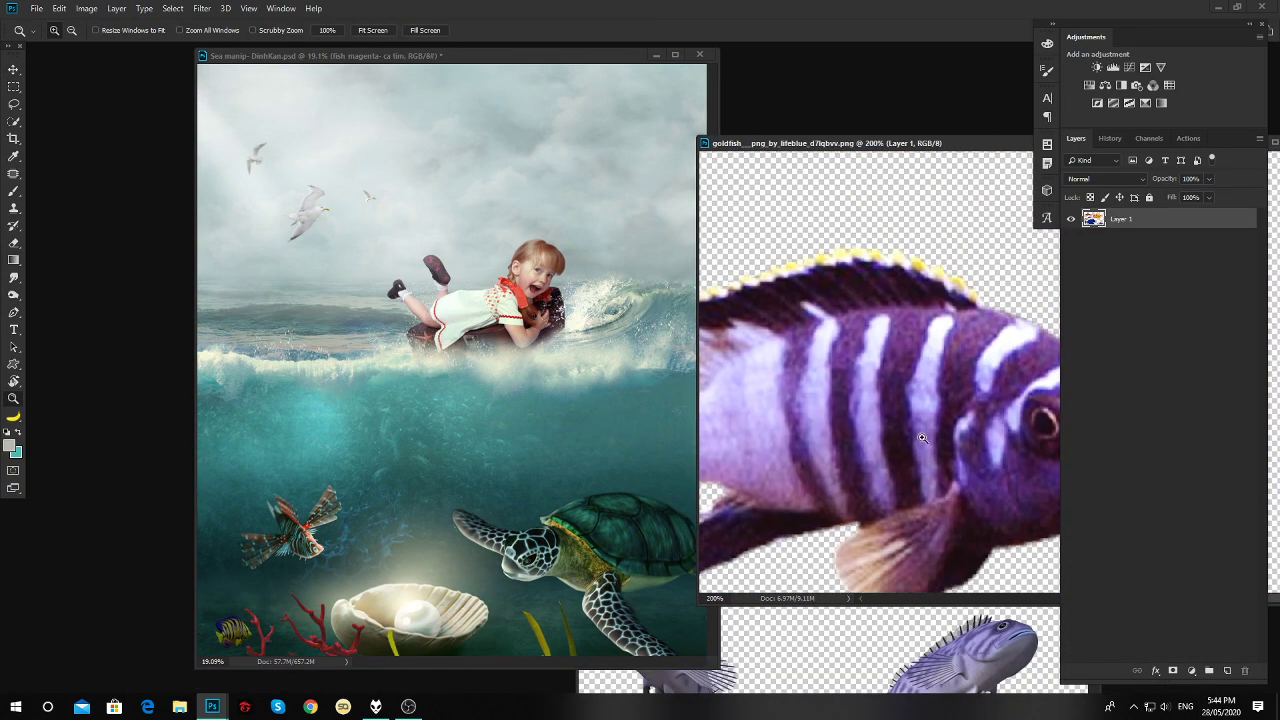
key(ctrl+1)
drag(950, 147, 597, 112)
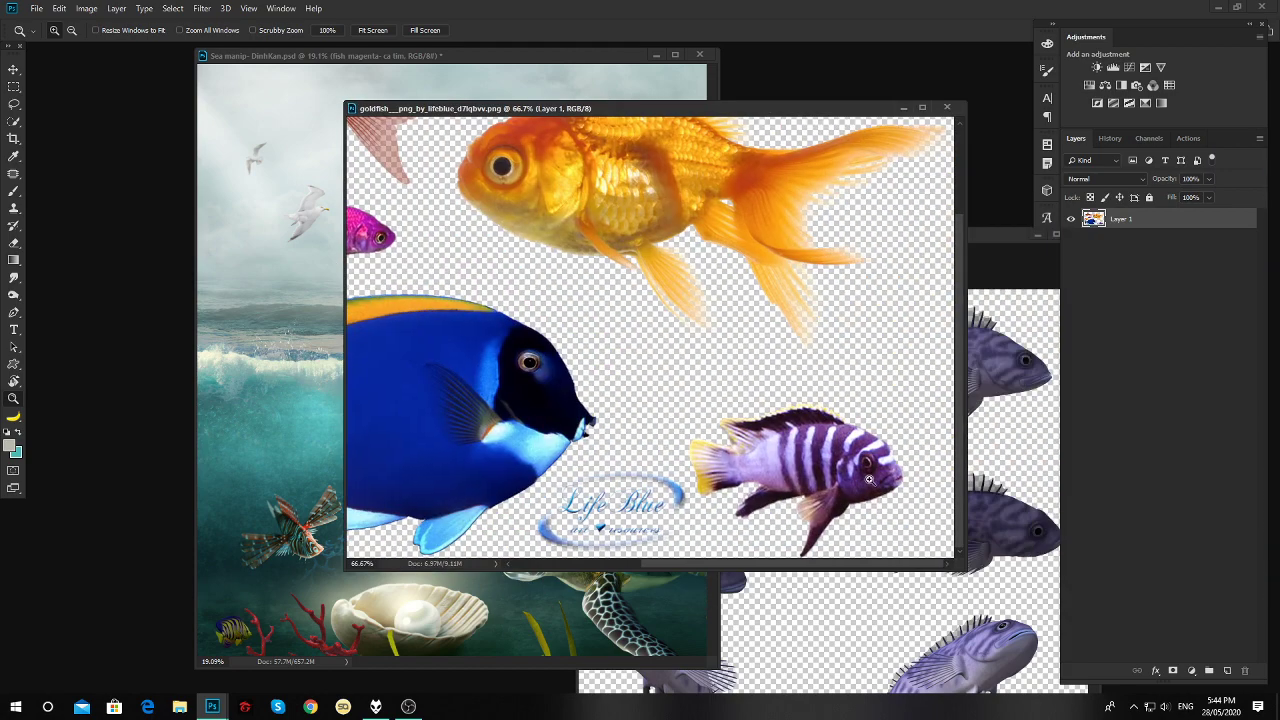
Lasso the striped purple fish, copy it to its own layer, and hide the original sheet.
key(l)
drag(880, 385, 679, 431)
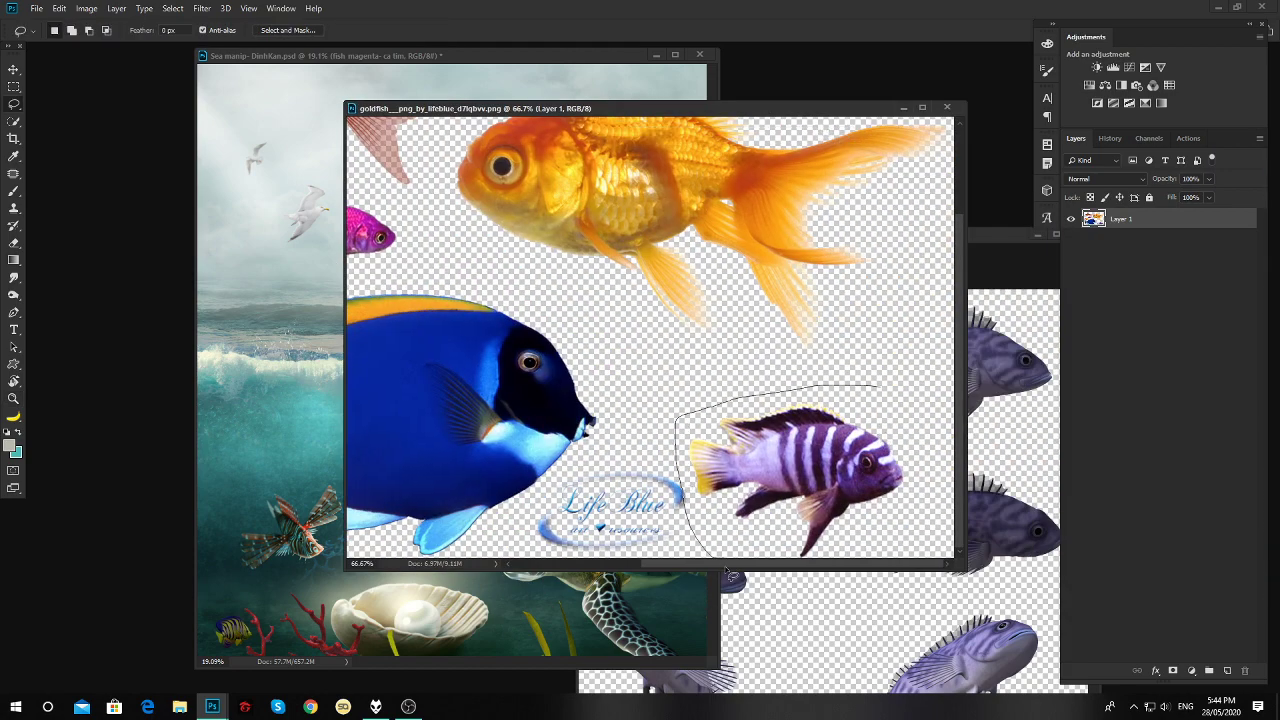
drag(945, 415, 882, 387)
key(ctrl+j)
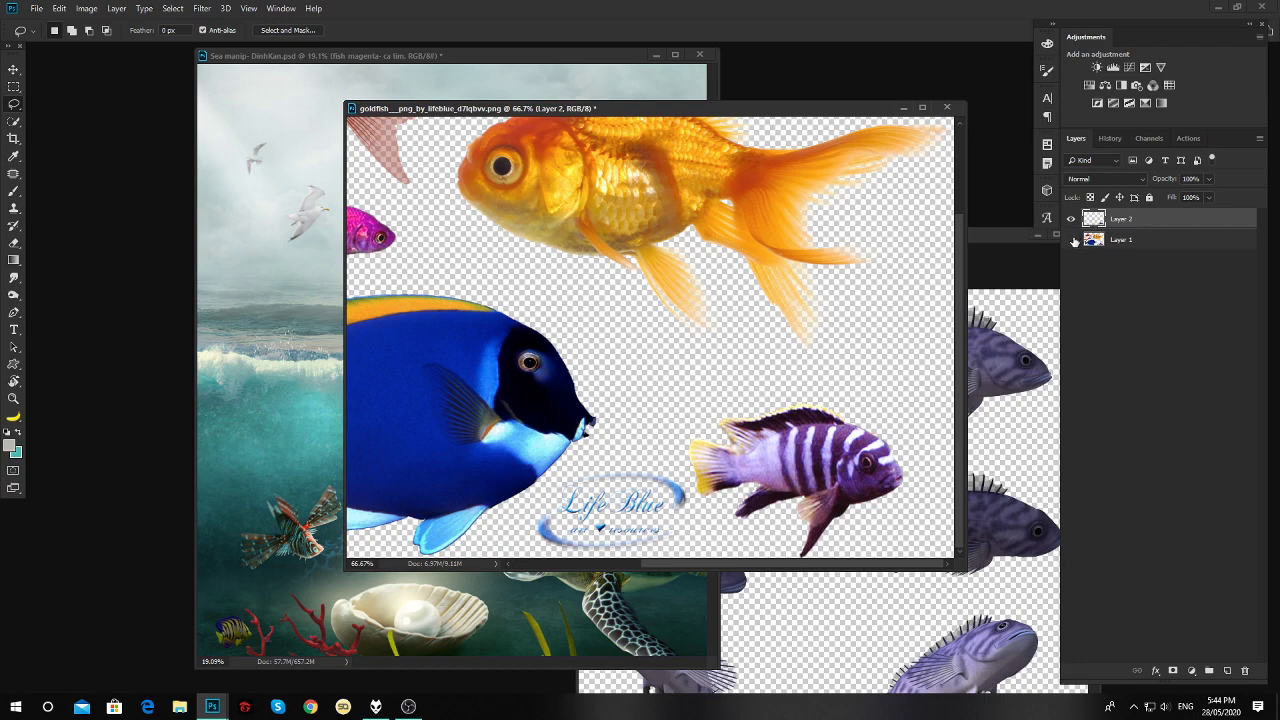
click(1071, 240)
drag(766, 108, 974, 82)
Bring the striped fish into the composite and shrink it among the seaweed.
key(Tab)
click(606, 609)
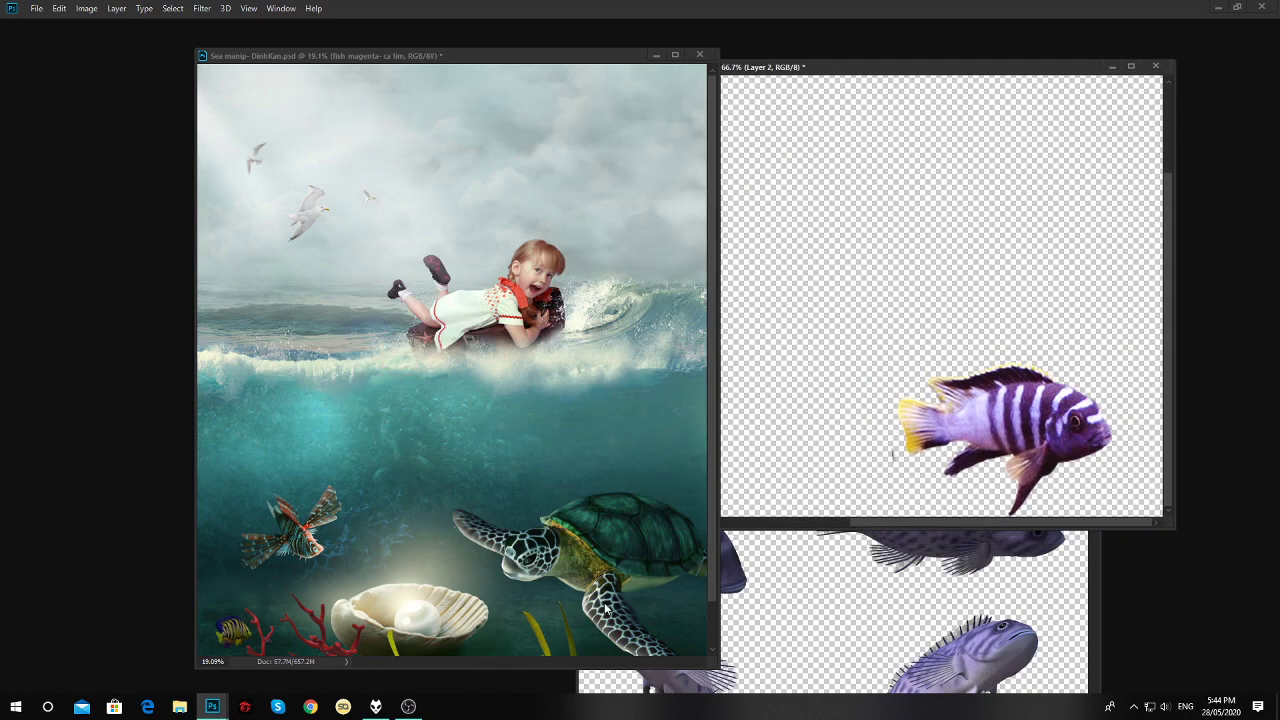
scroll(595, 590, down, 2)
click(556, 591)
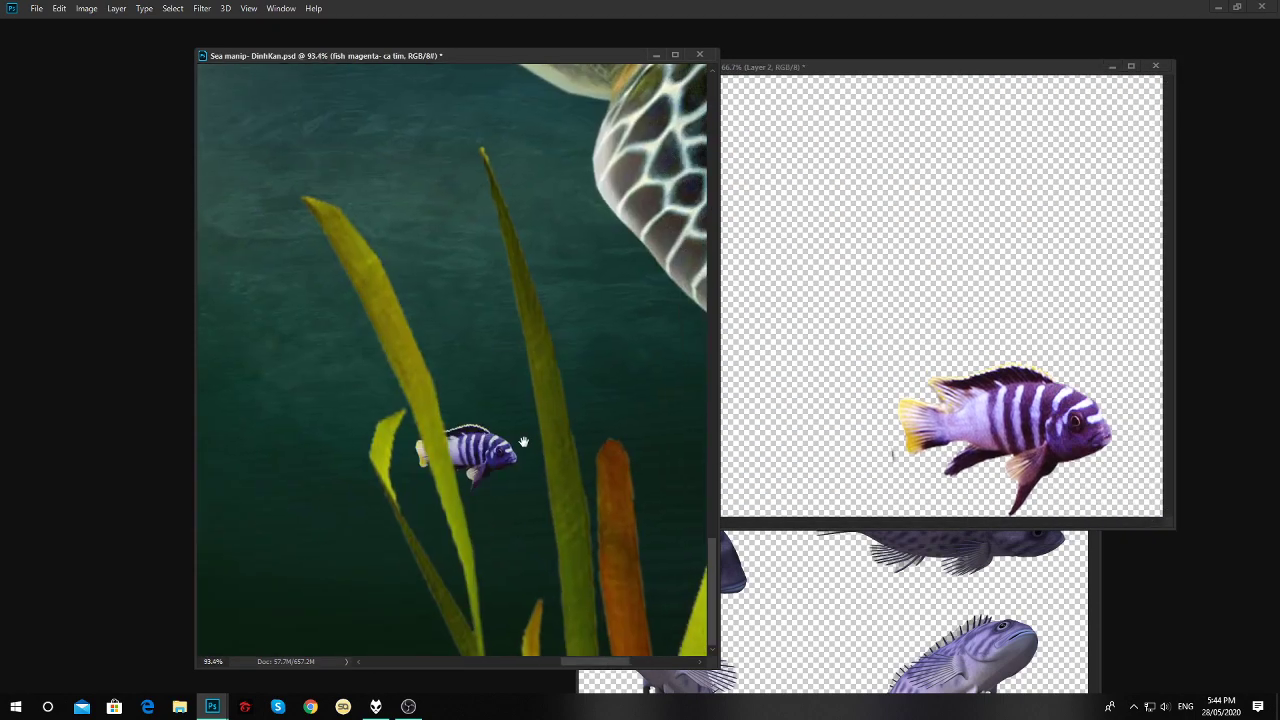
drag(958, 460, 376, 493)
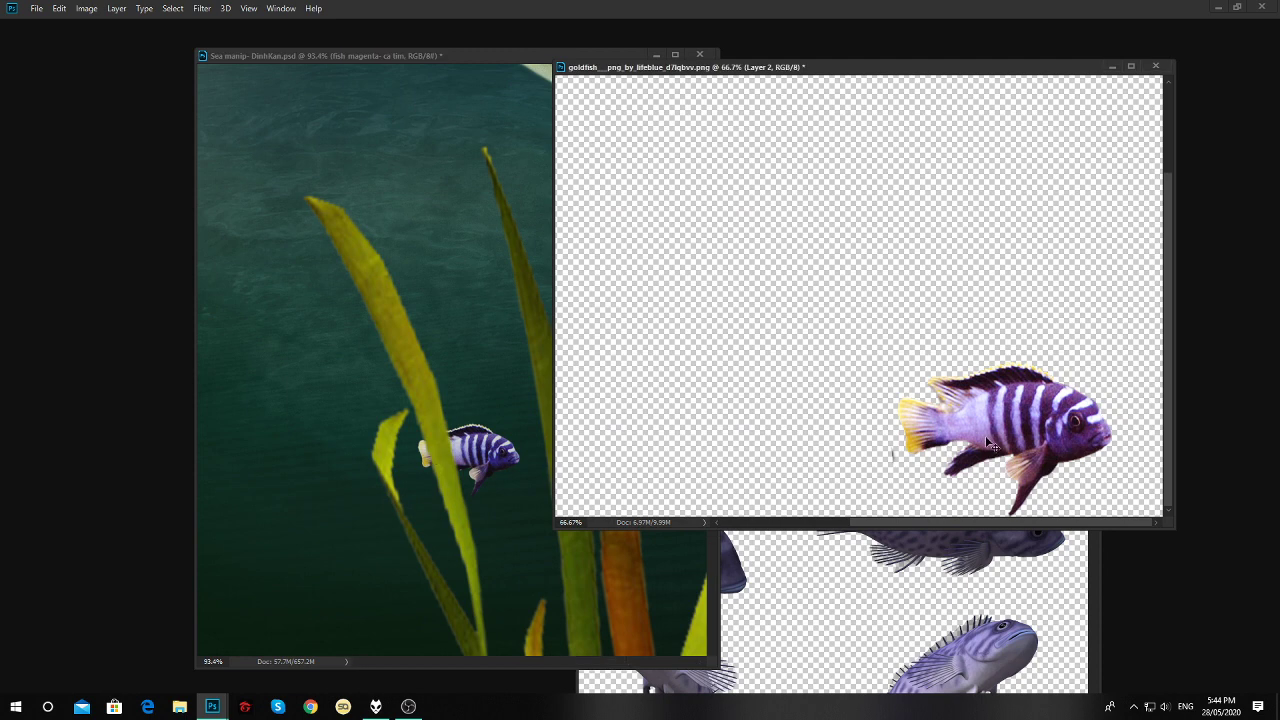
mouse_move(983, 430)
mouse_down()
mouse_move(497, 463)
mouse_move(487, 393)
mouse_up()
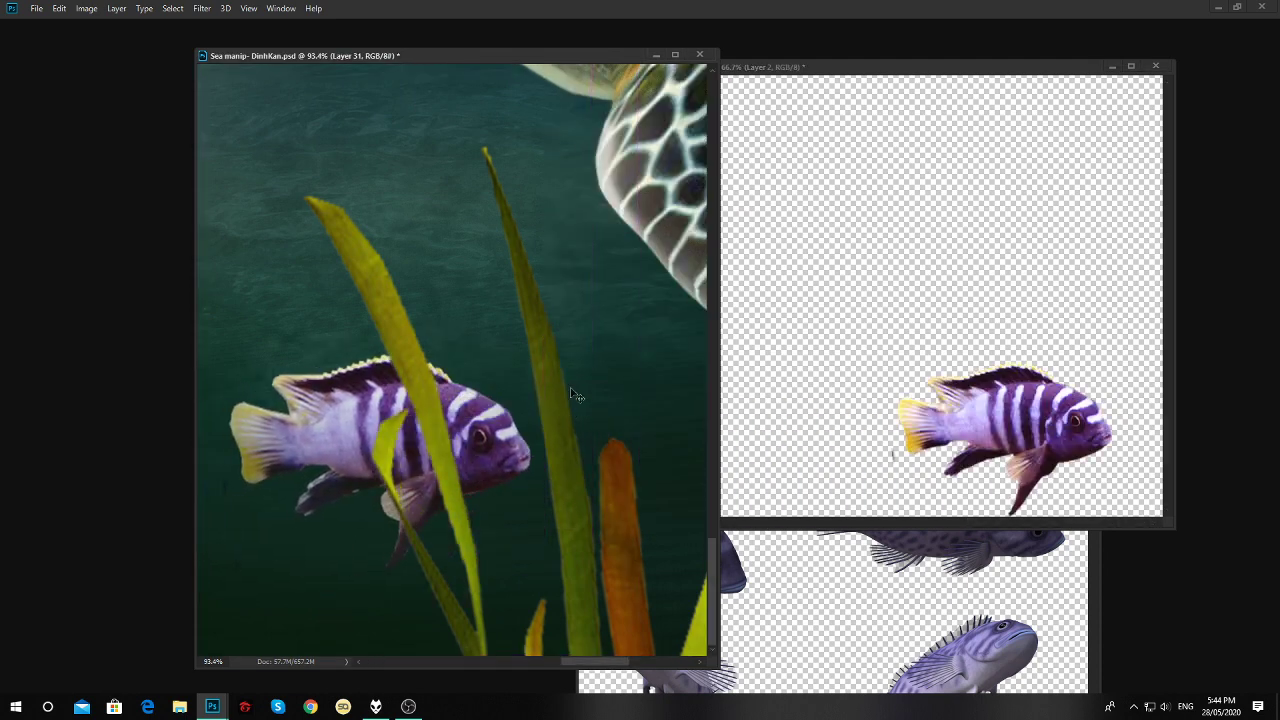
key(ctrl+t)
mouse_move(563, 329)
mouse_down()
mouse_move(529, 441)
mouse_move(538, 434)
mouse_up()
Close the goldfish image without saving and return to the composite with panels shown.
key(ctrl+0)
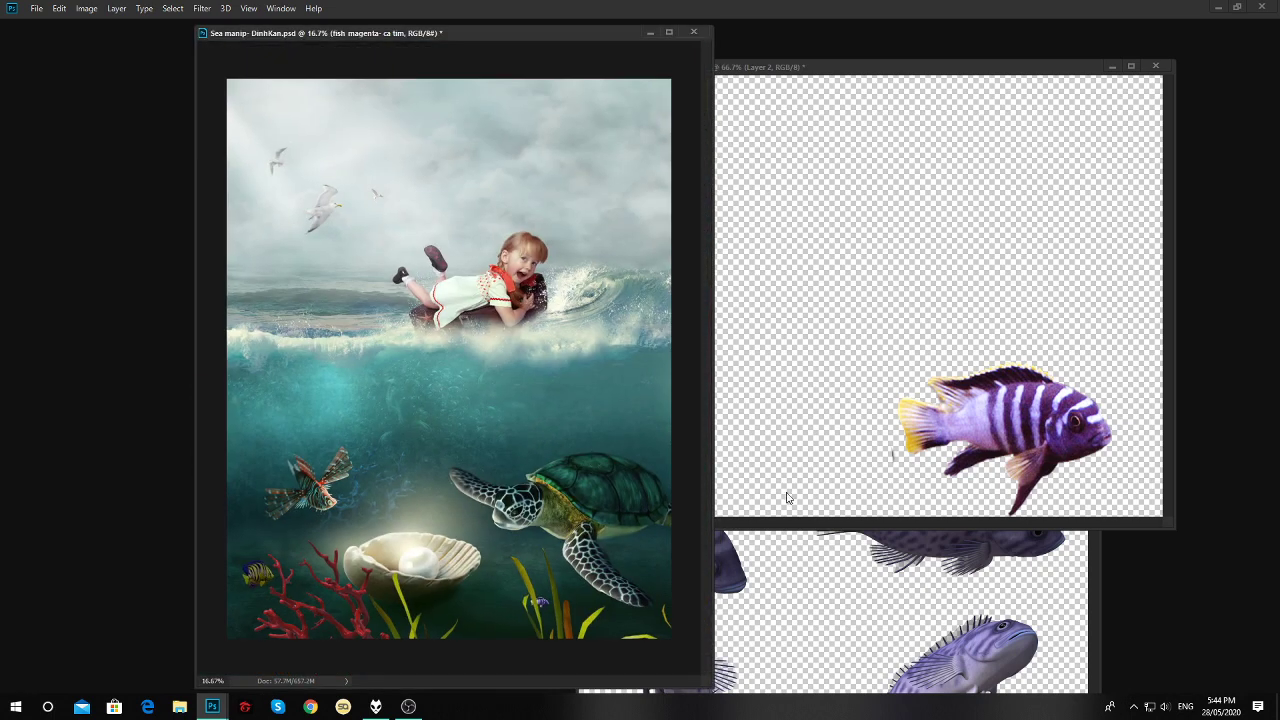
click(1003, 577)
click(1034, 200)
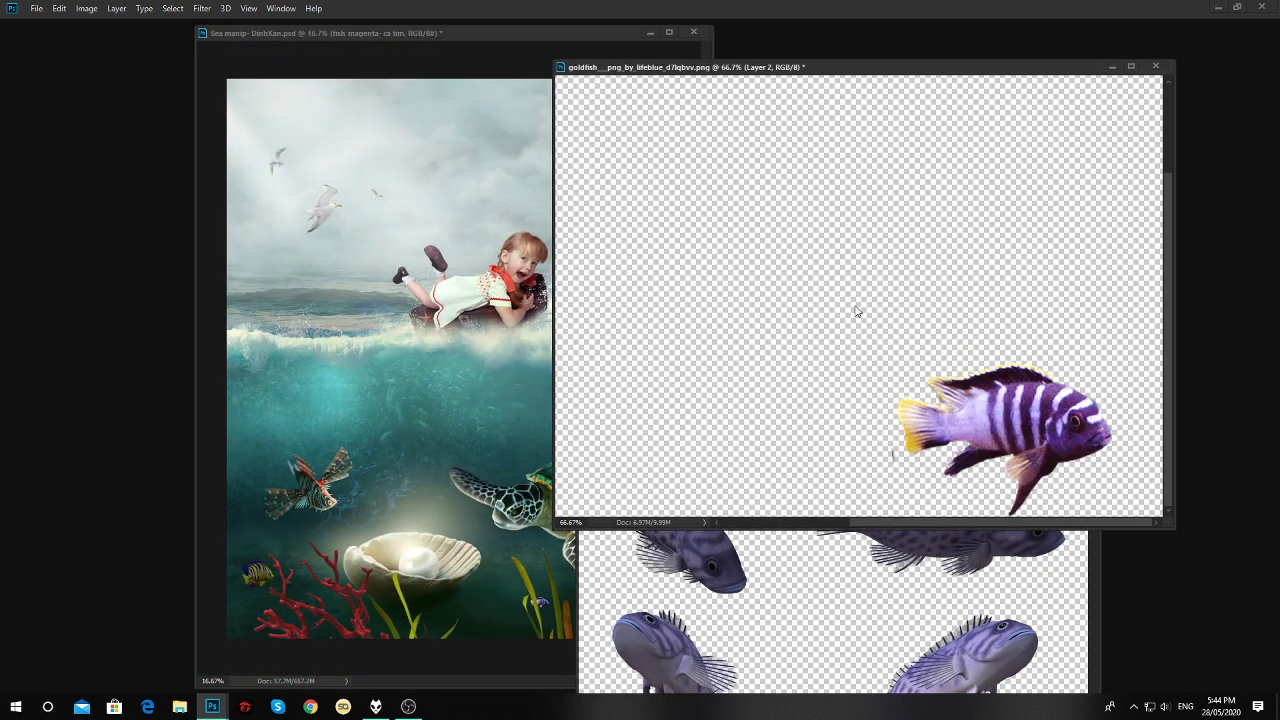
key(ctrl+w)
click(643, 267)
click(480, 610)
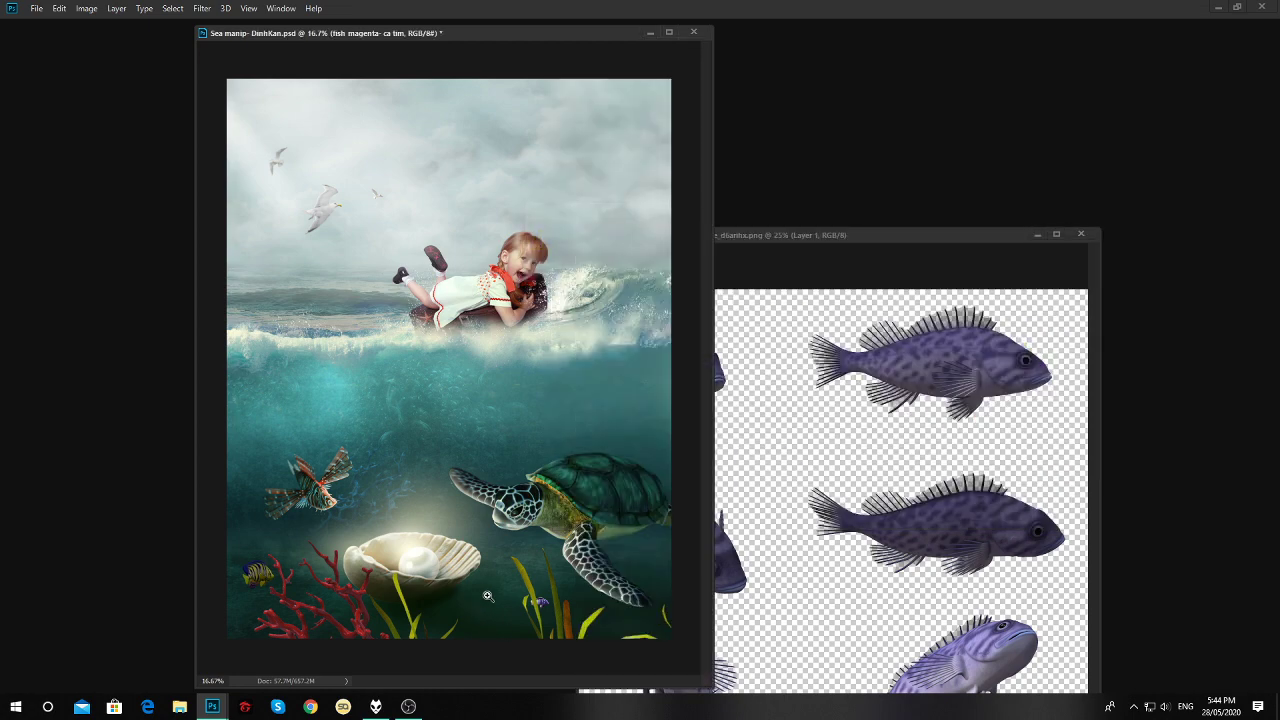
key(Tab)
Turn on the fish 2 layer and zoom in on the pearl shell and blue fish.
scroll(1200, 440, down, 3)
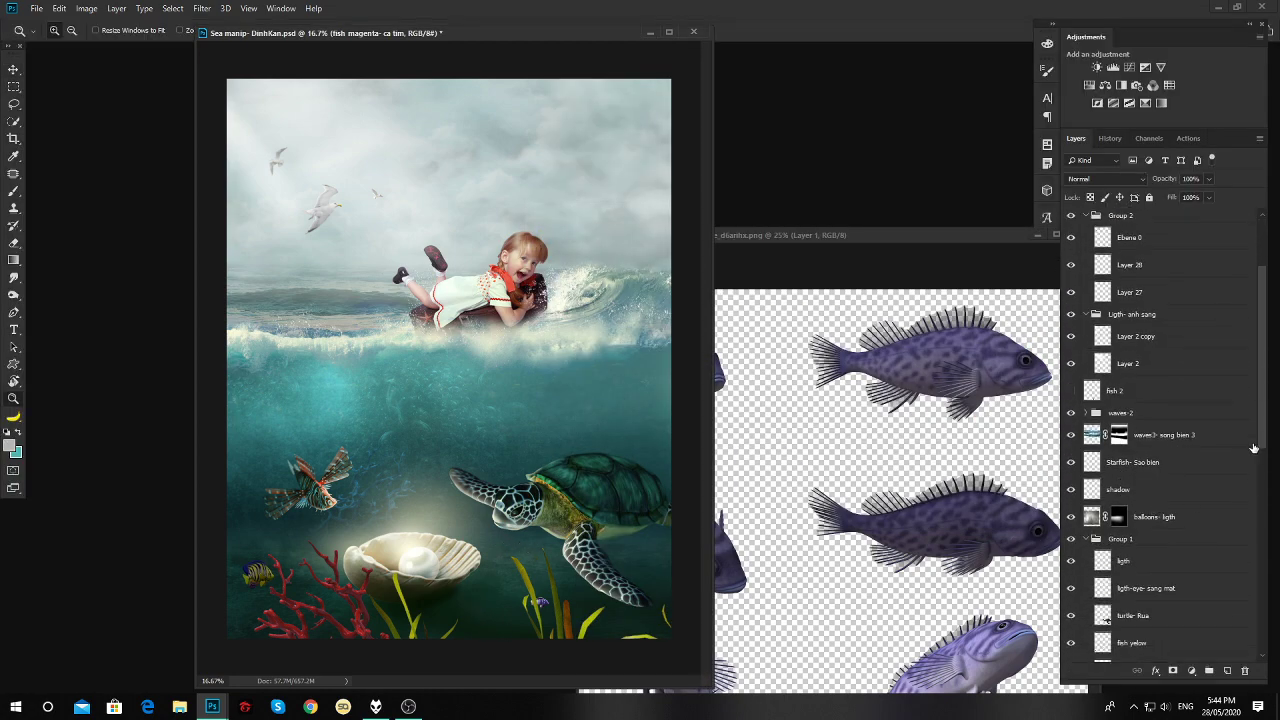
scroll(1254, 447, down, 3)
scroll(1256, 470, down, 2)
scroll(1260, 510, down, 3)
scroll(1266, 550, down, 2)
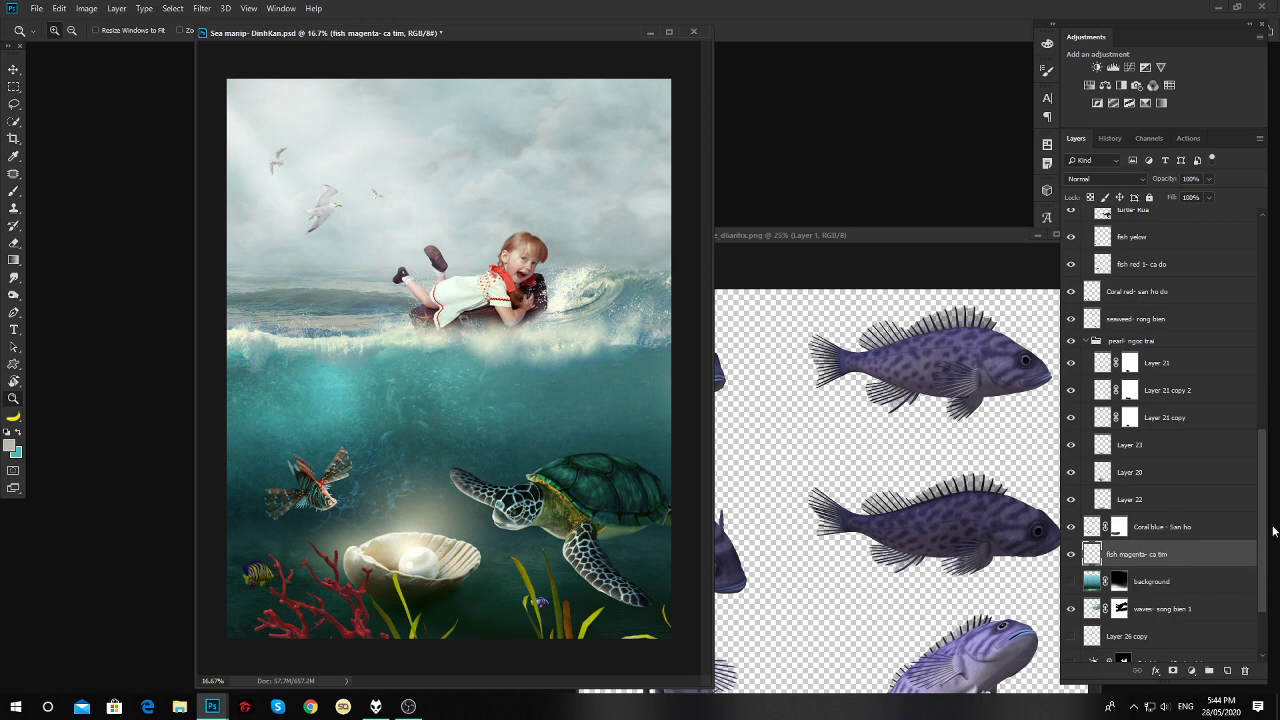
scroll(1262, 510, down, 2)
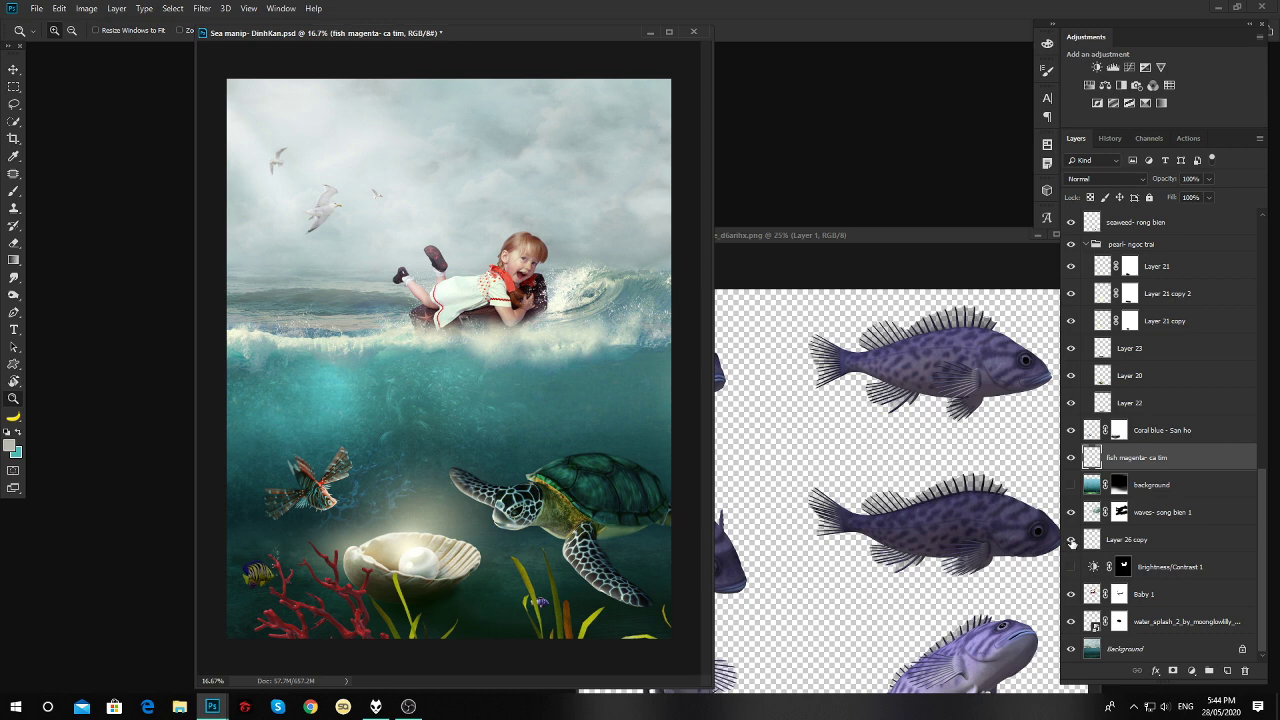
drag(1263, 508, 1275, 321)
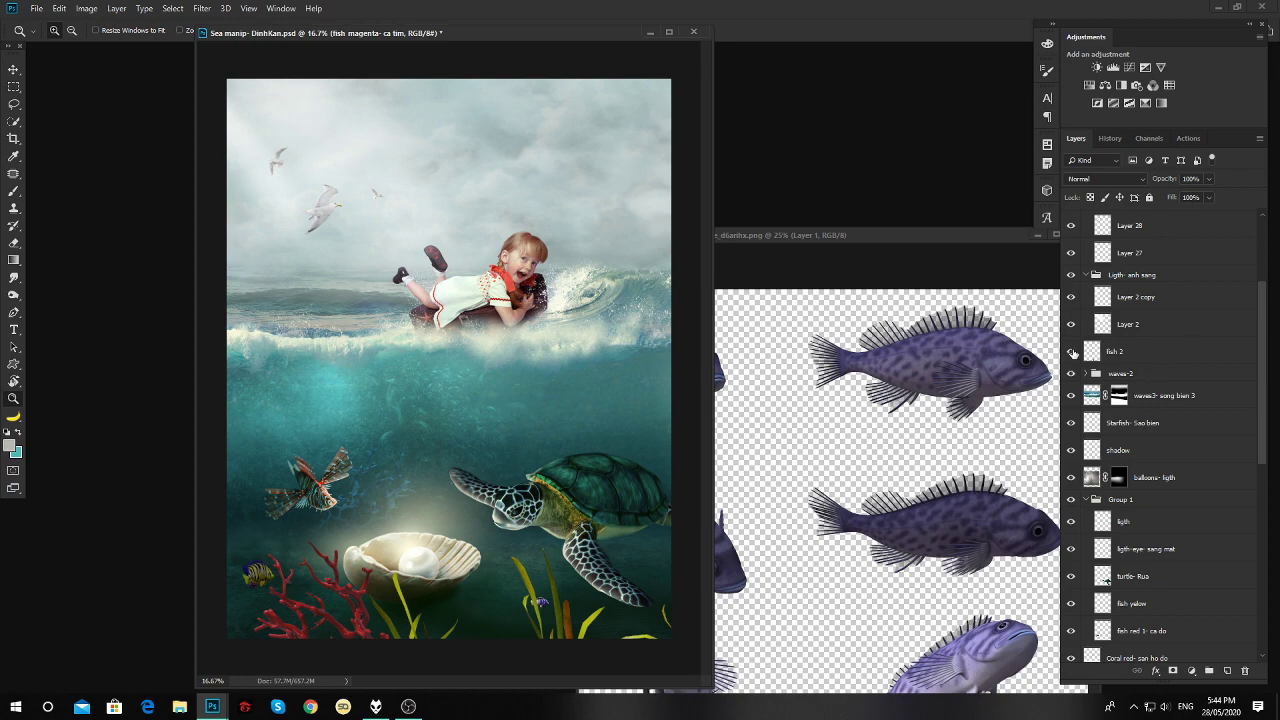
click(1160, 353)
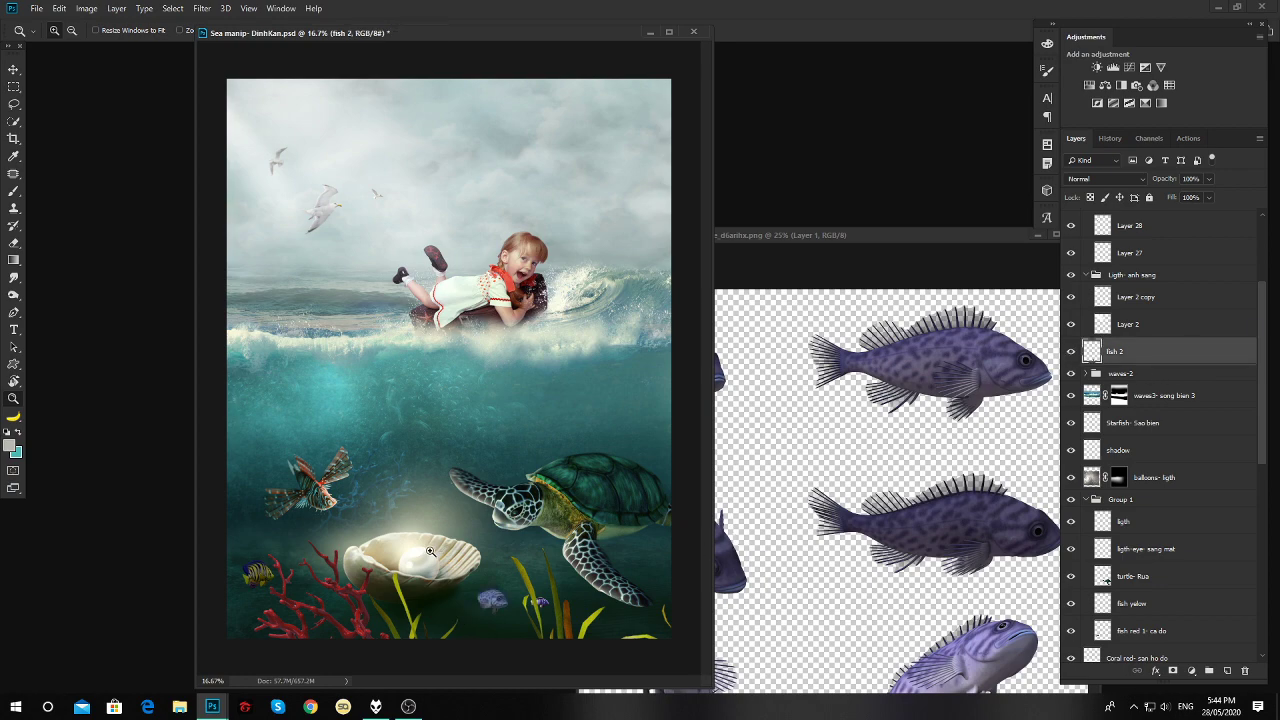
drag(430, 551, 545, 623)
Lasso a fish in the fish set image and copy it onto its own layer.
click(670, 340)
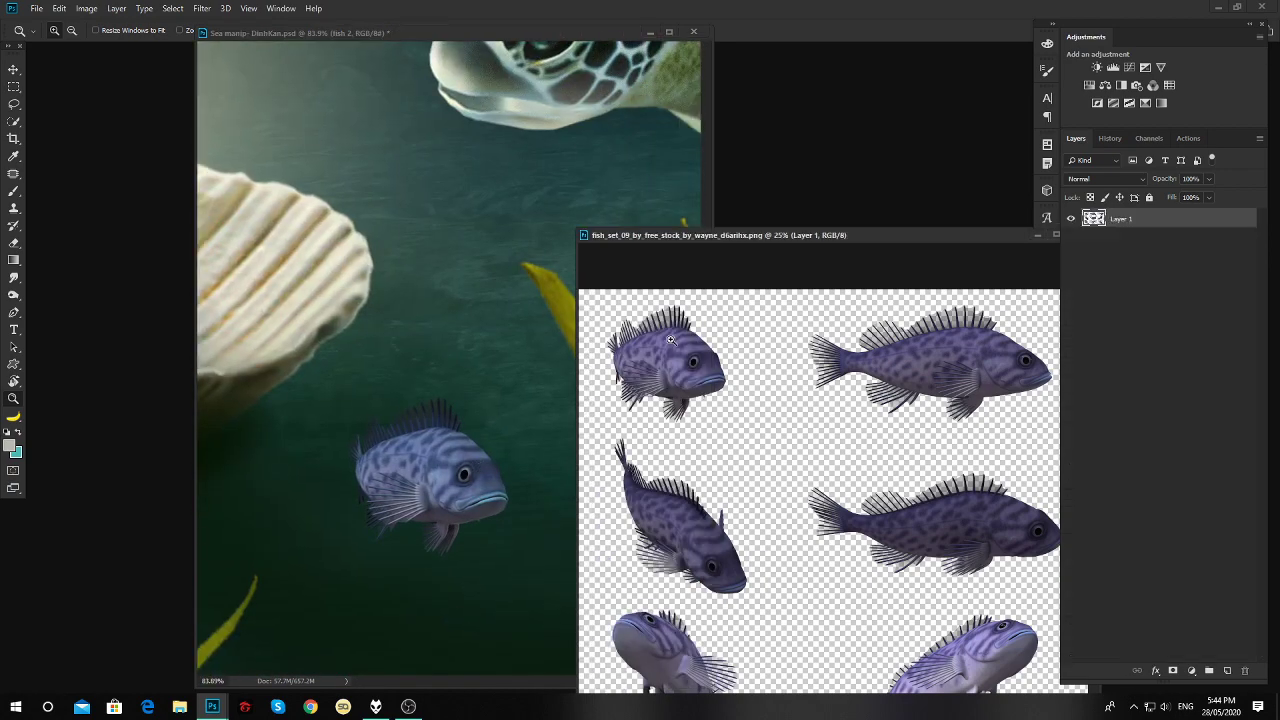
mouse_move(670, 340)
mouse_down()
mouse_move(737, 463)
mouse_move(790, 470)
mouse_up()
key(l)
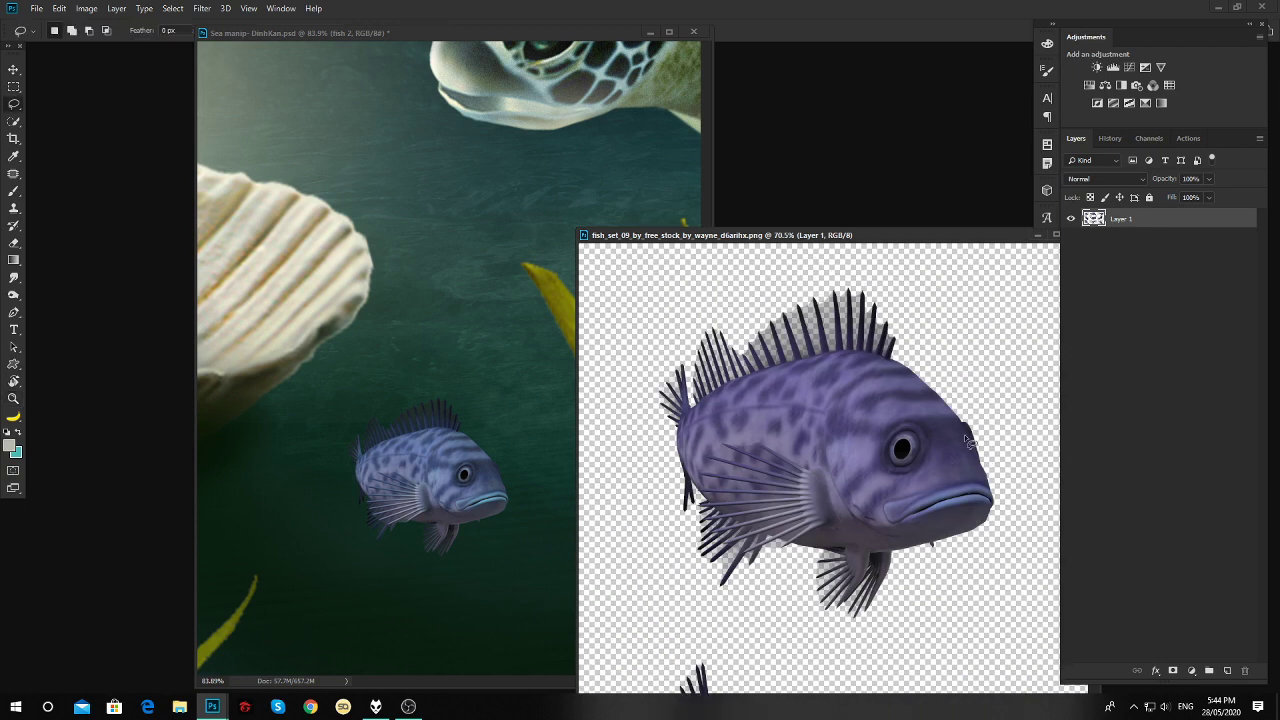
drag(968, 440, 978, 275)
key(ctrl+j)
click(1071, 239)
Move the copied fish into the composite and scale it to about half size beside the blue fish.
key(v)
drag(820, 450, 409, 456)
drag(485, 478, 609, 546)
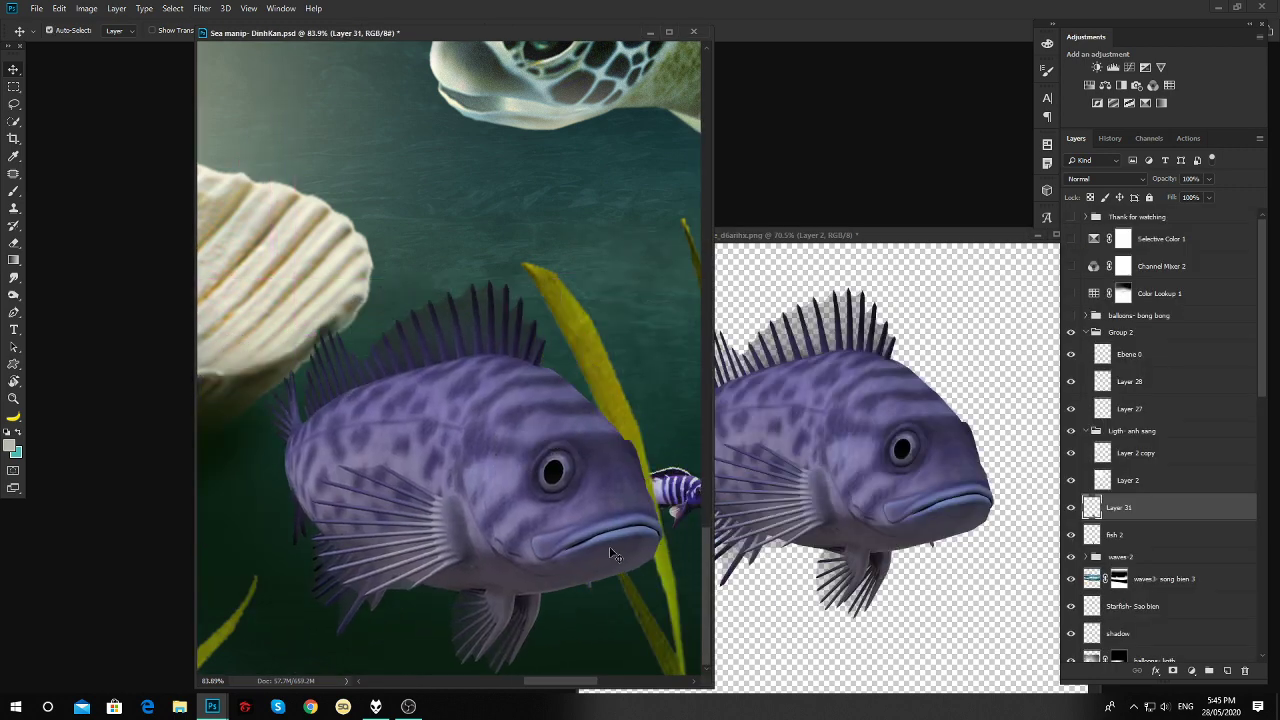
key(ctrl+t)
drag(667, 282, 551, 391)
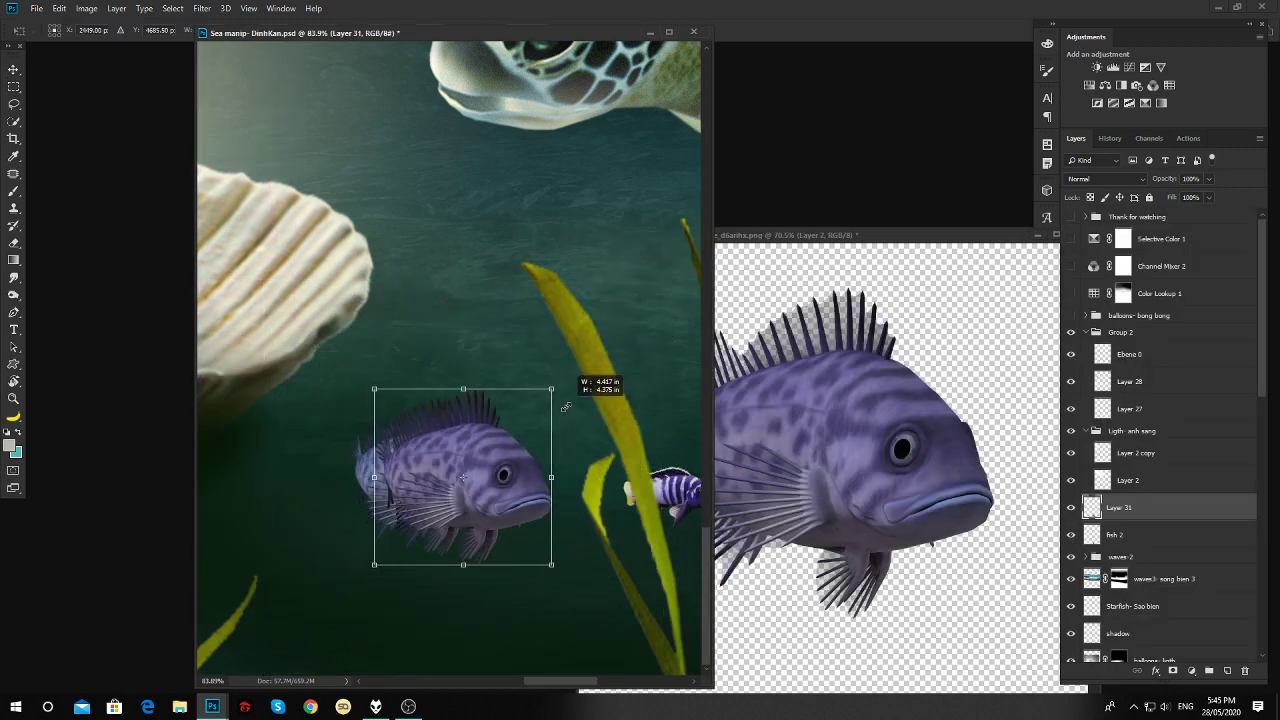
drag(500, 476, 474, 476)
key(Return)
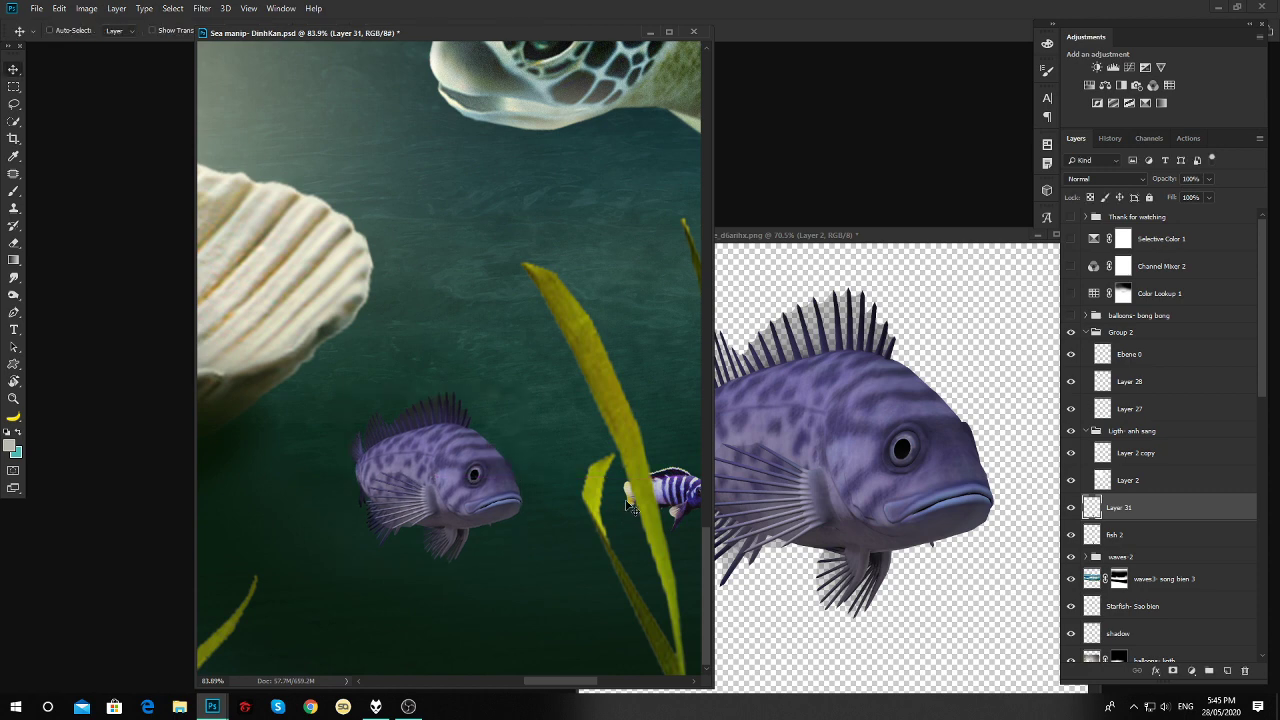
Shift the new fish's Color Balance slightly toward cyan, place it below the blue fish, and merge into fish 2.
key(ctrl+b)
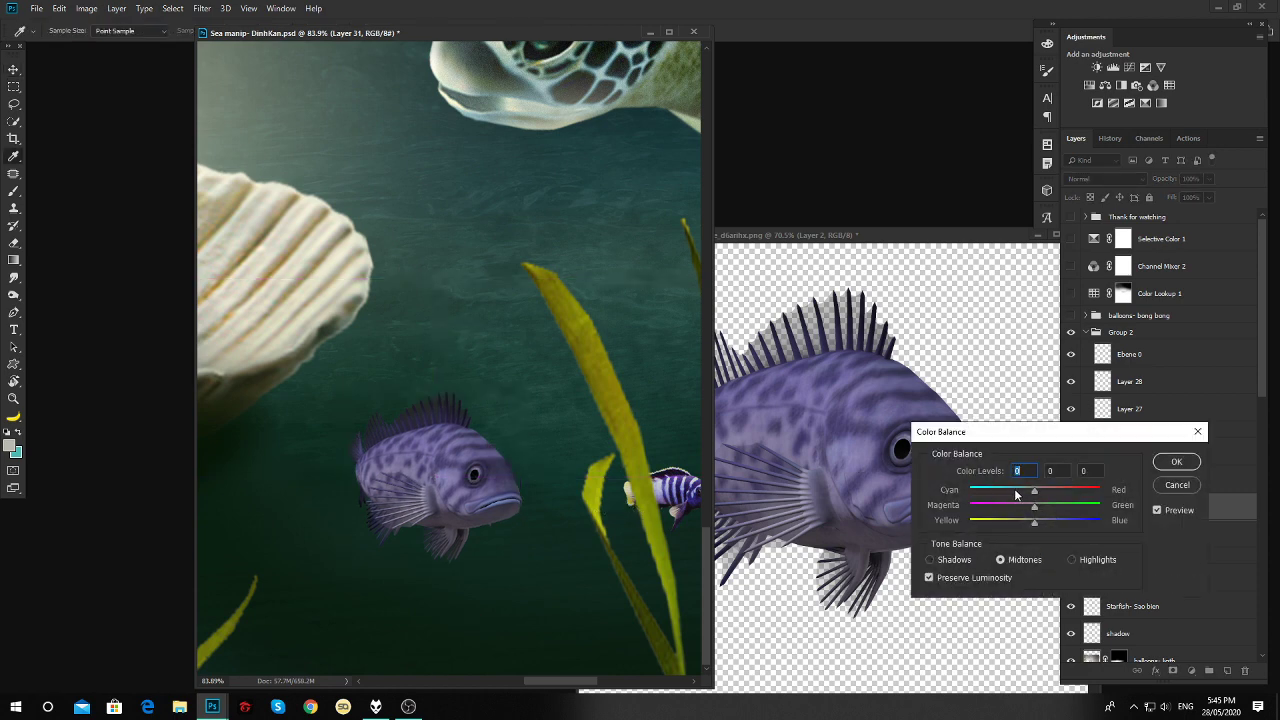
drag(1034, 490, 1045, 510)
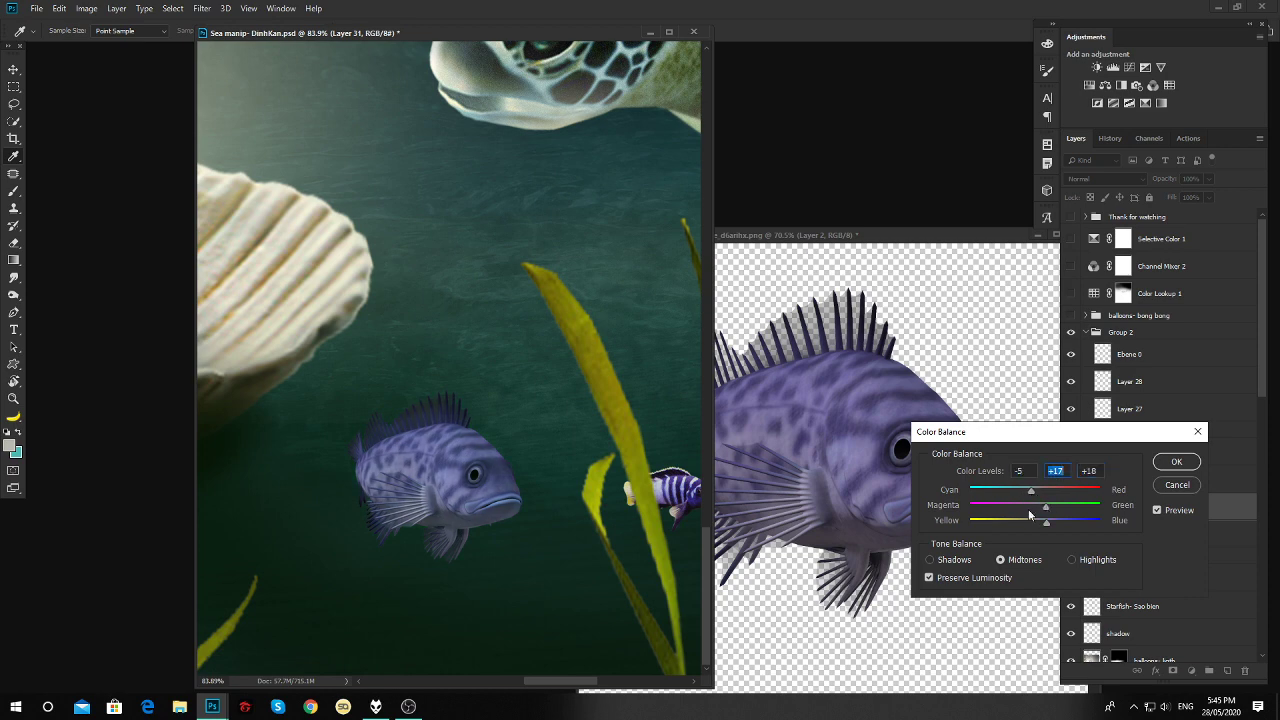
click(1176, 461)
drag(542, 588, 741, 545)
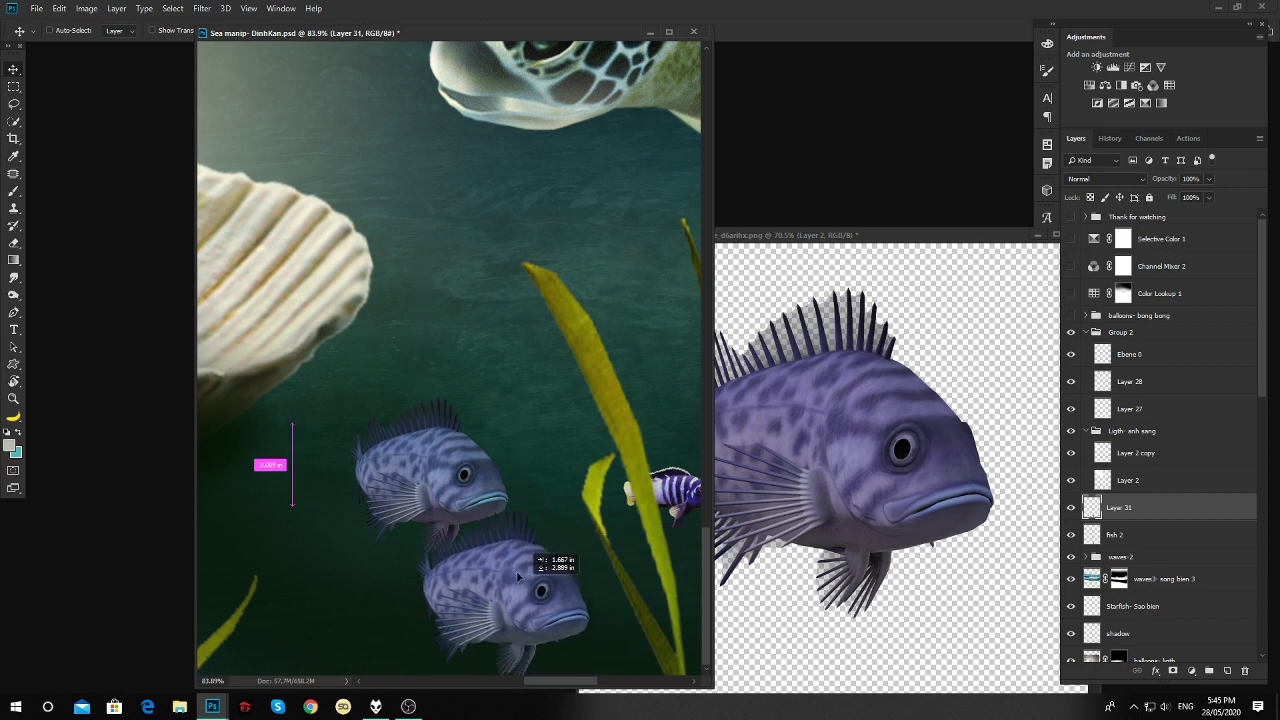
key(ctrl+e)
Close the fish set image without saving.
key(ctrl+0)
click(741, 545)
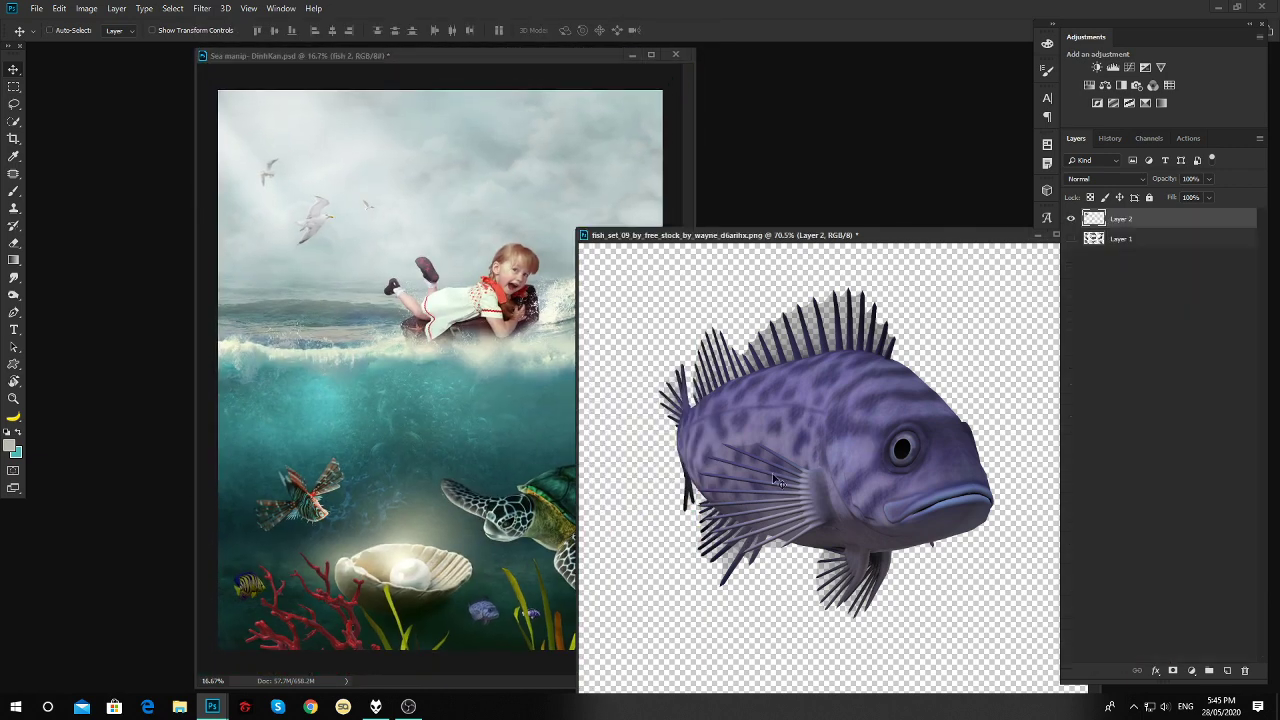
key(ctrl+w)
click(656, 269)
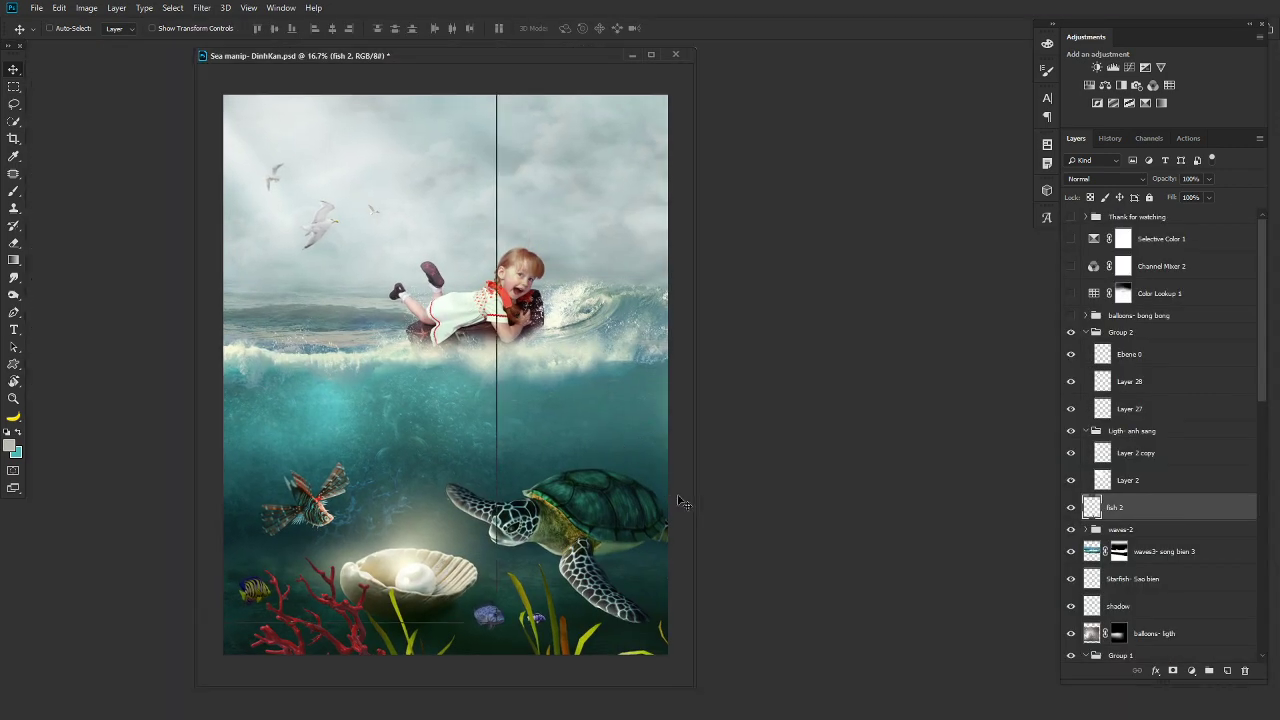
Zoom in on the scene and expand the balloons- bong bong bubbles group.
key(f)
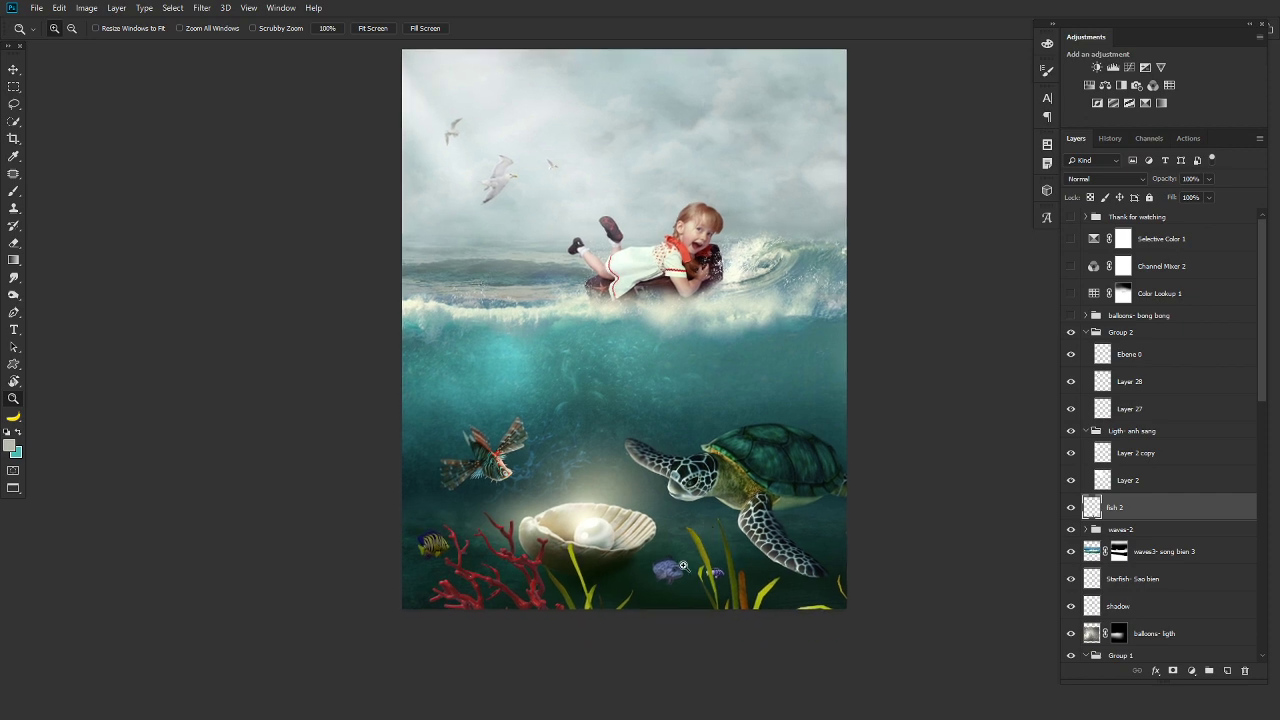
click(733, 588)
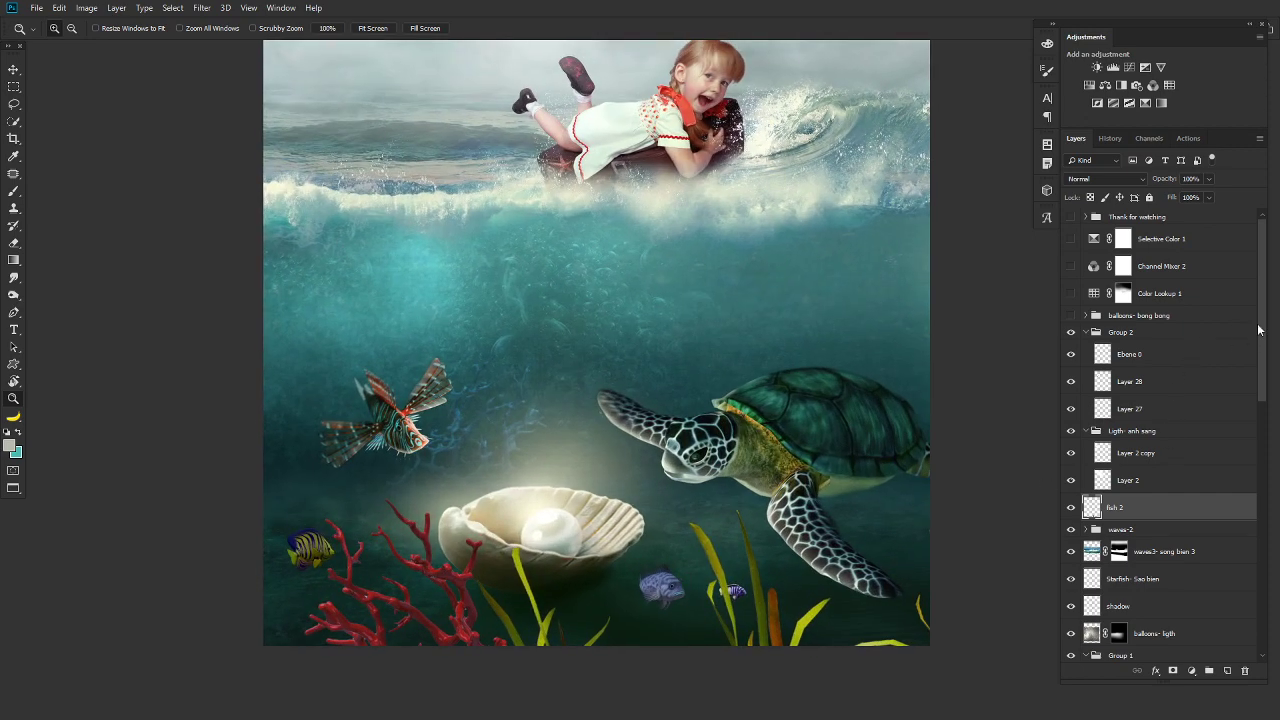
click(1090, 318)
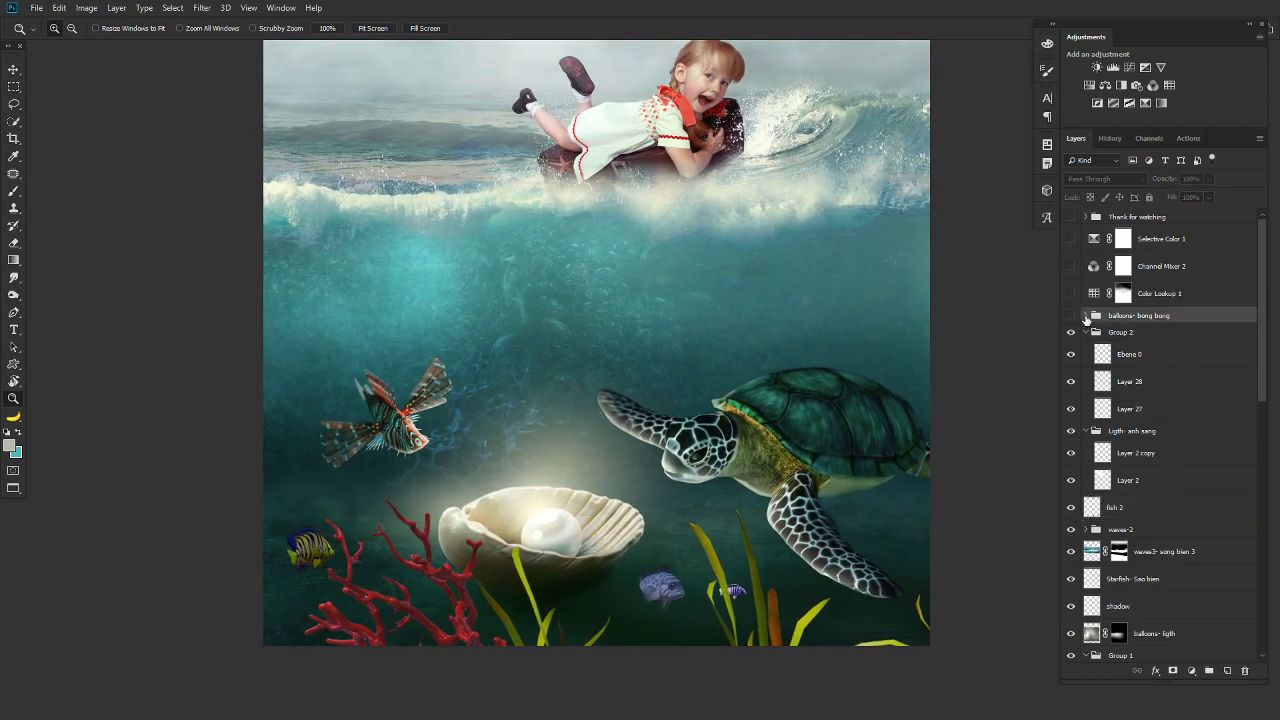
click(1086, 316)
click(1071, 316)
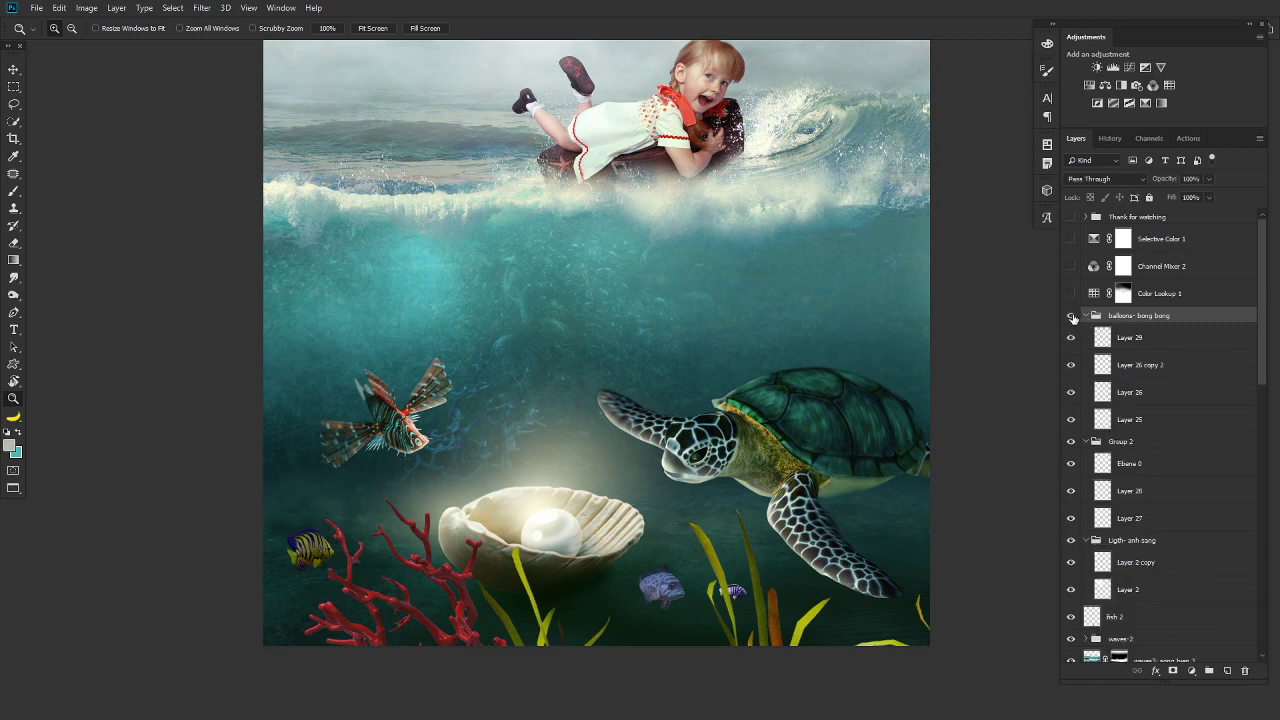
click(1071, 316)
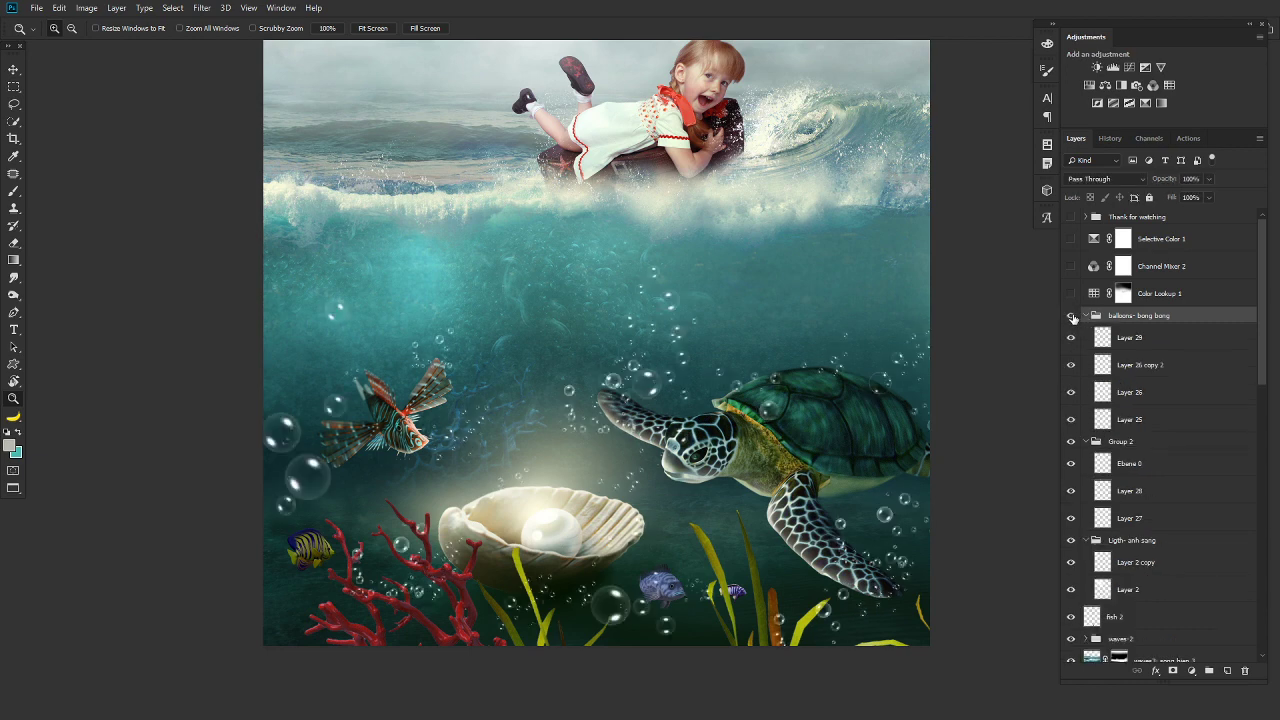
click(1071, 316)
Hide bubble Layers 29, 26 copy 2, 26 and 25, then select Layer 29.
click(1072, 317)
click(1072, 317)
click(1072, 317)
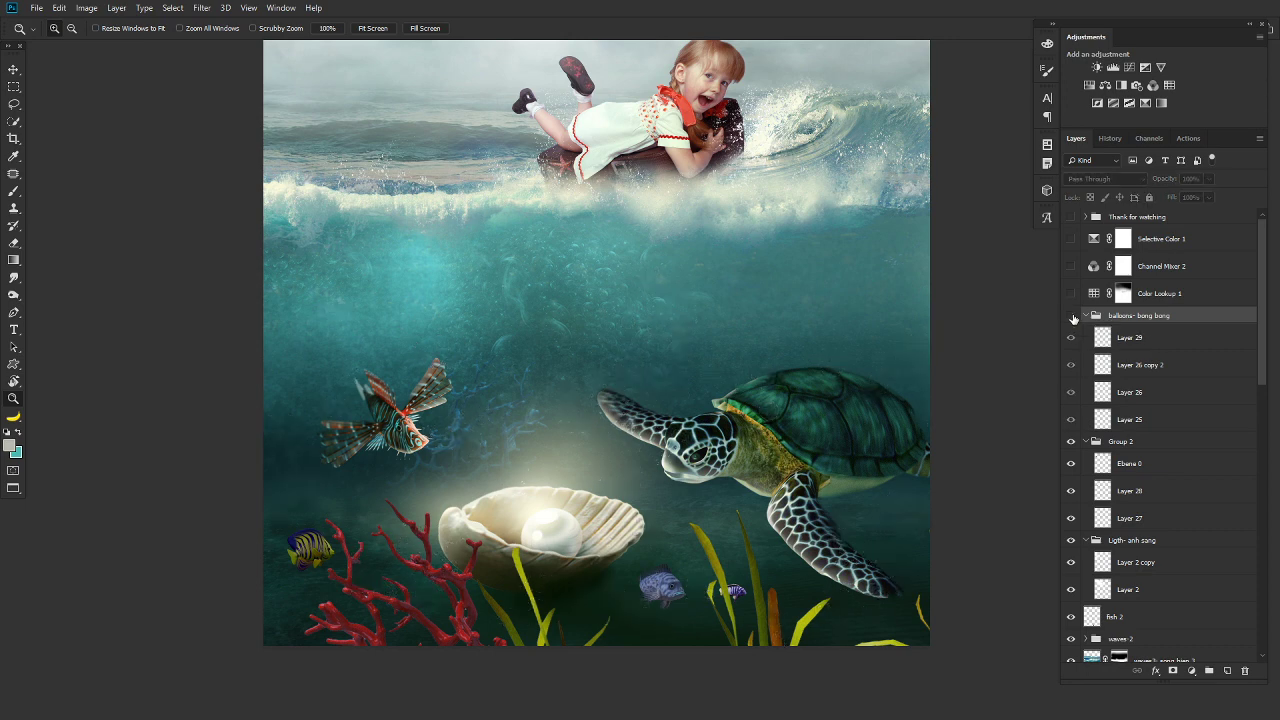
click(1072, 317)
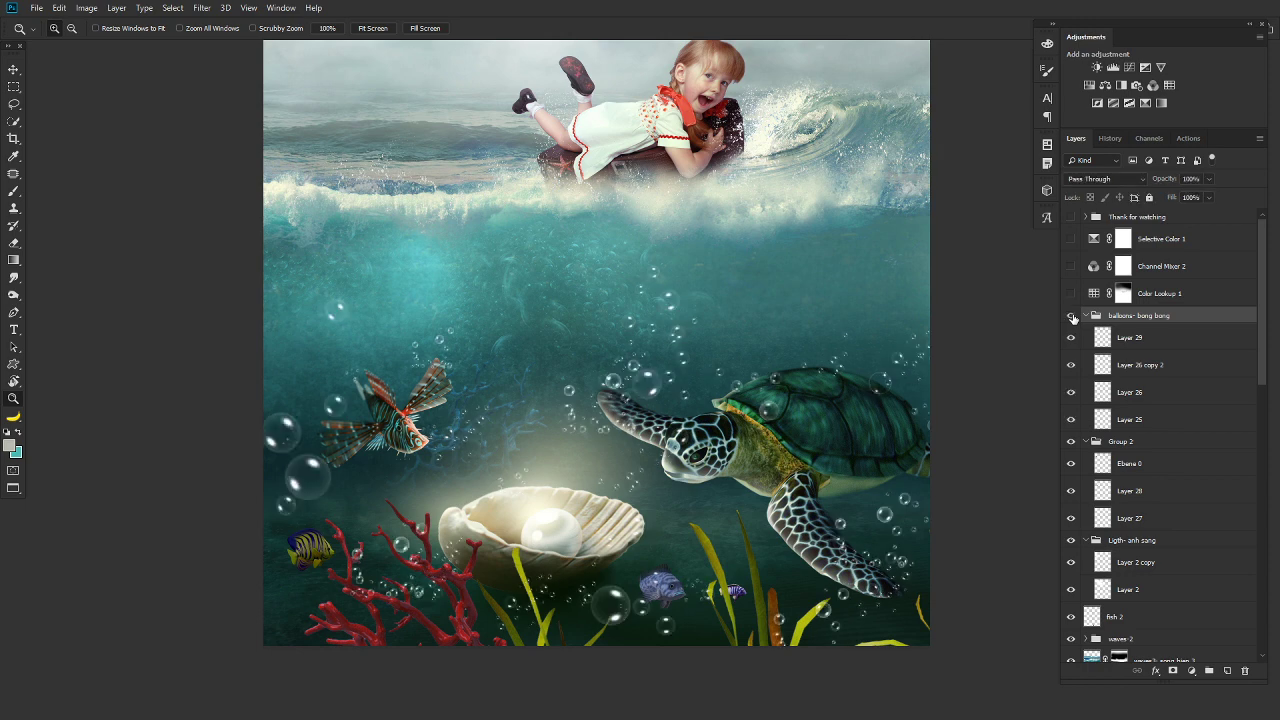
click(1072, 317)
click(1072, 317)
drag(1071, 338, 1071, 420)
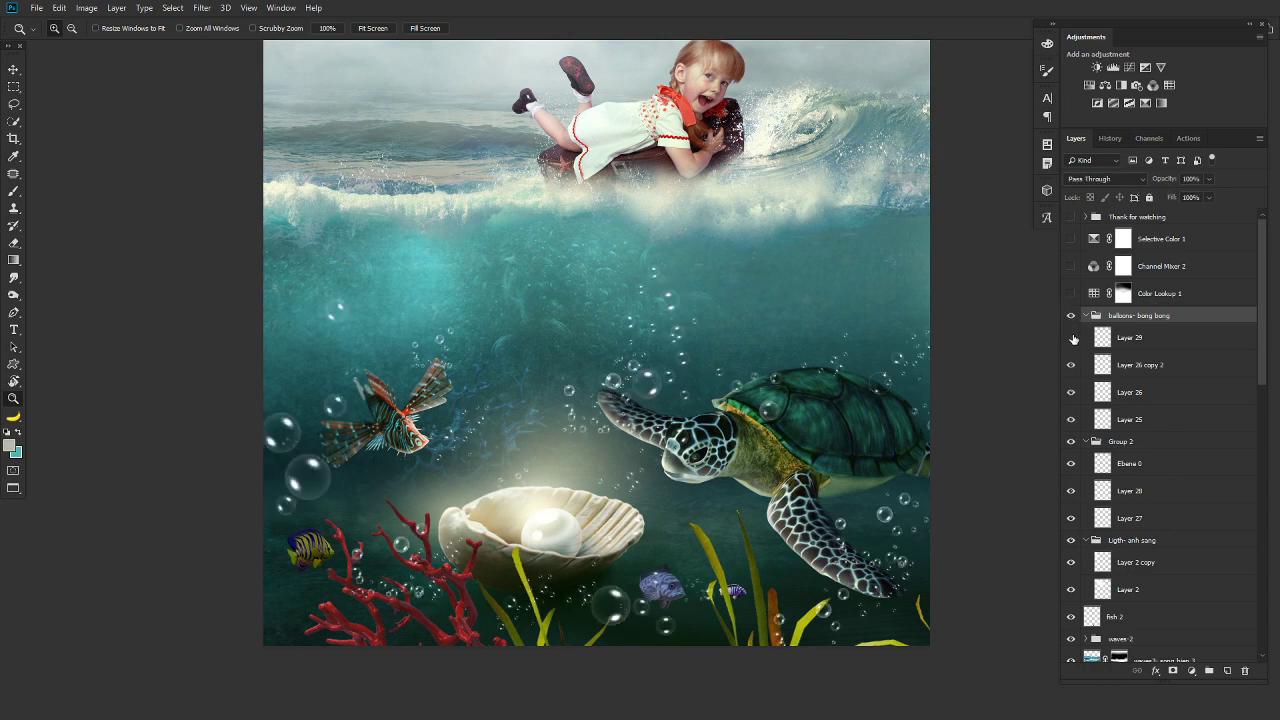
click(1150, 338)
Add a new bubbles layer and set up the bubbles3 brush with white (ffffff) foreground.
click(1227, 671)
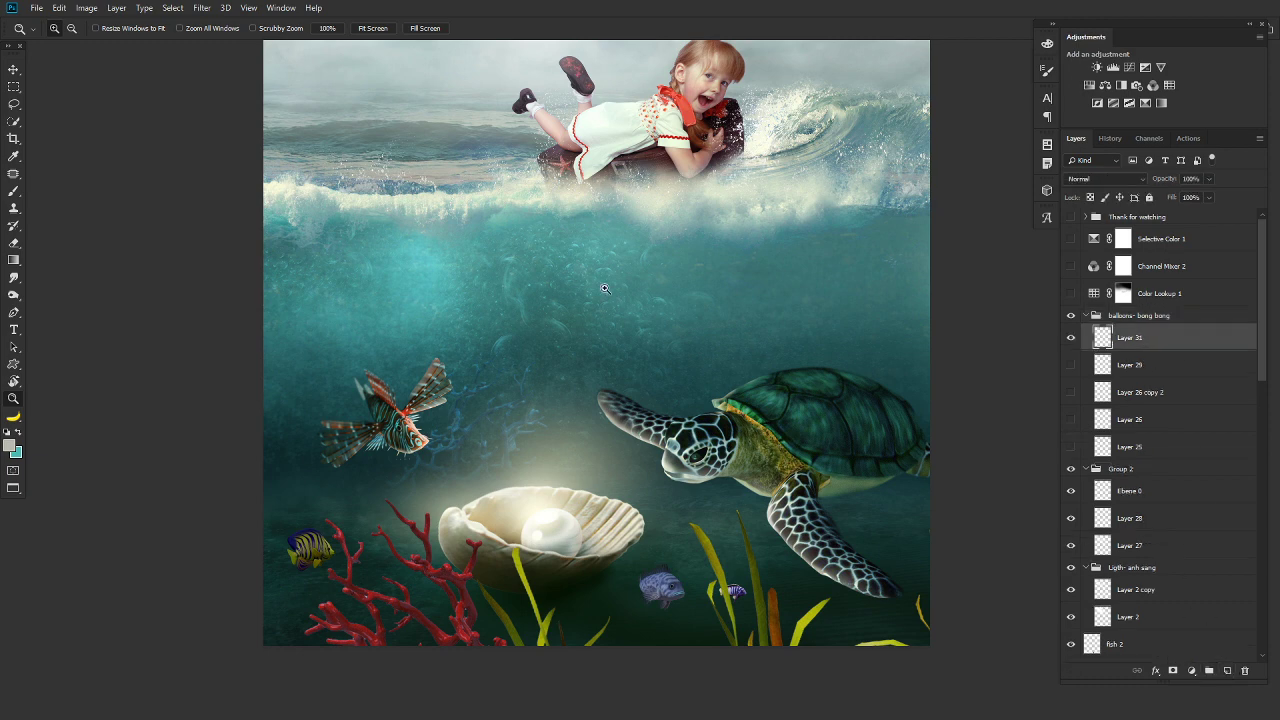
key(b)
right_click(523, 260)
drag(877, 394, 876, 518)
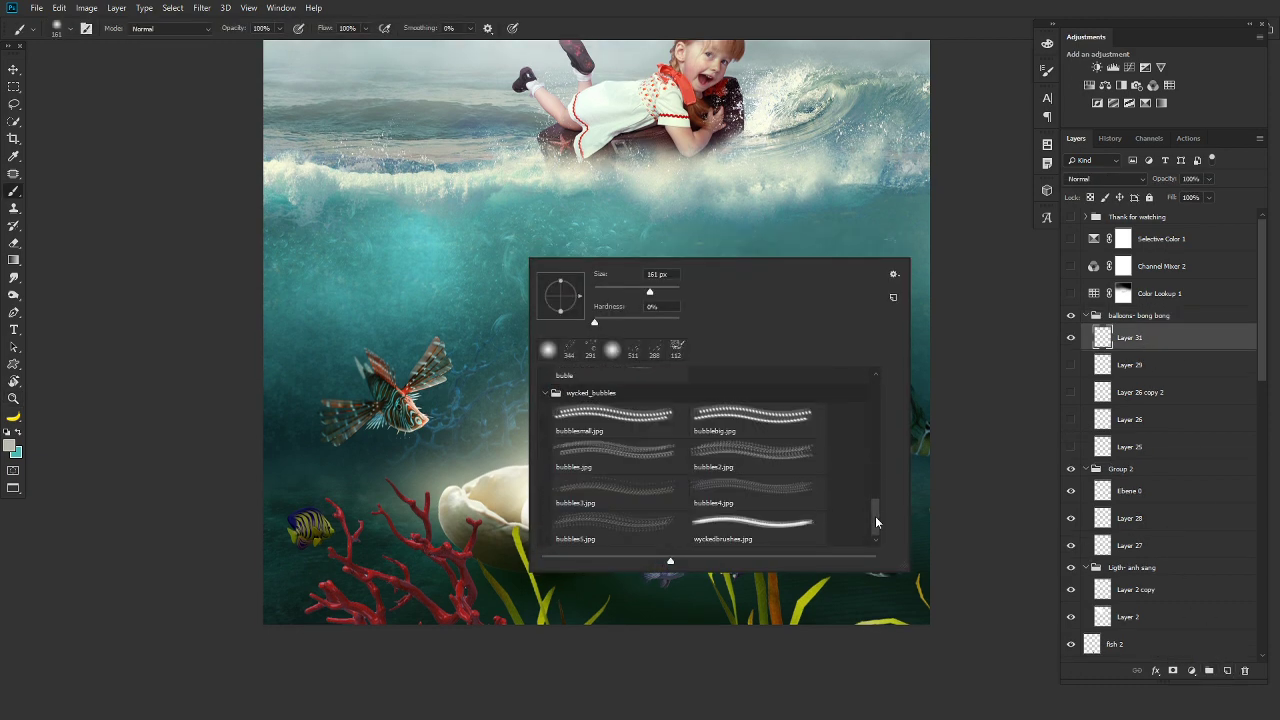
click(621, 484)
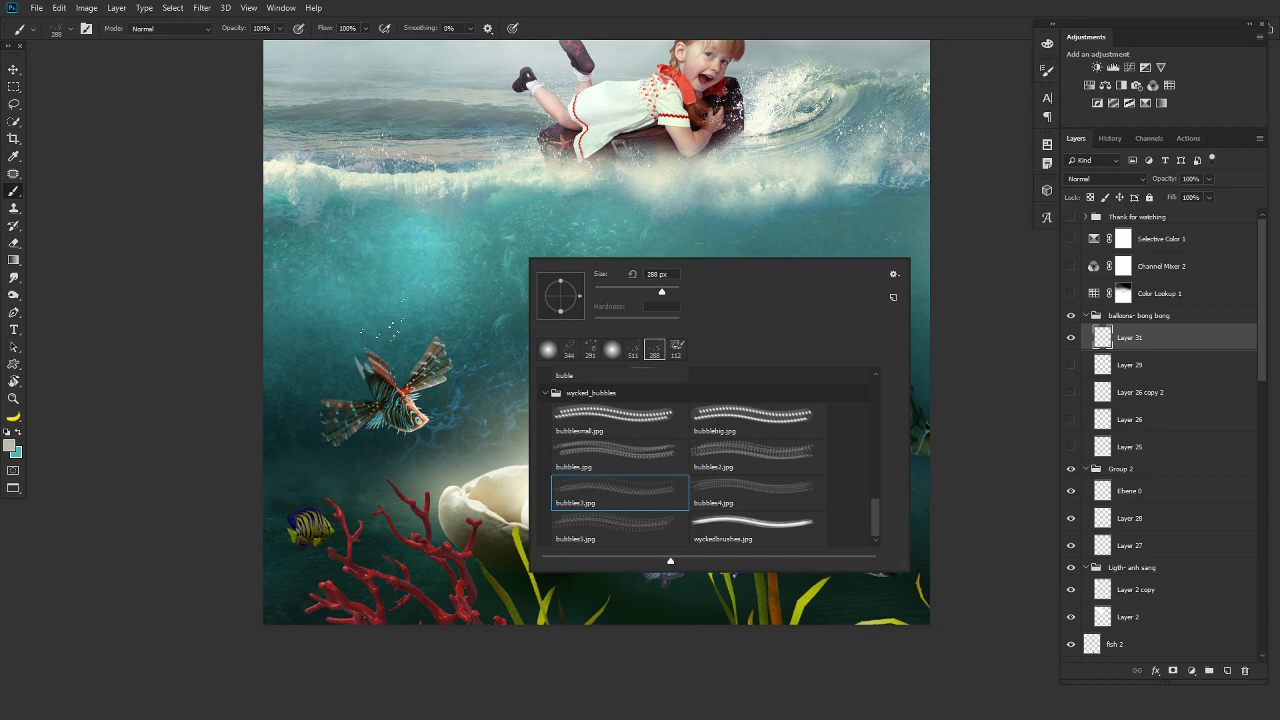
click(383, 320)
click(12, 442)
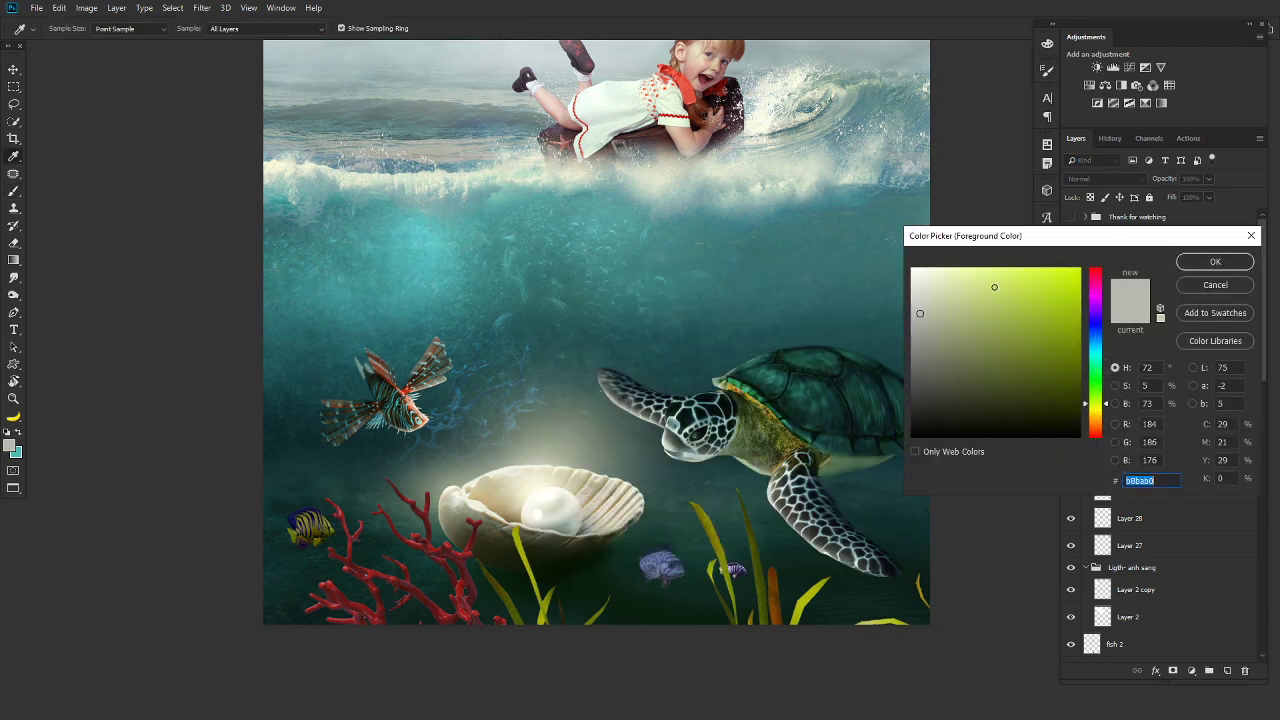
text(ffffff)
key(Return)
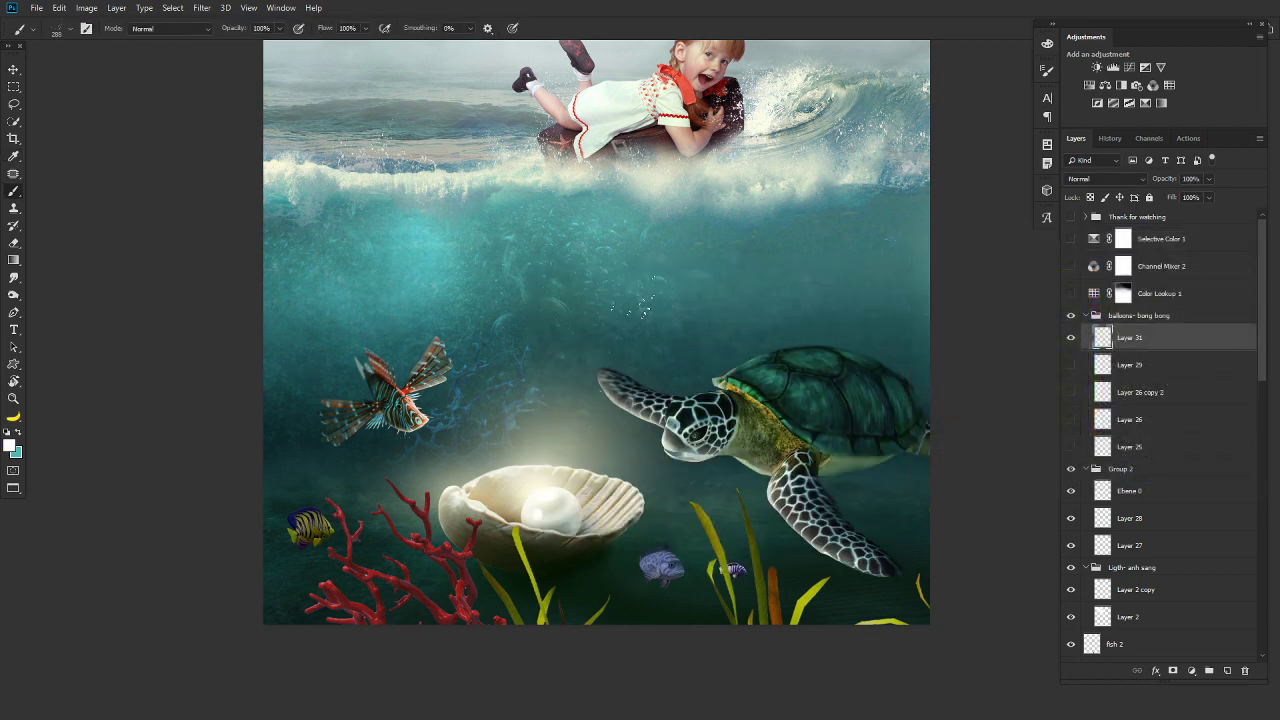
Stamp bubbles beside the lionfish using the 511 px, bubbles5 (344 px) and bubbles4 brushes.
right_click(640, 300)
drag(783, 333, 790, 333)
click(643, 340)
right_click(566, 304)
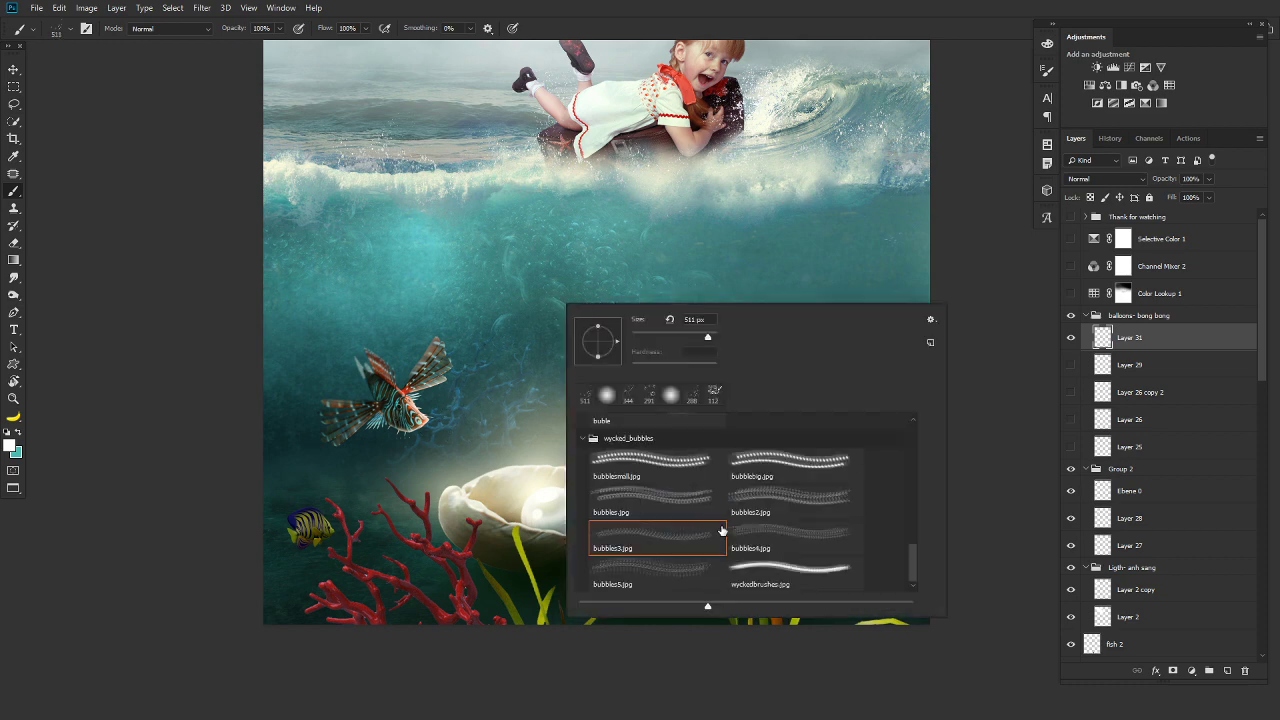
click(676, 572)
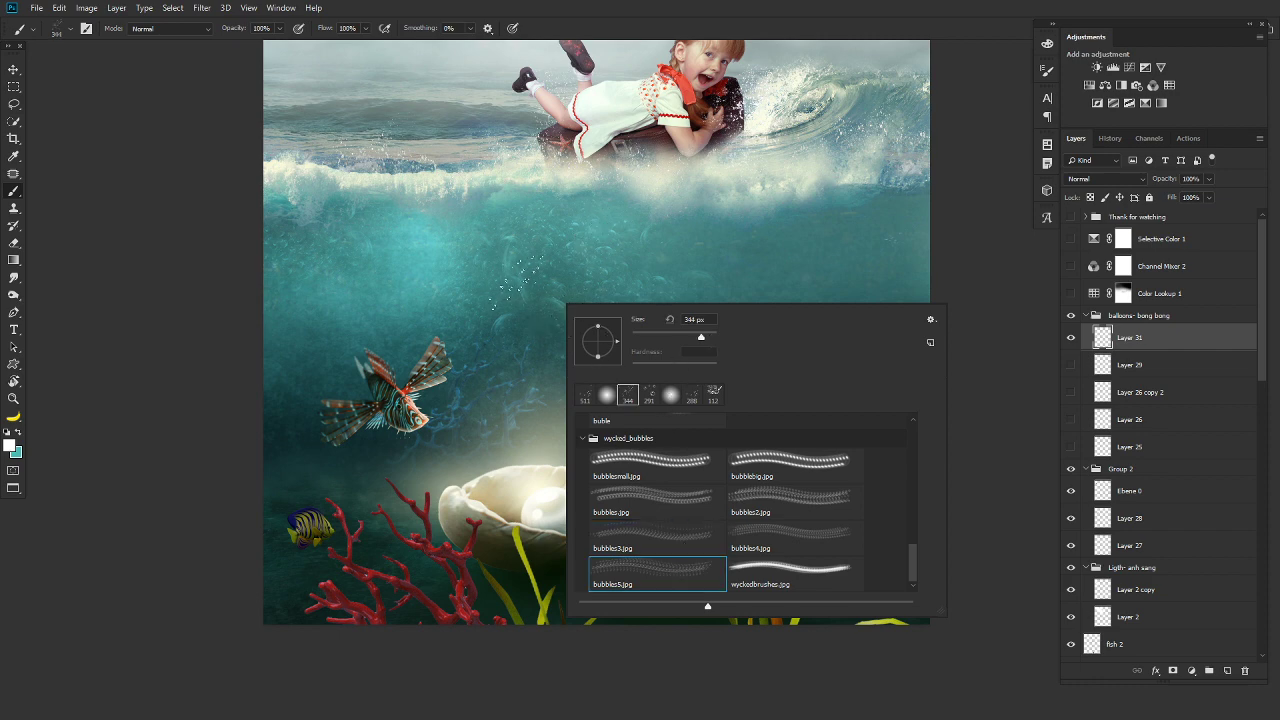
key(Return)
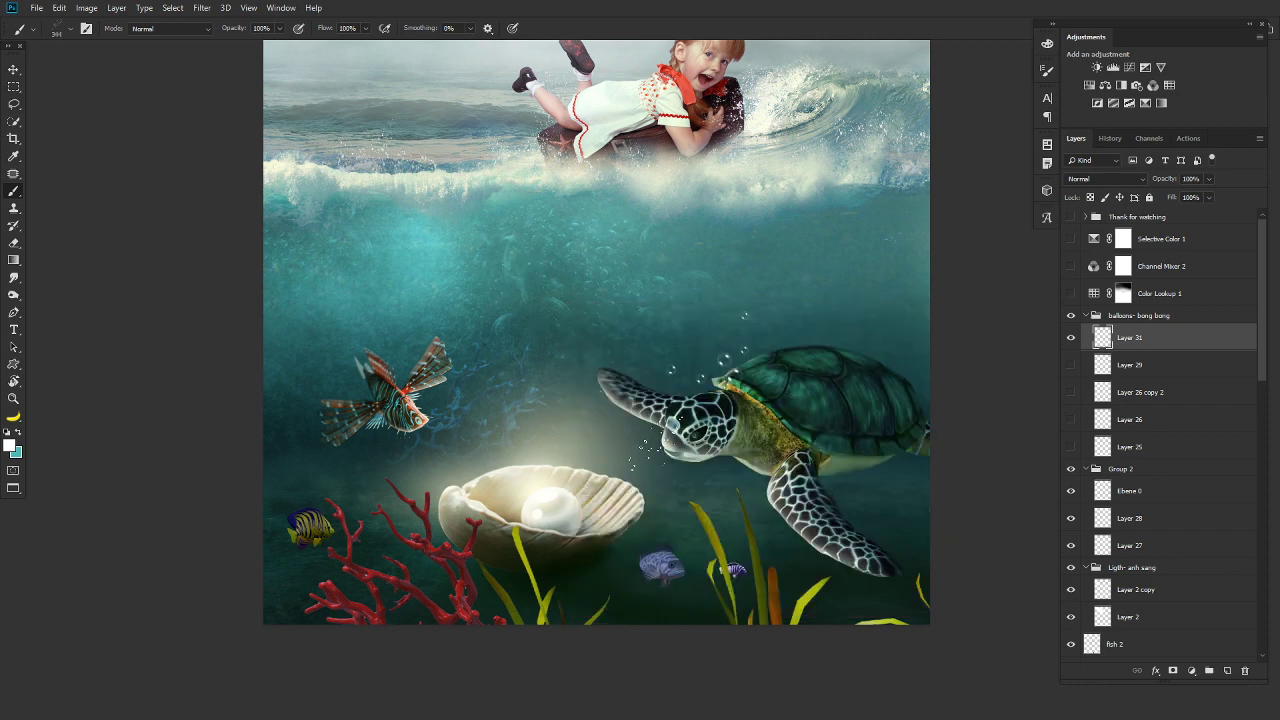
click(458, 410)
right_click(794, 380)
click(1040, 606)
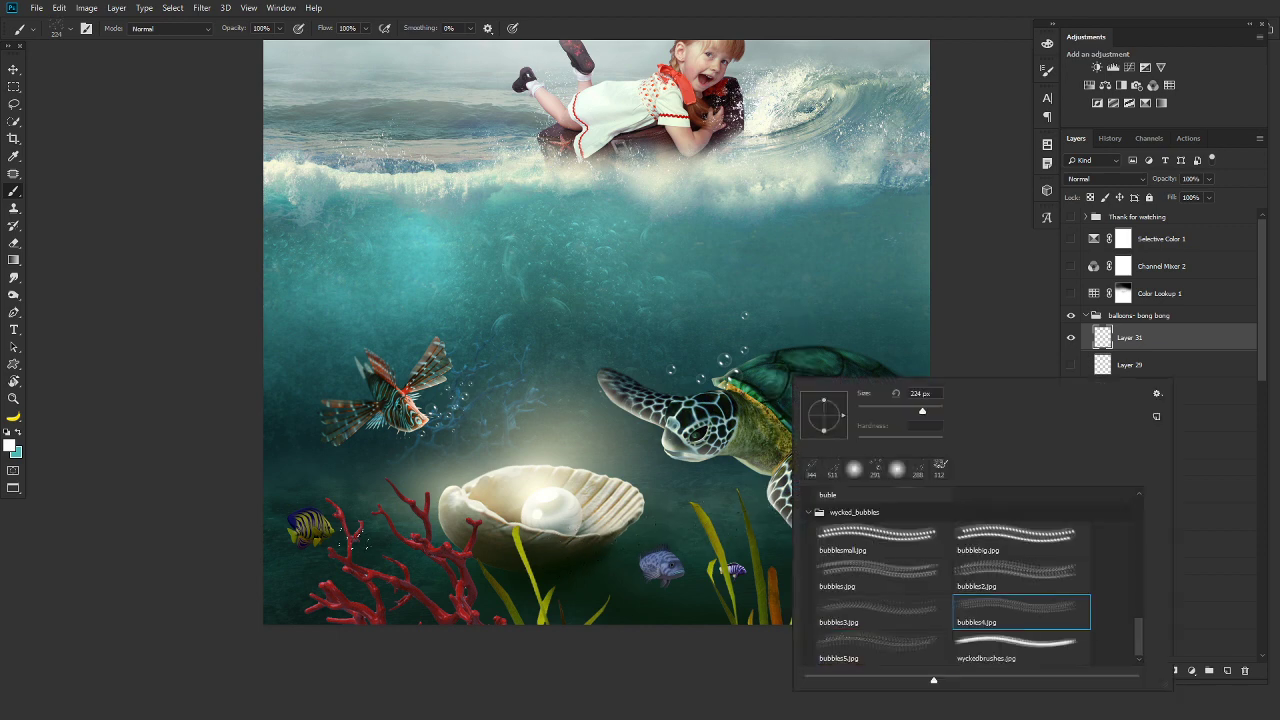
key(Return)
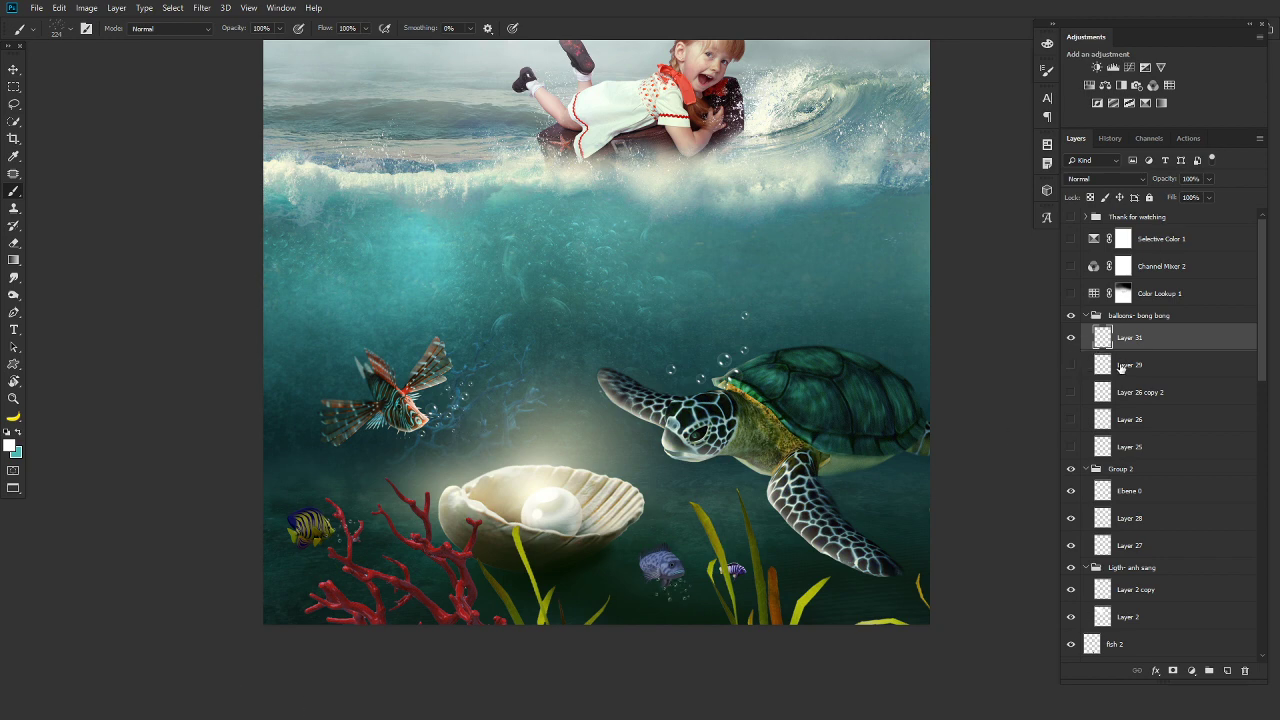
Delete Layer 31 and show the prepared bubble Layers 29 through 25.
key(Delete)
drag(1071, 338, 1072, 417)
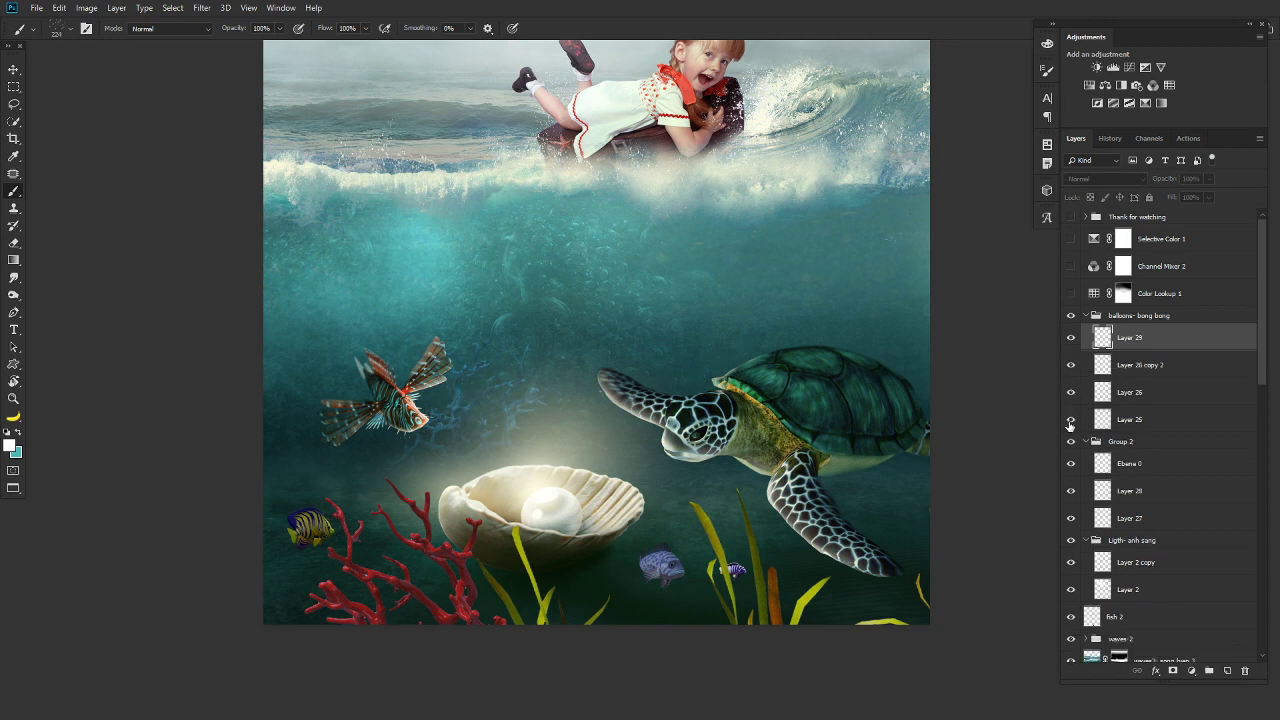
key(v)
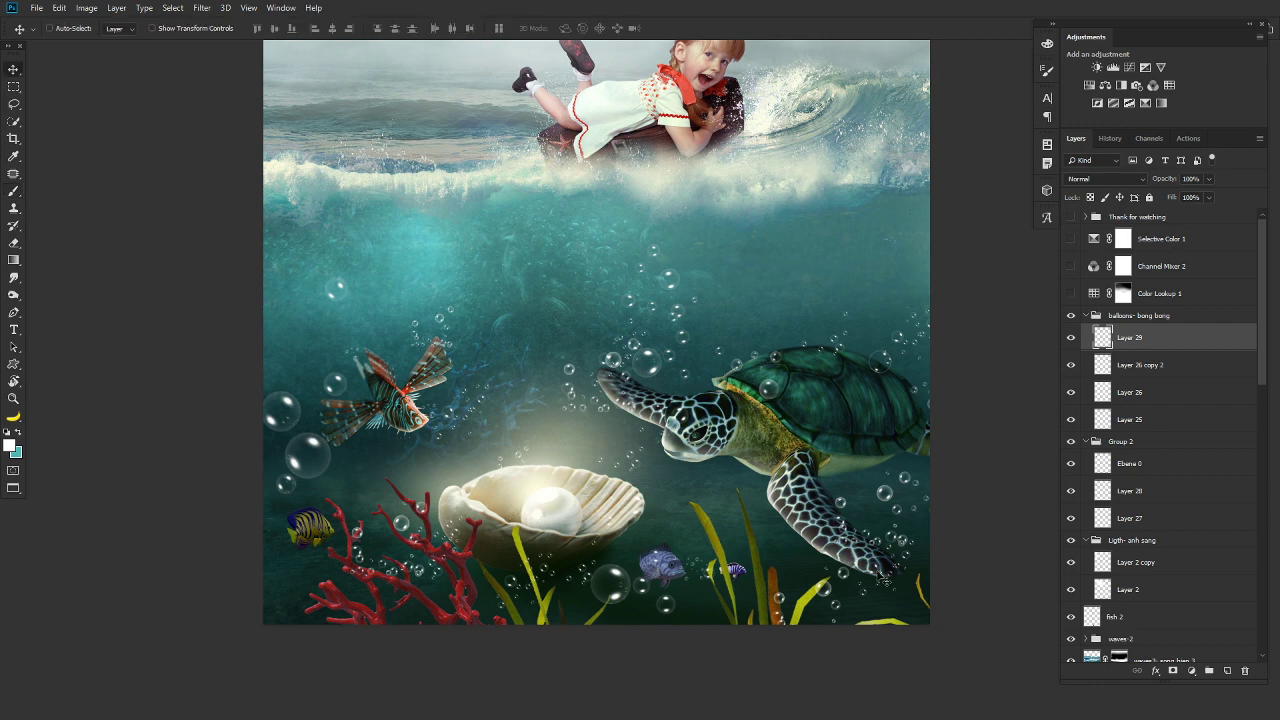
Change the document window display mode and open the bien stock folder via File > Open.
scroll(1264, 380, down, 2)
scroll(1268, 413, down, 2)
scroll(1266, 413, down, 2)
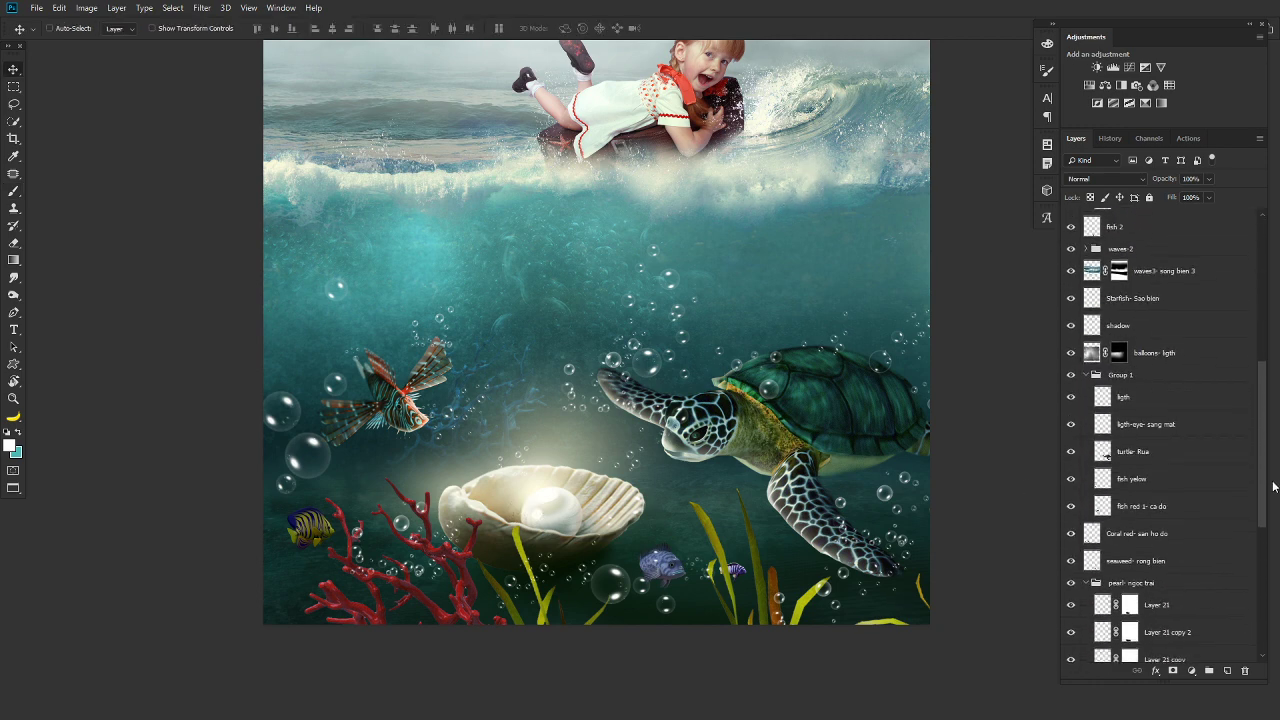
scroll(1266, 450, down, 2)
scroll(1264, 550, down, 1)
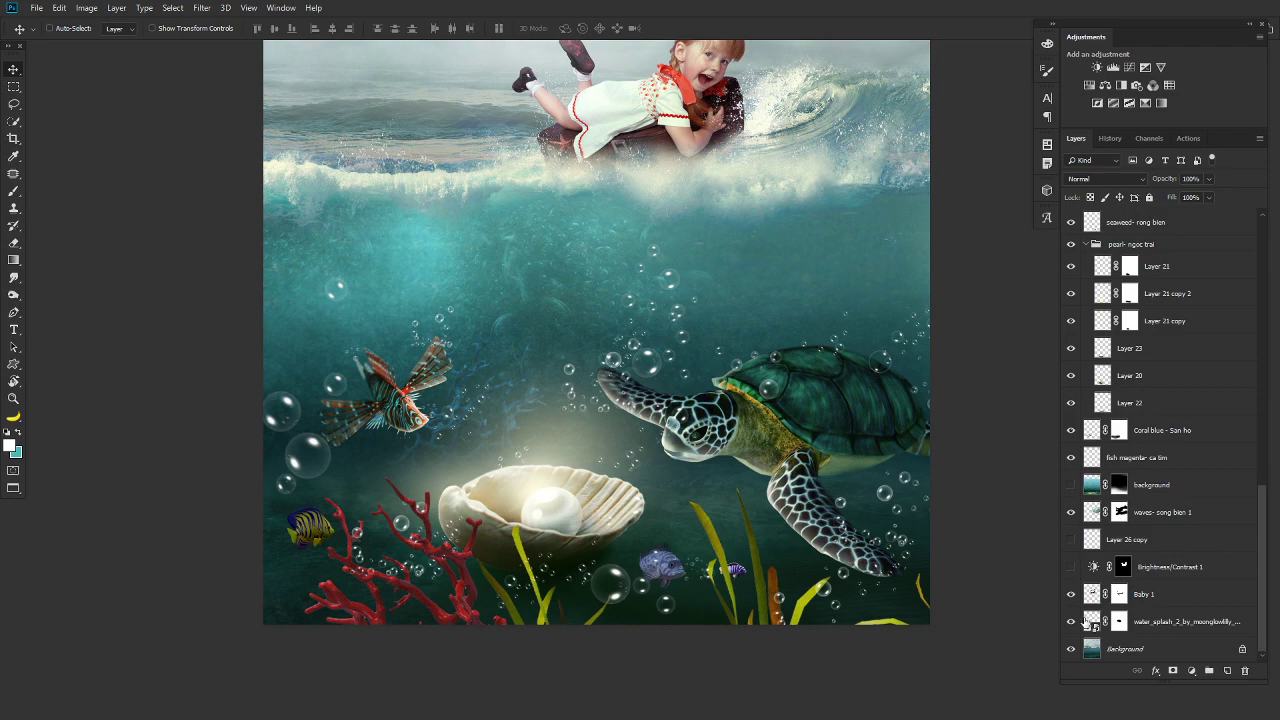
key(f)
key(f)
key(f)
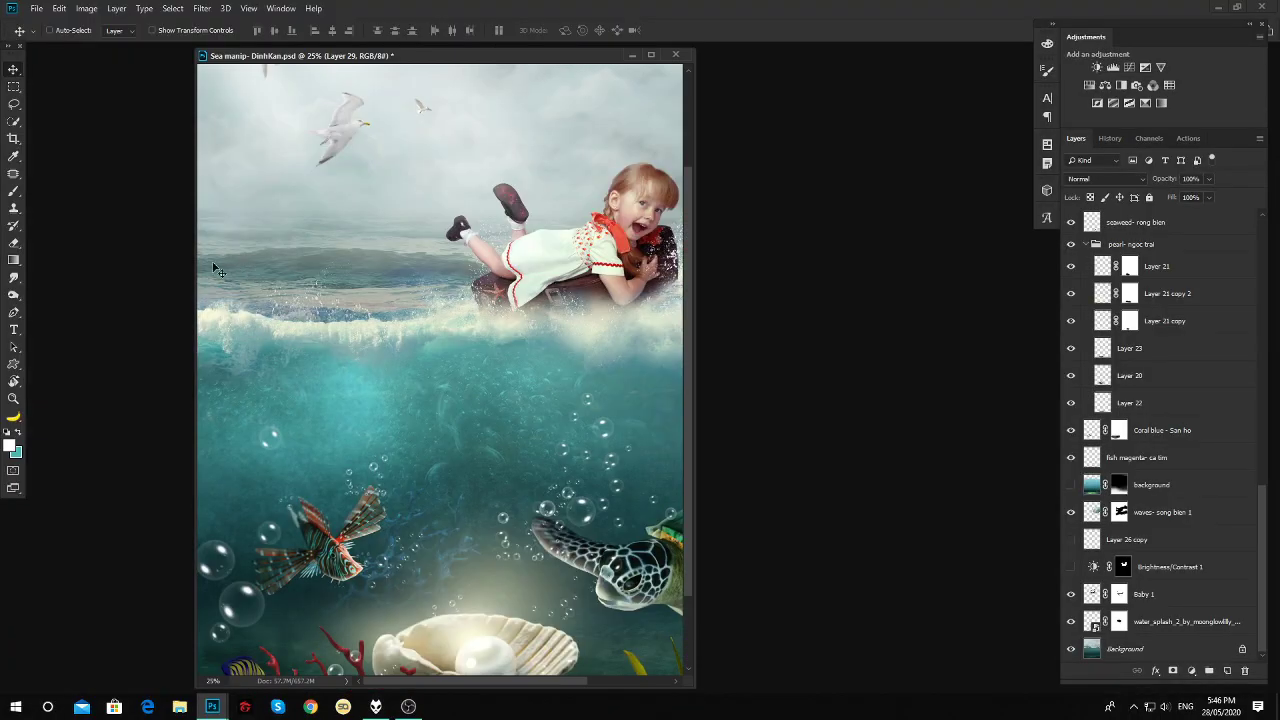
key(ctrl+o)
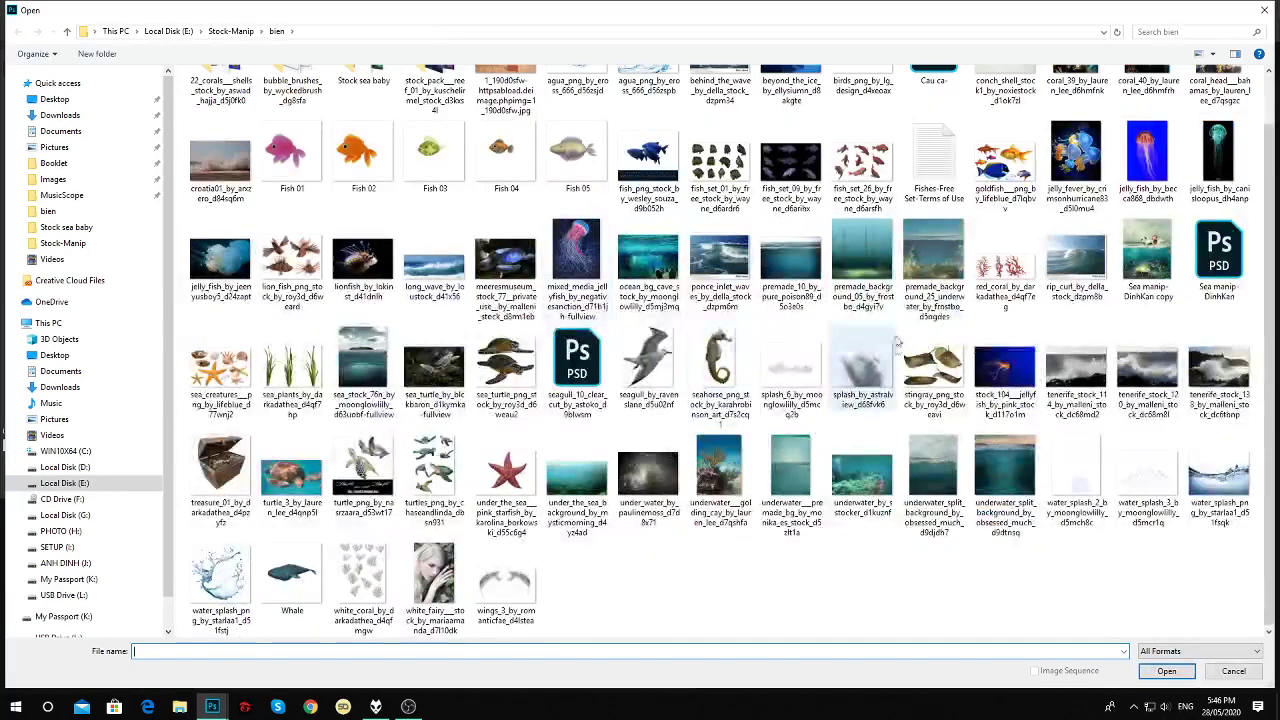
Open premade_background_05 and copy it into Sea manip as Layer 31, below the waterline.
click(862, 262)
double_click(881, 268)
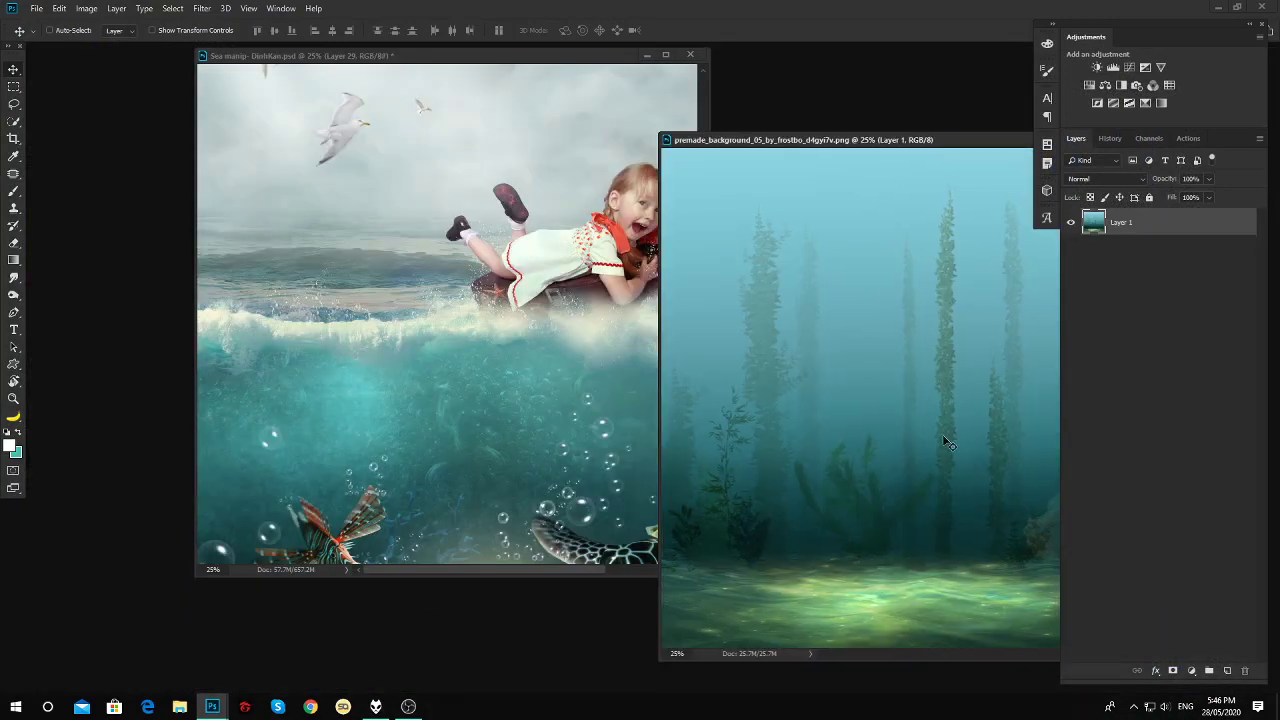
drag(942, 434, 473, 460)
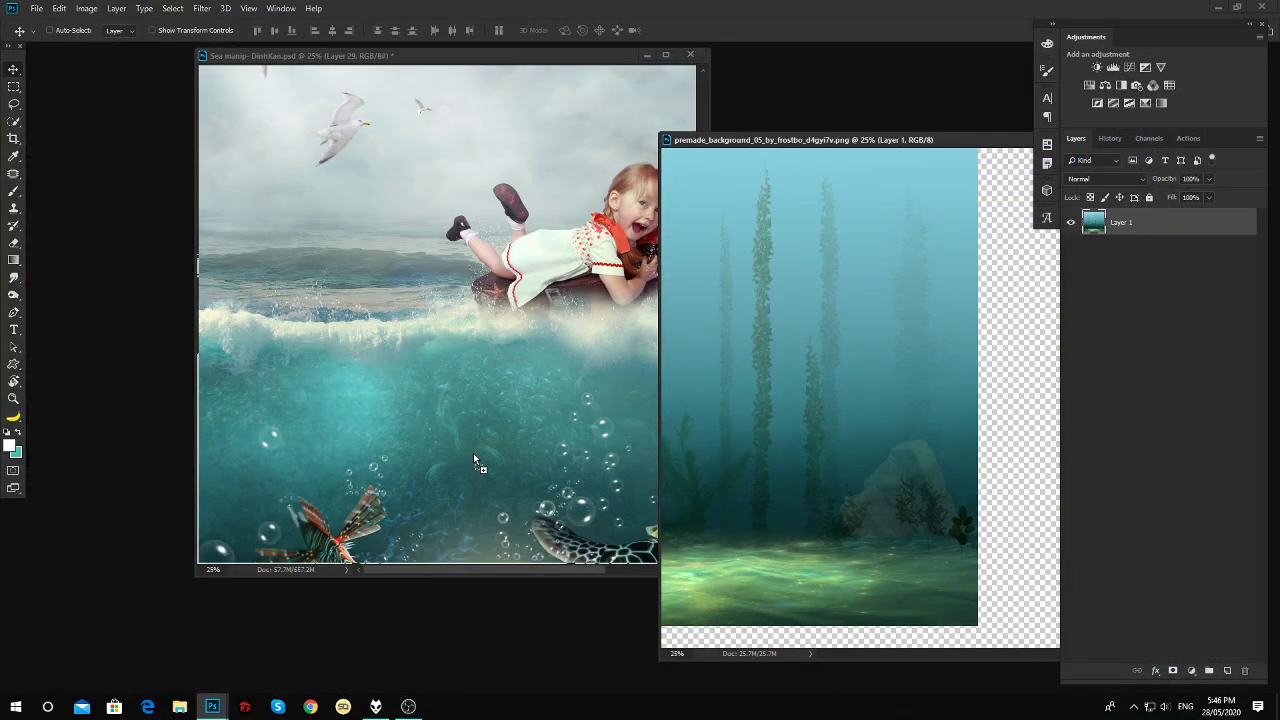
key(f)
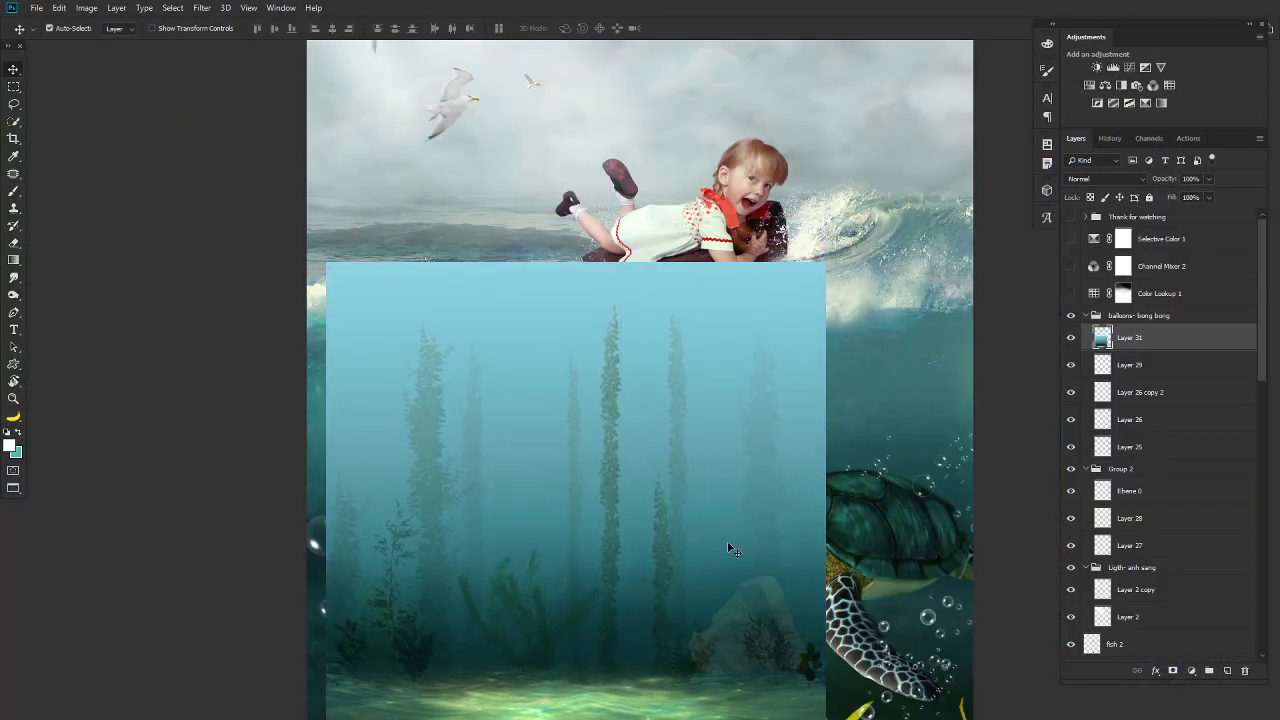
key(ctrl+minus)
mouse_move(629, 439)
mouse_down()
mouse_move(646, 444)
mouse_move(633, 436)
mouse_up()
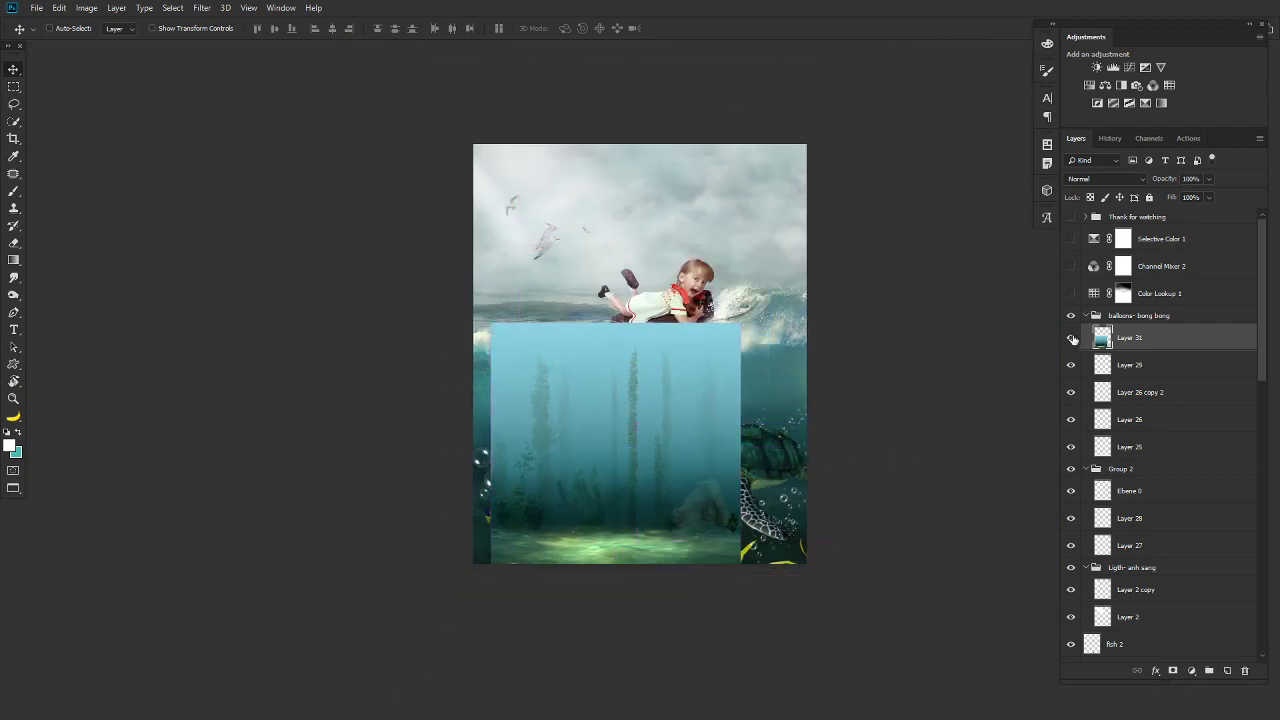
Lower Layer 31 four places with Ctrl+[ to just above the background, then compare it on and off.
drag(1183, 340, 1110, 563)
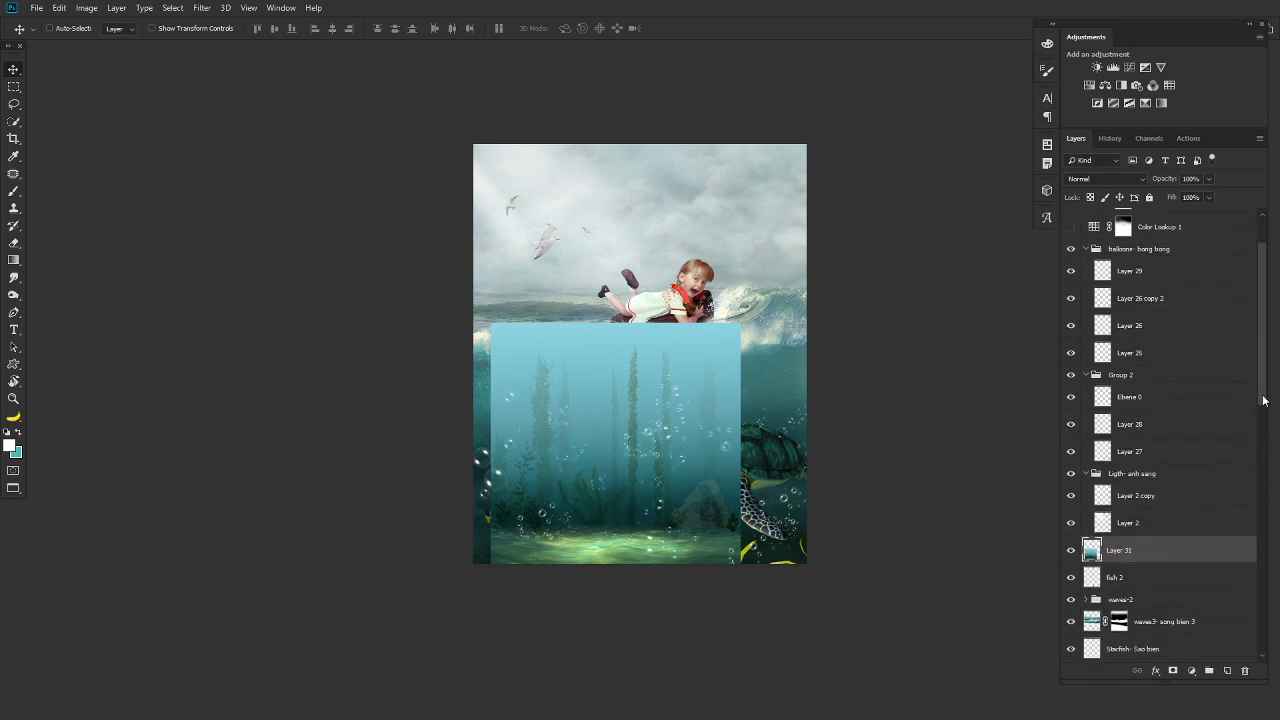
scroll(1249, 559, down, 3)
scroll(1249, 559, down, 2)
scroll(1249, 559, down, 3)
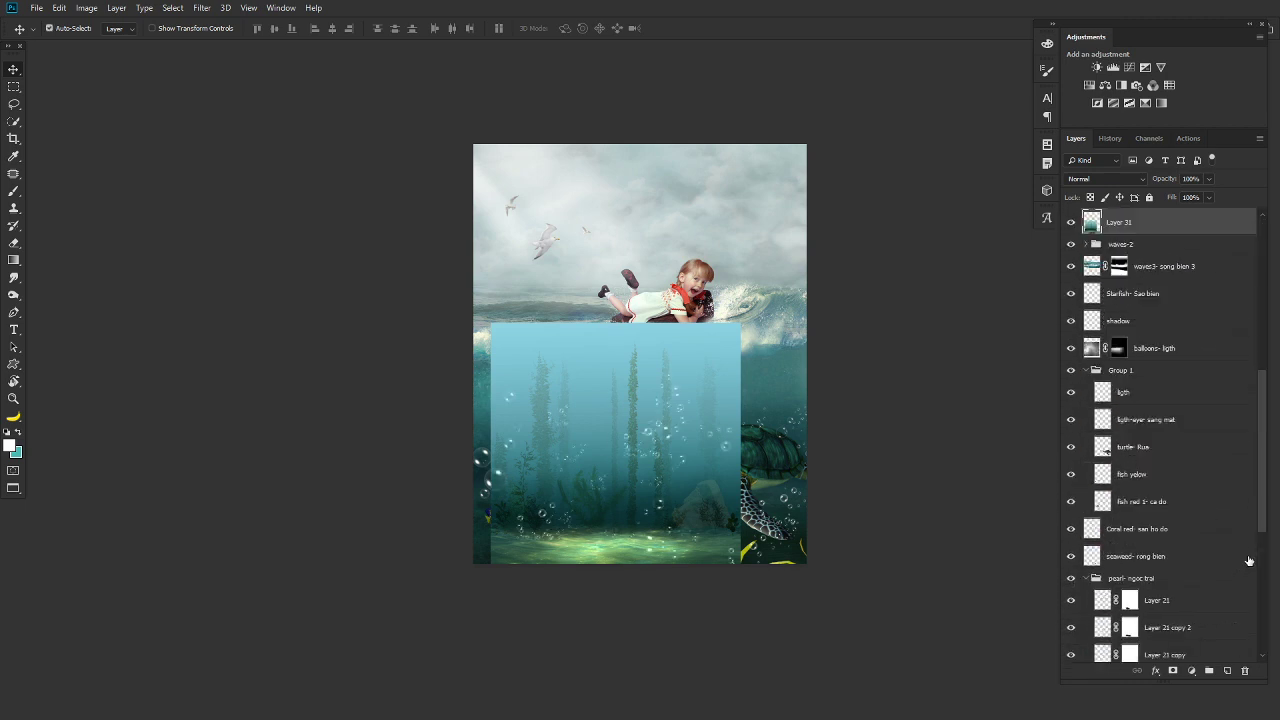
key(ctrl+bracketleft)
key(ctrl+bracketleft)
key(ctrl+bracketleft)
key(ctrl+bracketleft)
key(ctrl+bracketleft)
key(ctrl+bracketleft)
key(ctrl+bracketleft)
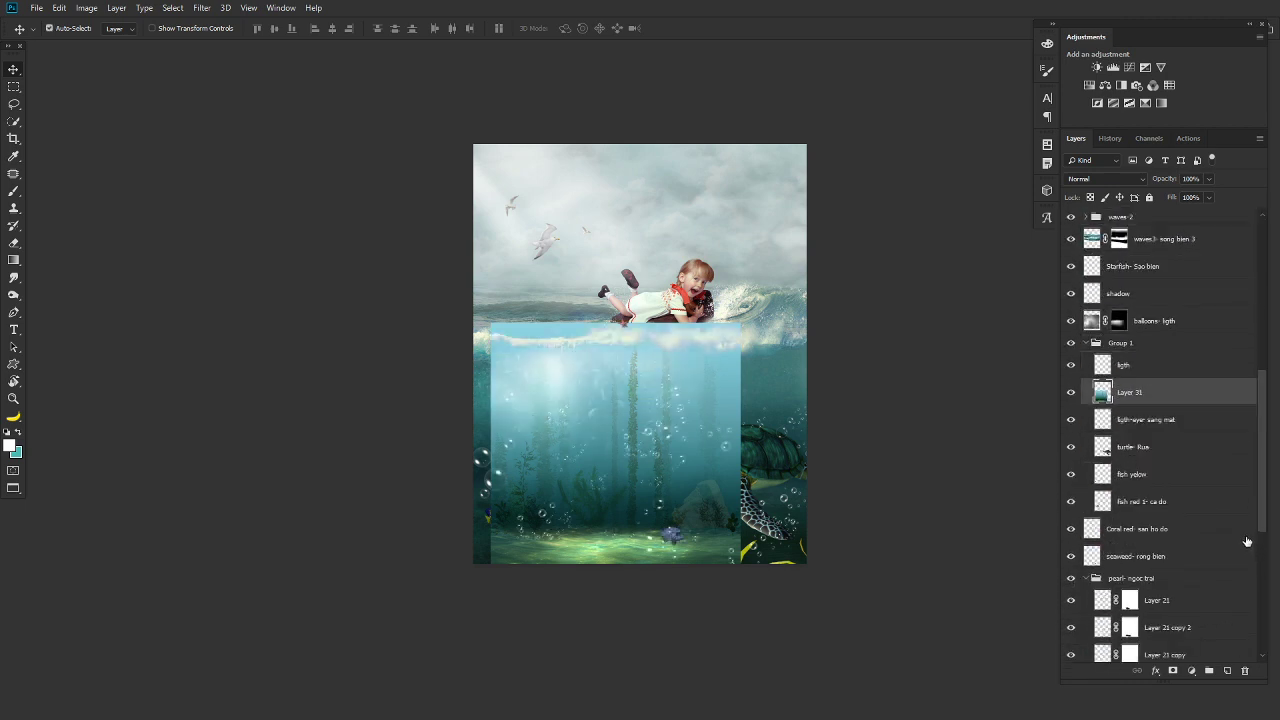
key(ctrl+bracketleft)
key(ctrl+bracketleft)
key(ctrl+bracketleft)
key(ctrl+bracketleft)
key(ctrl+bracketleft)
scroll(1255, 548, down, 2)
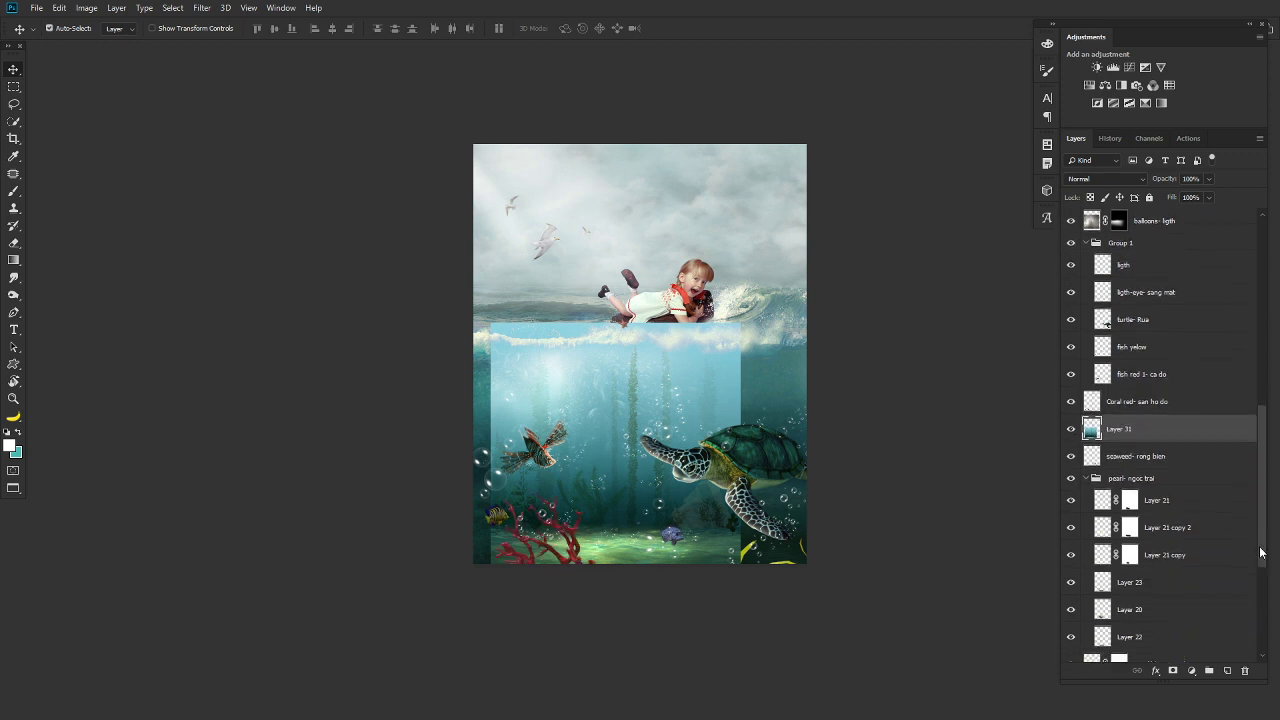
key(ctrl+bracketleft)
key(ctrl+bracketleft)
key(ctrl+bracketleft)
key(ctrl+bracketleft)
key(ctrl+bracketleft)
key(ctrl+bracketleft)
key(ctrl+bracketleft)
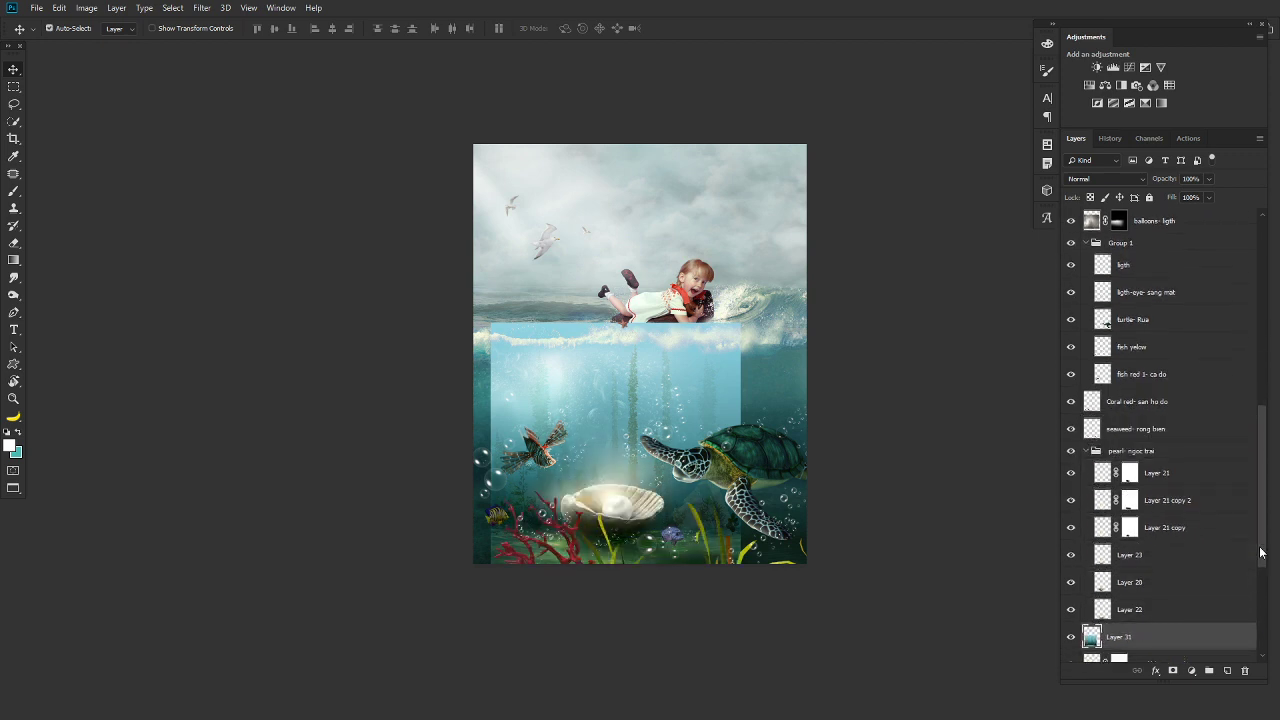
key(ctrl+bracketleft)
key(ctrl+bracketleft)
scroll(1250, 540, down, 3)
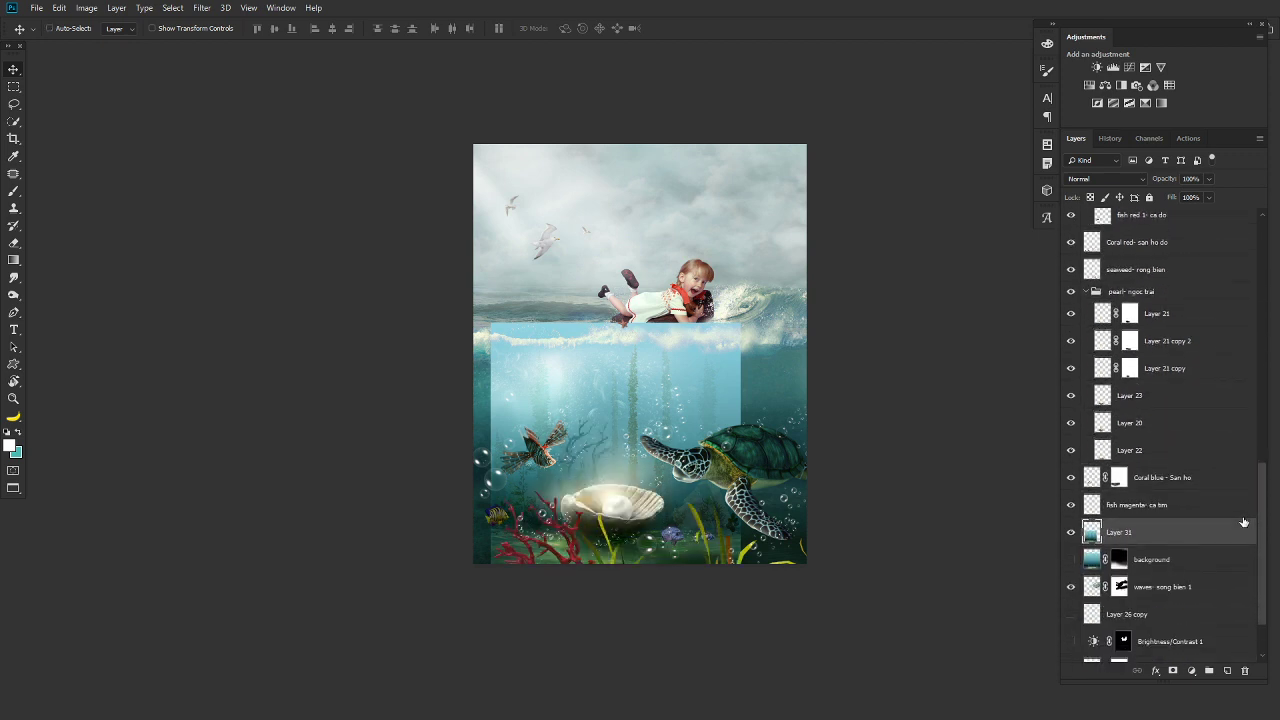
click(1071, 533)
click(1071, 533)
scroll(540, 458, down, 1)
Swap Layer 31 for the existing background layer and delete Layer 31.
drag(700, 398, 703, 375)
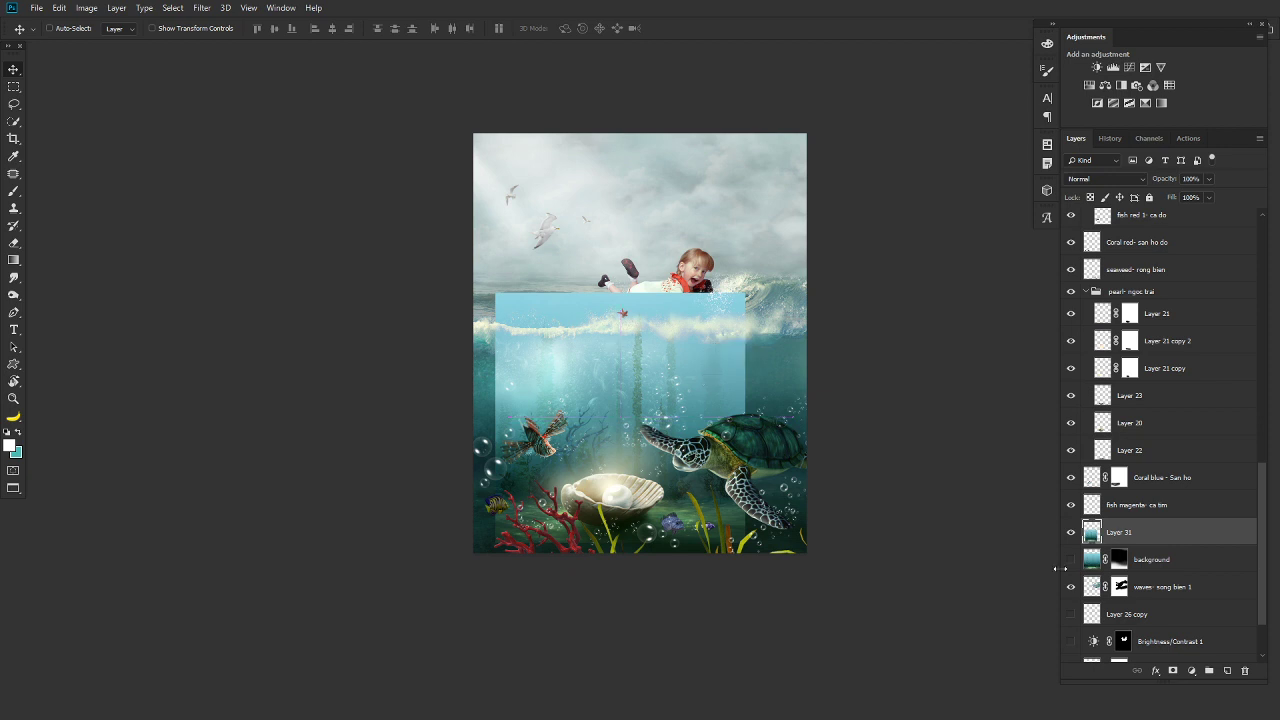
click(1071, 532)
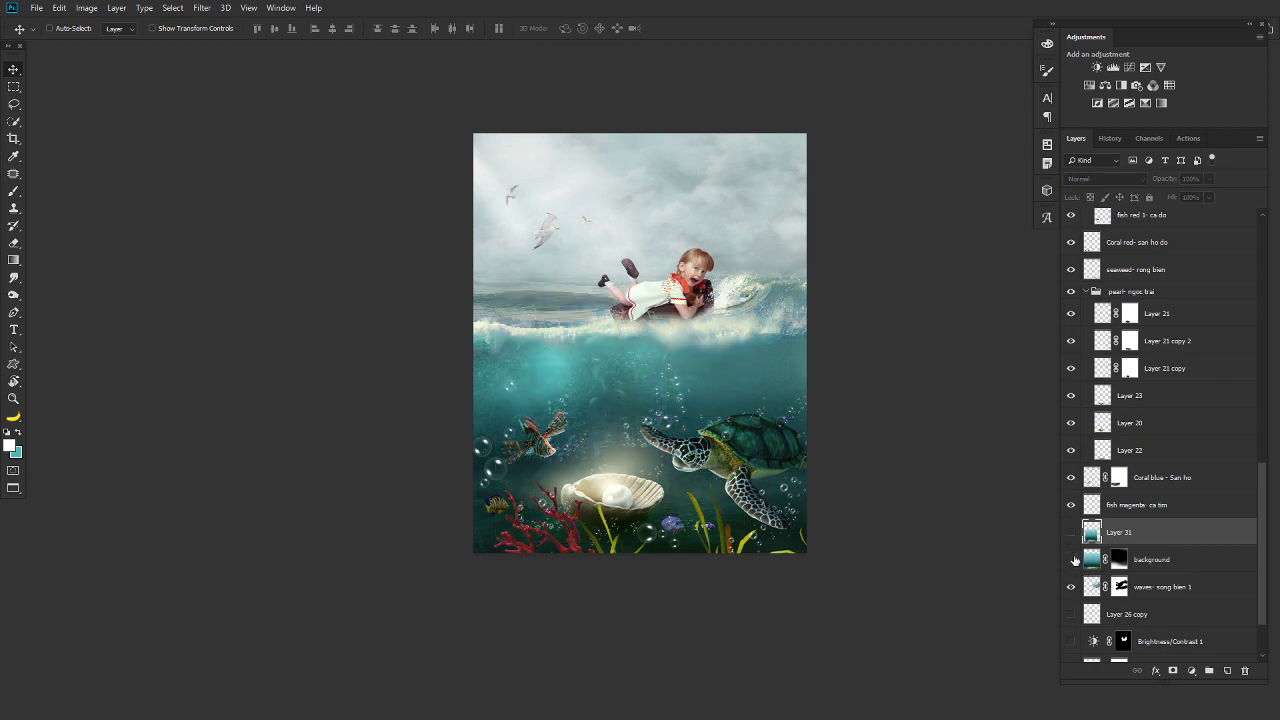
click(1071, 559)
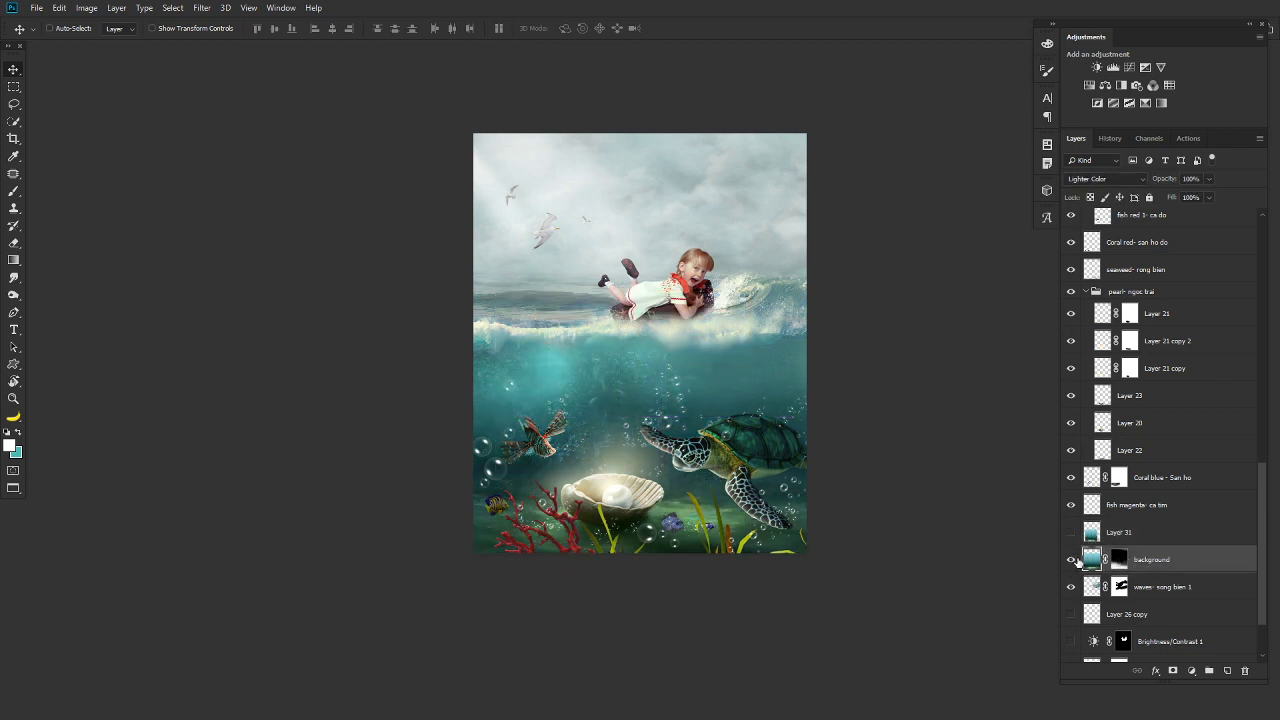
click(1070, 559)
key(Delete)
Zoom in on the seabed, zoom back out, and select Layer 26 copy.
key(z)
click(700, 480)
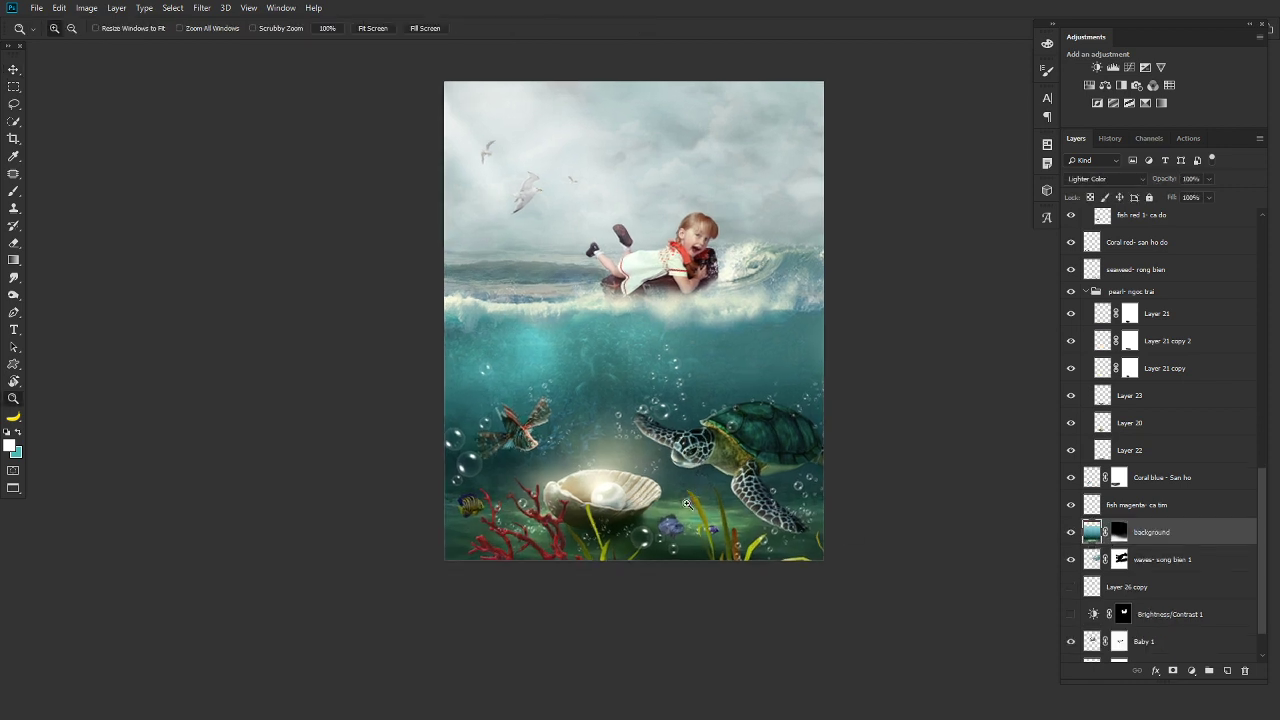
scroll(719, 484, up, 2)
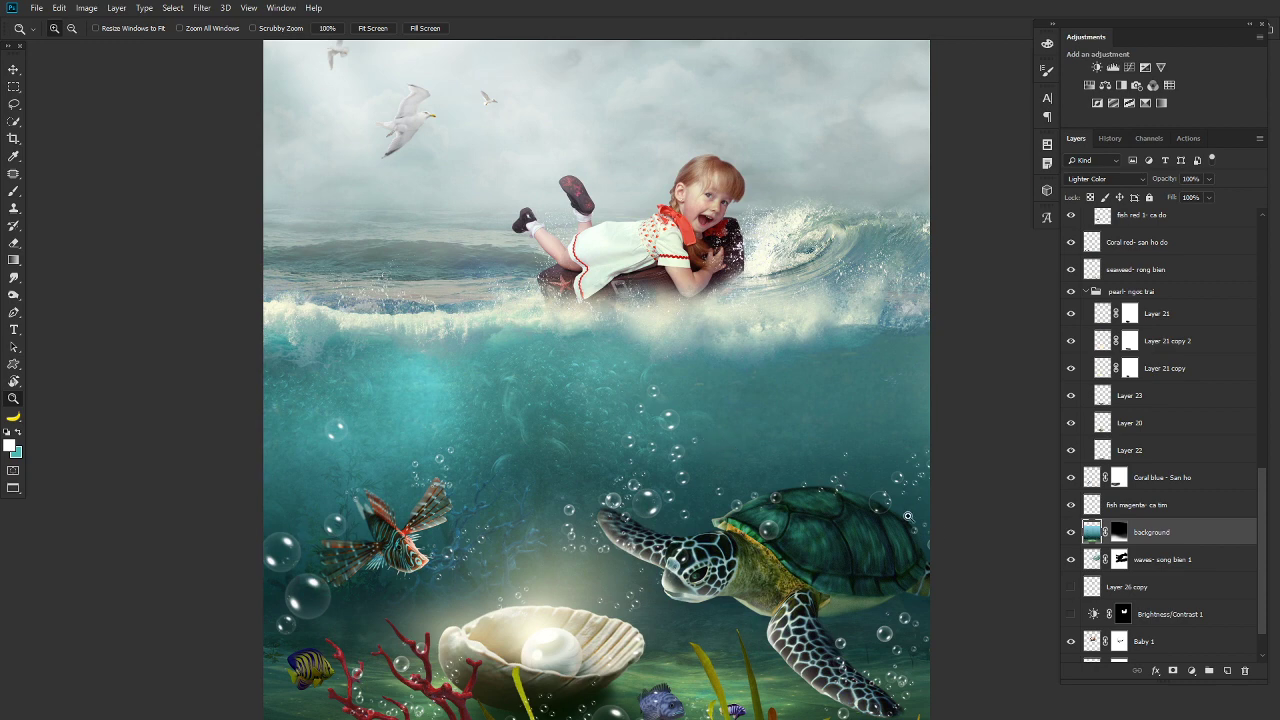
key(ctrl+minus)
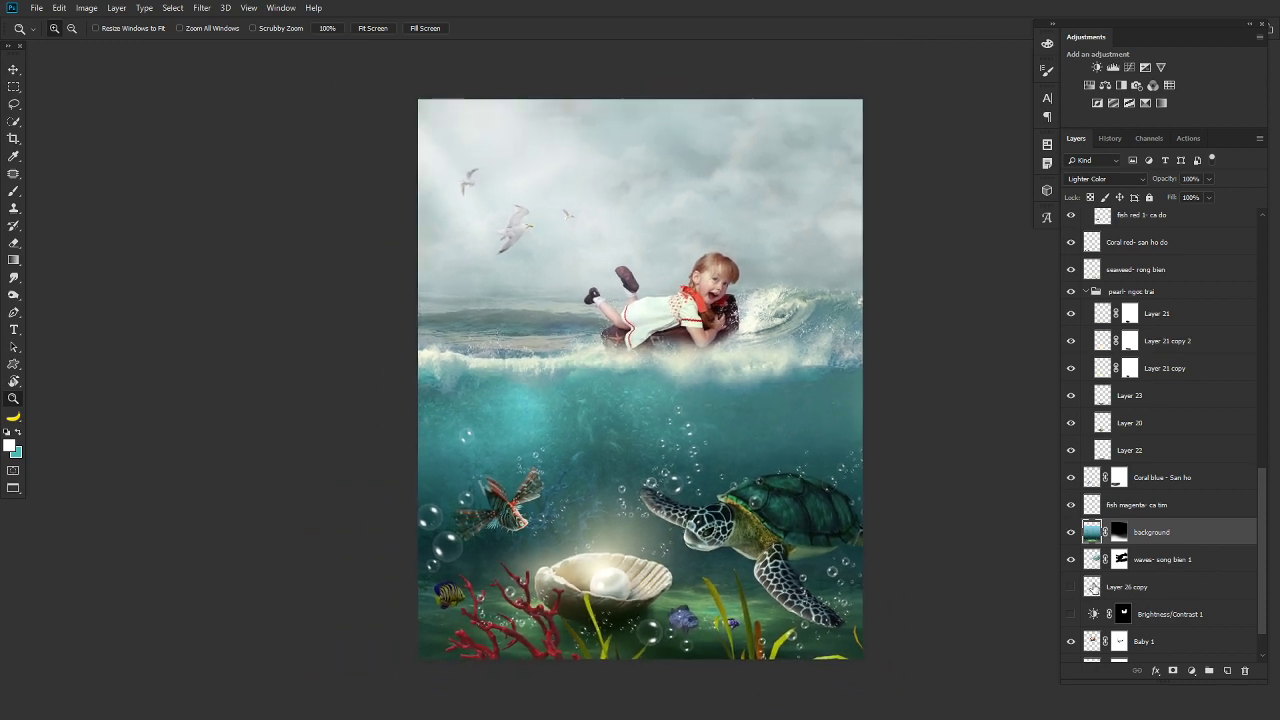
click(1092, 587)
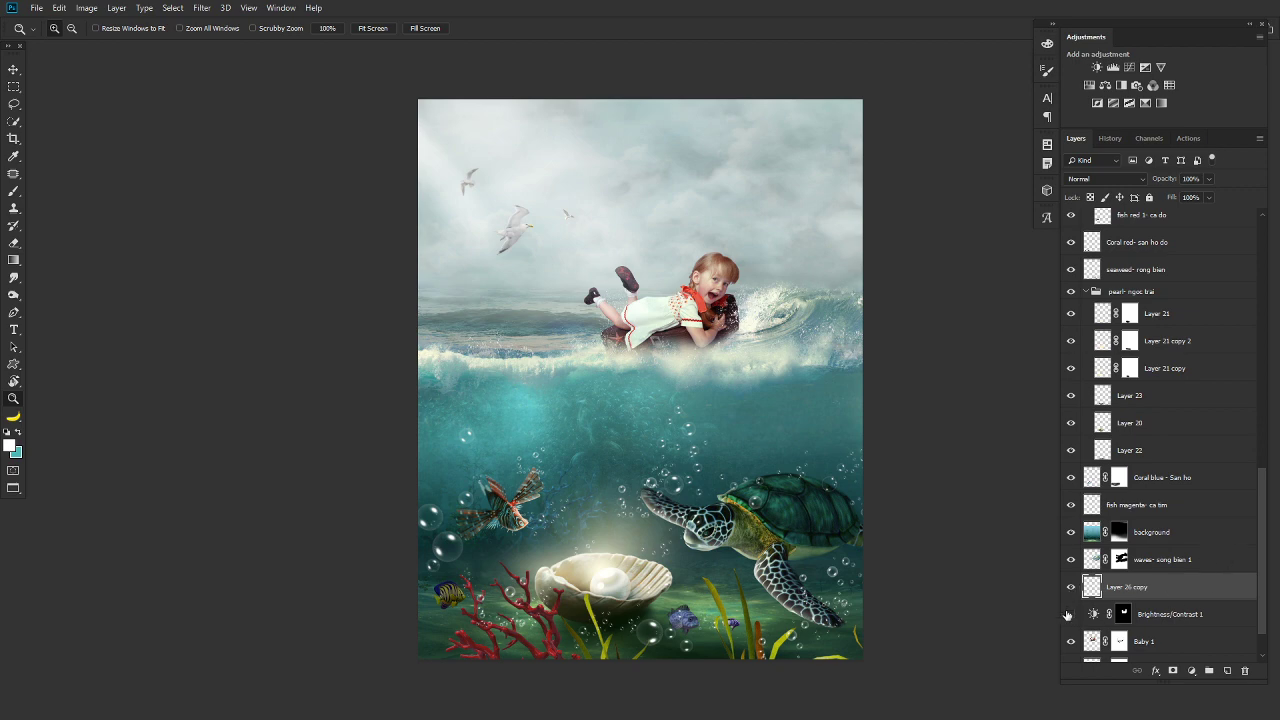
drag(1263, 482, 1273, 210)
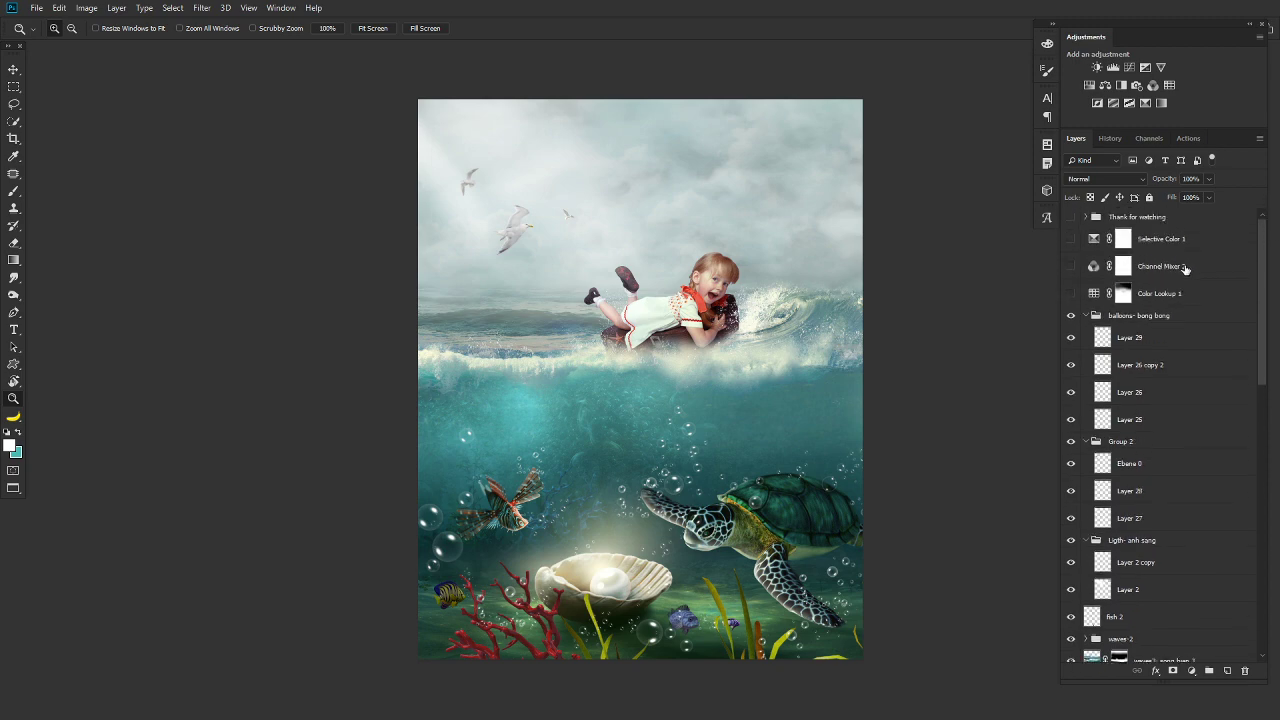
Select Color Lookup 1 and toggle its grade on and off to compare.
click(1175, 298)
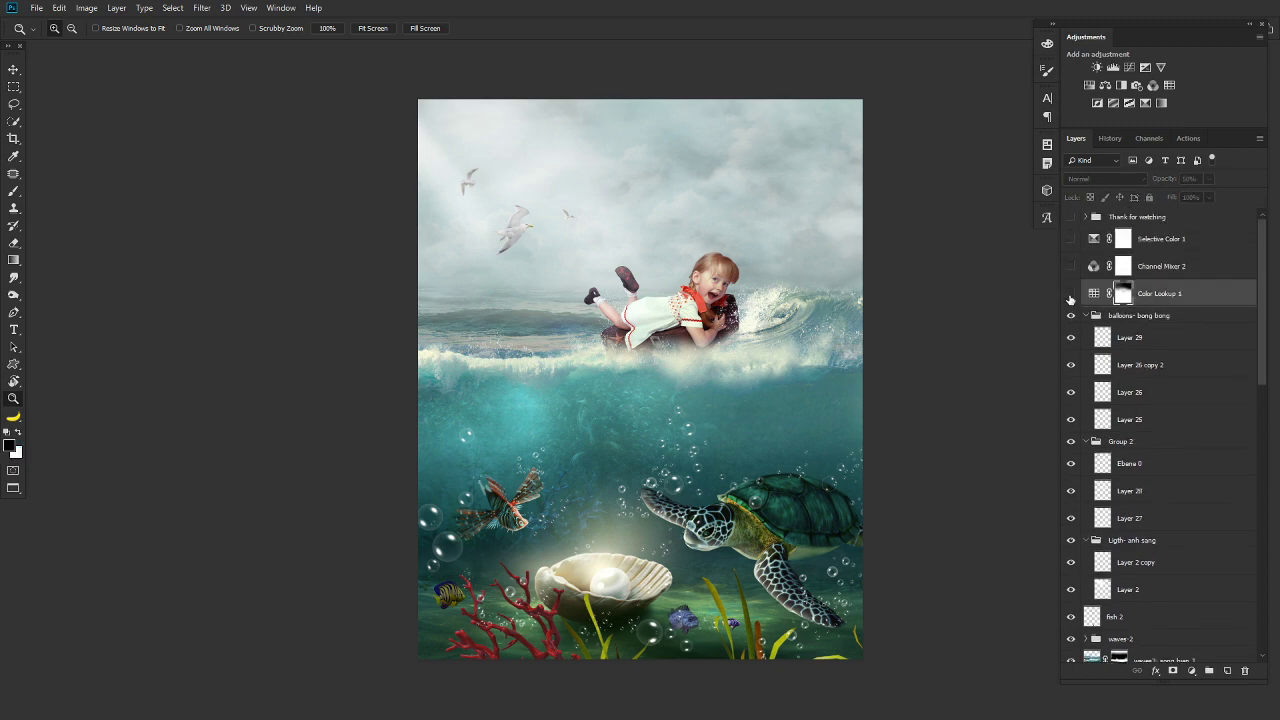
click(1070, 296)
click(1070, 296)
Try a Kodak 5205 Fuji 3510 Color Lookup layer at about 30% opacity, then delete it.
click(1169, 85)
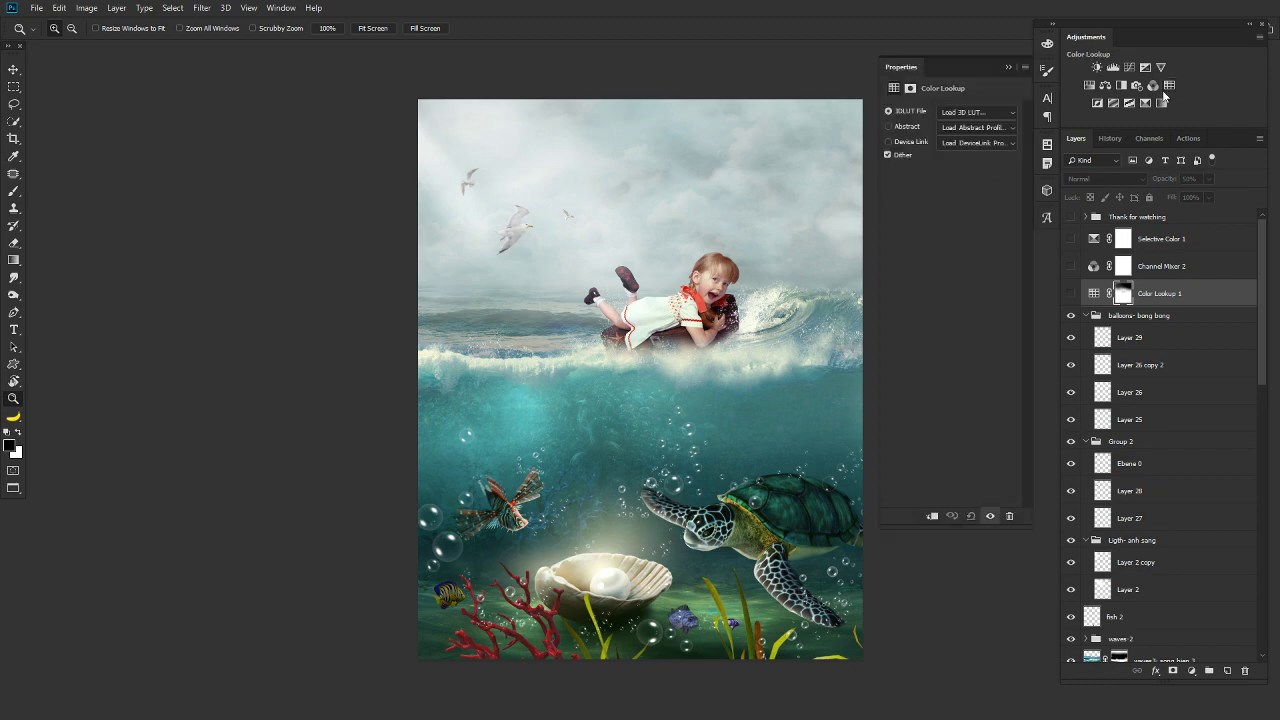
click(977, 111)
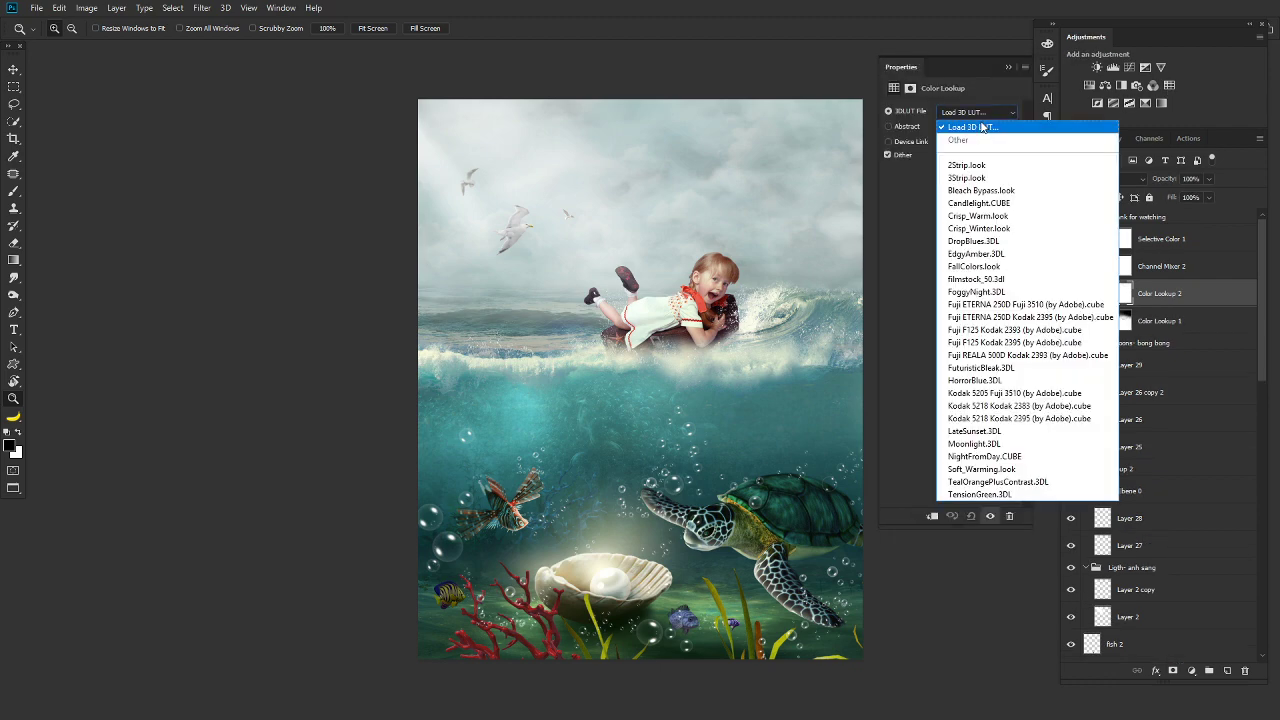
click(1006, 394)
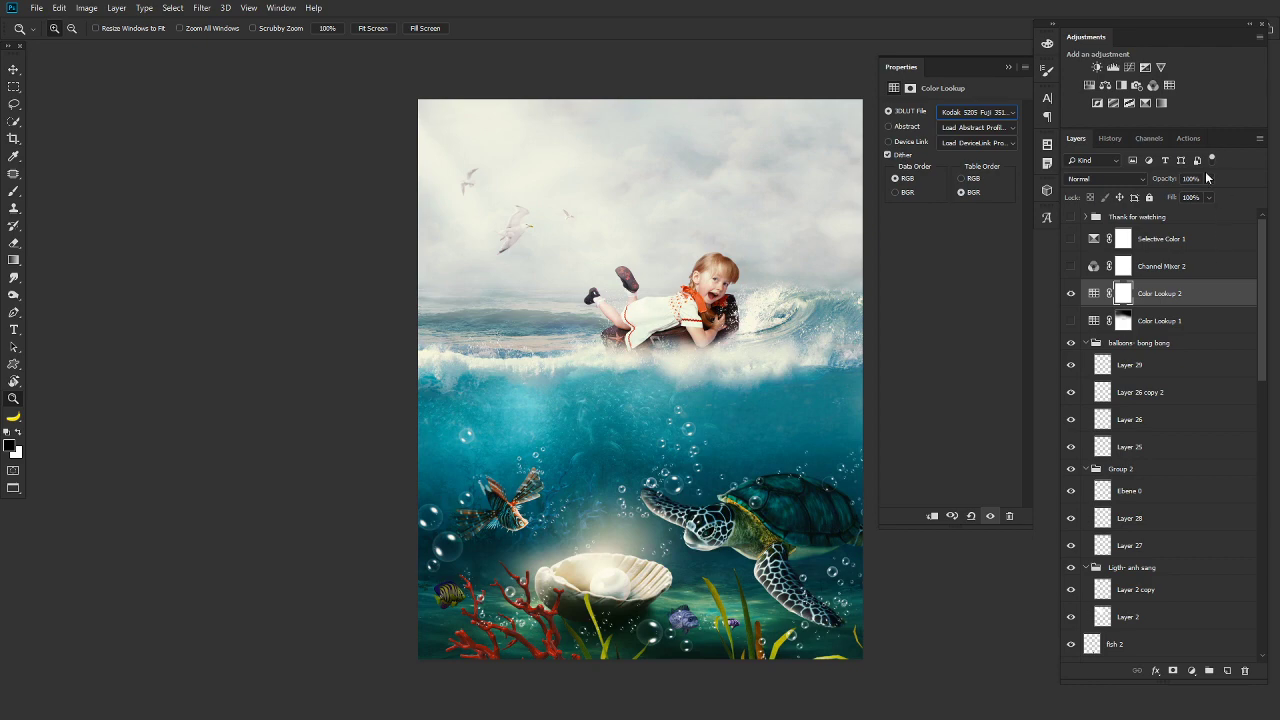
click(1208, 179)
drag(1211, 194, 1166, 194)
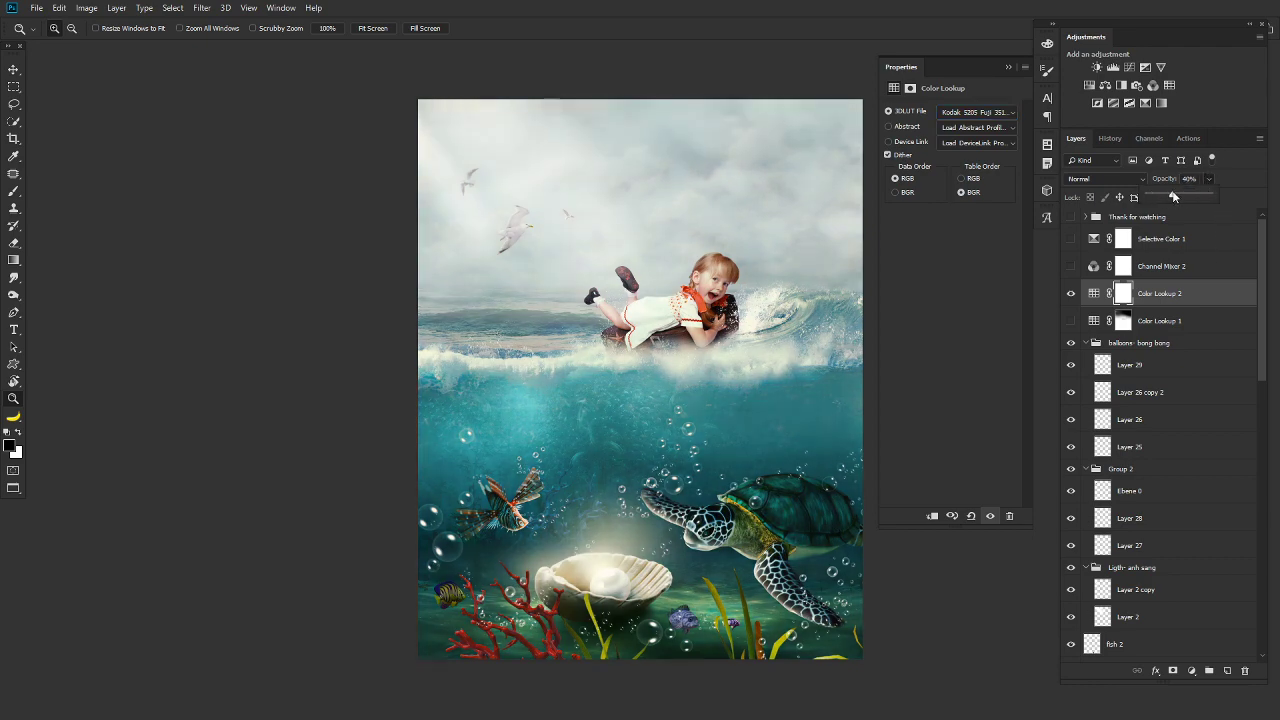
click(1019, 93)
click(1009, 67)
click(1071, 293)
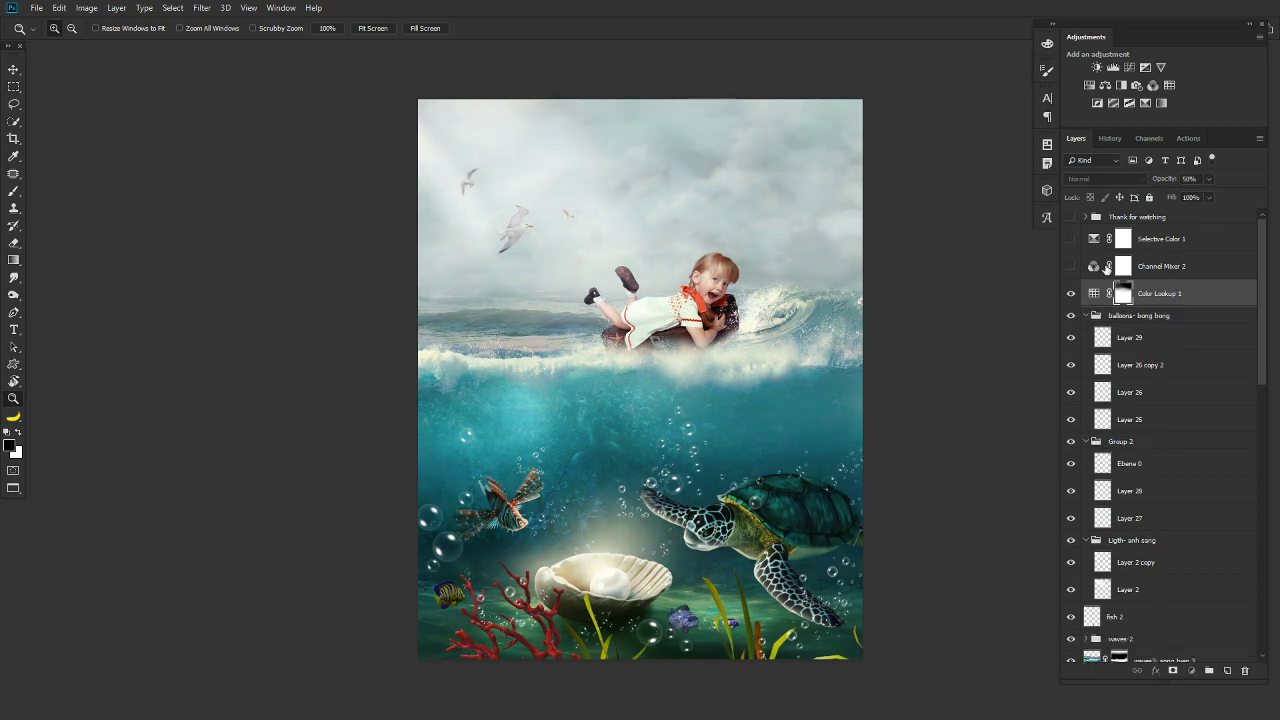
key(Delete)
Turn Channel Mixer 2 on, view its settings, and hide it again to compare.
click(1070, 266)
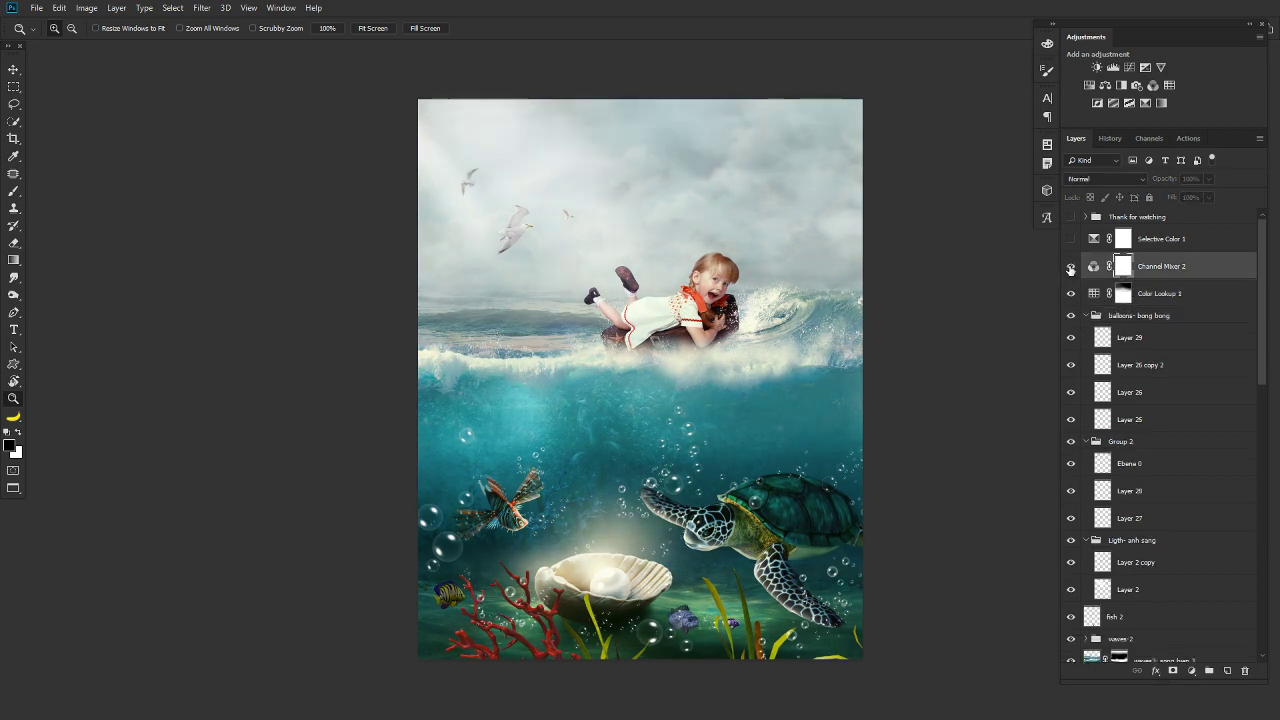
double_click(1095, 267)
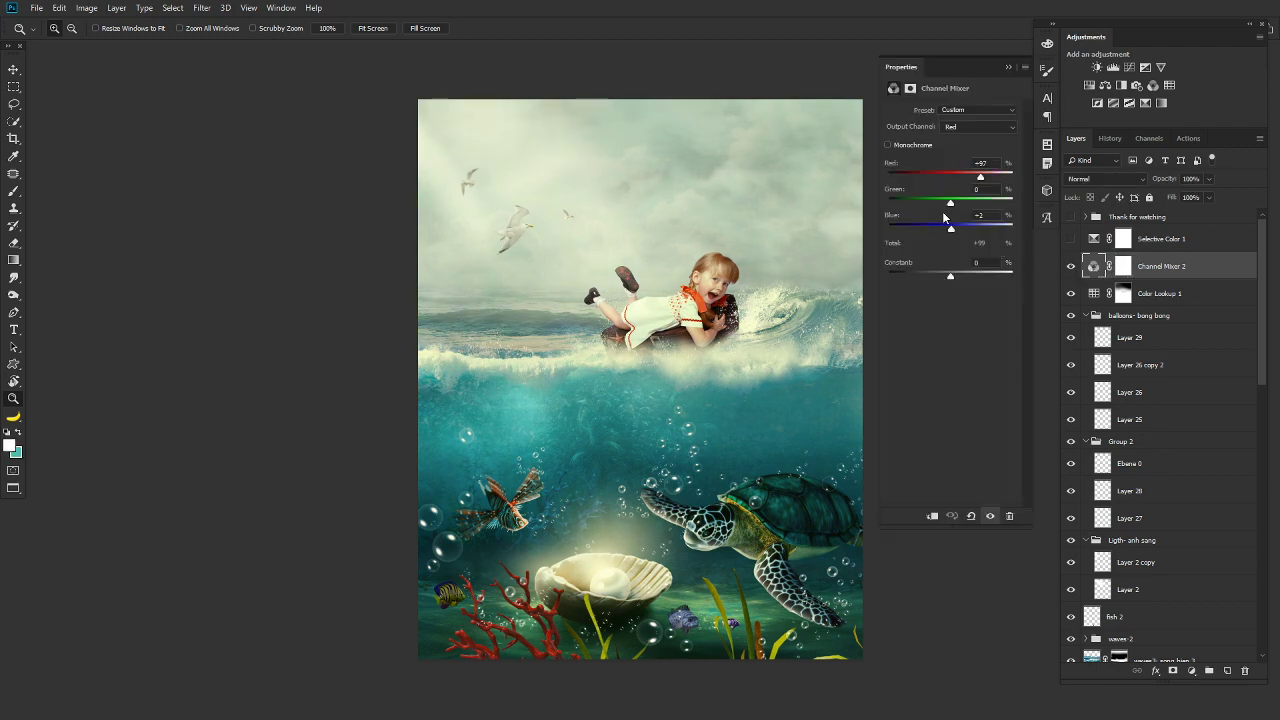
click(1070, 266)
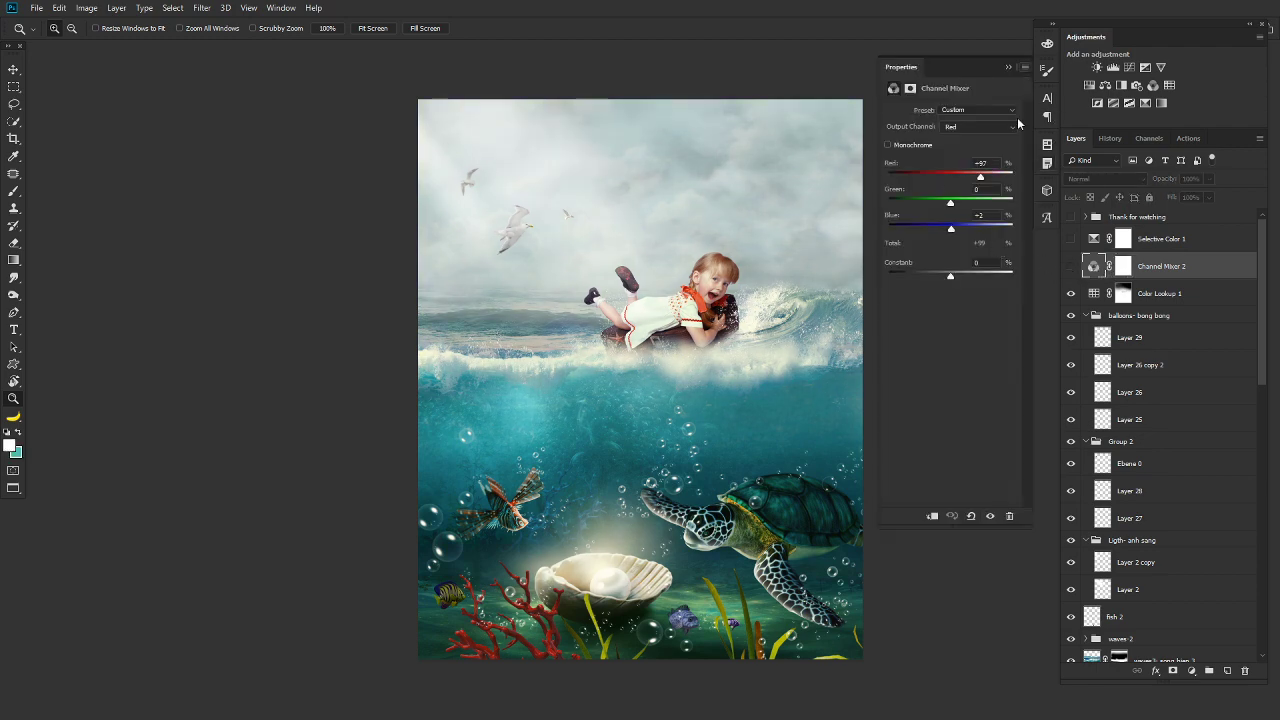
Add Channel Mixer 3, reducing blue in the Red output, then switch to the Blue output.
click(1152, 85)
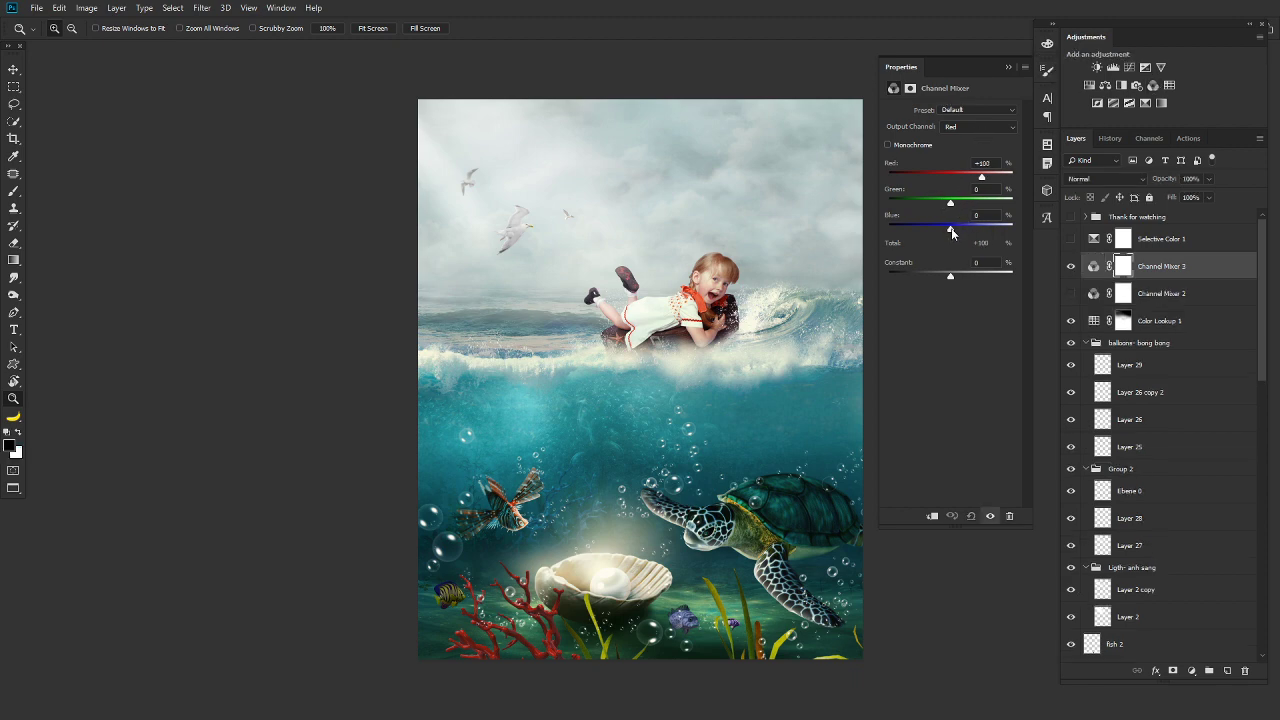
drag(950, 231, 952, 231)
click(978, 127)
click(950, 160)
Compare Channel Mixer 3 on and off, hide it, and delete it.
click(1071, 266)
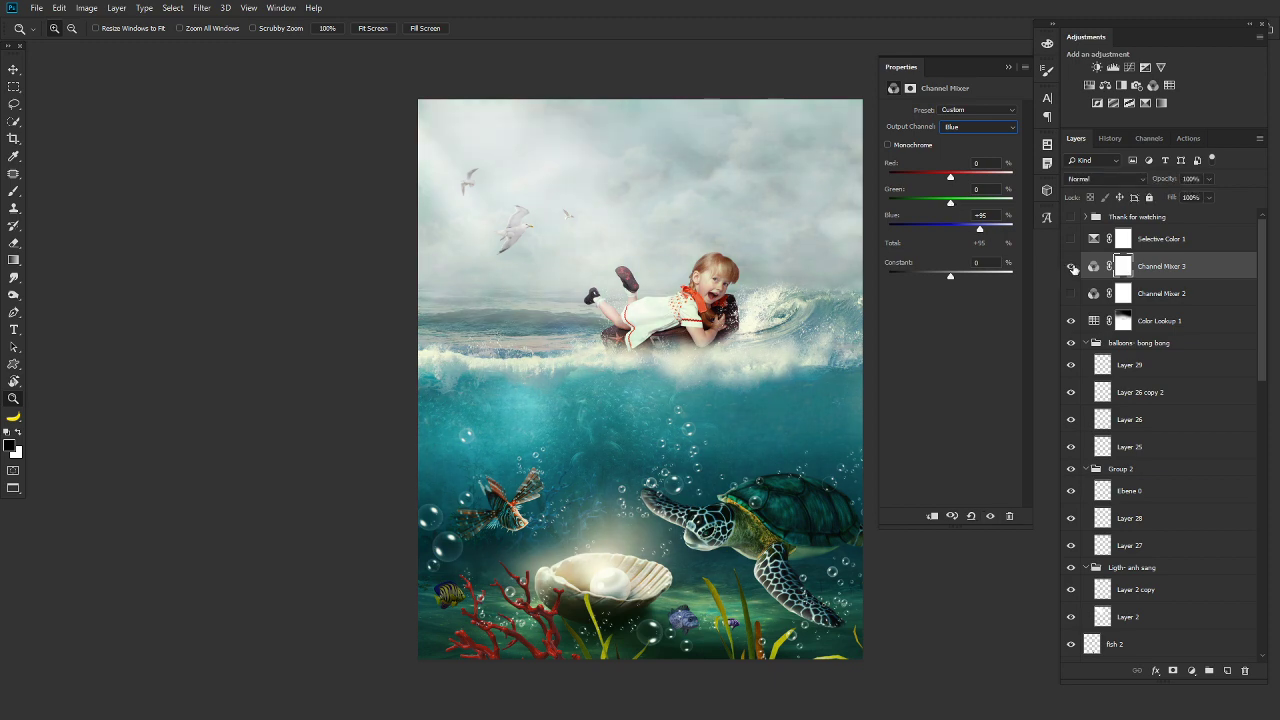
click(1071, 276)
click(1205, 292)
click(1193, 266)
key(Delete)
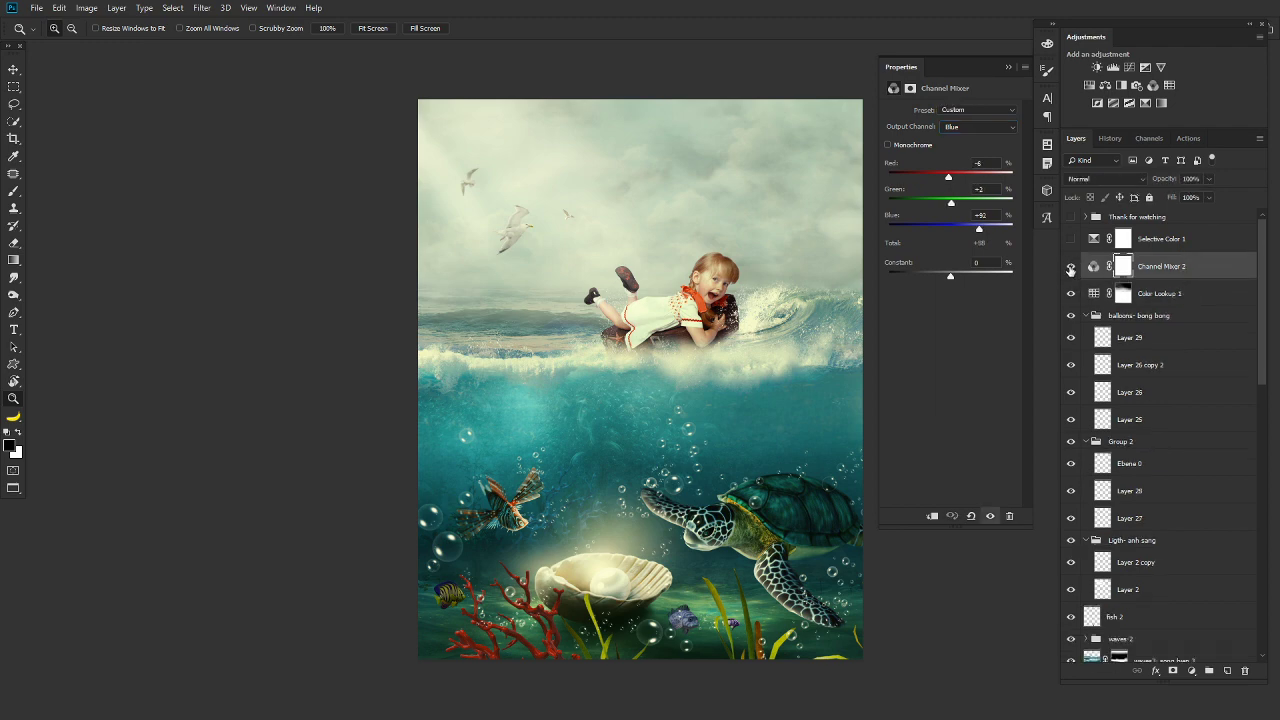
Close the channel mixer settings and toggle Selective Color 1 to compare the image.
click(1008, 67)
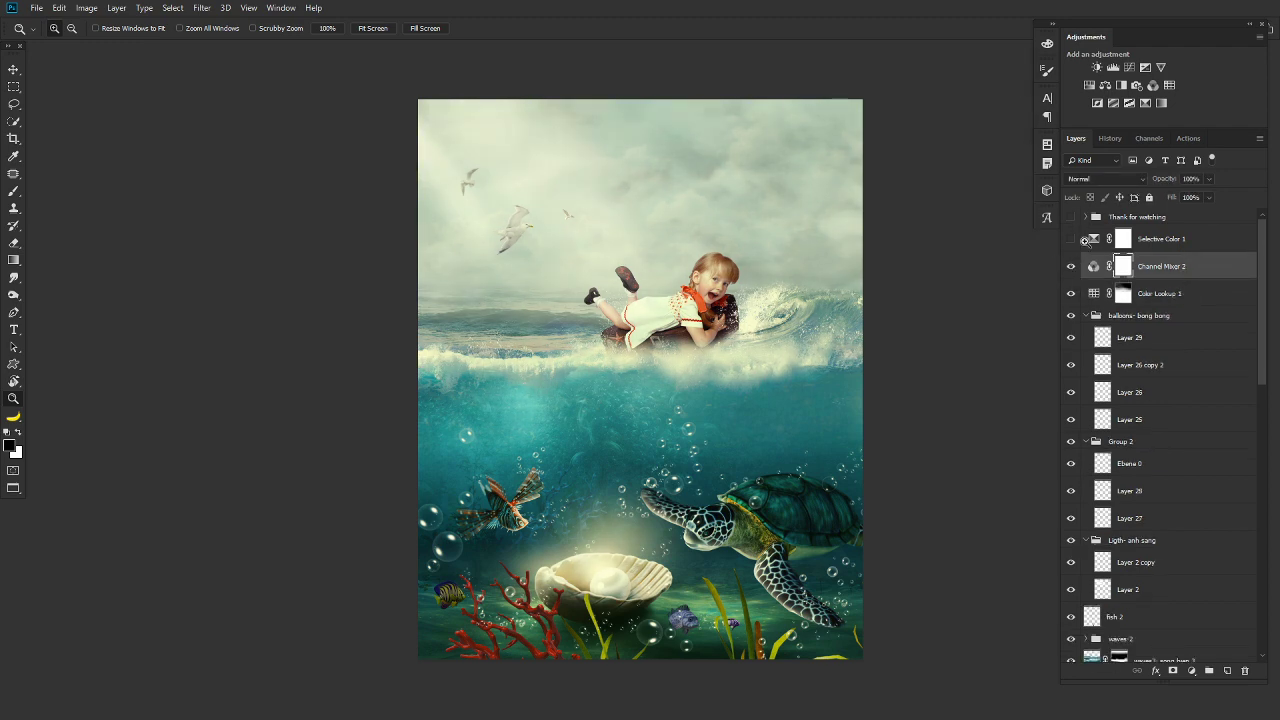
click(1071, 242)
click(1071, 241)
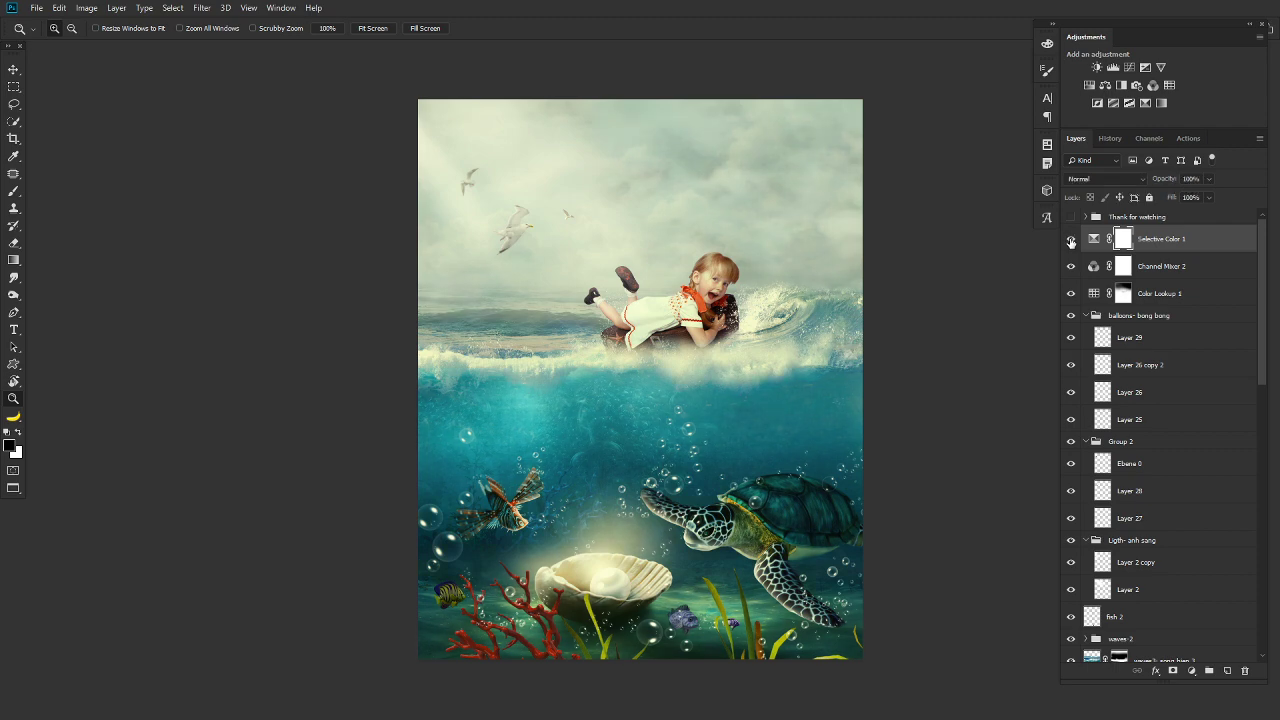
click(1071, 241)
click(1071, 241)
Add a new Selective Color layer and pull yellow out of the Cyans.
click(1145, 103)
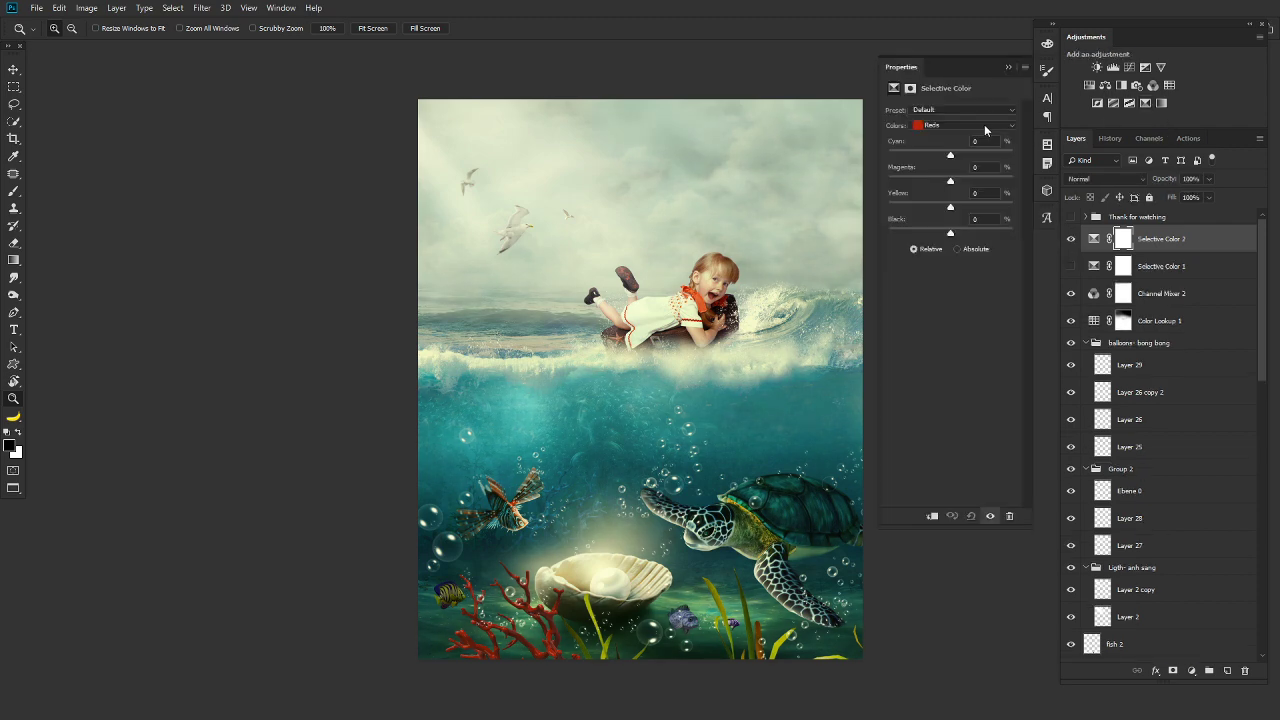
click(984, 124)
click(938, 168)
drag(938, 210, 921, 210)
click(1071, 239)
drag(940, 209, 940, 209)
Set Yellow in the Greens to -14 and compare the new layer on and off.
click(957, 126)
click(935, 148)
drag(950, 209, 943, 210)
key(ctrl+minus)
click(1071, 239)
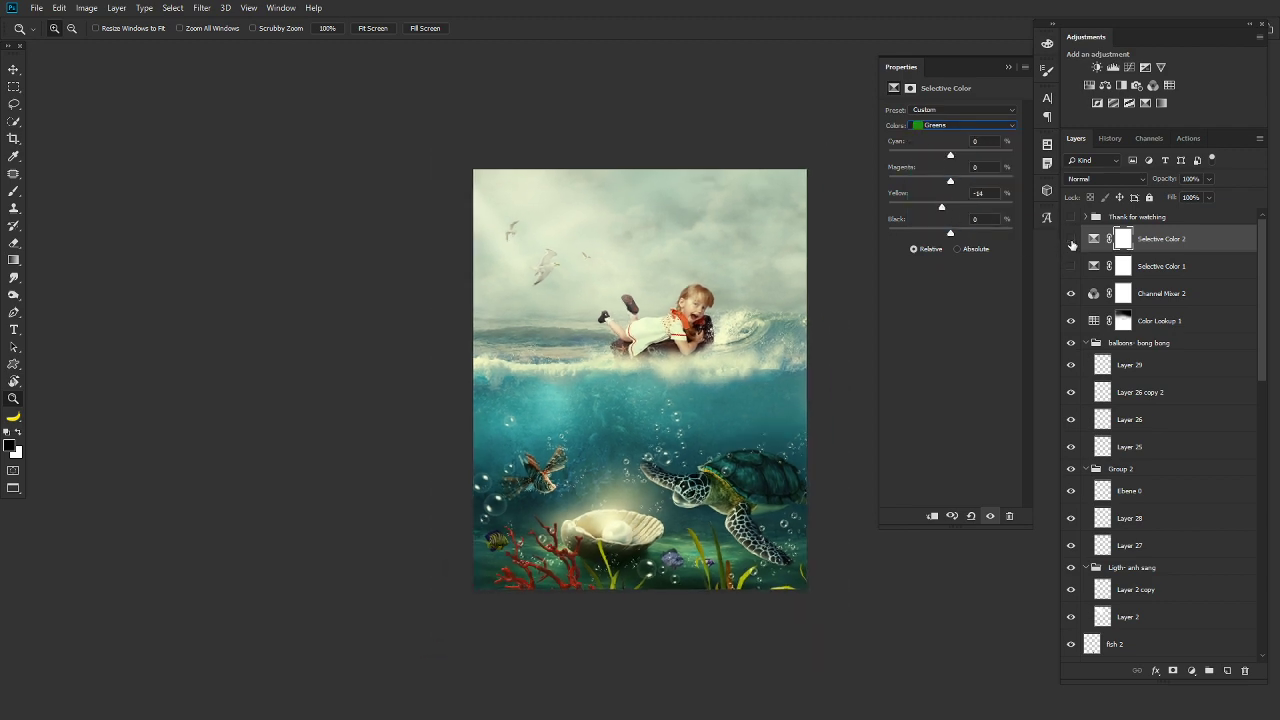
click(1071, 239)
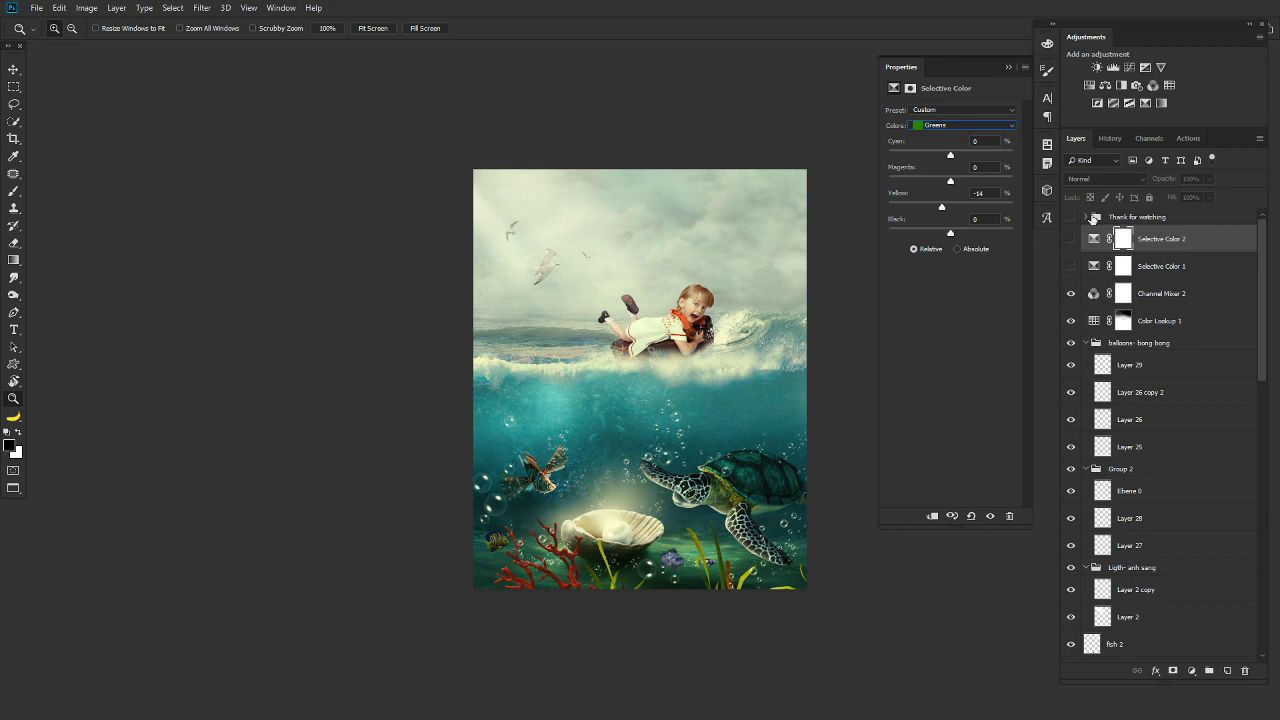
Close the selective colour settings and delete the old Selective Color 1 layer.
click(1180, 266)
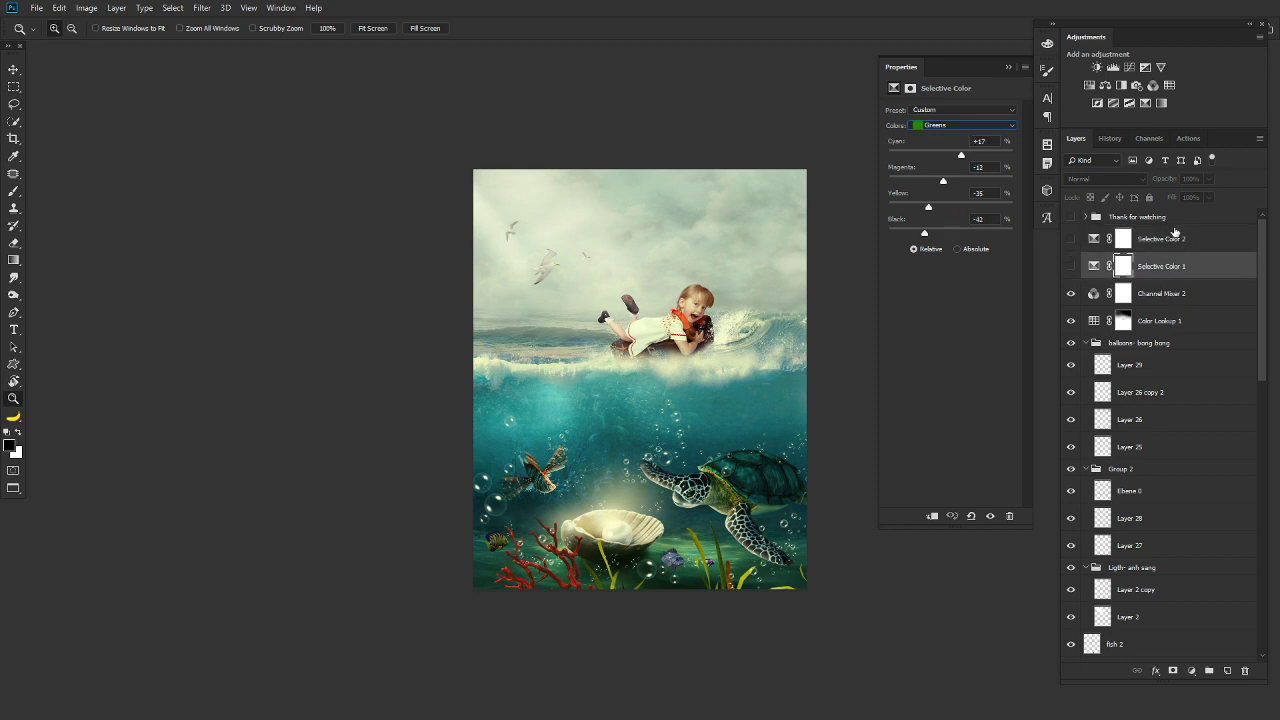
click(1170, 240)
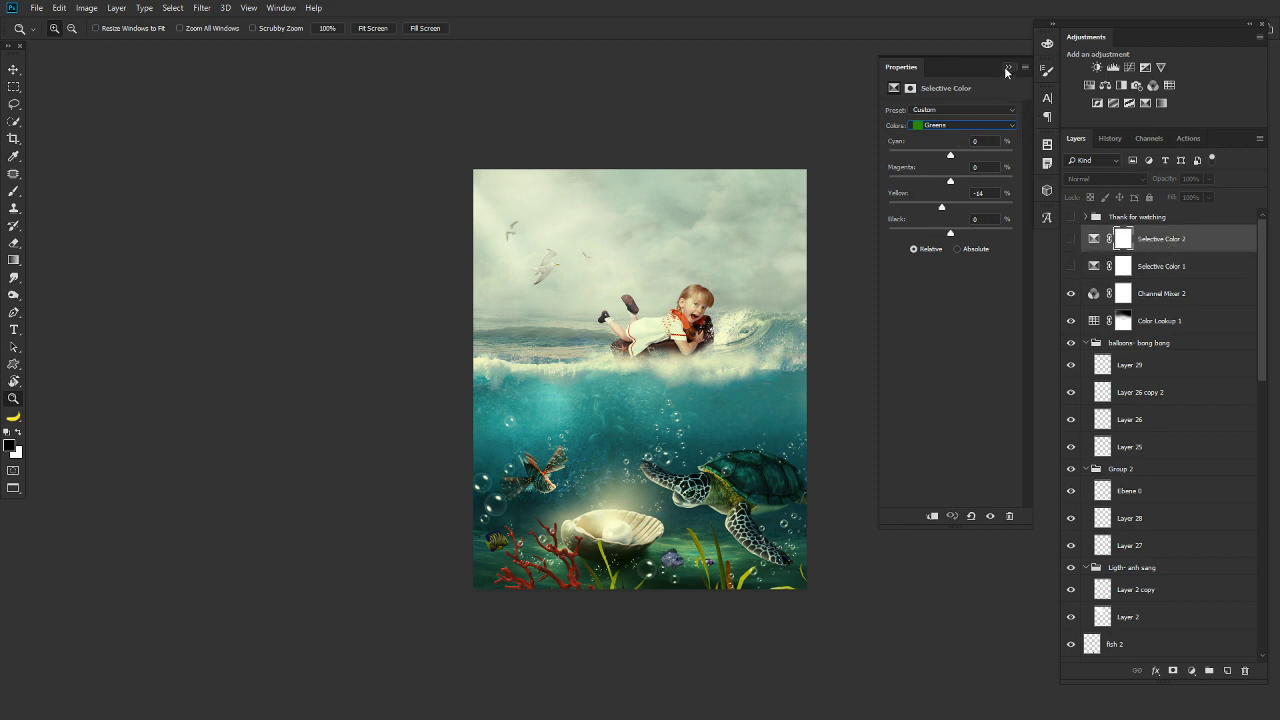
click(1008, 67)
click(1170, 266)
key(Delete)
Show the new Selective Color grade, inspect the turtle up close, then expand Thank for watching.
click(1071, 239)
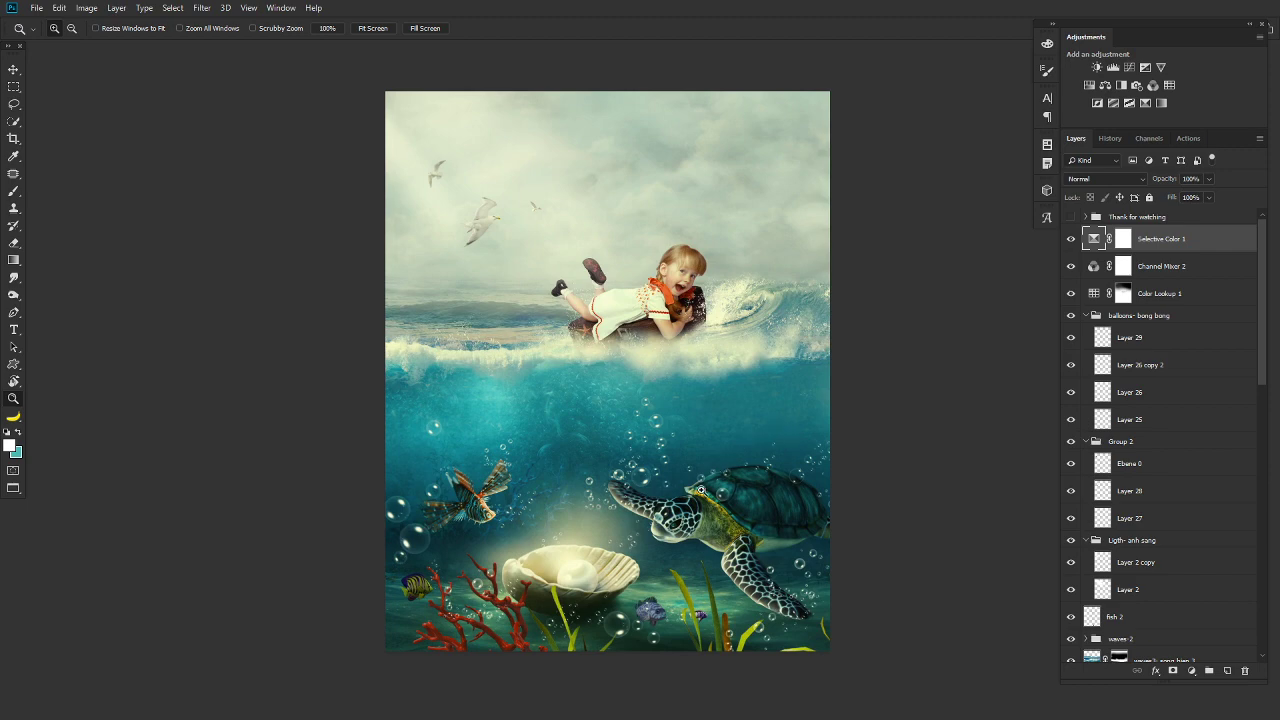
click(700, 490)
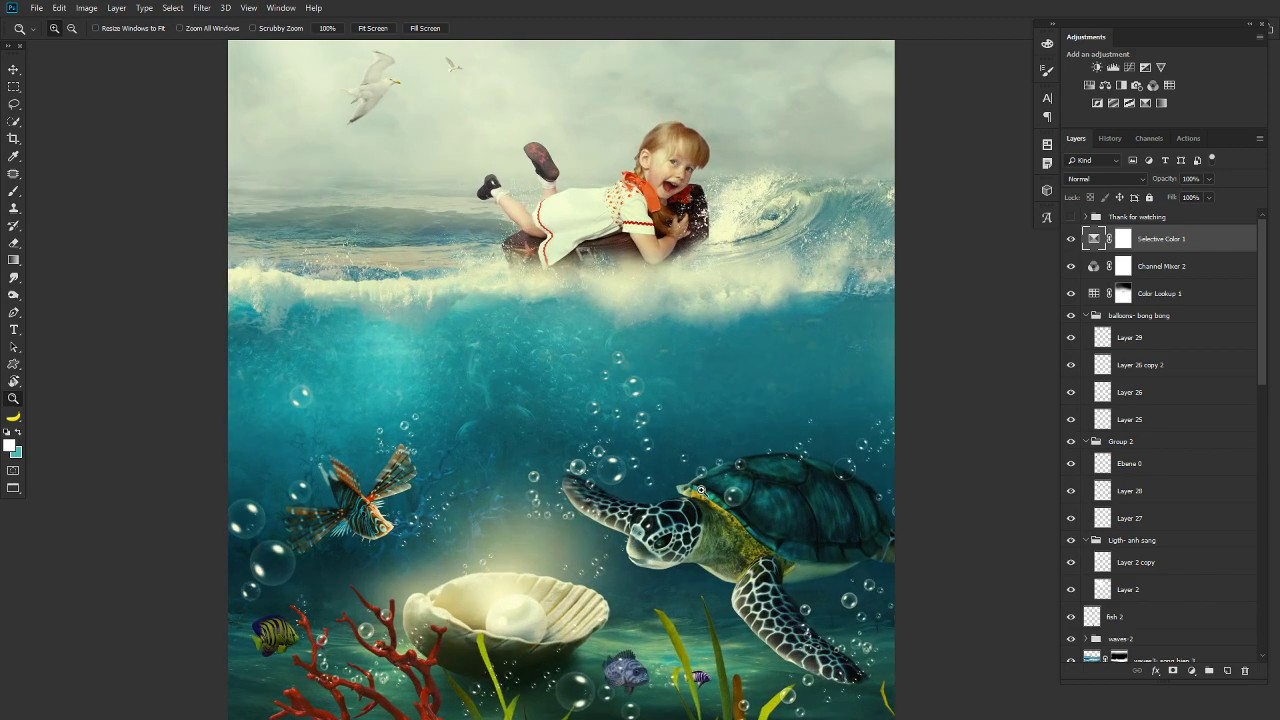
mouse_move(662, 553)
mouse_down()
mouse_move(700, 607)
mouse_move(716, 484)
mouse_up()
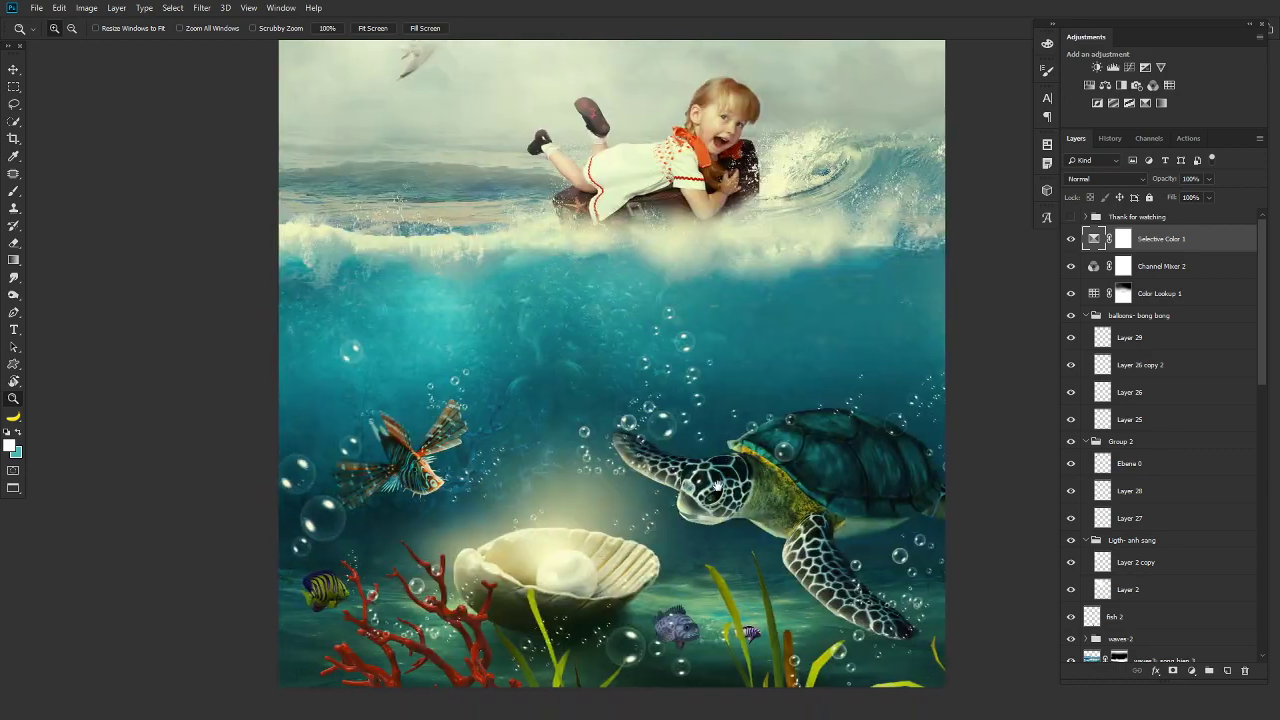
alt+click(716, 484)
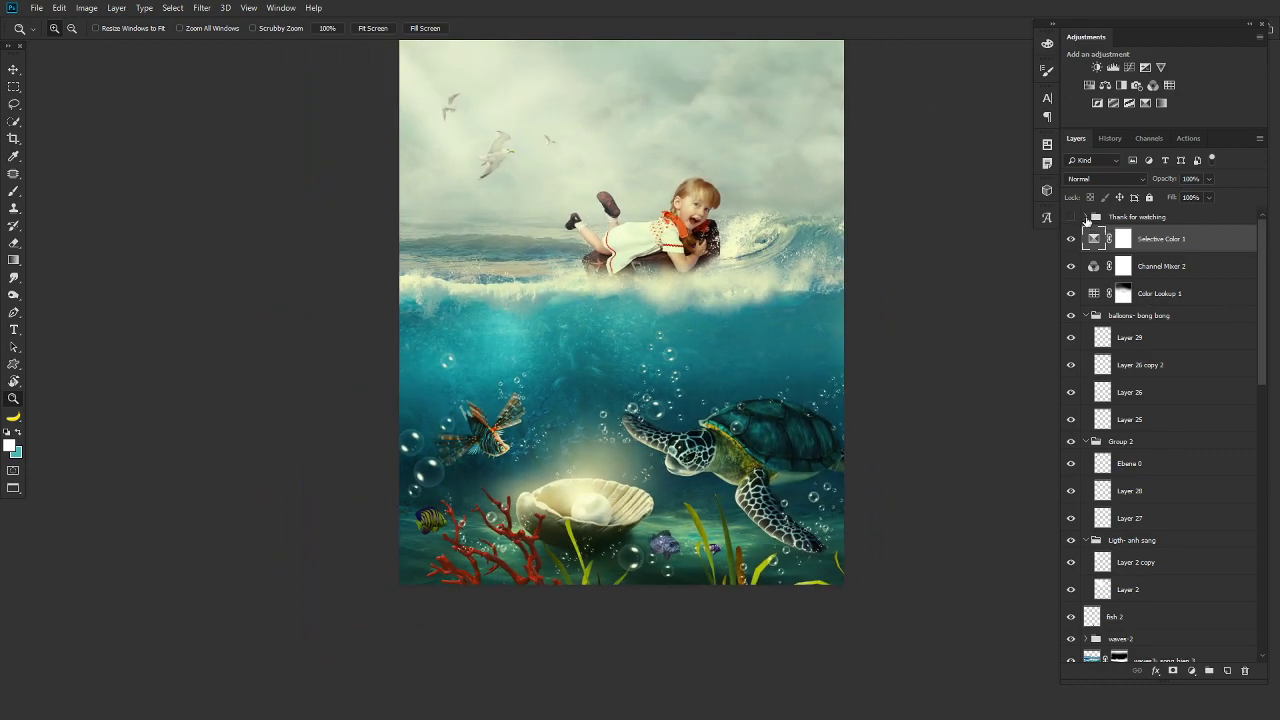
click(1086, 217)
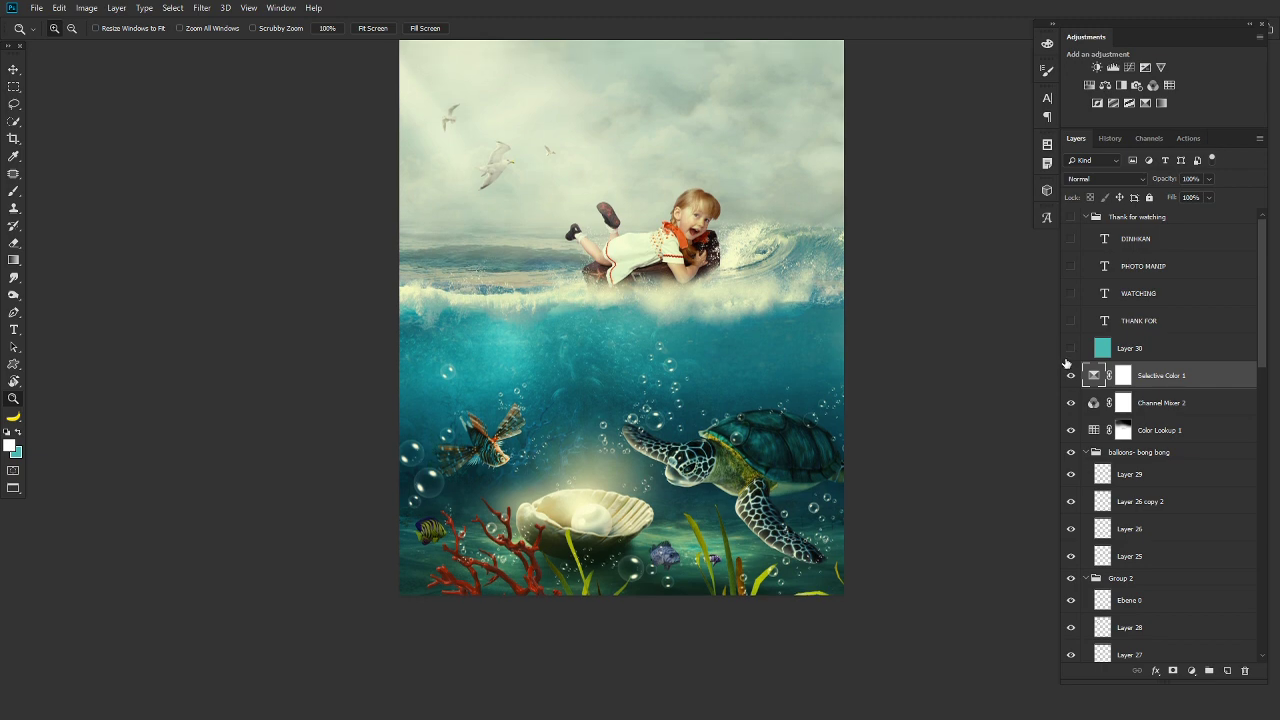
Show Layer 30's turquoise background plus THANK FOR, WATCHING, PHOTO MANIP and credit text, fitted on screen.
click(1090, 352)
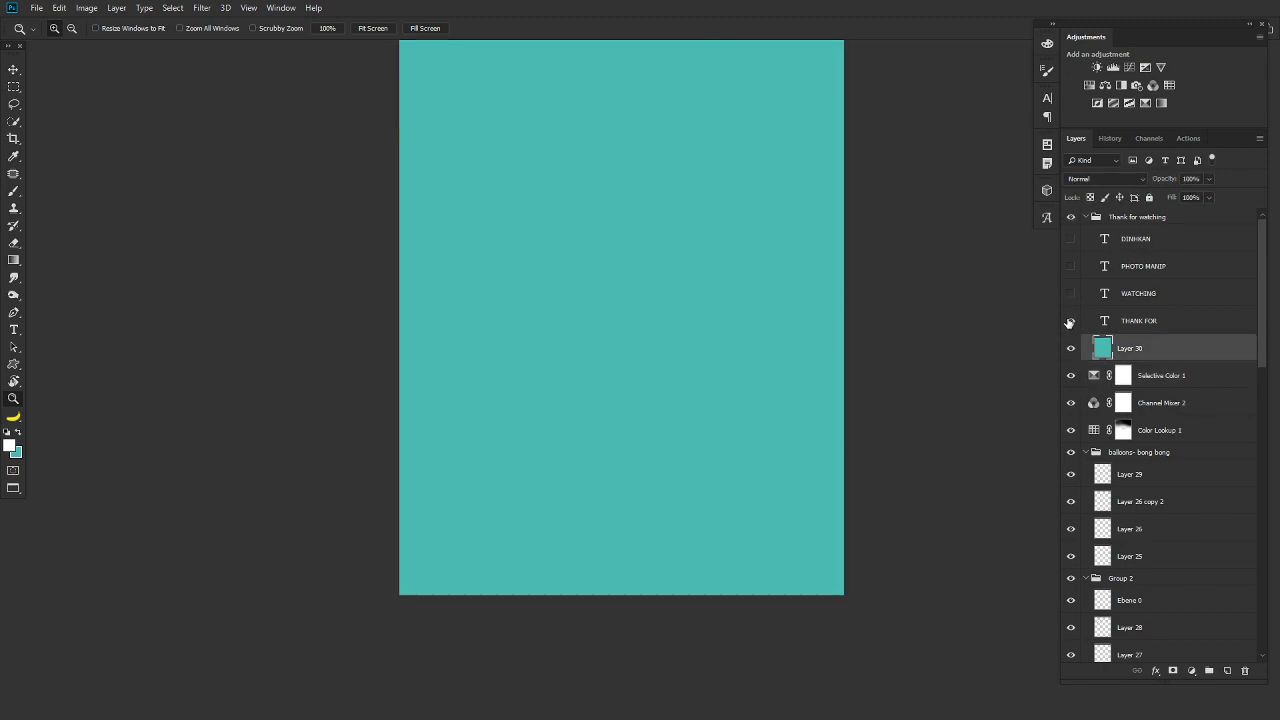
click(1069, 321)
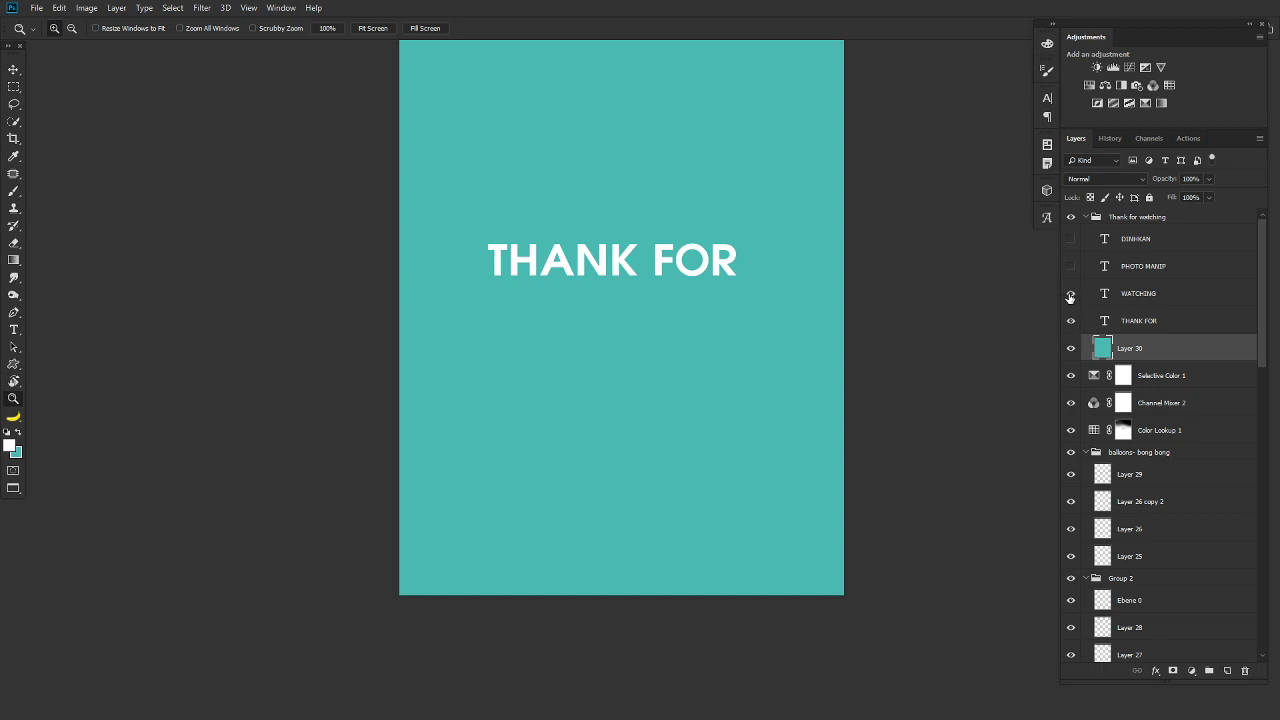
click(1070, 294)
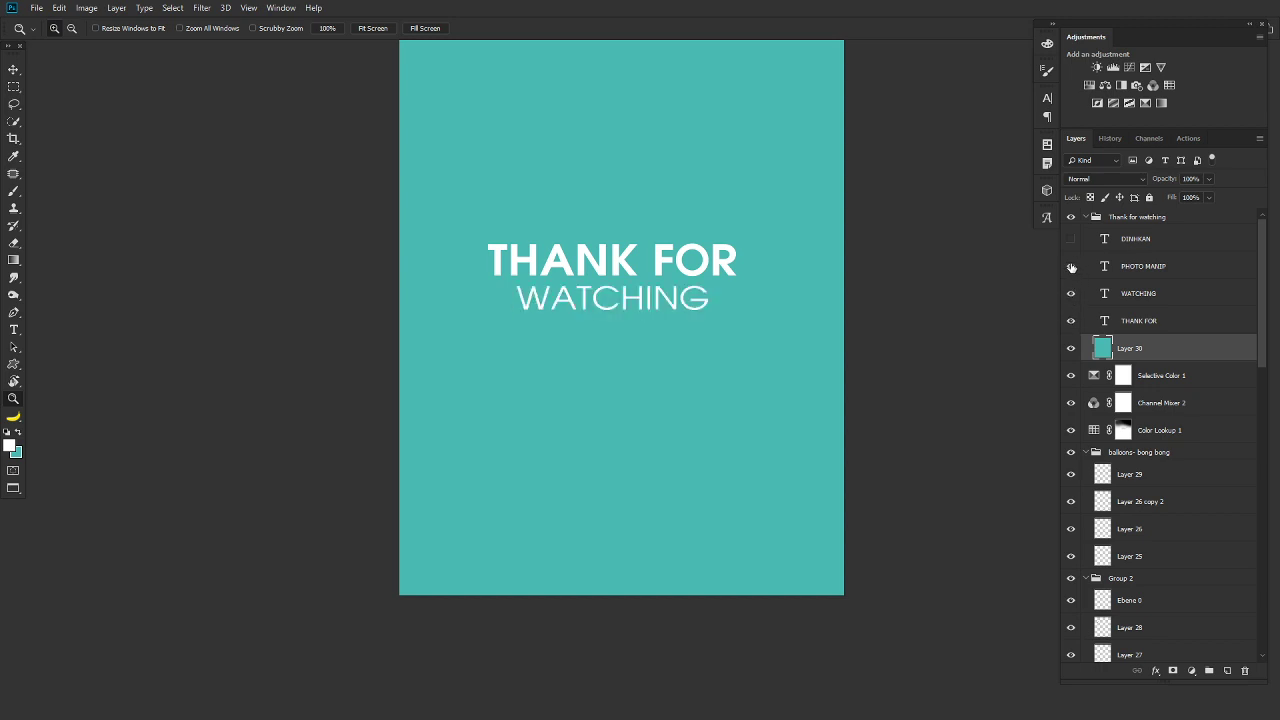
click(1071, 266)
click(1071, 239)
click(761, 234)
right_click(760, 245)
click(790, 253)
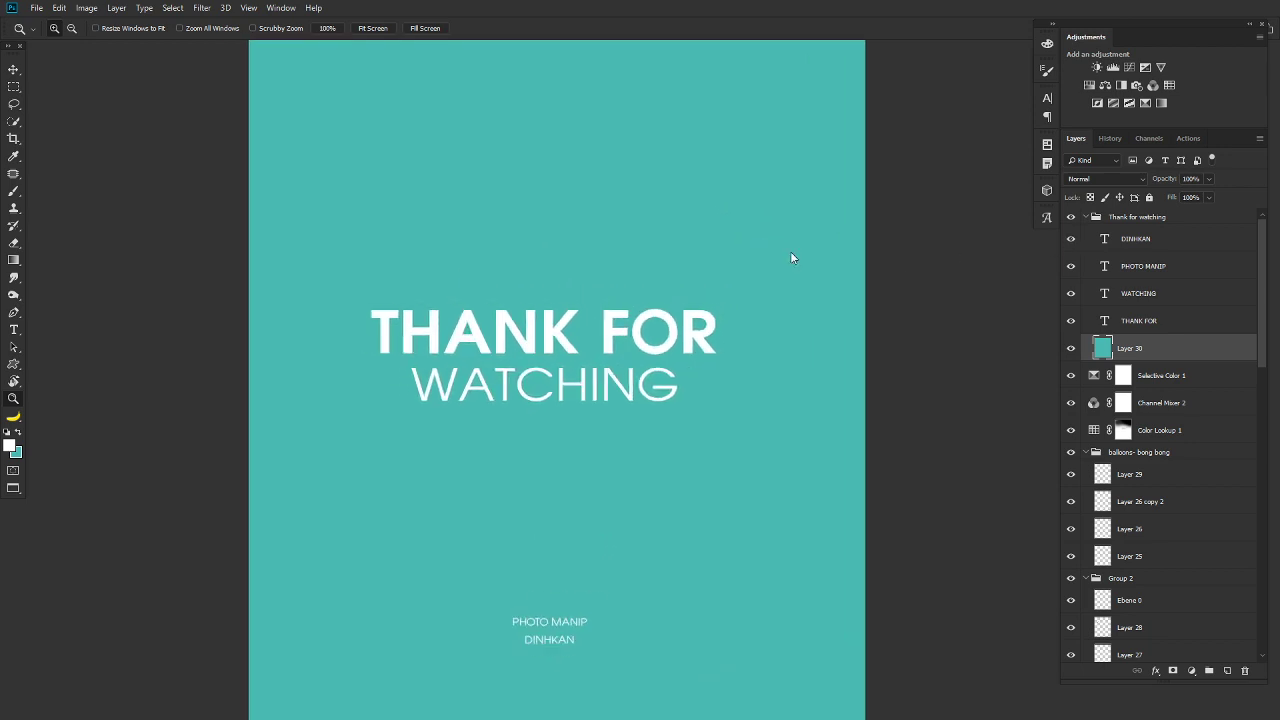